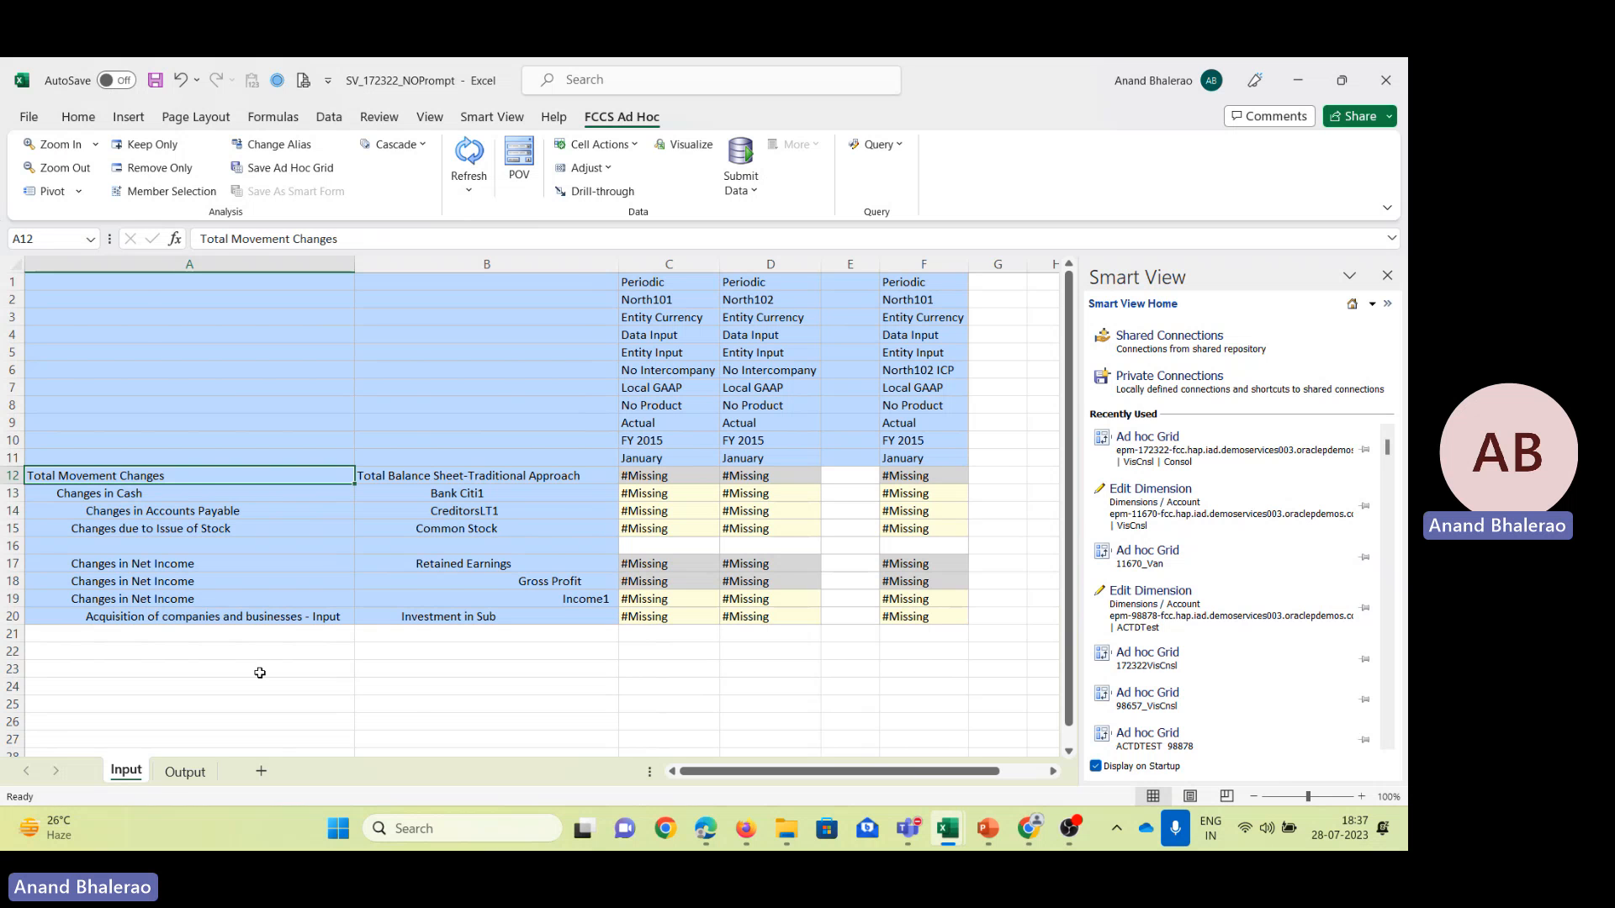
View the Output sheet of the Smart View workbook, return to the Input sheet, and glance at the No Prompts slide.
{"action": "left_click", "coordinate": [187, 771]}
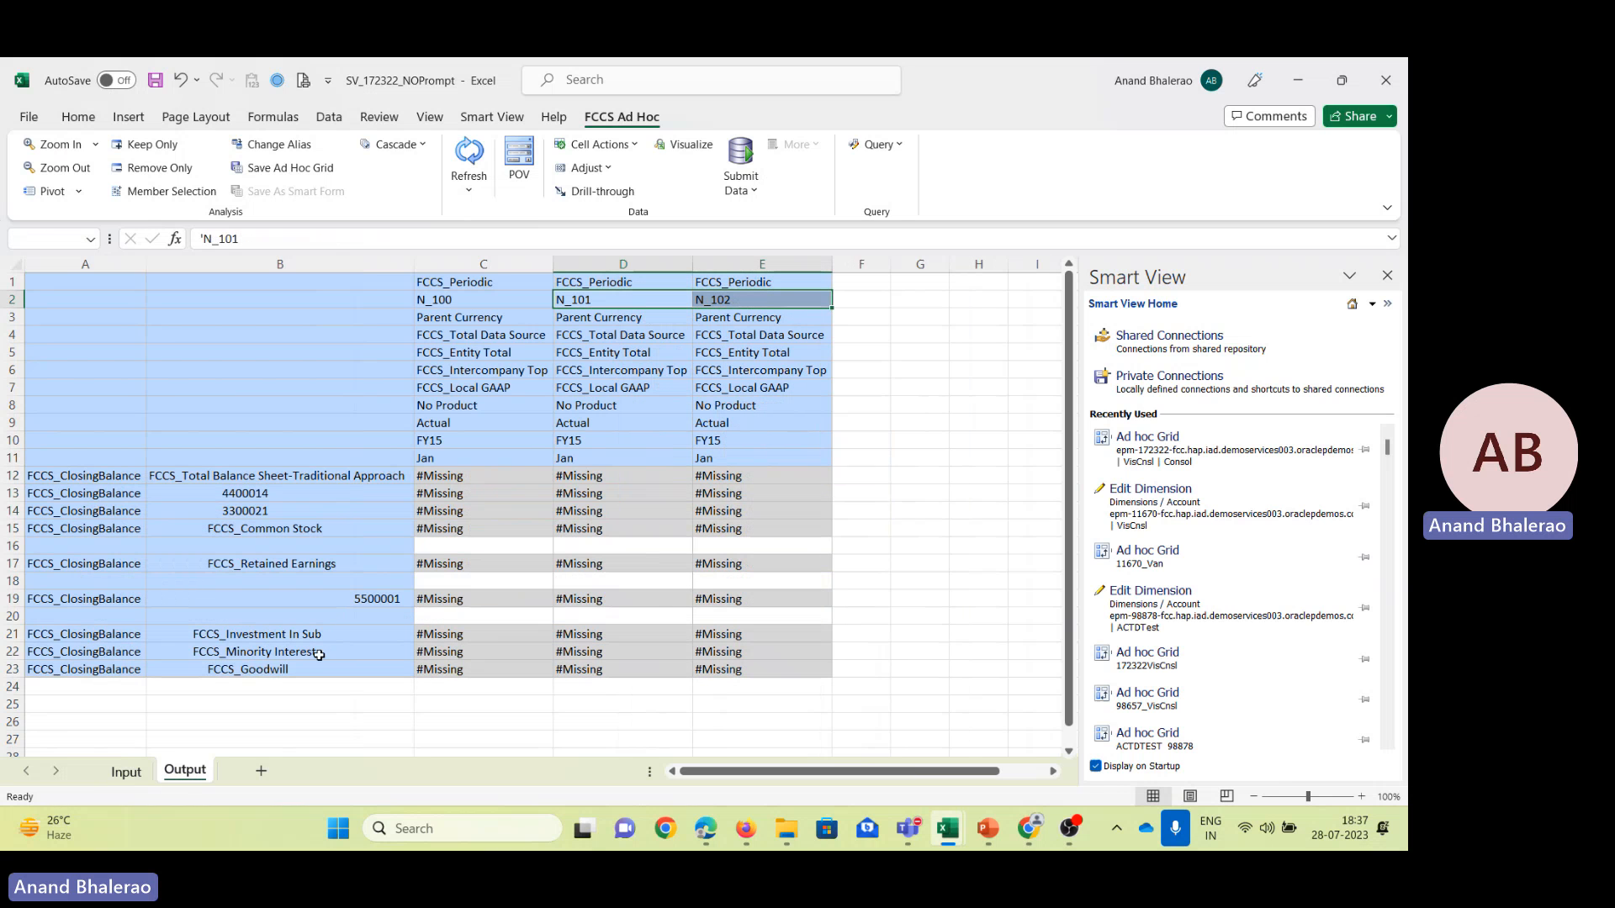
{"action": "left_click", "coordinate": [125, 771]}
{"action": "key", "text": "alt+Tab"}
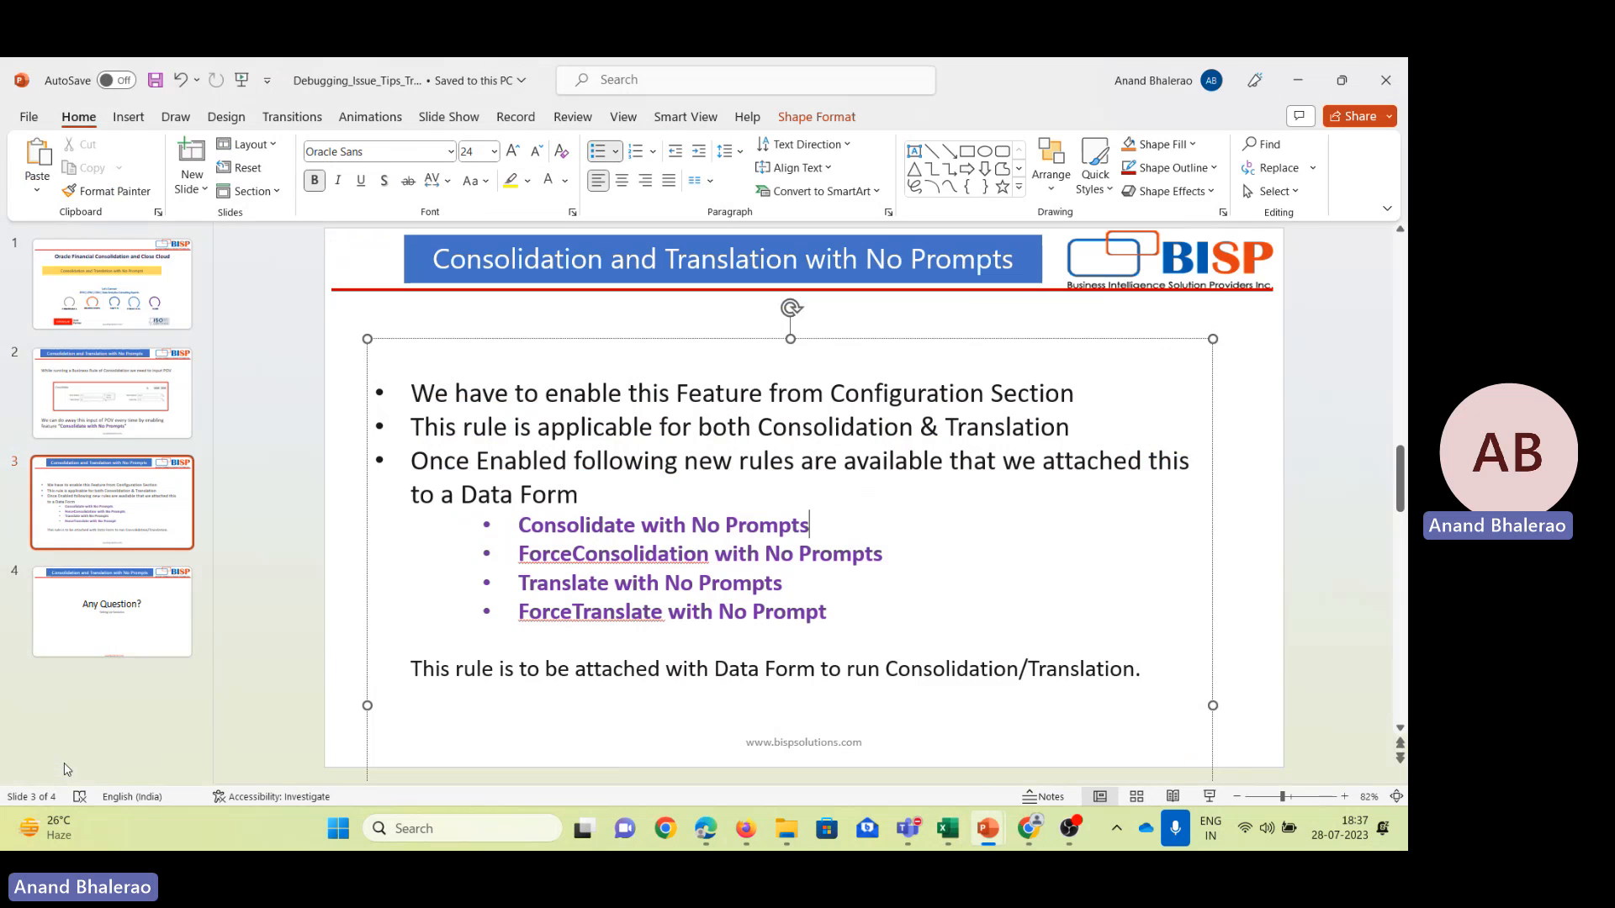
{"action": "key", "text": "alt+Tab"}
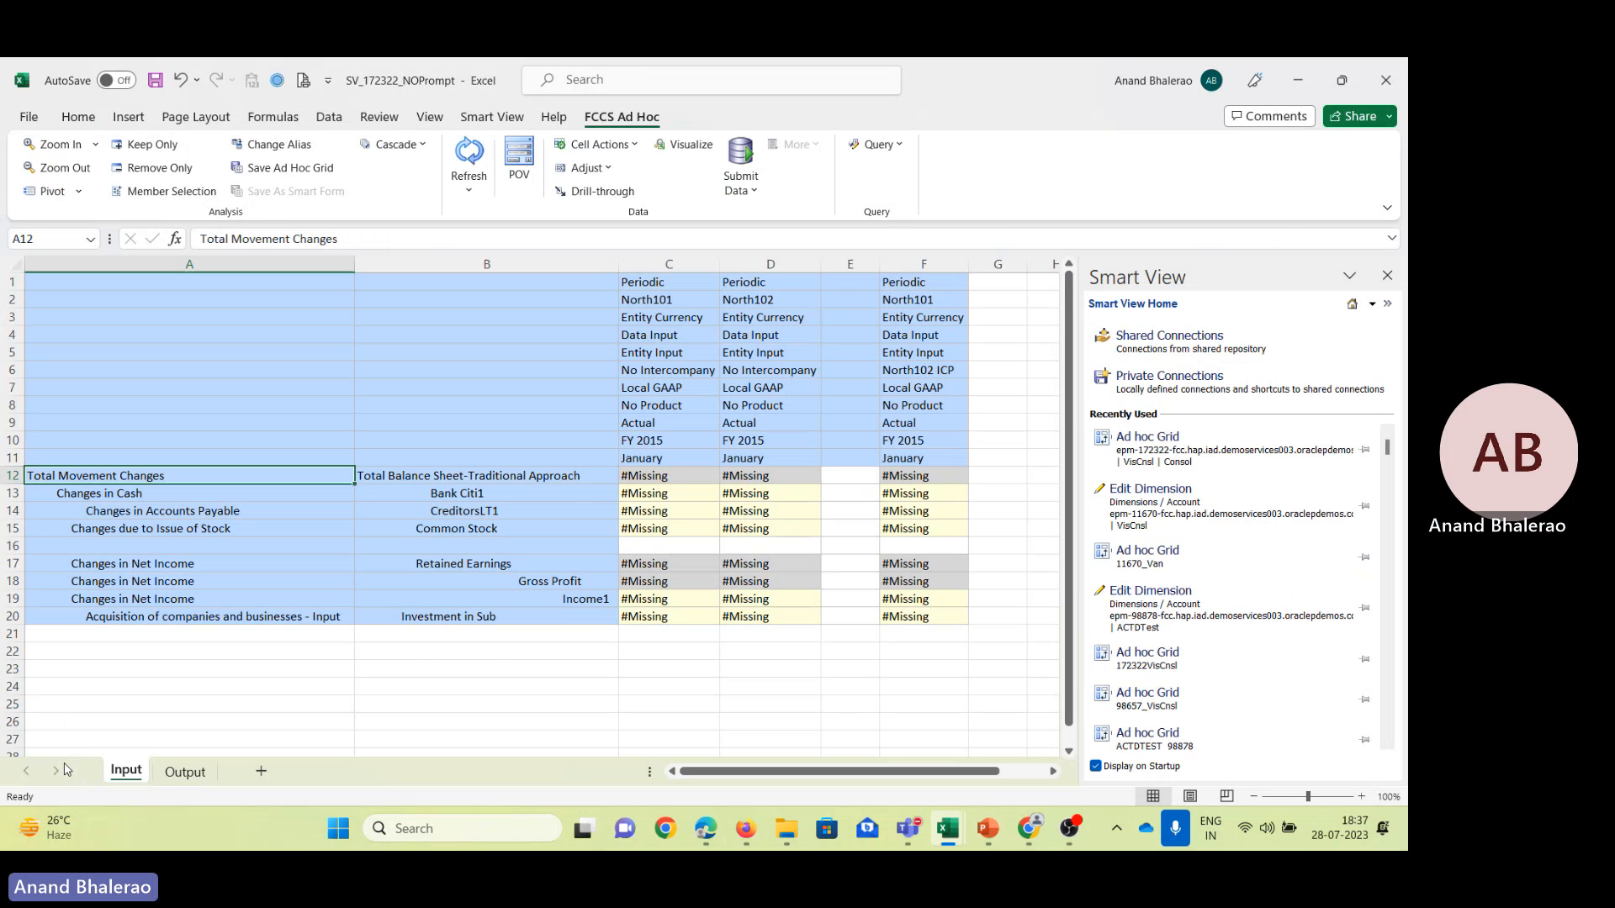
Switch to EPM Cloud Financial Consolidation and Close in Firefox, refresh the Jobs list, and examine the recent activity.
{"action": "key", "text": "alt+Tab"}
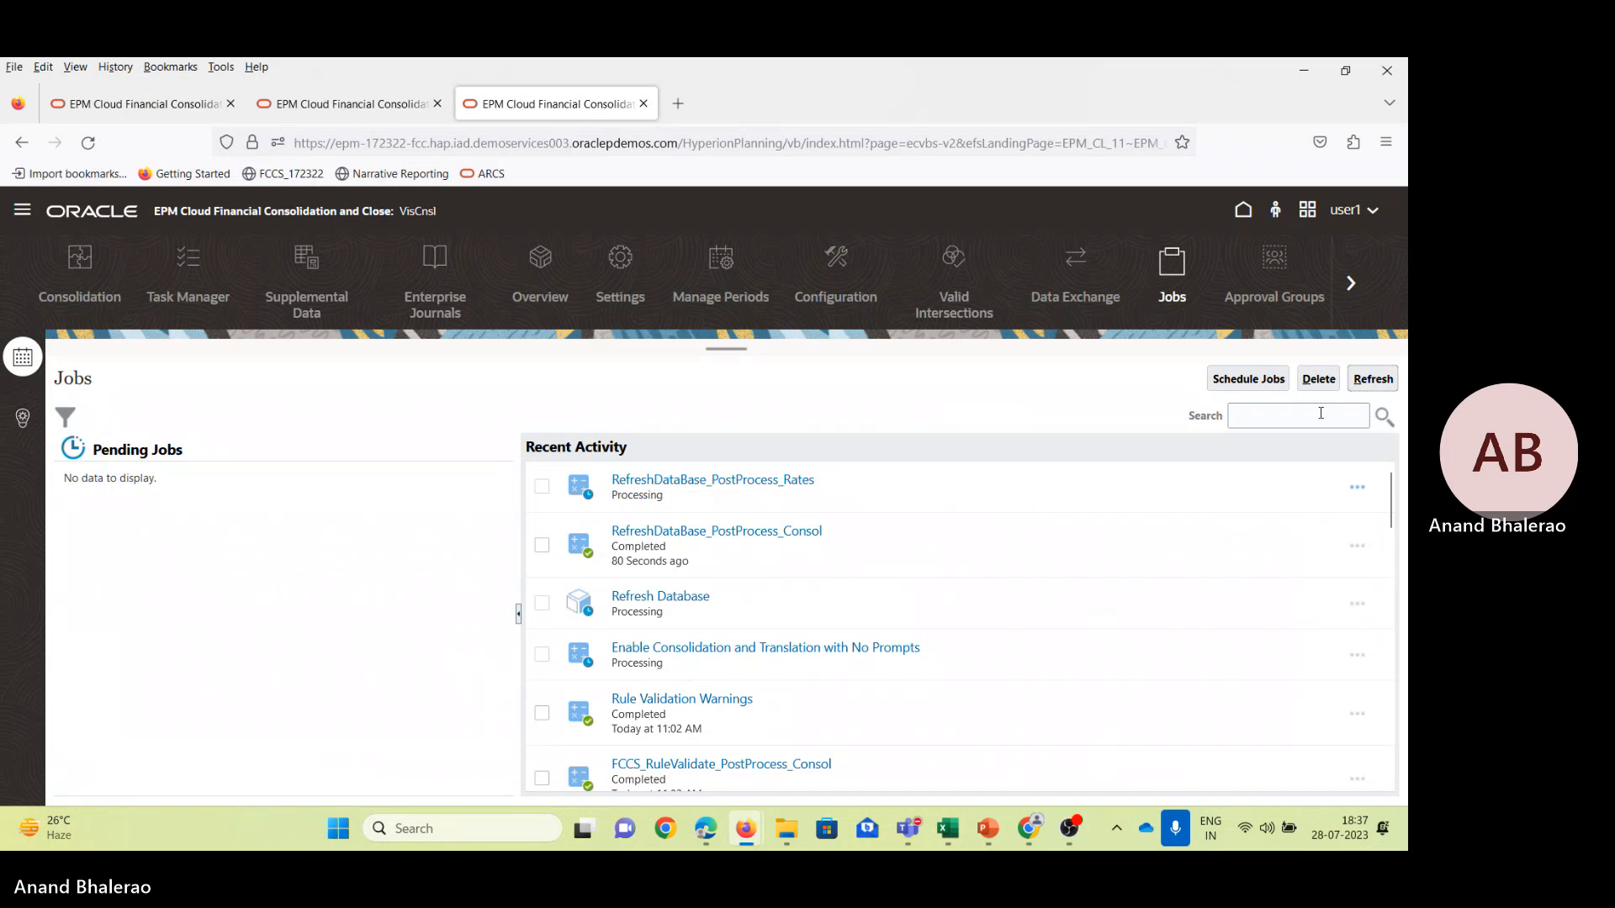
{"action": "left_click", "coordinate": [1372, 379]}
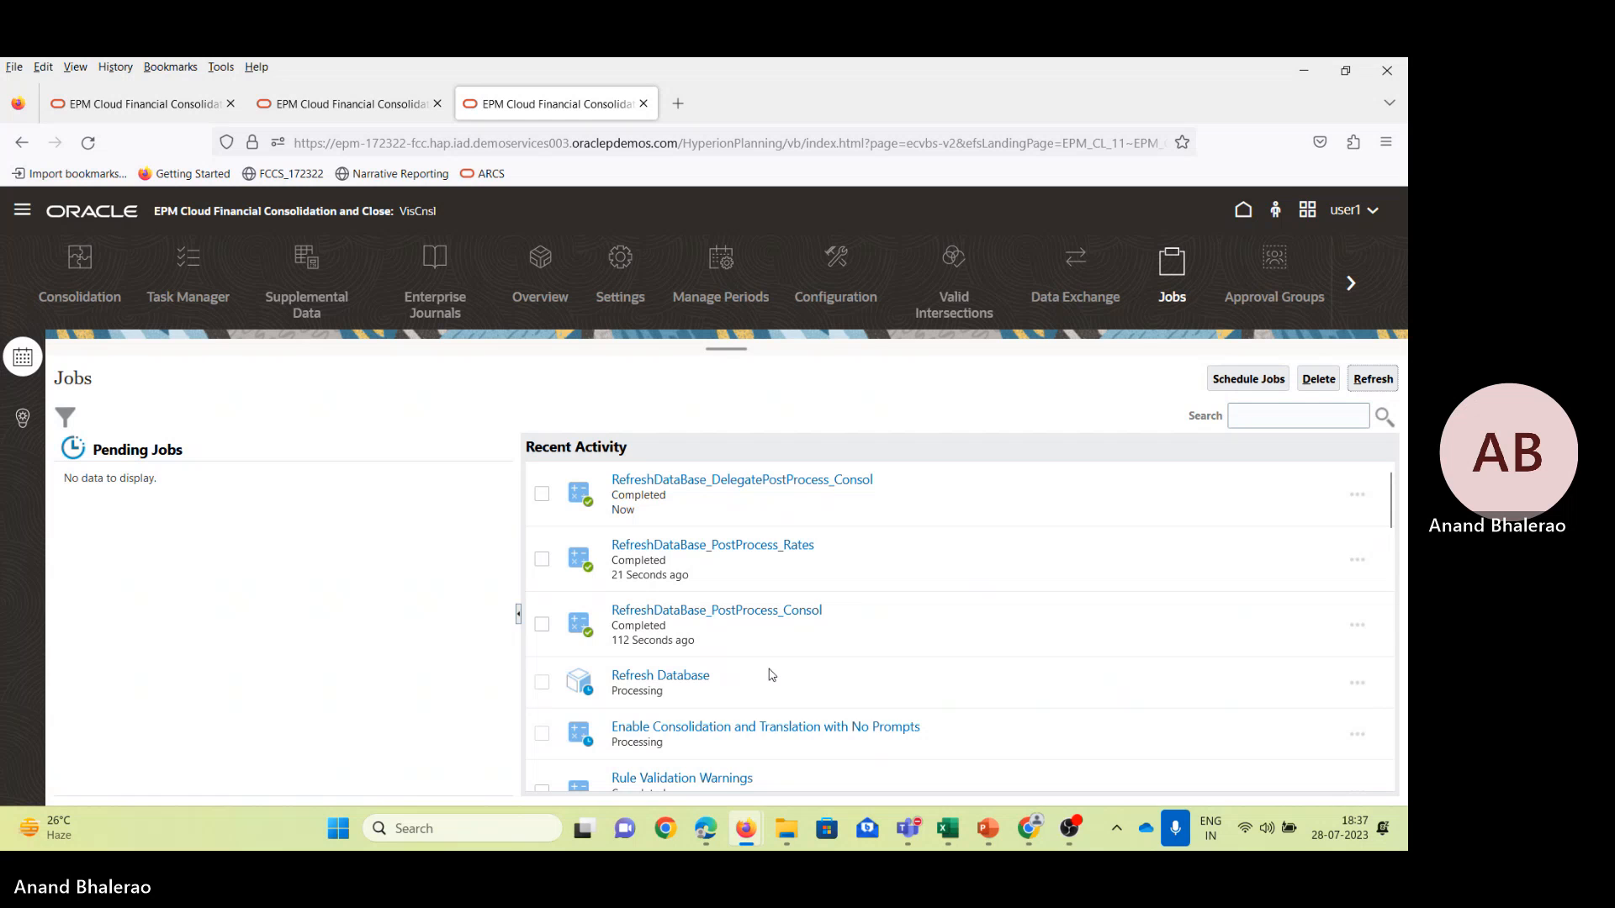
{"action": "scroll", "coordinate": [772, 674], "scroll_direction": "down", "scroll_amount": 1}
{"action": "scroll", "coordinate": [887, 657], "scroll_direction": "up", "scroll_amount": 1}
{"action": "scroll", "coordinate": [886, 656], "scroll_direction": "down", "scroll_amount": 3}
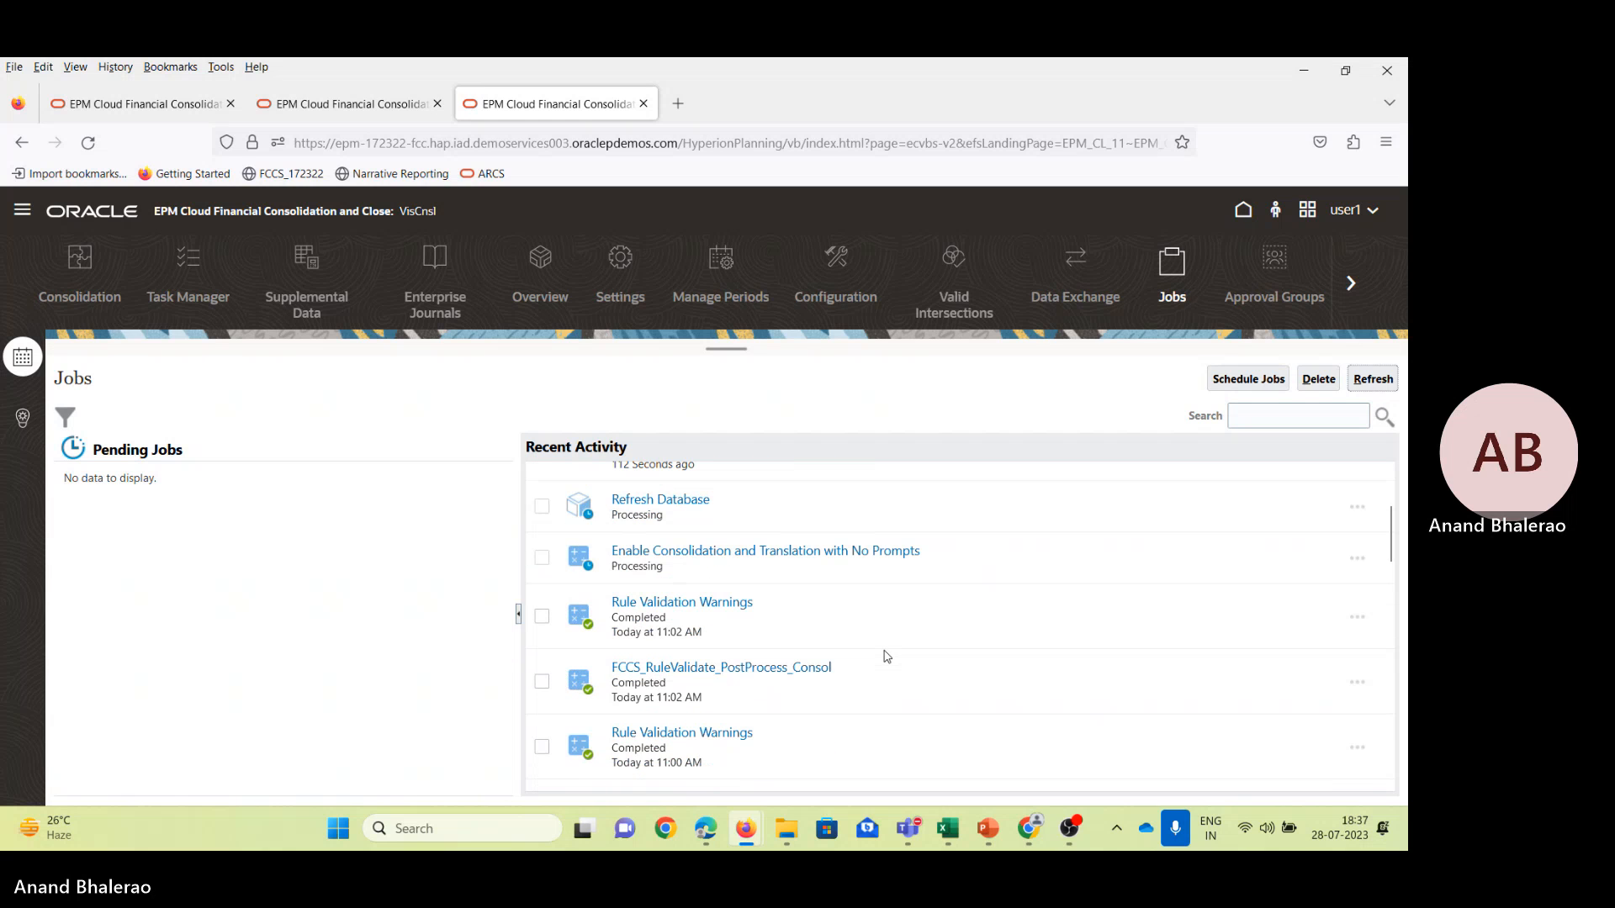
{"action": "scroll", "coordinate": [887, 657], "scroll_direction": "down", "scroll_amount": 1}
{"action": "scroll", "coordinate": [887, 656], "scroll_direction": "down", "scroll_amount": 2}
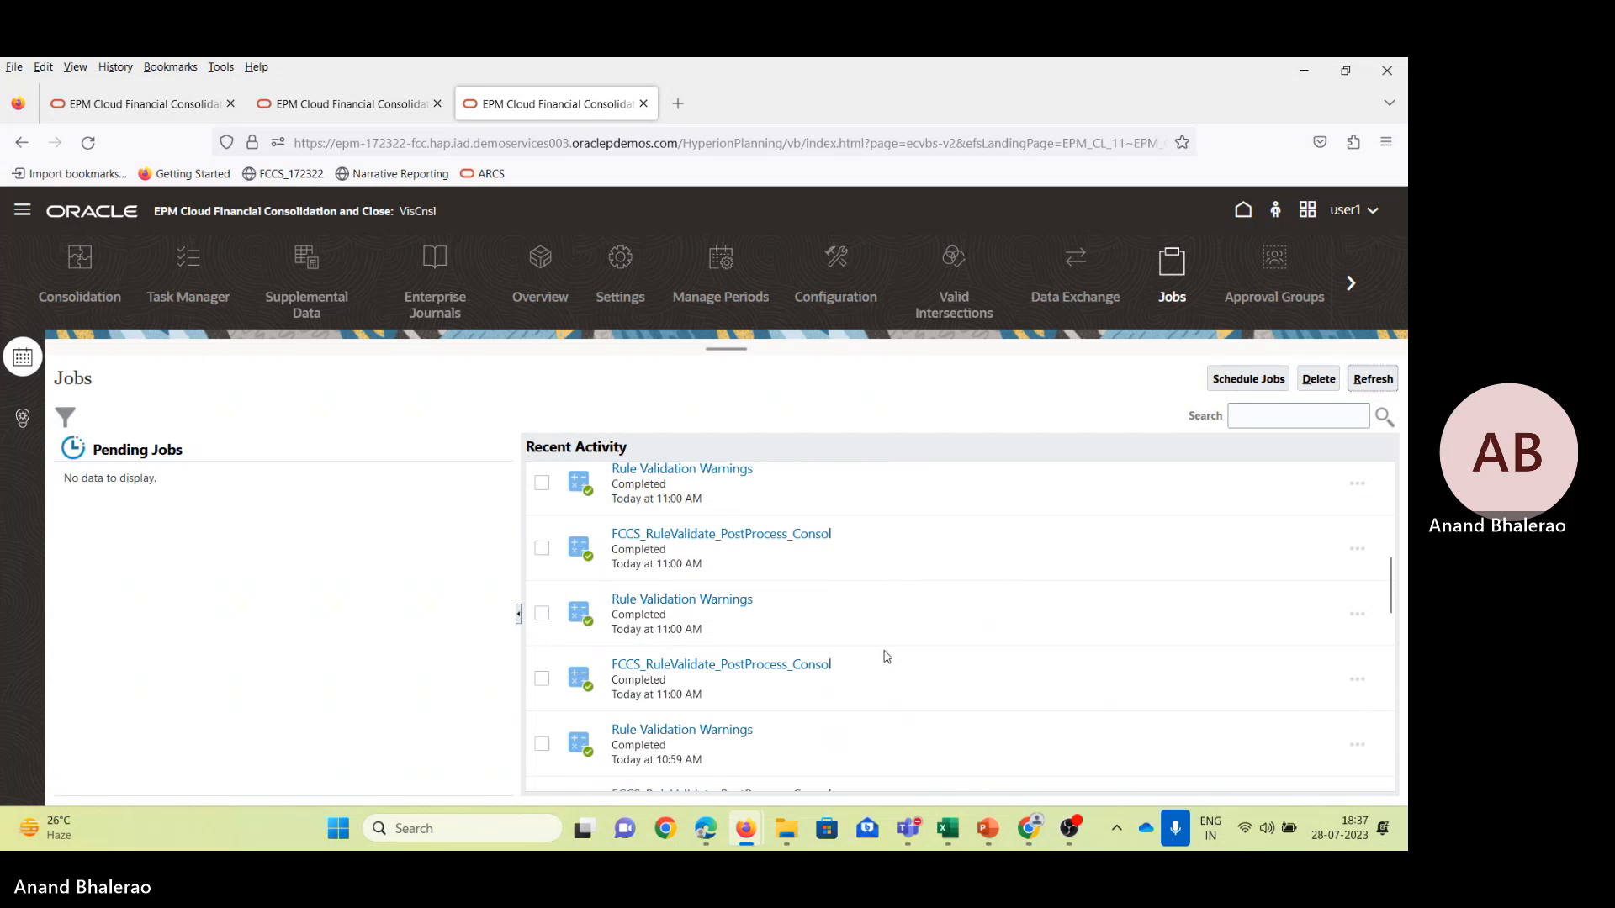
{"action": "scroll", "coordinate": [887, 656], "scroll_direction": "down", "scroll_amount": 2}
{"action": "scroll", "coordinate": [887, 647], "scroll_direction": "up", "scroll_amount": 3}
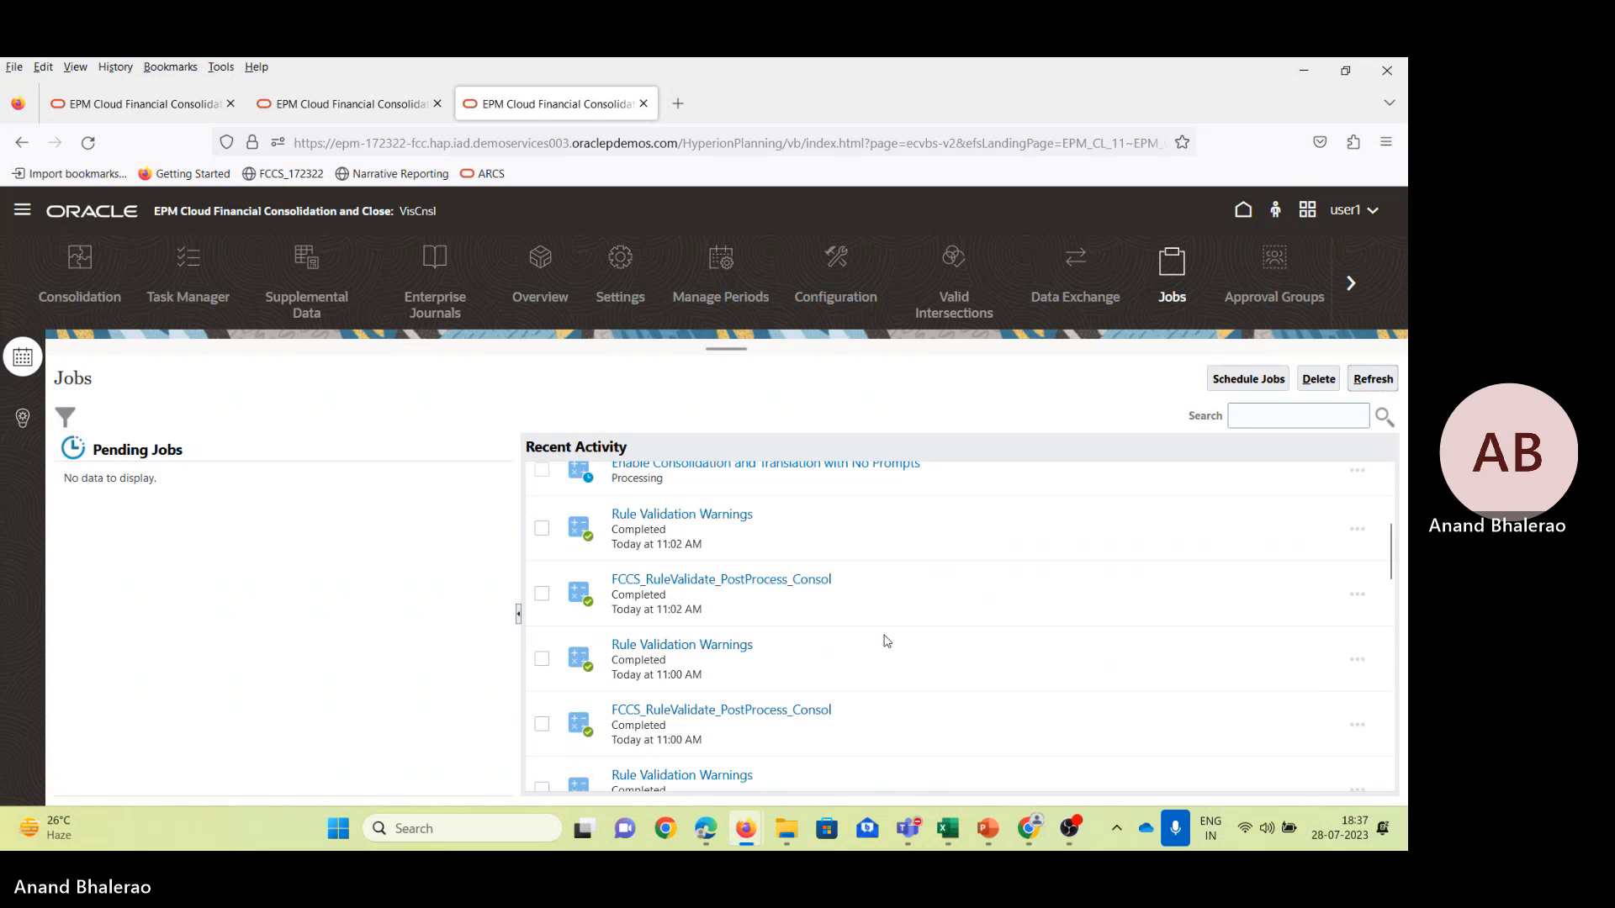
{"action": "scroll", "coordinate": [887, 641], "scroll_direction": "up", "scroll_amount": 3}
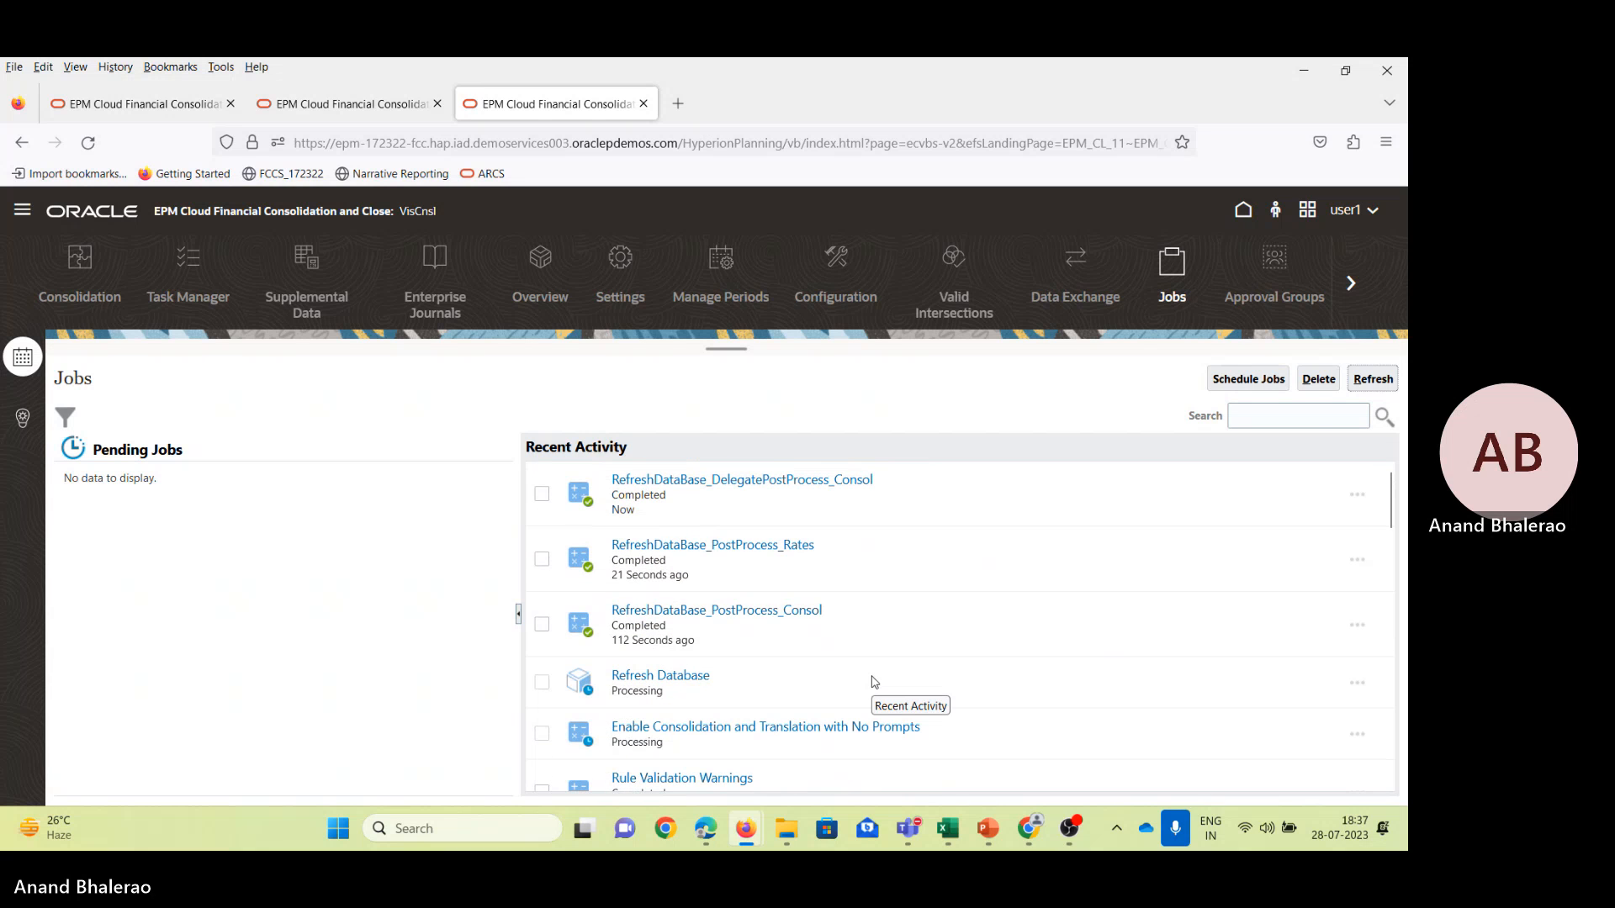
Refresh the Jobs list again and check the status of the Enable Consolidation and Translation with No Prompts job.
{"action": "left_click", "coordinate": [1375, 380]}
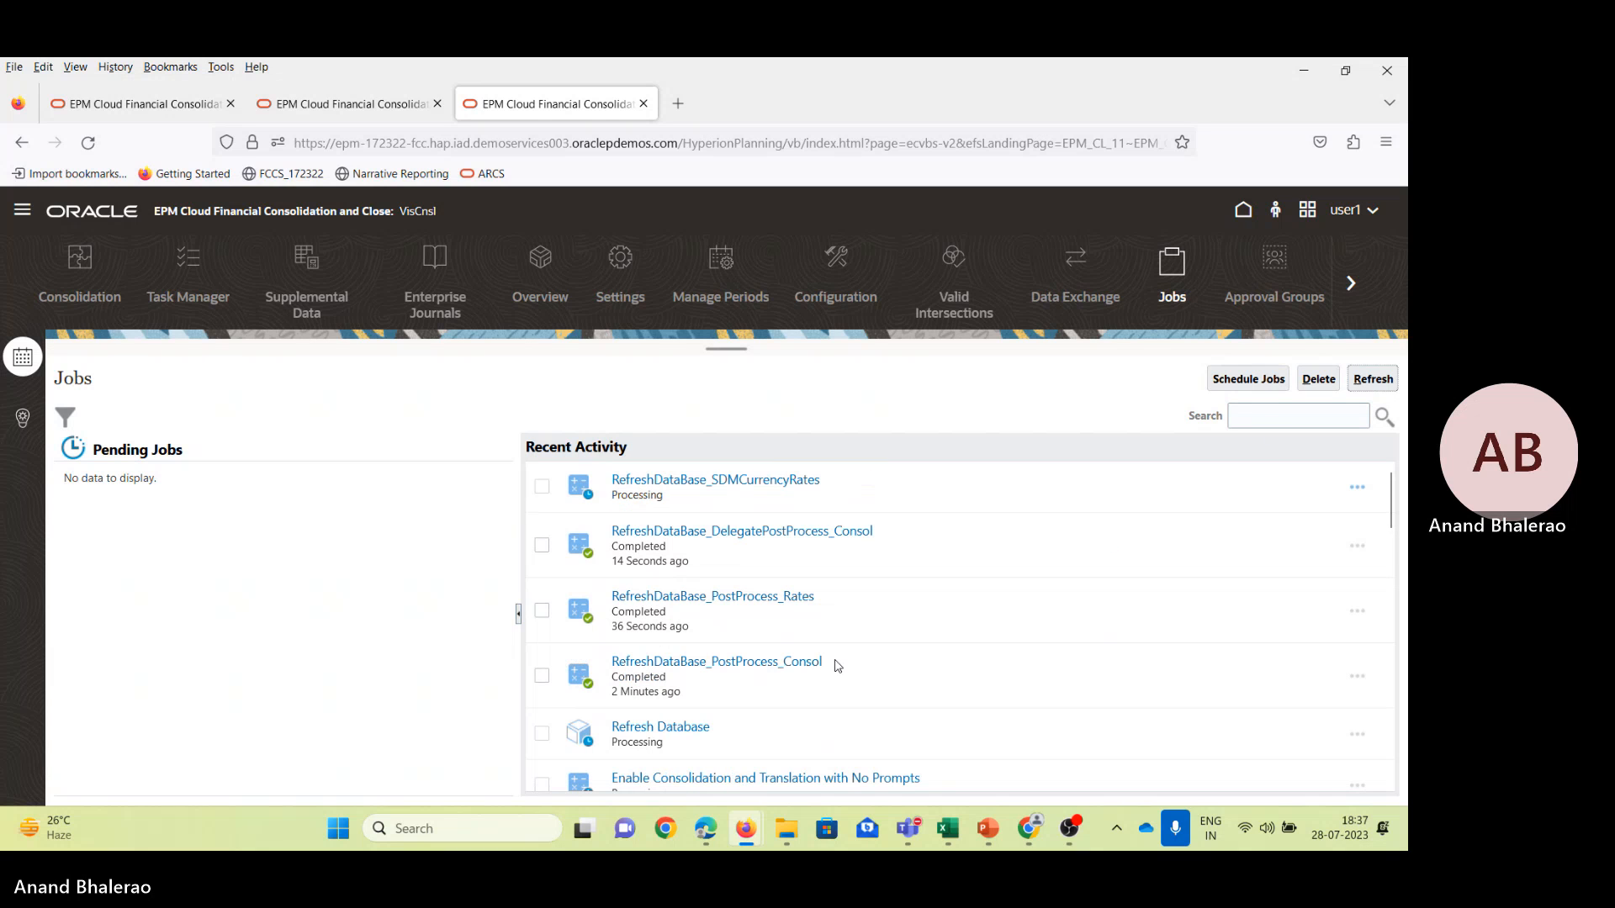
{"action": "scroll", "coordinate": [833, 662], "scroll_direction": "down", "scroll_amount": 2}
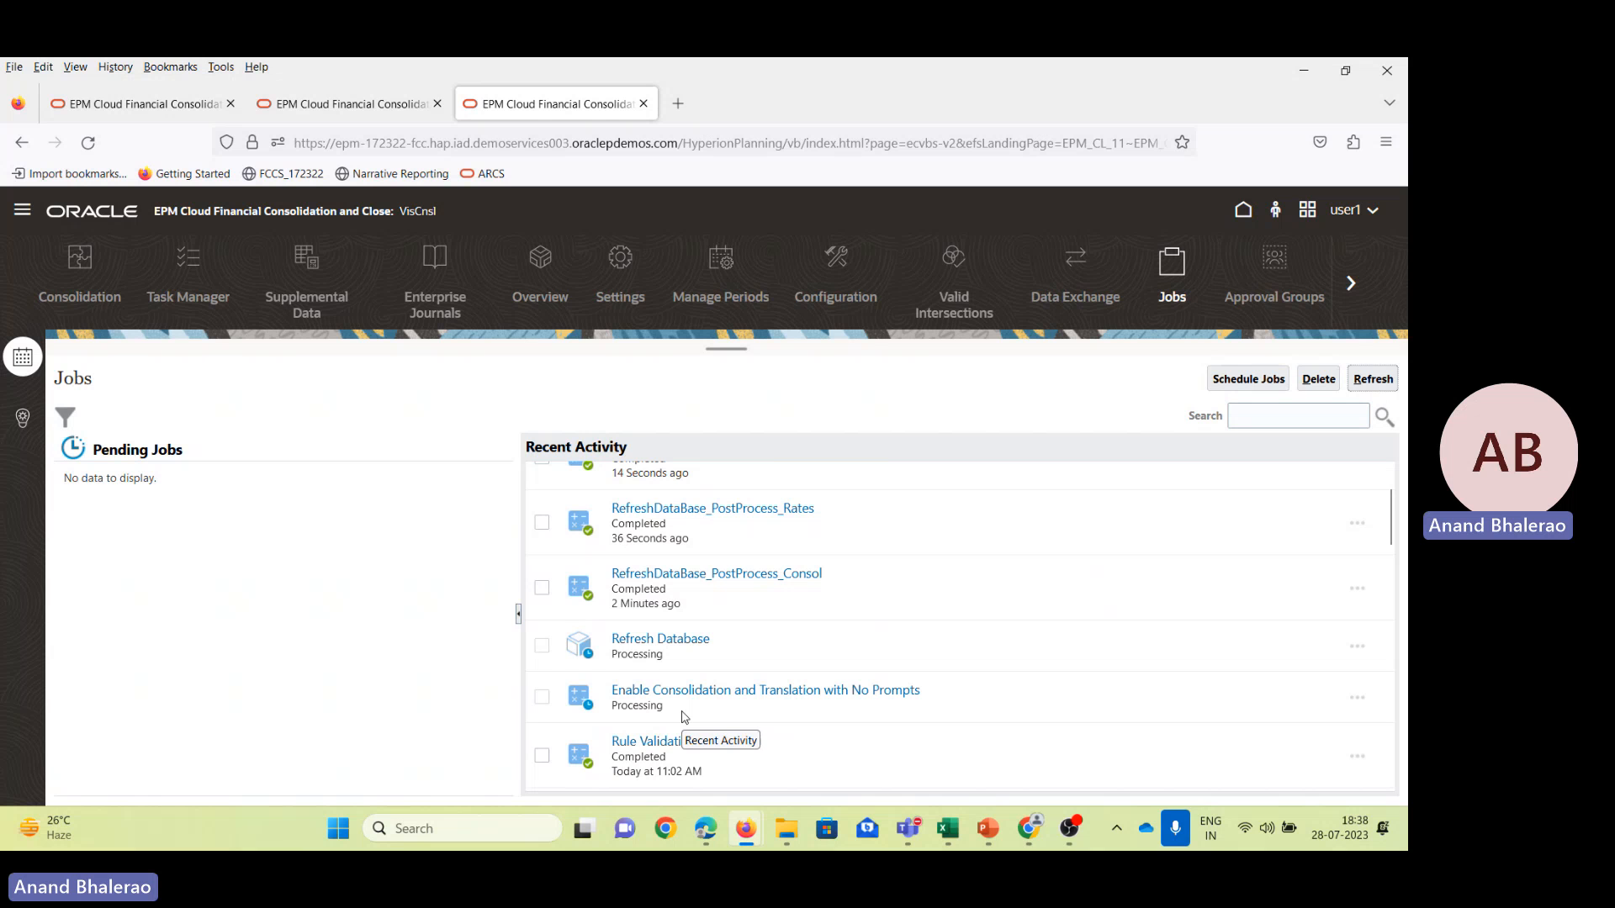
{"action": "key", "text": "alt+Tab"}
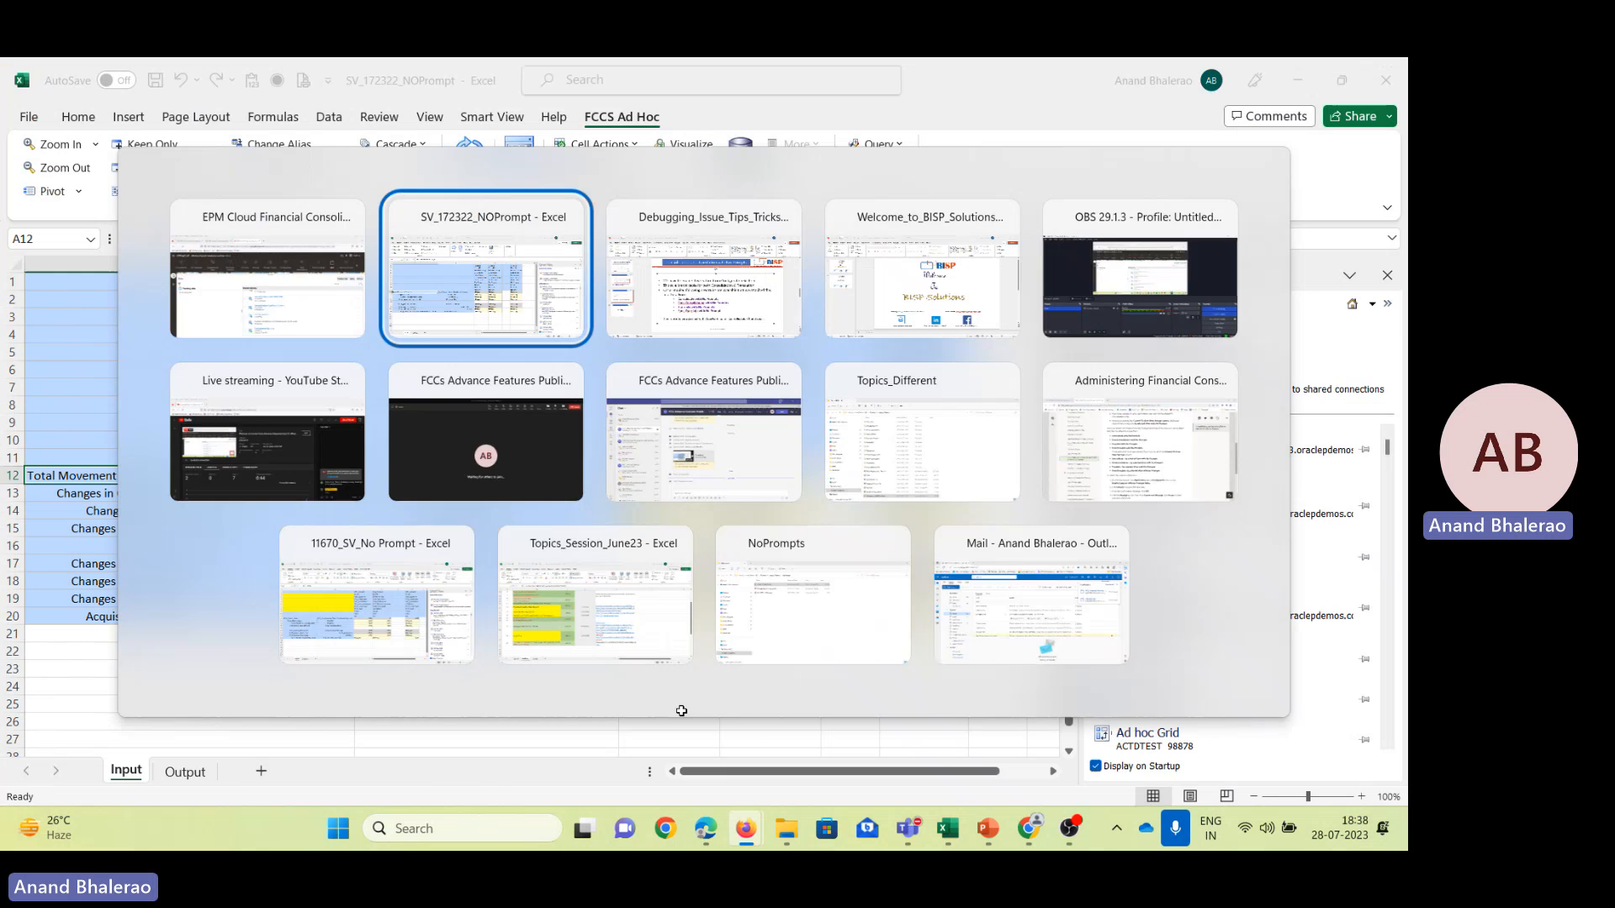
{"action": "key", "text": "alt+Tab"}
{"action": "scroll", "coordinate": [800, 616], "scroll_direction": "up", "scroll_amount": 2}
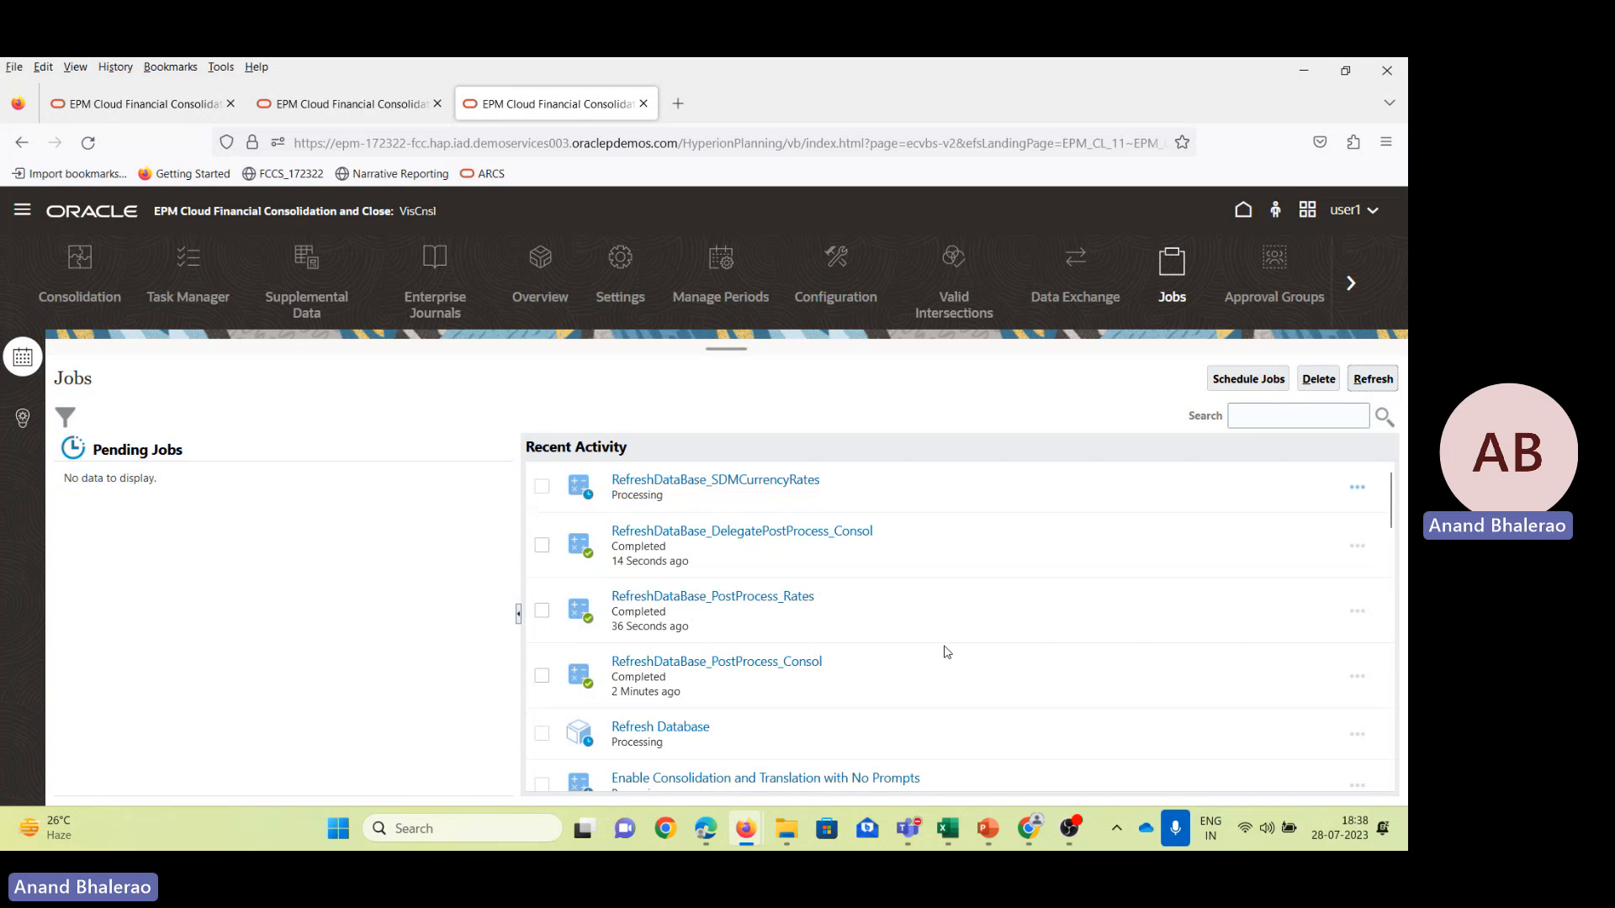
{"action": "scroll", "coordinate": [946, 652], "scroll_direction": "down", "scroll_amount": 1}
{"action": "scroll", "coordinate": [946, 652], "scroll_direction": "up", "scroll_amount": 1}
{"action": "scroll", "coordinate": [948, 646], "scroll_direction": "down", "scroll_amount": 3}
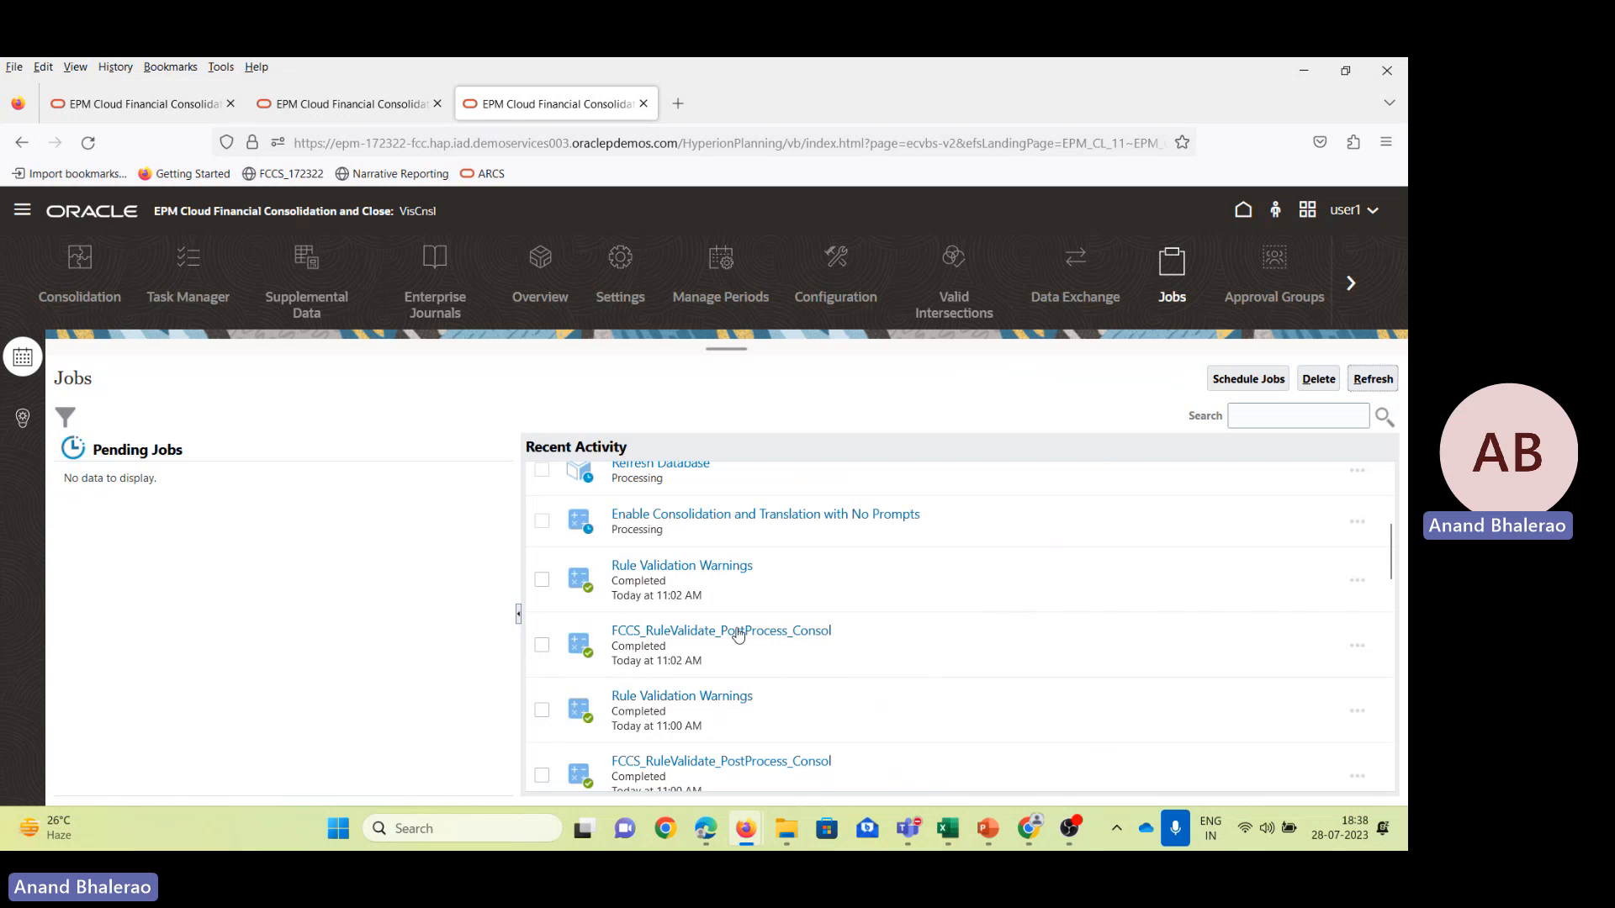
{"action": "scroll", "coordinate": [861, 652], "scroll_direction": "up", "scroll_amount": 3}
Go to the Forms management page, where forms and ad hoc grids are created.
{"action": "left_click", "coordinate": [18, 212]}
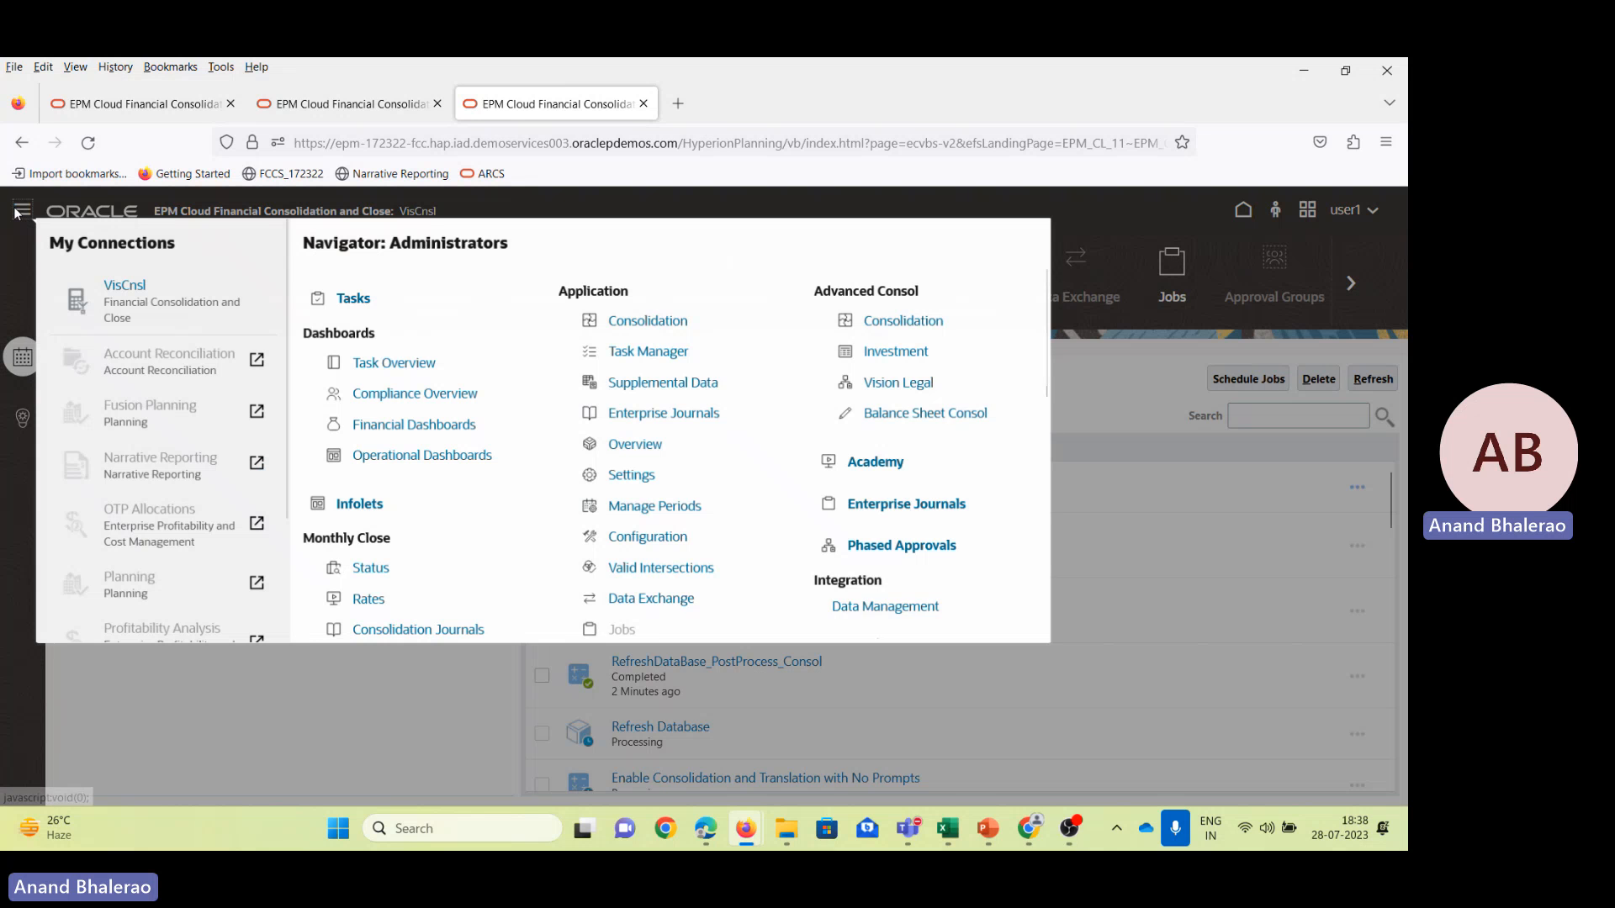
{"action": "scroll", "coordinate": [471, 577], "scroll_direction": "down", "scroll_amount": 1}
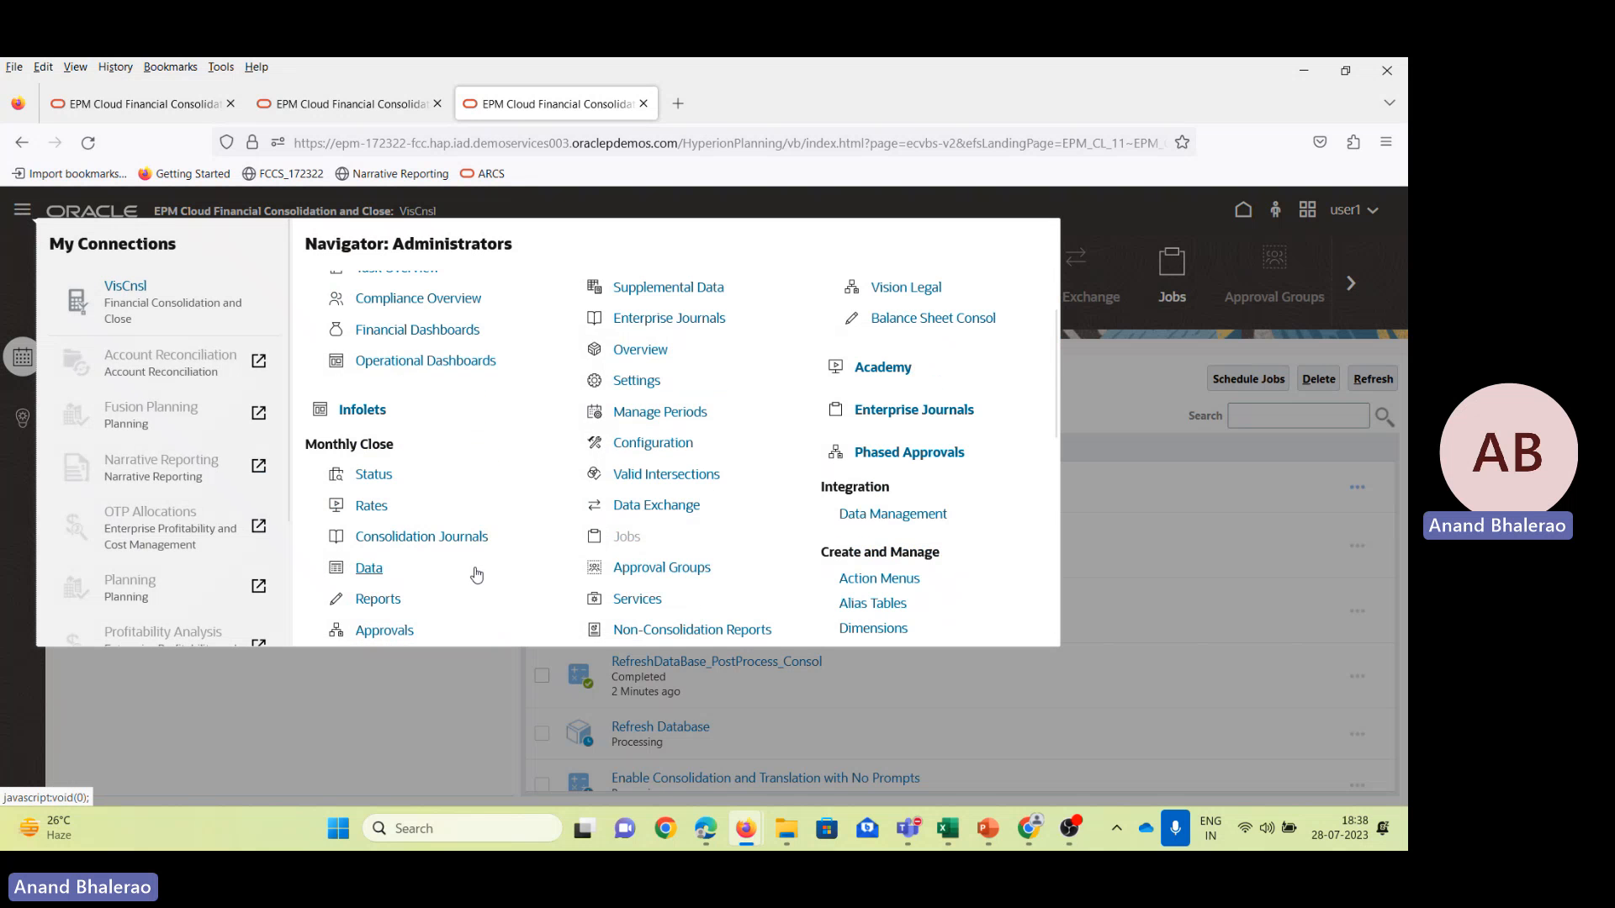
{"action": "scroll", "coordinate": [435, 553], "scroll_direction": "down", "scroll_amount": 2}
{"action": "scroll", "coordinate": [435, 553], "scroll_direction": "up", "scroll_amount": 3}
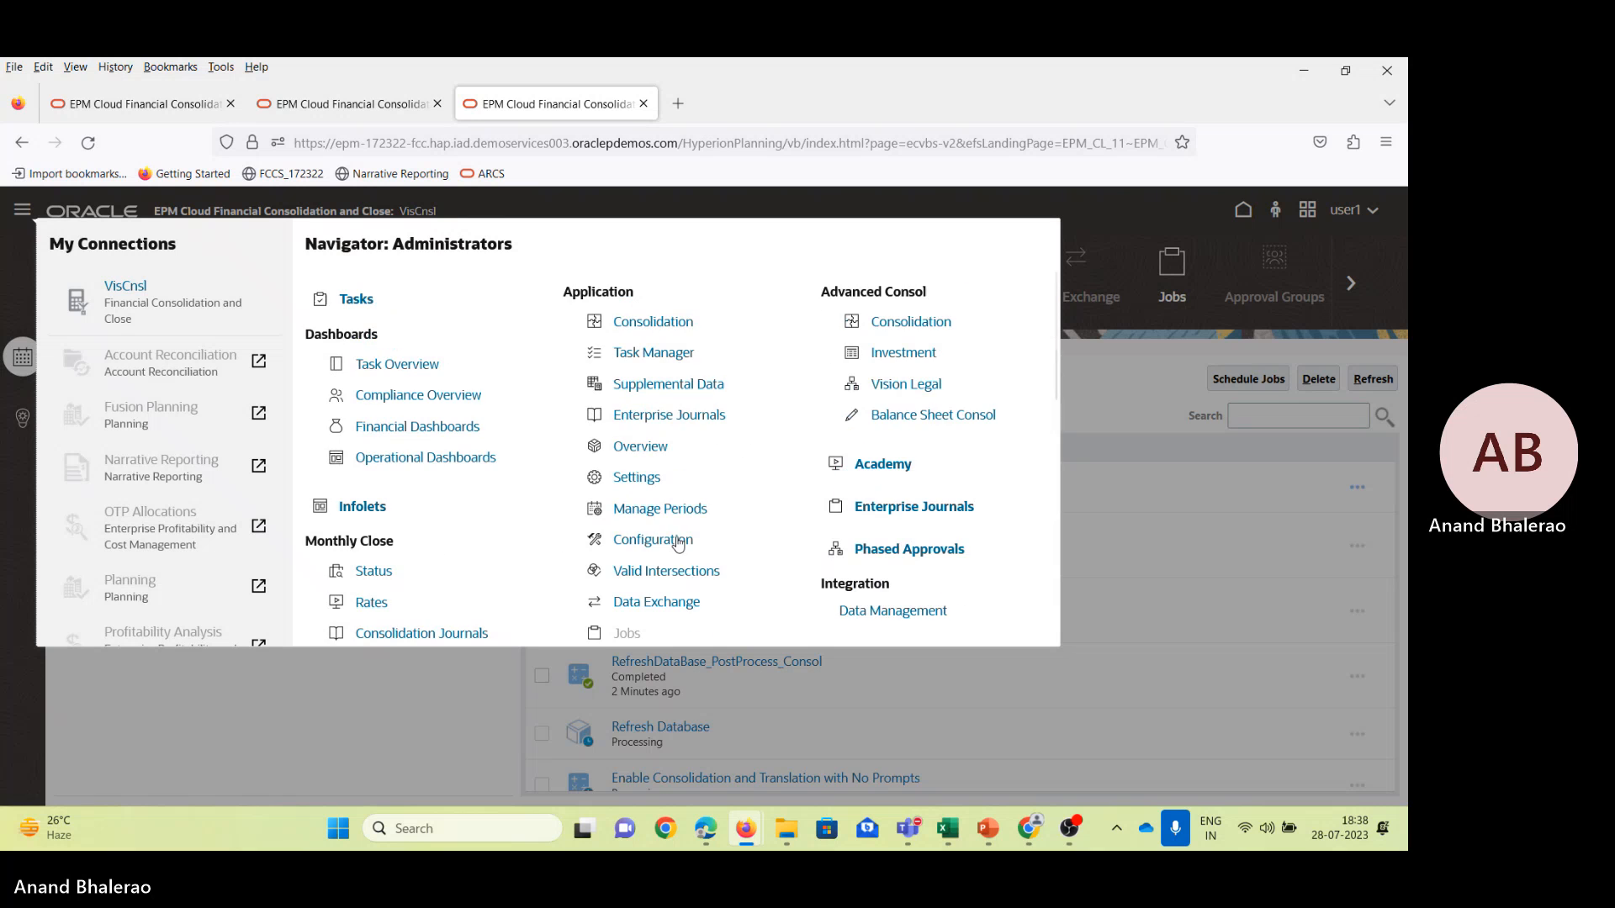
{"action": "scroll", "coordinate": [728, 484], "scroll_direction": "down", "scroll_amount": 2}
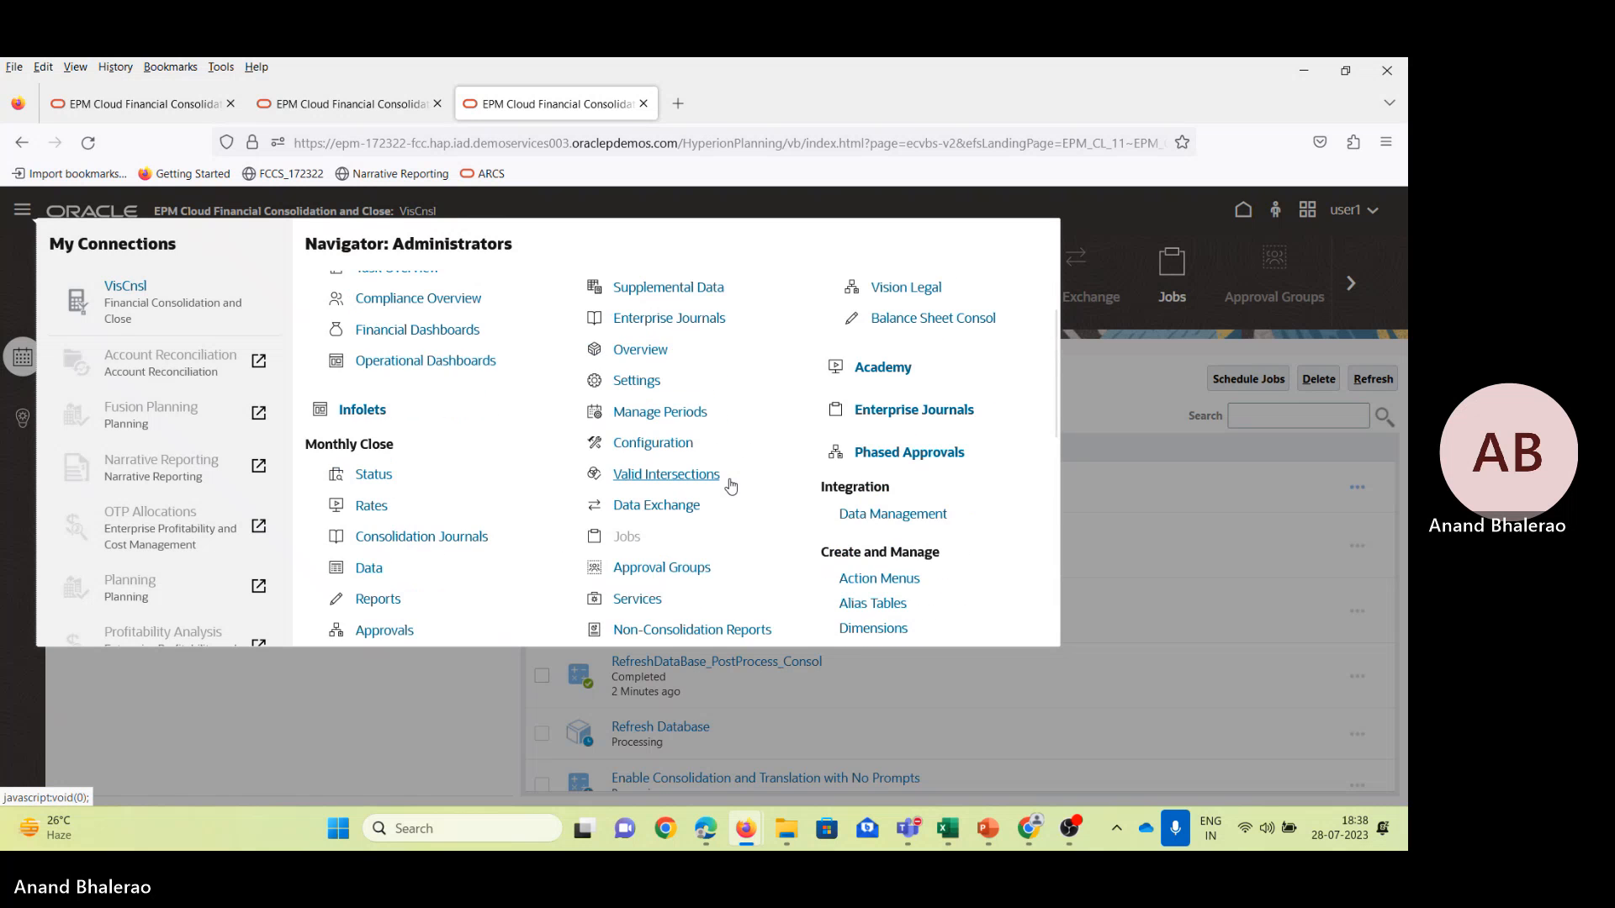
{"action": "left_click", "coordinate": [864, 559]}
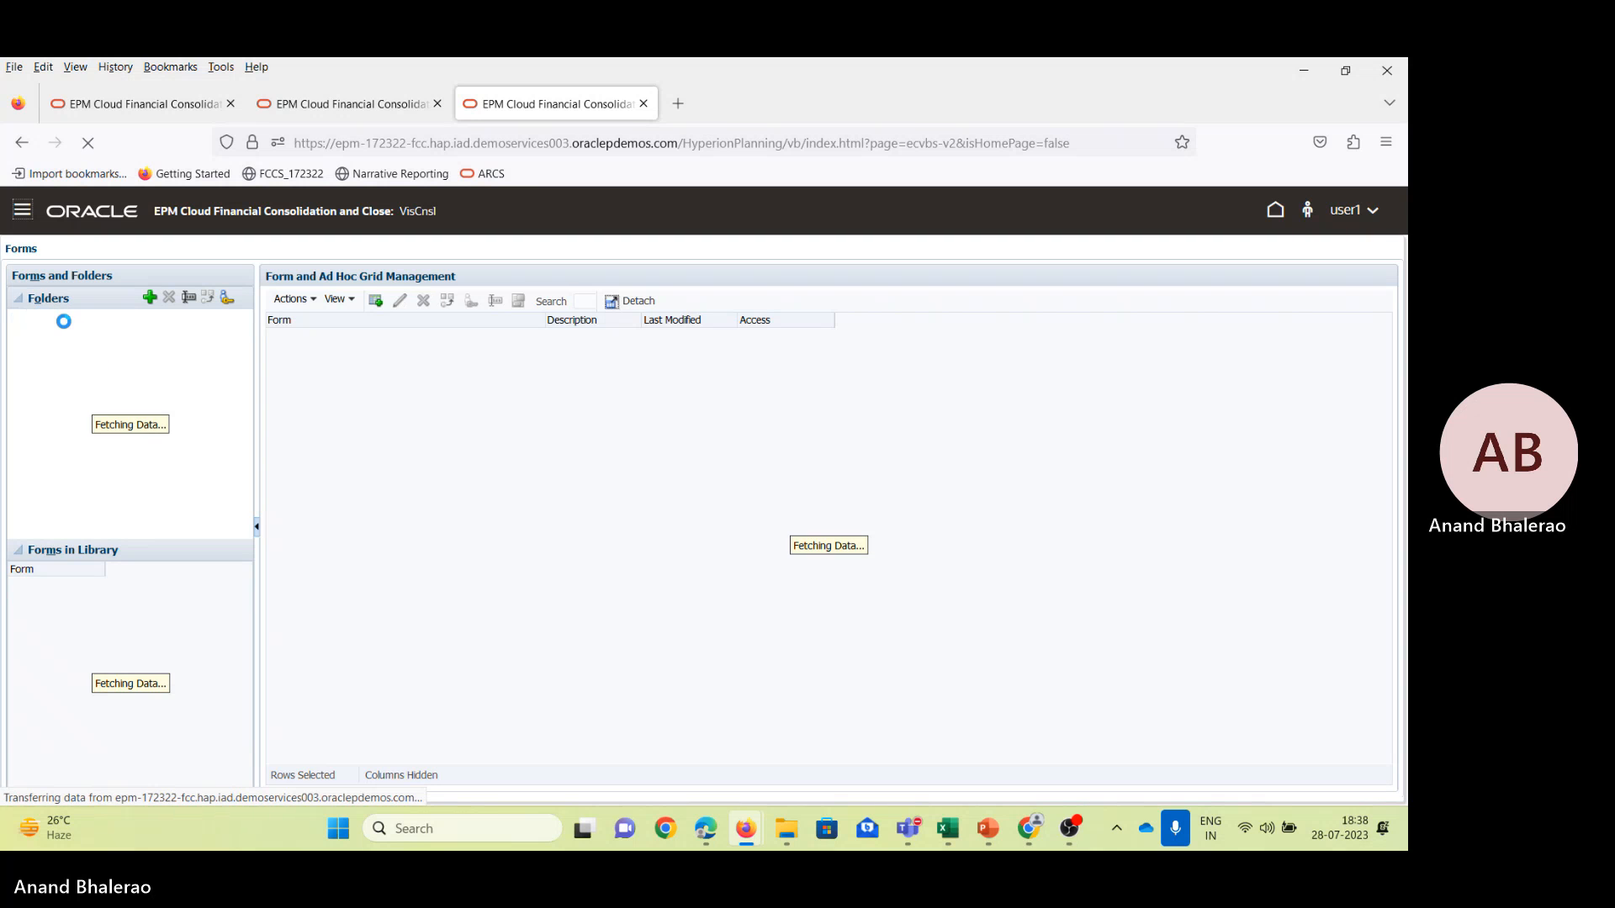
Create a new simple form in the Library folder and name it NoPrompt_Consol_Test.
{"action": "left_click", "coordinate": [314, 302]}
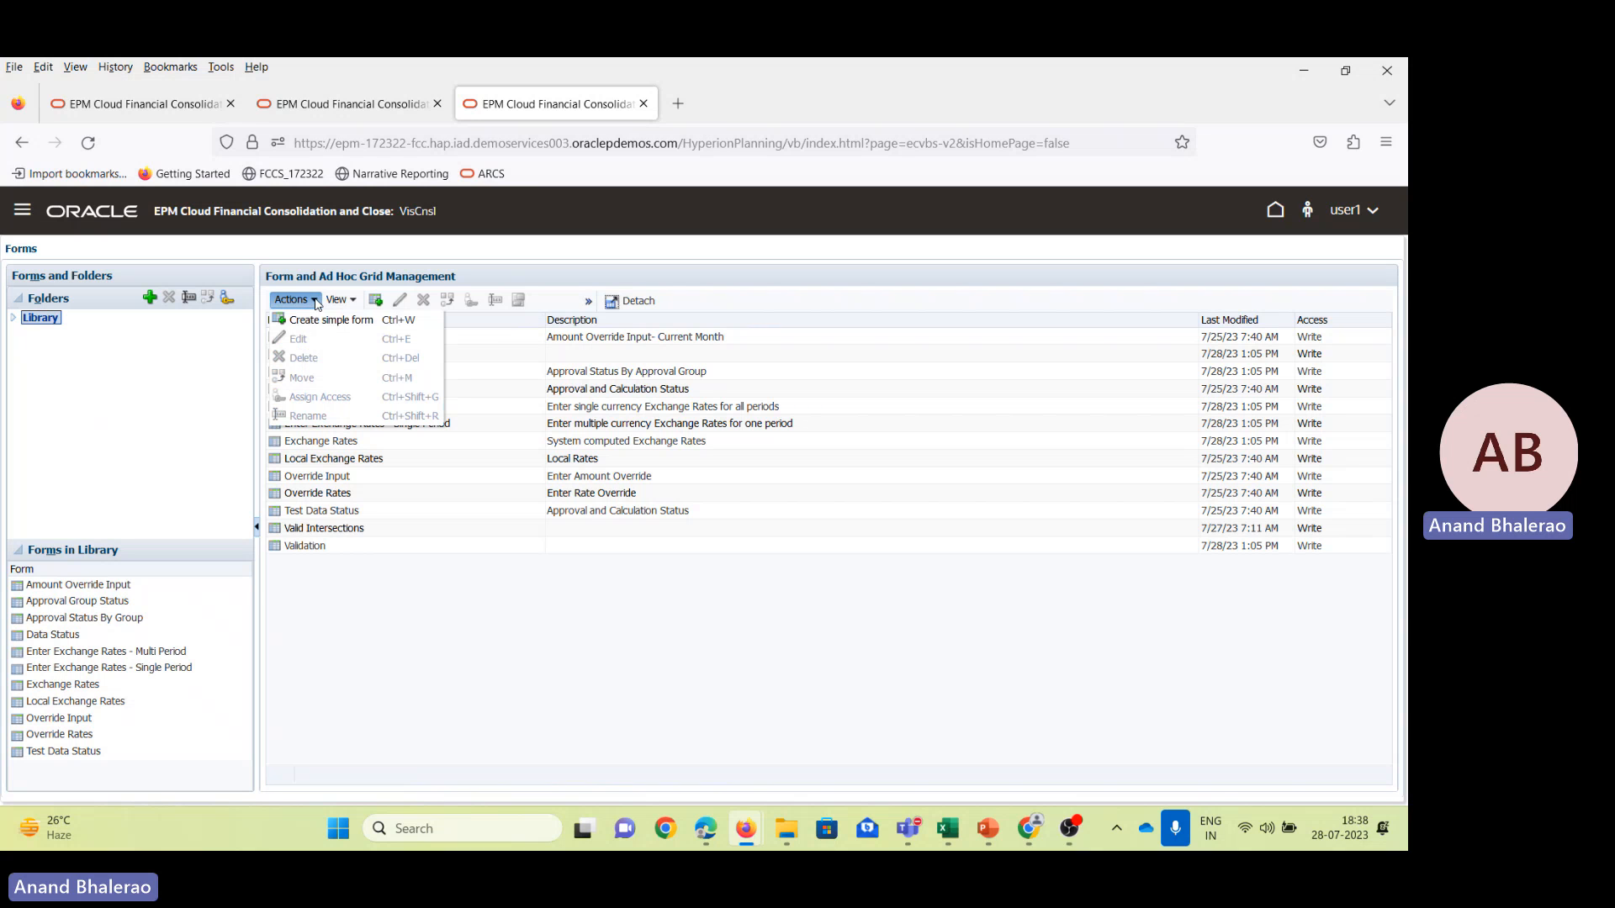
{"action": "left_click", "coordinate": [320, 324]}
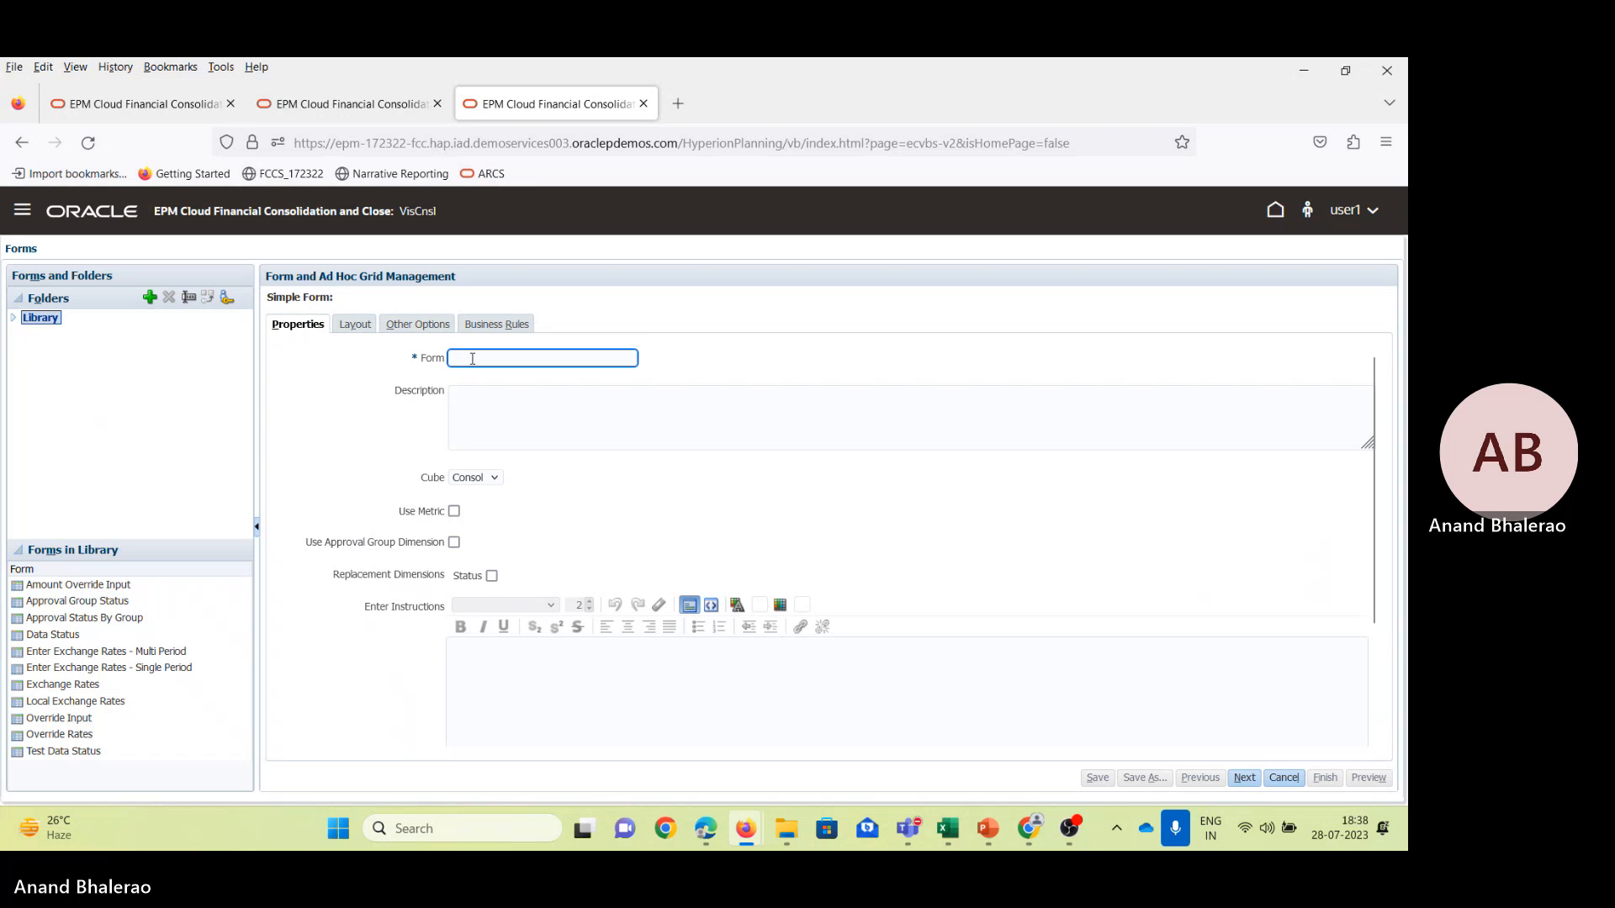
{"action": "type", "text": "NoPromo"}
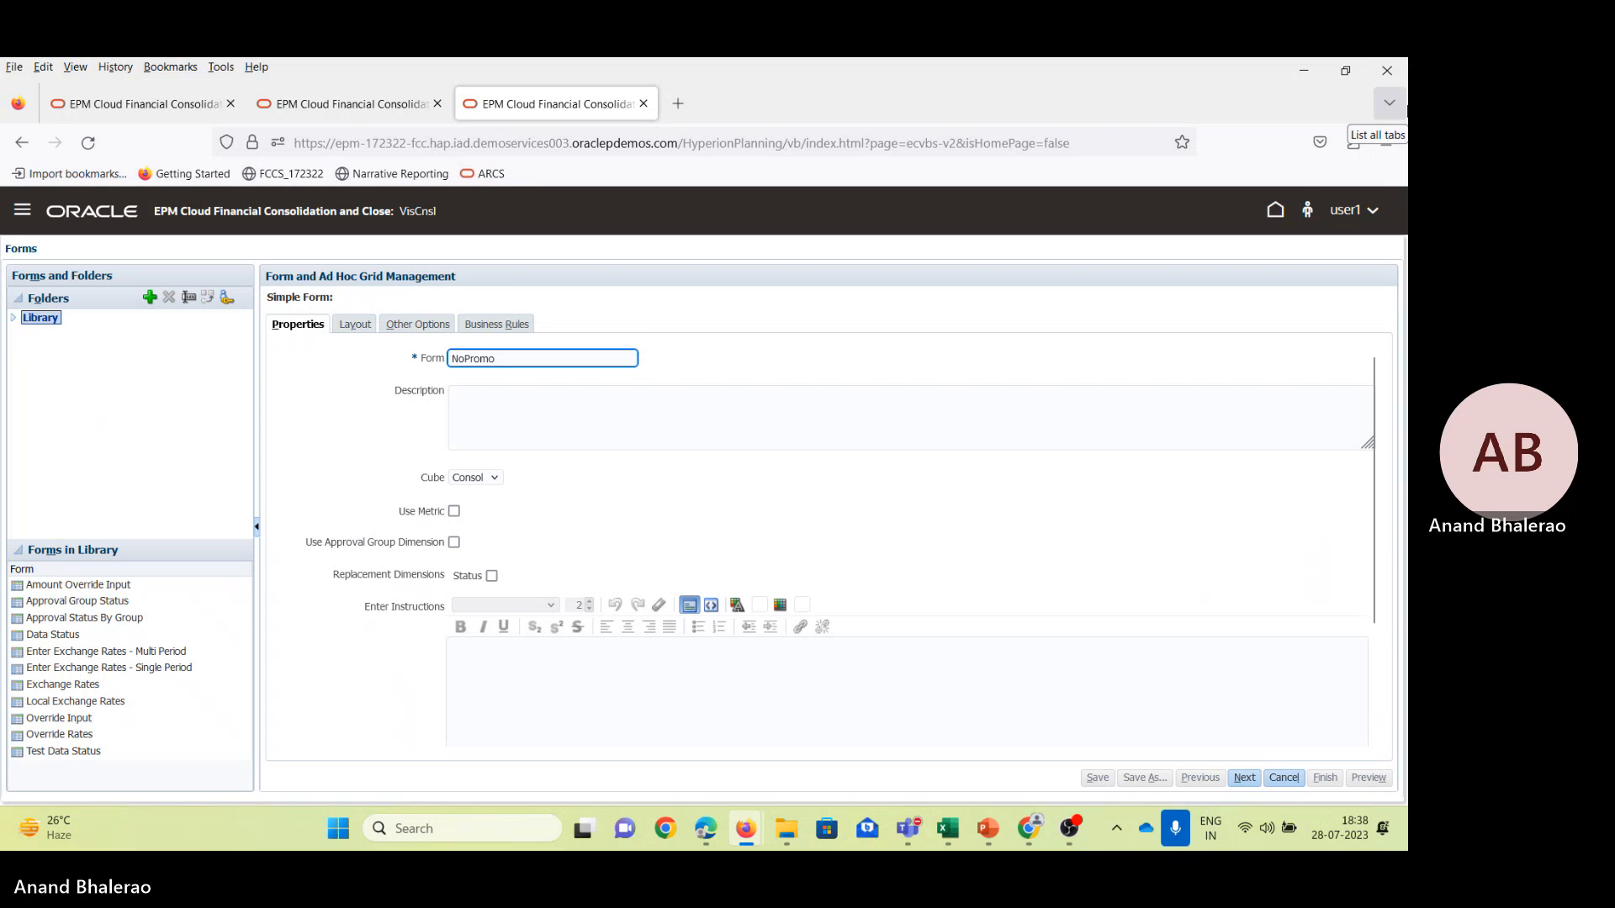
{"action": "key", "text": "BackSpace"}
{"action": "type", "text": "pt_COnsol_Test"}
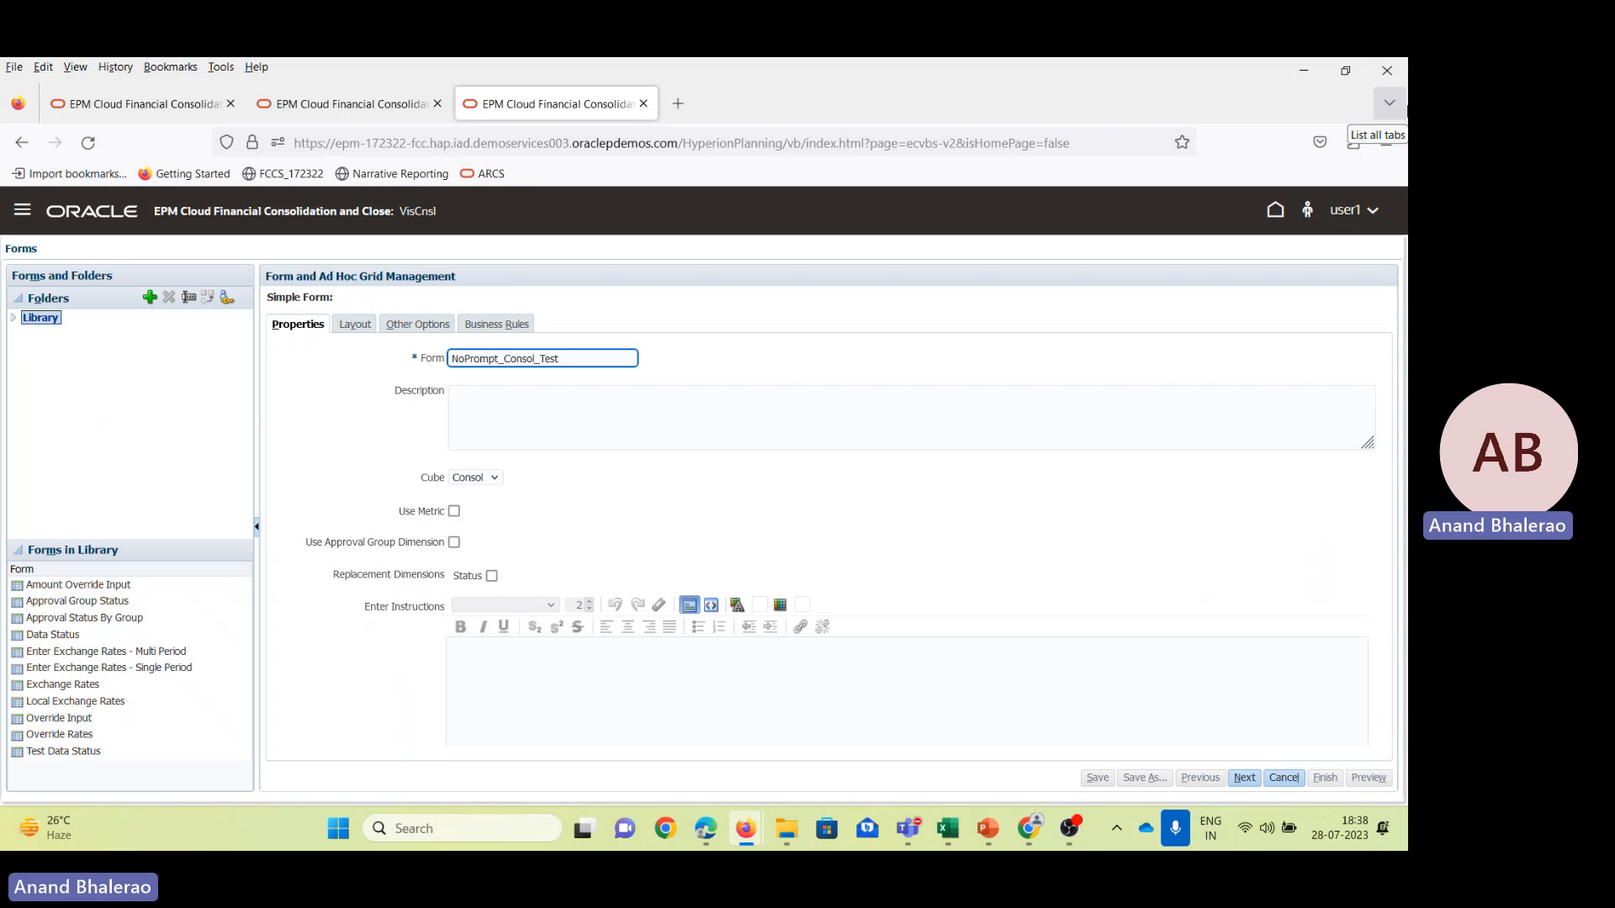
Enter "To Test the Output or using the new rule" as the form's description.
{"action": "left_click", "coordinate": [525, 392]}
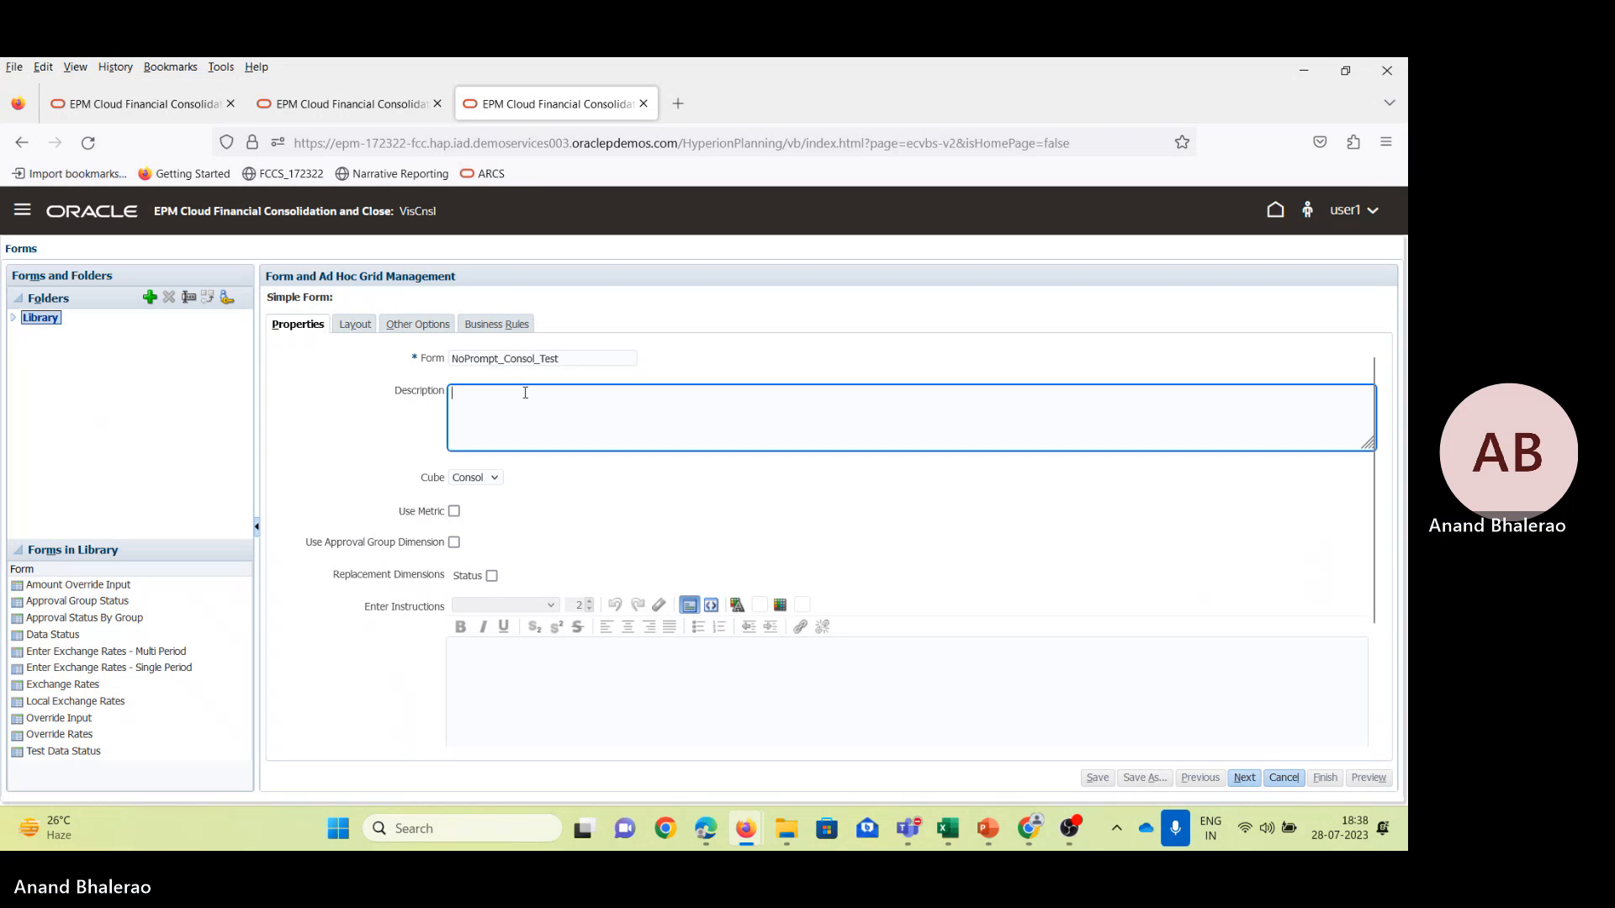
{"action": "type", "text": "To"}
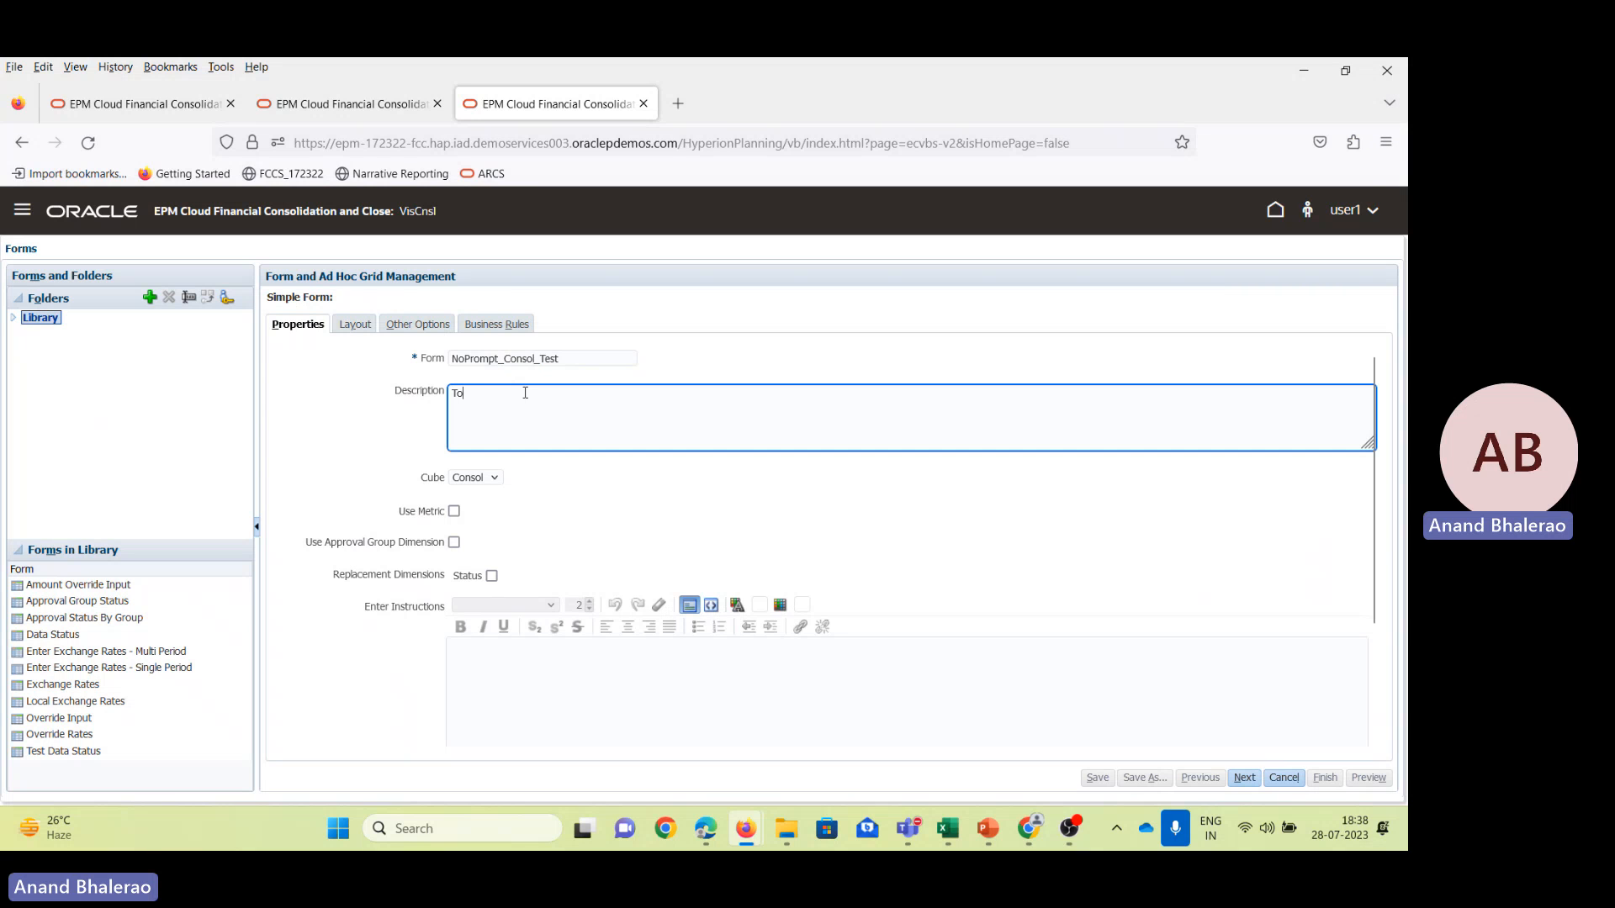
{"action": "type", "text": " Test"}
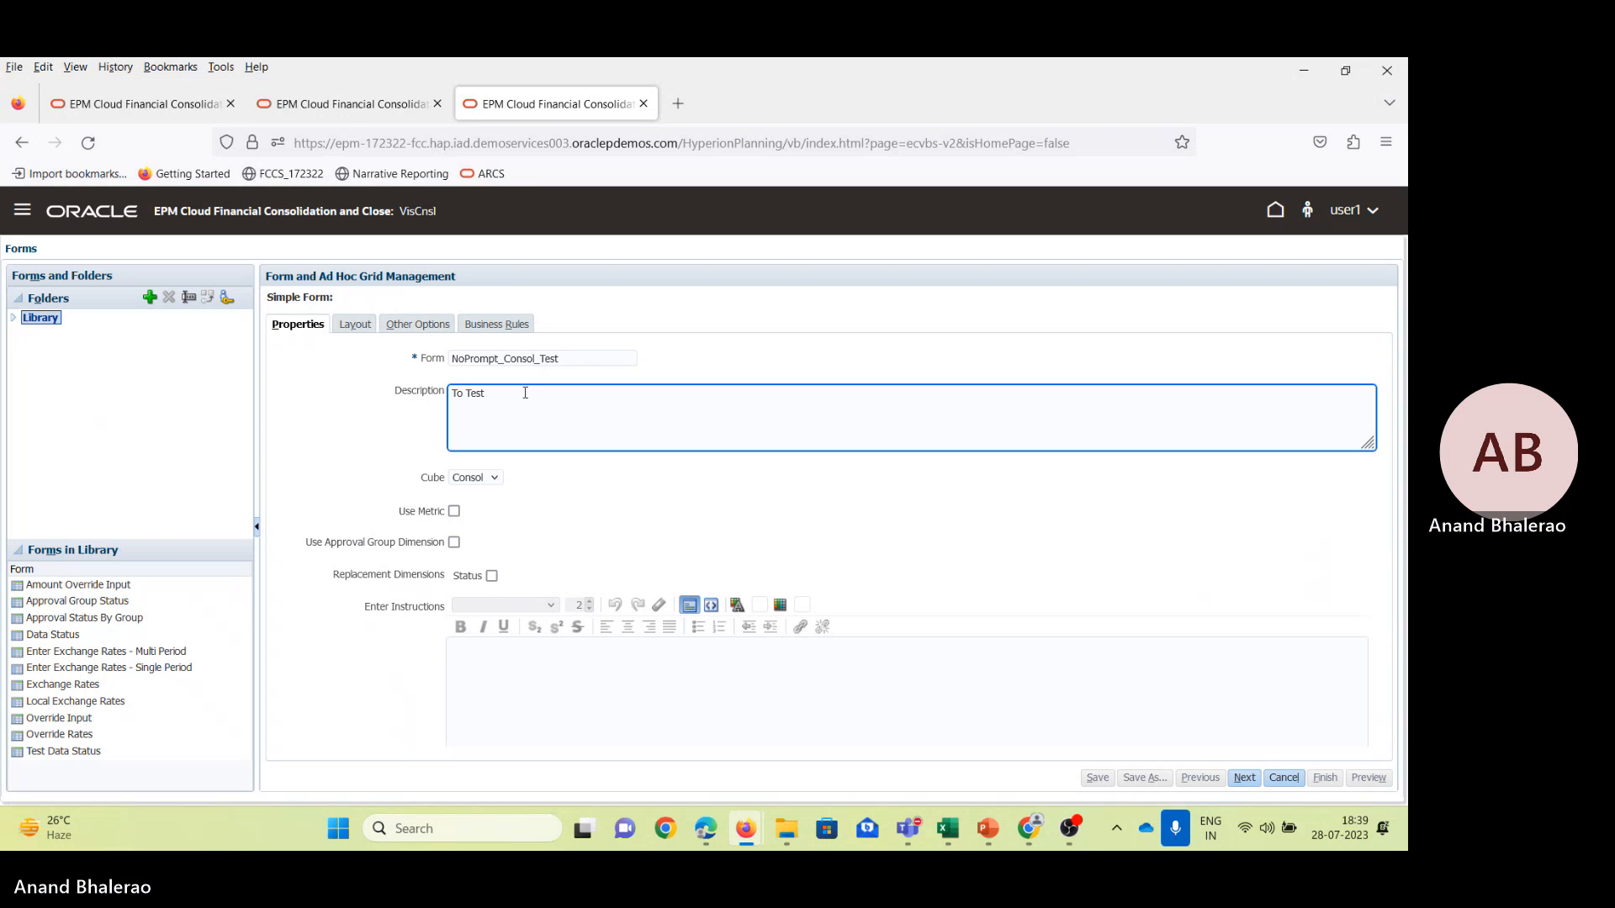
{"action": "type", "text": " te"}
{"action": "type", "text": "Output or using t"}
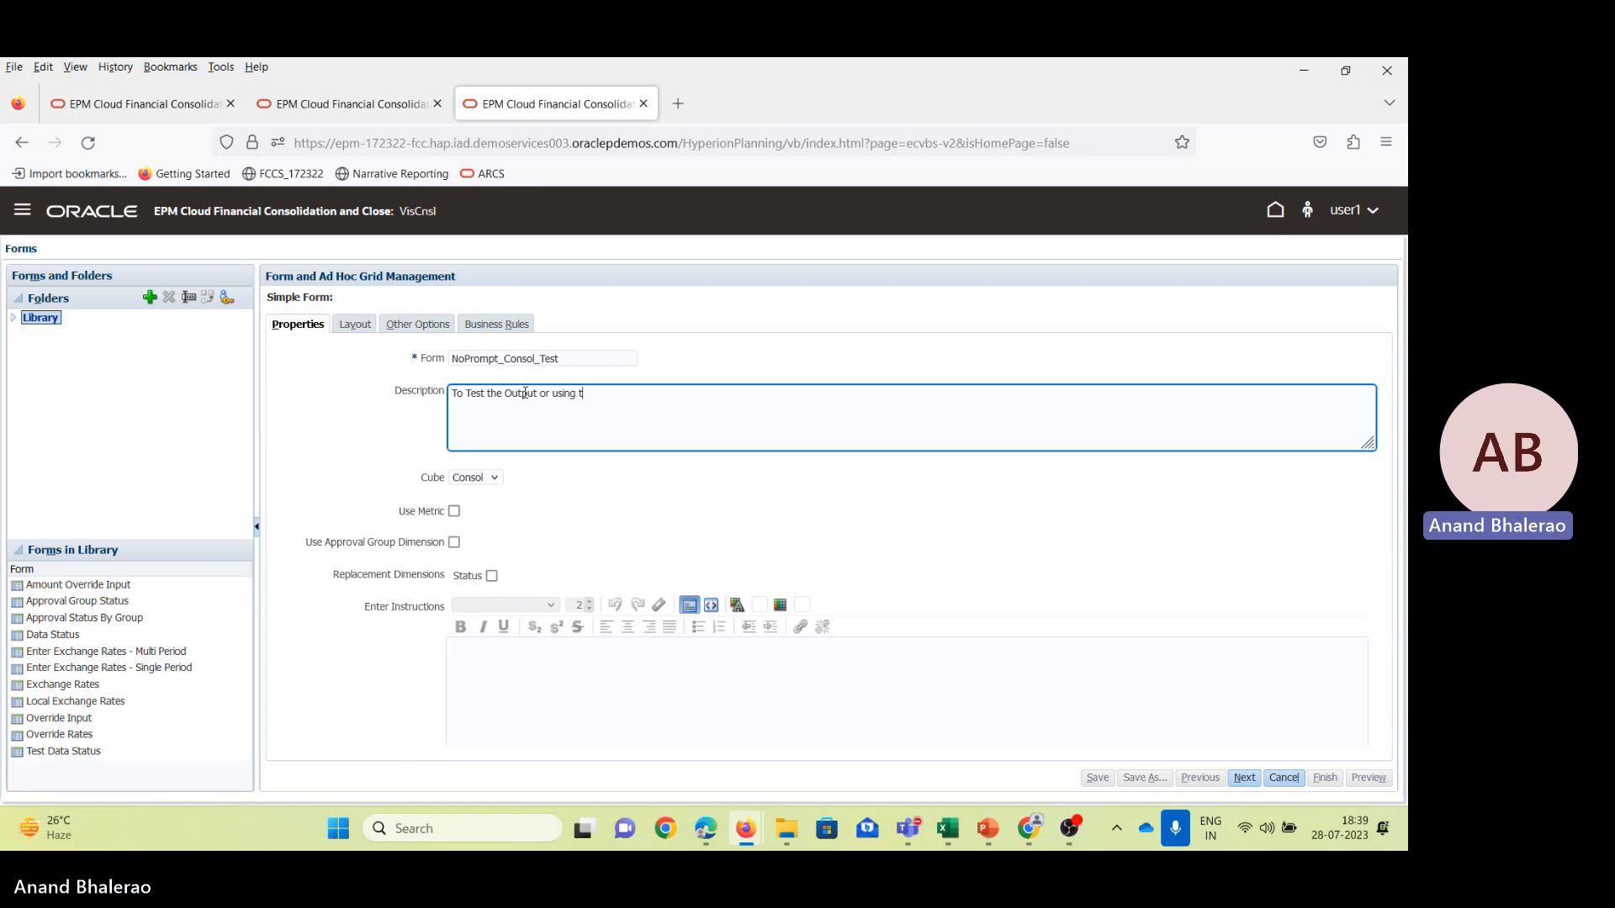
{"action": "type", "text": "he new rul"}
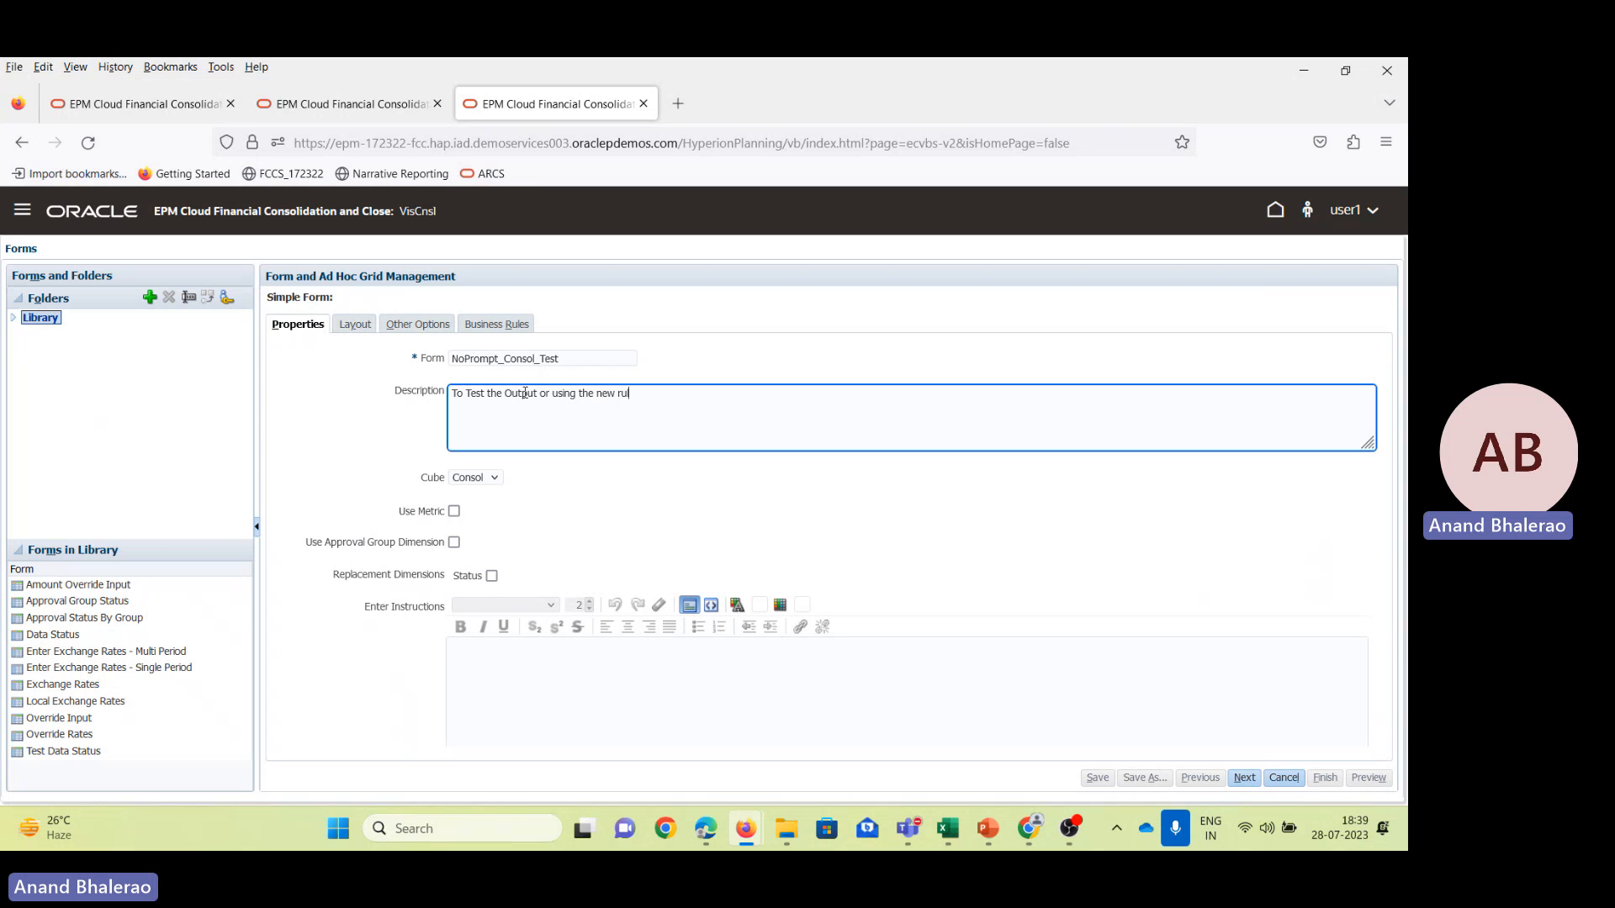
{"action": "type", "text": "e"}
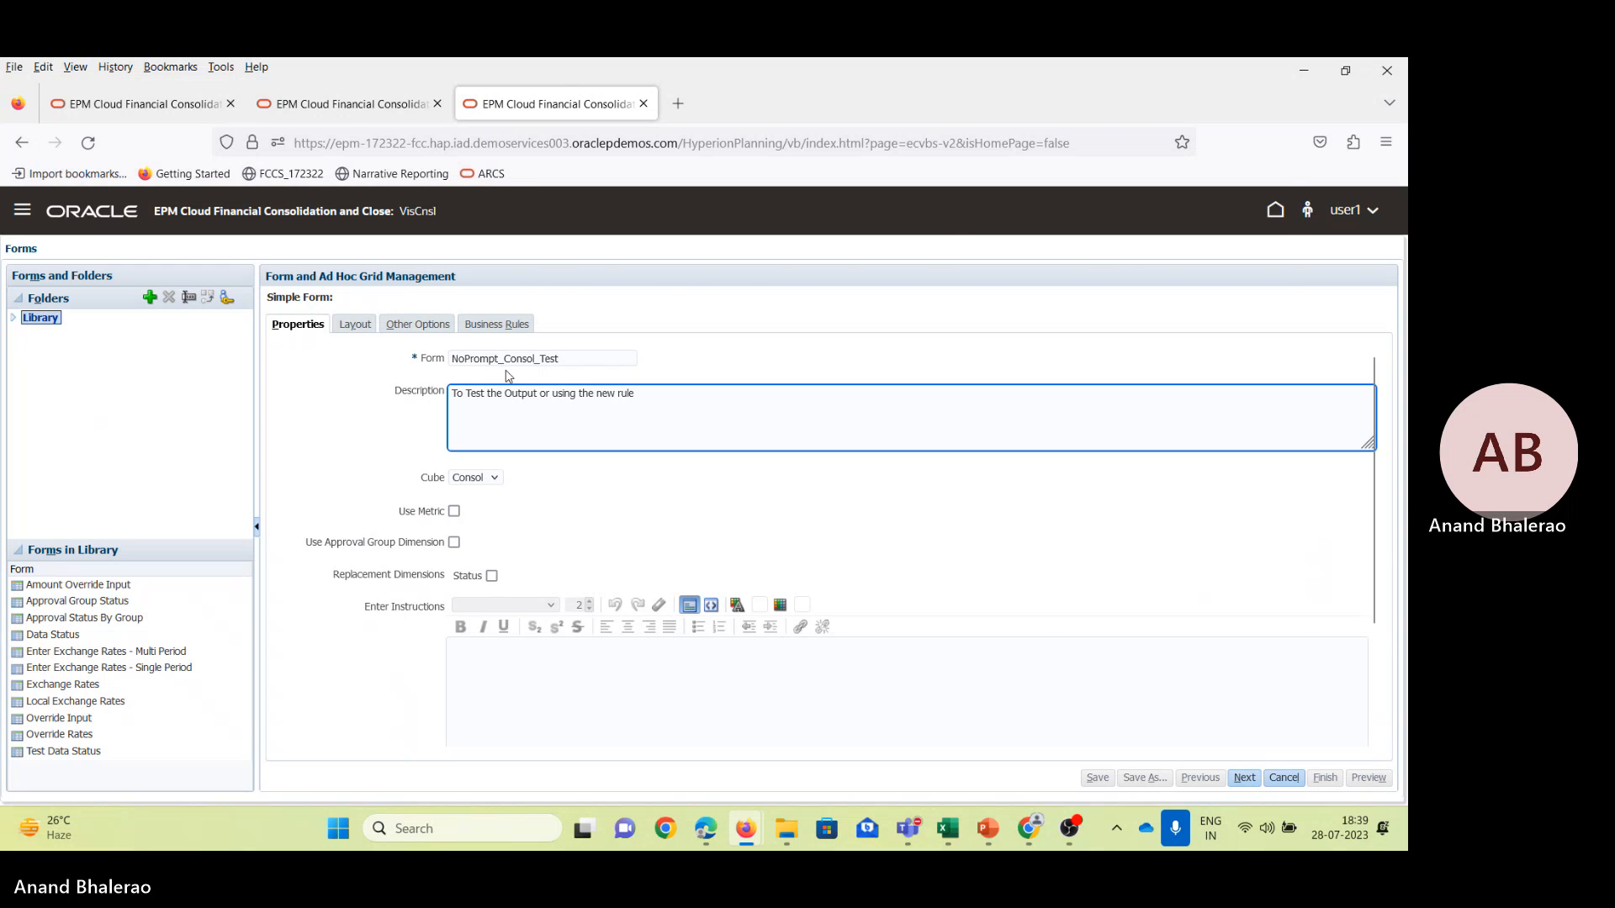
Copy the slide title "Consolidation and Translation with No Prompts" from the PowerPoint presentation and append it in quotation marks to the form's description.
{"action": "key", "text": "alt+Tab"}
{"action": "key", "text": "alt+Tab"}
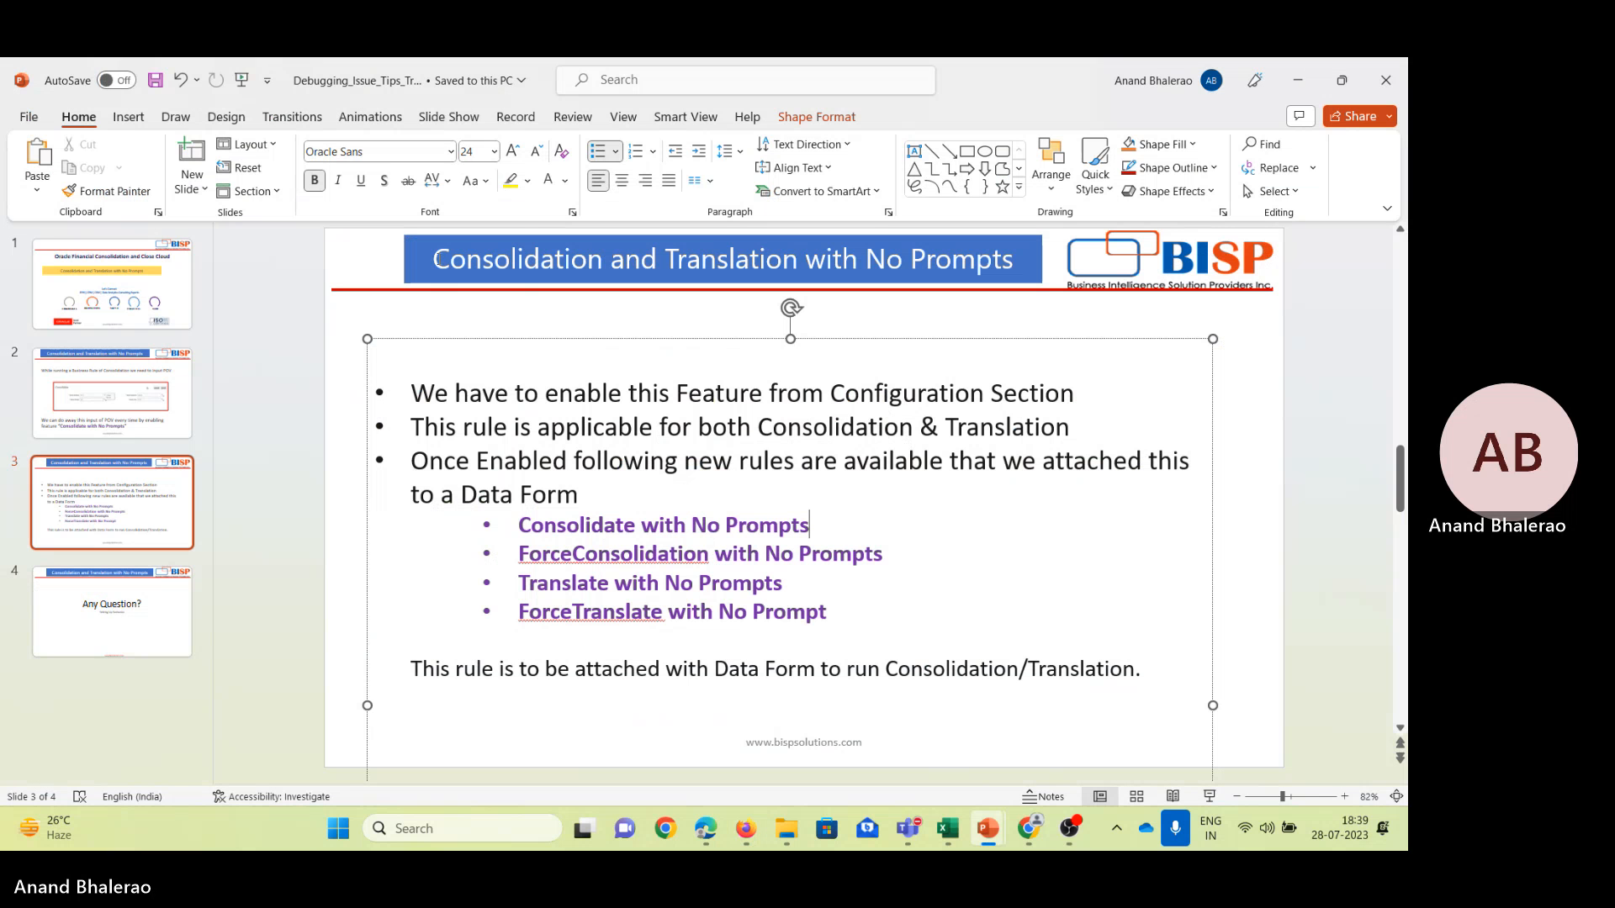
{"action": "left_click_drag", "start_coordinate": [438, 258], "coordinate": [1002, 269]}
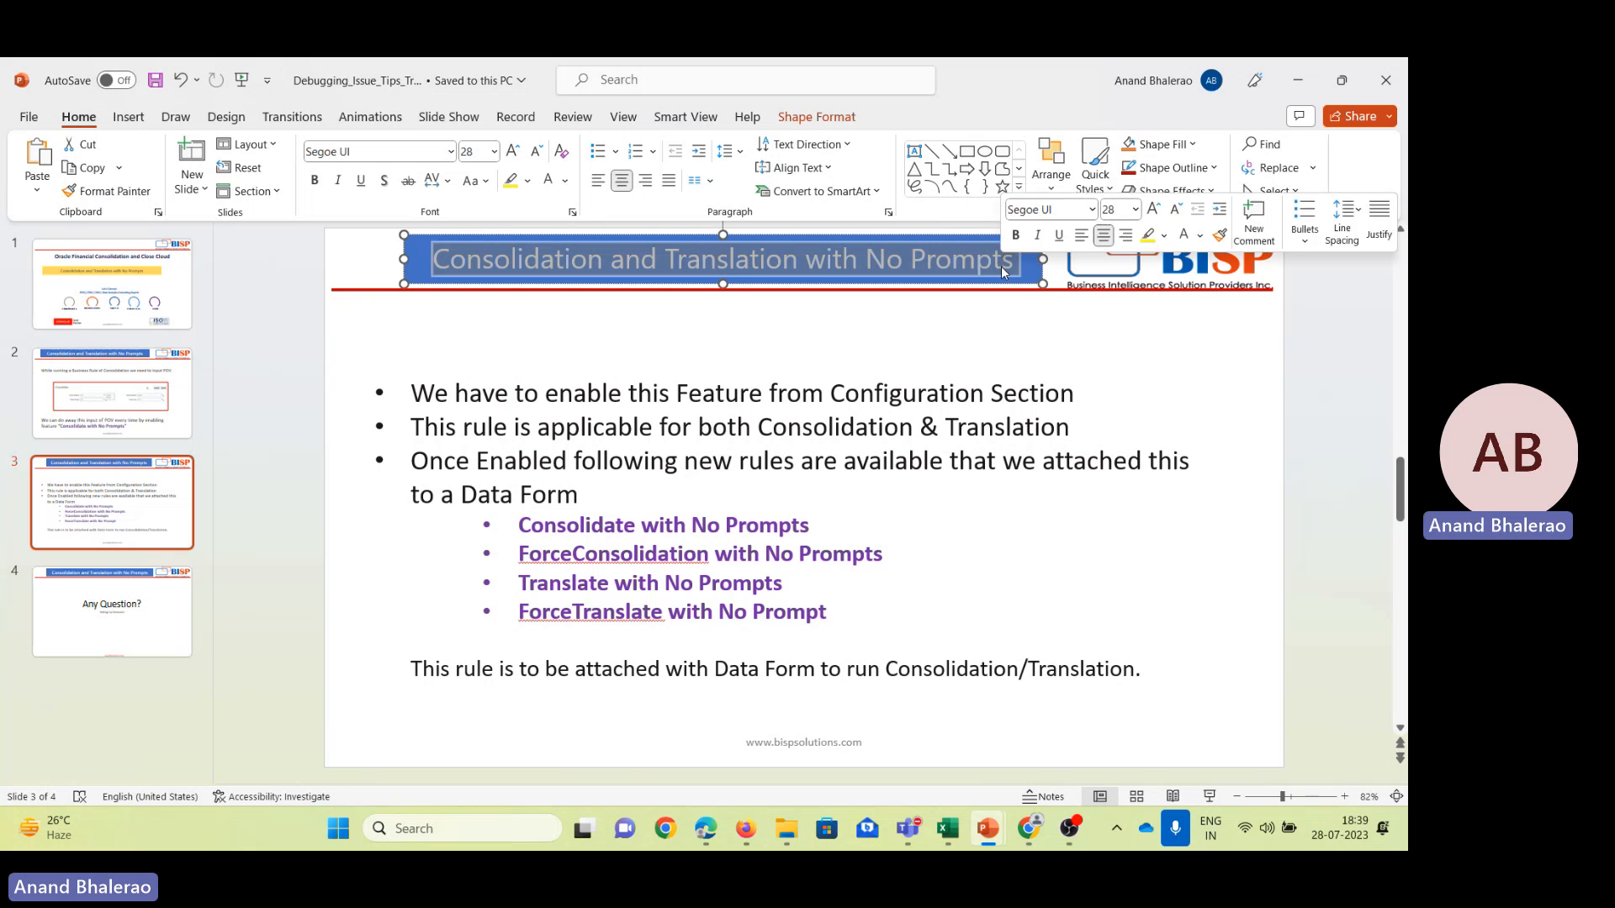
{"action": "key", "text": "ctrl+c"}
{"action": "key", "text": "alt+Tab"}
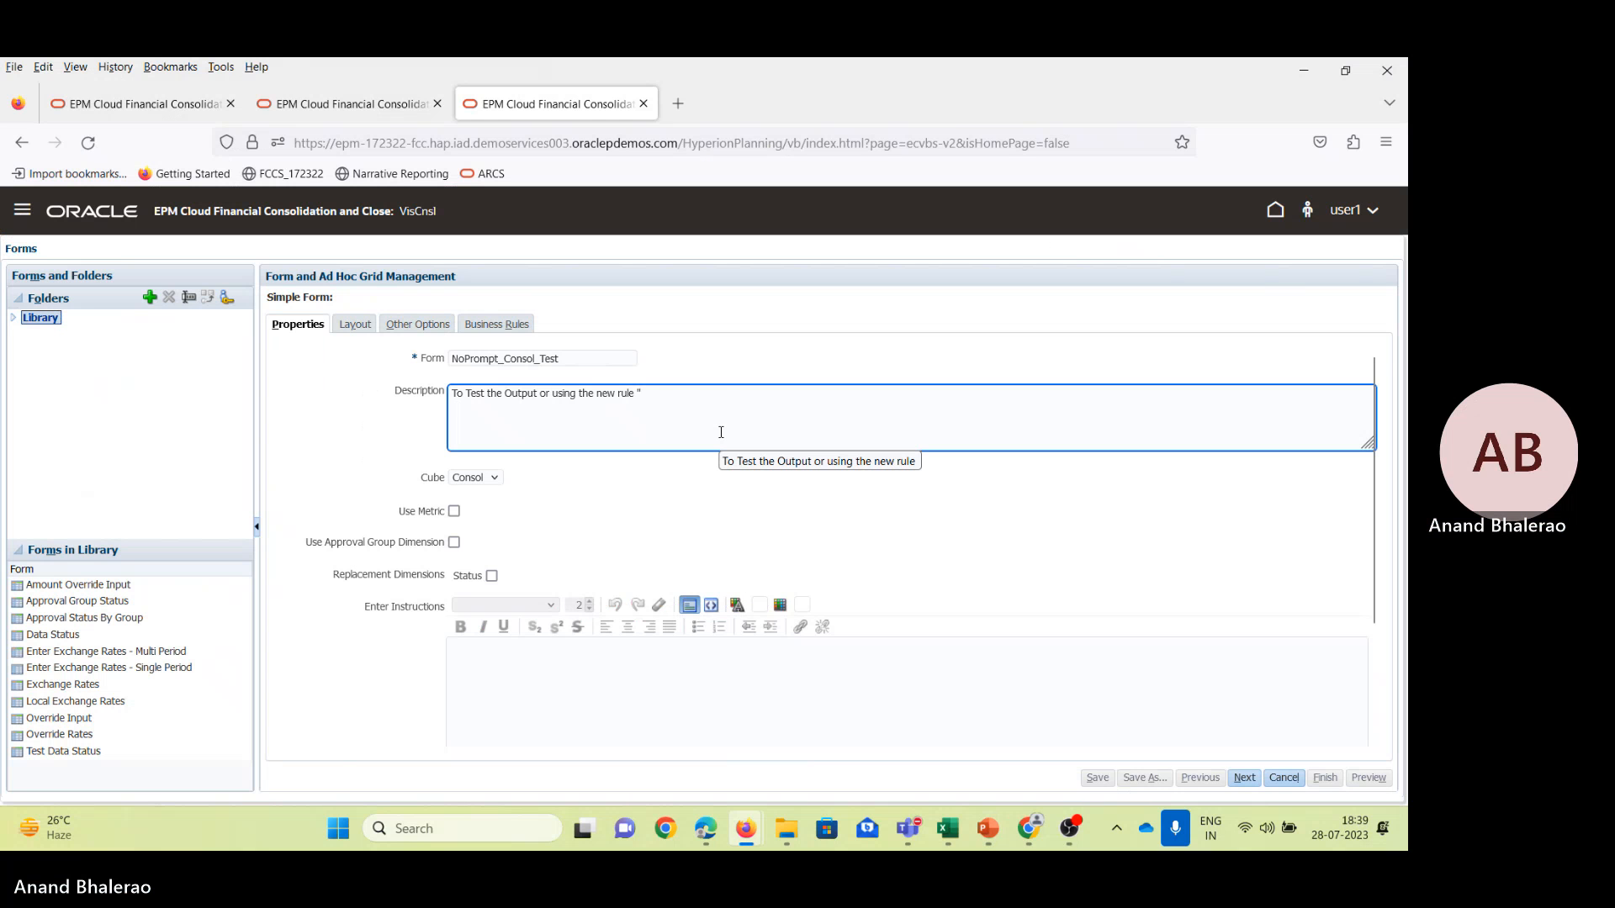
{"action": "key", "text": "ctrl+v"}
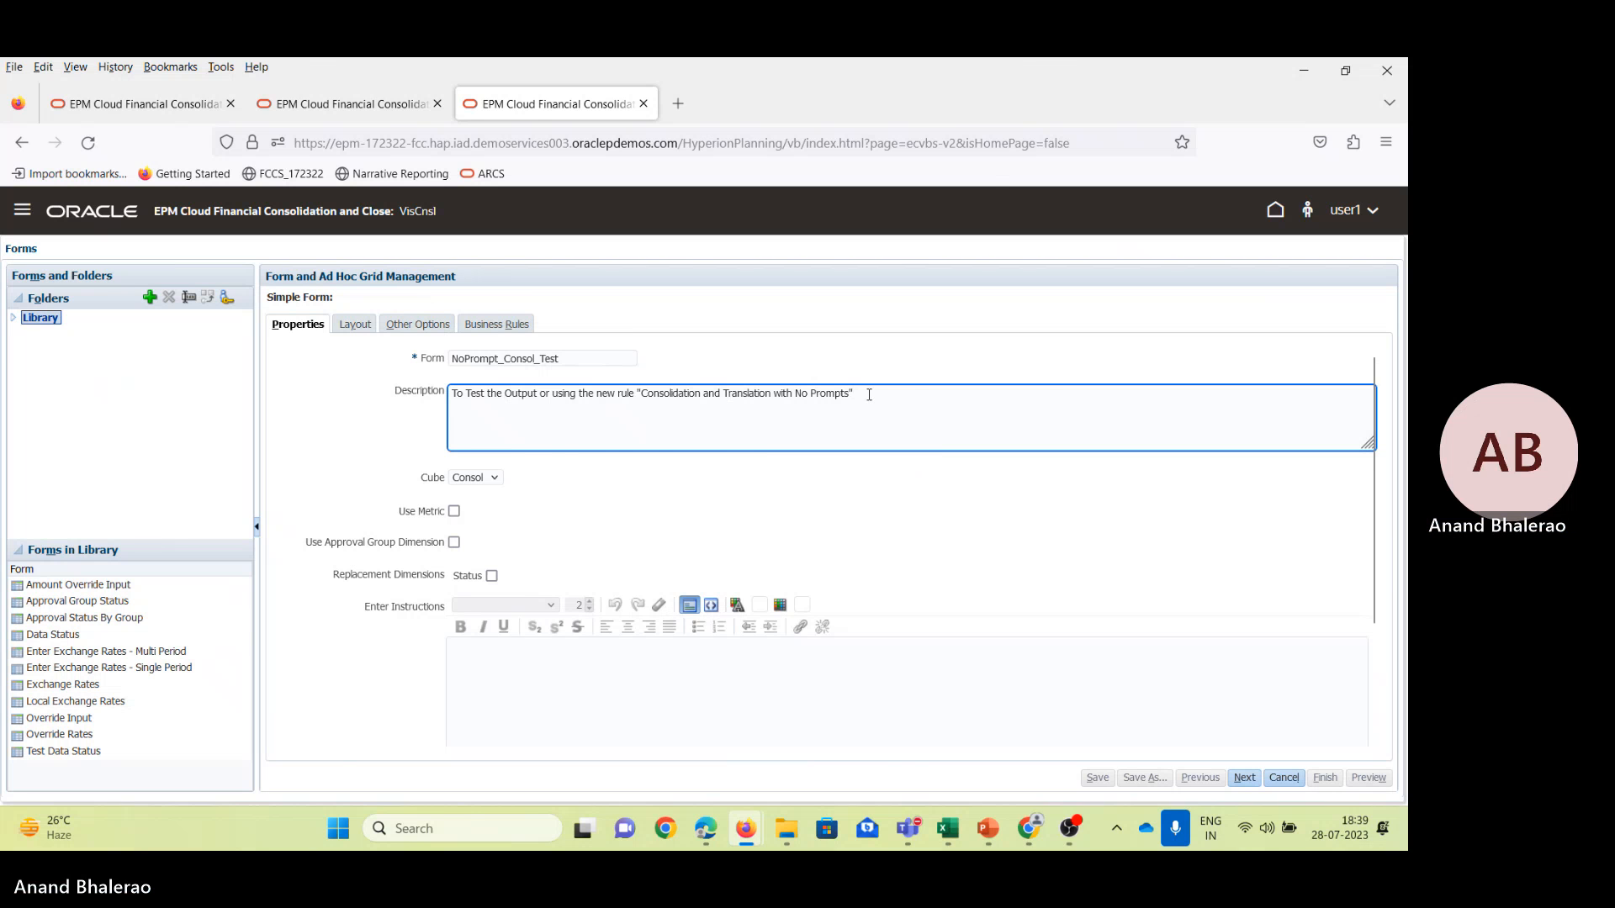
{"action": "key", "text": "alt+Tab"}
{"action": "key", "text": "alt+Tab"}
Open the form's Layout settings and review the point of view, page, row, column and grid property areas.
{"action": "left_click", "coordinate": [355, 326]}
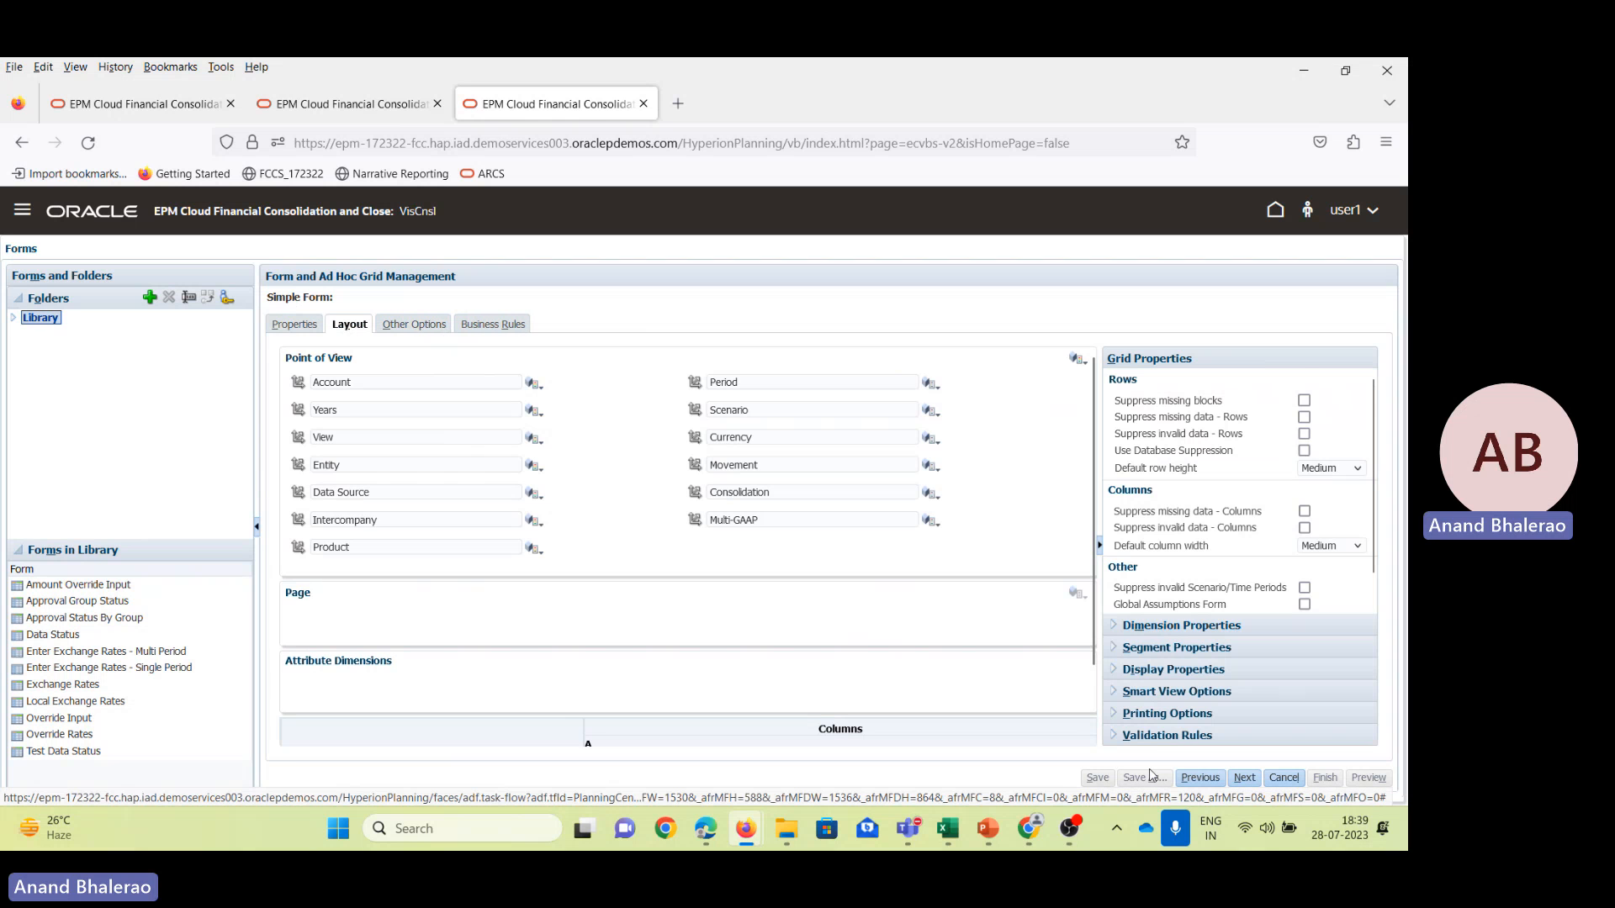
{"action": "scroll", "coordinate": [643, 588], "scroll_direction": "down", "scroll_amount": 2}
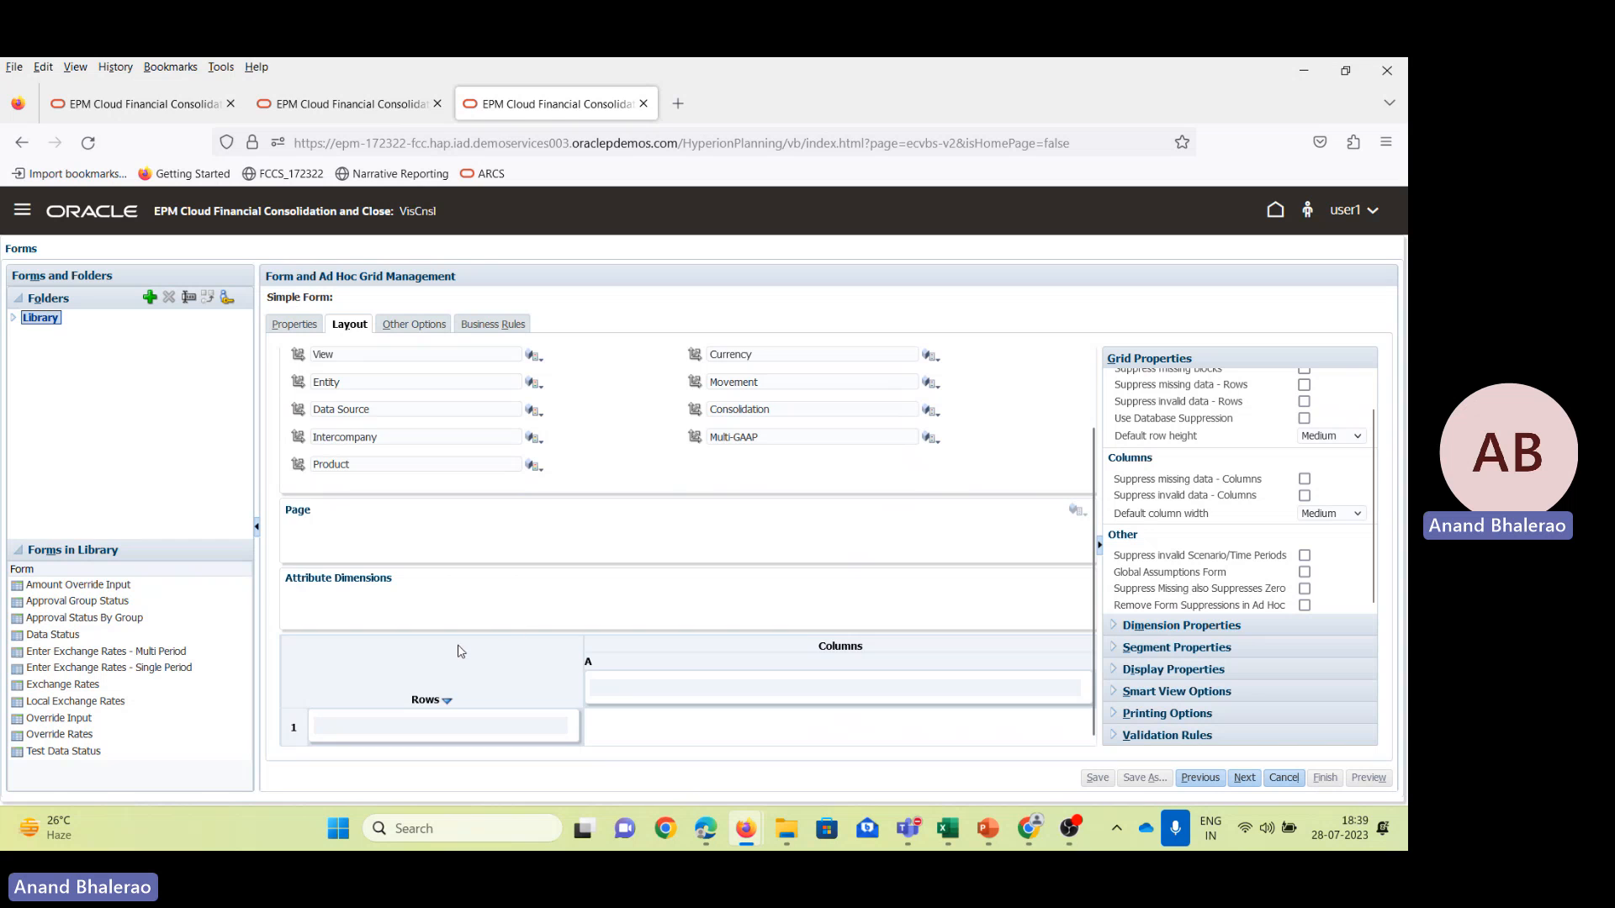
{"action": "scroll", "coordinate": [320, 495], "scroll_direction": "up", "scroll_amount": 2}
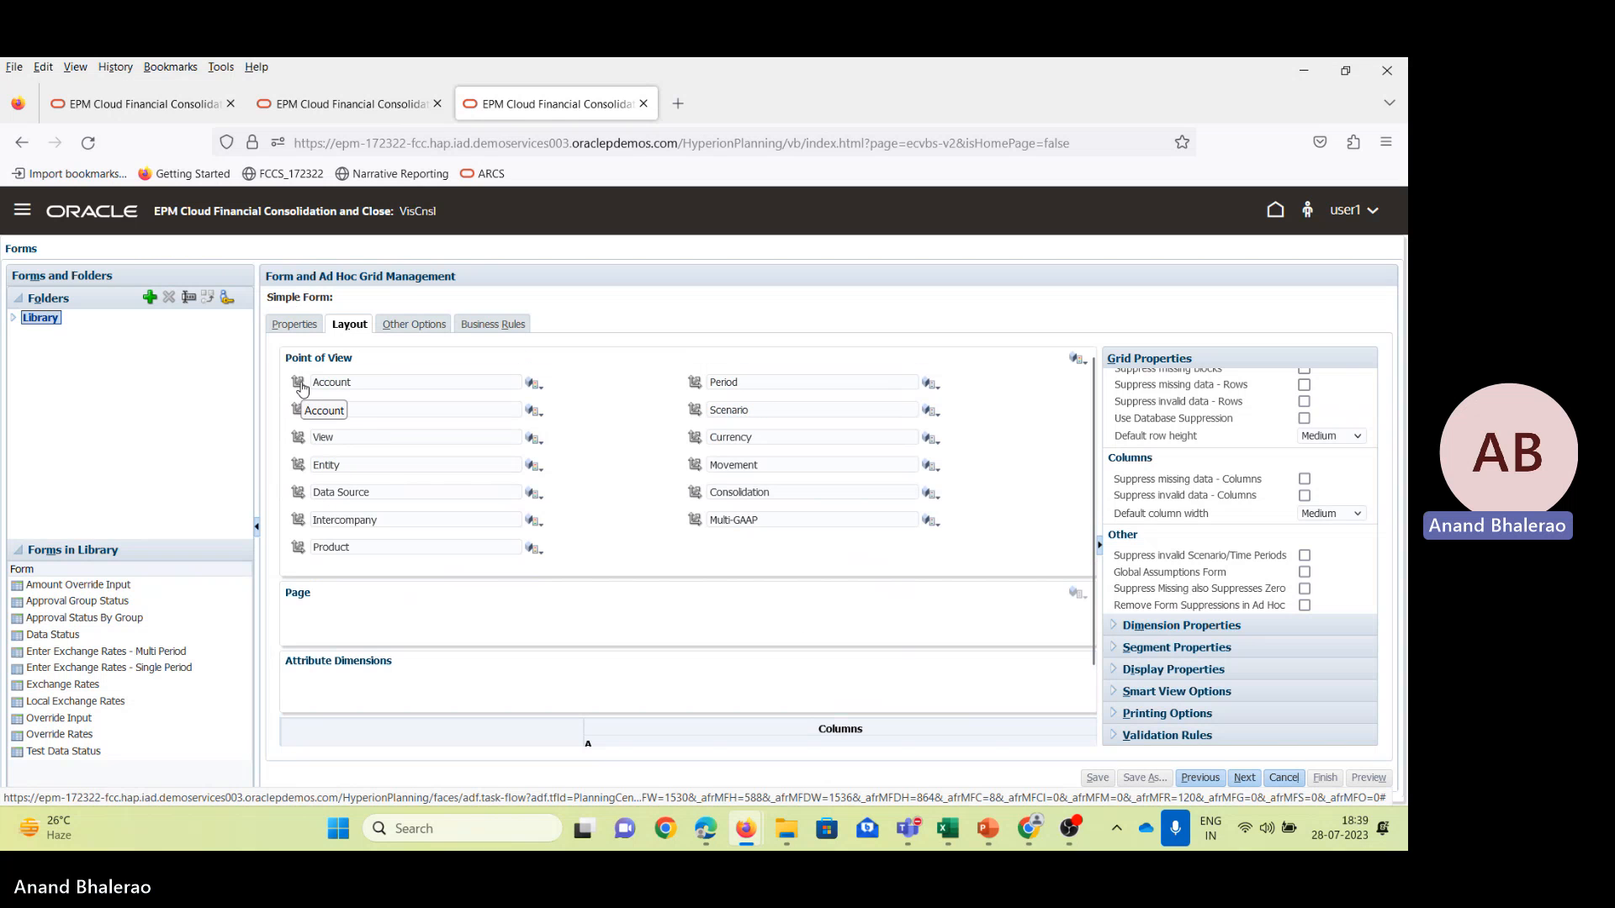
{"action": "scroll", "coordinate": [610, 505], "scroll_direction": "down", "scroll_amount": 2}
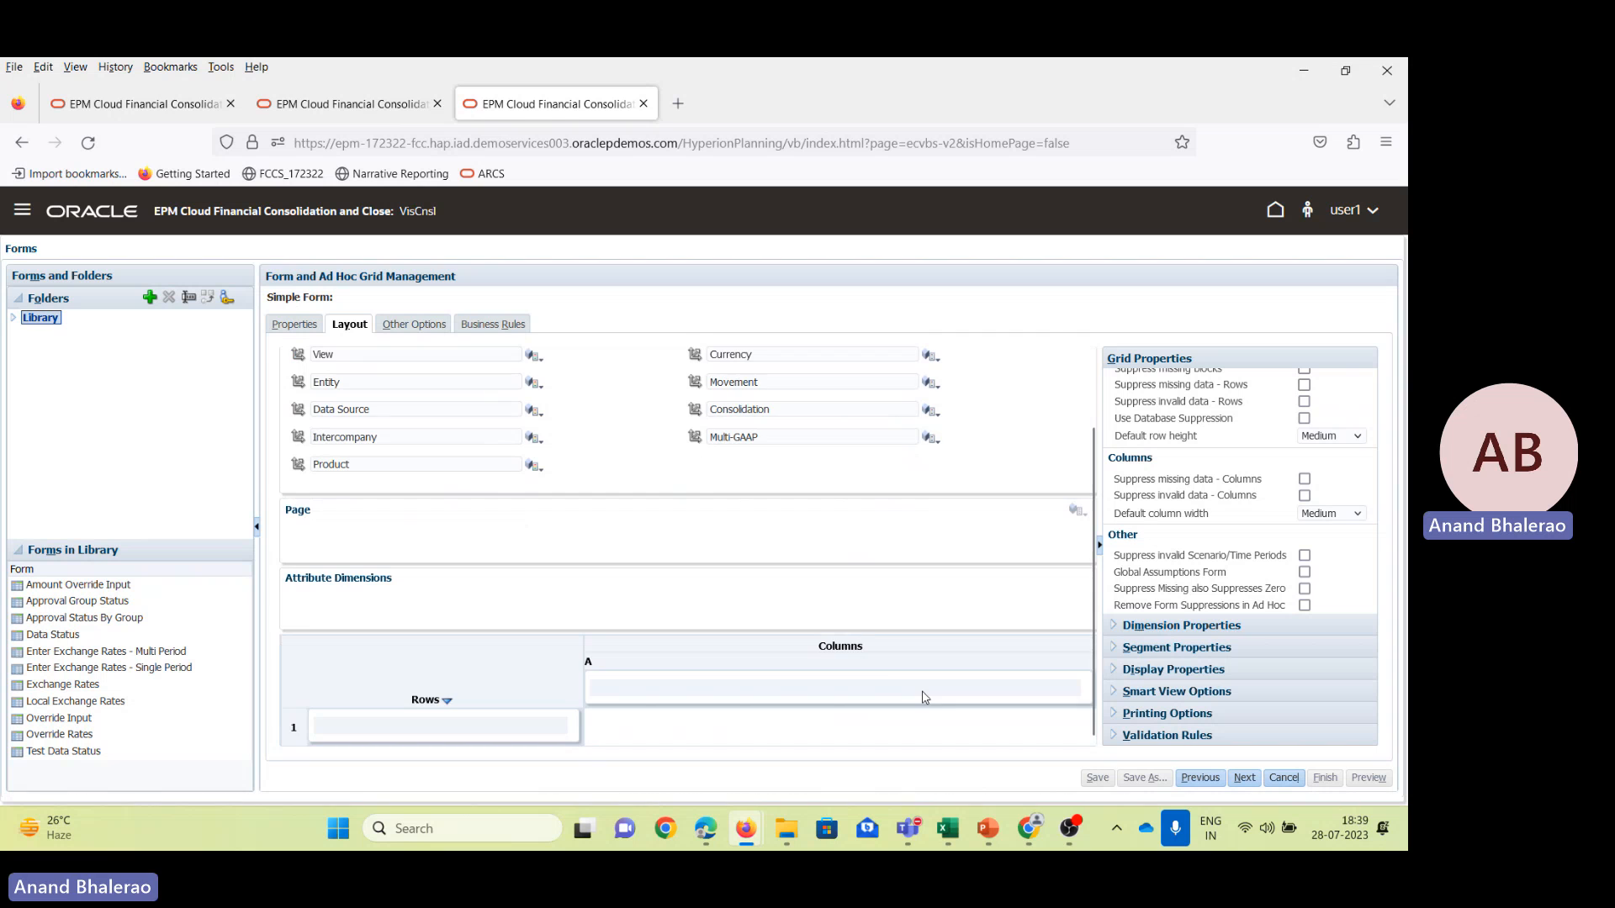
{"action": "scroll", "coordinate": [1039, 602], "scroll_direction": "up", "scroll_amount": 2}
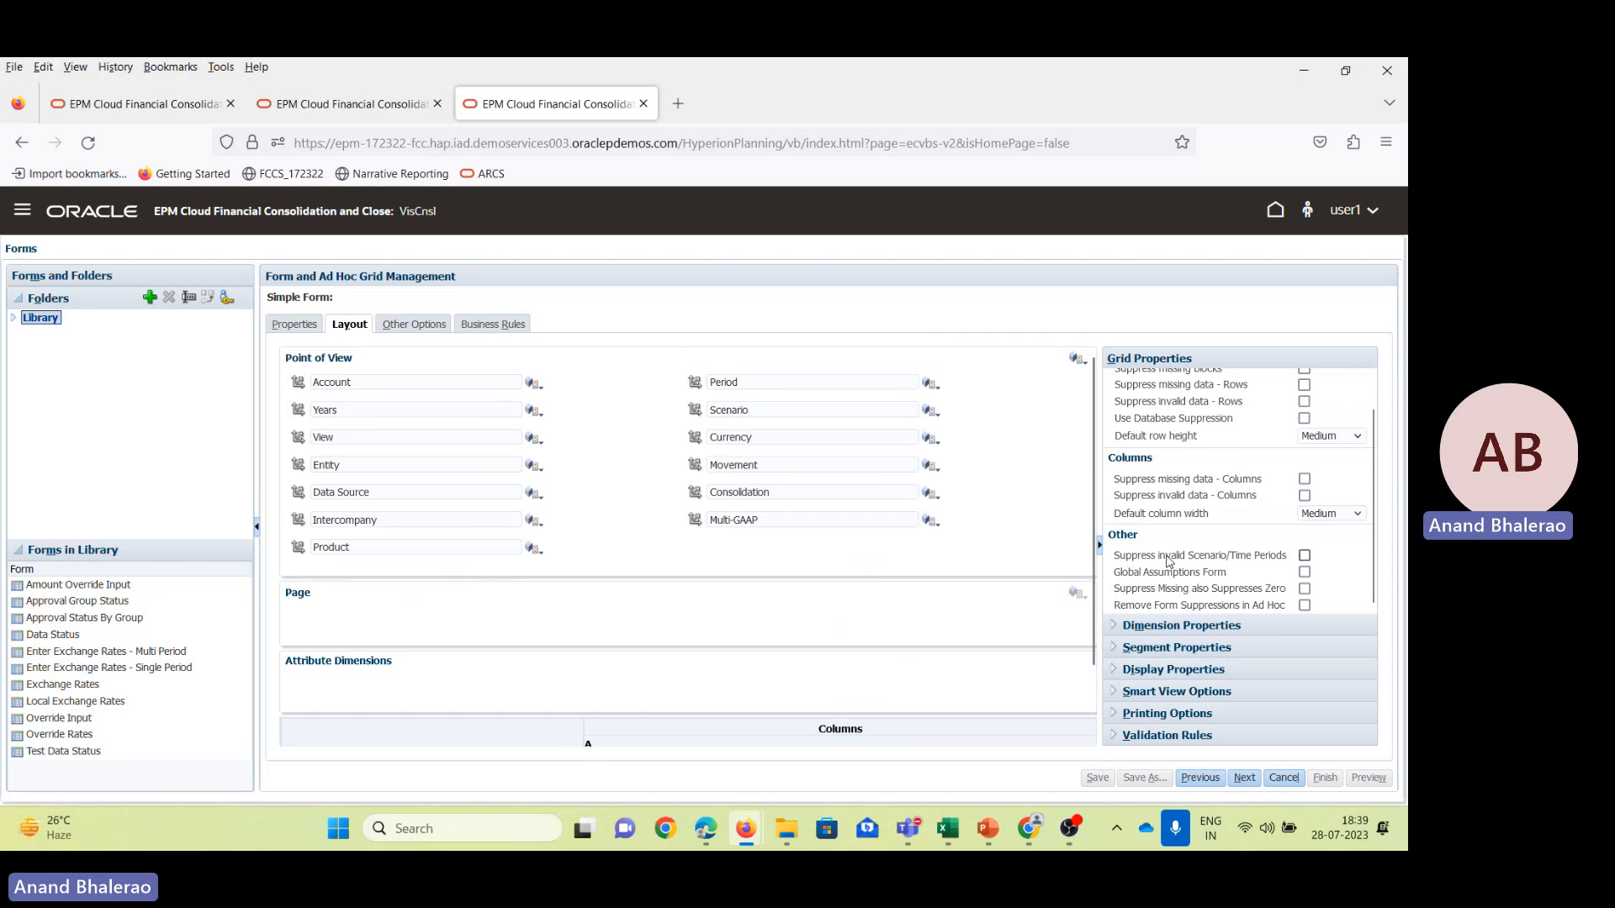
{"action": "scroll", "coordinate": [1303, 555], "scroll_direction": "up", "scroll_amount": 1}
{"action": "scroll", "coordinate": [967, 544], "scroll_direction": "down", "scroll_amount": 2}
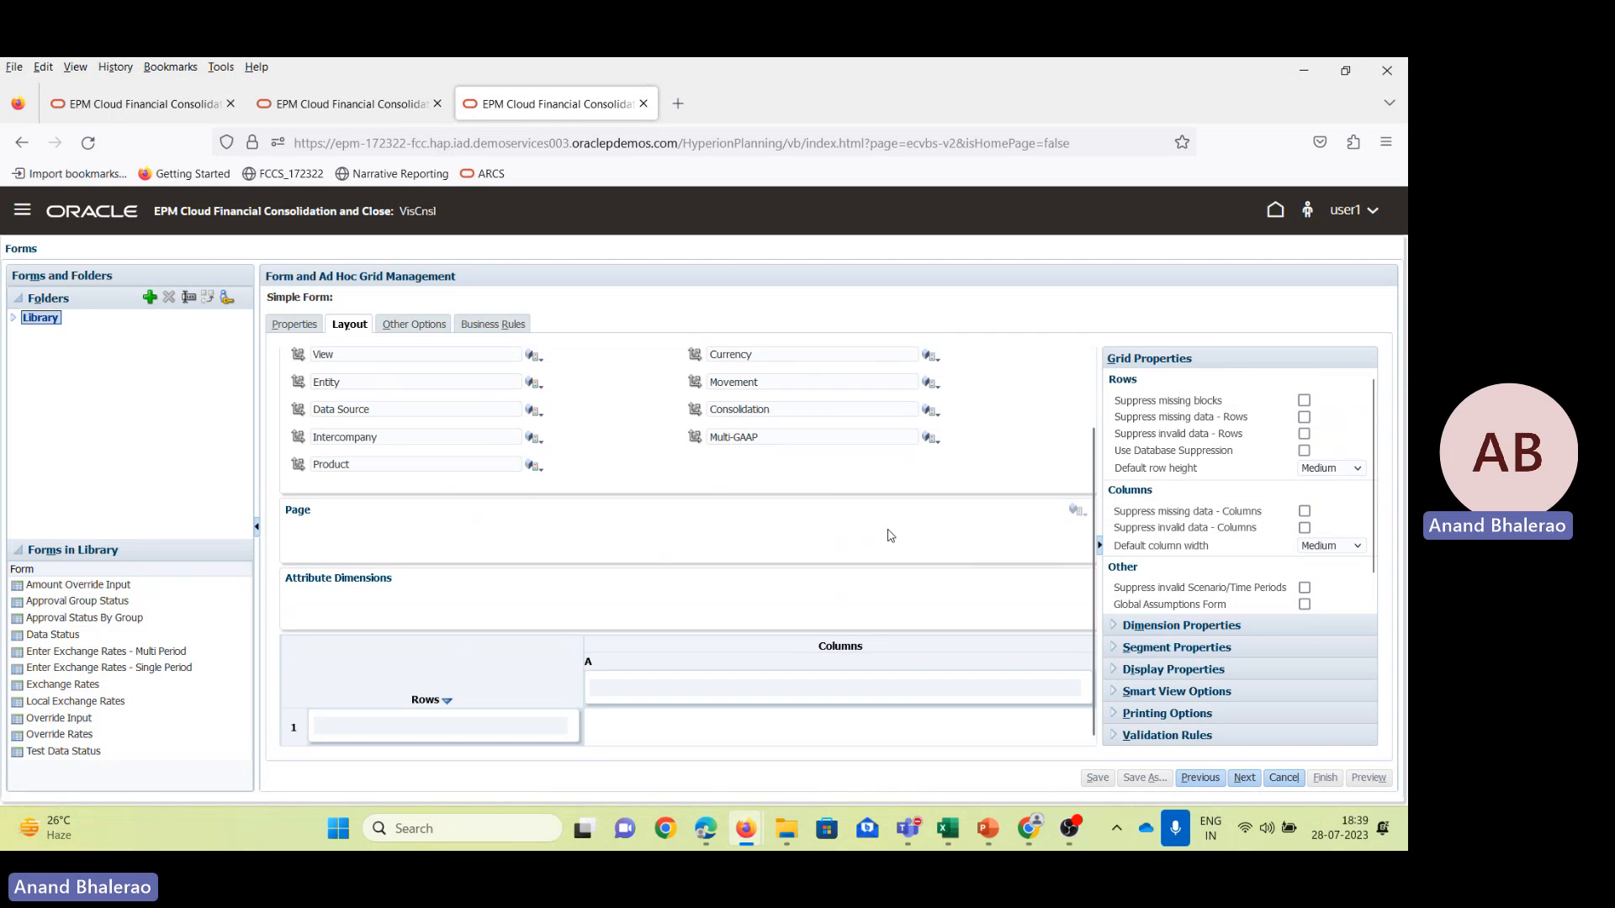
Move the Multi-GAAP, Product, Consolidation, Intercompany, Movement, Data Source, Currency and Entity dimensions from the point of view to column A.
{"action": "left_click_drag", "start_coordinate": [696, 439], "coordinate": [620, 681]}
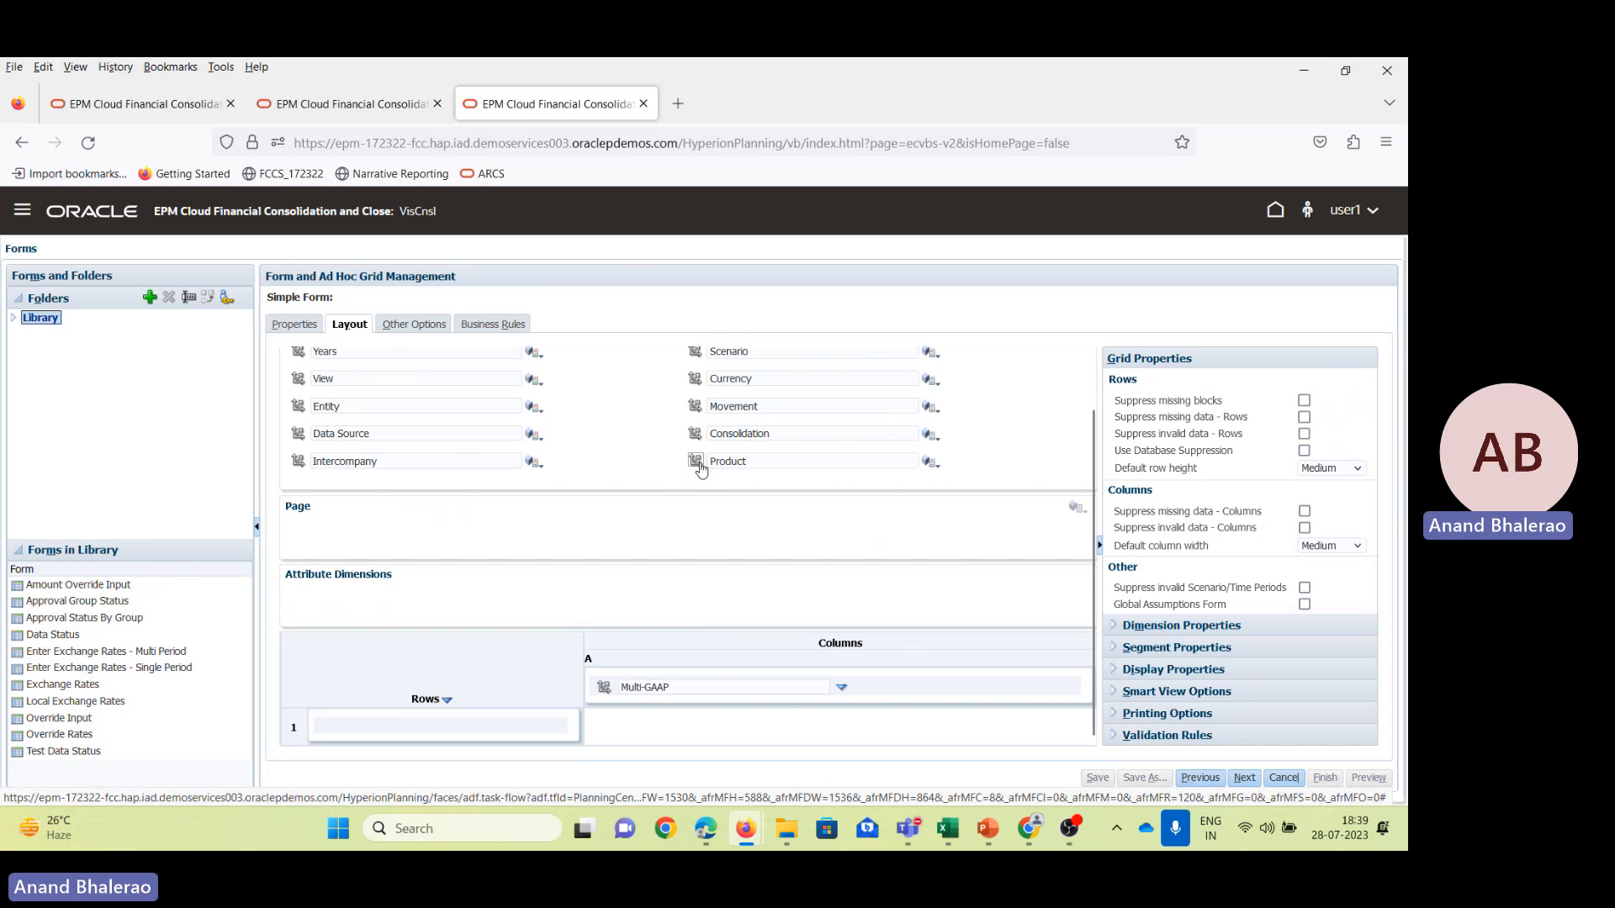
{"action": "left_click_drag", "start_coordinate": [696, 462], "coordinate": [620, 682]}
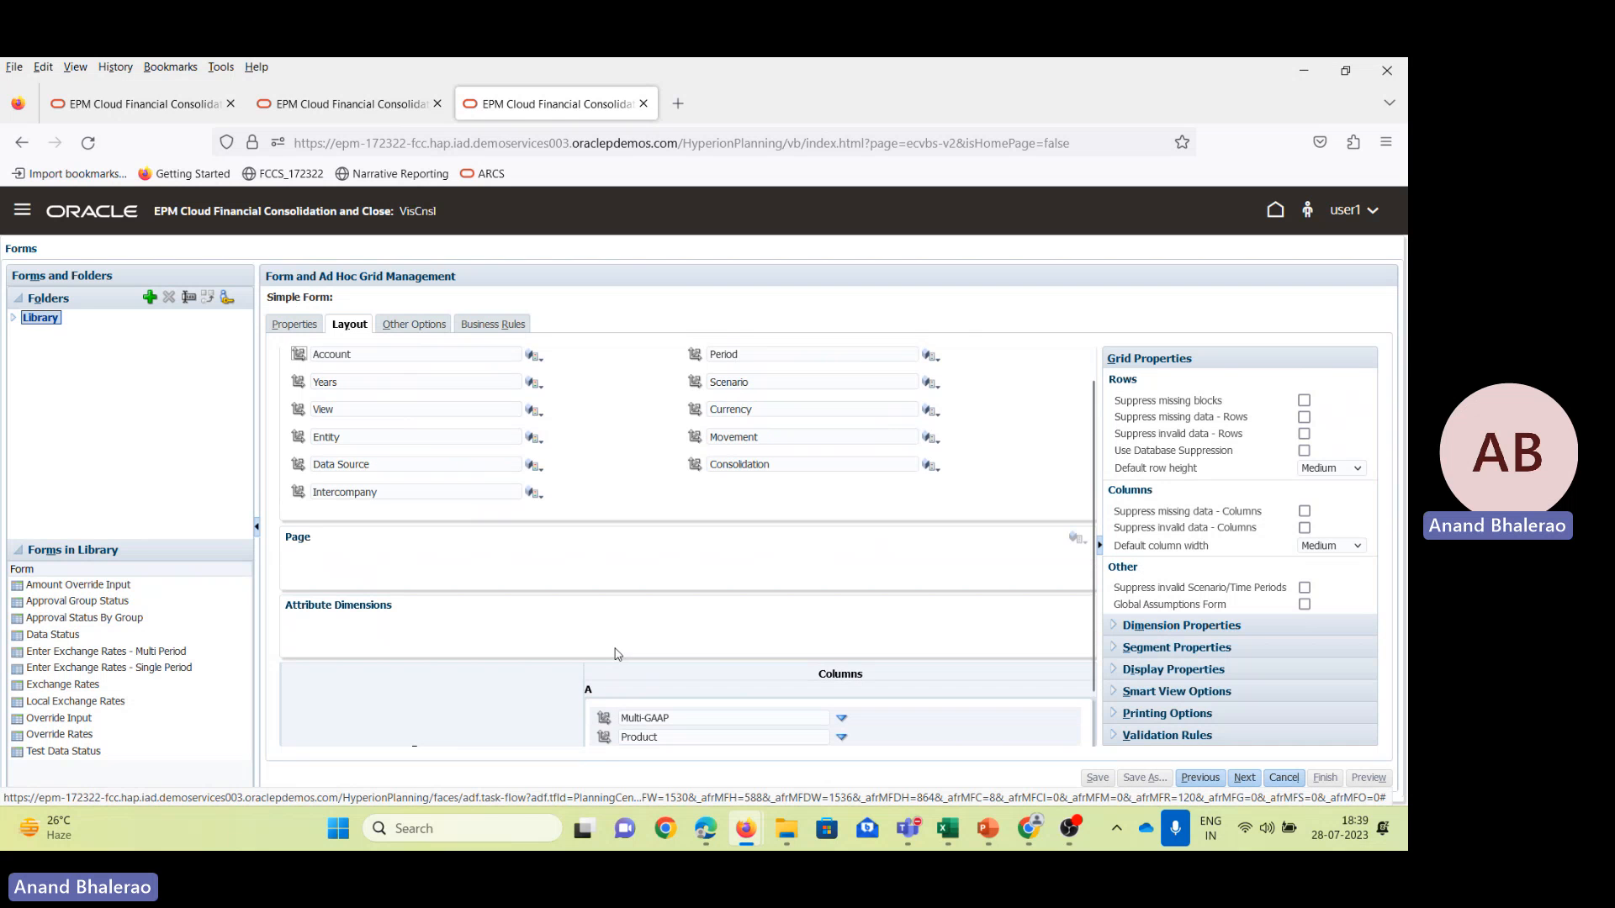
{"action": "left_click_drag", "start_coordinate": [697, 468], "coordinate": [623, 684]}
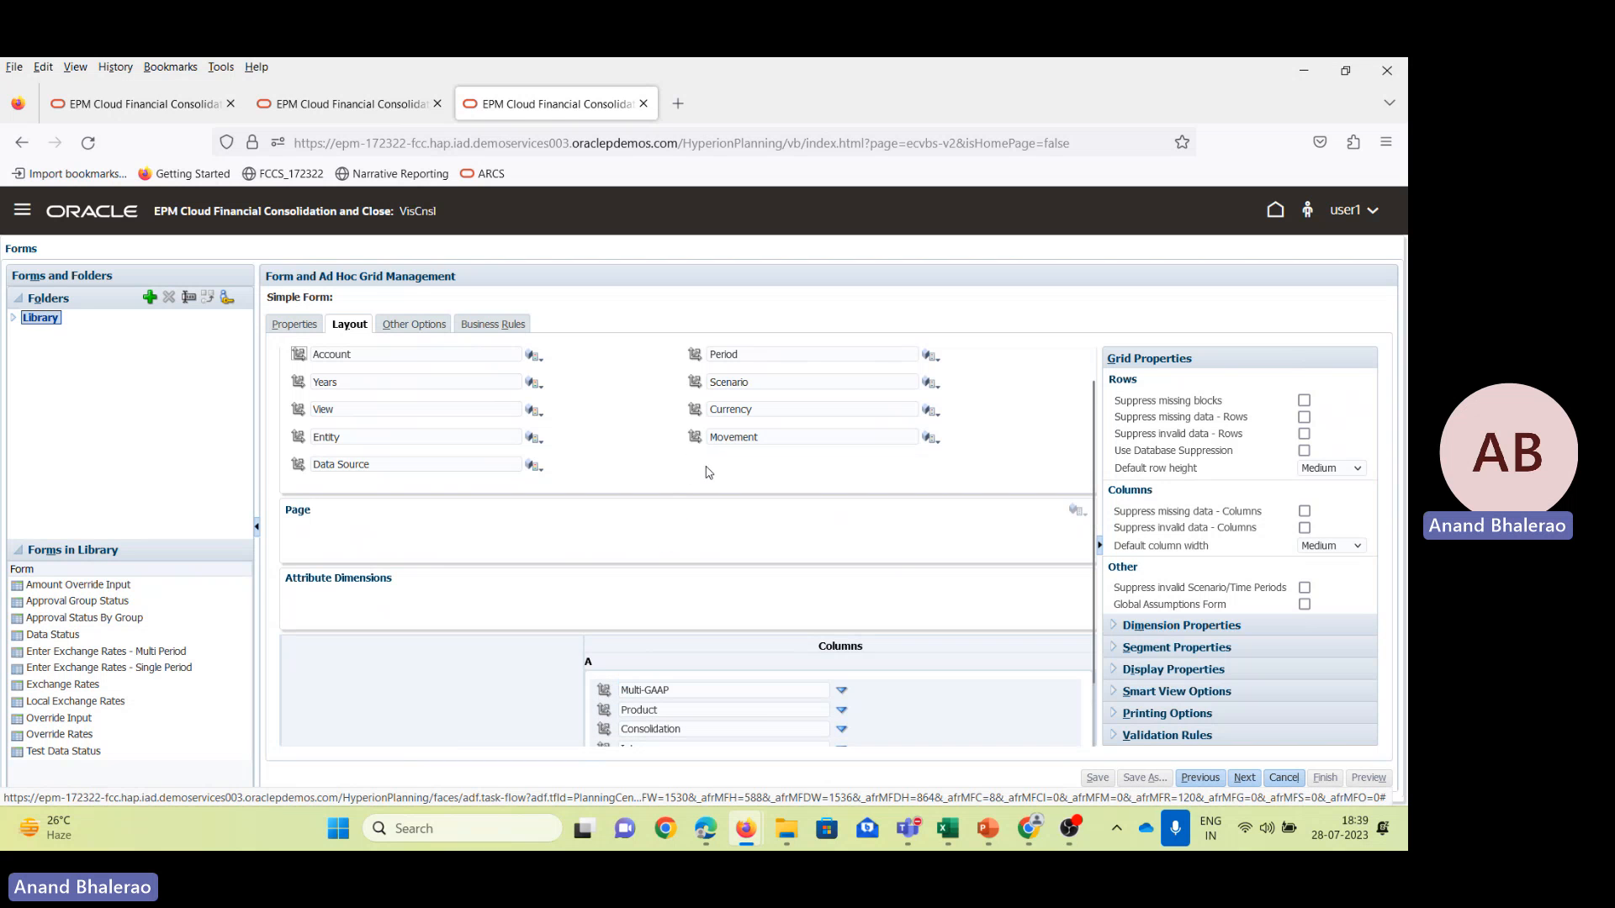
{"action": "left_click_drag", "start_coordinate": [700, 439], "coordinate": [636, 686]}
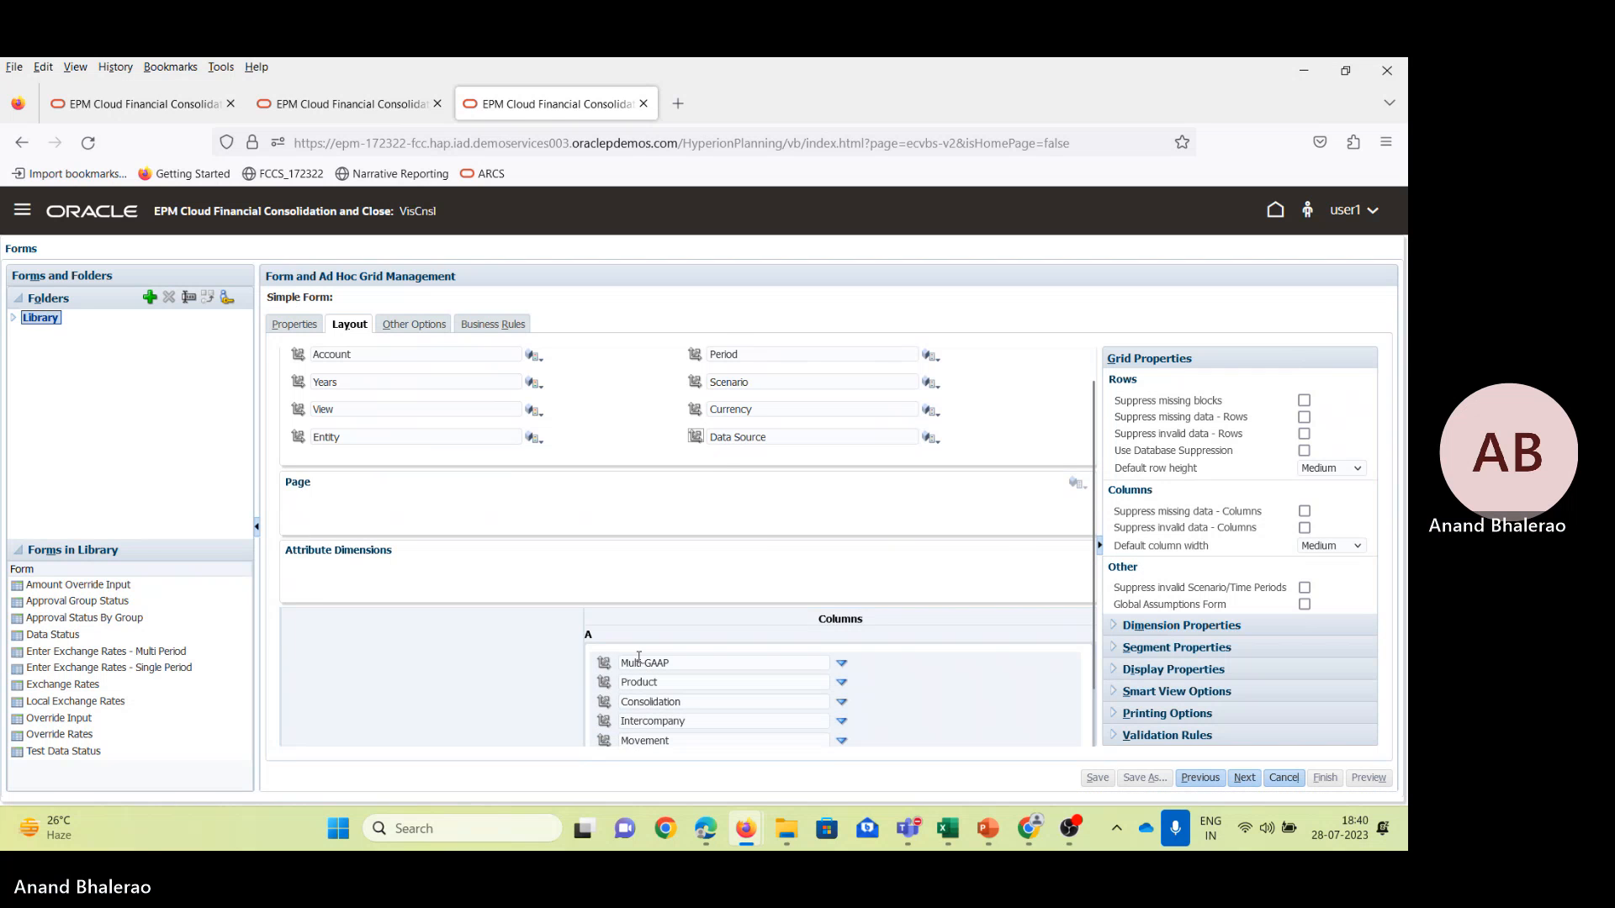
{"action": "left_click_drag", "start_coordinate": [696, 411], "coordinate": [644, 679]}
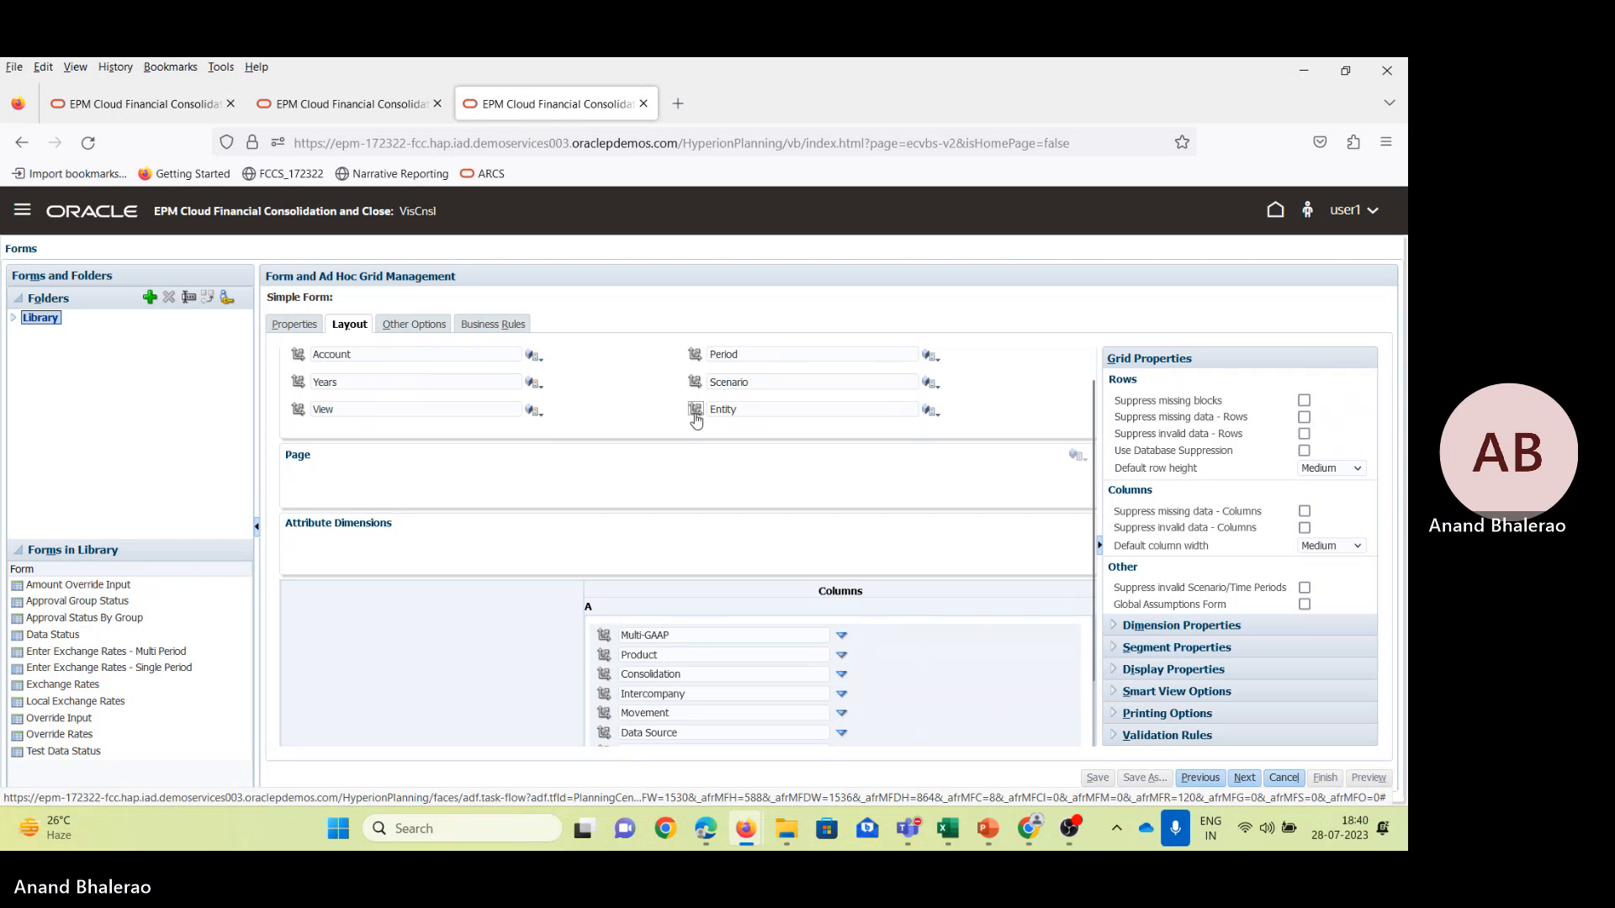
{"action": "mouse_move", "coordinate": [695, 410]}
{"action": "left_mouse_down"}
{"action": "mouse_move", "coordinate": [644, 639]}
{"action": "mouse_move", "coordinate": [686, 634]}
{"action": "left_mouse_up"}
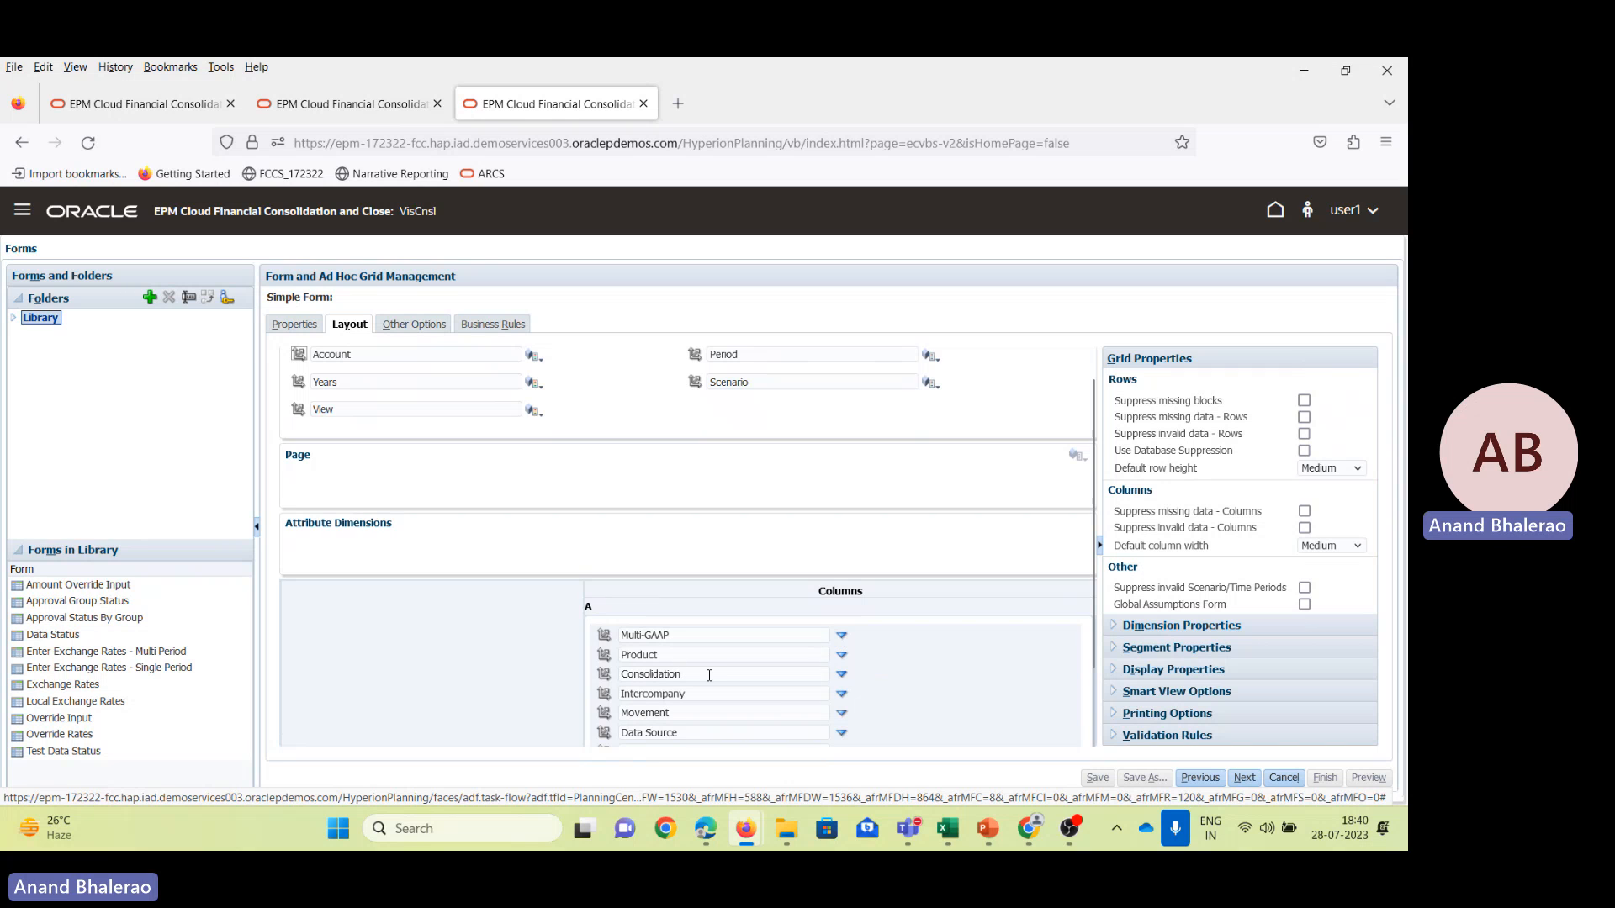
Move the Scenario, View, Period and Years dimensions from the point of view to the Page axis.
{"action": "scroll", "coordinate": [709, 676], "scroll_direction": "down", "scroll_amount": 1}
{"action": "scroll", "coordinate": [653, 685], "scroll_direction": "up", "scroll_amount": 2}
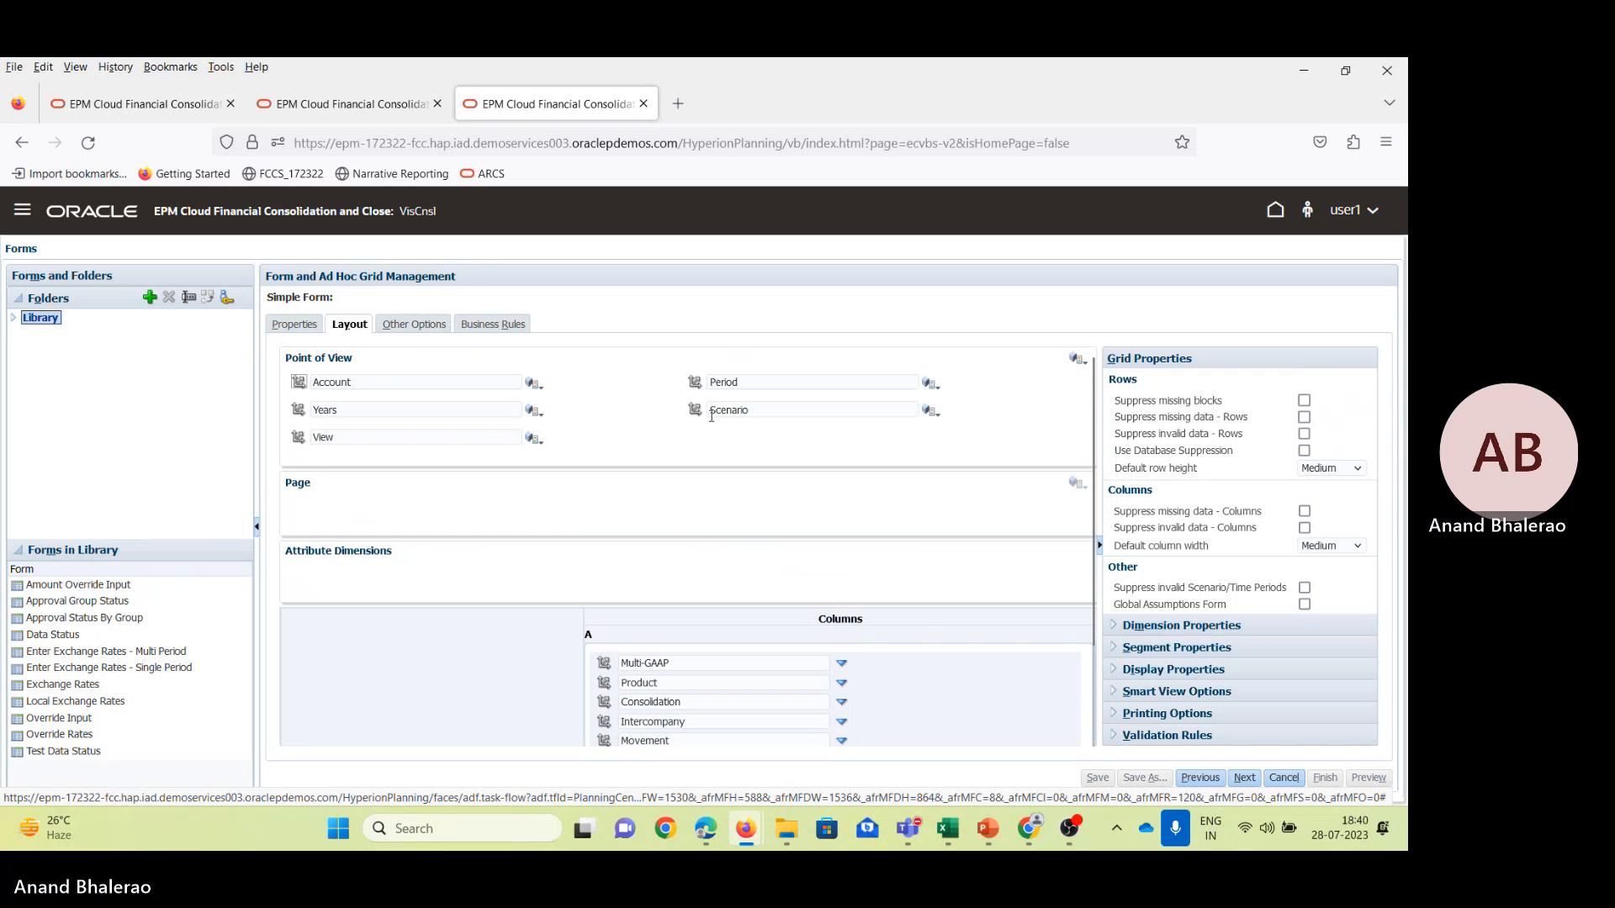
{"action": "left_click_drag", "start_coordinate": [695, 411], "coordinate": [439, 530]}
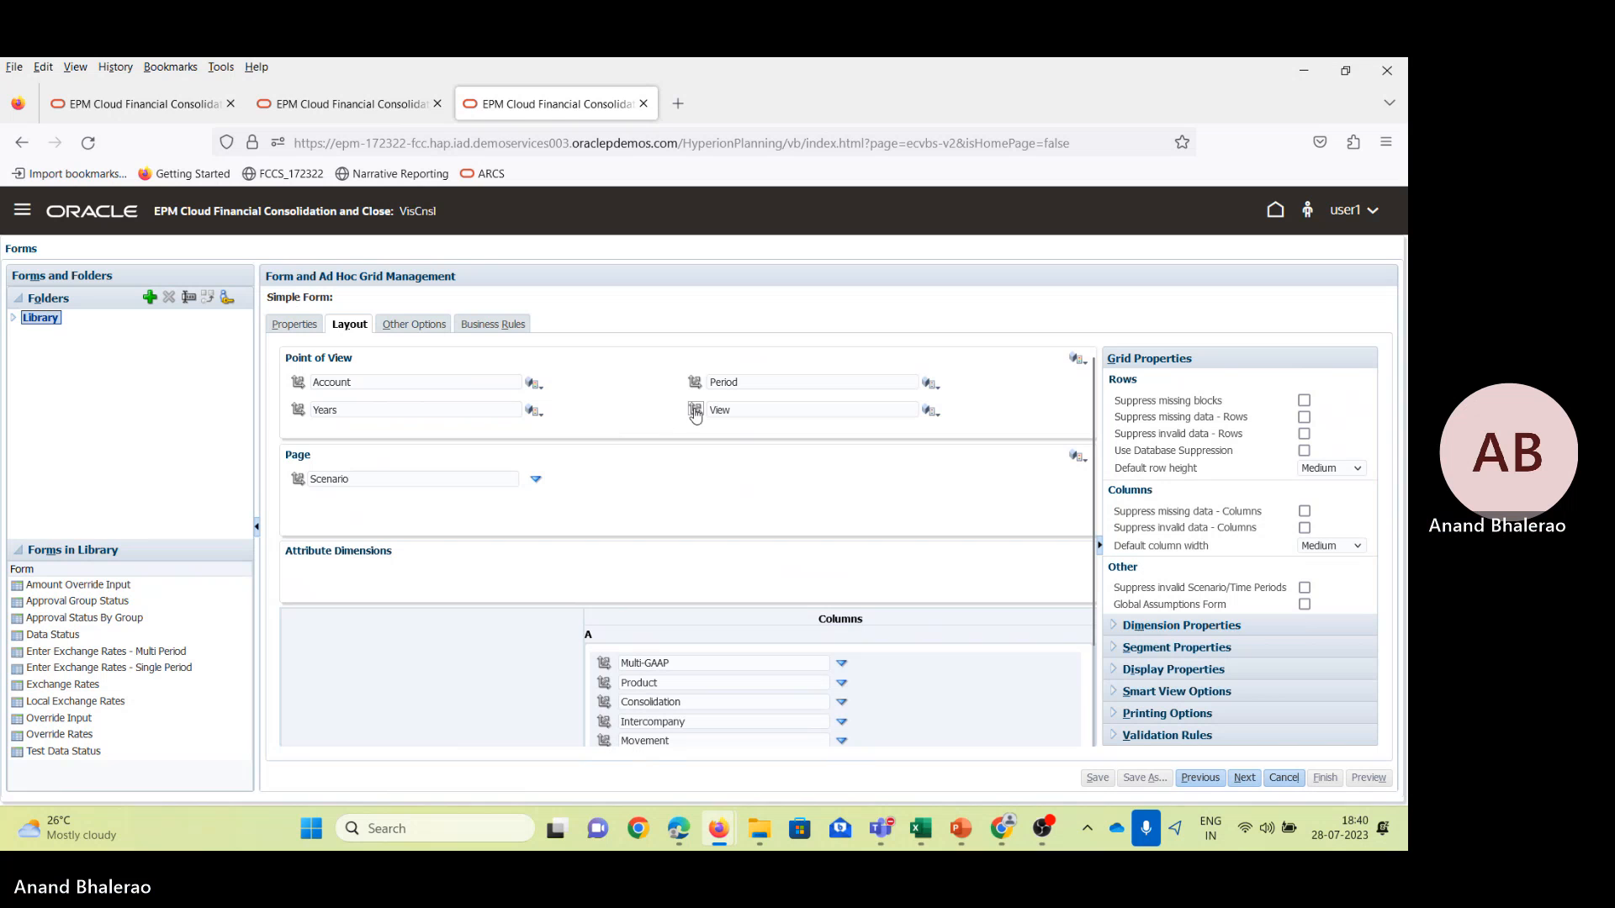
{"action": "left_click_drag", "start_coordinate": [296, 457], "coordinate": [437, 517]}
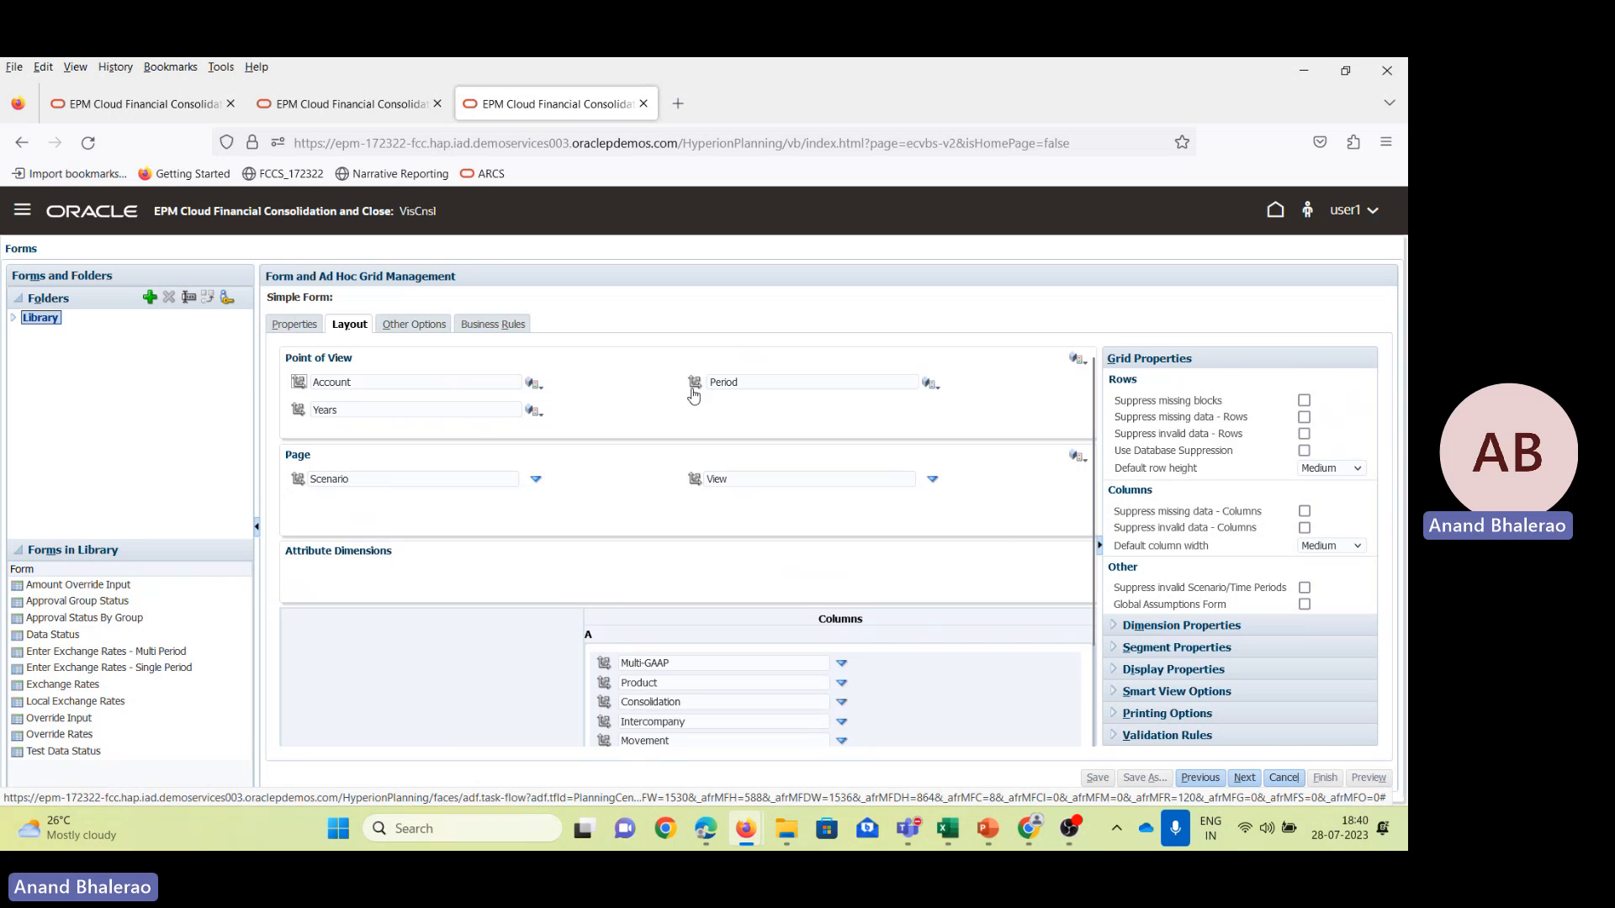
{"action": "left_click_drag", "start_coordinate": [696, 384], "coordinate": [296, 461]}
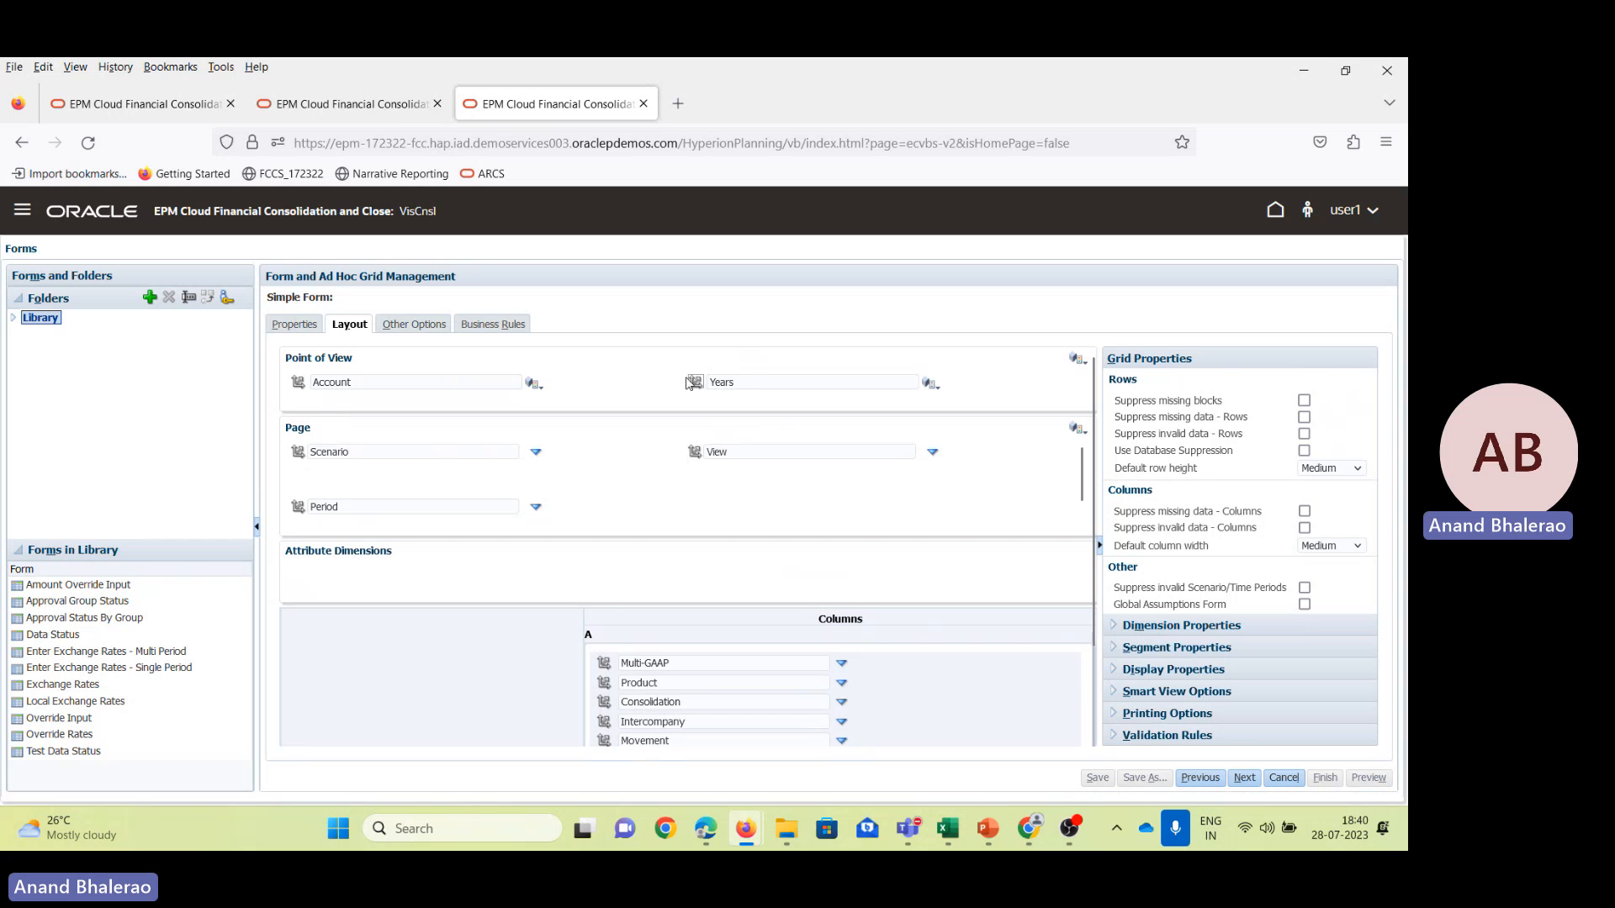
{"action": "left_click_drag", "start_coordinate": [694, 385], "coordinate": [308, 431]}
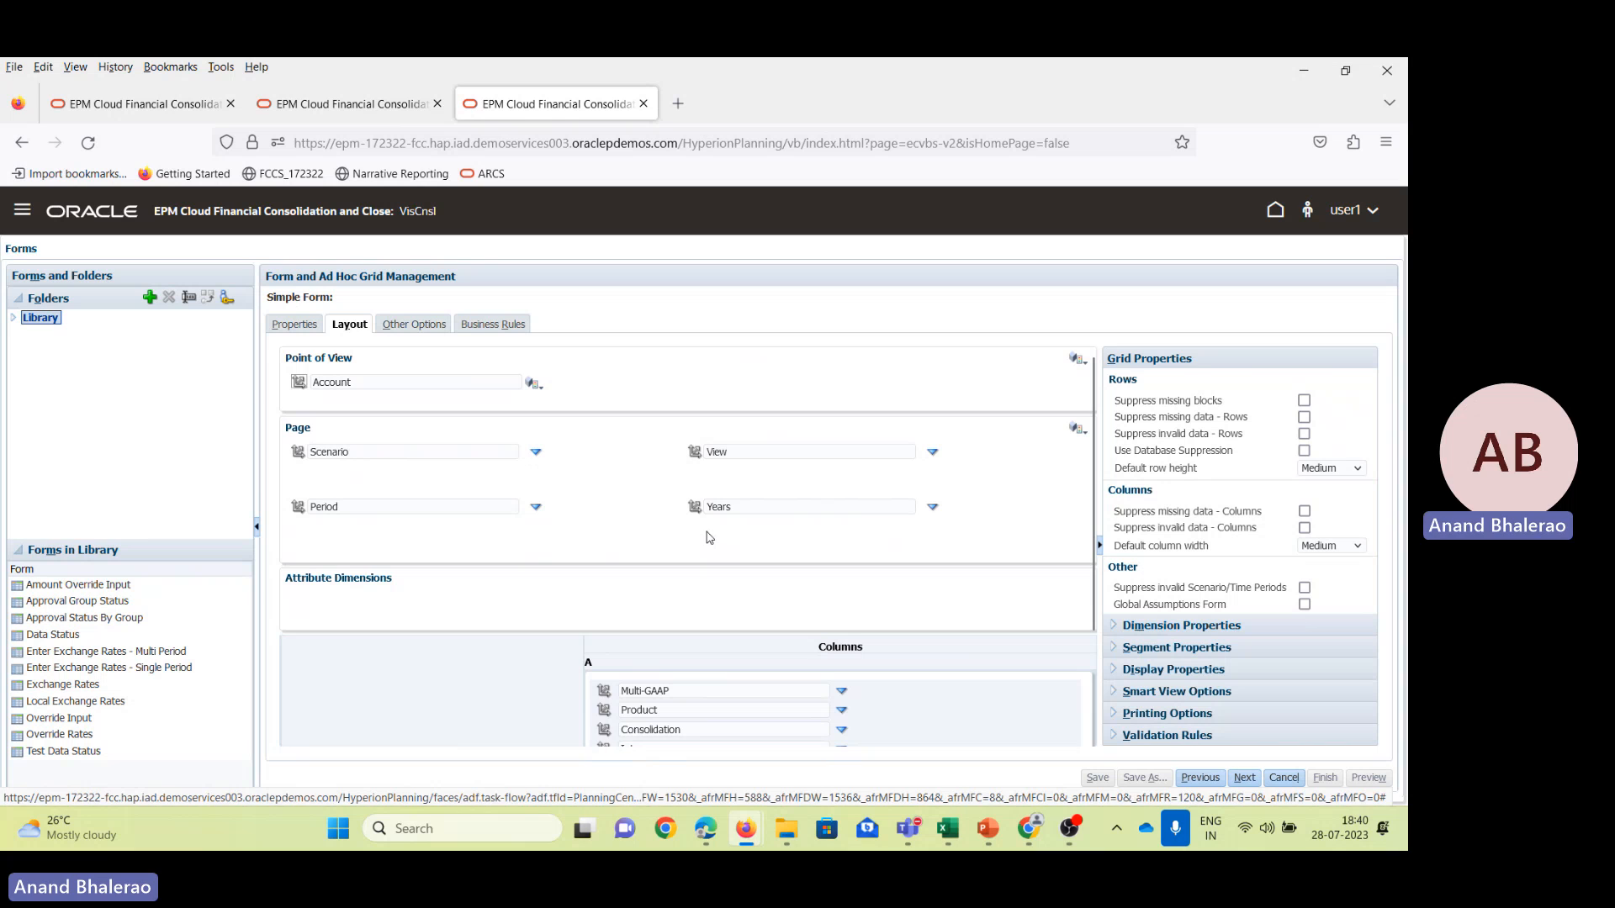
Place the Account dimension in row 1 and move Movement from column A to the same row.
{"action": "left_click_drag", "start_coordinate": [311, 399], "coordinate": [631, 561]}
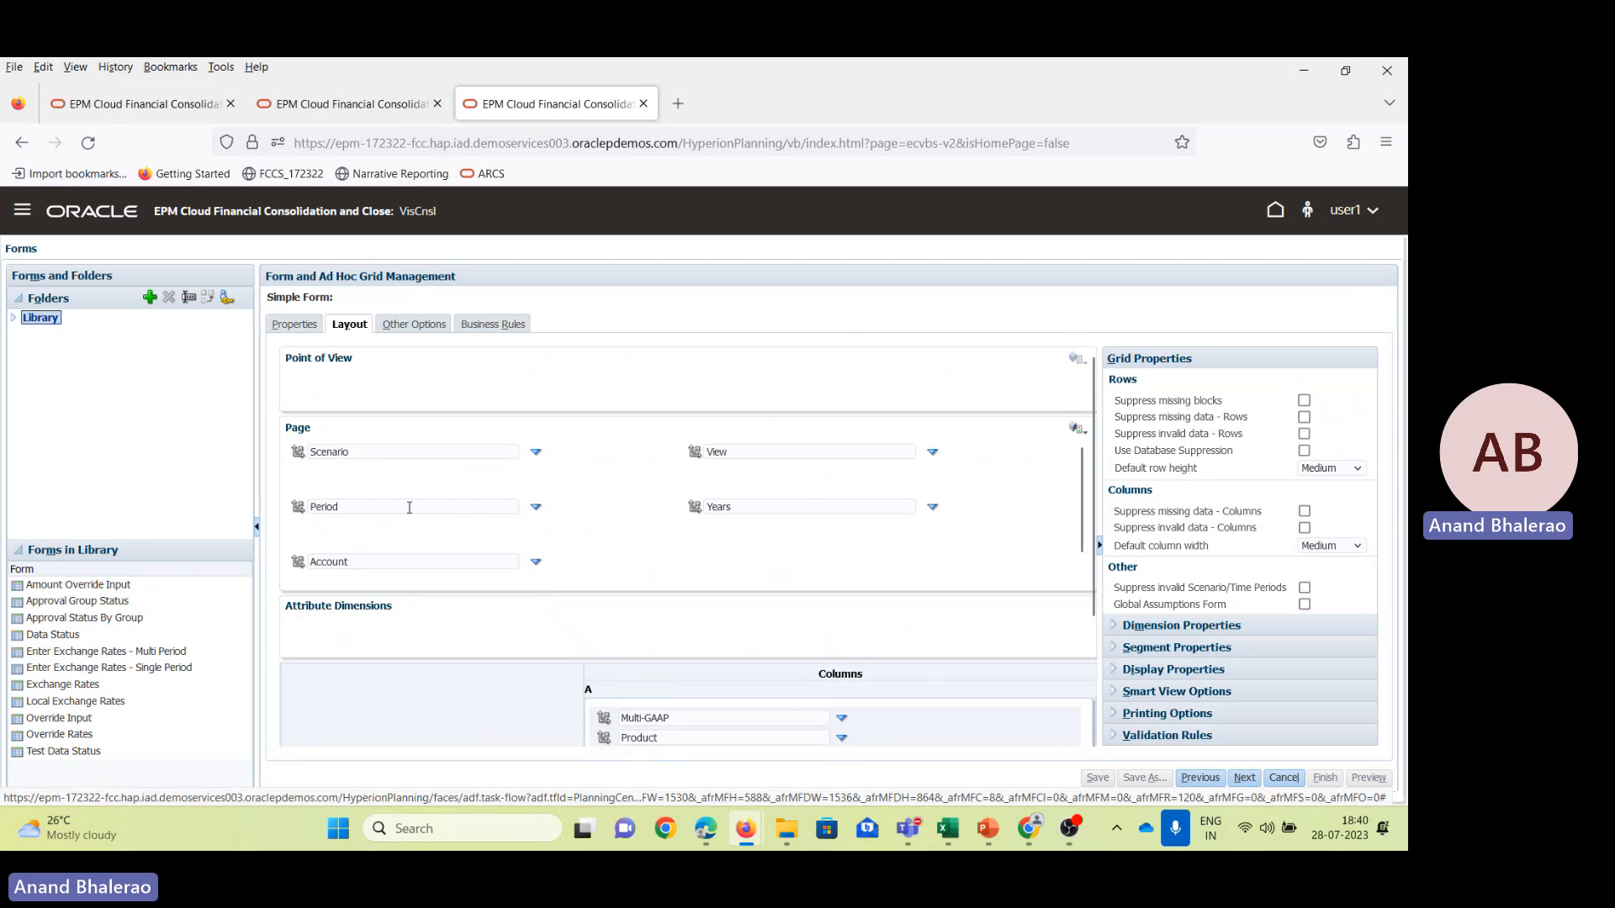
{"action": "scroll", "coordinate": [603, 534], "scroll_direction": "down", "scroll_amount": 4}
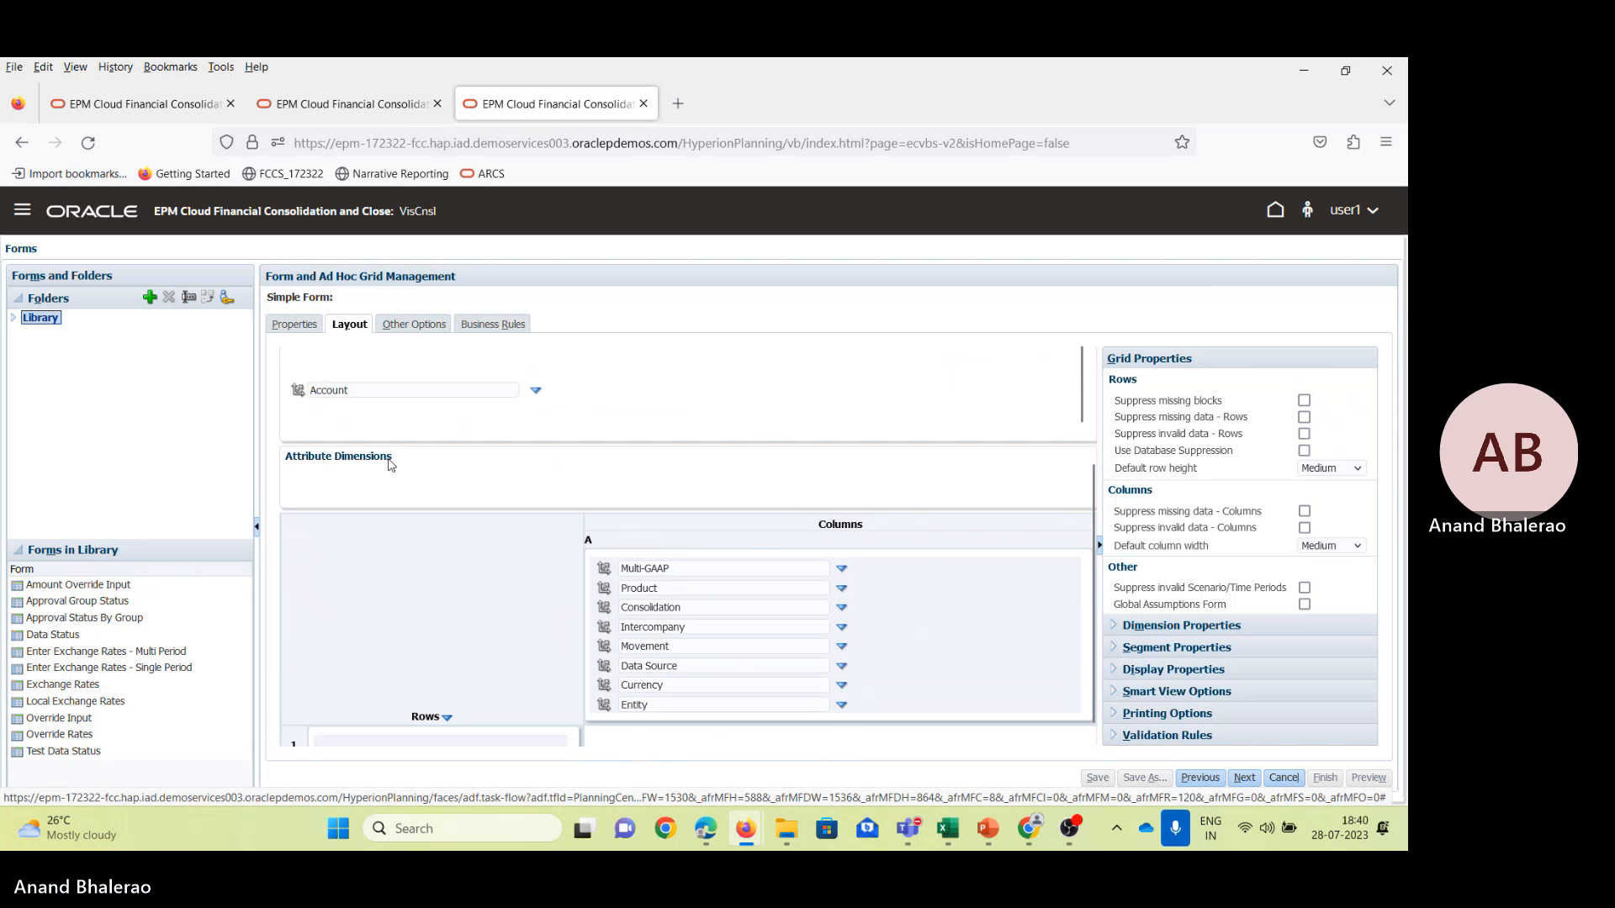
{"action": "left_click_drag", "start_coordinate": [298, 391], "coordinate": [351, 746]}
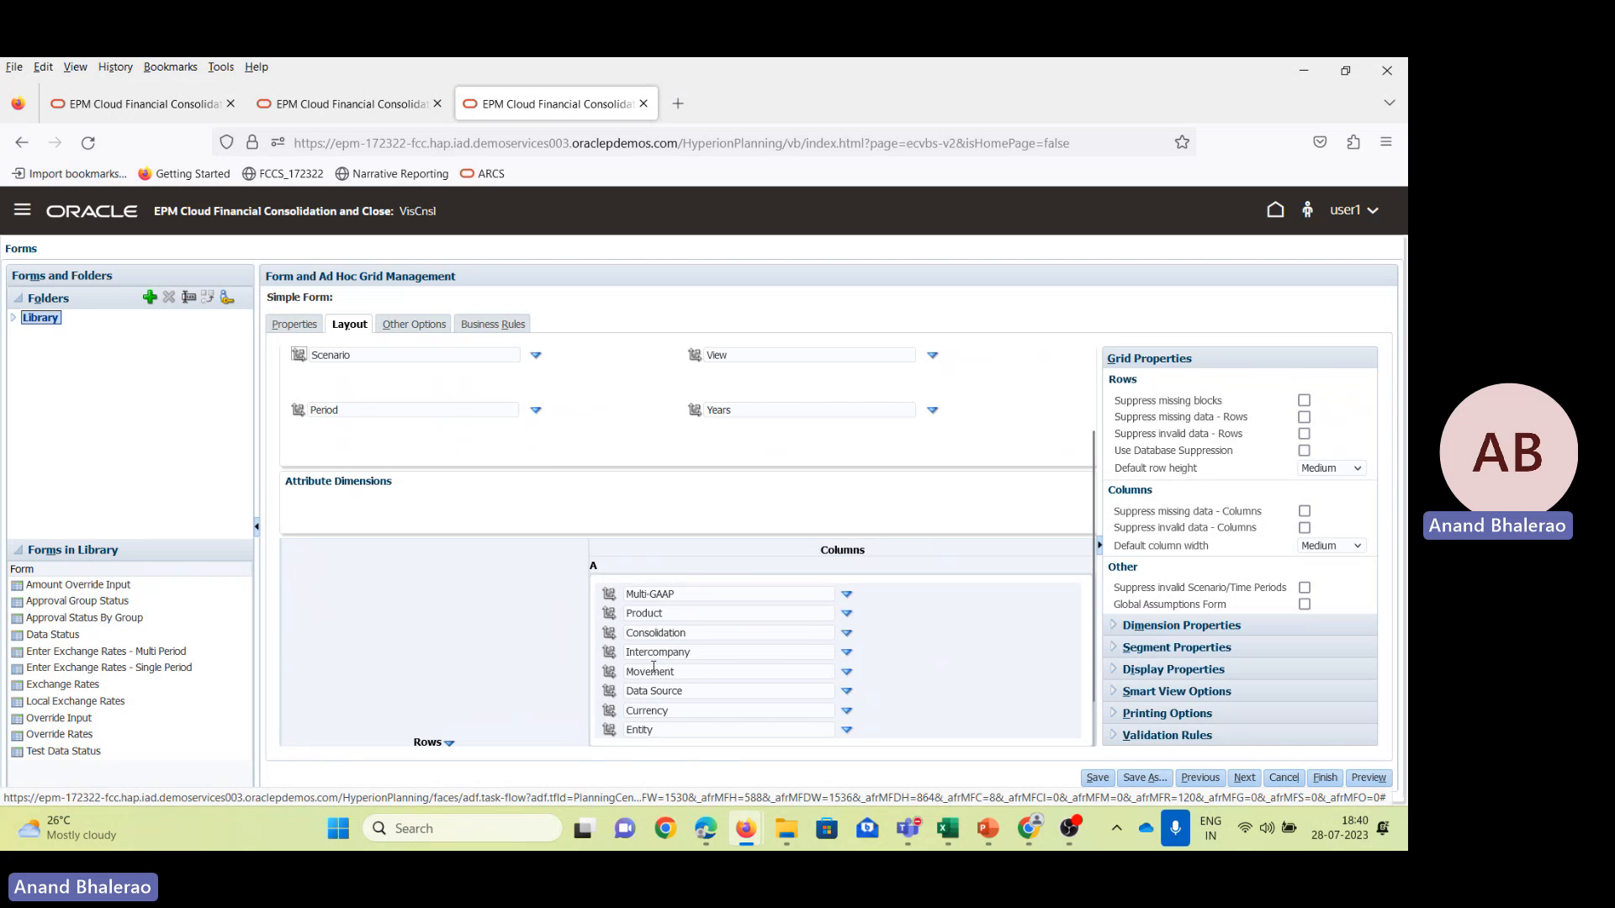
{"action": "left_click", "coordinate": [653, 671]}
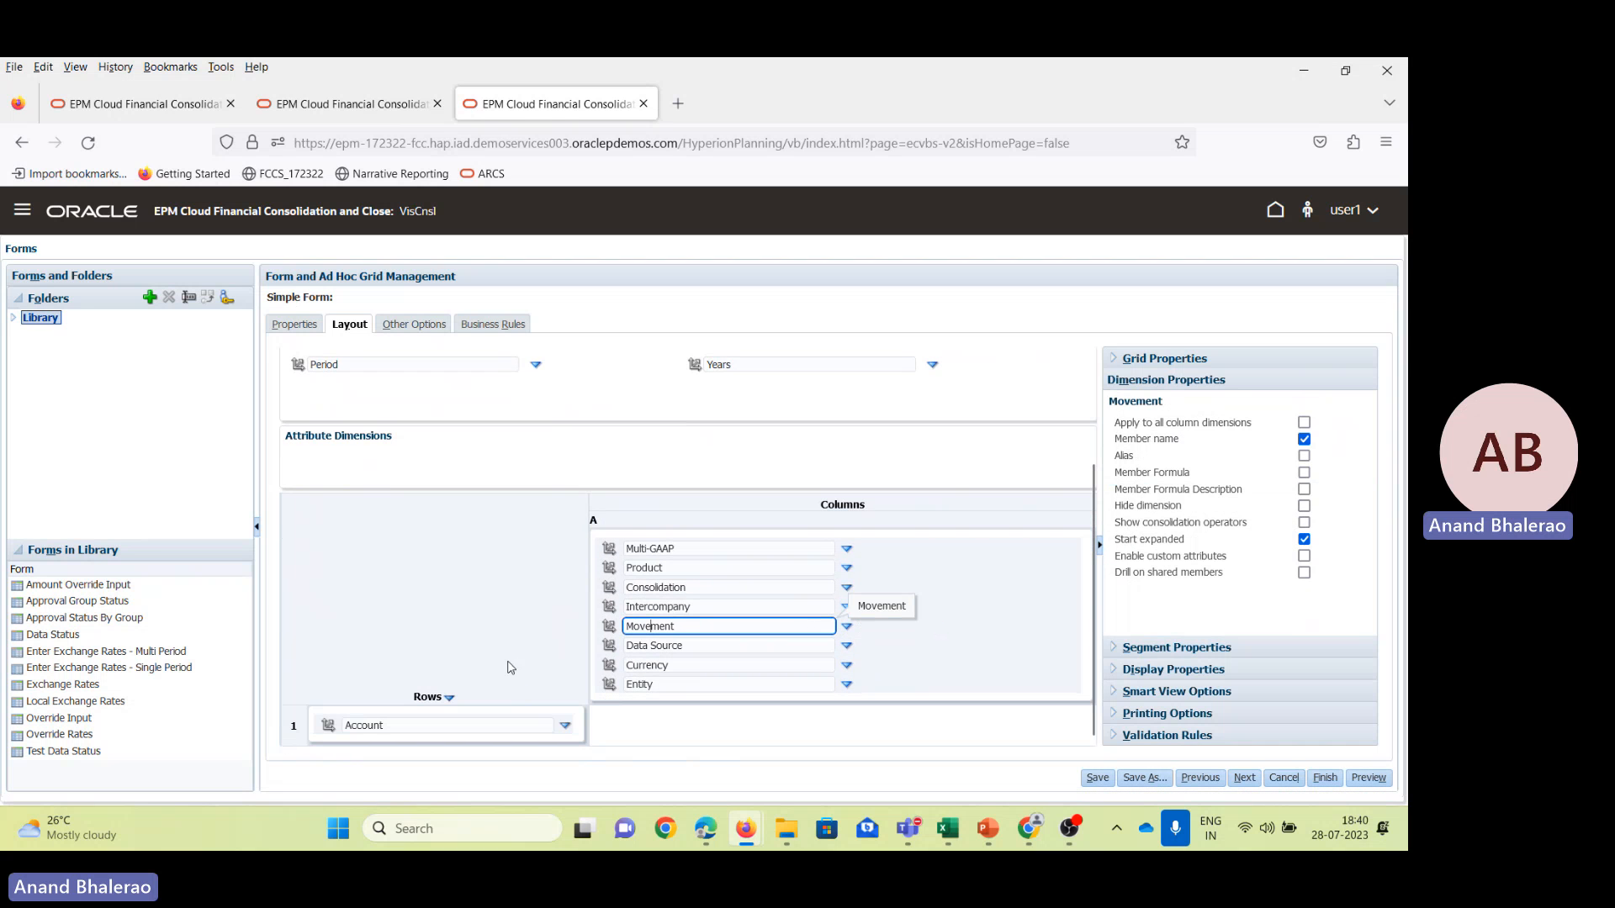
{"action": "left_click_drag", "start_coordinate": [609, 627], "coordinate": [364, 723]}
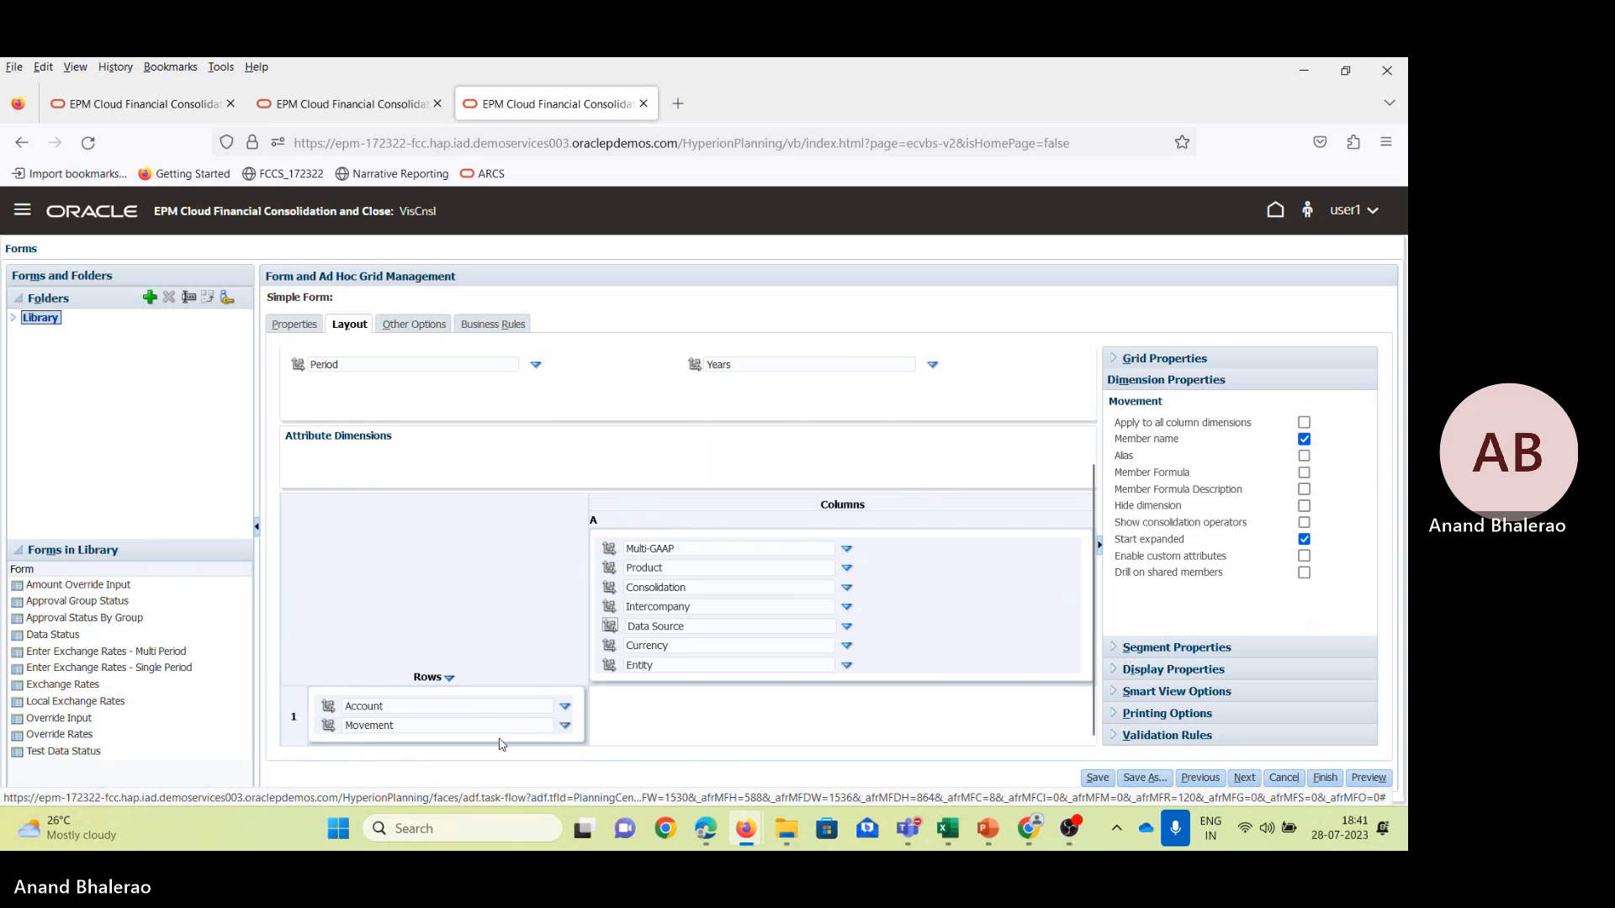
Add a second row to the form grid below row 1.
{"action": "left_click", "coordinate": [564, 725]}
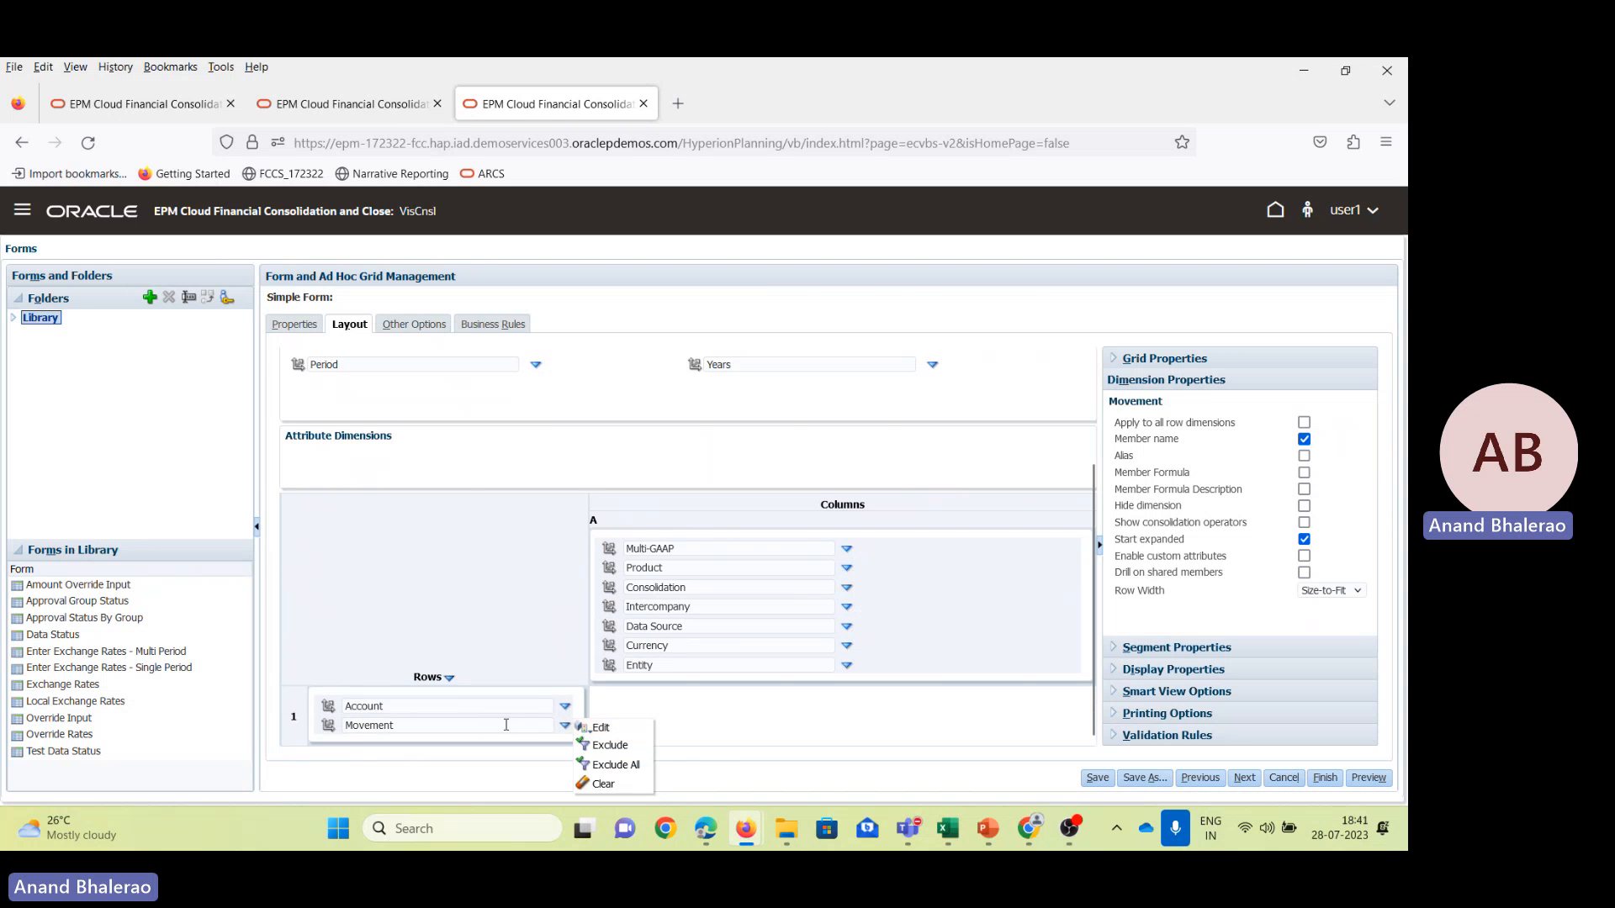
{"action": "right_click", "coordinate": [322, 725]}
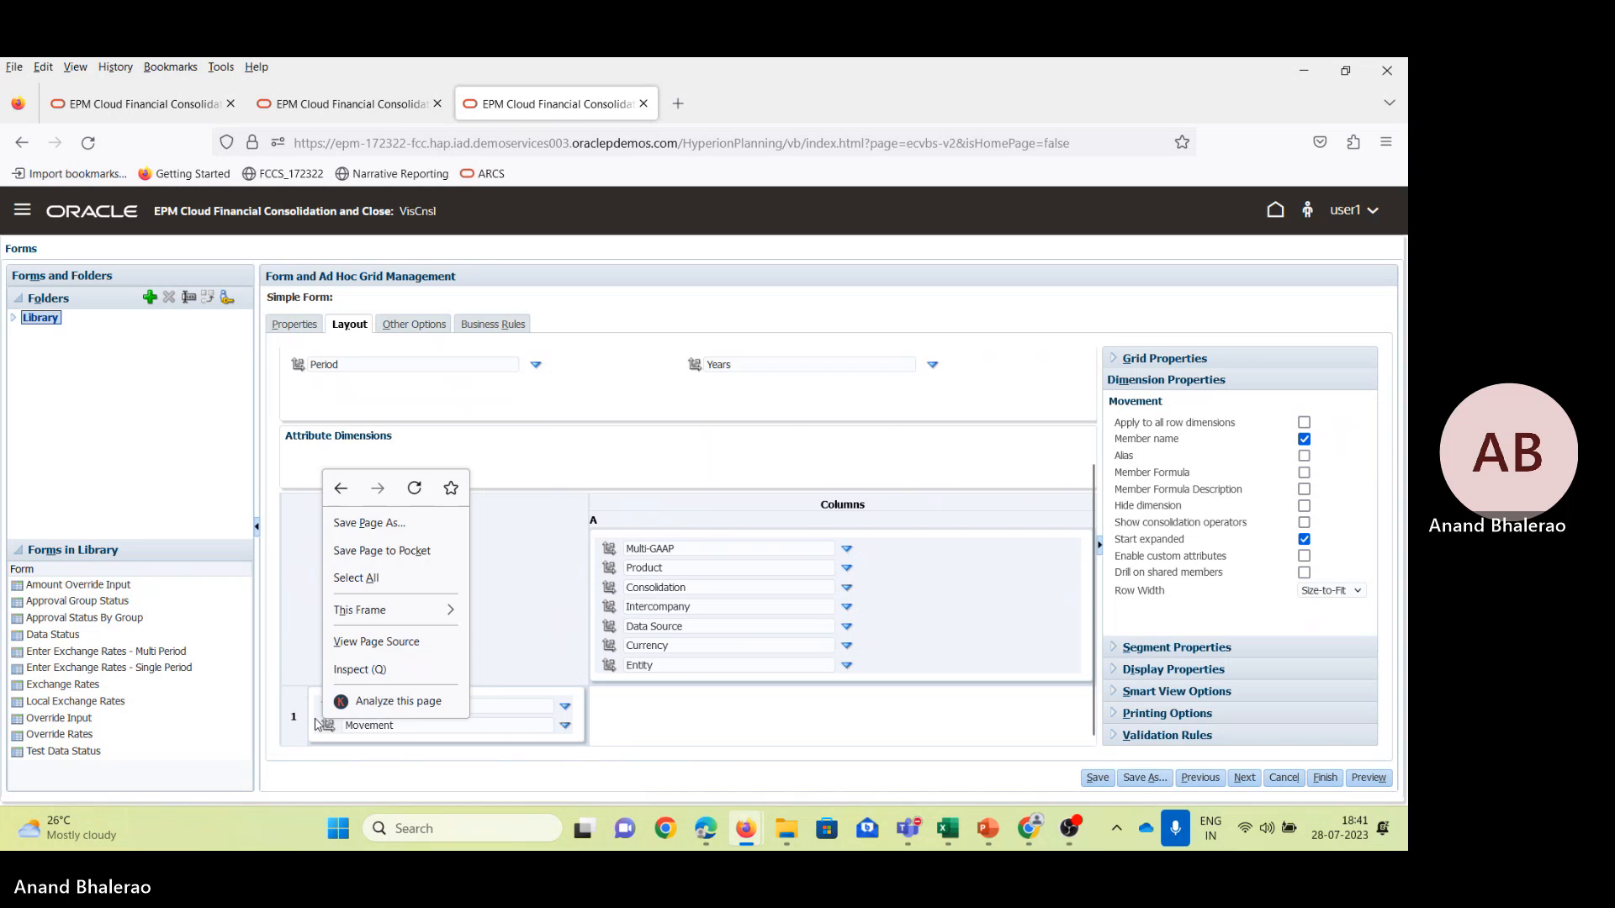
{"action": "left_click", "coordinate": [315, 724]}
{"action": "left_click", "coordinate": [361, 727]}
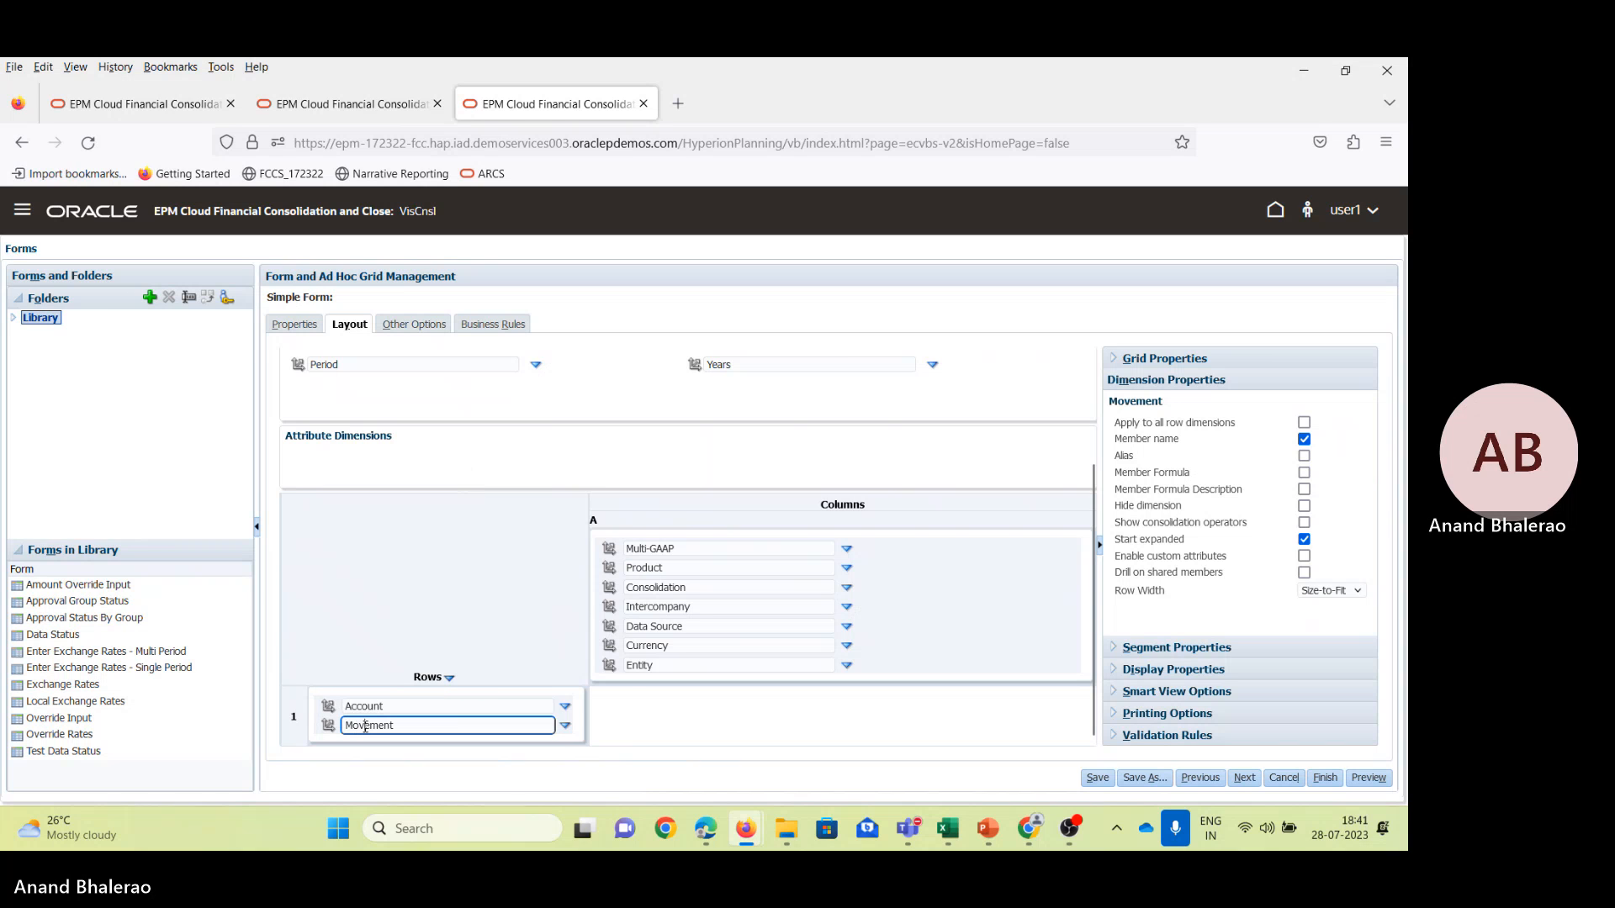
{"action": "left_click", "coordinate": [308, 719]}
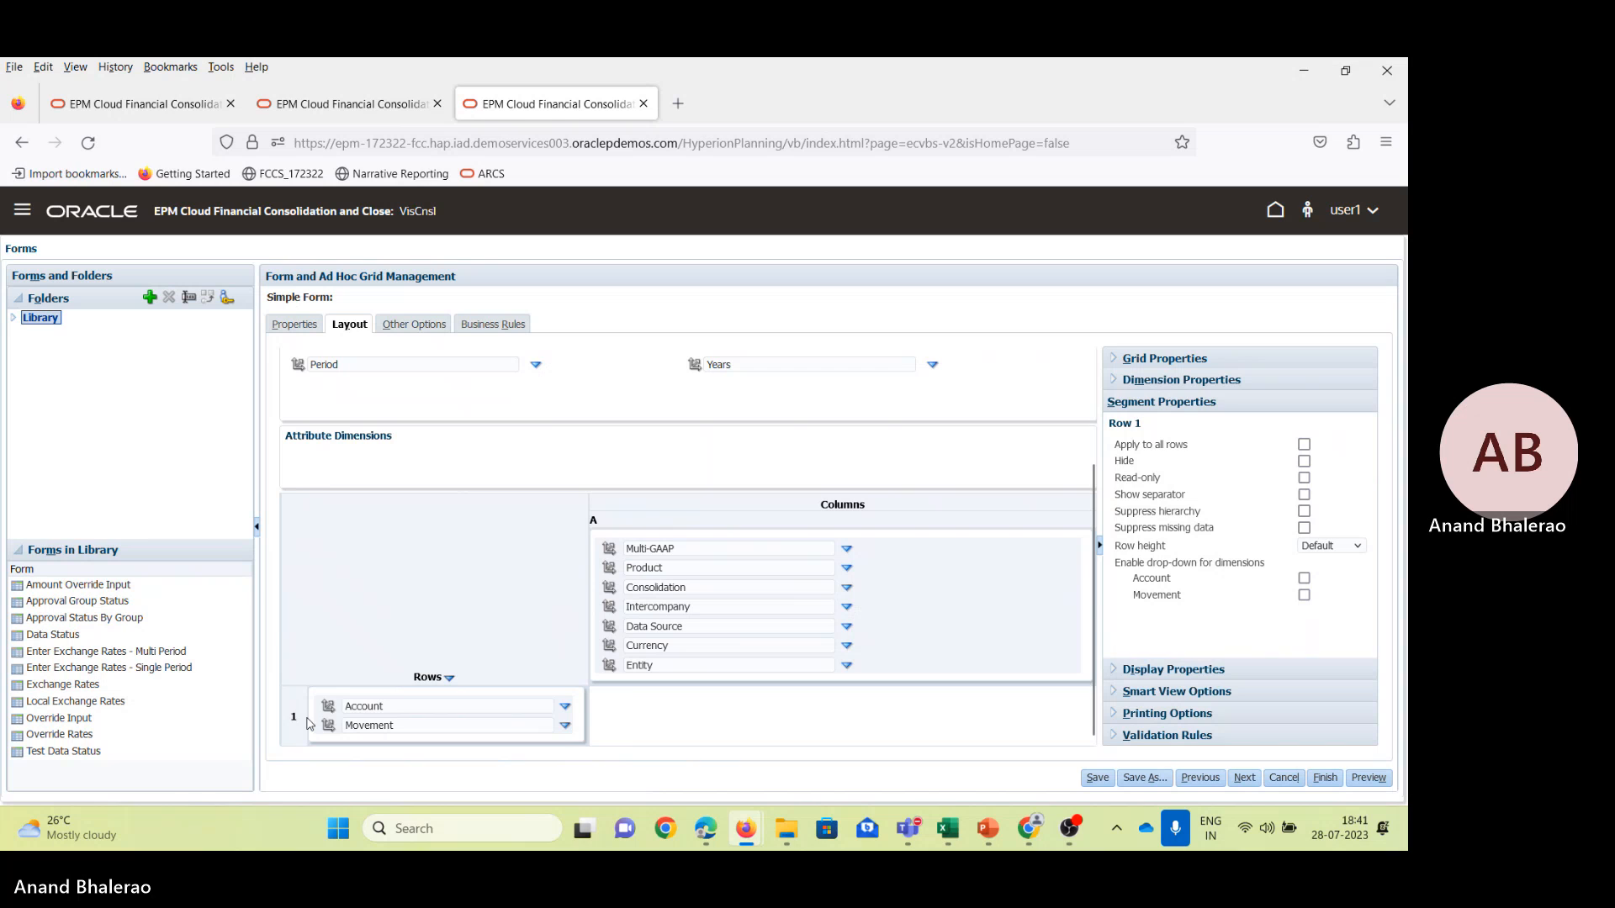
{"action": "right_click", "coordinate": [308, 724]}
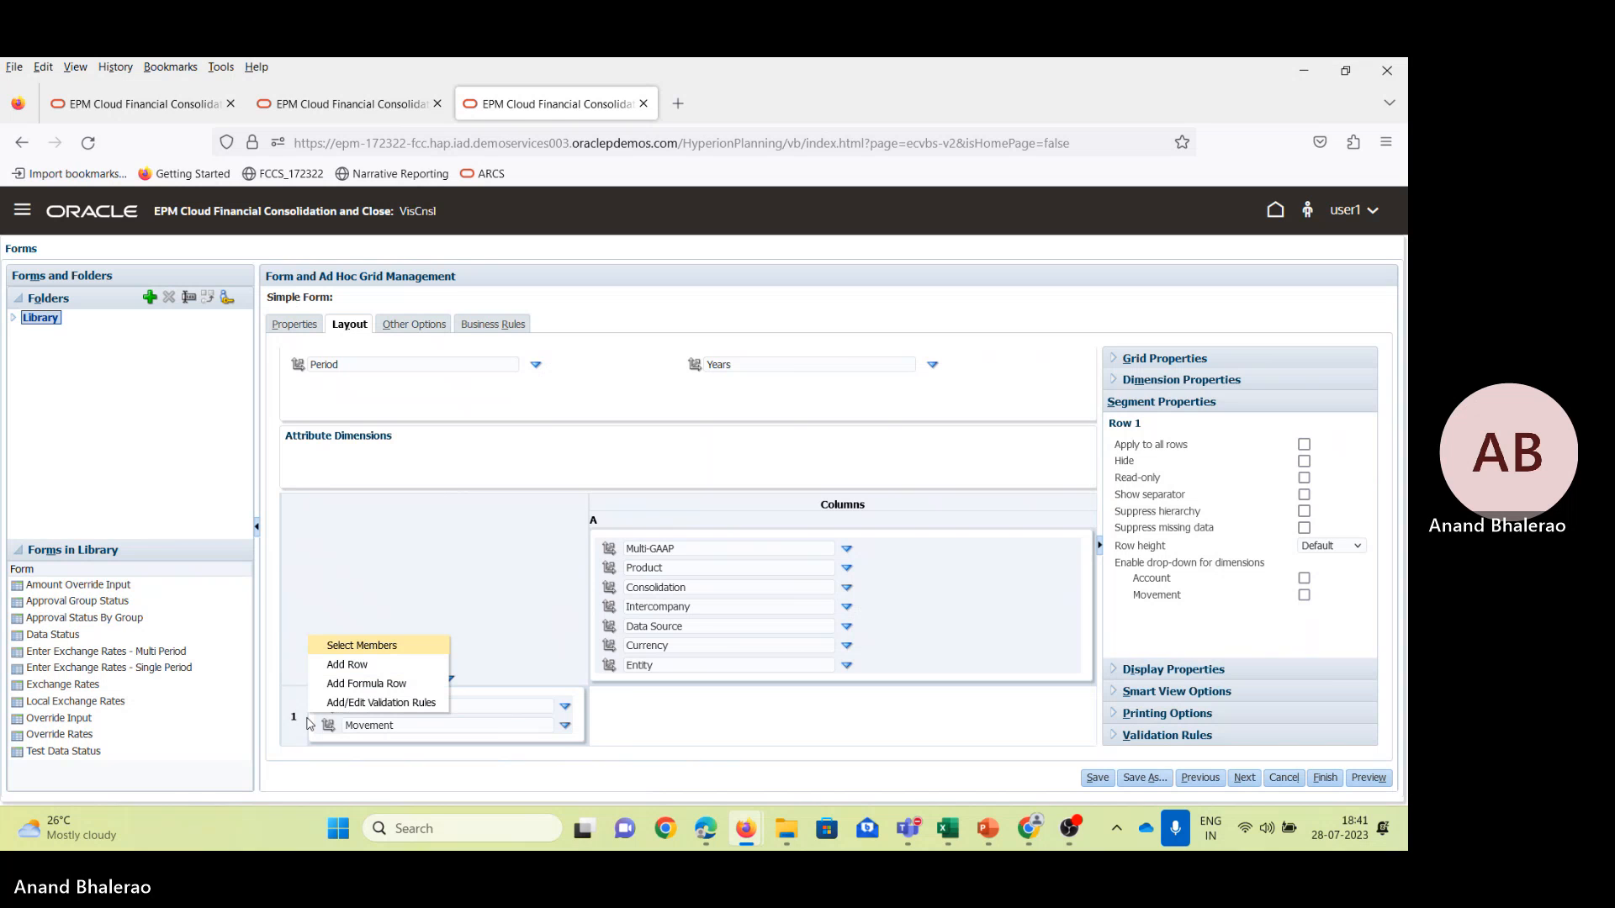
{"action": "left_click", "coordinate": [353, 664]}
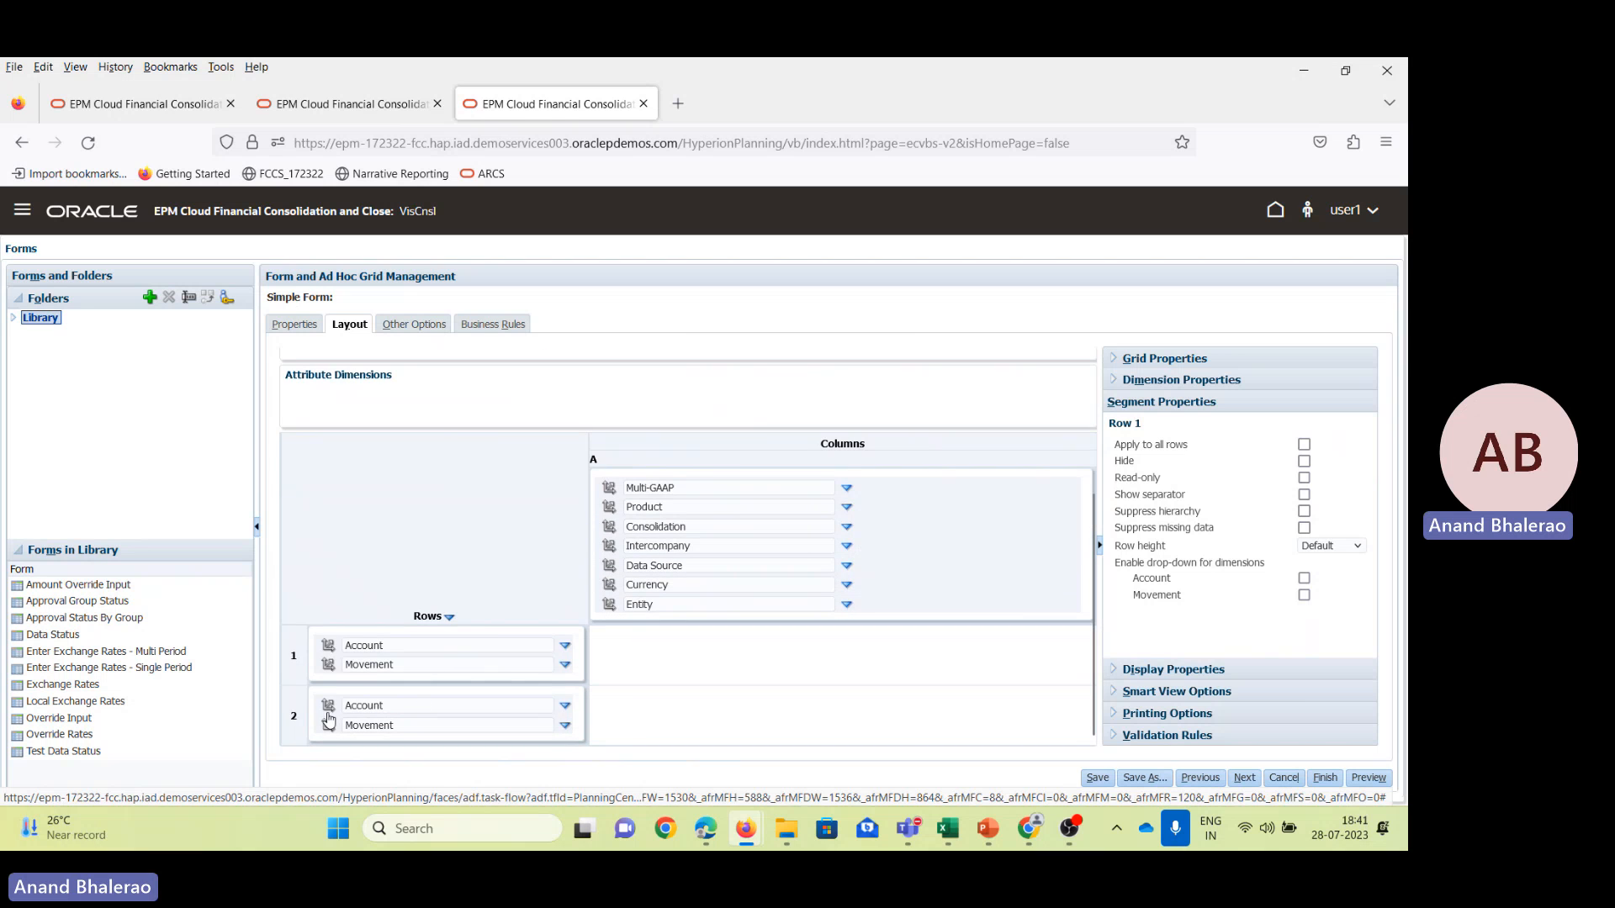
Delete the second row from the form grid, leaving Account and Movement in row 1 only.
{"action": "left_click", "coordinate": [565, 706]}
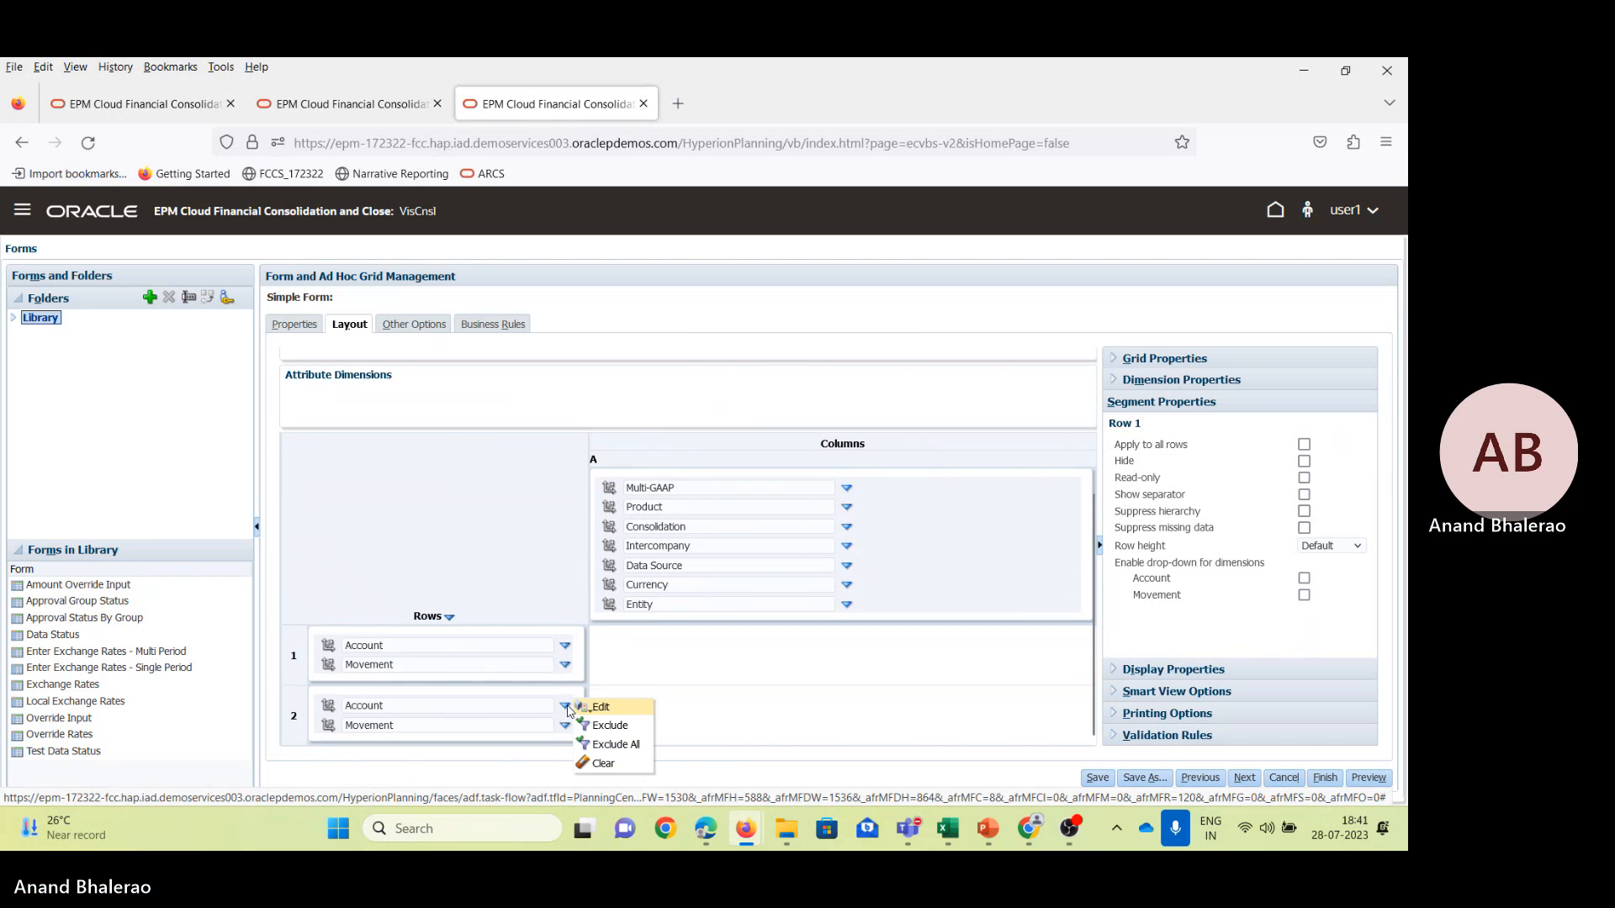
{"action": "left_click", "coordinate": [326, 711]}
{"action": "left_click", "coordinate": [326, 711]}
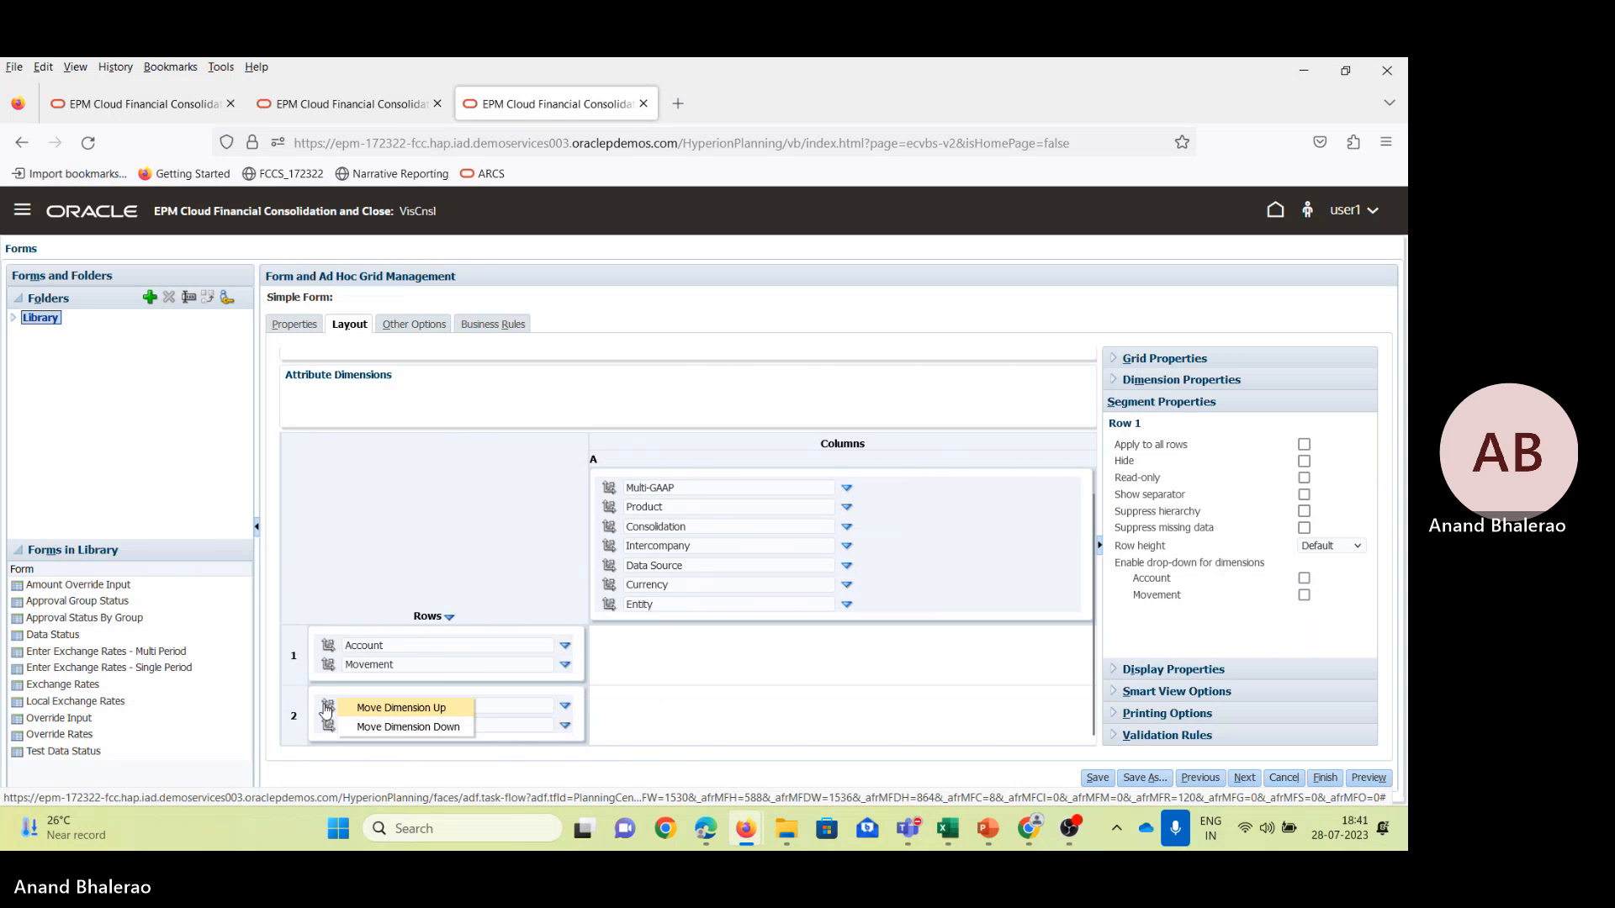
{"action": "left_click", "coordinate": [326, 710]}
{"action": "left_click", "coordinate": [320, 709]}
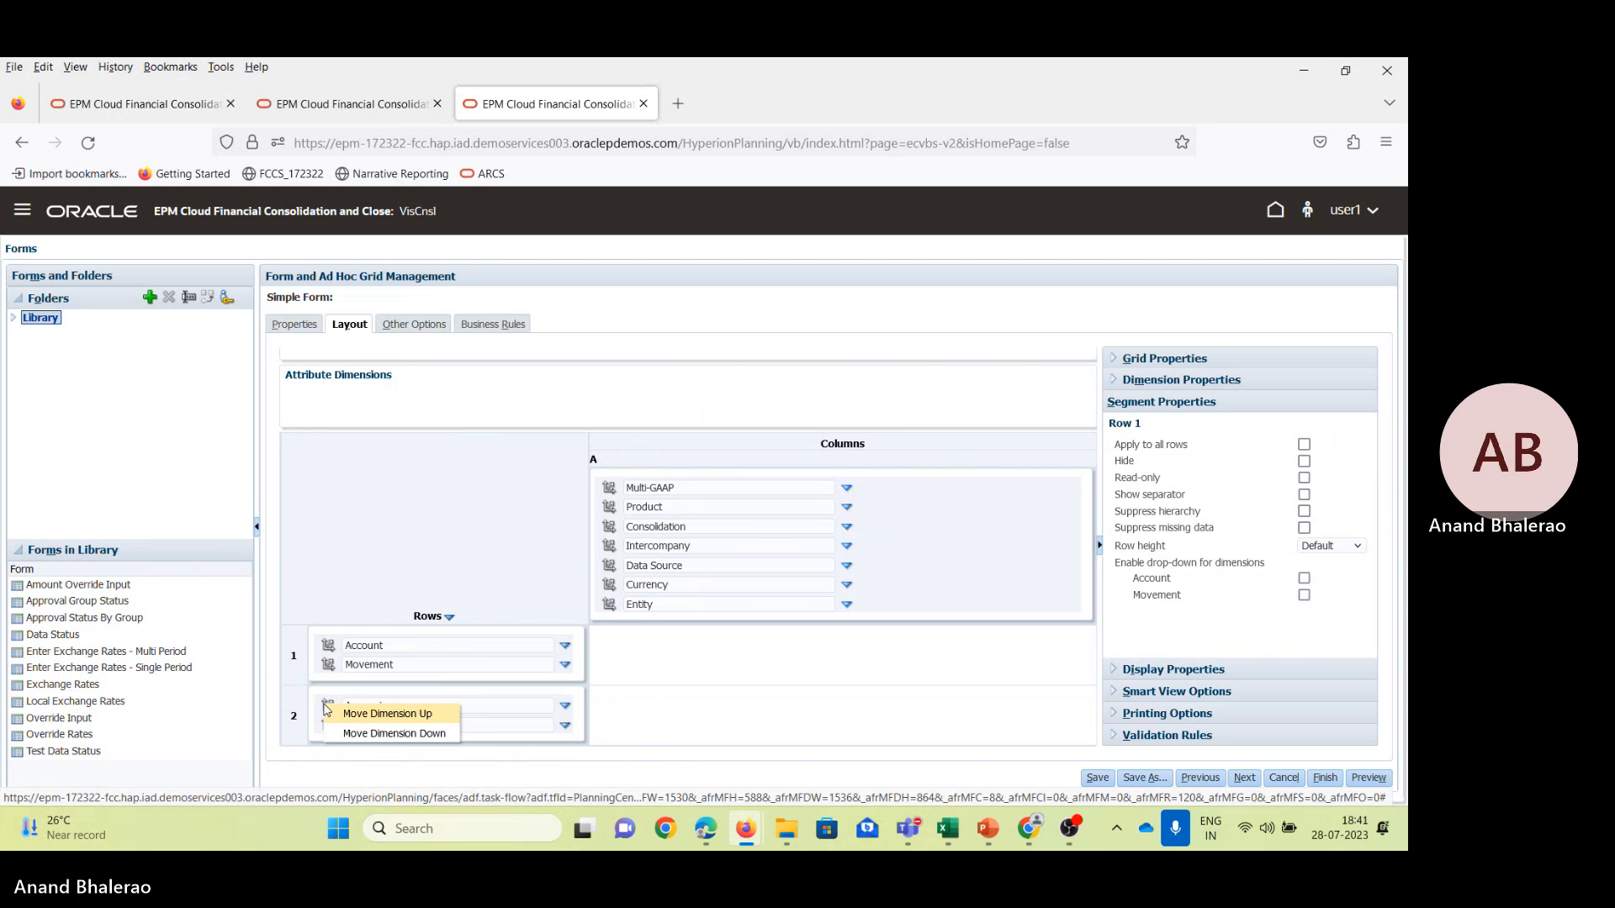
{"action": "left_click", "coordinate": [313, 711]}
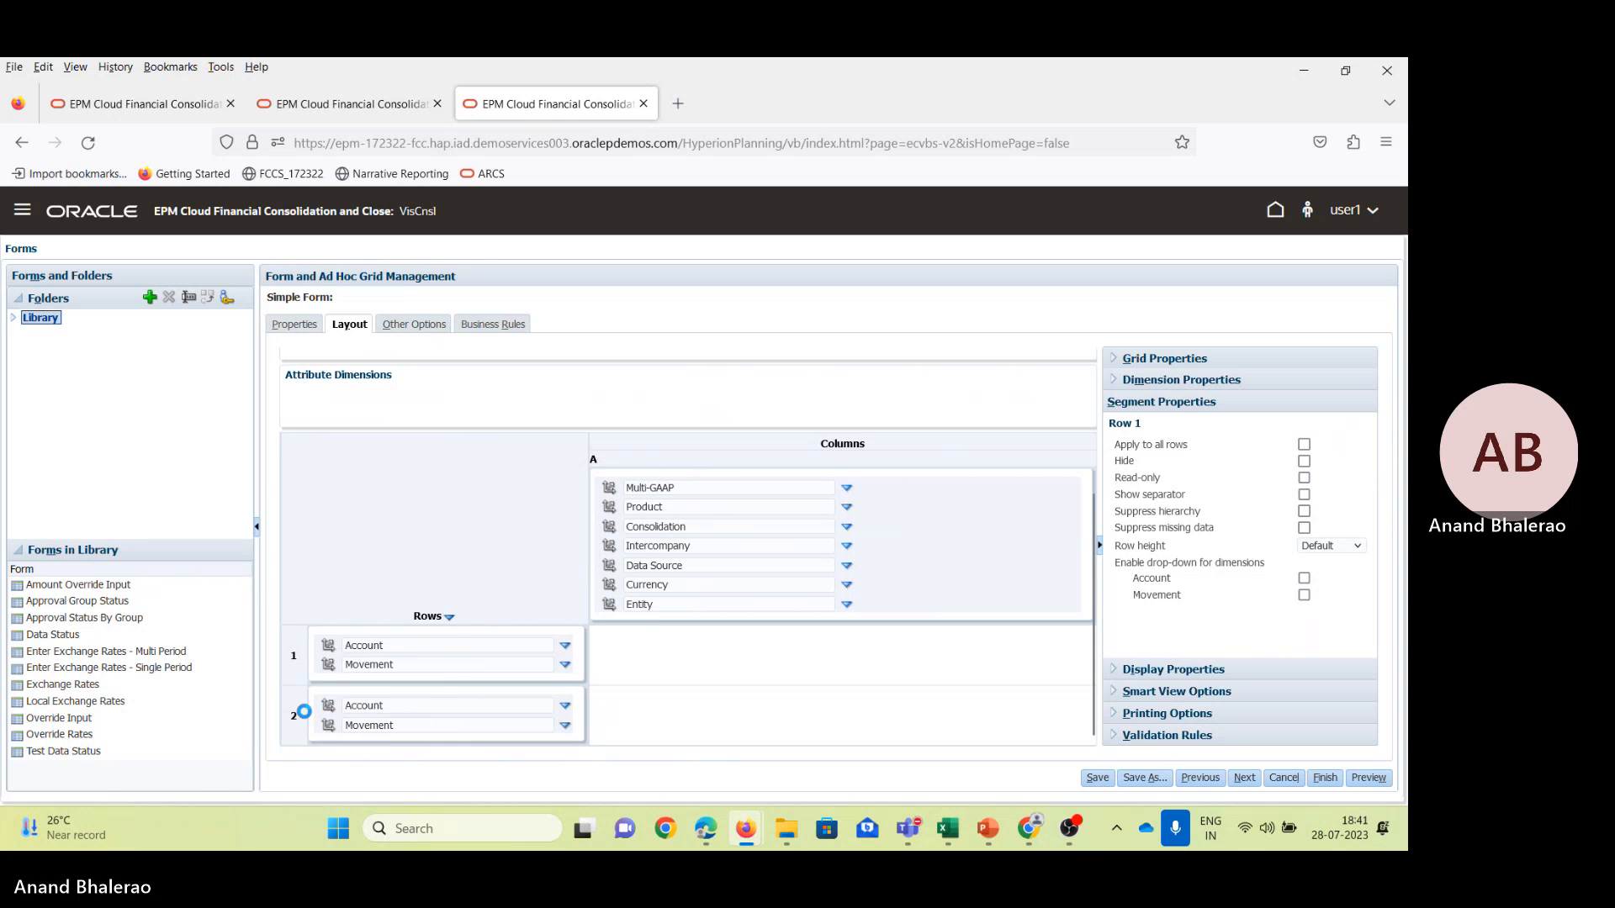
{"action": "left_click", "coordinate": [308, 716]}
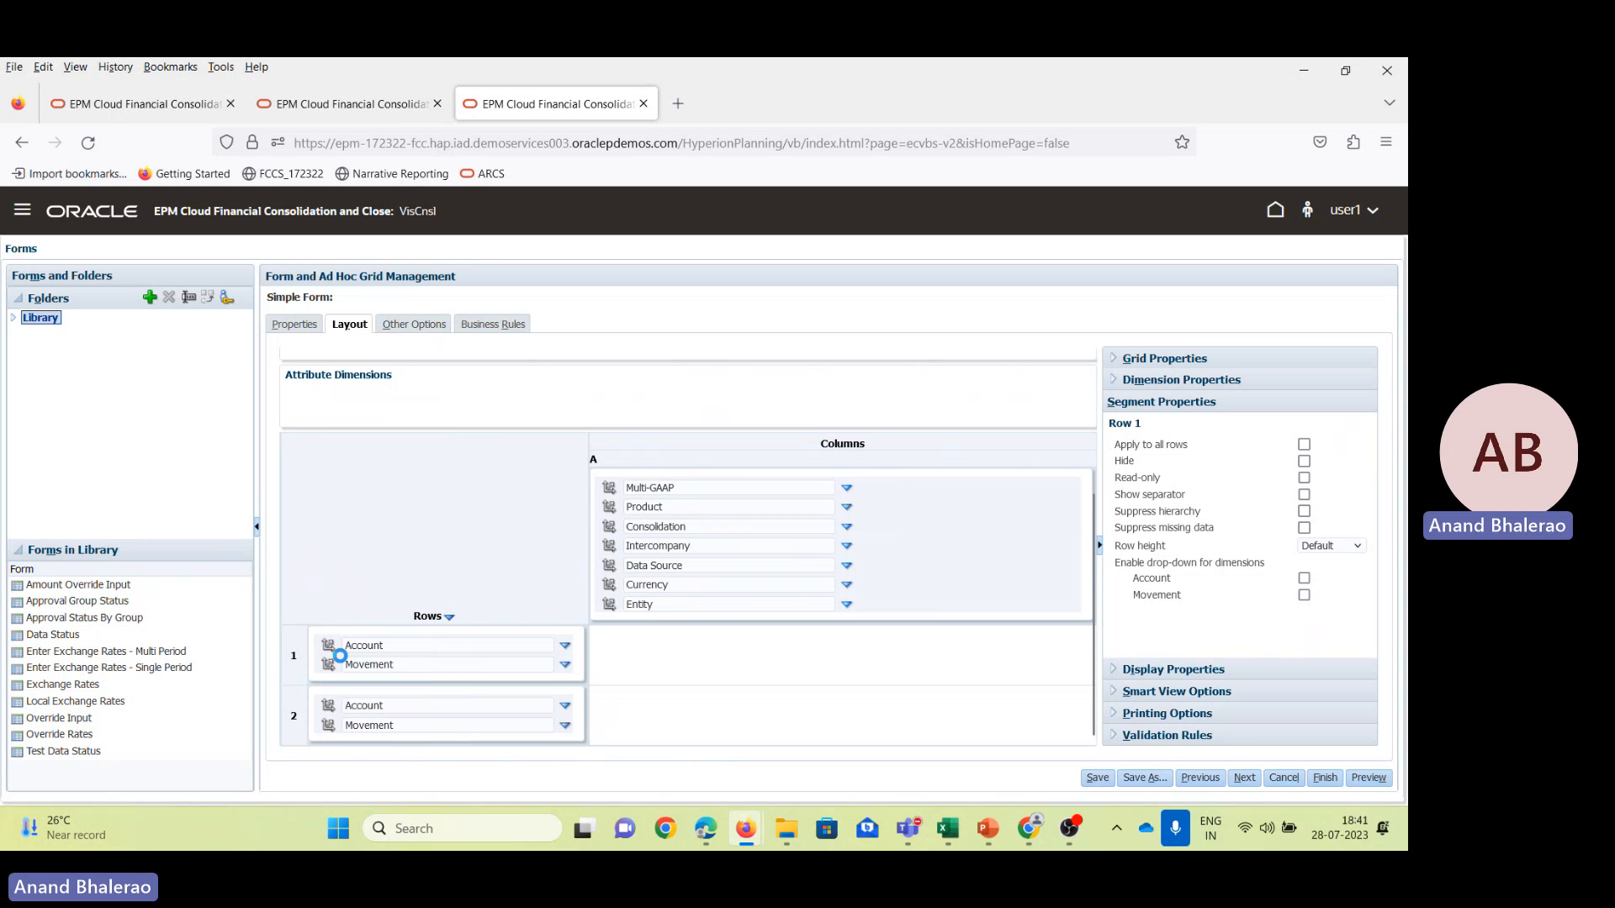
{"action": "left_click", "coordinate": [351, 658]}
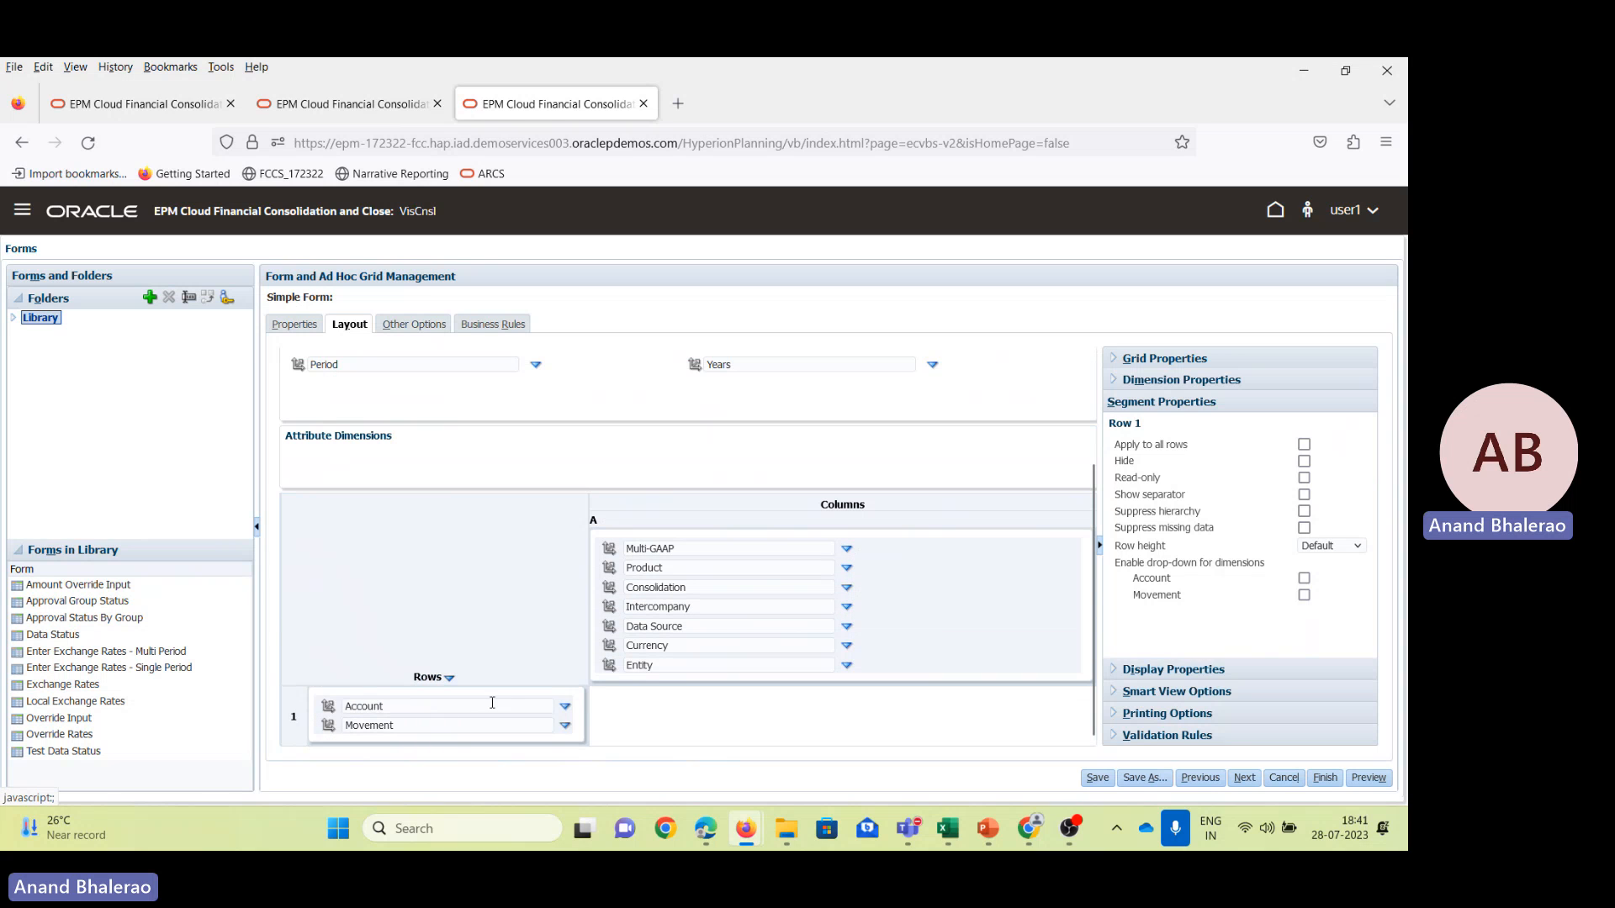
{"action": "scroll", "coordinate": [430, 525], "scroll_direction": "up", "scroll_amount": 3}
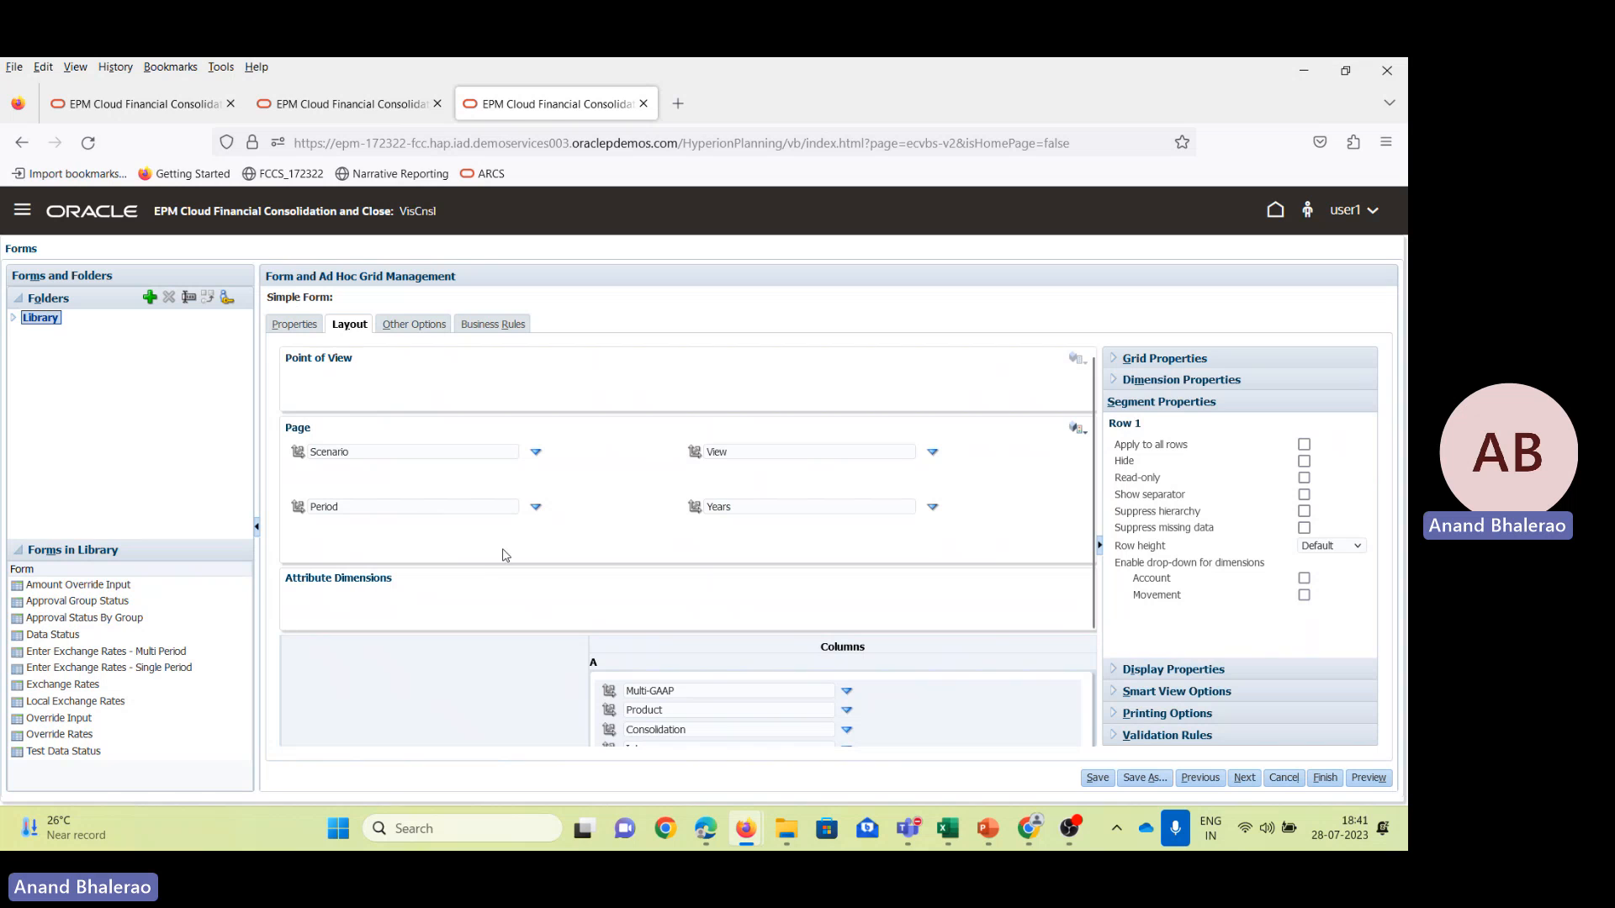
Save the NoPrompt_Consol_Test form and finish the form editor.
{"action": "left_click", "coordinate": [1110, 780]}
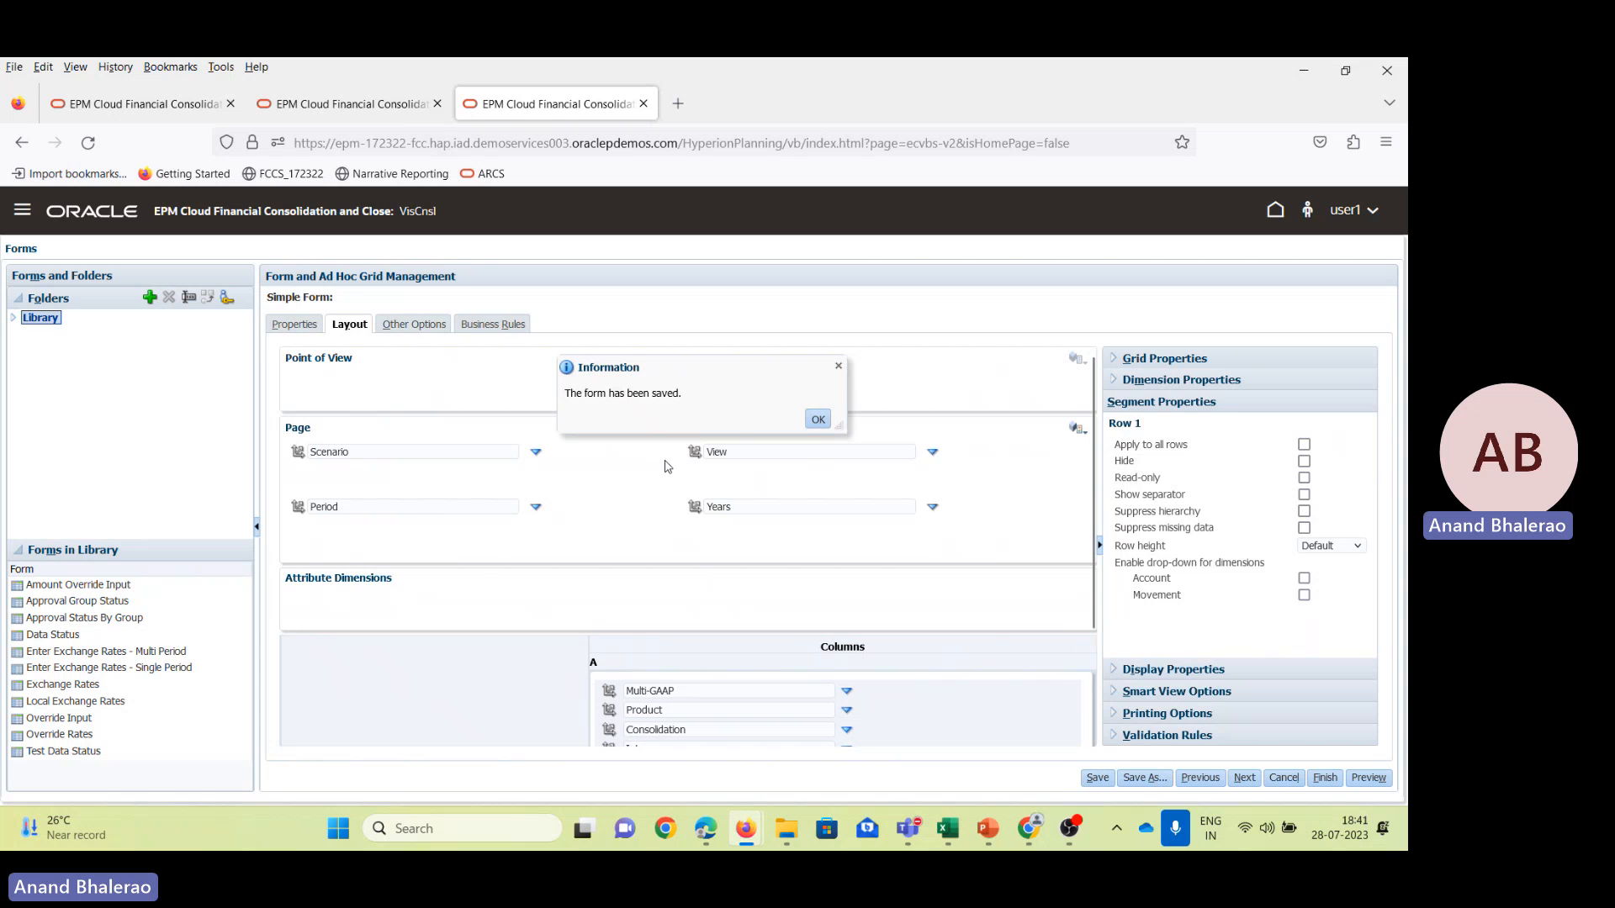
{"action": "left_click", "coordinate": [818, 420]}
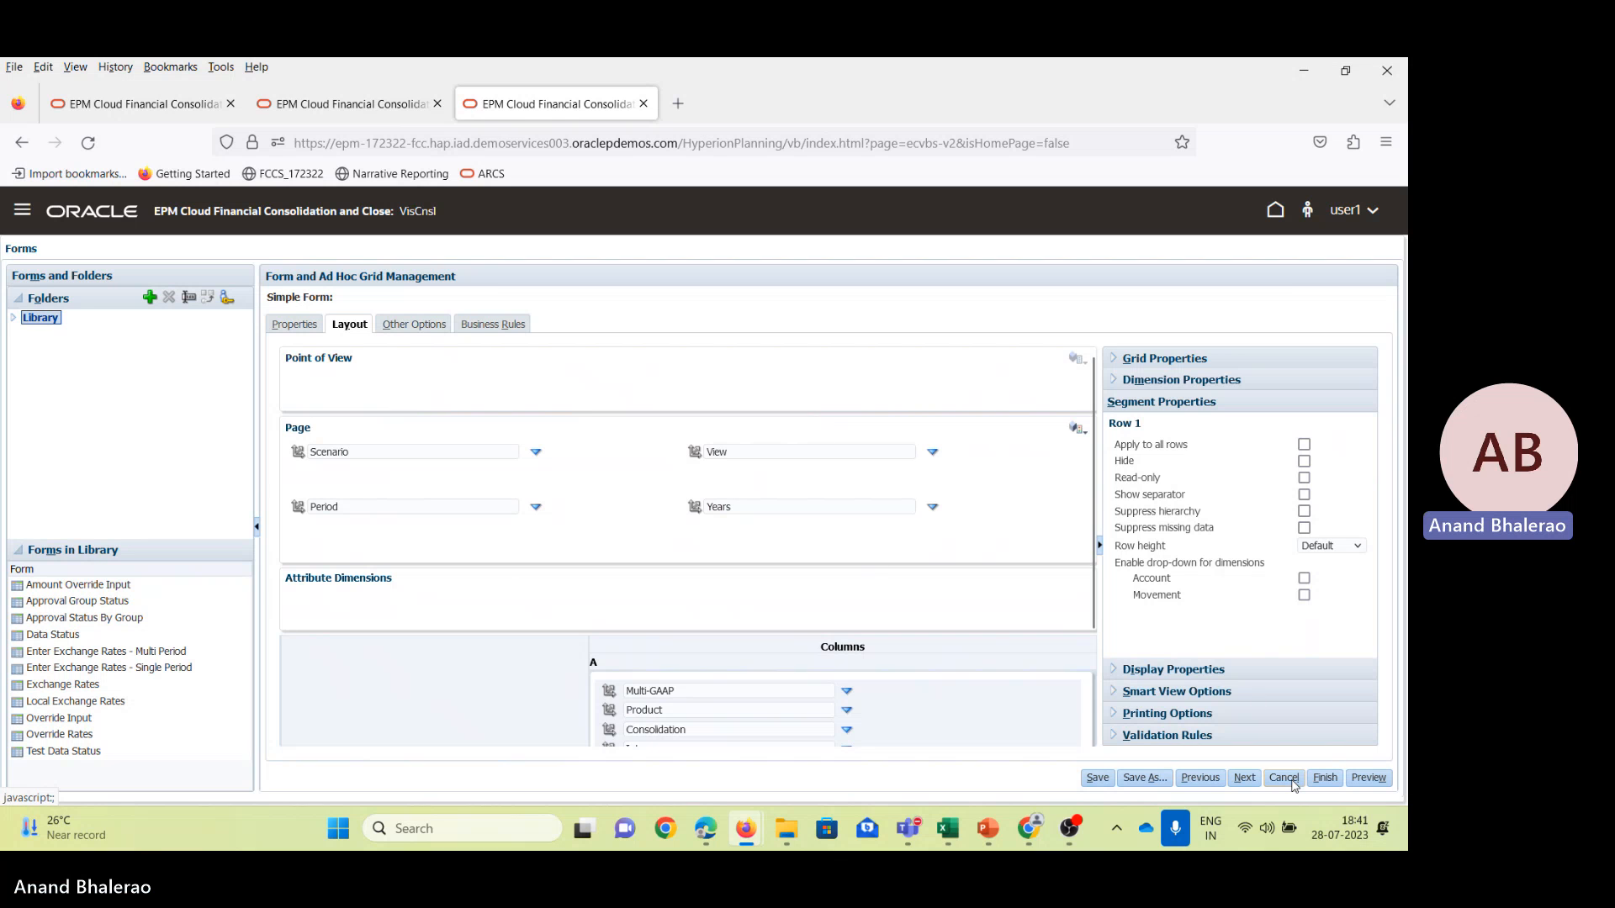
{"action": "left_click", "coordinate": [1325, 777]}
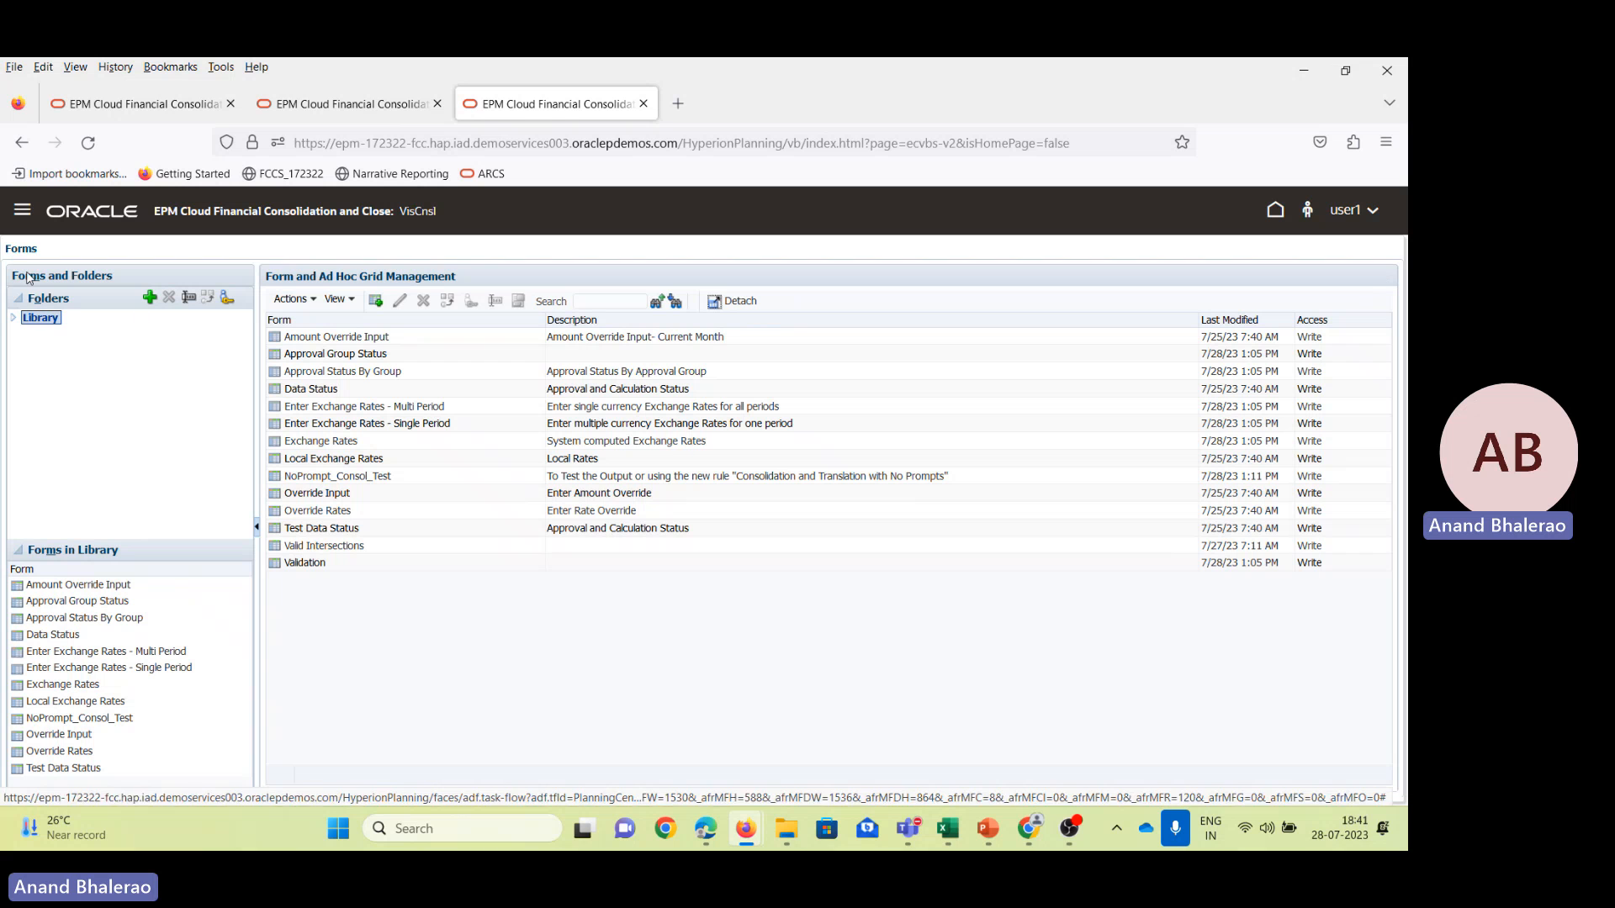
Open the Jobs page, refresh it and examine recent activity for the Enable Consolidation and Translation with No Prompts job.
{"action": "left_click", "coordinate": [22, 210]}
{"action": "left_click", "coordinate": [627, 538]}
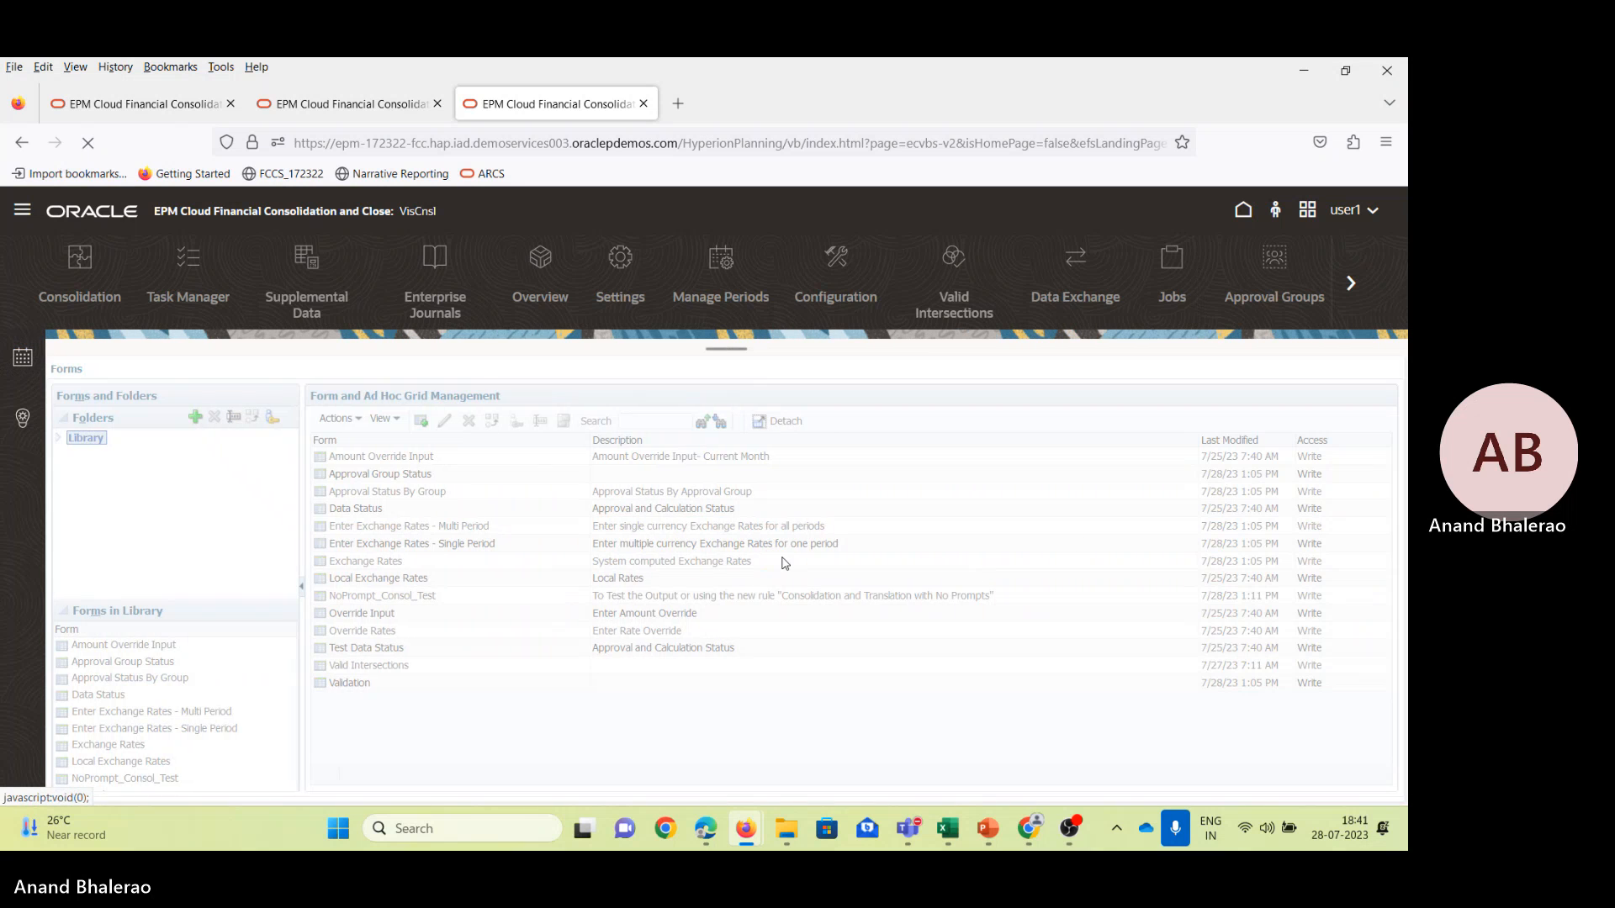
{"action": "scroll", "coordinate": [929, 683], "scroll_direction": "down", "scroll_amount": 3}
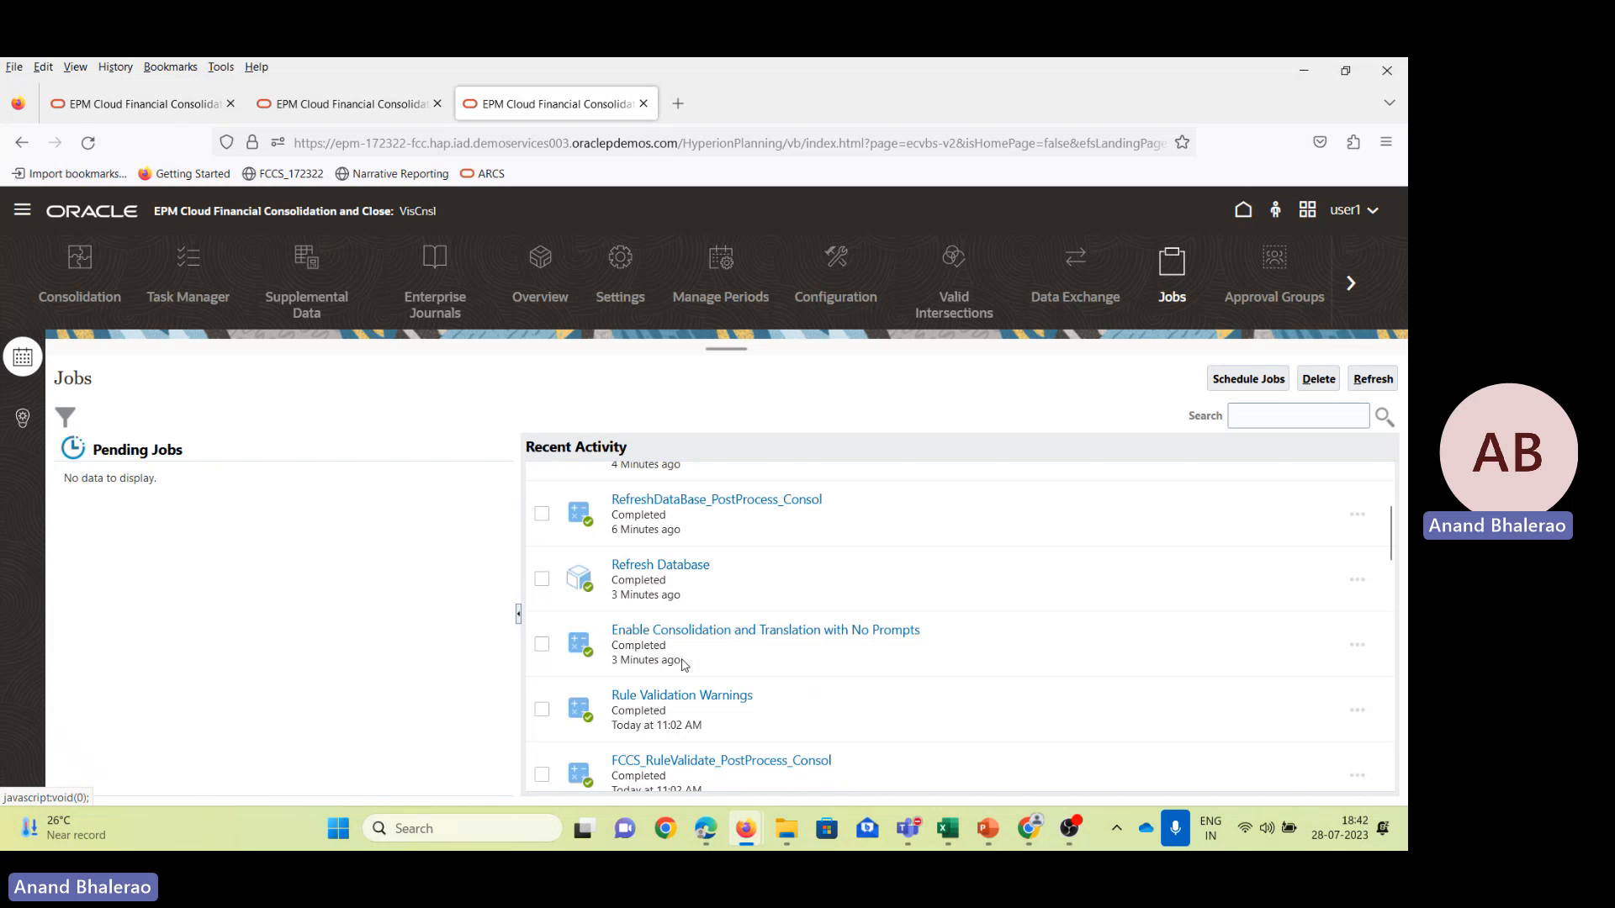
{"action": "left_click", "coordinate": [1372, 379]}
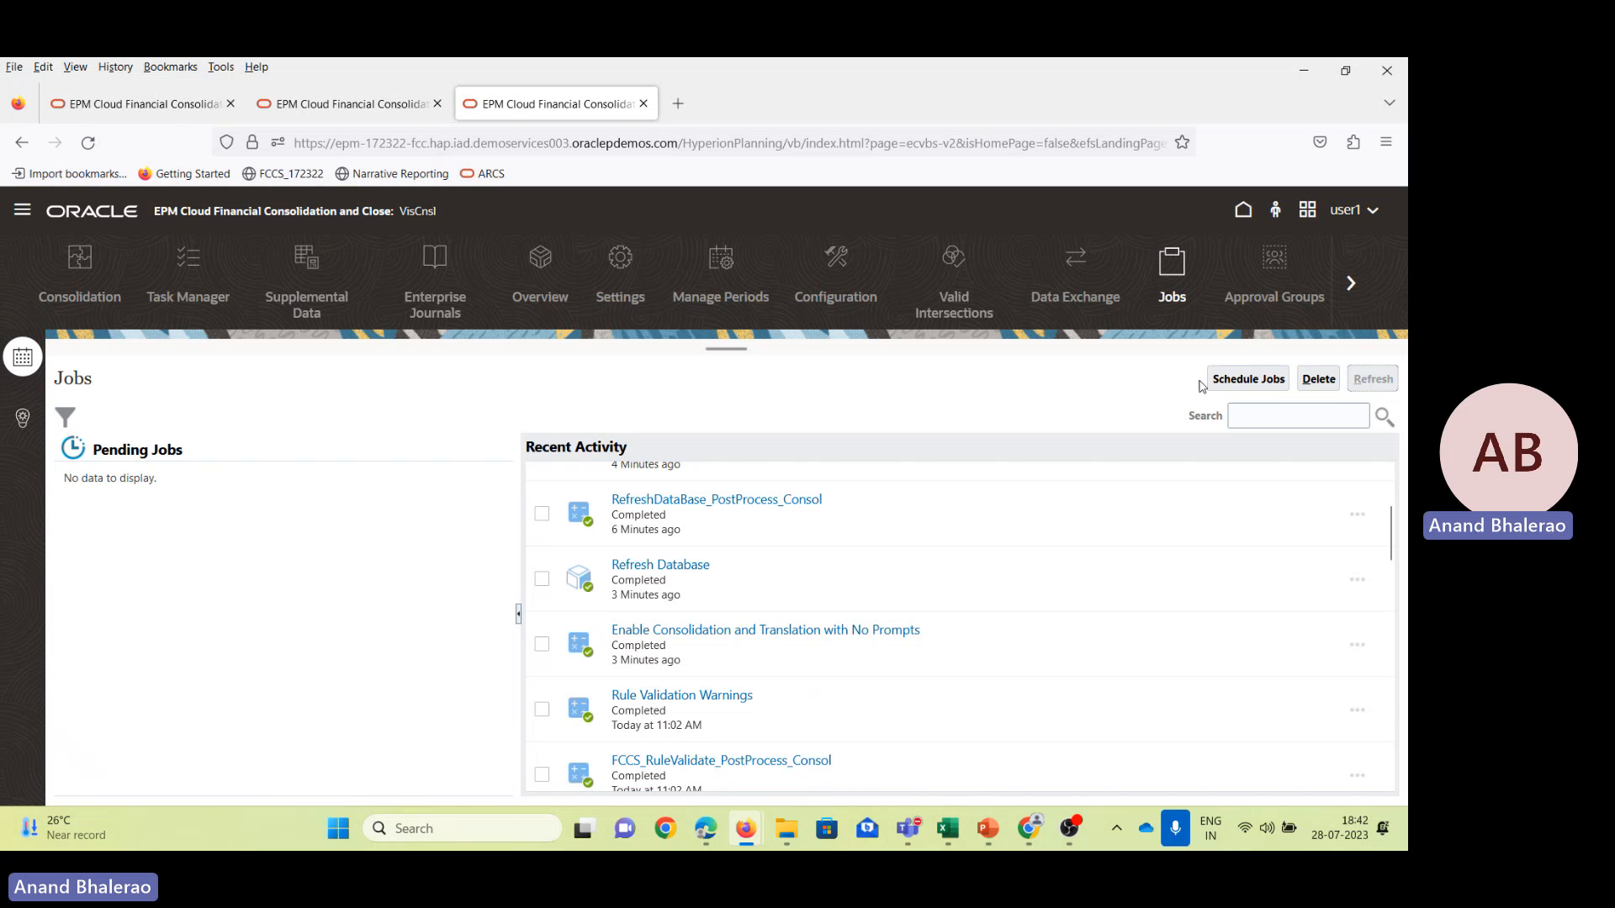
{"action": "scroll", "coordinate": [948, 605], "scroll_direction": "down", "scroll_amount": 2}
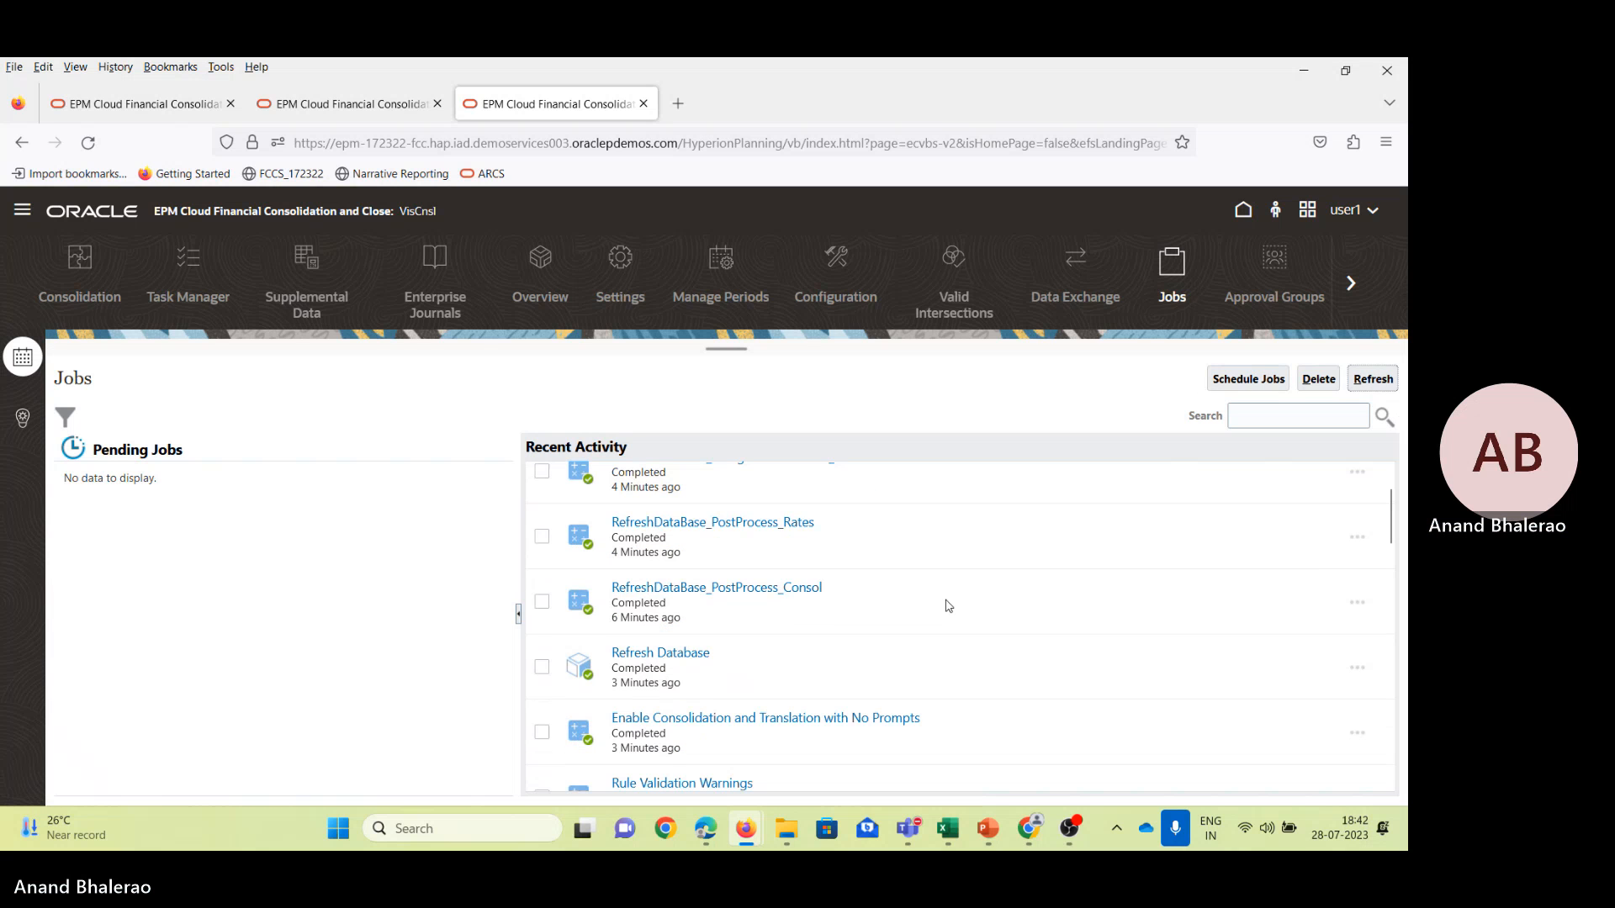
{"action": "scroll", "coordinate": [947, 606], "scroll_direction": "down", "scroll_amount": 2}
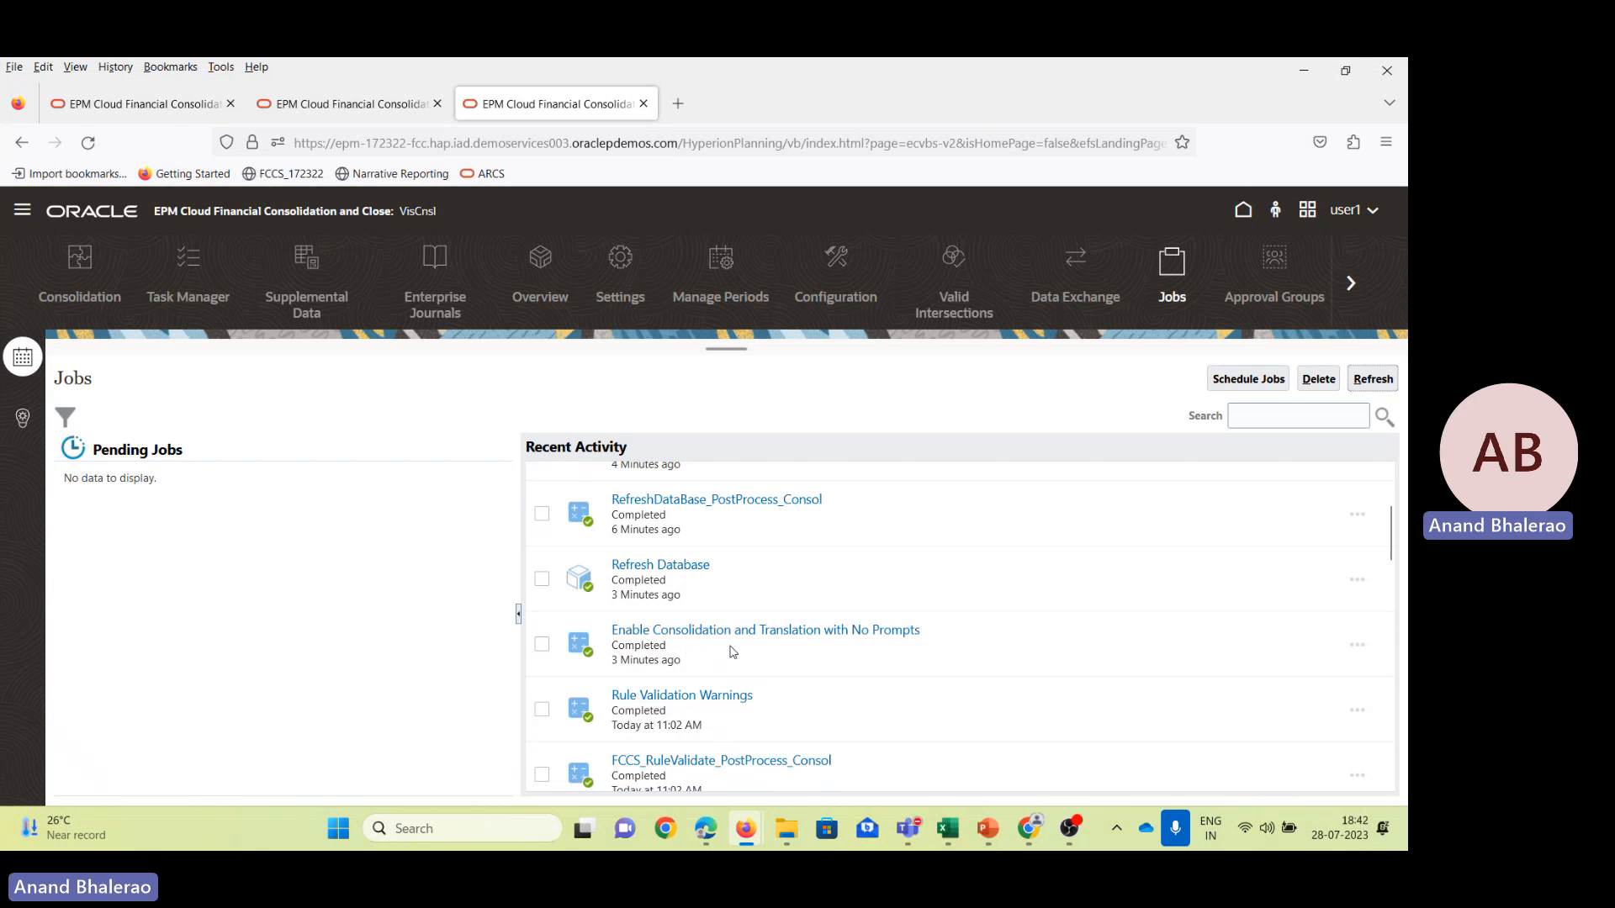
Switch to File Explorer, create a Word document named NoPrompt in the NoPrompts folder and open it.
{"action": "left_click", "coordinate": [797, 841]}
{"action": "left_click", "coordinate": [702, 733]}
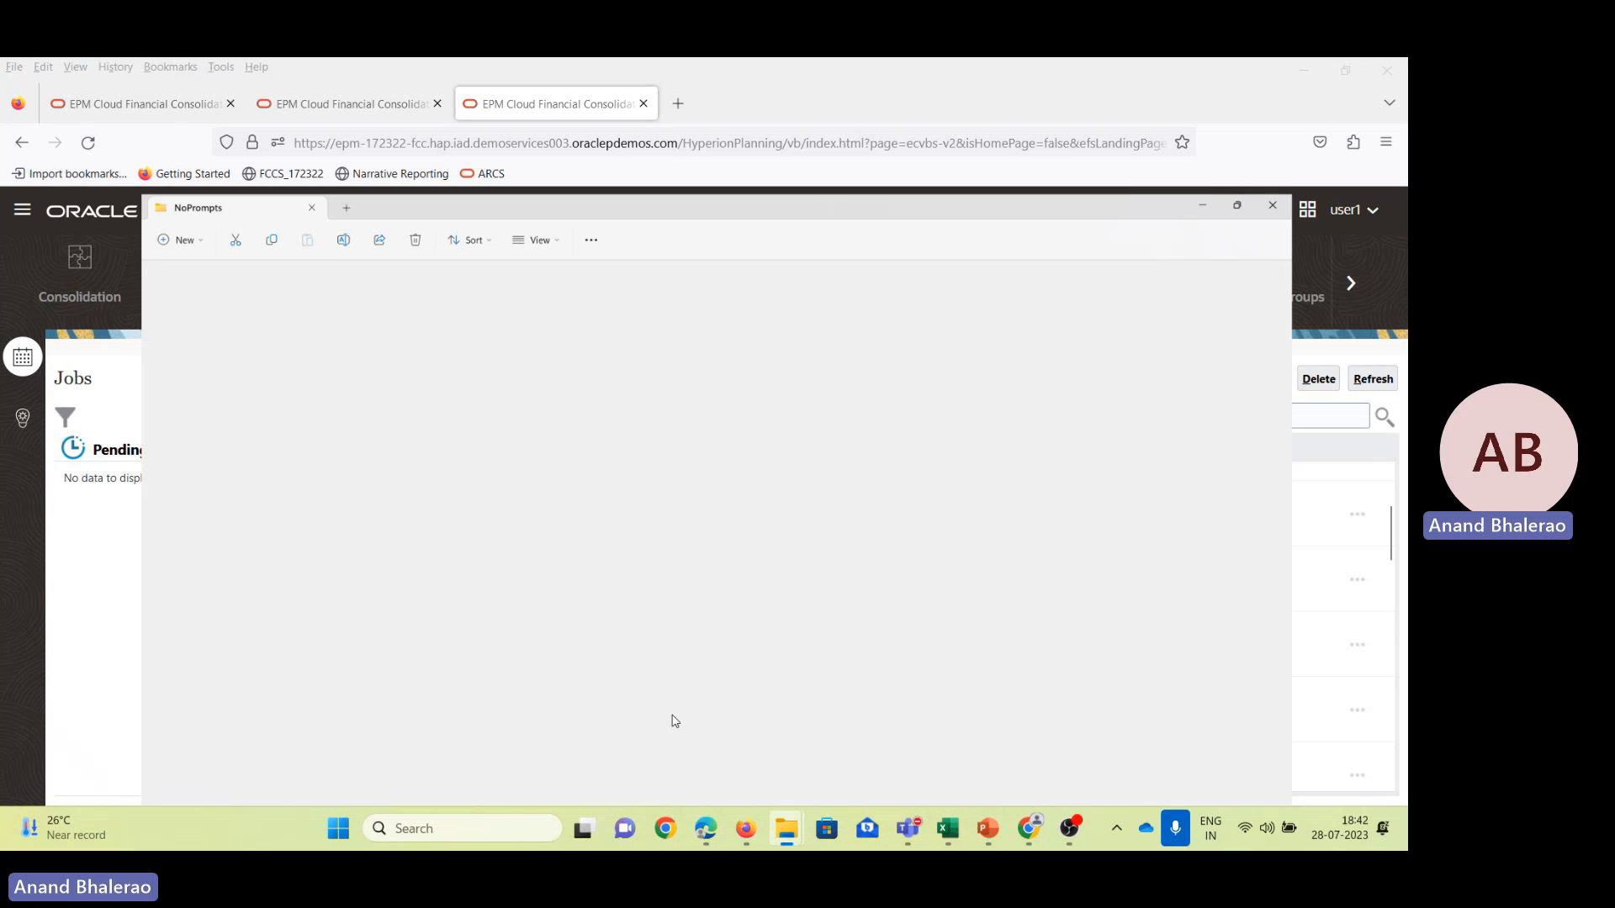
{"action": "right_click", "coordinate": [388, 402]}
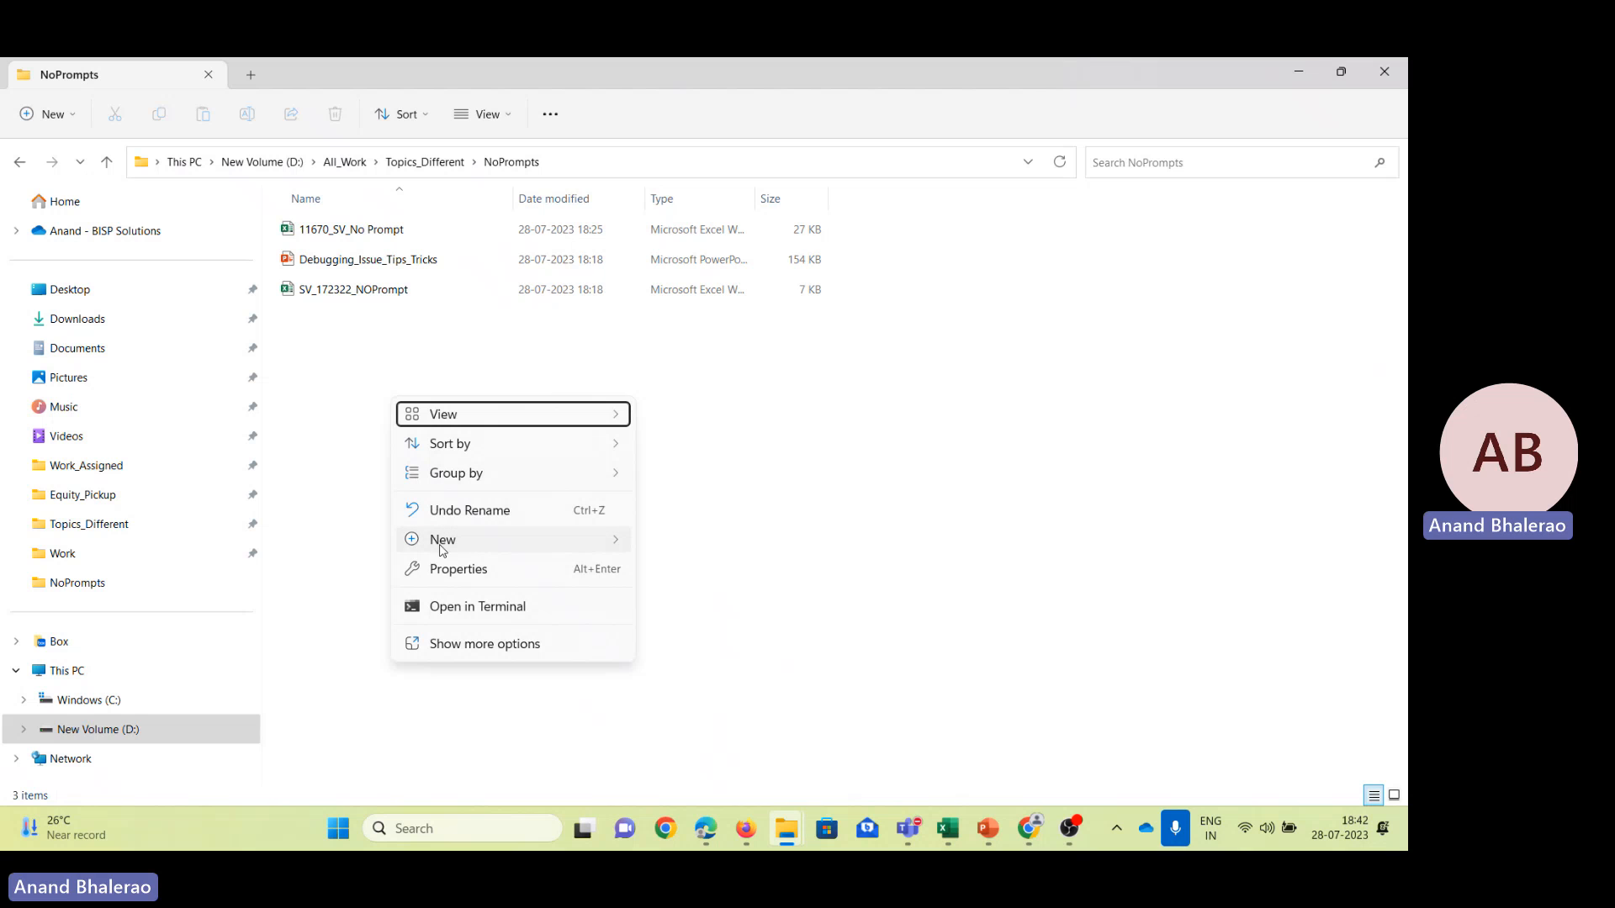
{"action": "mouse_move", "coordinate": [458, 547]}
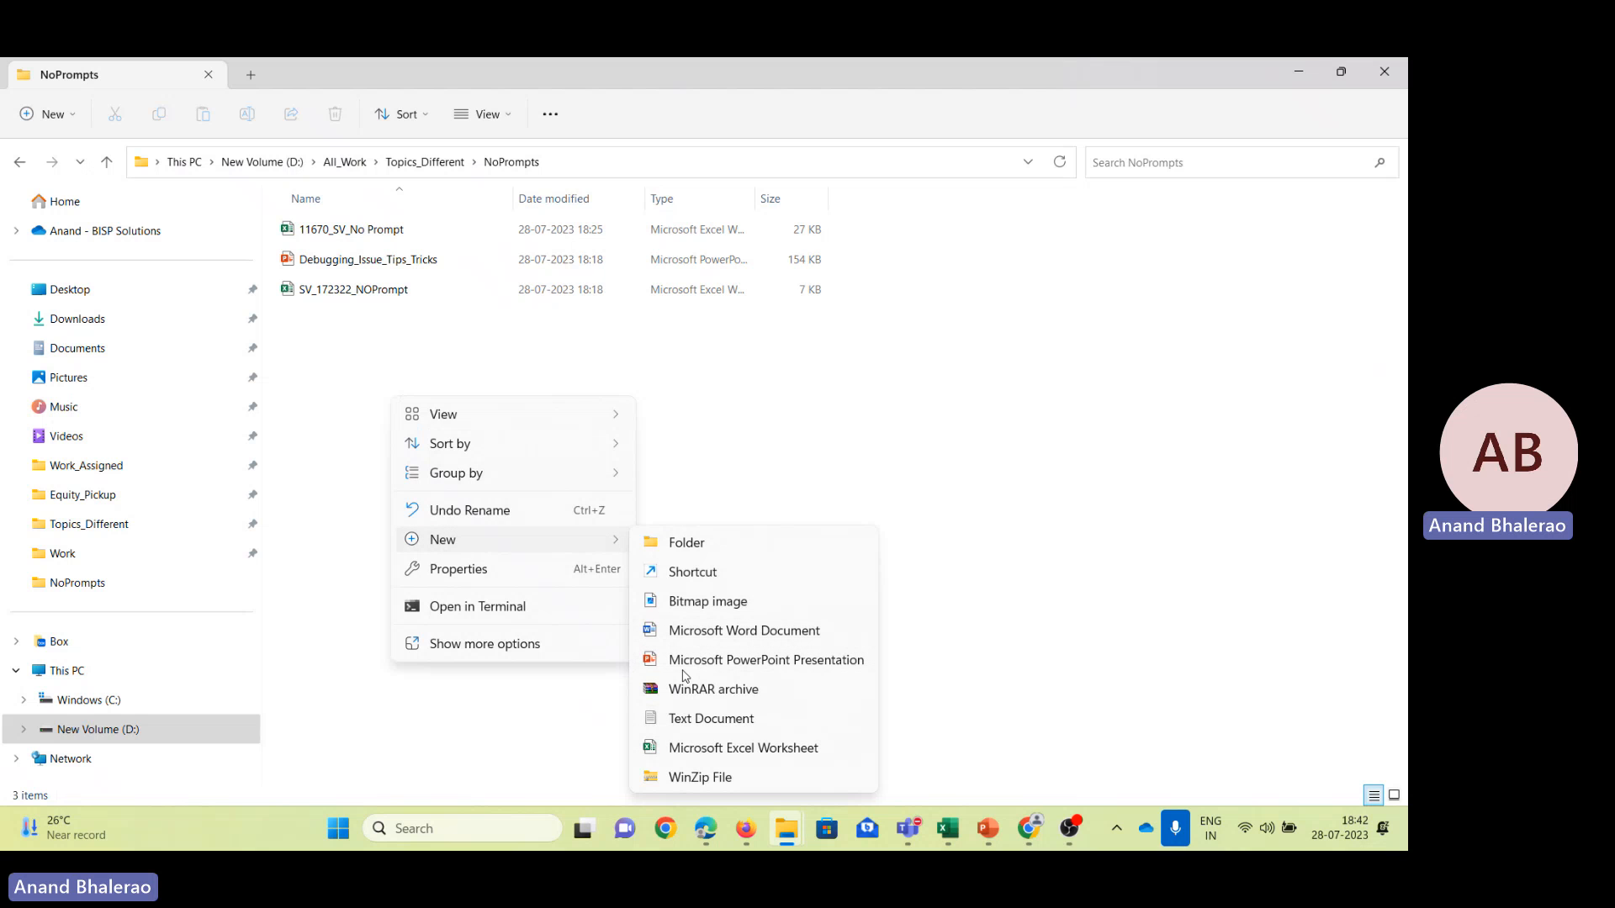
{"action": "left_click", "coordinate": [685, 638]}
{"action": "type", "text": "NO"}
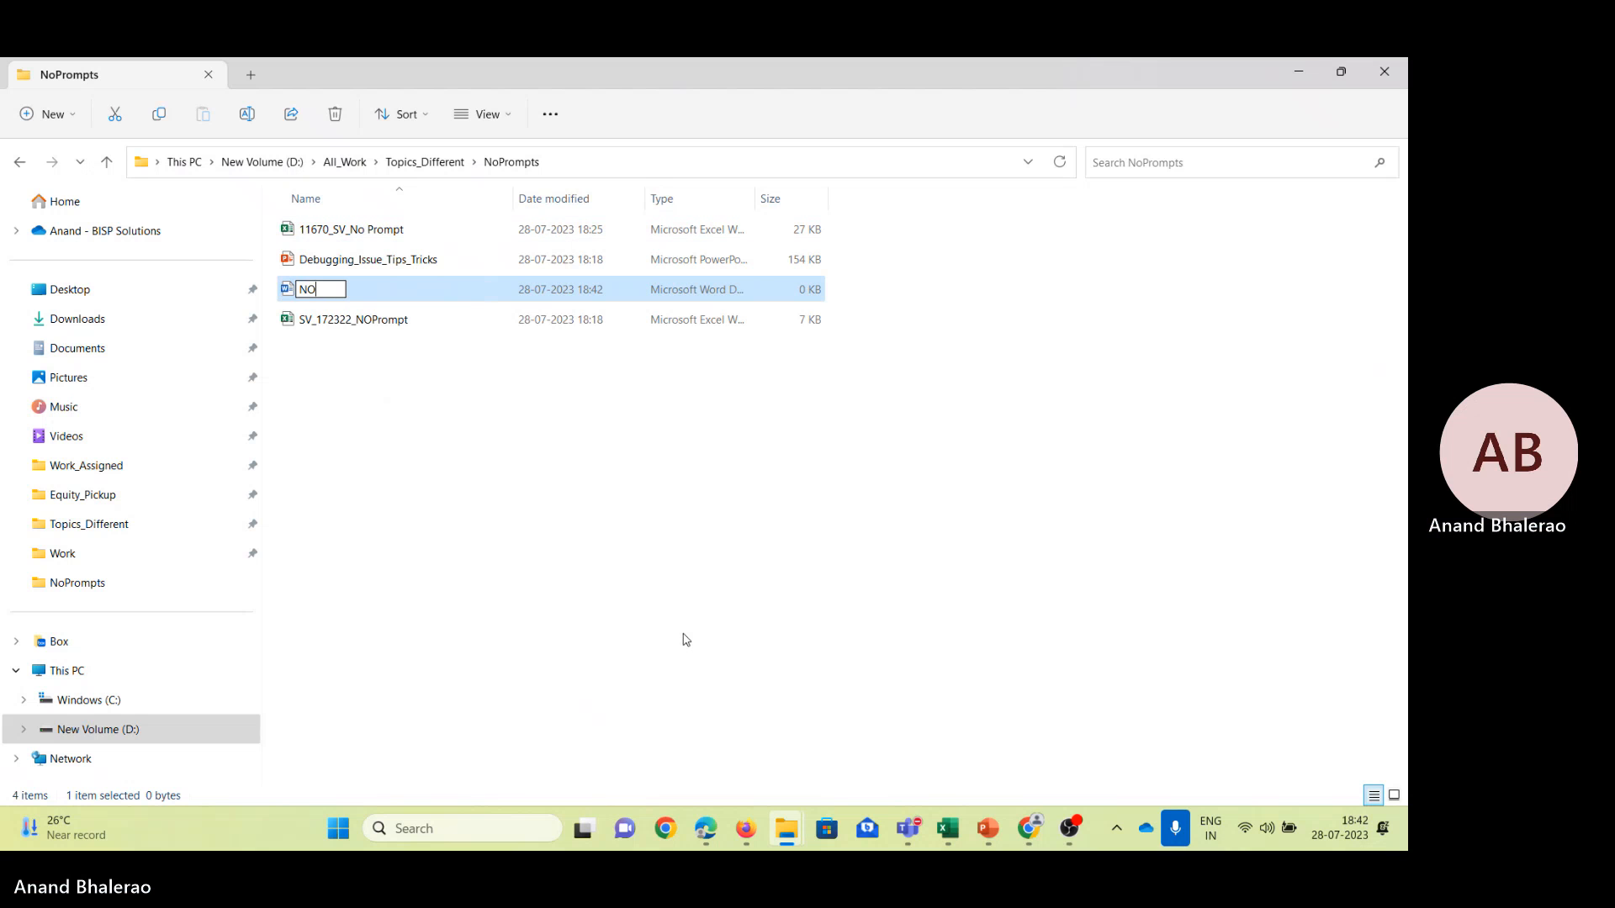
{"action": "key", "text": "BackSpace"}
{"action": "type", "text": "oProm"}
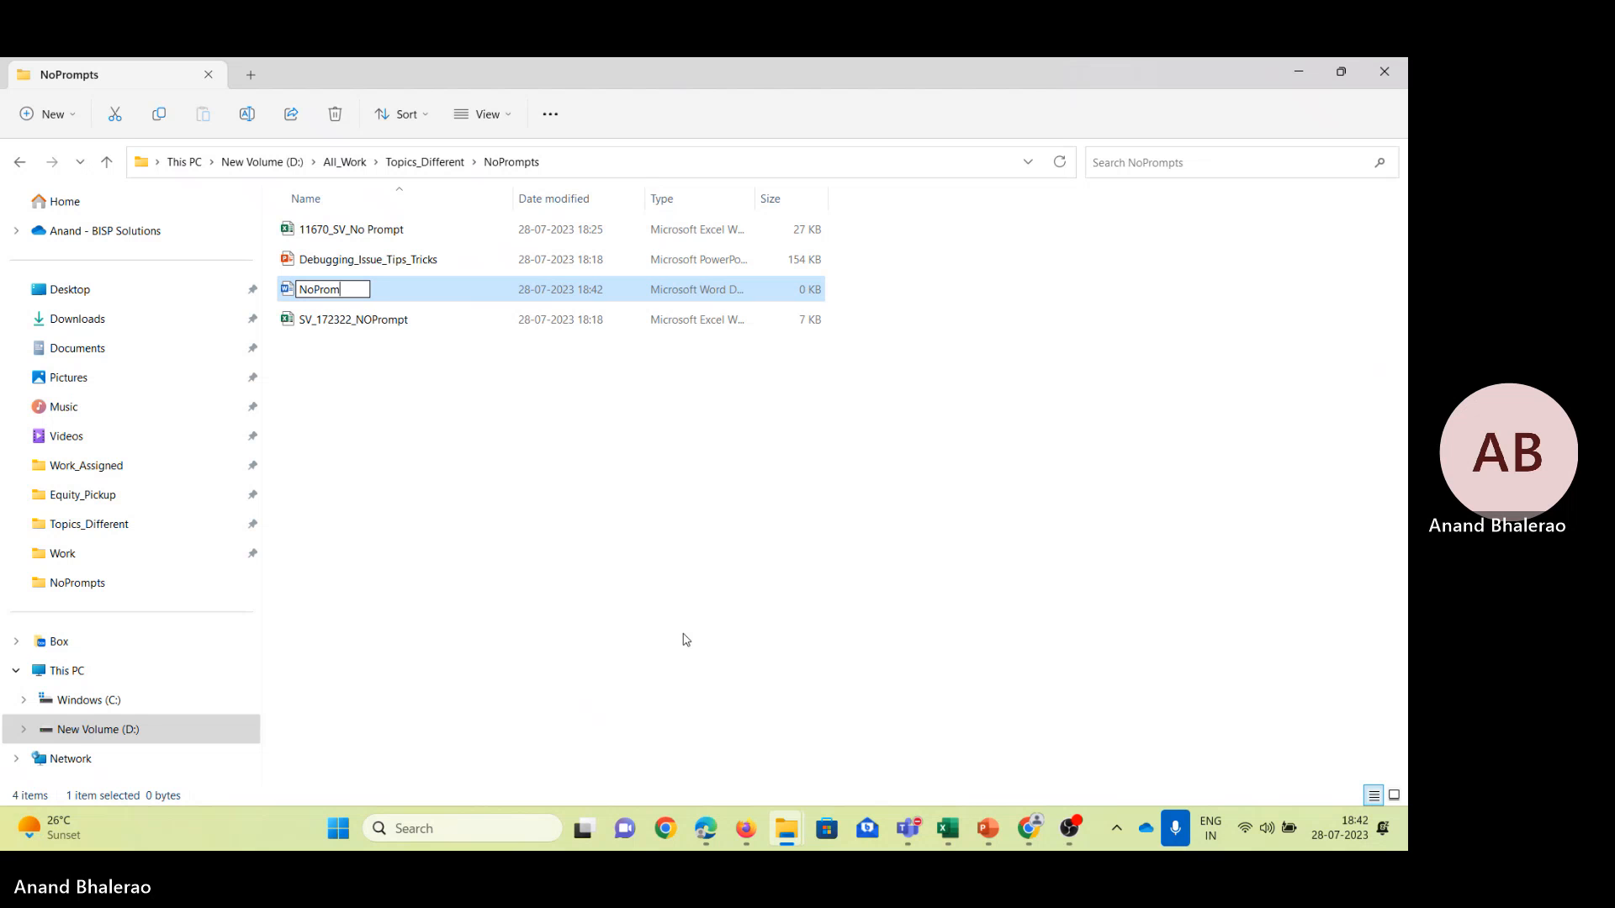
{"action": "type", "text": "pt"}
{"action": "key", "text": "Return"}
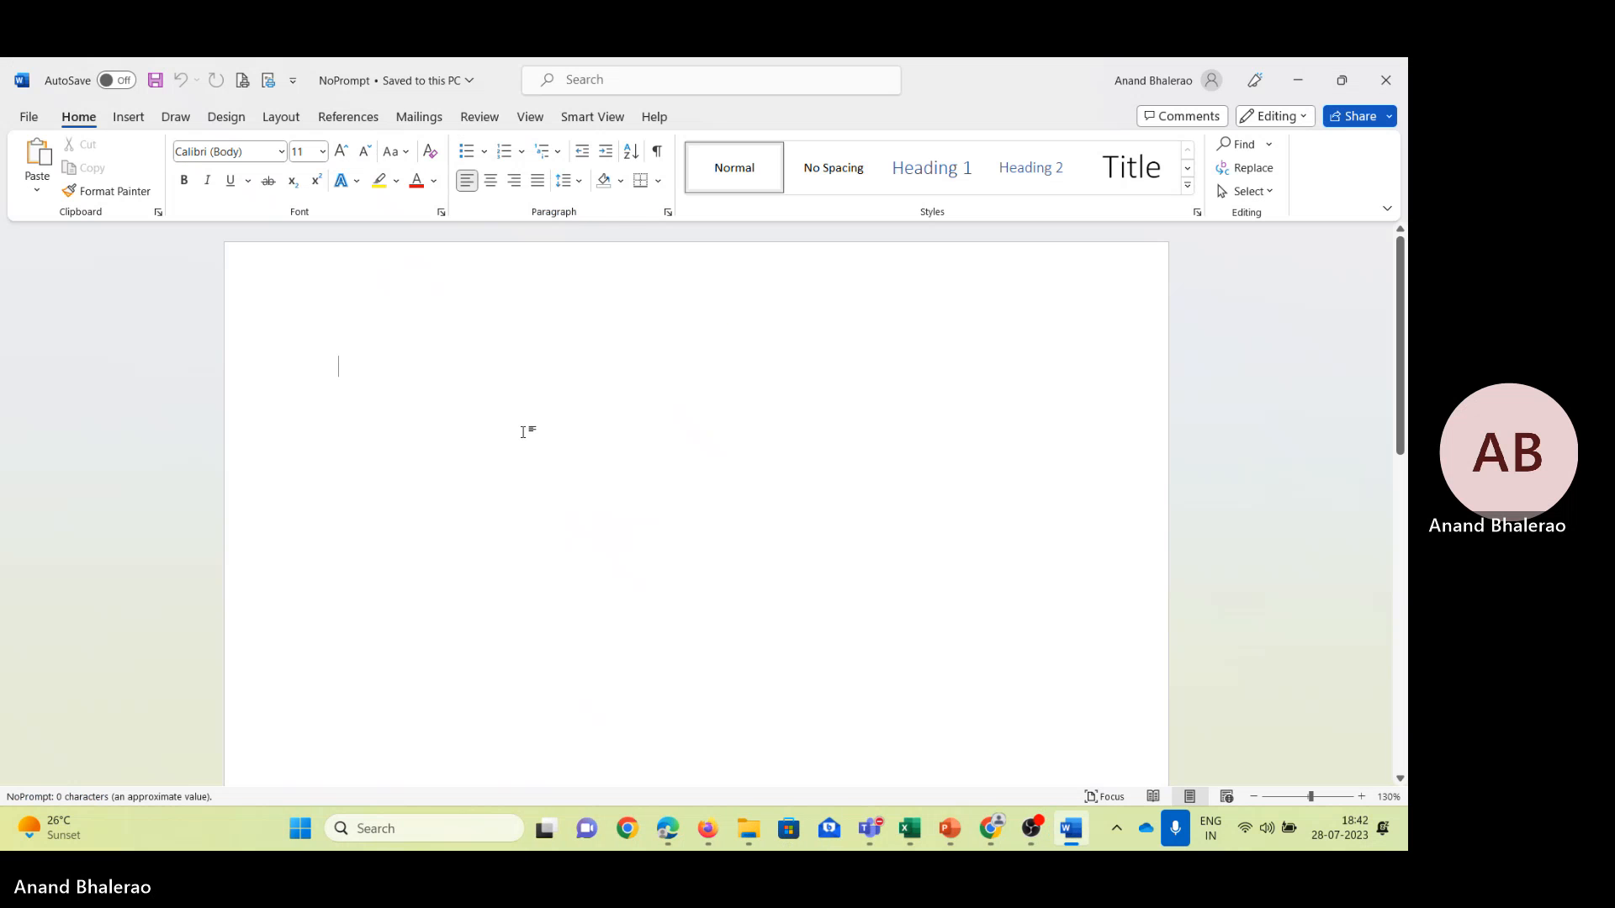
Switch back to Firefox and capture a screenshot of the Recent Activity list showing the Enable Consolidation and Translation with No Prompts job.
{"action": "key", "text": "alt+Tab"}
{"action": "key", "text": "alt+Tab"}
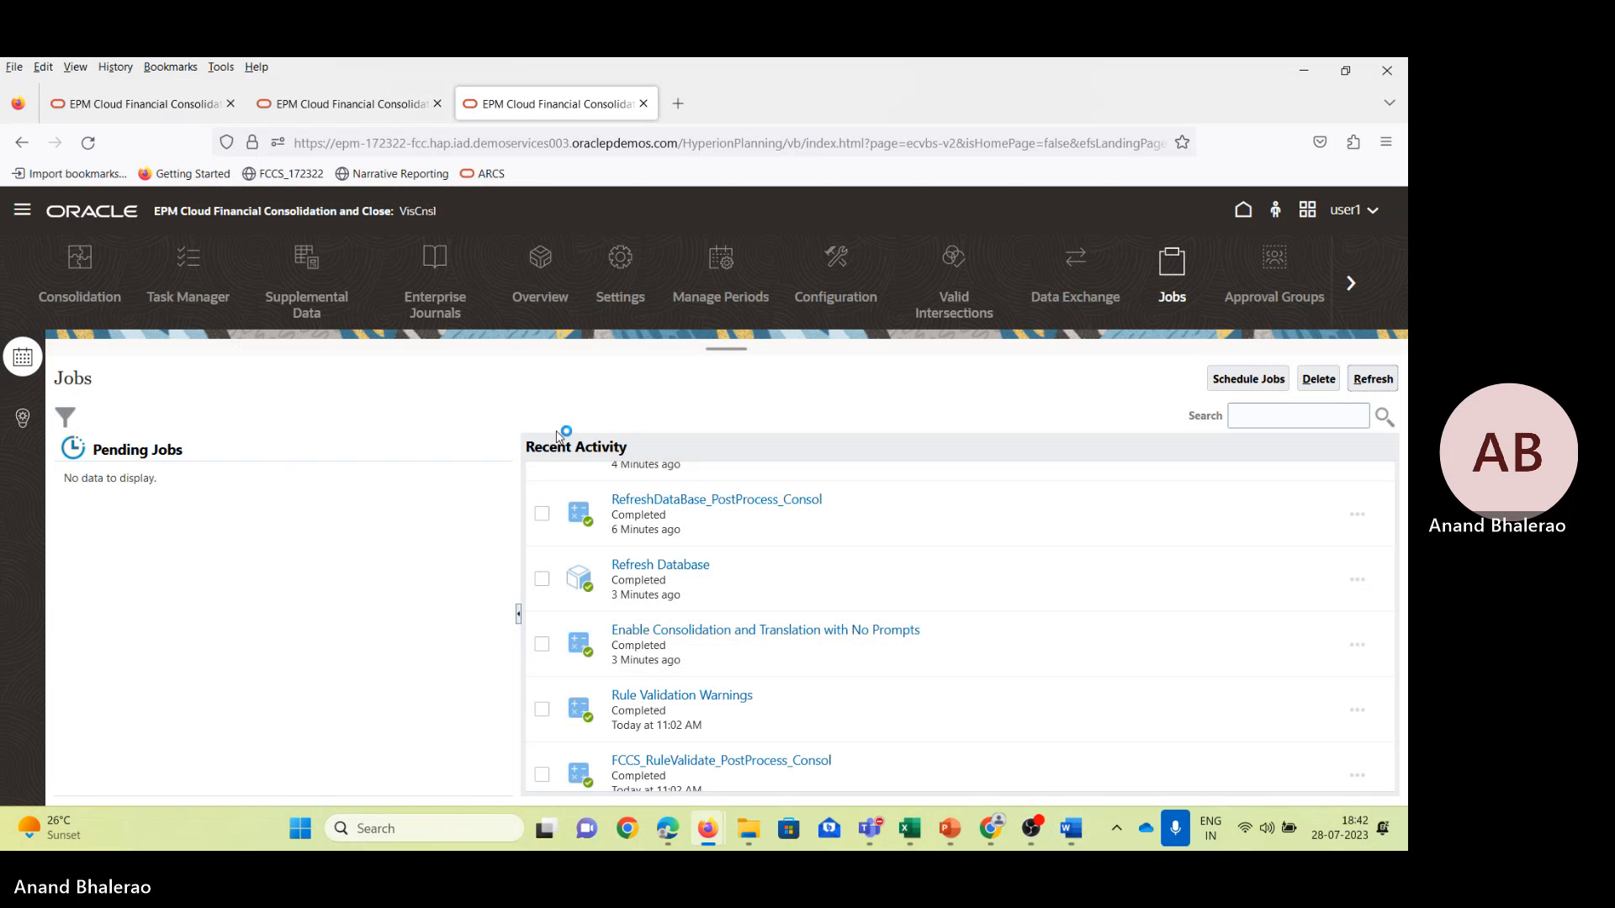
{"action": "scroll", "coordinate": [1084, 662], "scroll_direction": "down", "scroll_amount": 2}
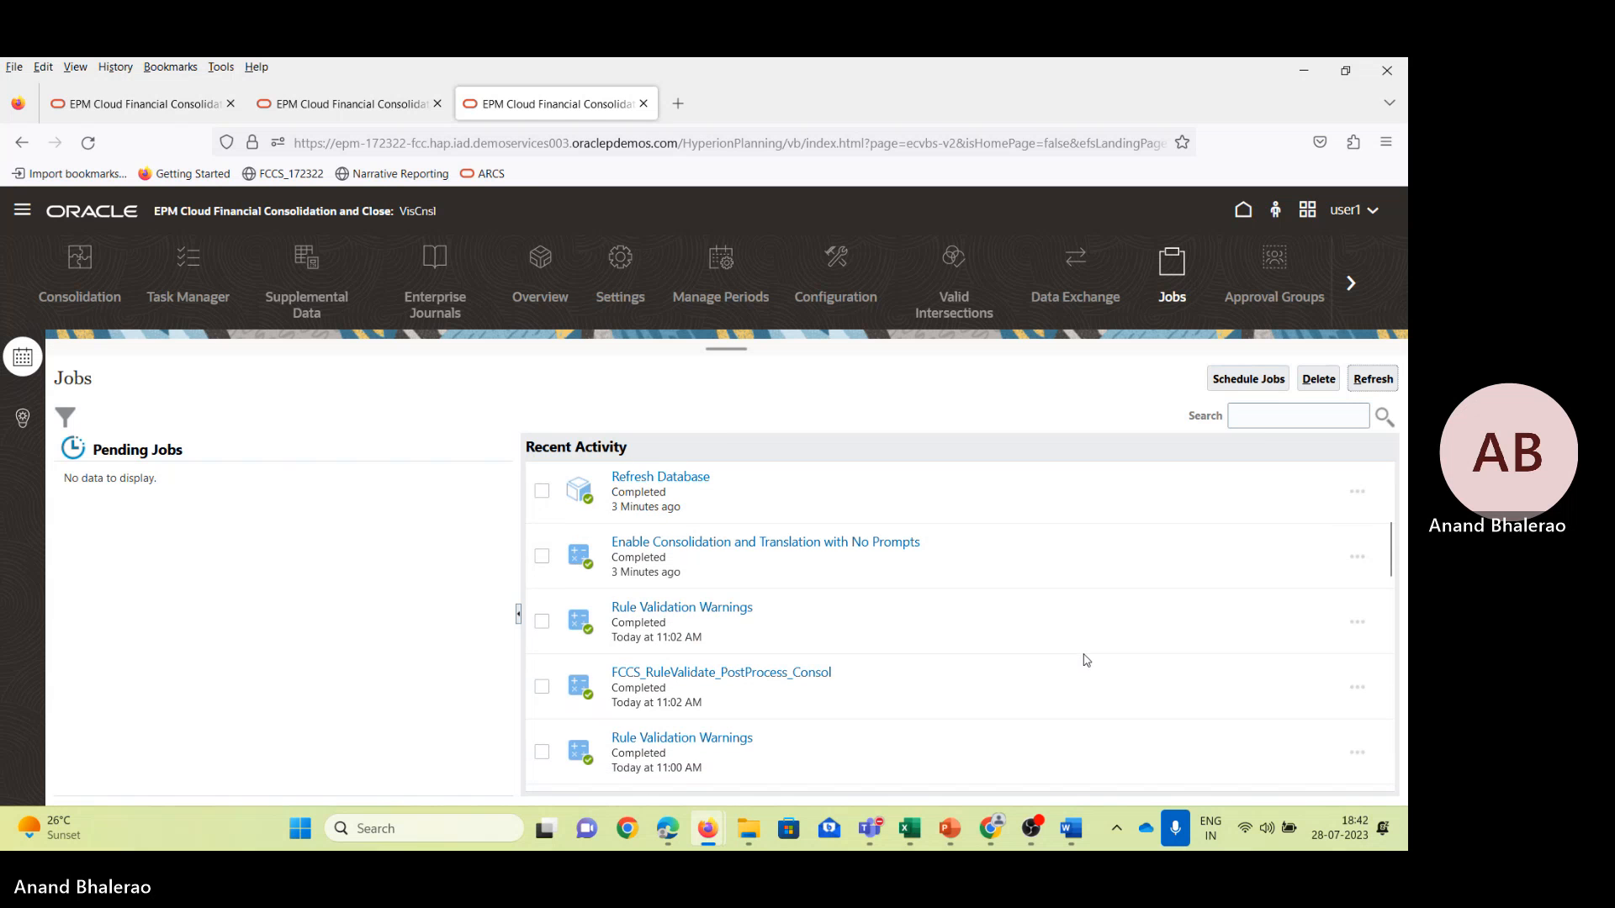
{"action": "key", "text": "super+shift+s"}
{"action": "left_click_drag", "start_coordinate": [418, 402], "coordinate": [1359, 759]}
{"action": "key", "text": "super+shift+s"}
{"action": "left_click_drag", "start_coordinate": [431, 341], "coordinate": [1387, 769]}
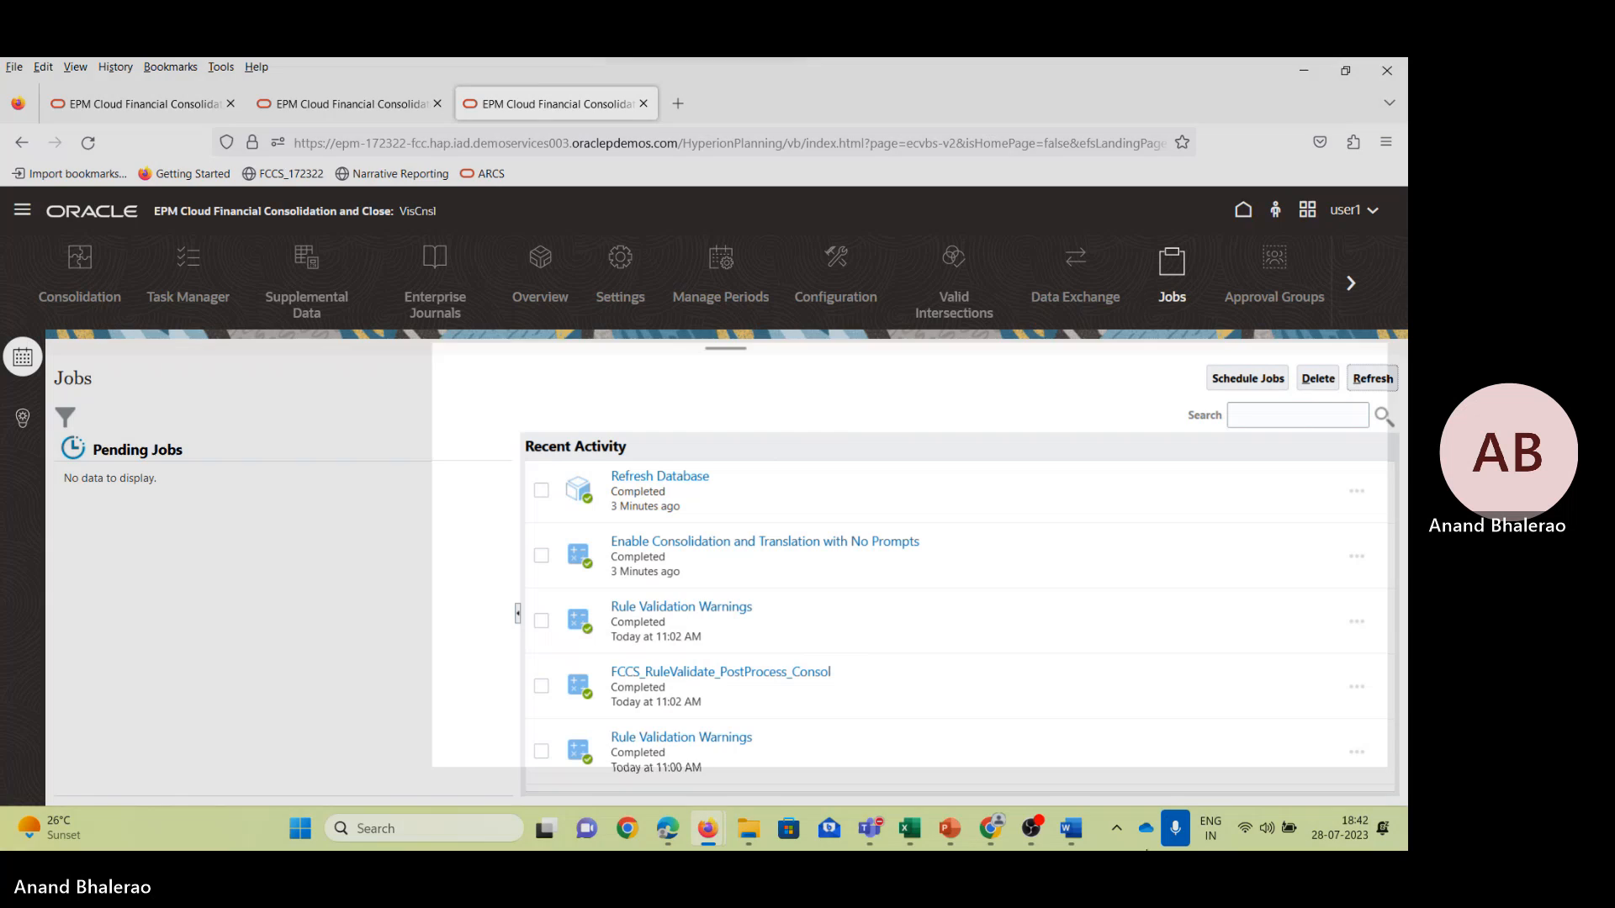
Switch to Word and paste the Recent Activity screenshot into the NoPrompt document.
{"action": "left_click", "coordinate": [1117, 831]}
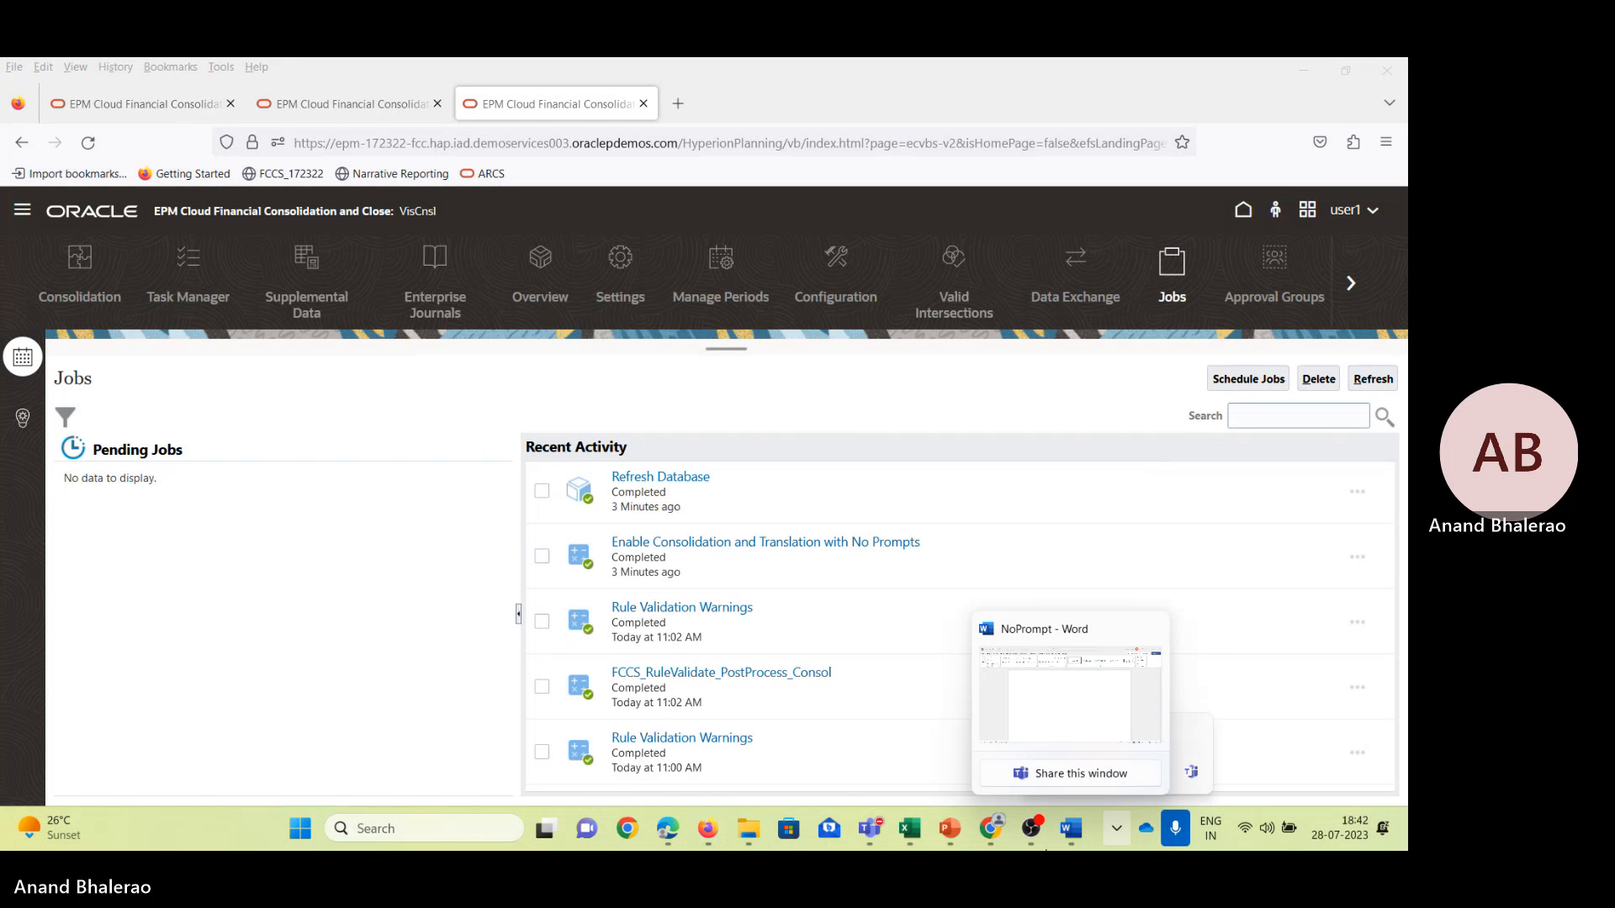
{"action": "key", "text": "alt+Tab"}
{"action": "key", "text": "Tab"}
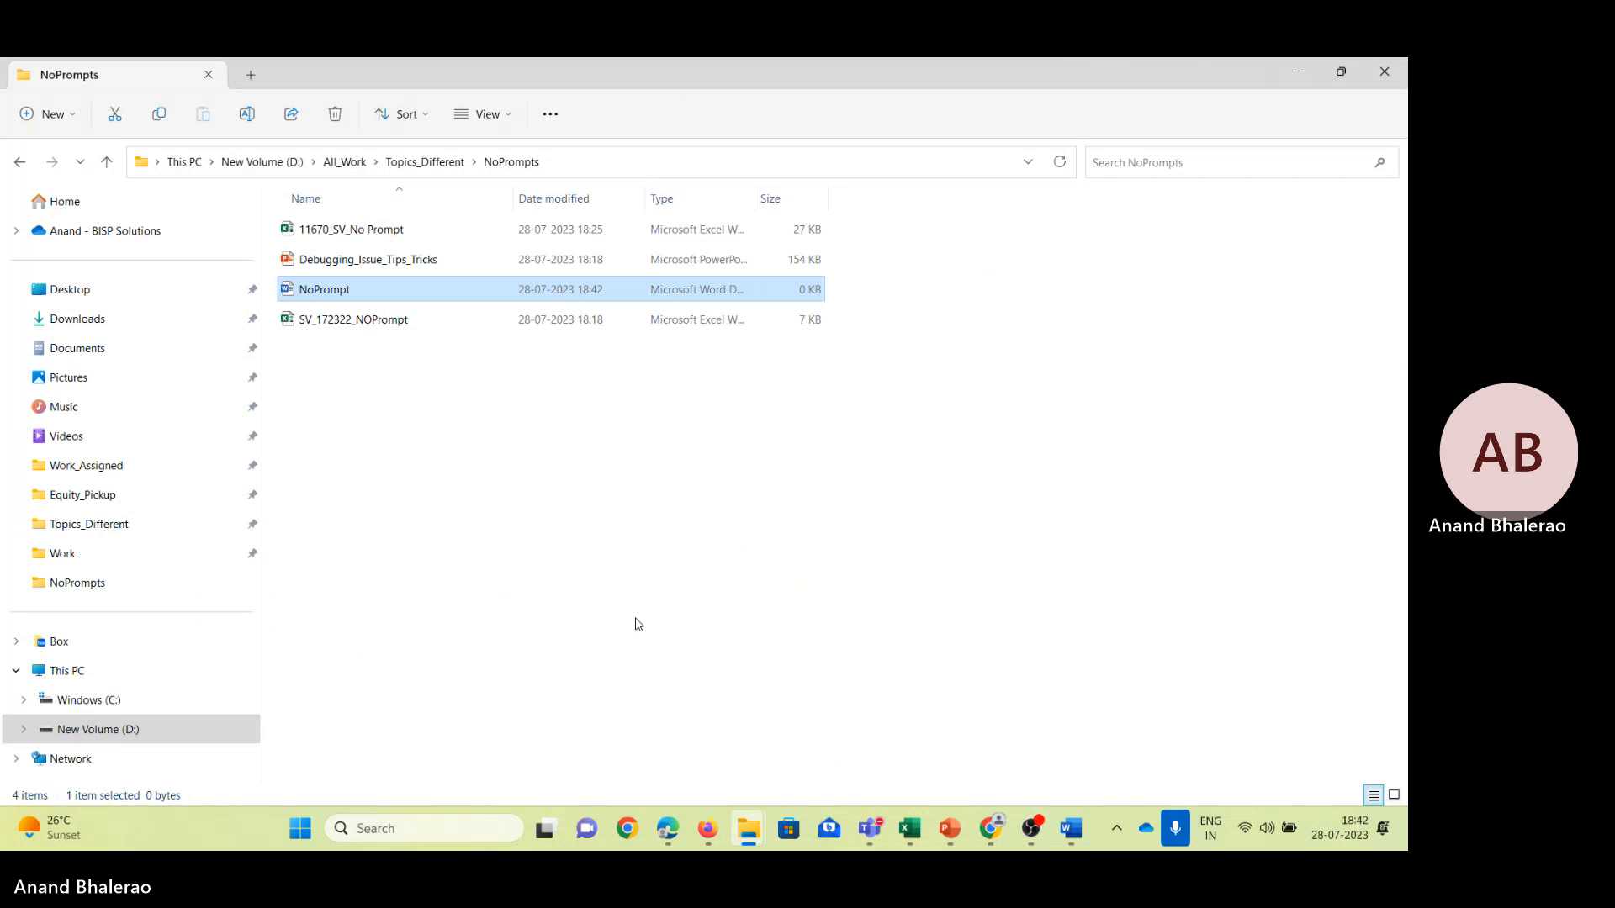
{"action": "left_click", "coordinate": [1066, 829]}
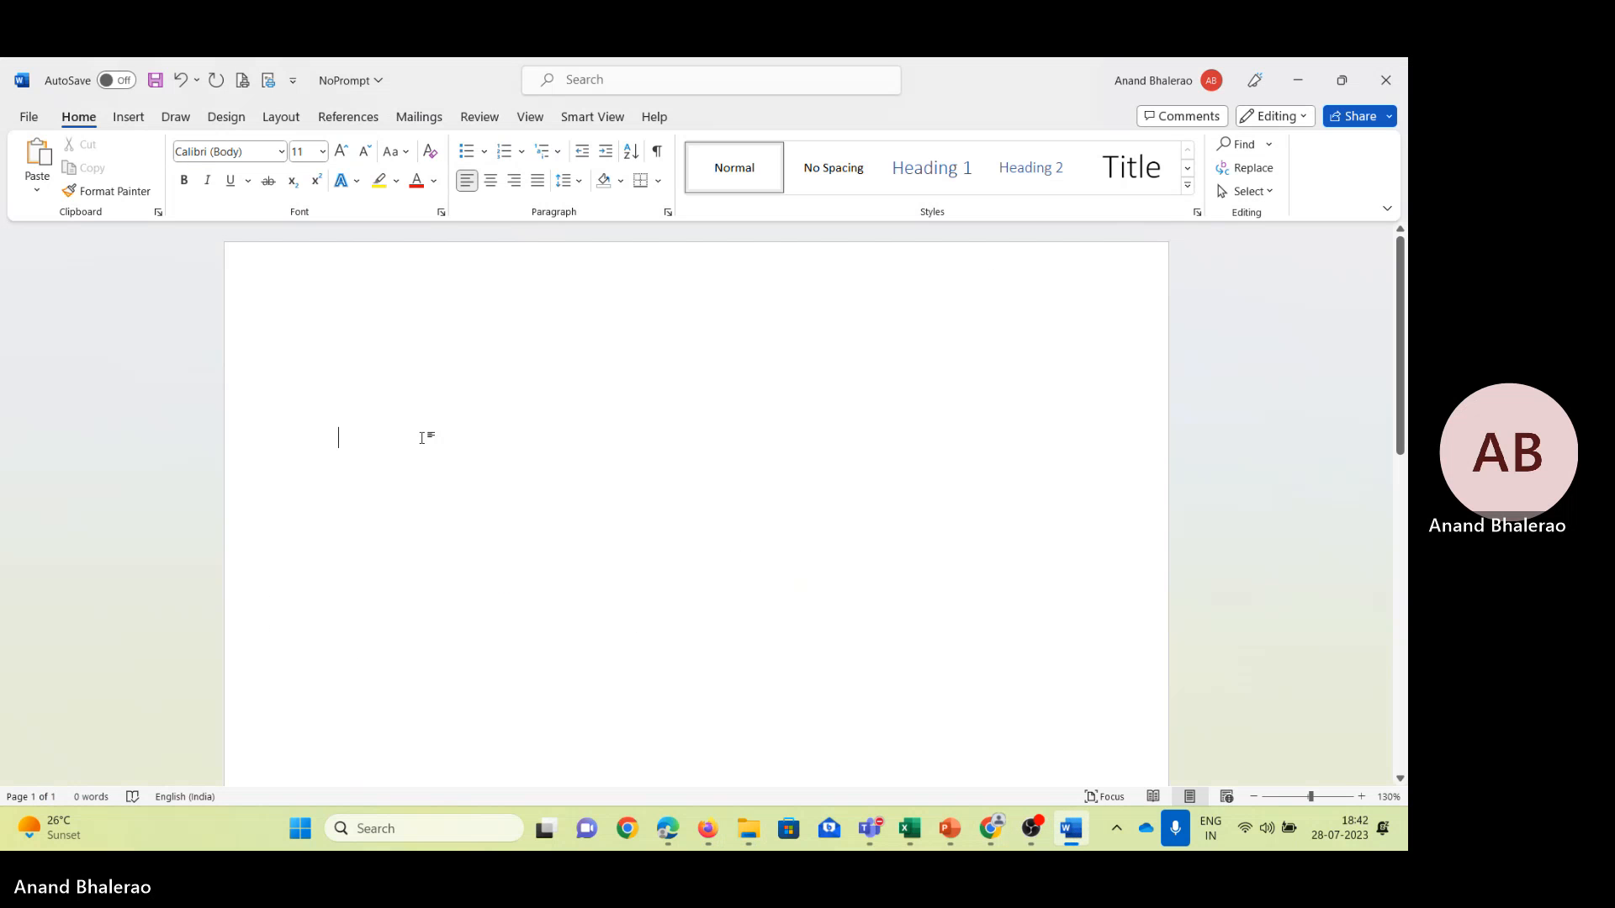
{"action": "key", "text": "ctrl+v"}
{"action": "left_click", "coordinate": [584, 598]}
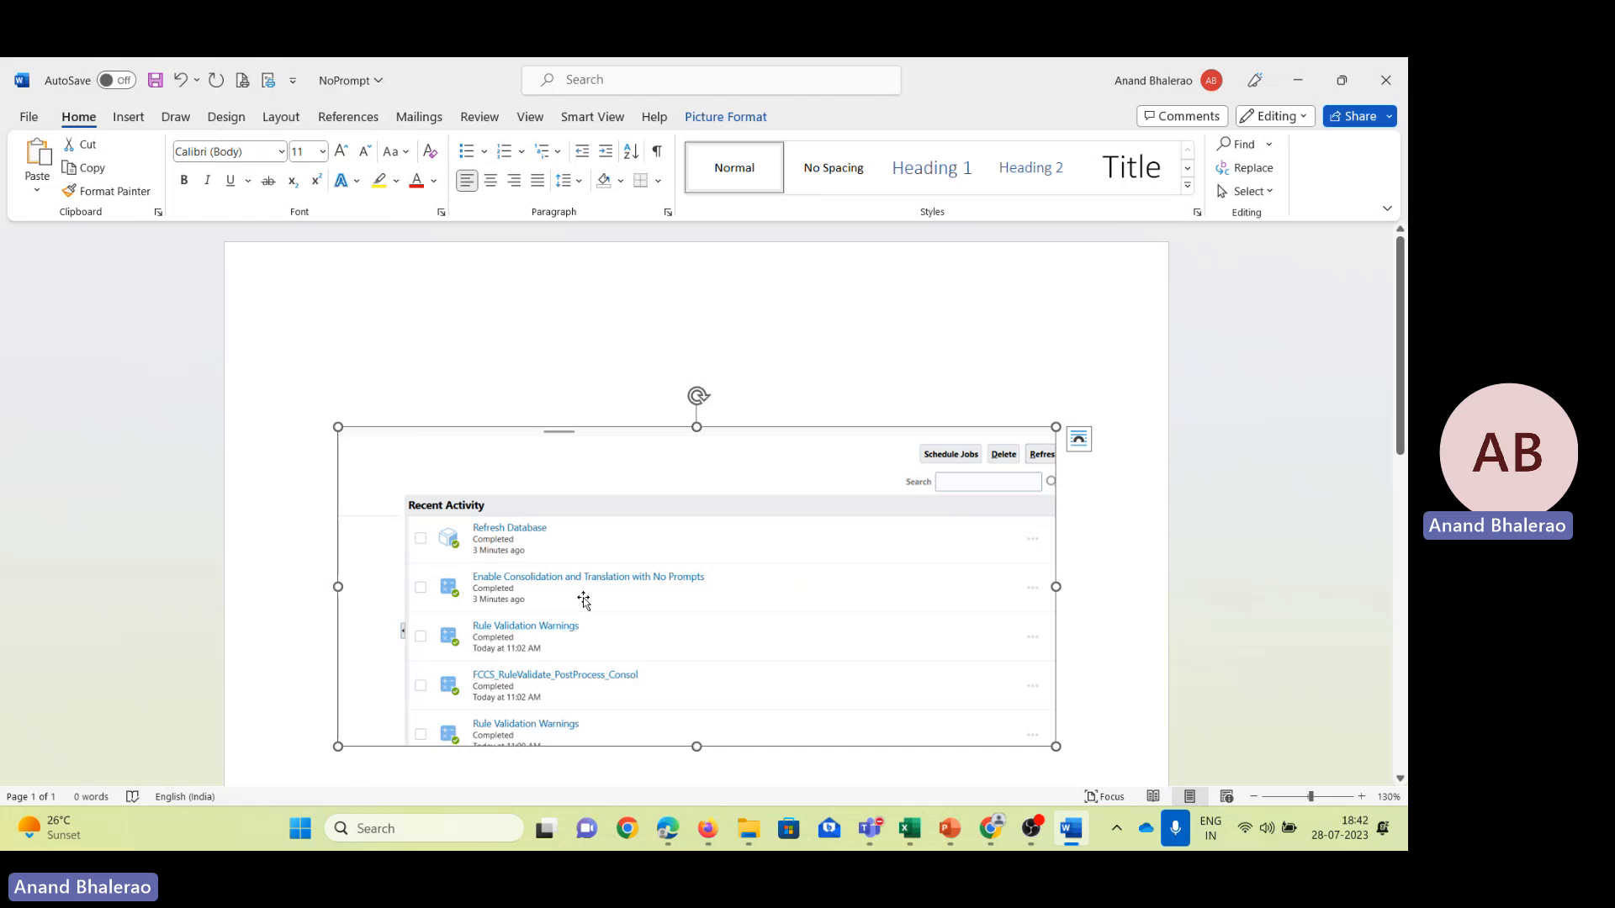
Switch from the Word document back to the Jobs page in Firefox.
{"action": "key", "text": "alt+Tab"}
{"action": "mouse_move", "coordinate": [1071, 833]}
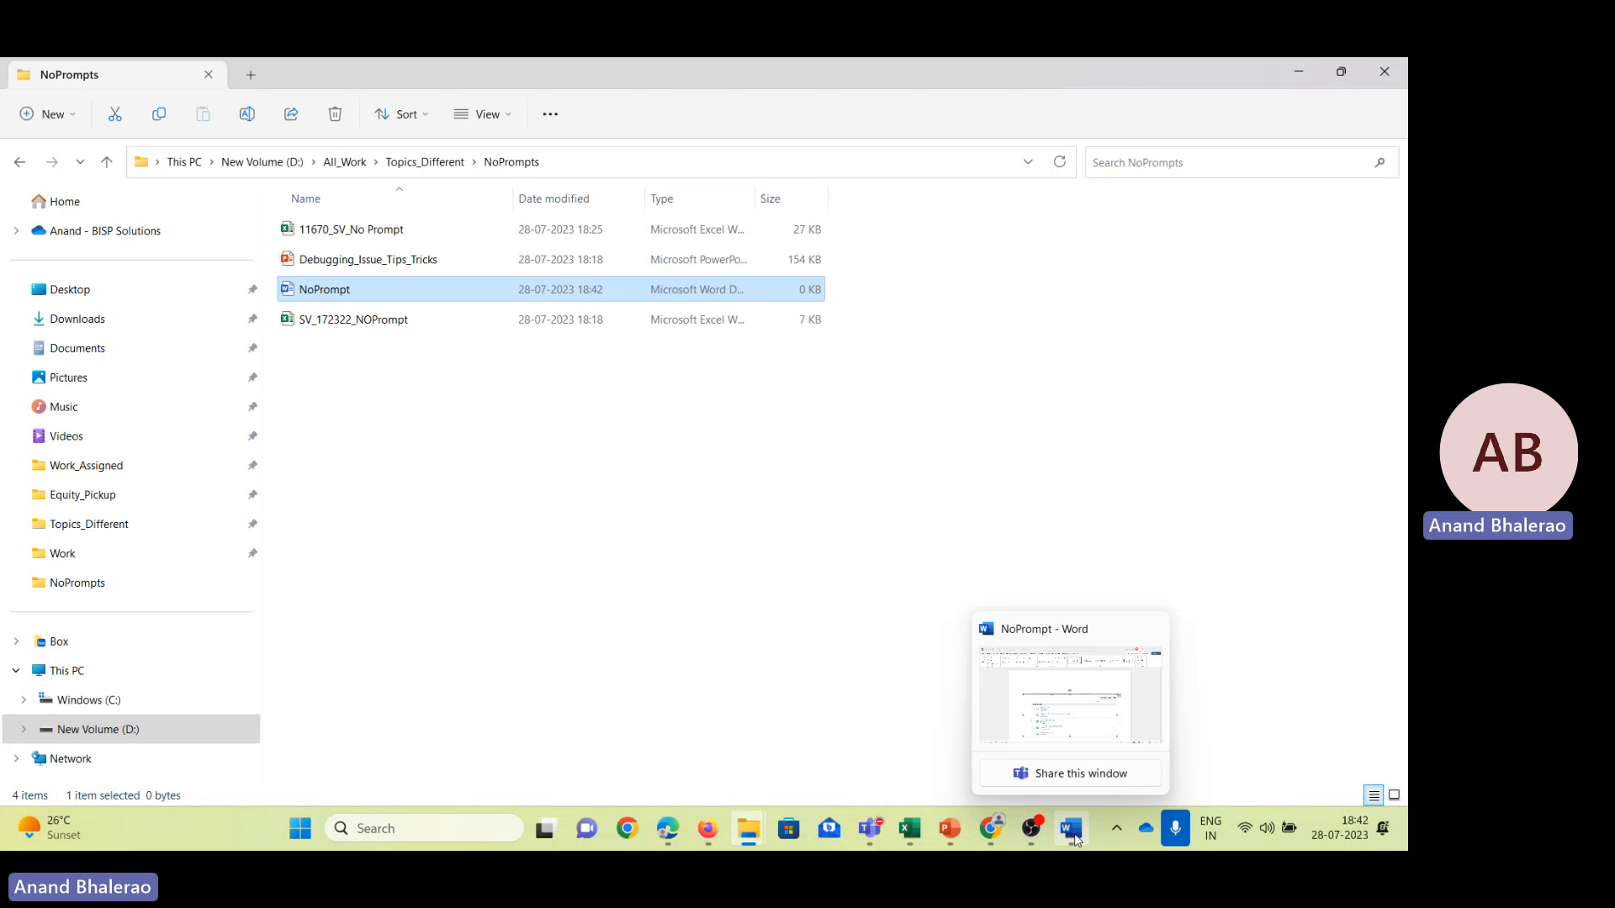
{"action": "left_click", "coordinate": [1058, 703]}
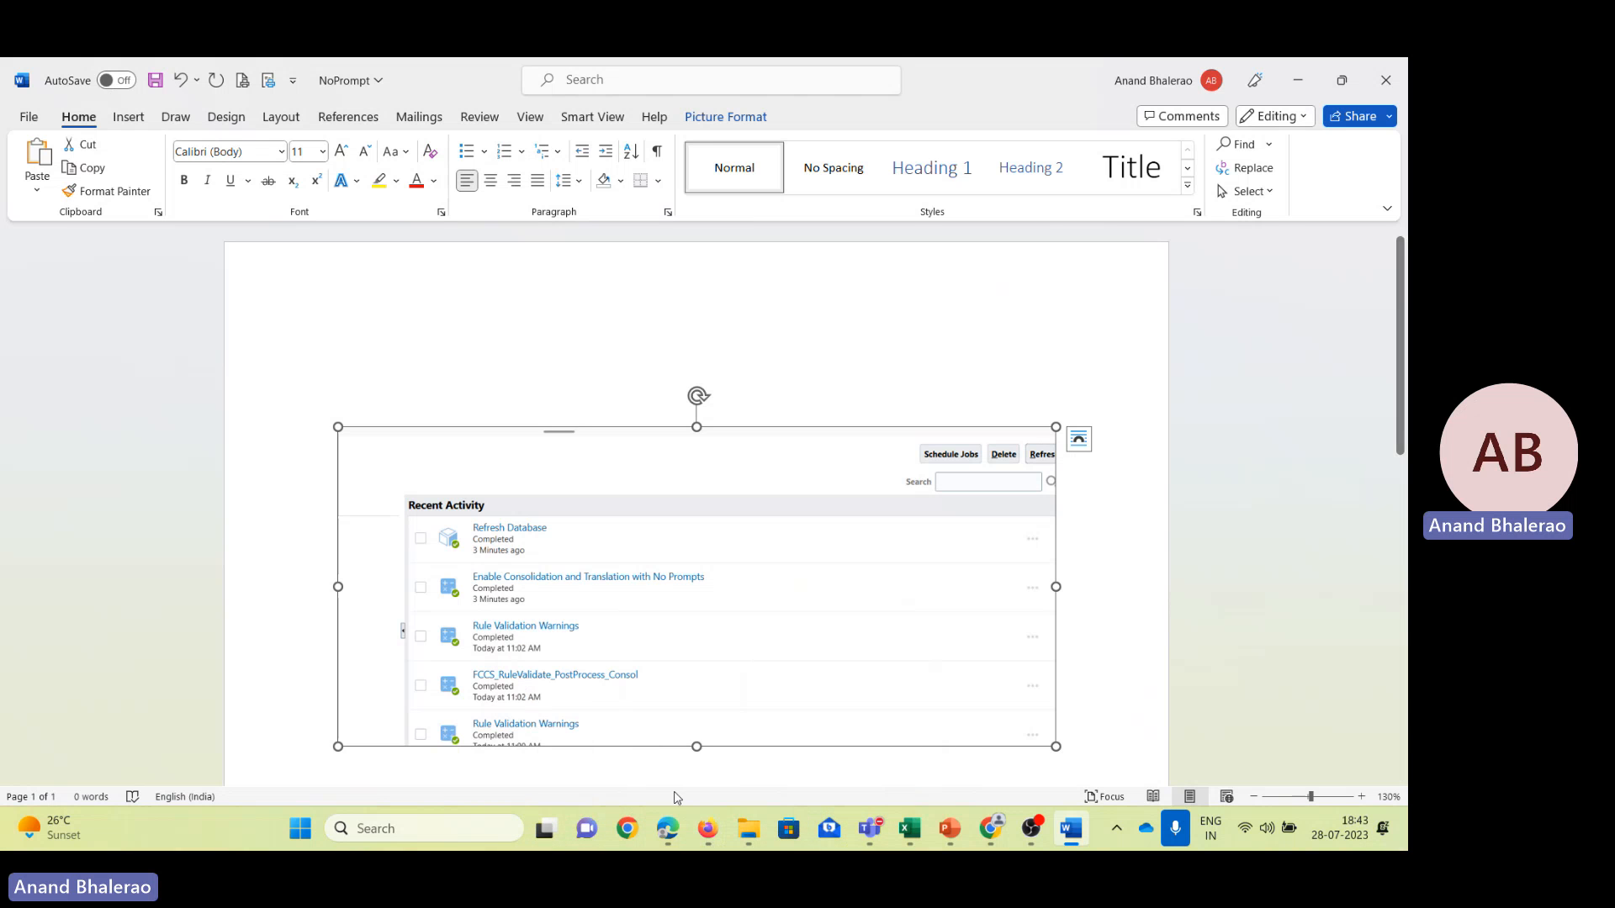
{"action": "mouse_move", "coordinate": [707, 828]}
{"action": "left_click", "coordinate": [621, 709]}
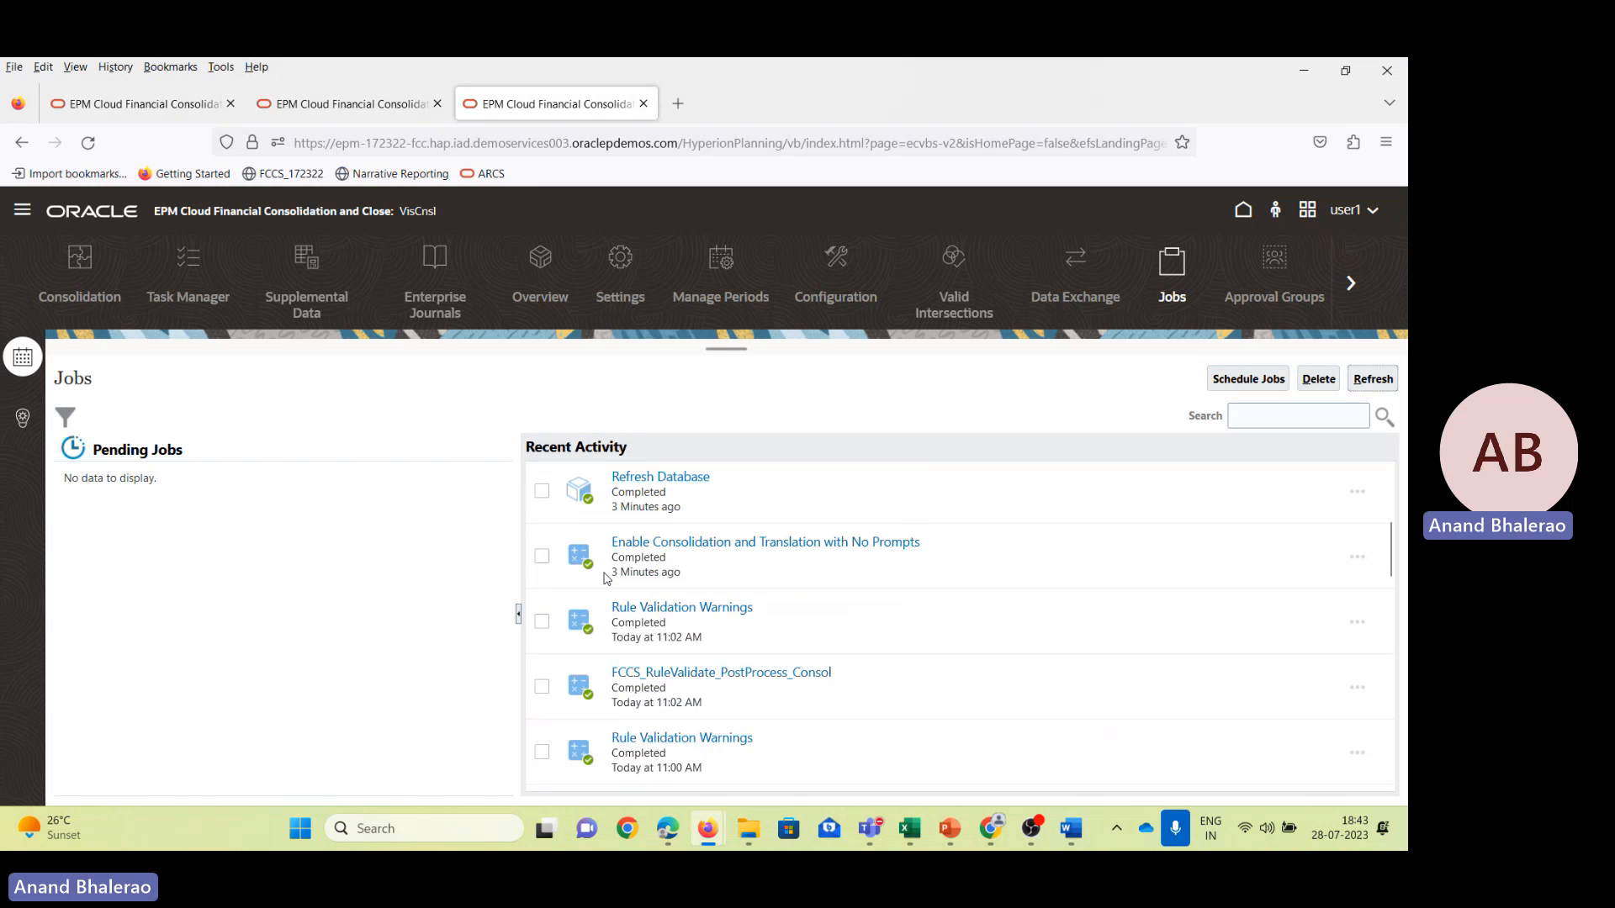
Open the NoPrompt_Consol_Test form for editing and show the row and column grid of its layout.
{"action": "scroll", "coordinate": [606, 578], "scroll_direction": "up", "scroll_amount": 5}
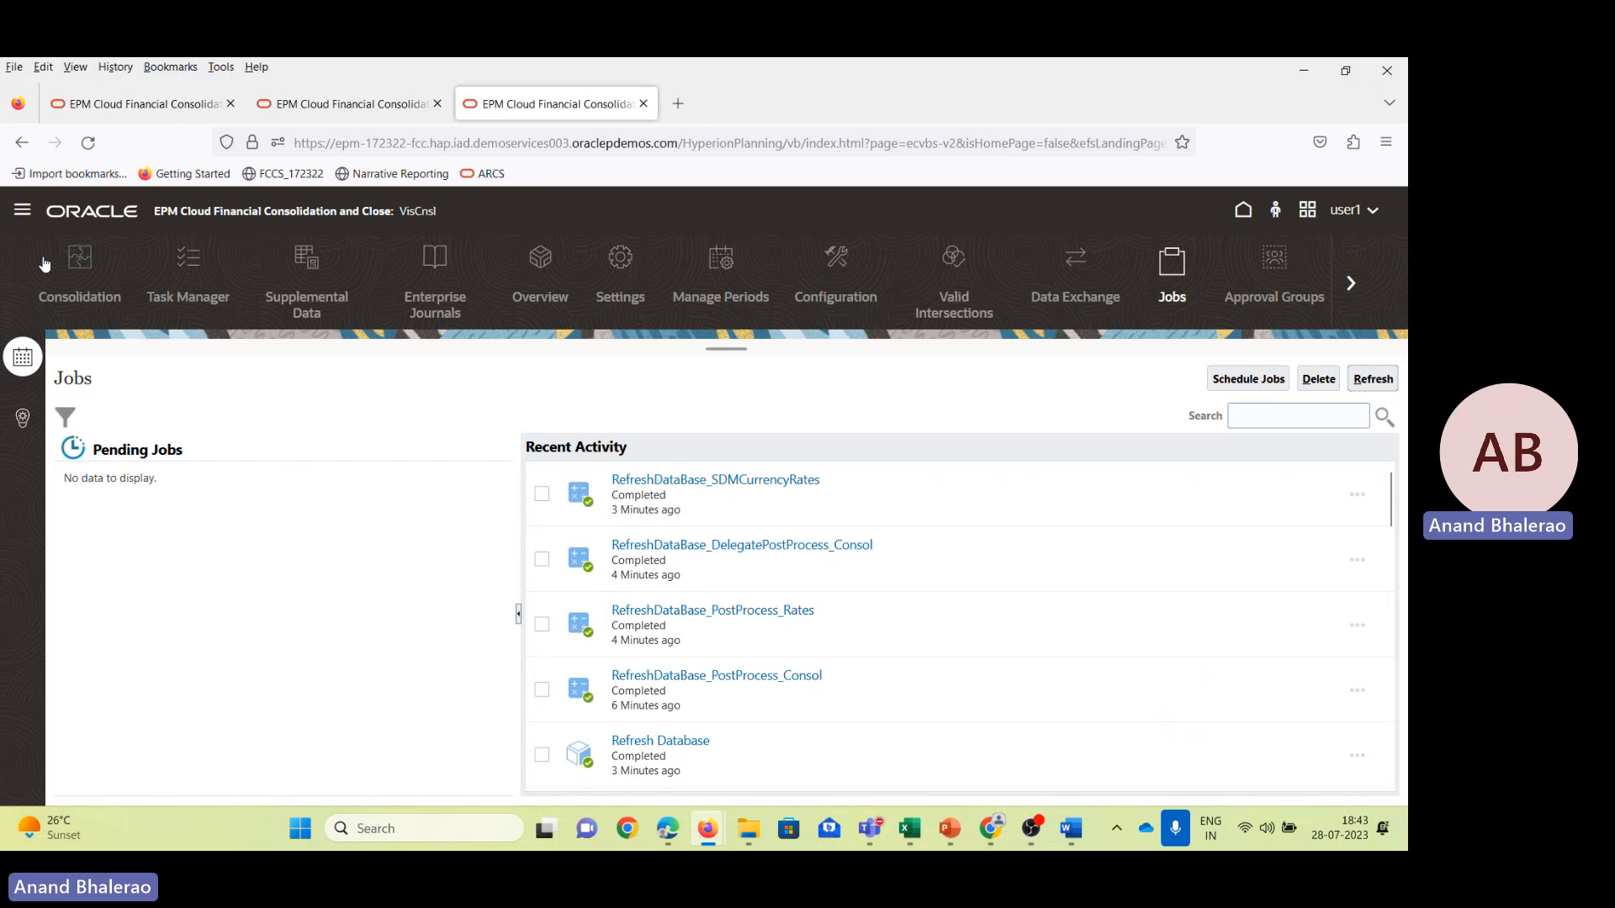
{"action": "left_click", "coordinate": [22, 209]}
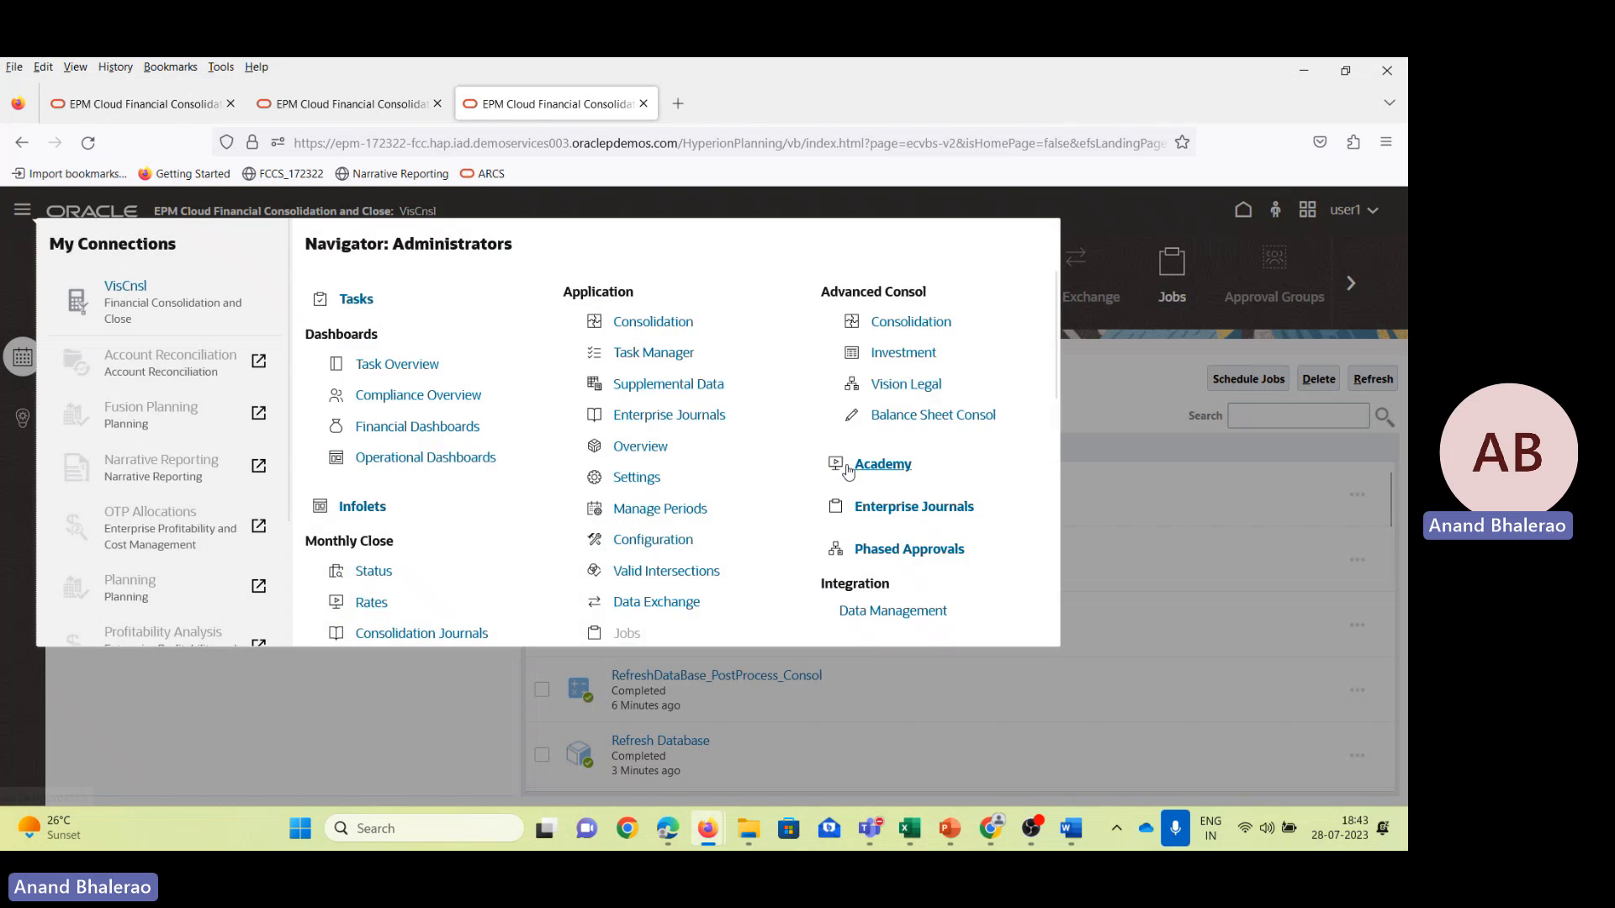
{"action": "scroll", "coordinate": [848, 471], "scroll_direction": "down", "scroll_amount": 3}
{"action": "left_click", "coordinate": [858, 557]}
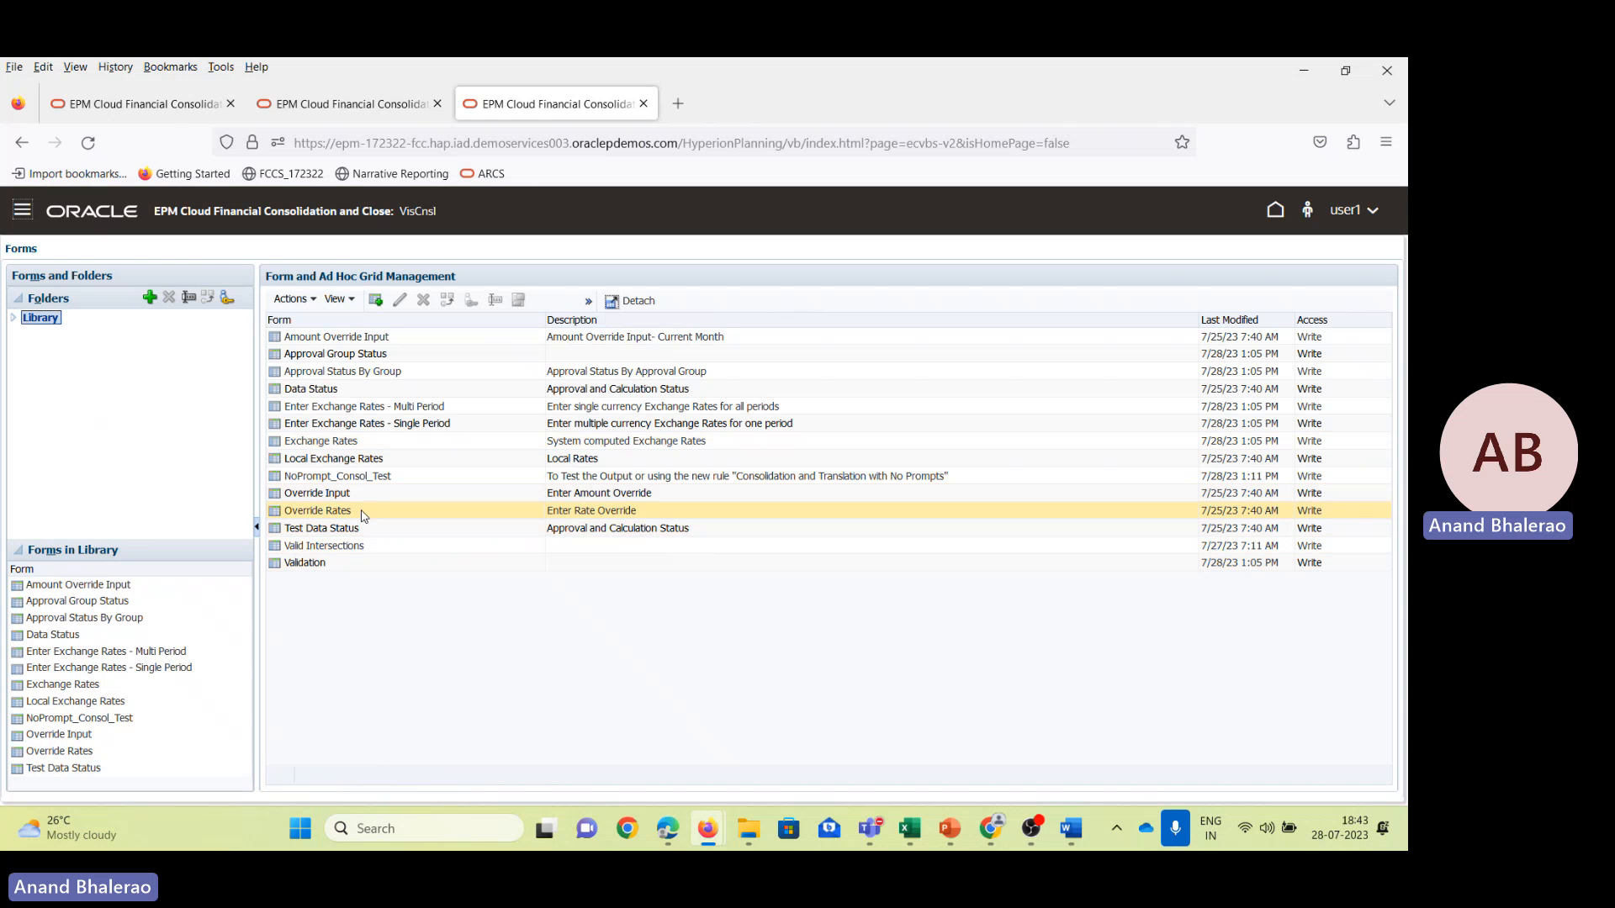
{"action": "left_click", "coordinate": [416, 476]}
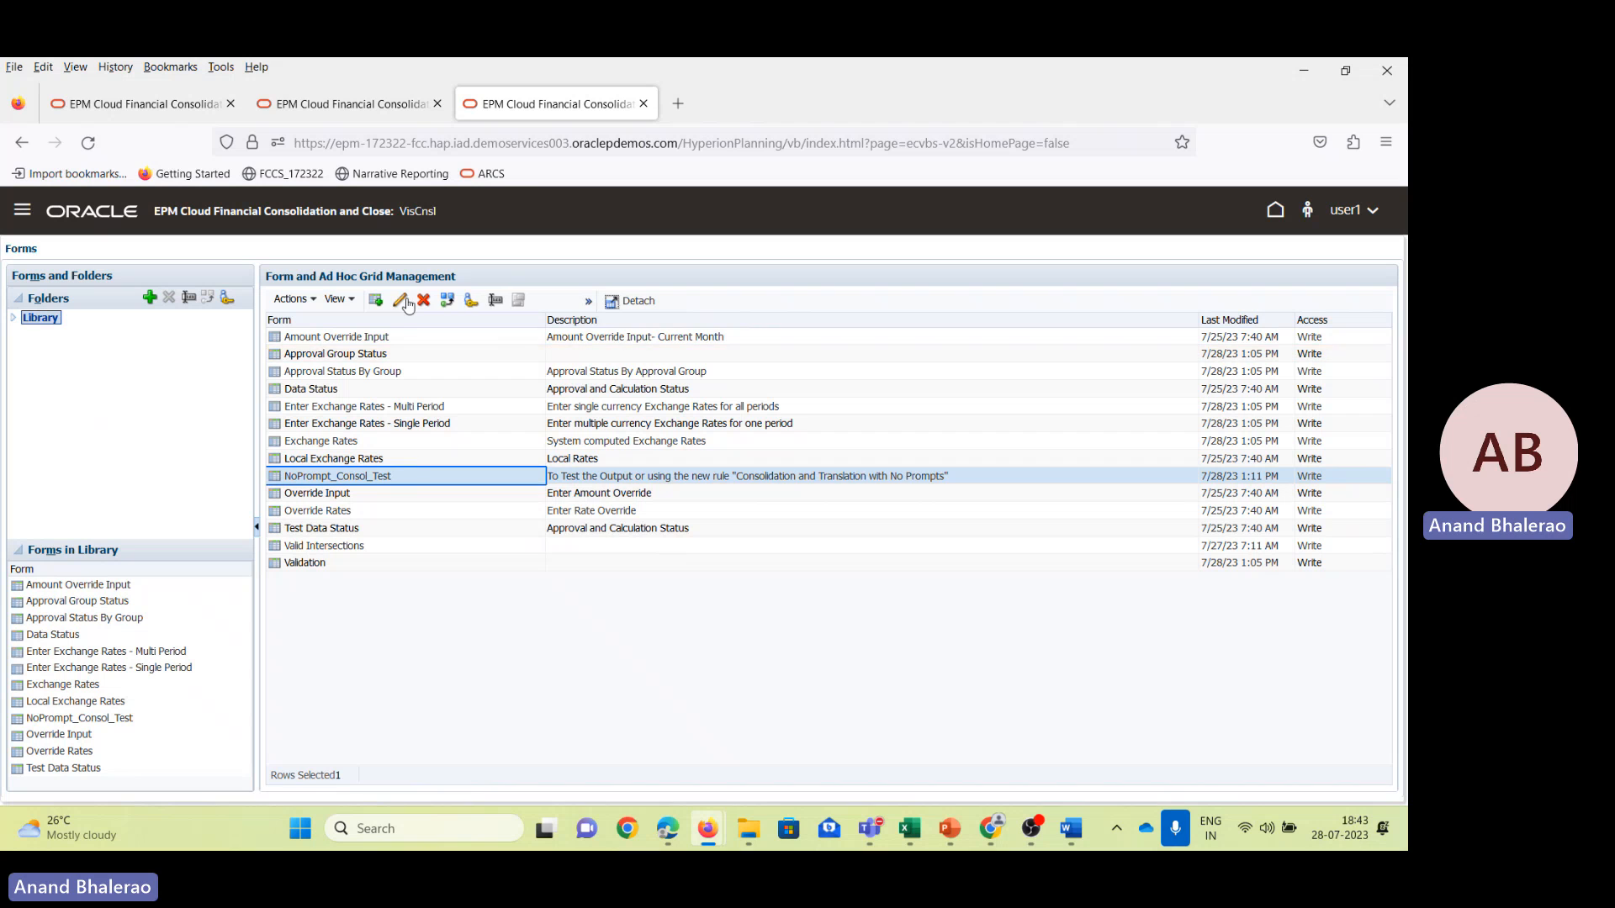
{"action": "left_click", "coordinate": [404, 301]}
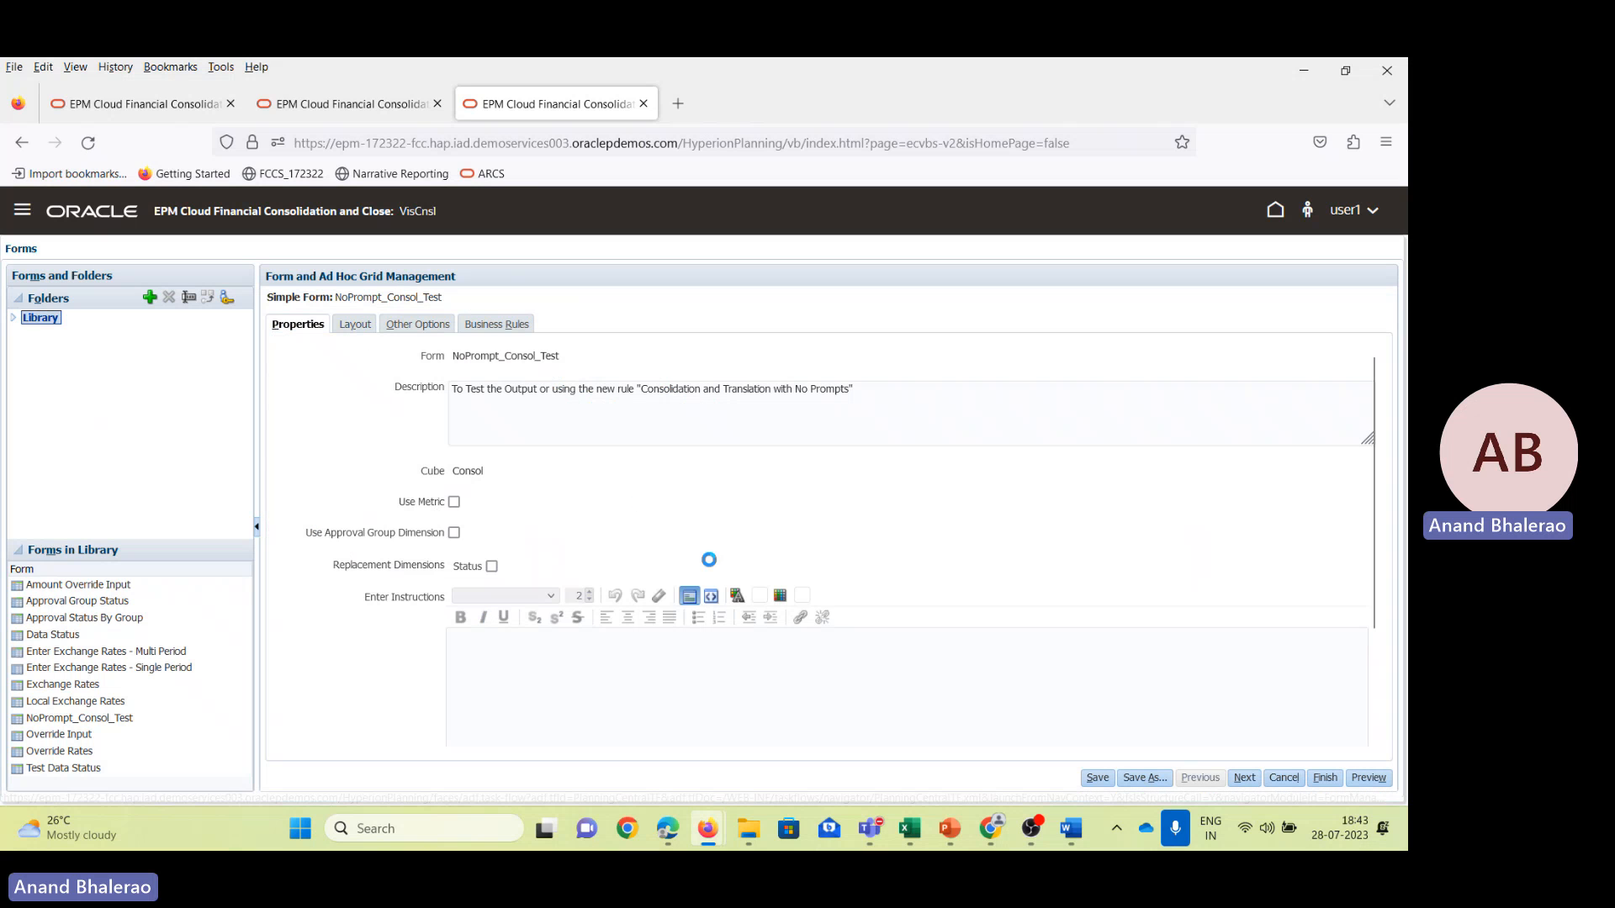
{"action": "scroll", "coordinate": [978, 614], "scroll_direction": "down", "scroll_amount": 3}
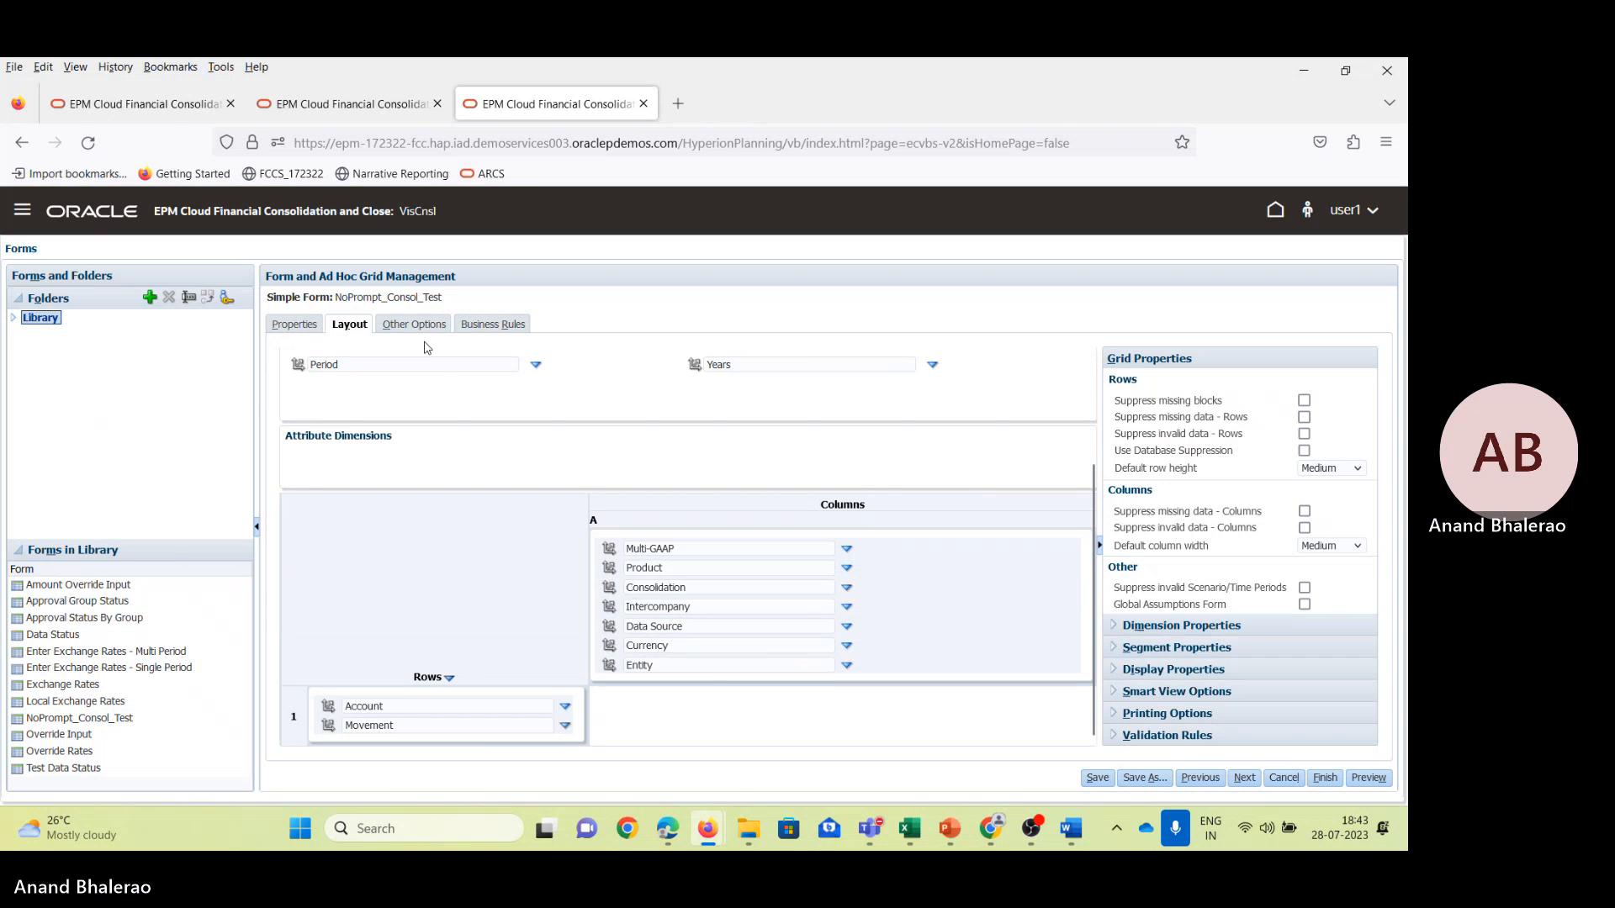
{"action": "left_click", "coordinate": [473, 704]}
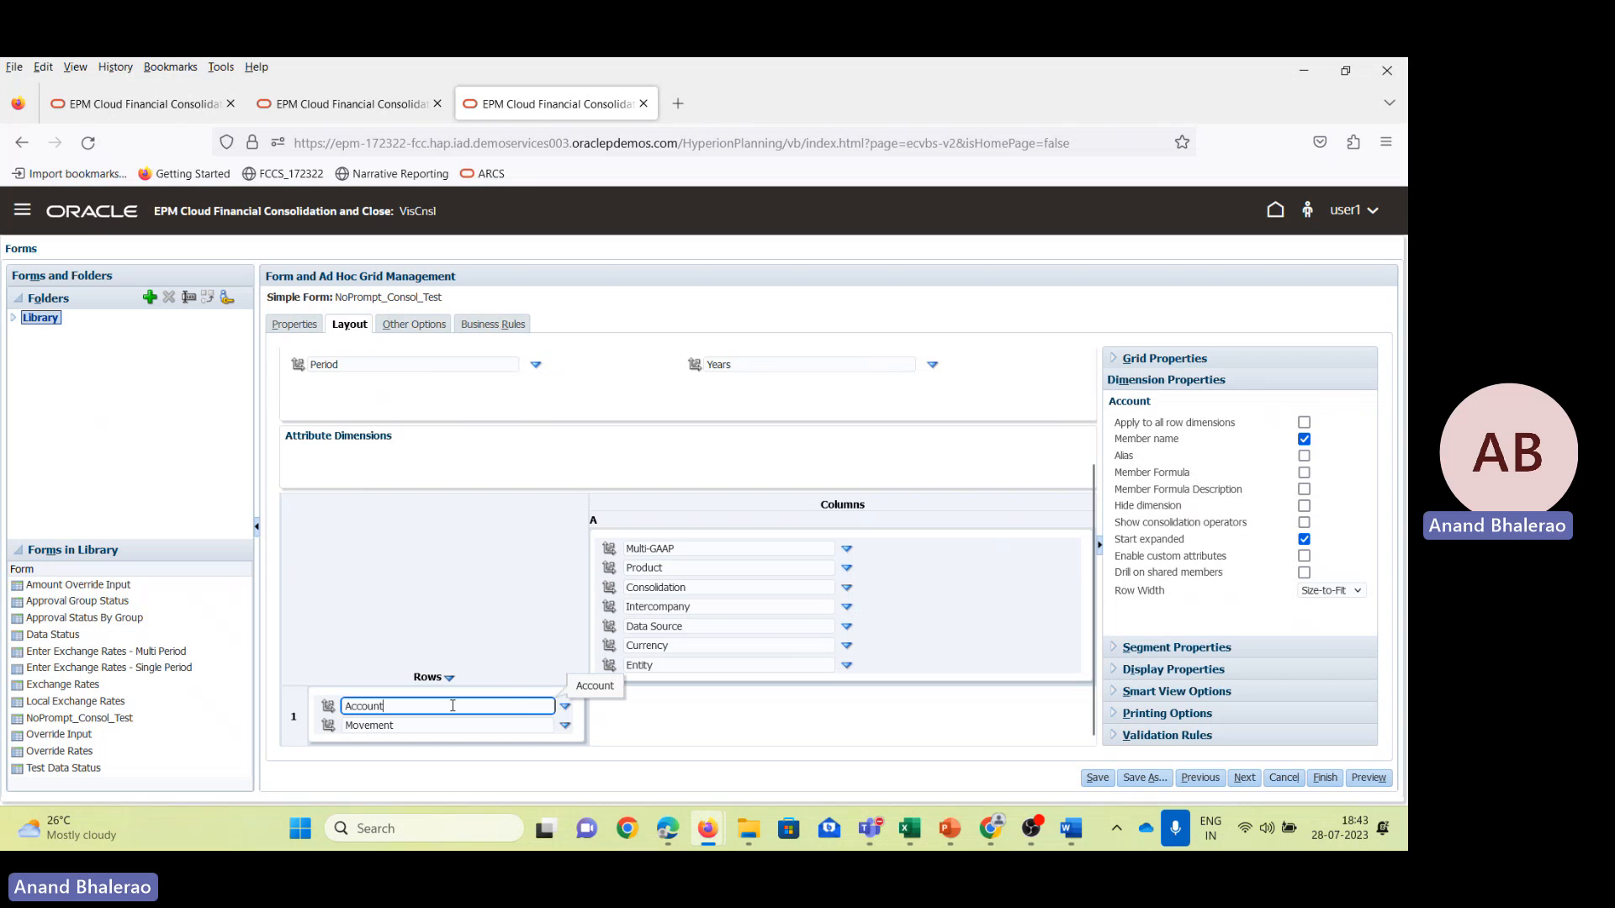
{"action": "left_click_drag", "start_coordinate": [453, 706], "coordinate": [353, 709]}
{"action": "right_click", "coordinate": [293, 730]}
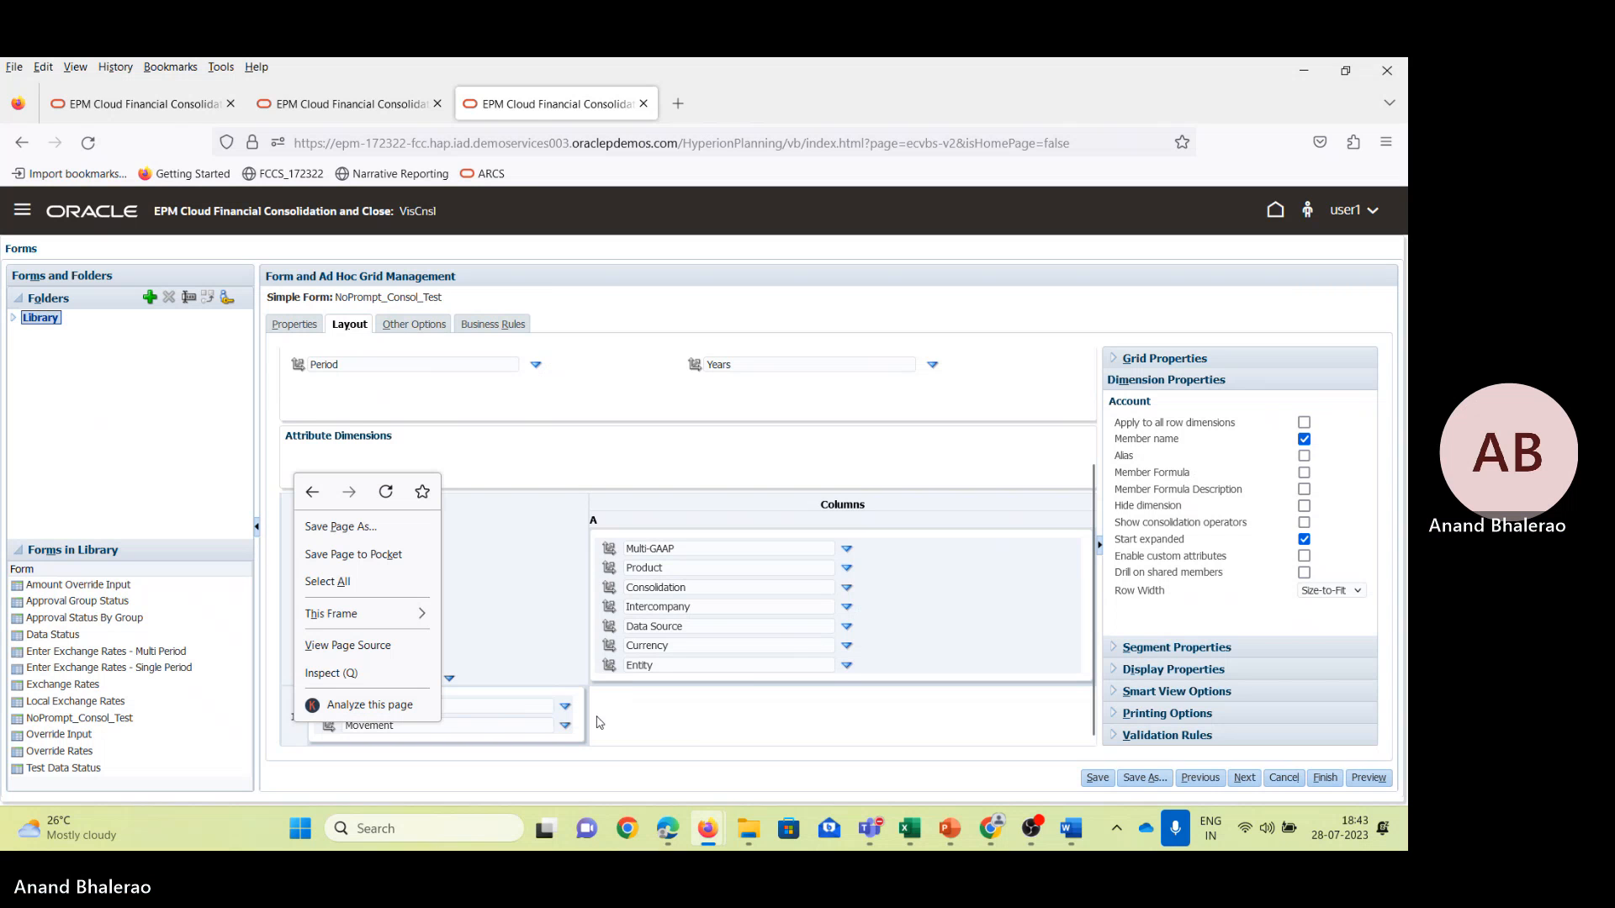
{"action": "left_click", "coordinate": [590, 723]}
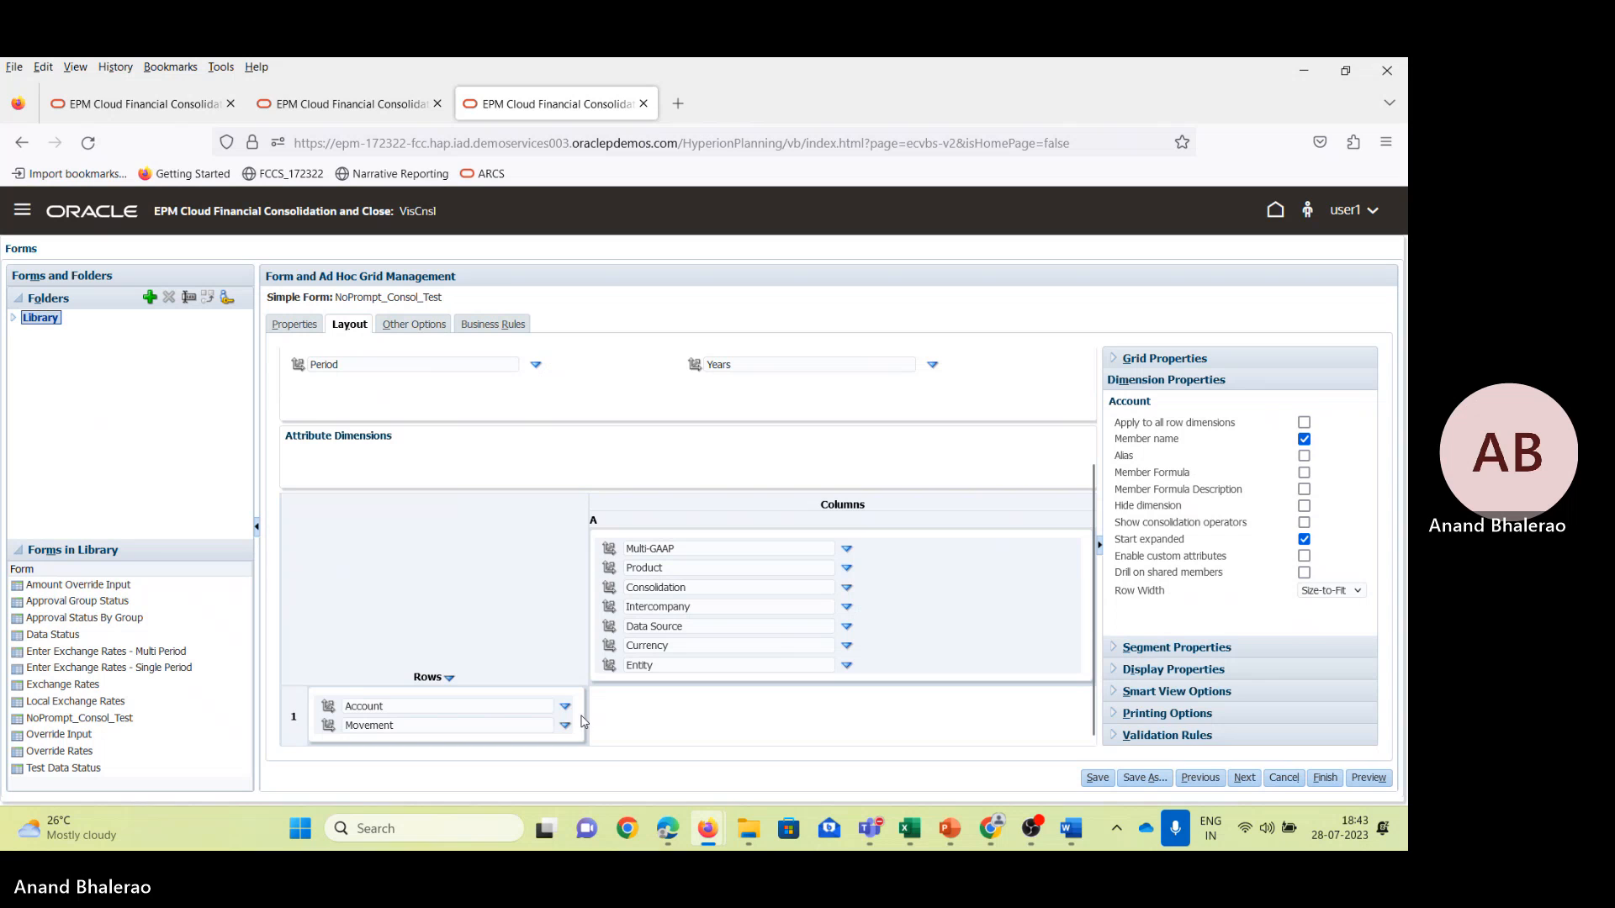
{"action": "right_click", "coordinate": [297, 714]}
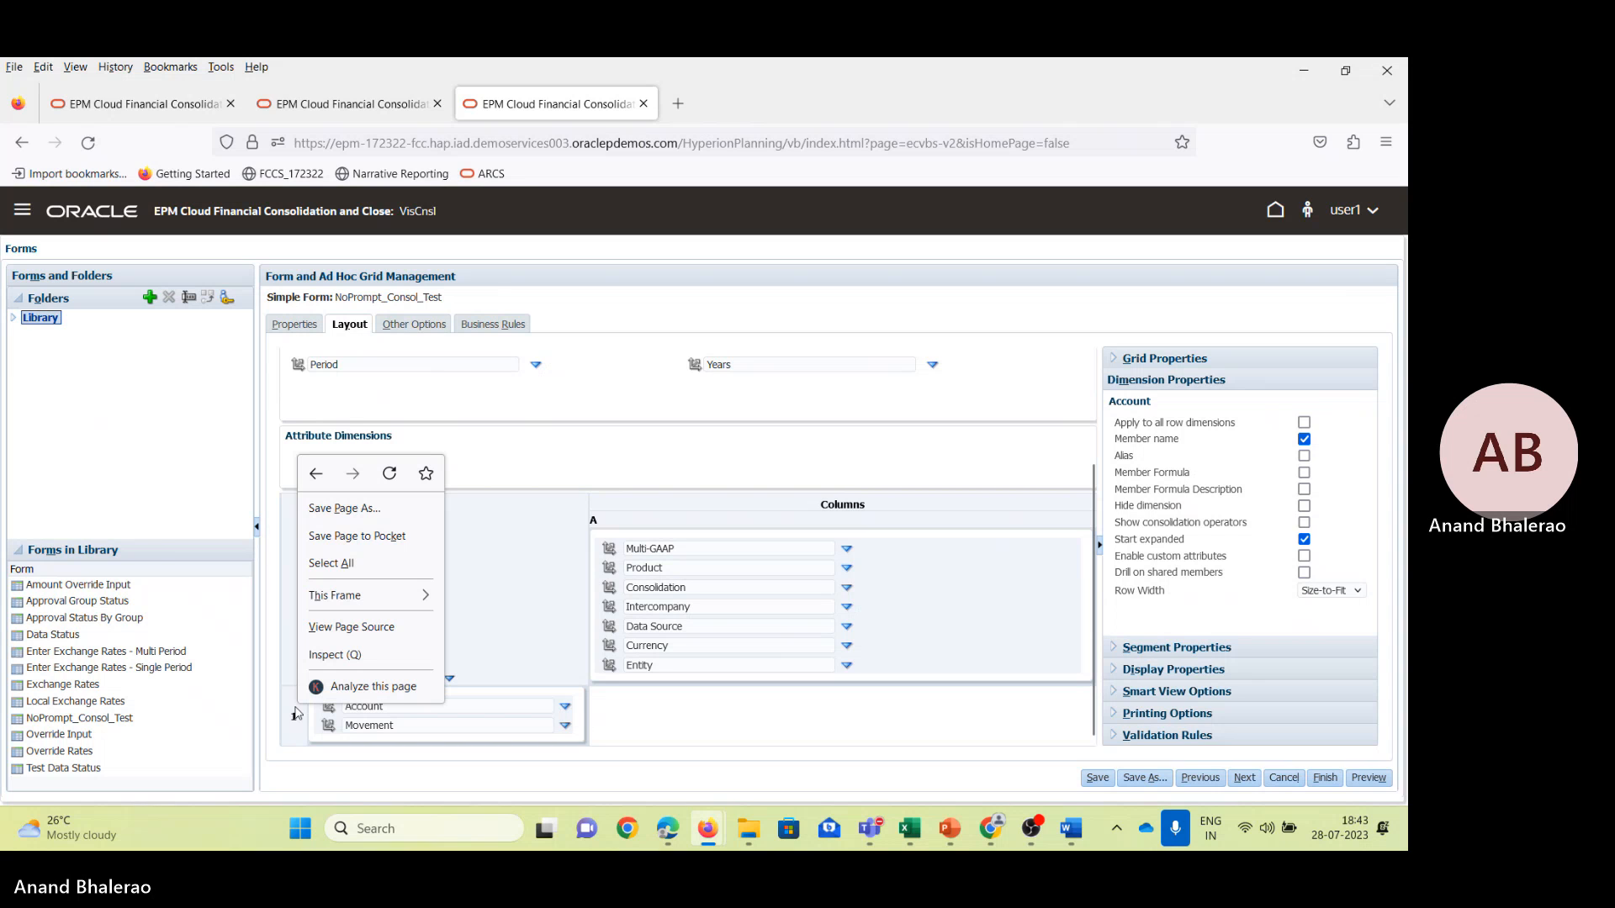
{"action": "left_click", "coordinate": [295, 717]}
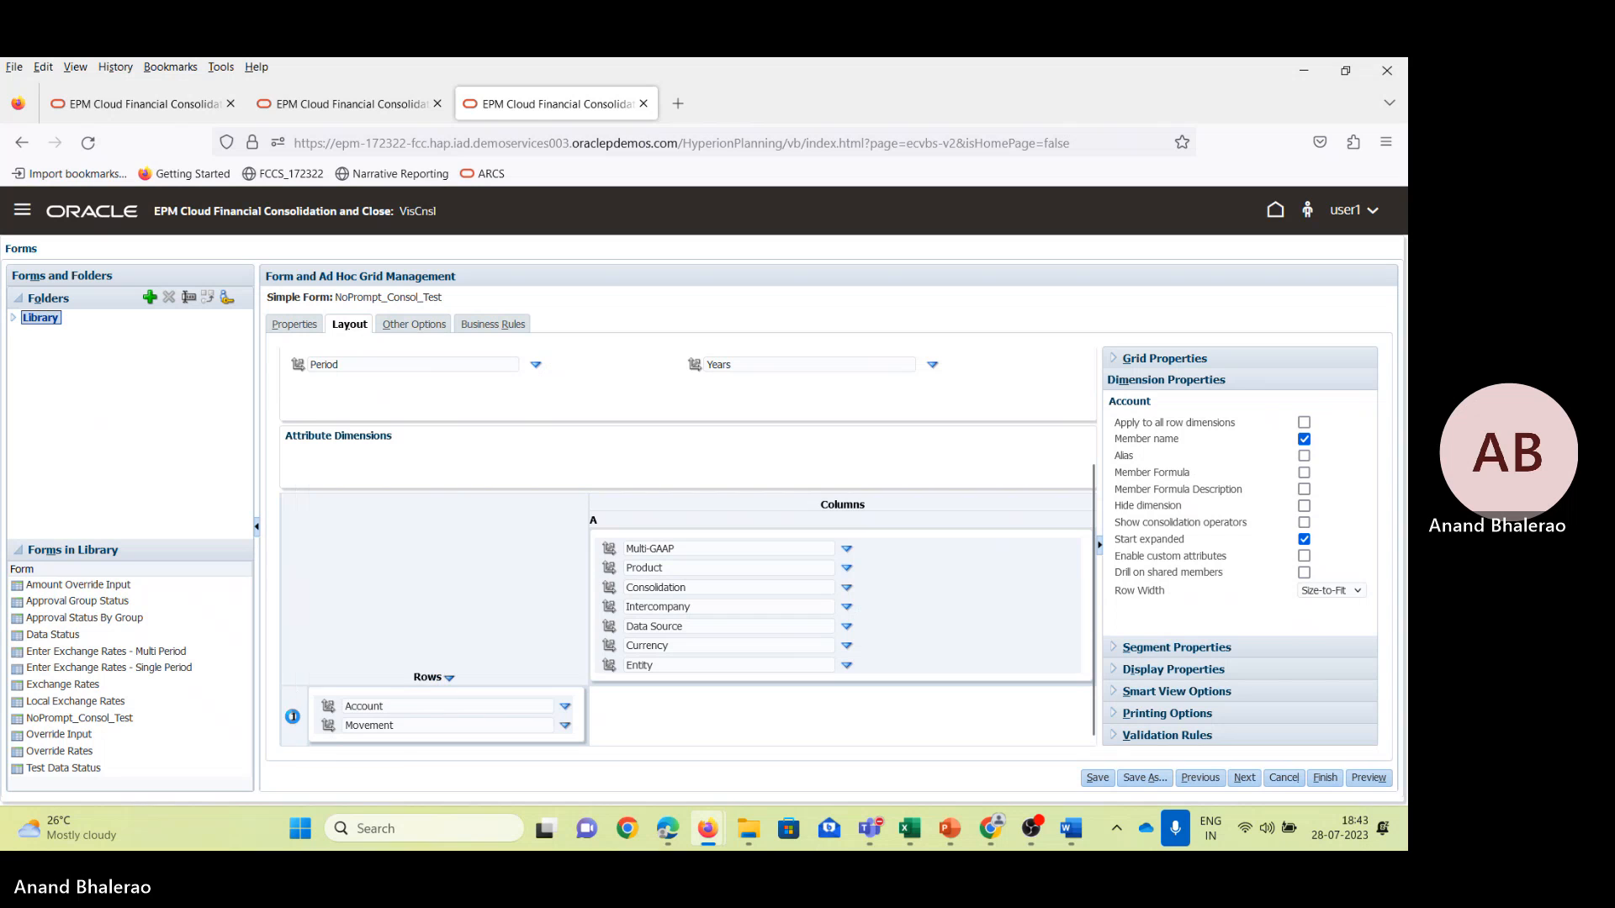
{"action": "left_click", "coordinate": [295, 717]}
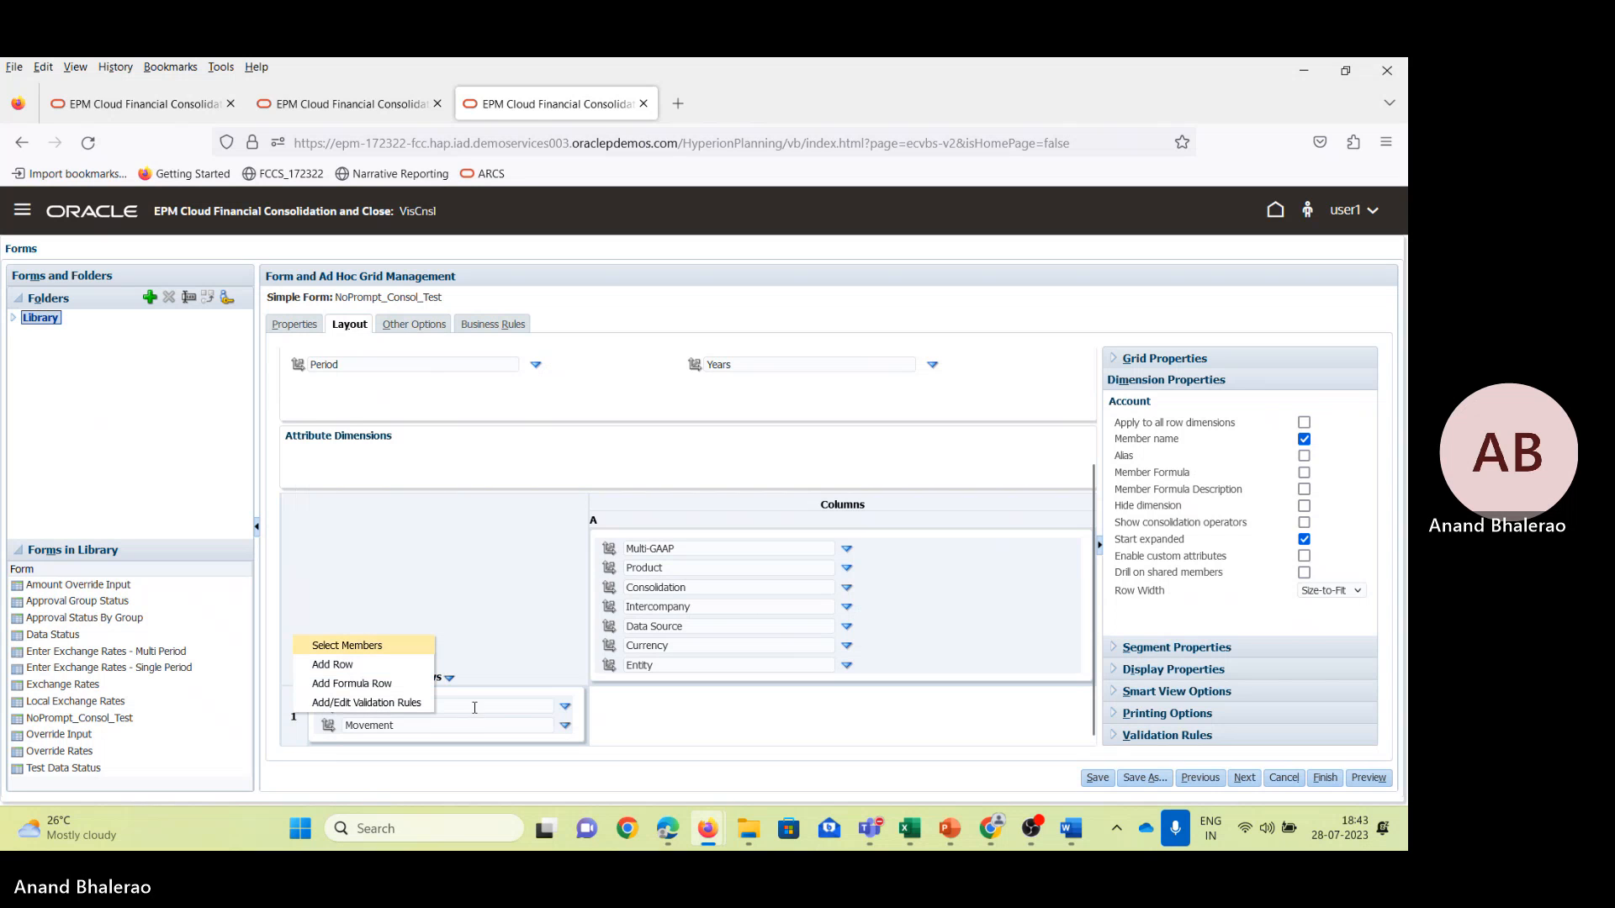
{"action": "left_click", "coordinate": [527, 682]}
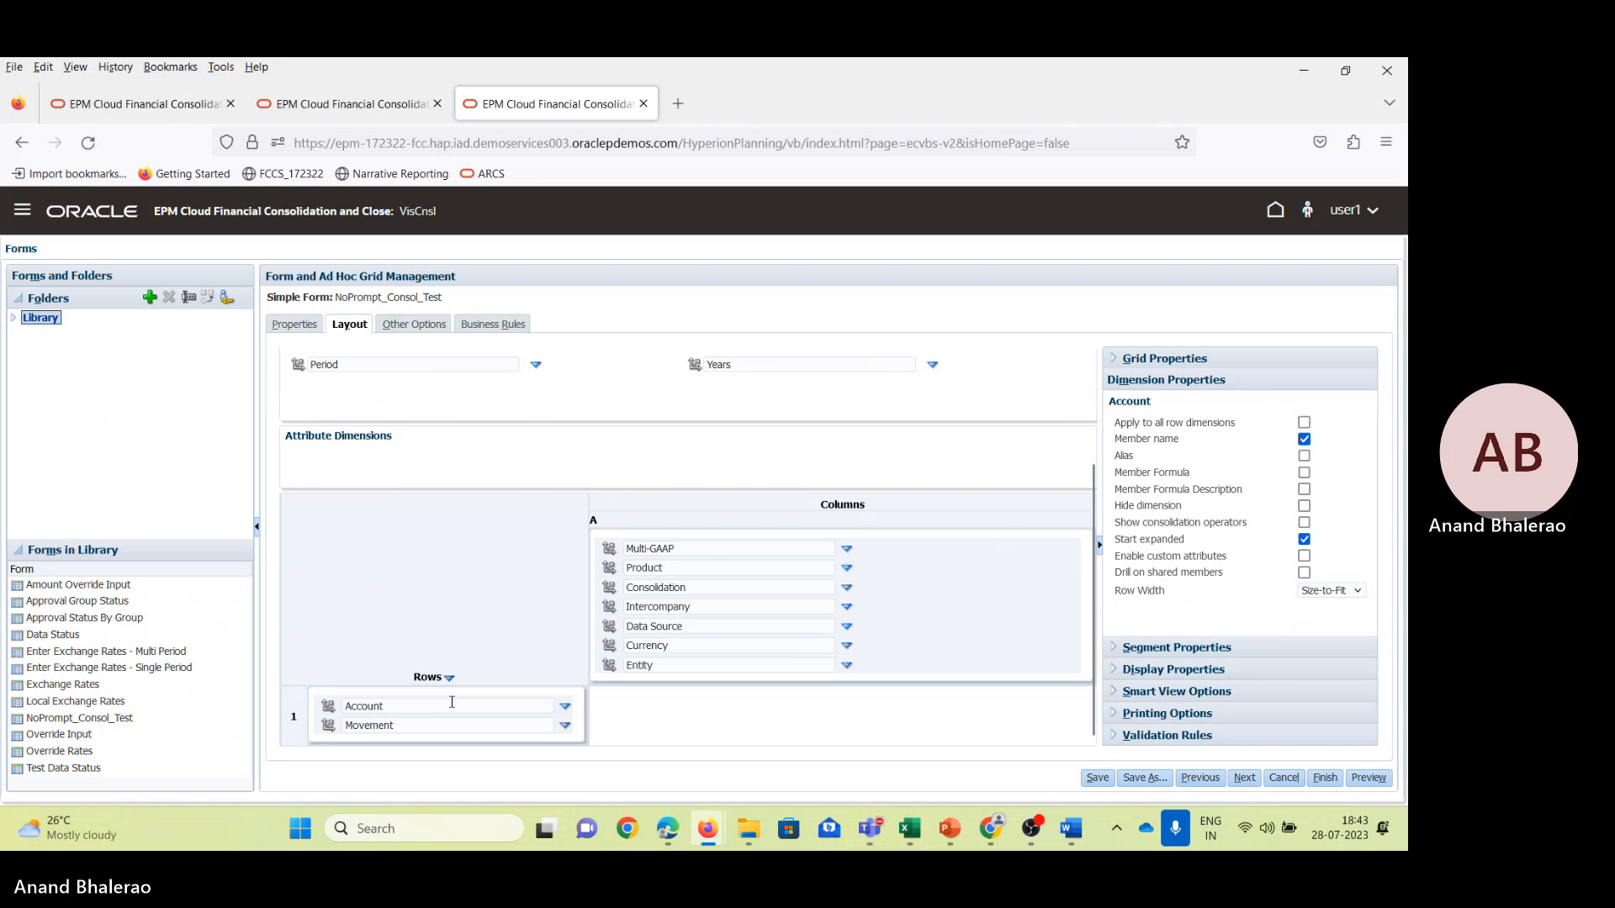
Set the Multi-GAAP member in column A of the form layout to Local GAAP.
{"action": "scroll", "coordinate": [715, 555], "scroll_direction": "up", "scroll_amount": 2}
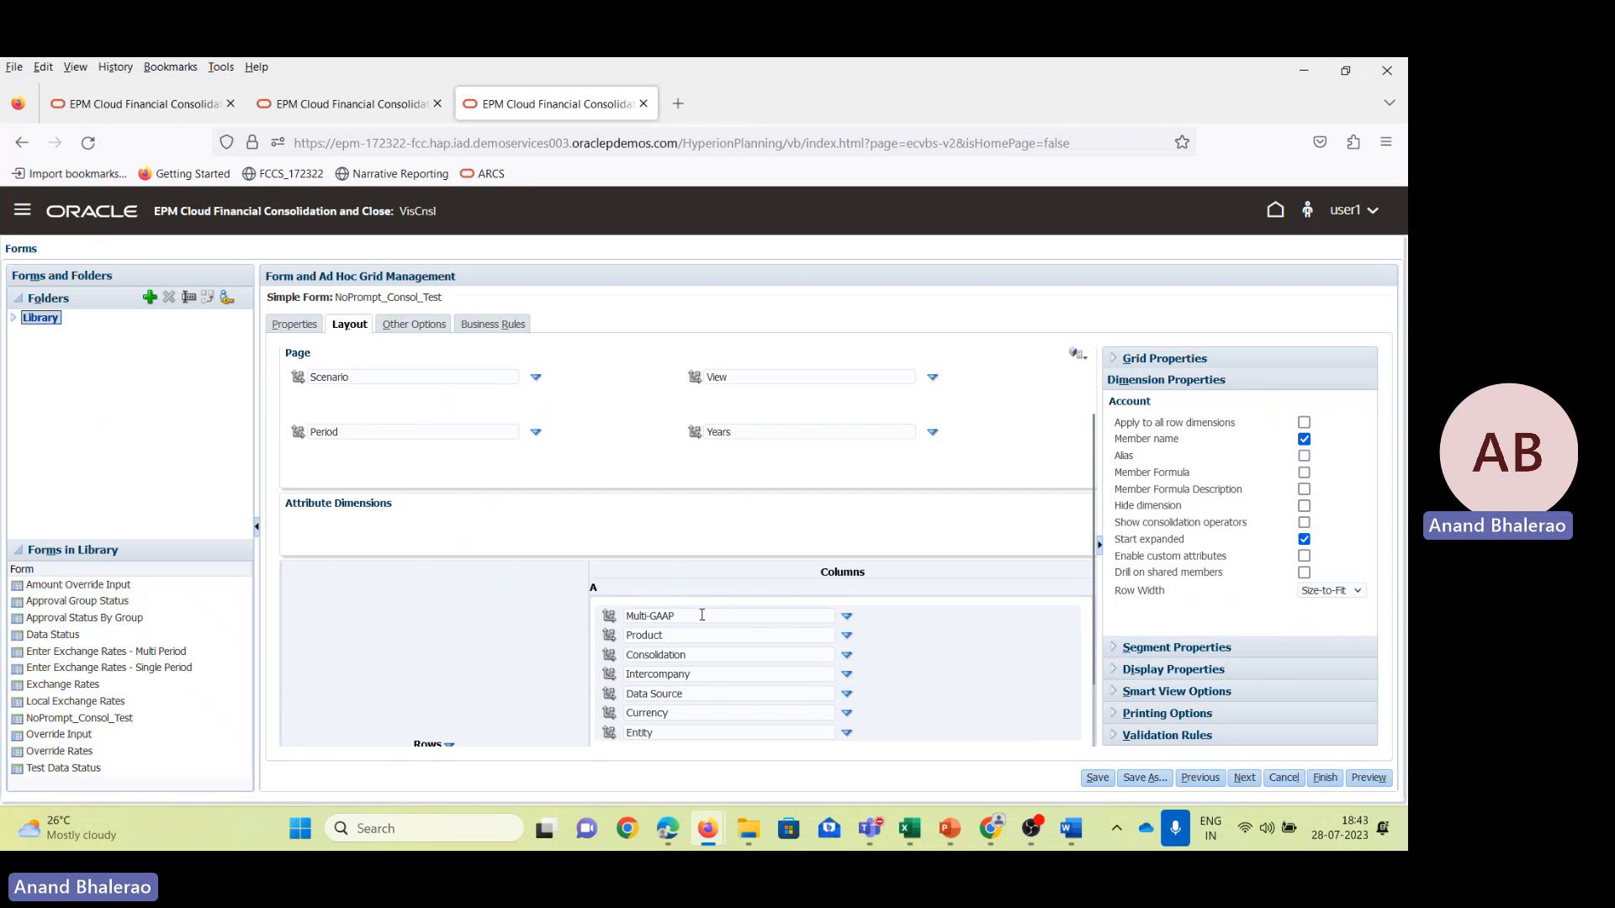
{"action": "left_click", "coordinate": [702, 614]}
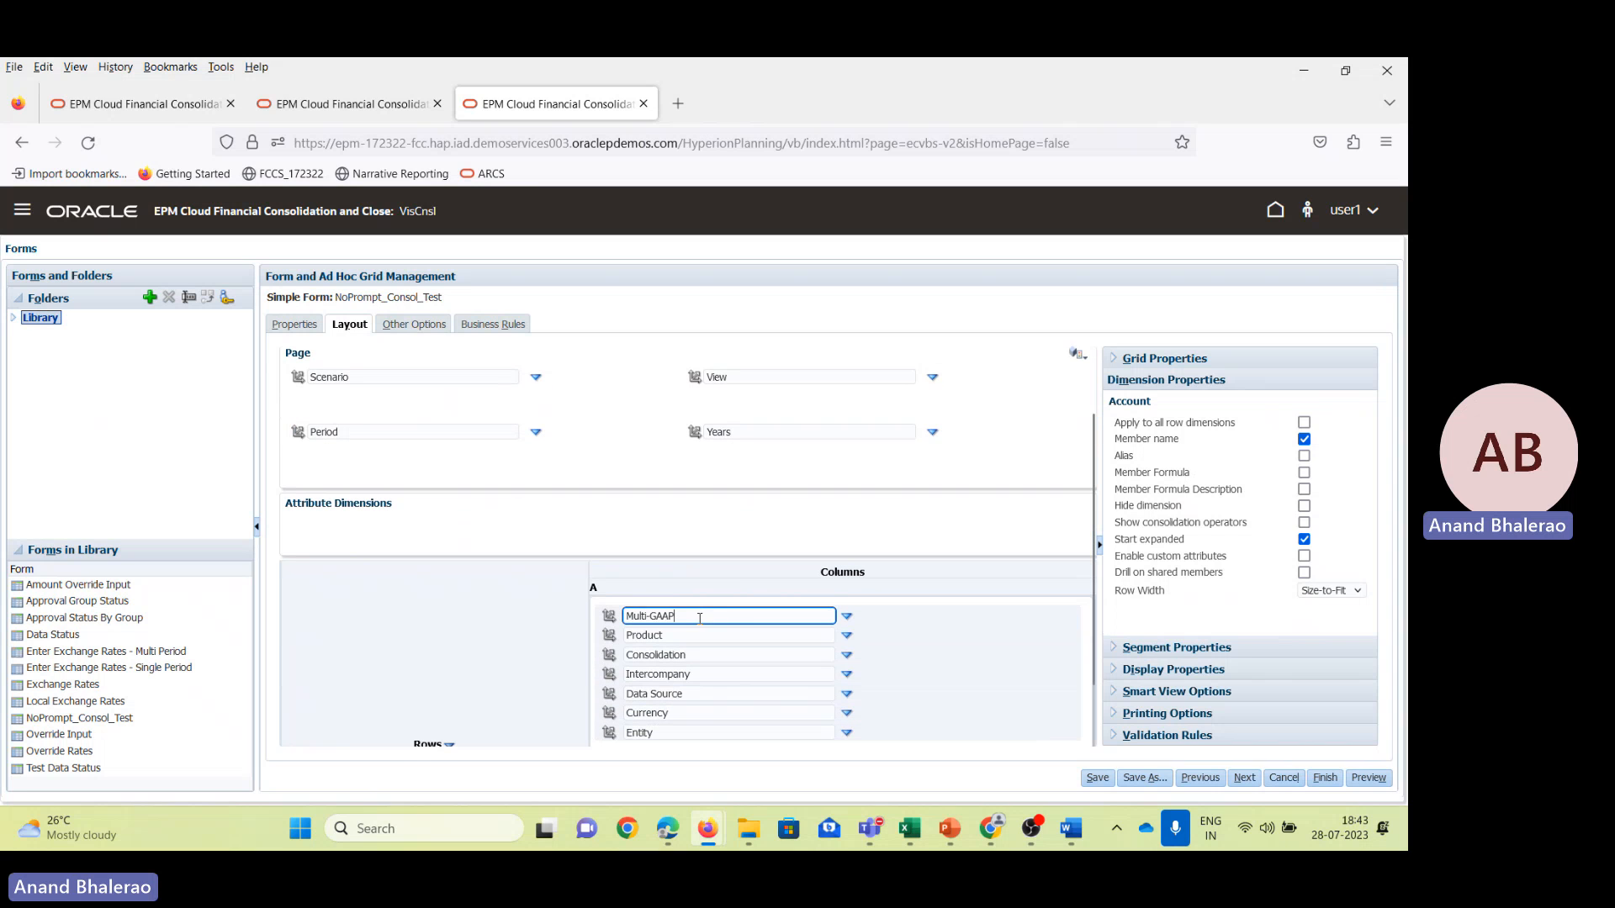
{"action": "left_click", "coordinate": [556, 625]}
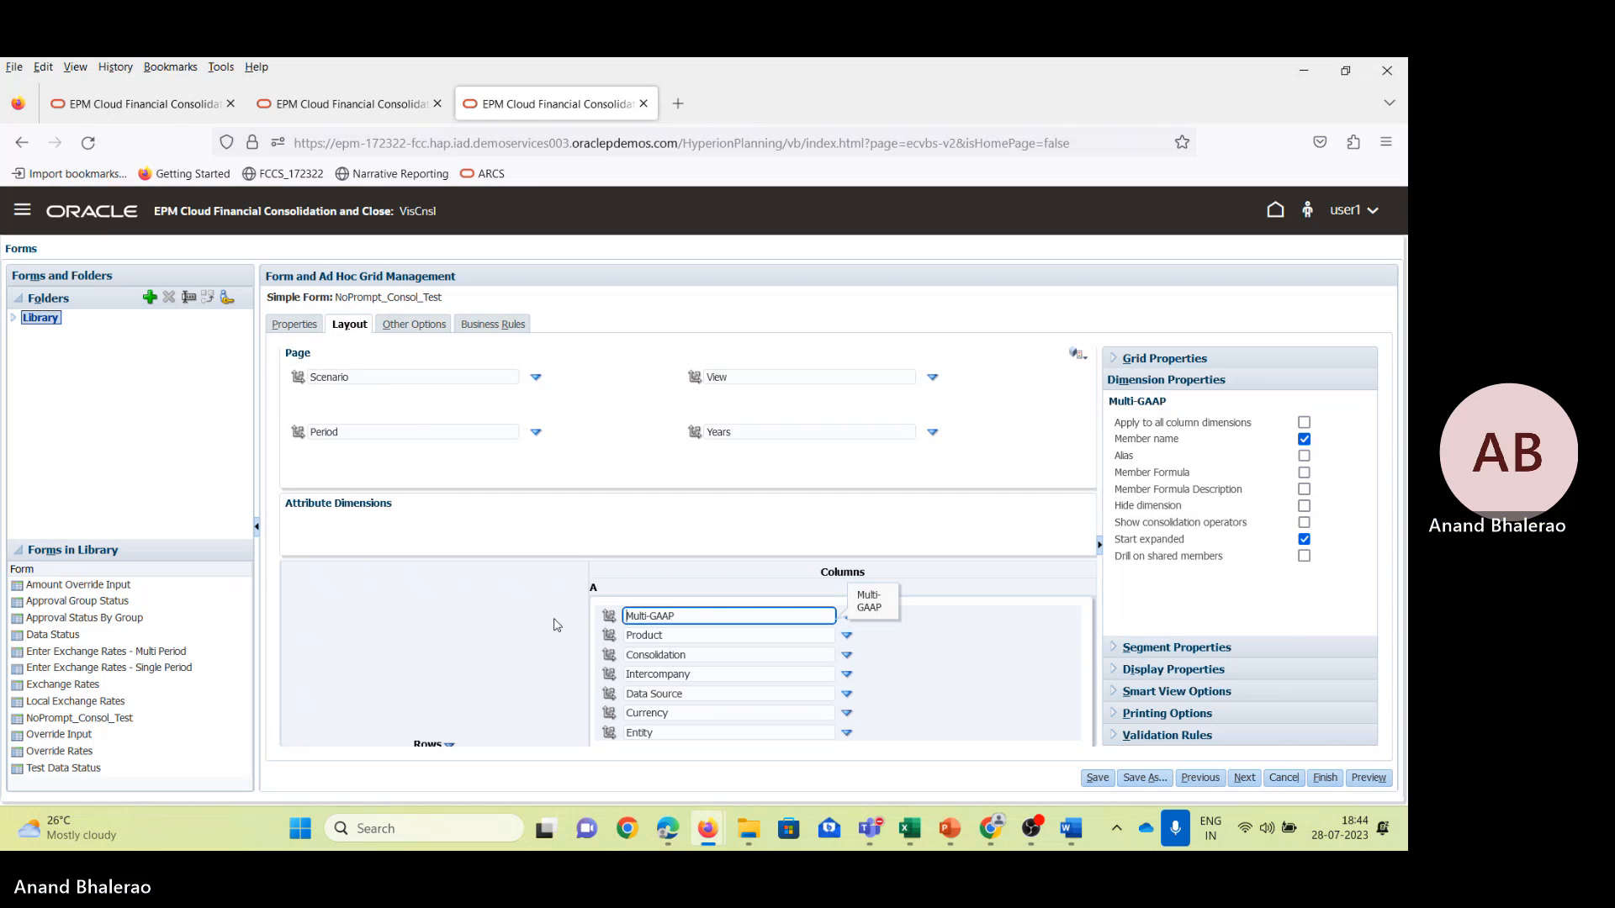
{"action": "key", "text": "shift+Right"}
{"action": "key", "text": "shift+Right"}
{"action": "key", "text": "shift+Right"}
{"action": "type", "text": "LOCal"}
{"action": "key", "text": "BackSpace"}
{"action": "key", "text": "BackSpace"}
{"action": "key", "text": "BackSpace"}
{"action": "type", "text": "ocal"}
Set column A's Product member to No Product and its Consolidation member to Entity Input.
{"action": "left_click", "coordinate": [626, 635]}
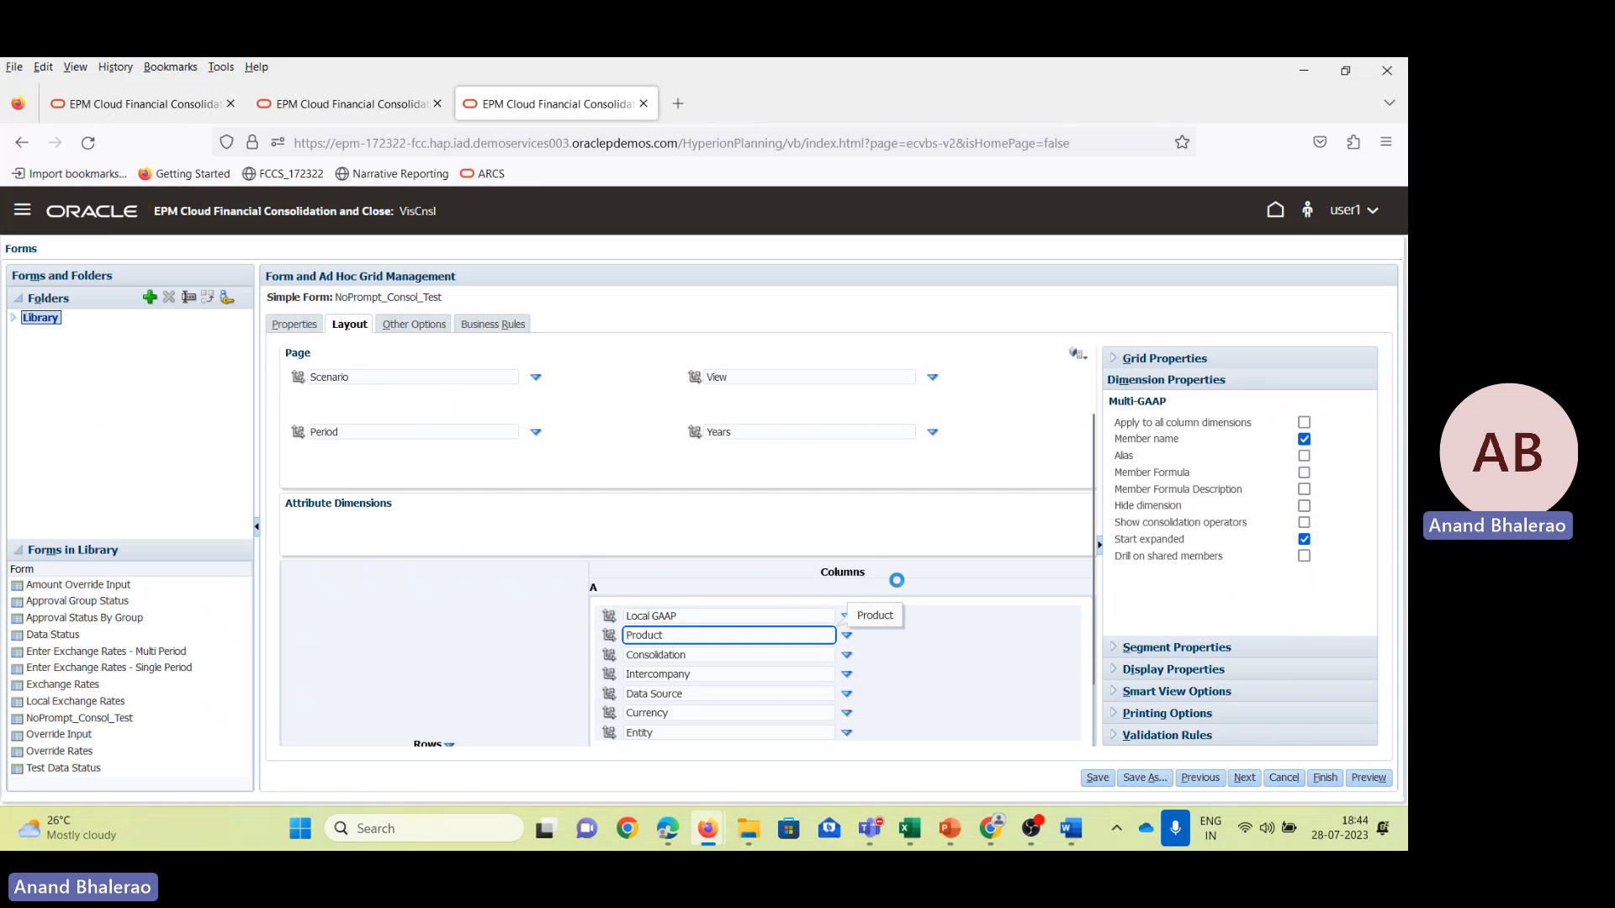
{"action": "type", "text": "No"}
{"action": "key", "text": "Tab"}
{"action": "type", "text": "E"}
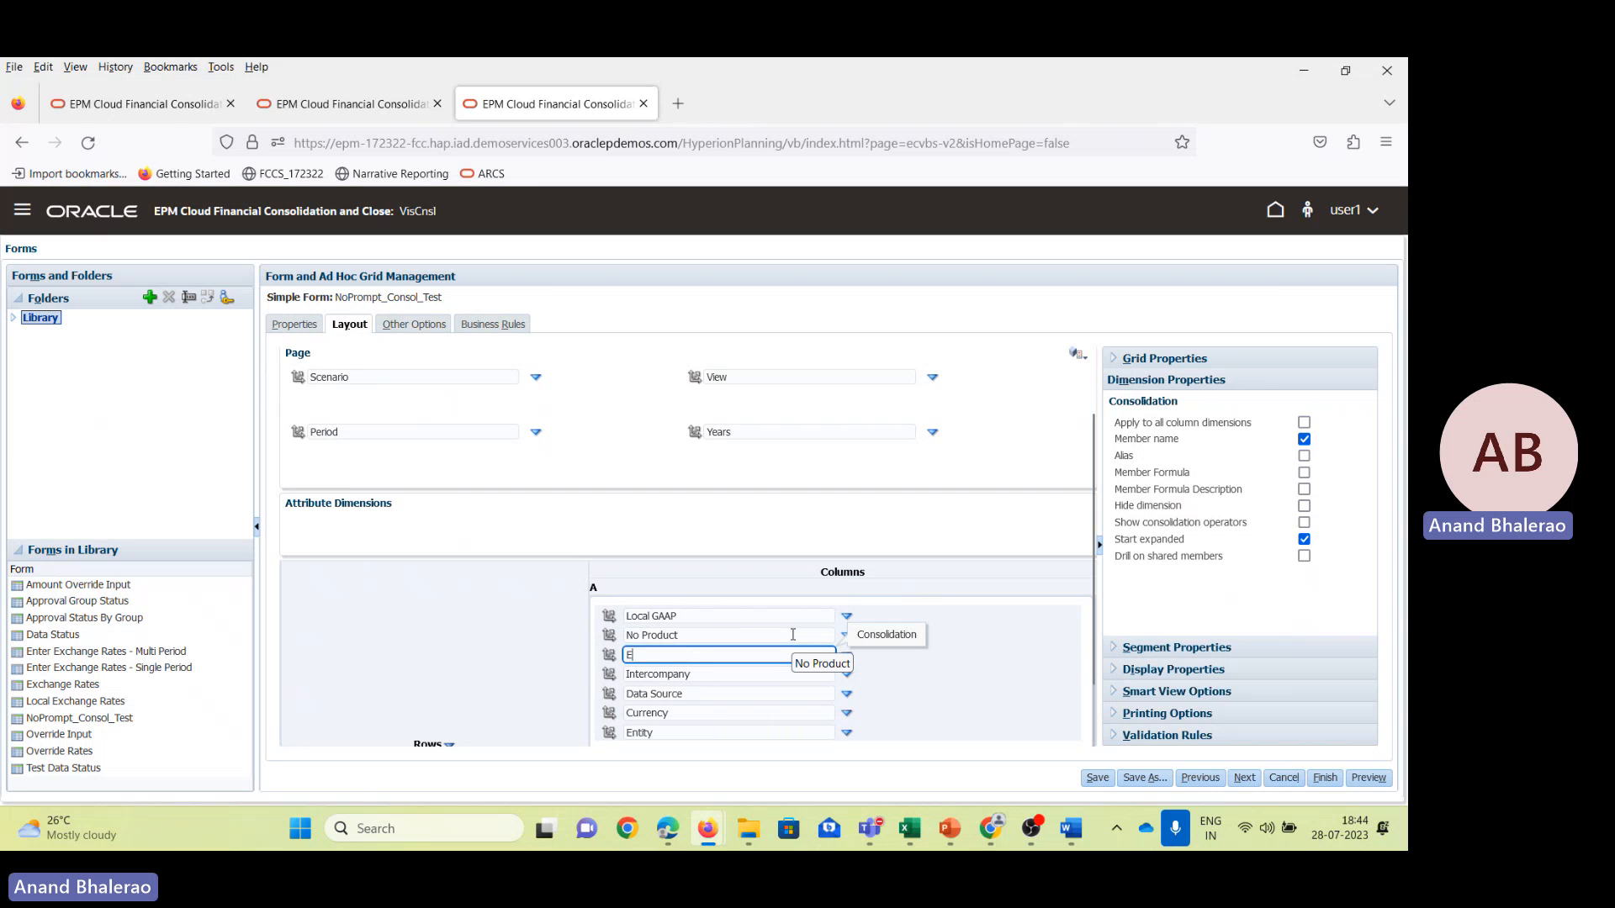
{"action": "type", "text": "ntity Inp"}
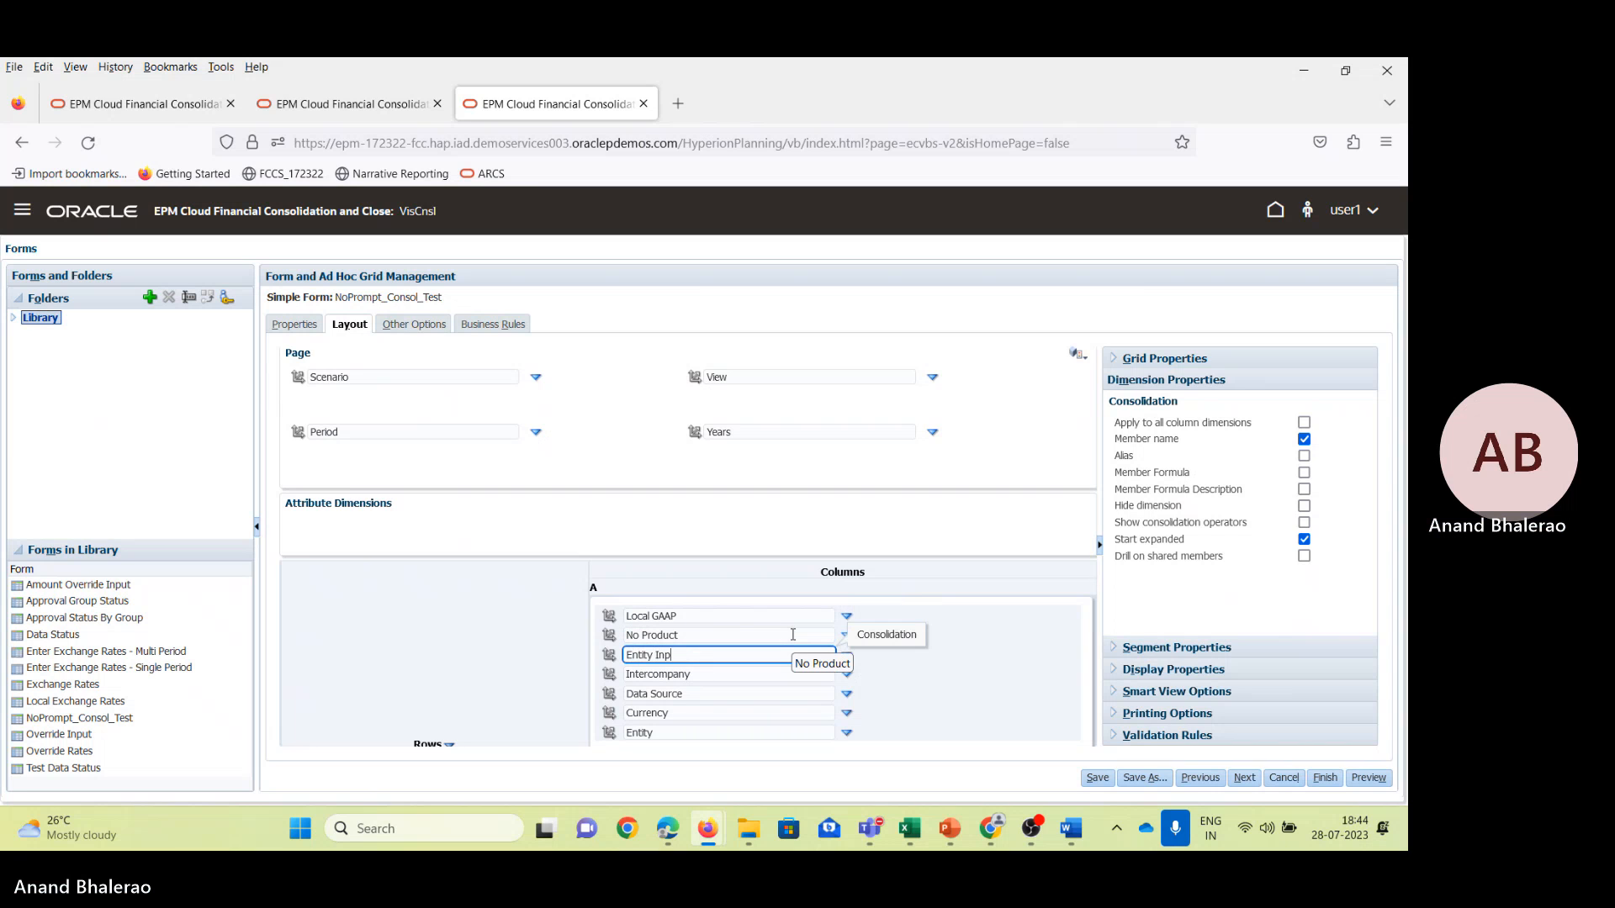
{"action": "type", "text": "ut"}
{"action": "key", "text": "Tab"}
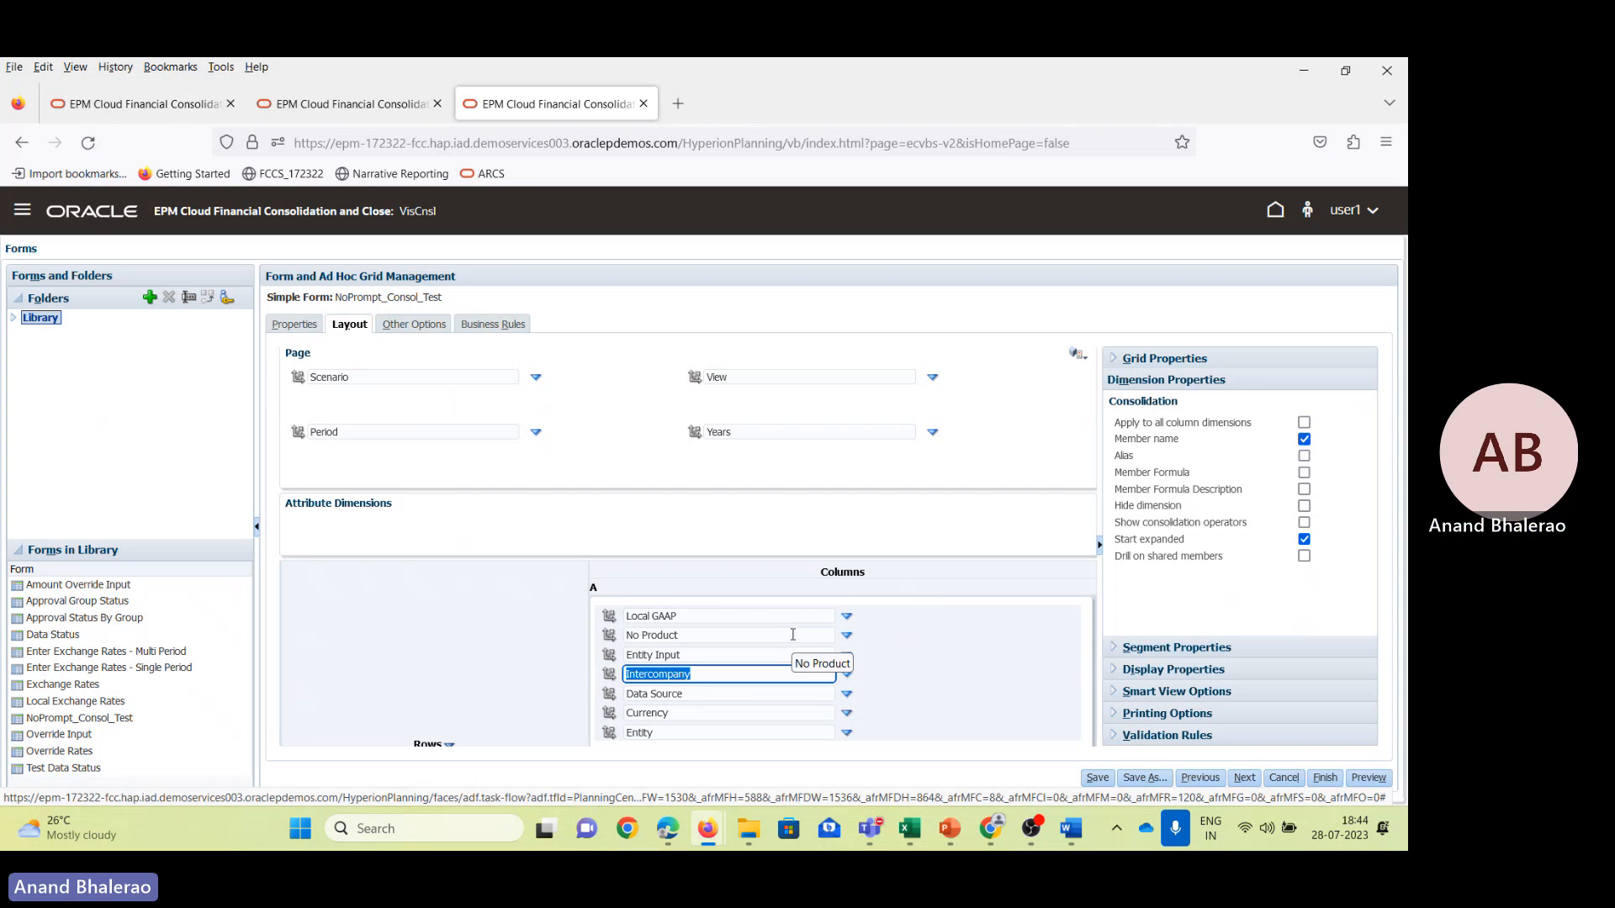
Set column A's Intercompany member to No Intercompany and its Data Source member to Data Input.
{"action": "scroll", "coordinate": [939, 624], "scroll_direction": "down", "scroll_amount": 2}
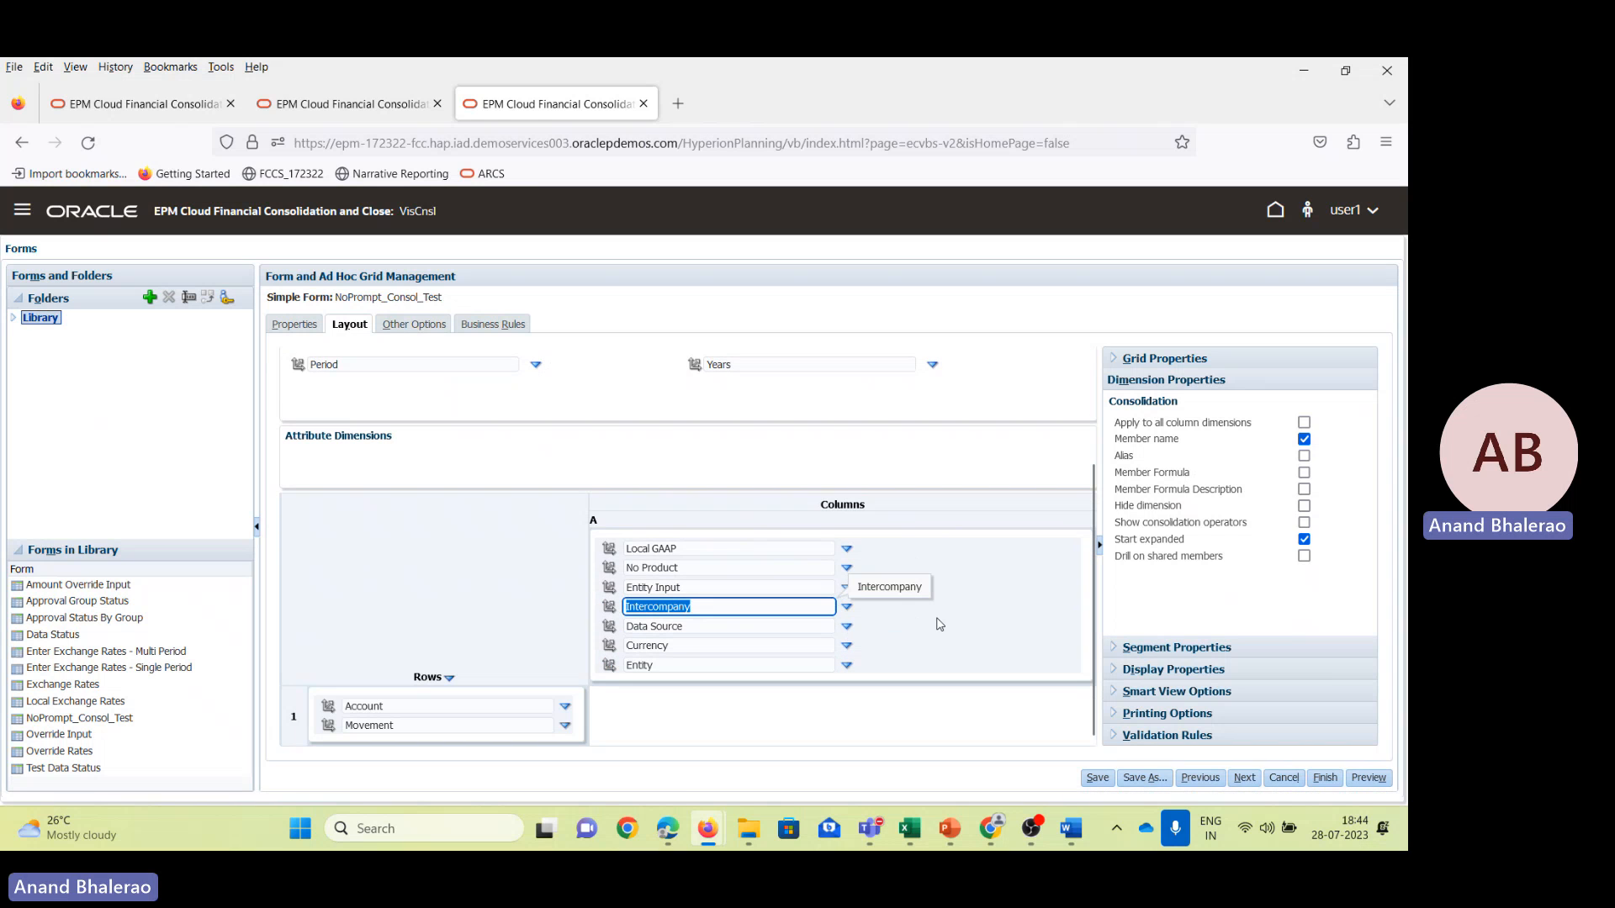
{"action": "type", "text": "No Intercompany"}
{"action": "key", "text": "Tab"}
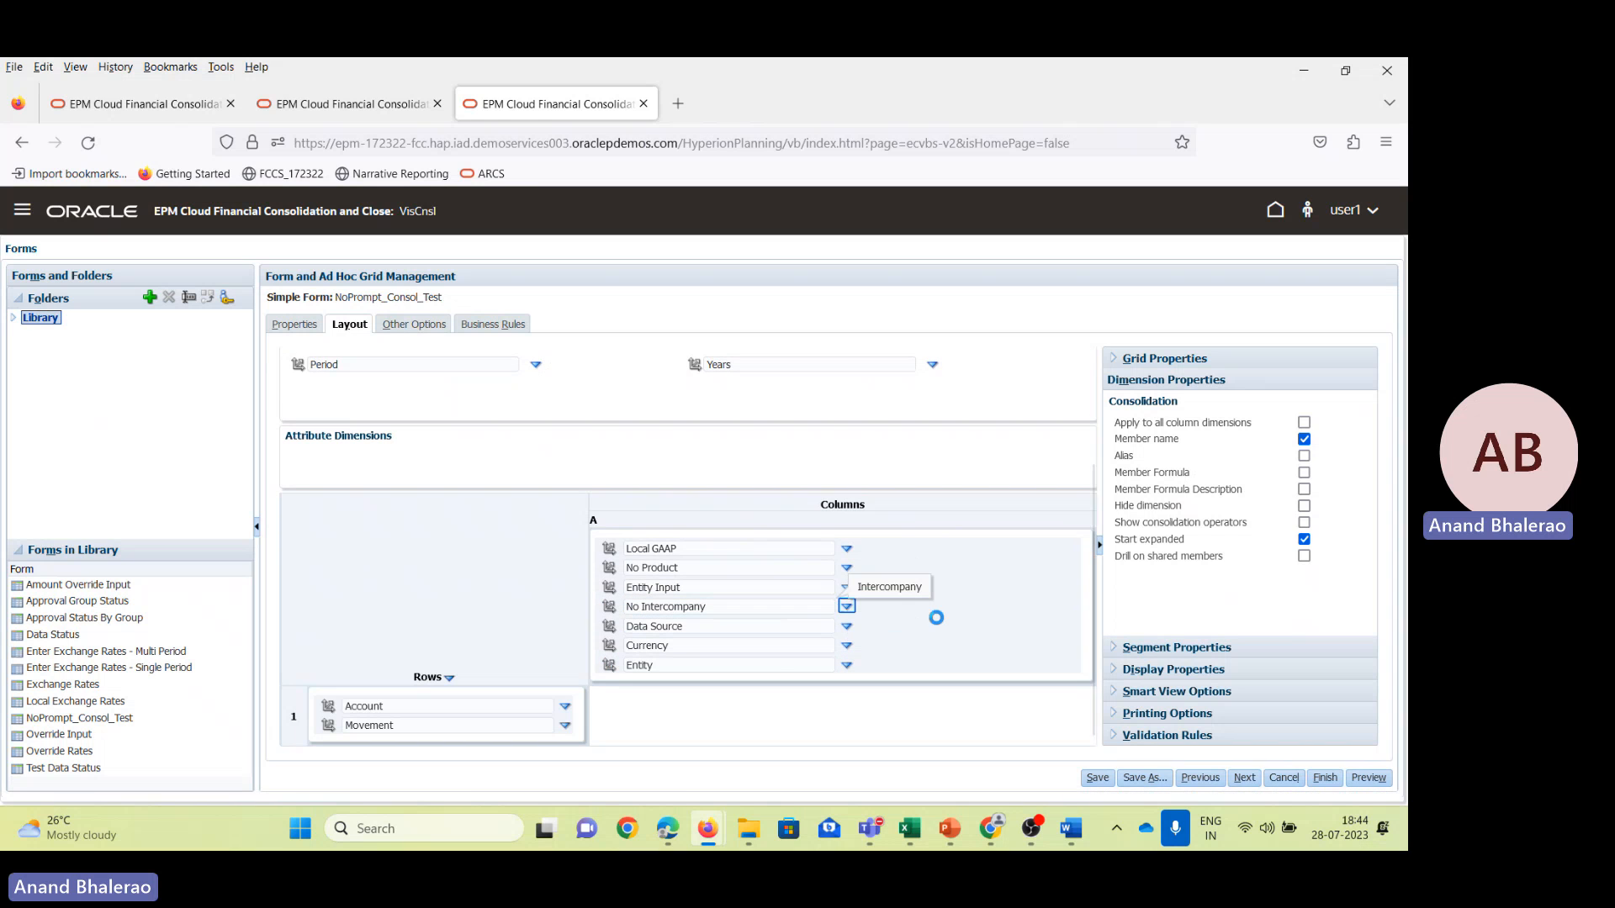
{"action": "left_click", "coordinate": [709, 627]}
{"action": "key", "text": "BackSpace"}
{"action": "key", "text": "BackSpace"}
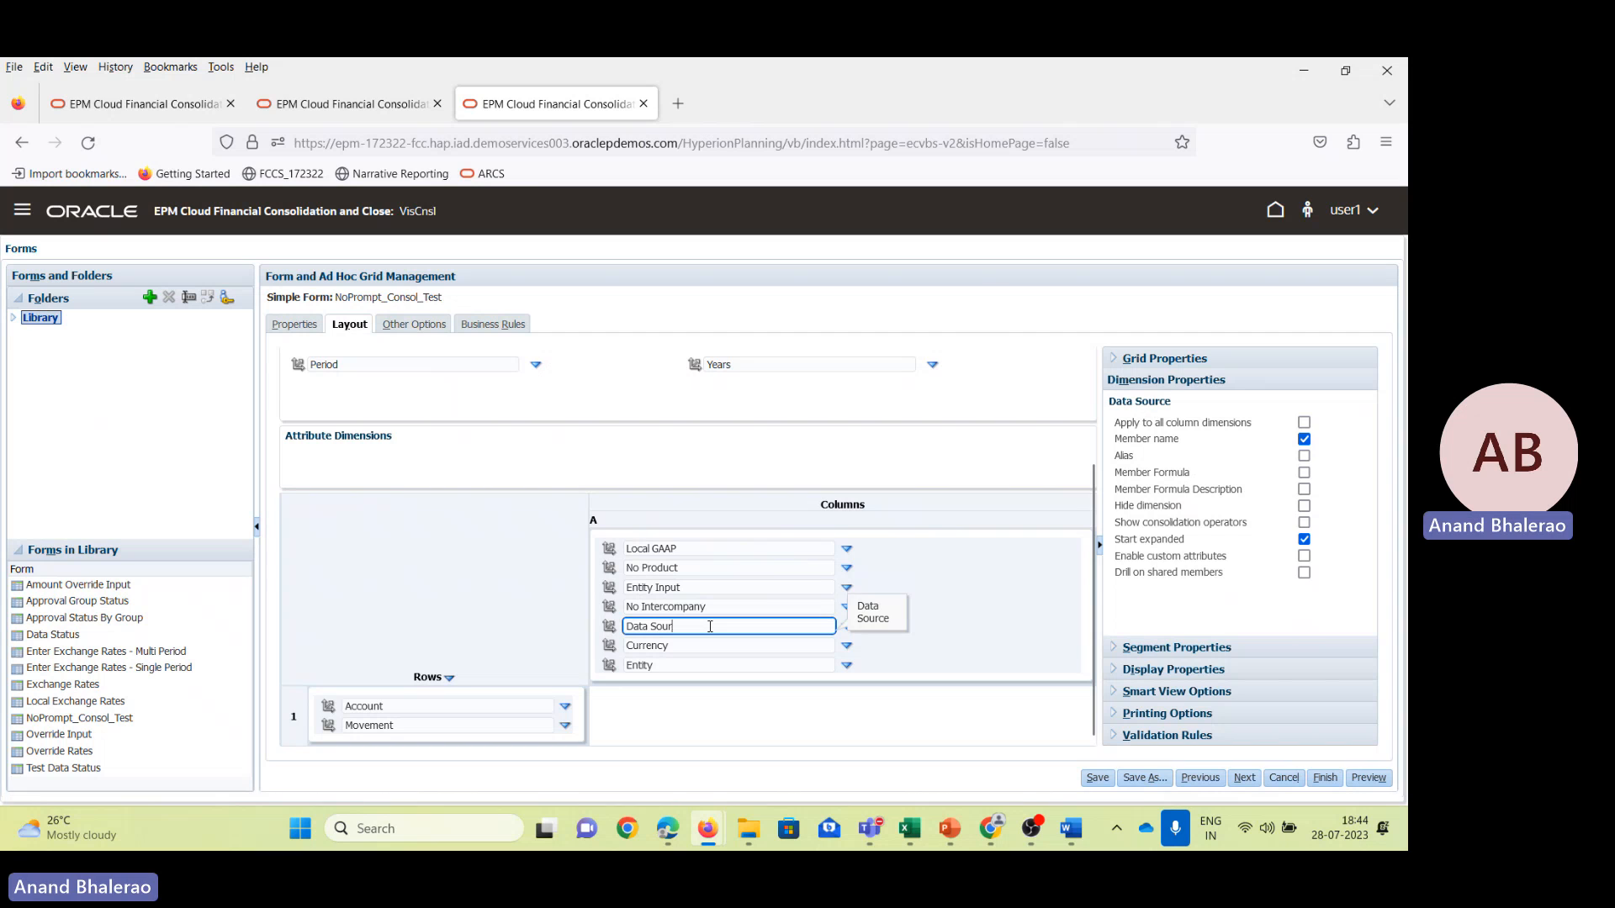
{"action": "type", "text": "In"}
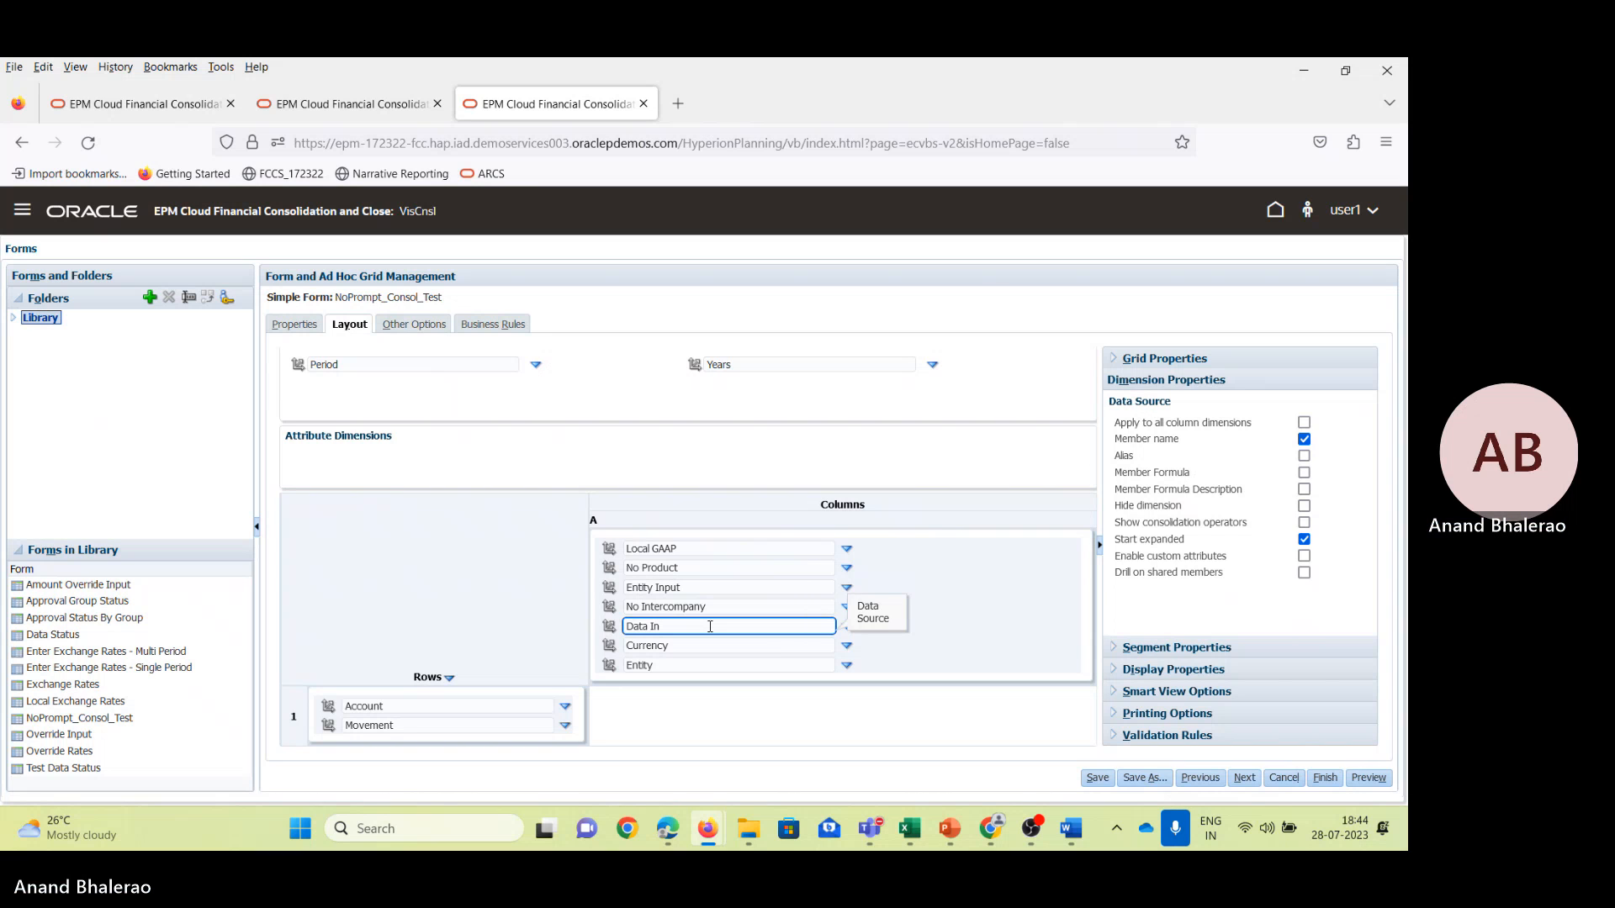
{"action": "type", "text": "put"}
Set column A's Currency member to Entity Currency.
{"action": "left_click", "coordinate": [680, 646]}
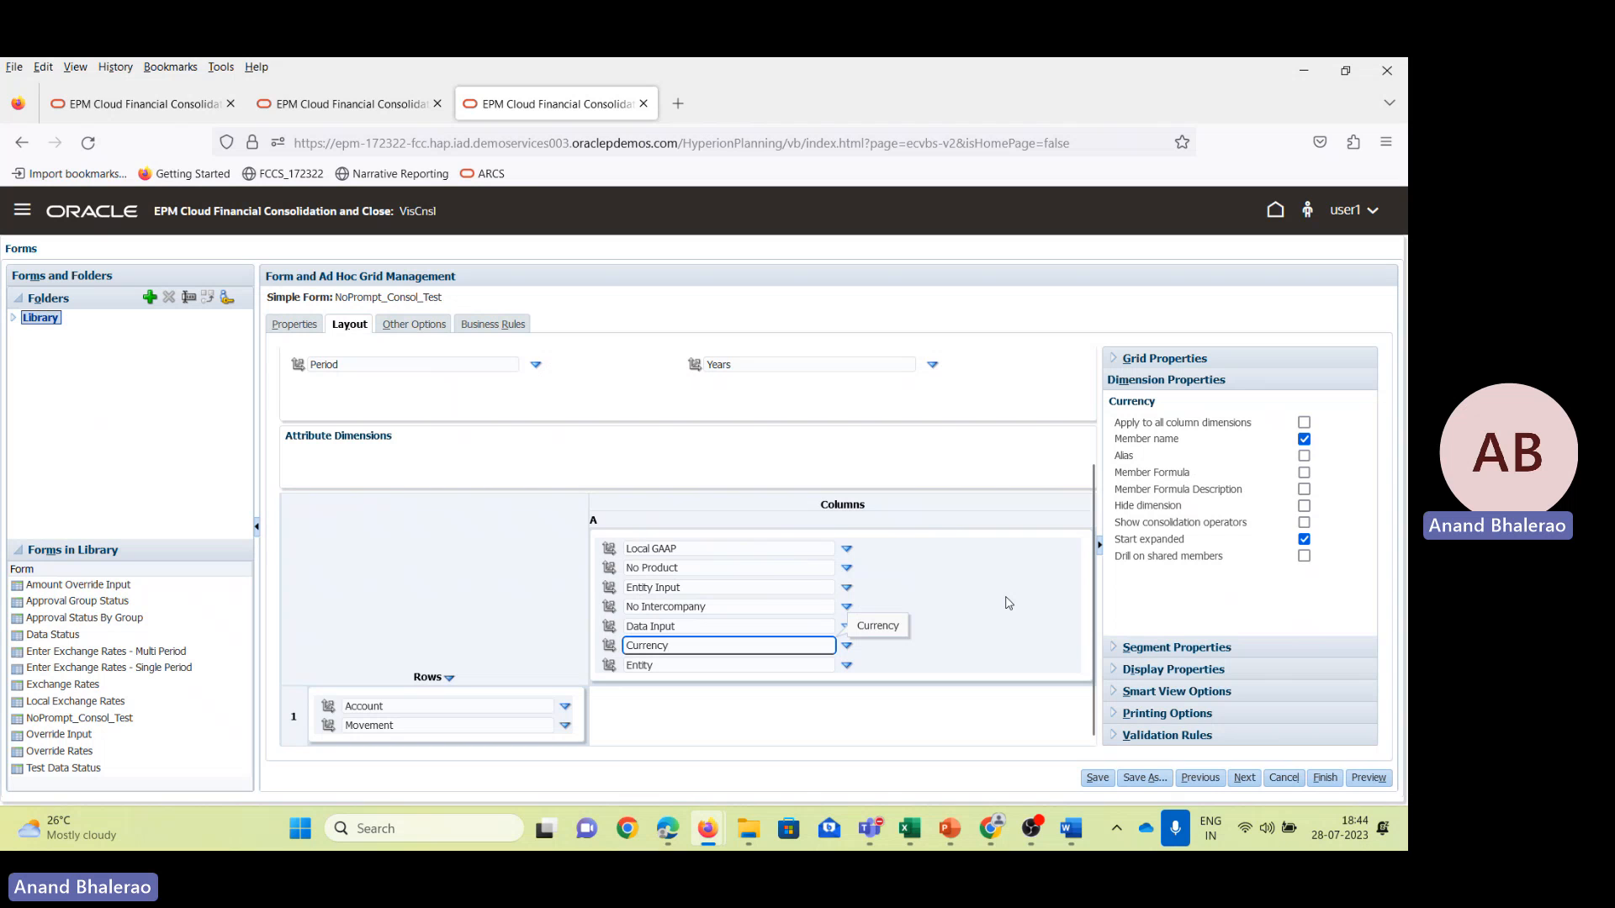
{"action": "key", "text": "Home"}
{"action": "type", "text": "Entity"}
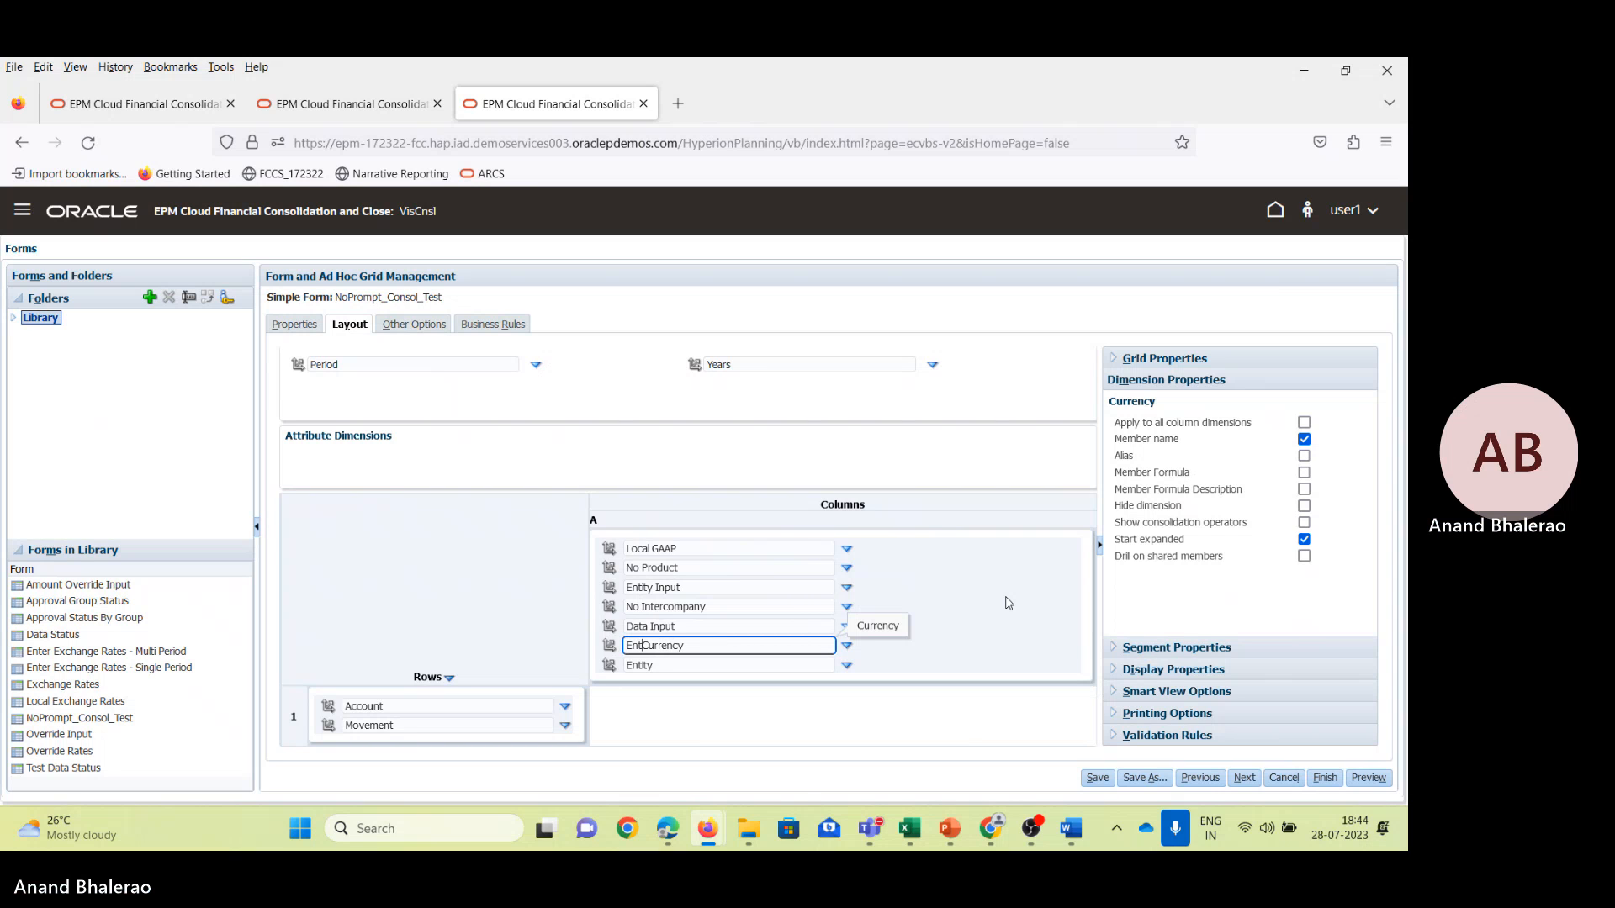
{"action": "key", "text": "Tab"}
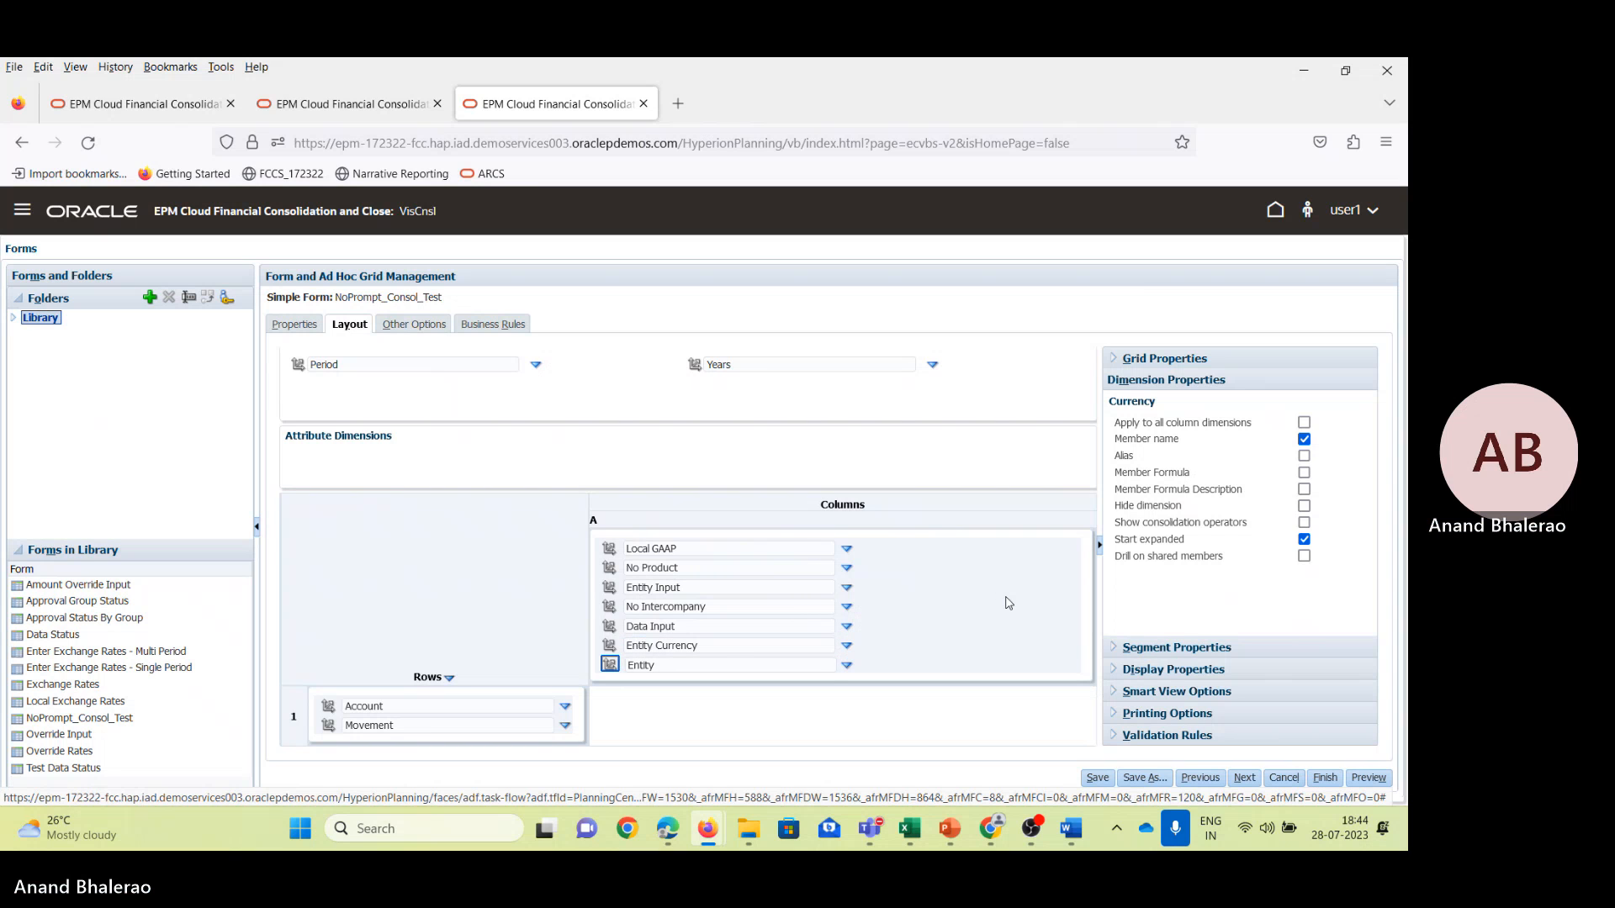
{"action": "key", "text": "Tab"}
Switch to the SV_172322_NOPrompt workbook in Excel and check the entity member heading column C of the Input sheet.
{"action": "key", "text": "alt+Tab"}
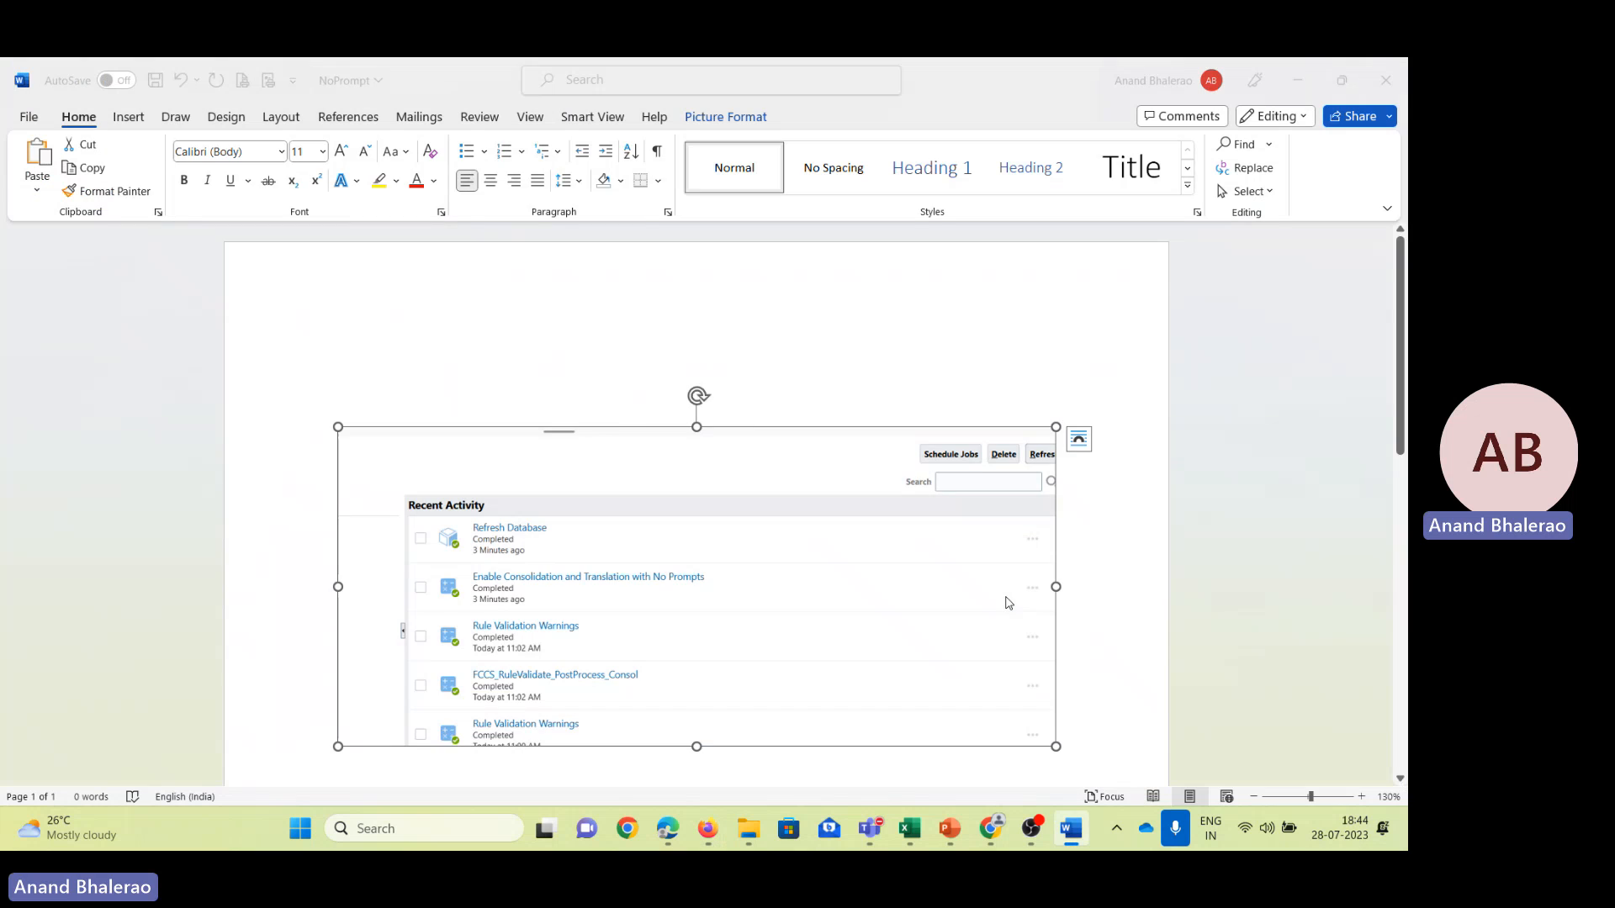
{"action": "key", "text": "alt+Tab"}
{"action": "key", "text": "alt+Tab"}
{"action": "key", "text": "alt+Tab"}
{"action": "key", "text": "alt+Tab"}
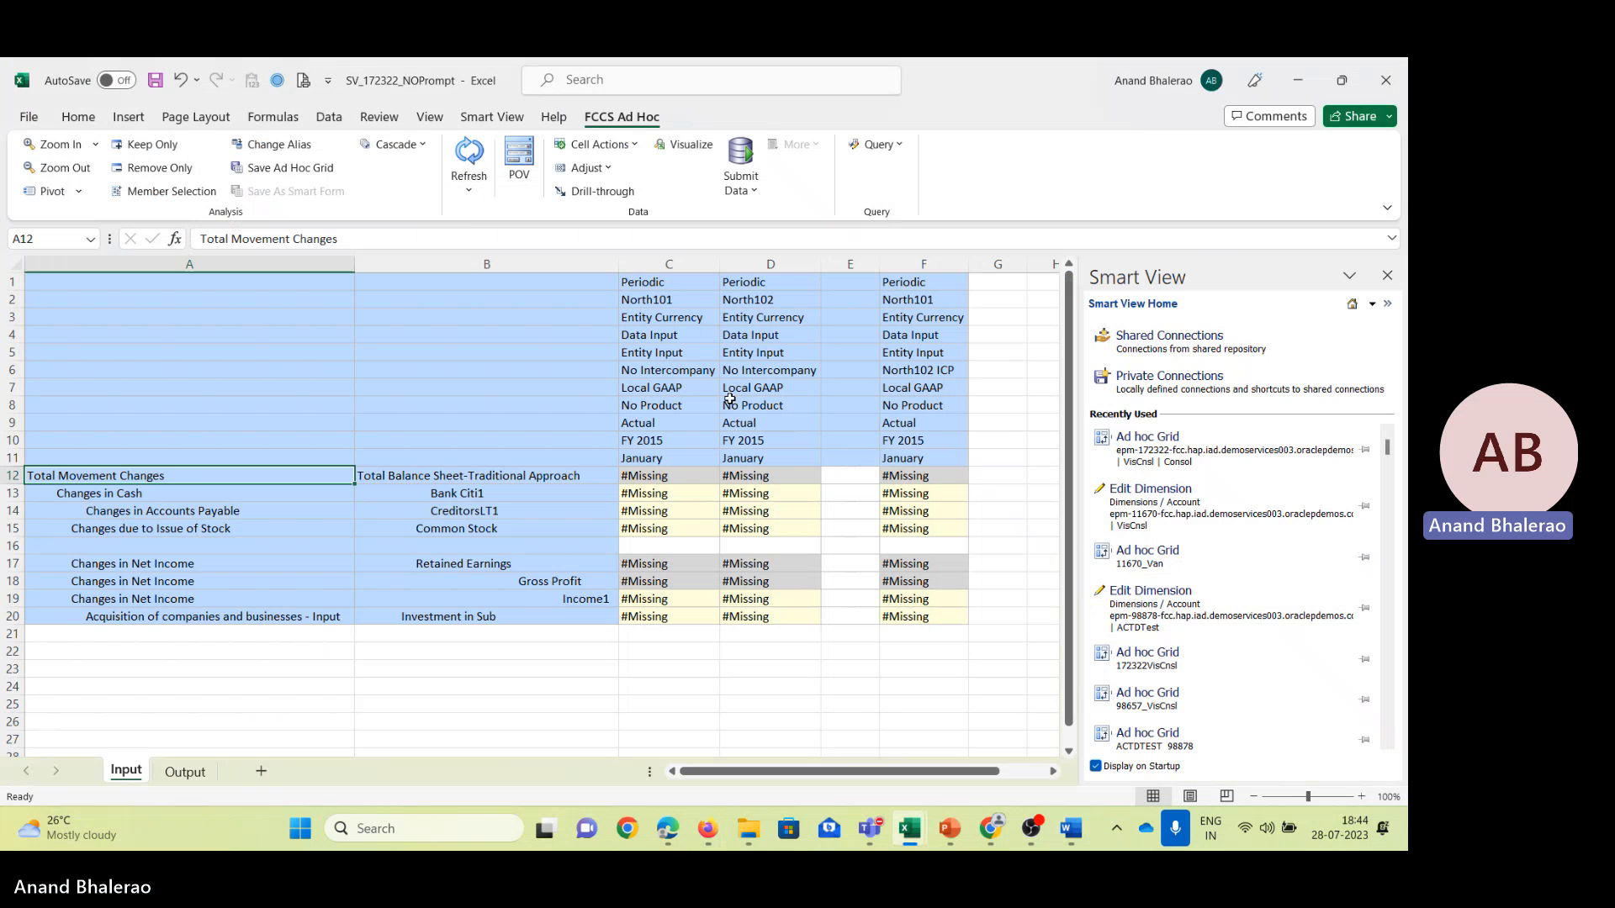
{"action": "left_click", "coordinate": [673, 307]}
Switch back to the form layout in Firefox and set column A's Entity member to N_101.
{"action": "key", "text": "alt+Tab"}
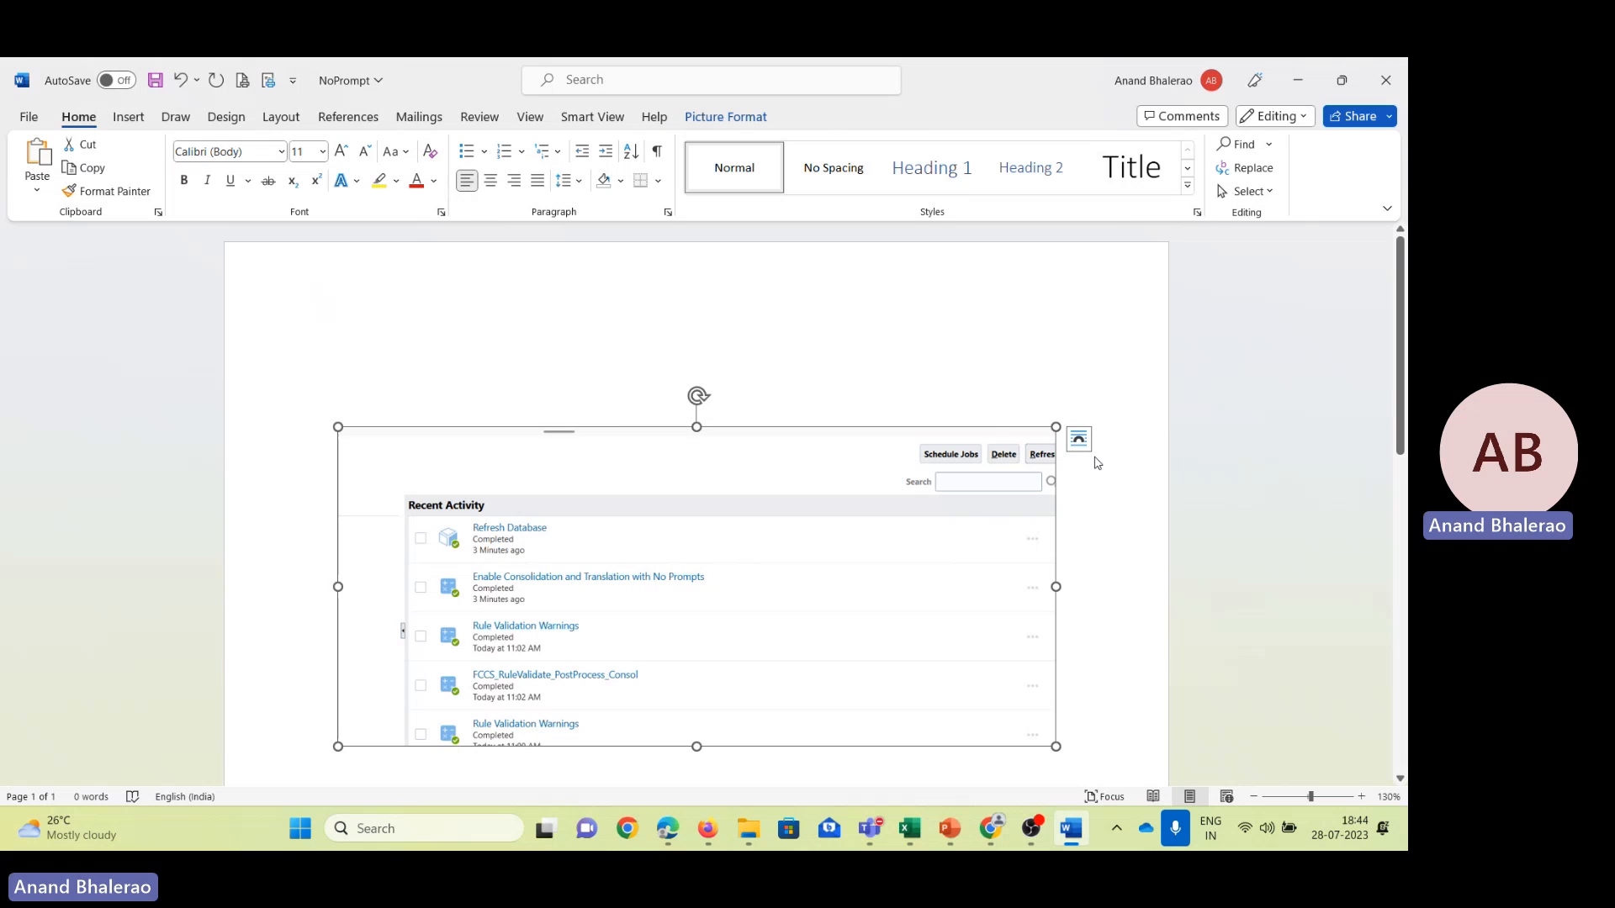
{"action": "key", "text": "alt+Tab"}
{"action": "key", "text": "alt+Tab"}
{"action": "type", "text": "N"}
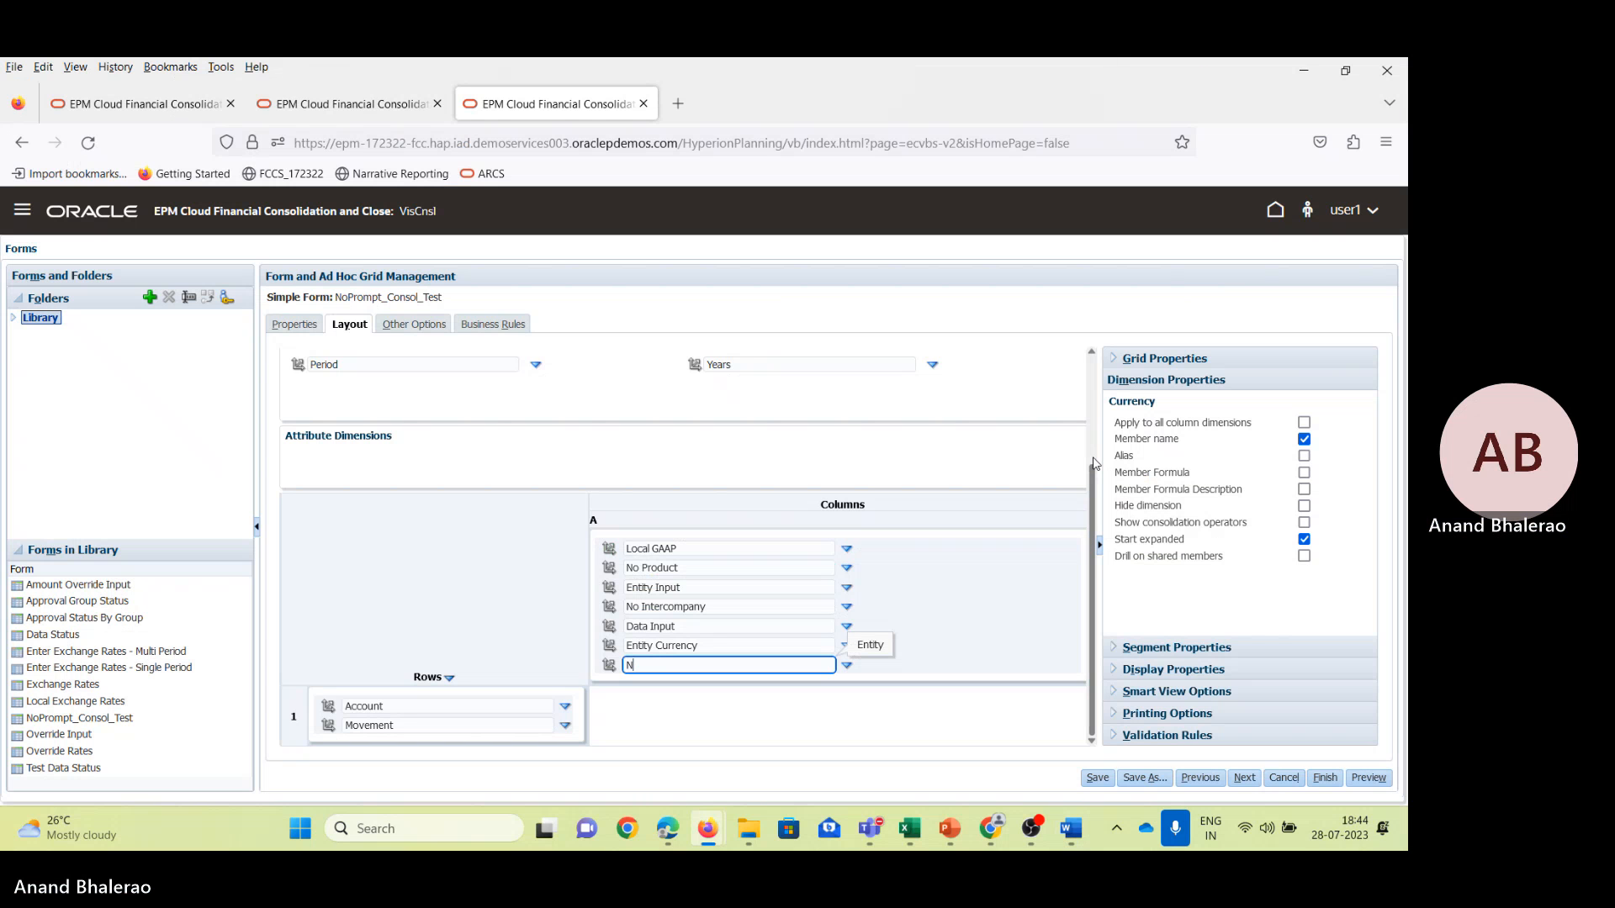
{"action": "type", "text": "_101"}
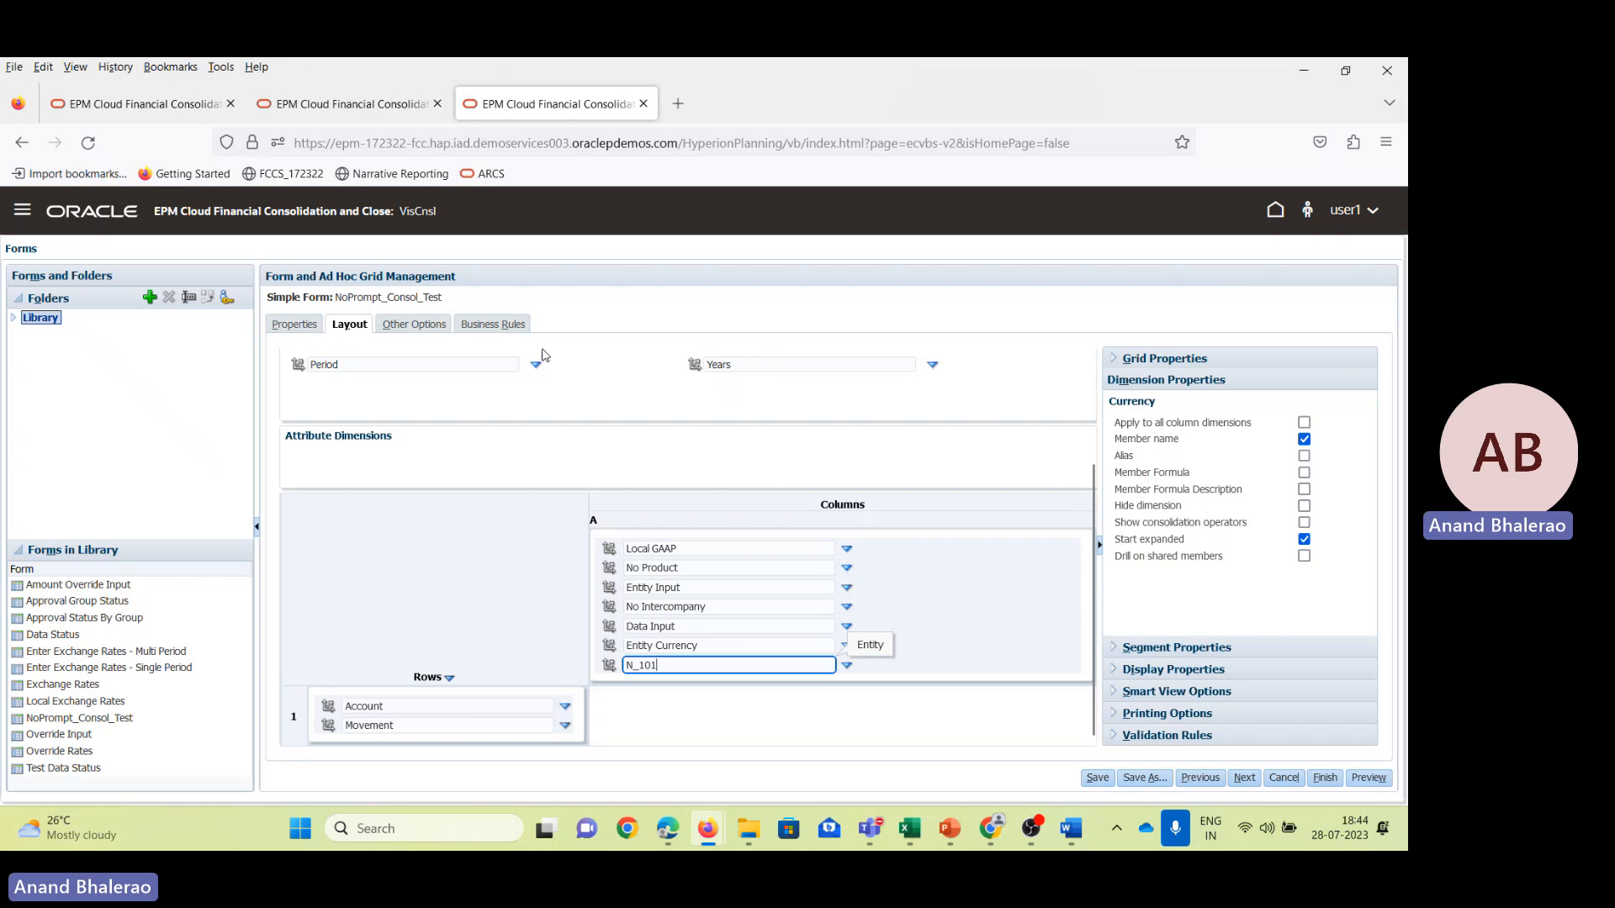
Set the form's page members to Jan for Period and FY15 for Years.
{"action": "left_click", "coordinate": [386, 364]}
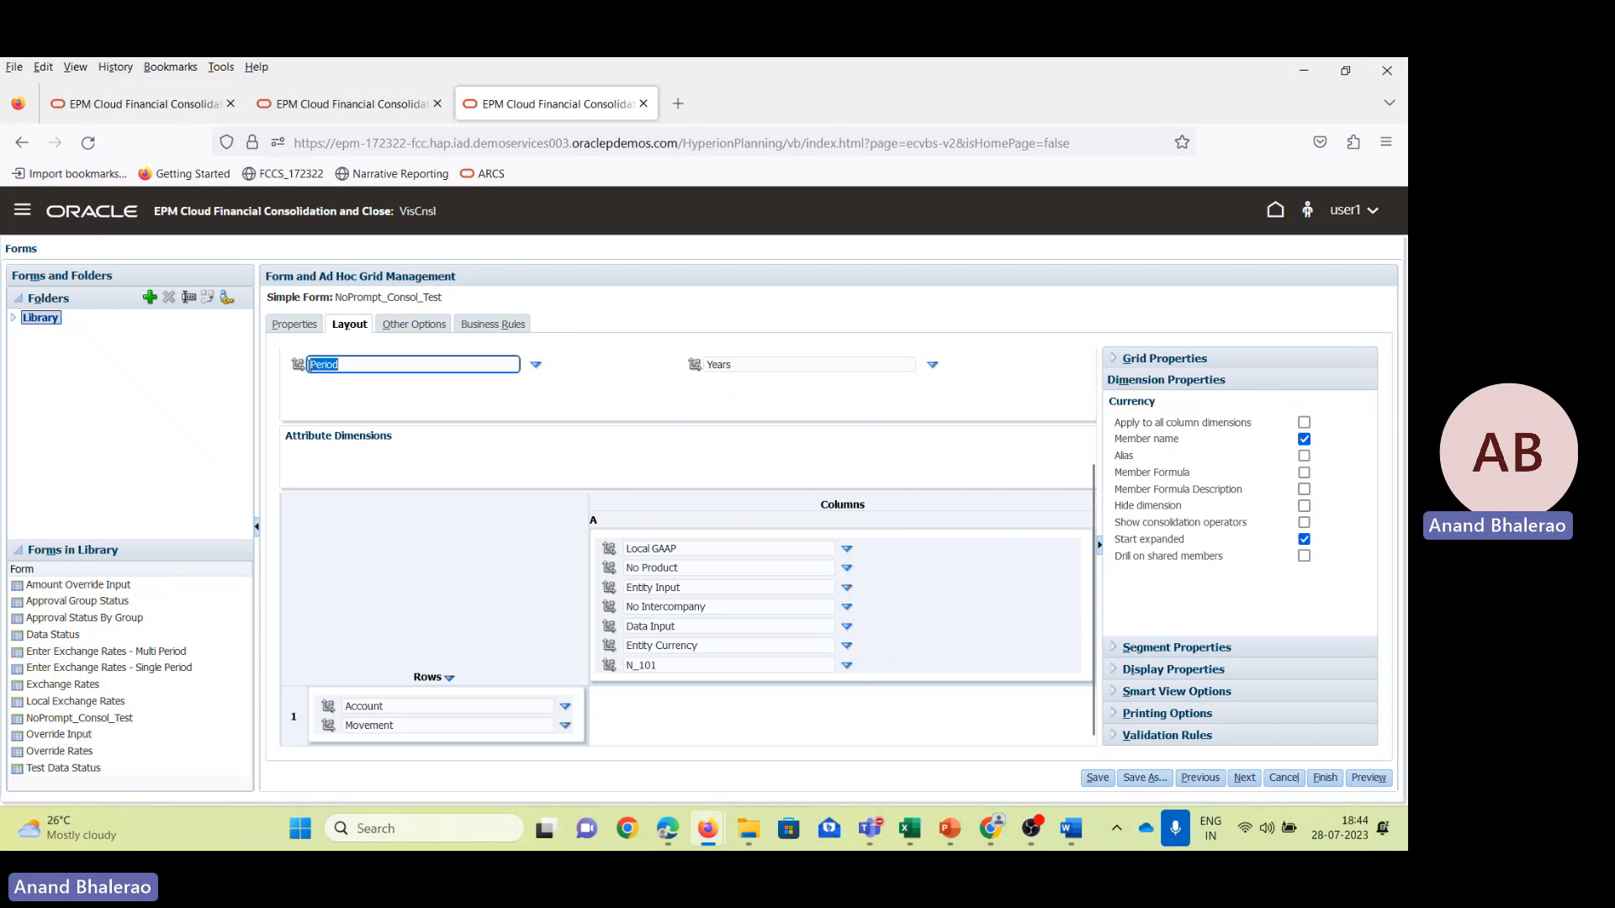
{"action": "type", "text": "Jan"}
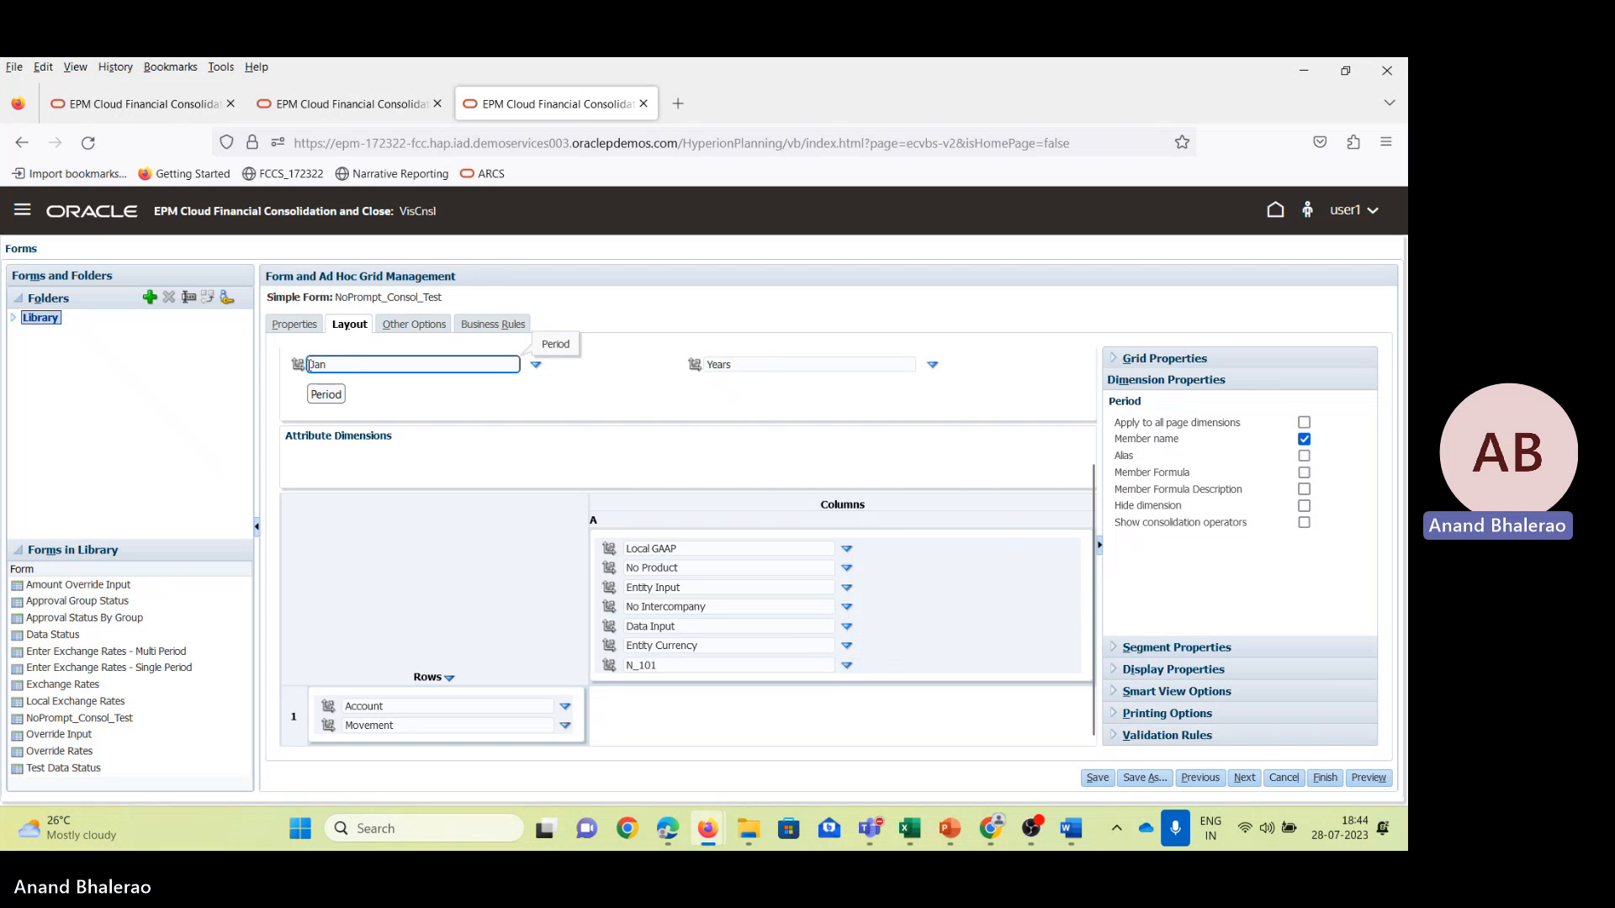
{"action": "key", "text": "Tab"}
{"action": "left_click", "coordinate": [724, 367]}
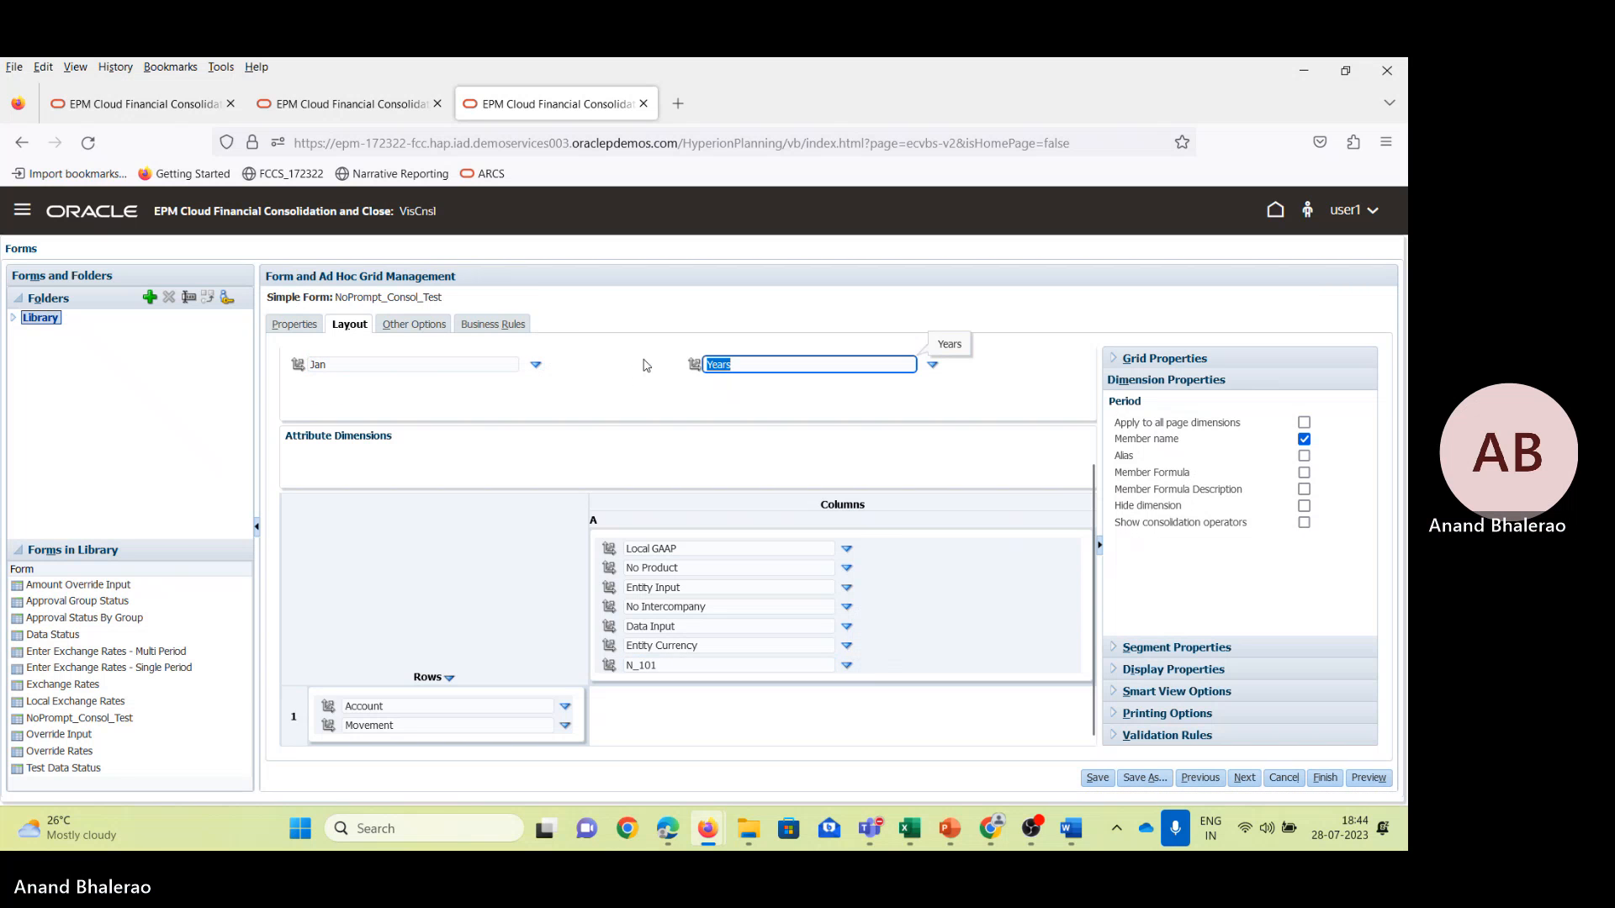
{"action": "type", "text": "Fy"}
{"action": "type", "text": "Y15"}
Set the form's page members to Actual for Scenario and Periodic for View.
{"action": "scroll", "coordinate": [535, 379], "scroll_direction": "up", "scroll_amount": 2}
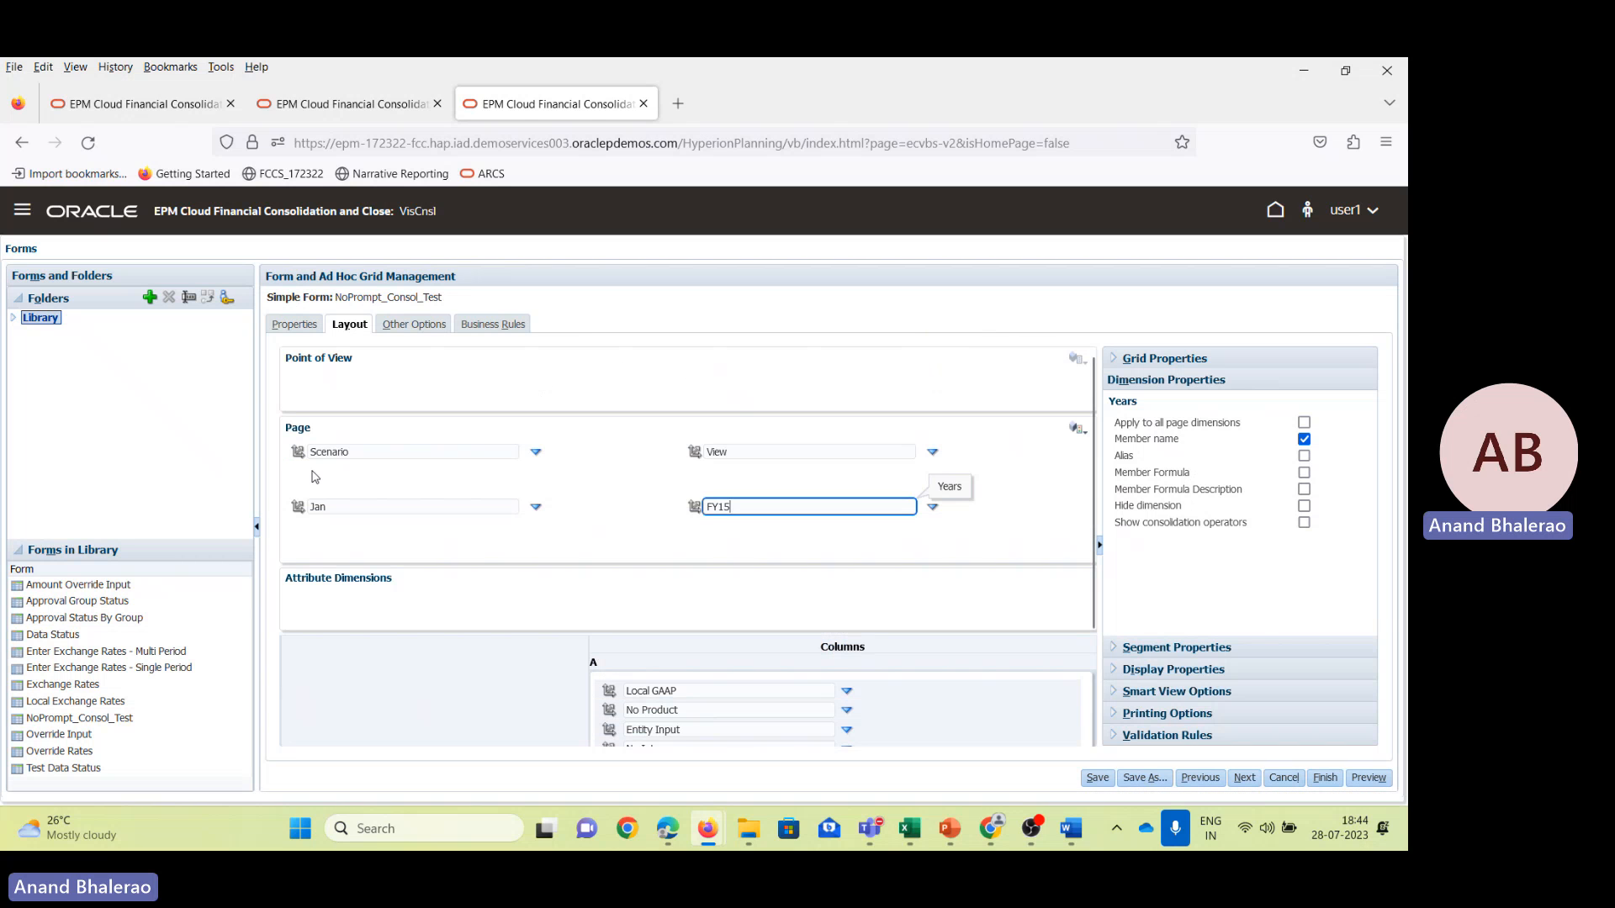
{"action": "left_click", "coordinate": [353, 452]}
{"action": "type", "text": "Actual"}
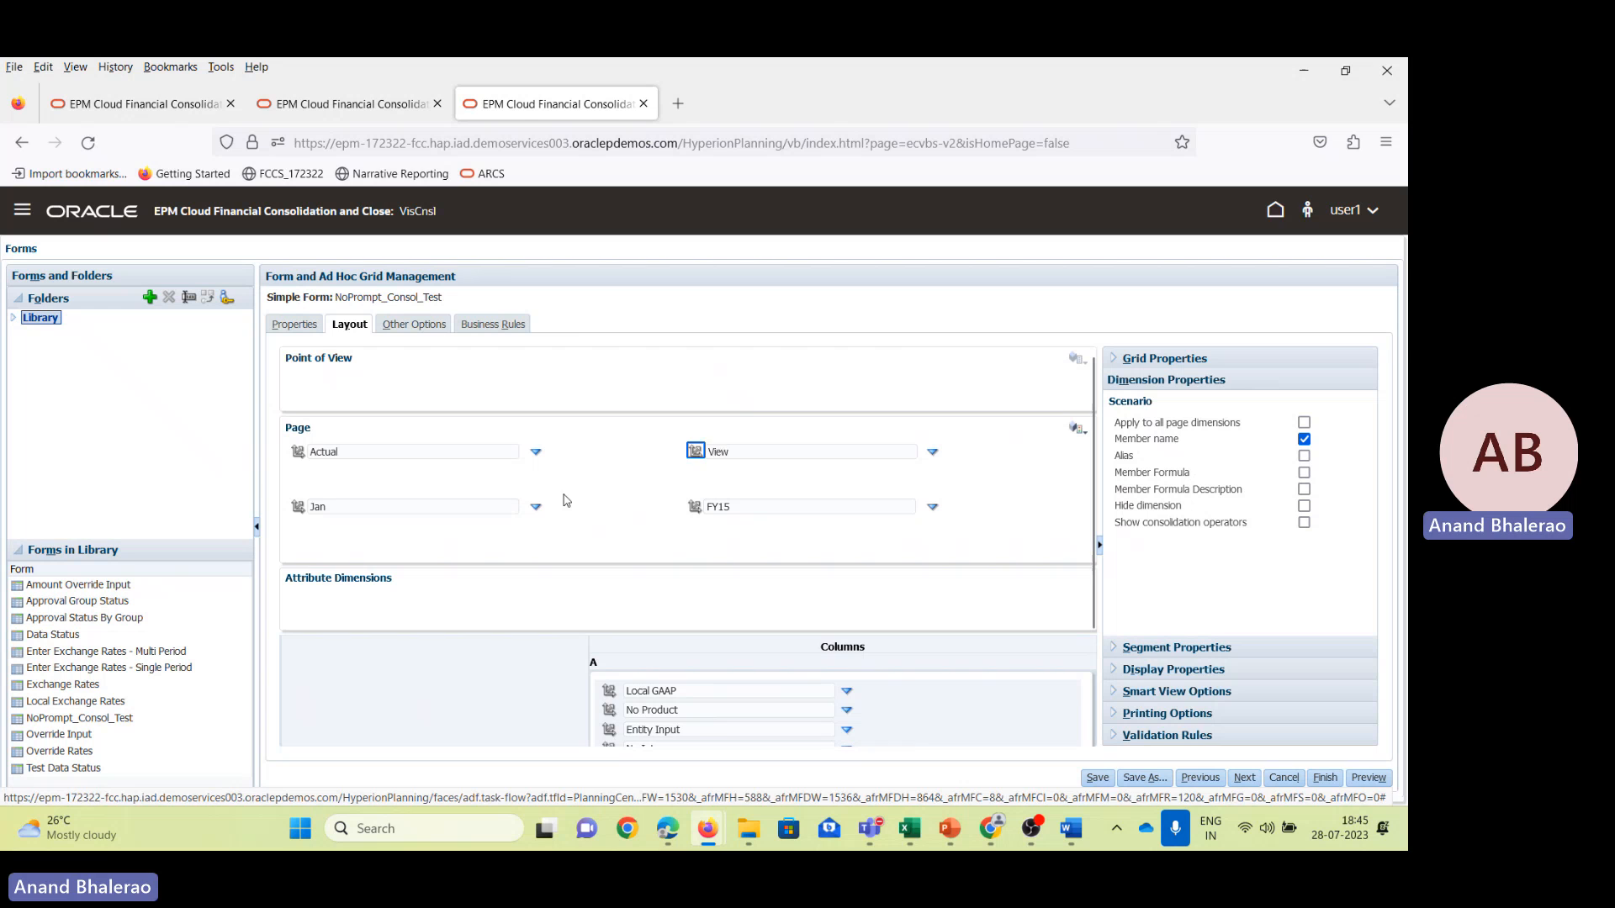
{"action": "key", "text": "Tab"}
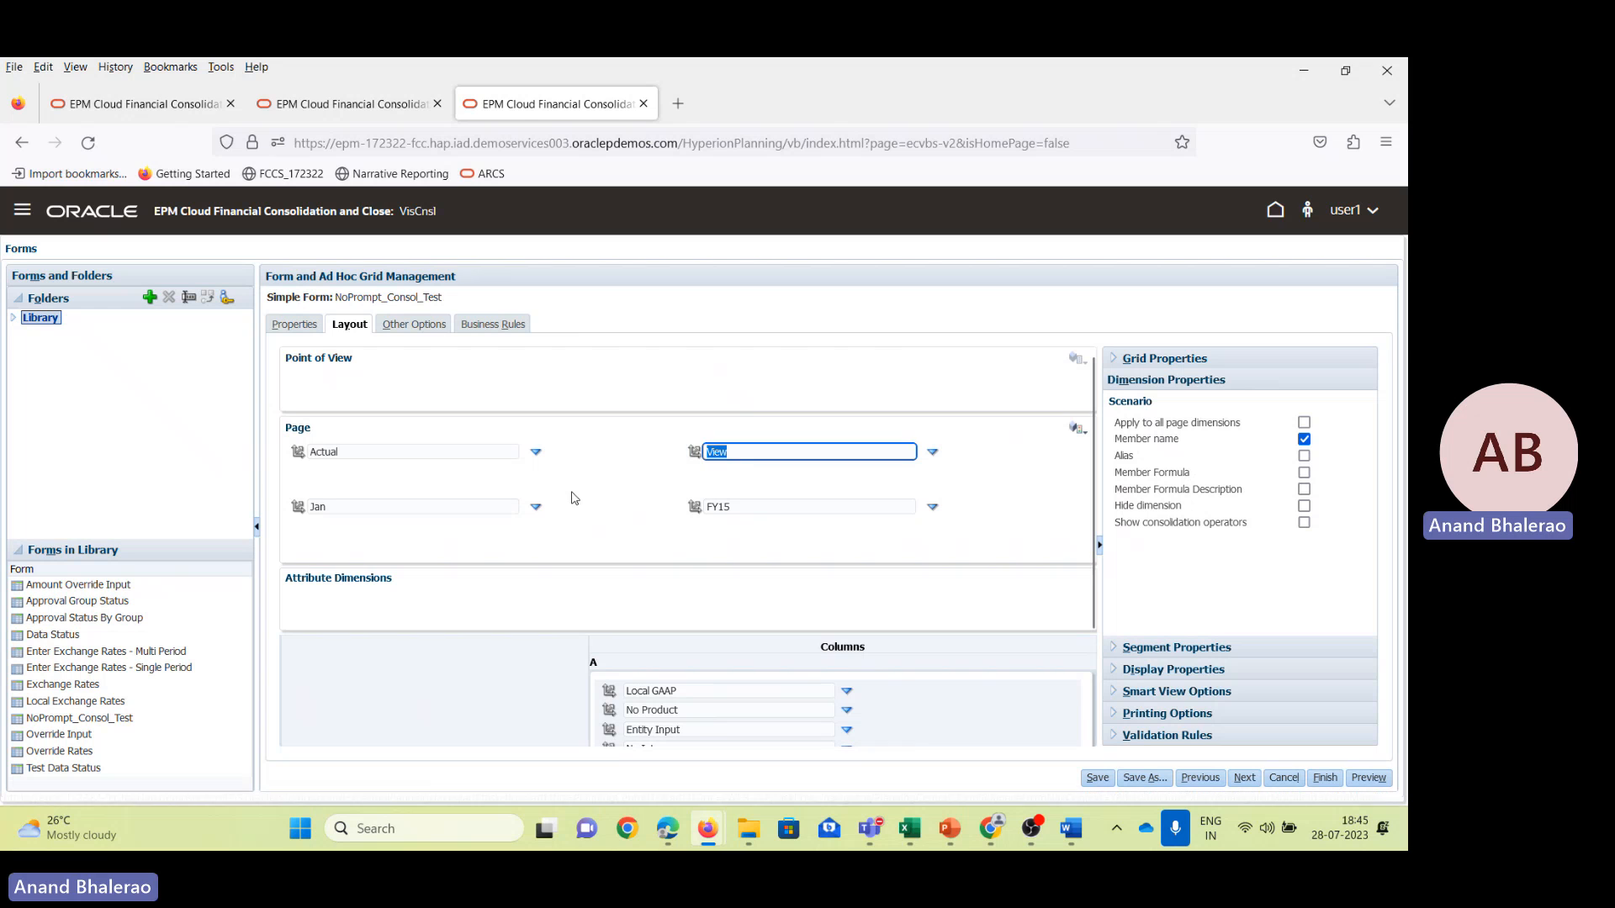
{"action": "type", "text": "Periodic"}
Save the NoPrompt_Consol_Test form with its page and column members.
{"action": "scroll", "coordinate": [575, 498], "scroll_direction": "down", "scroll_amount": 2}
{"action": "left_click", "coordinate": [1097, 777]}
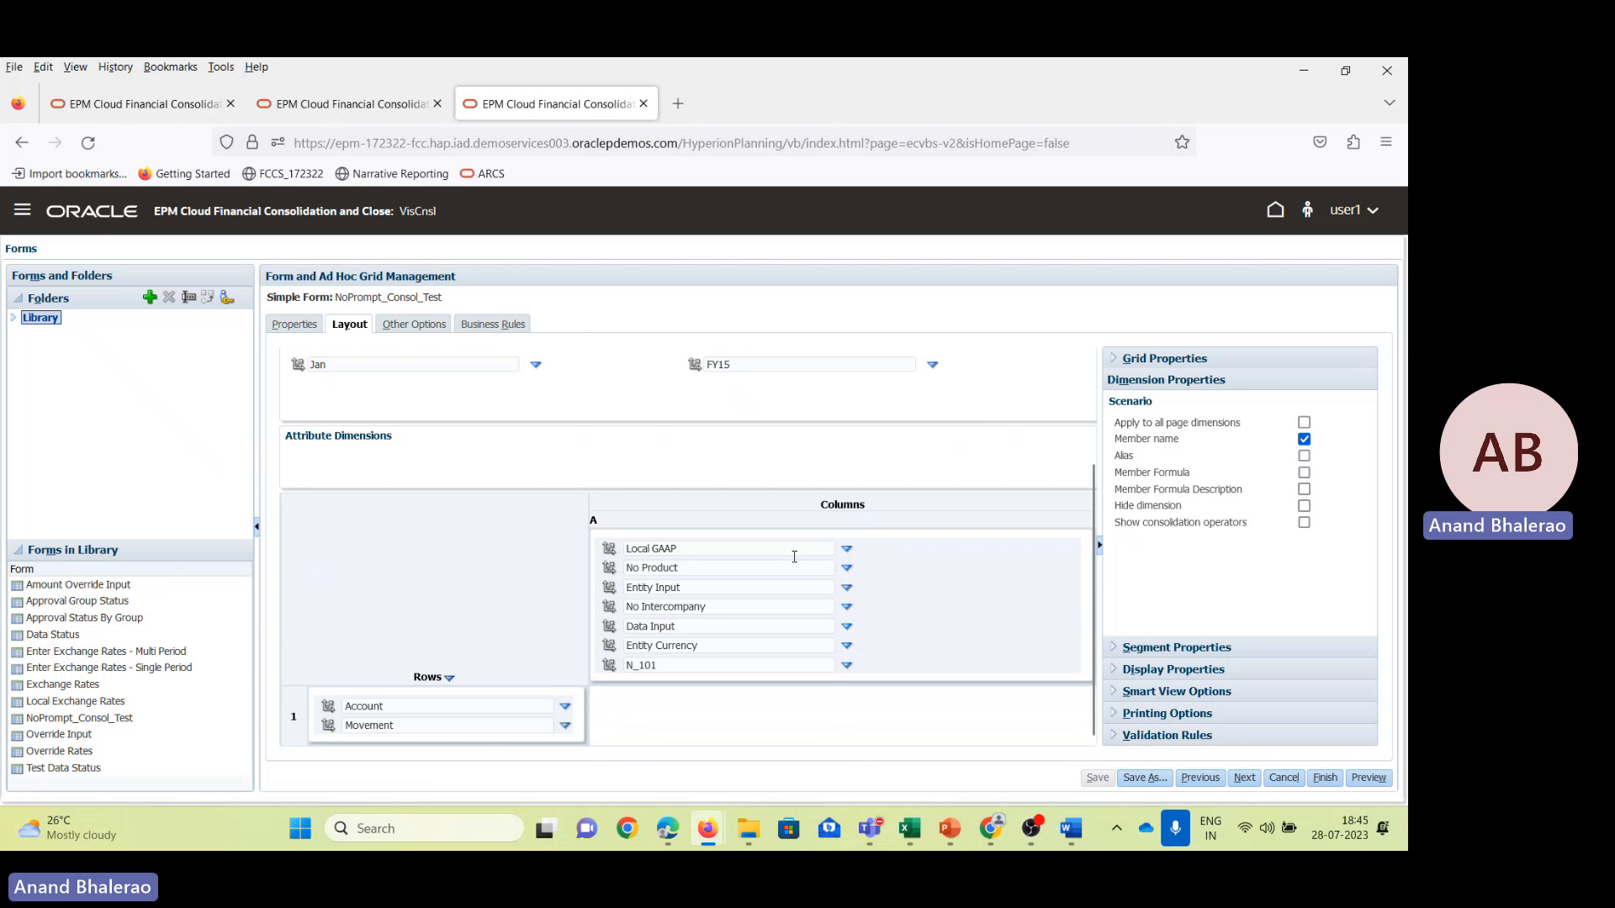
{"action": "left_click", "coordinate": [809, 423]}
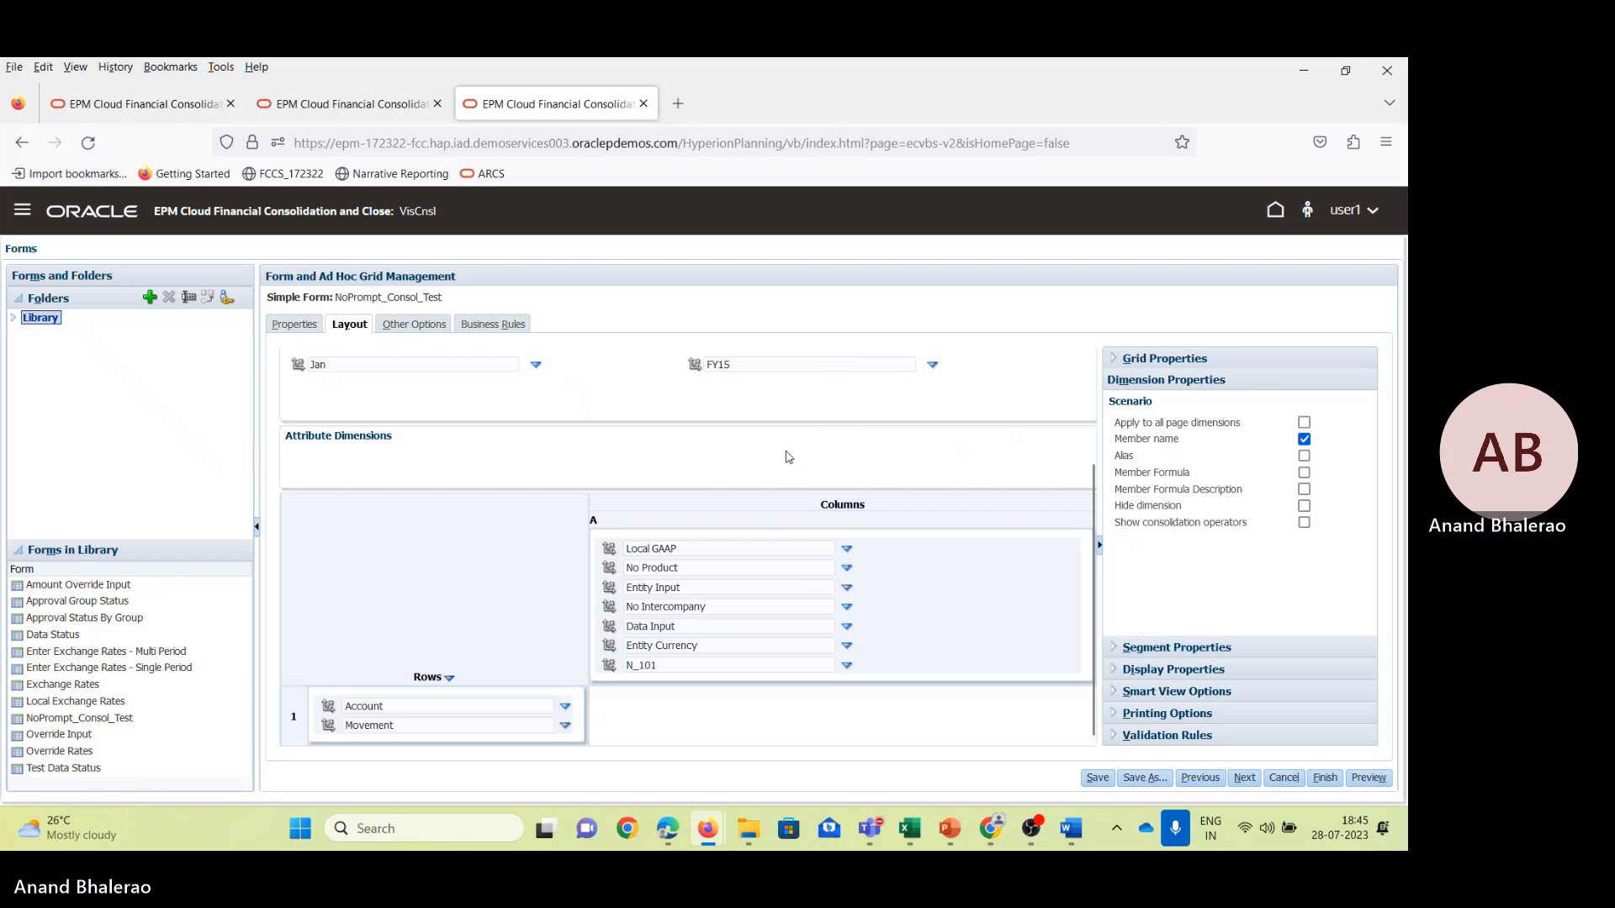
Switch to the SV_172322_NOPrompt workbook in Excel and copy the account name Bank Citi1 from cell B13.
{"action": "left_click", "coordinate": [449, 705]}
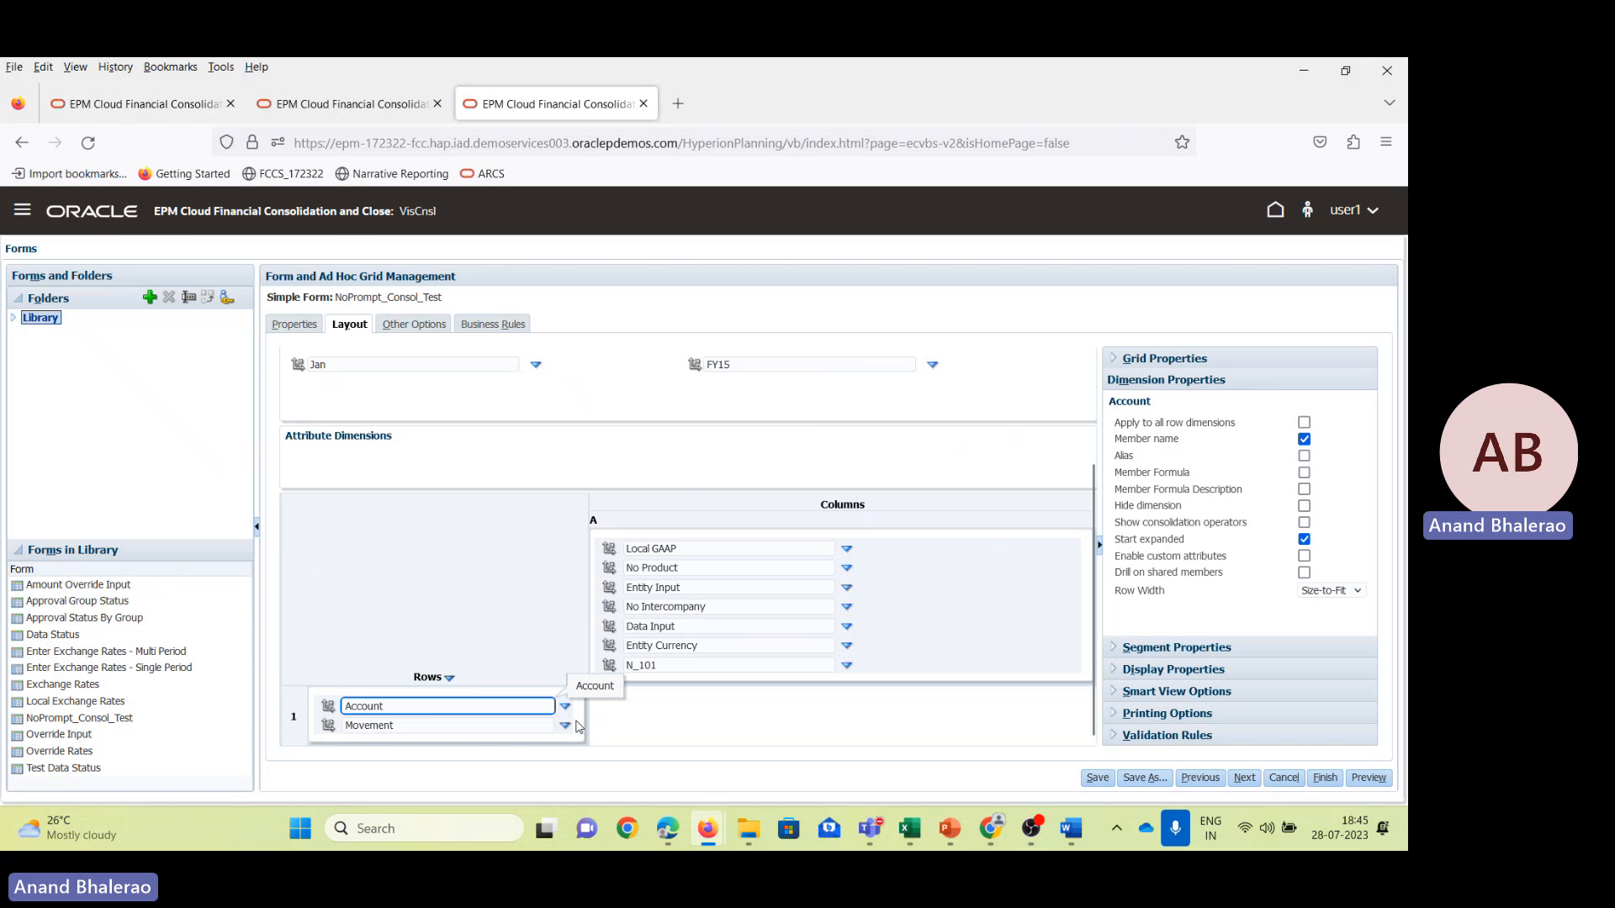
{"action": "key", "text": "alt+Tab"}
{"action": "key", "text": "alt+Tab"}
{"action": "key", "text": "alt+Tab"}
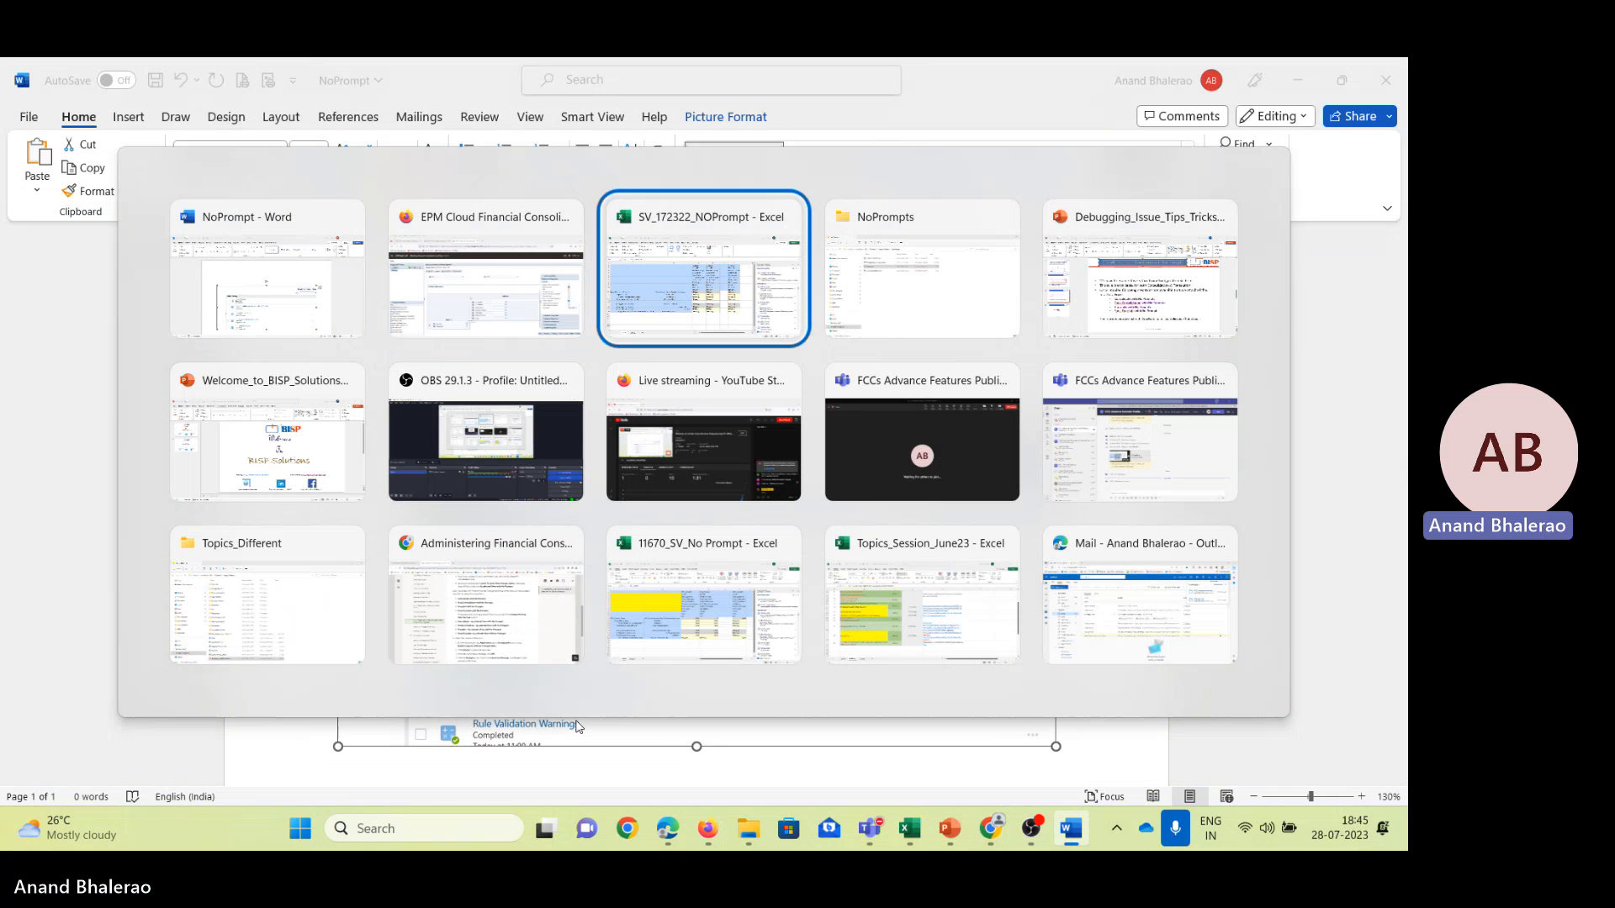
{"action": "left_click", "coordinate": [490, 495]}
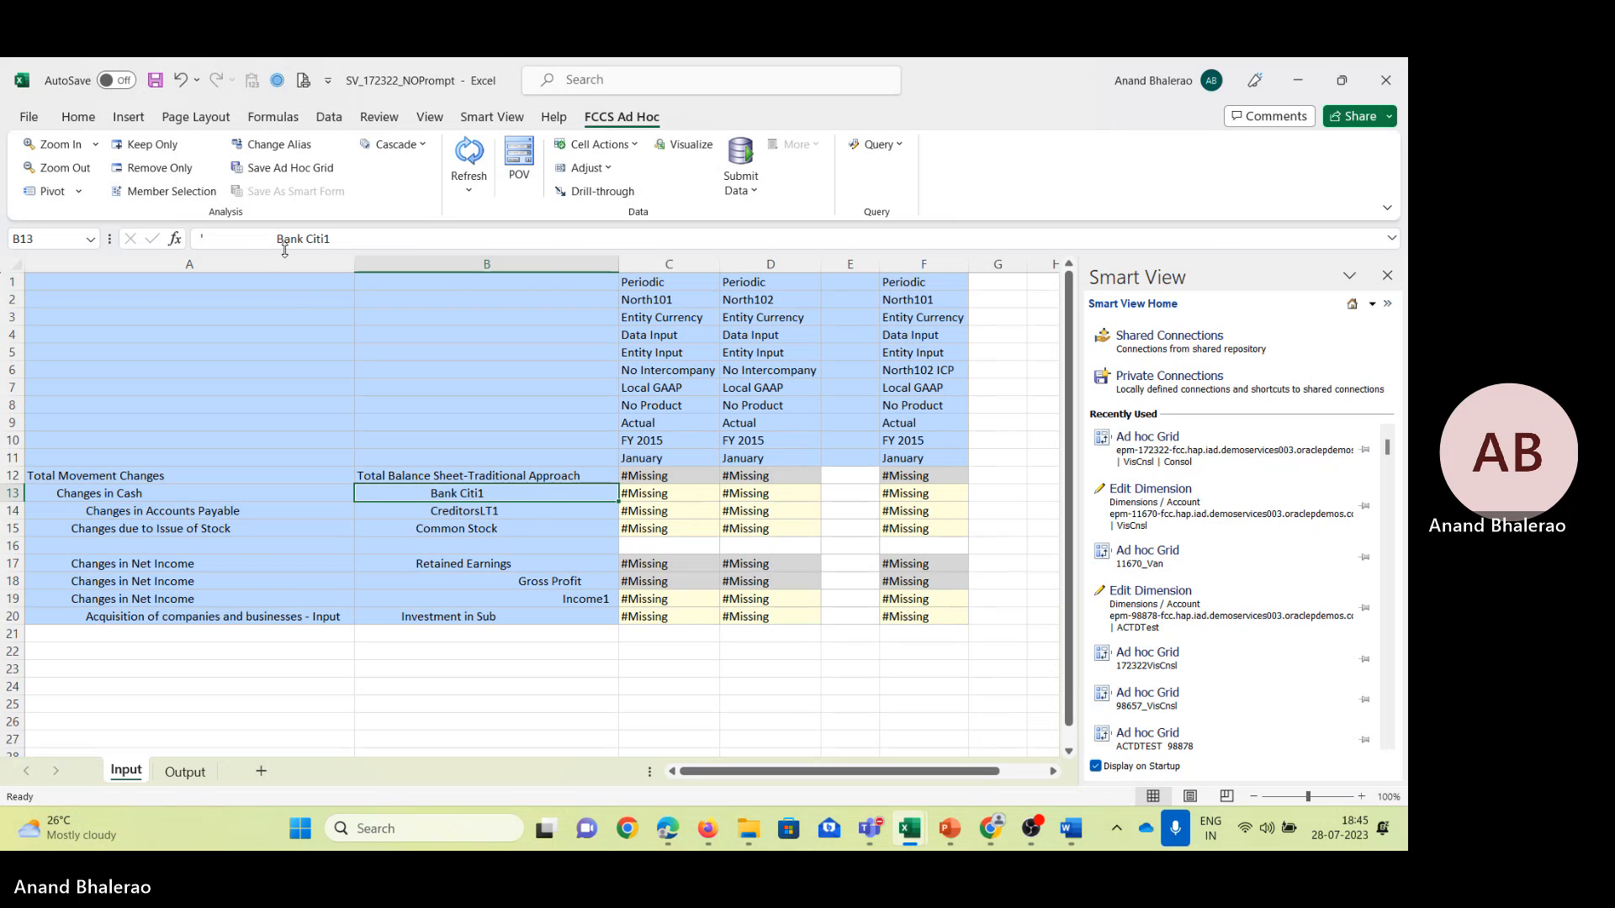
{"action": "left_click_drag", "start_coordinate": [277, 238], "coordinate": [333, 239]}
{"action": "key", "text": "ctrl+c"}
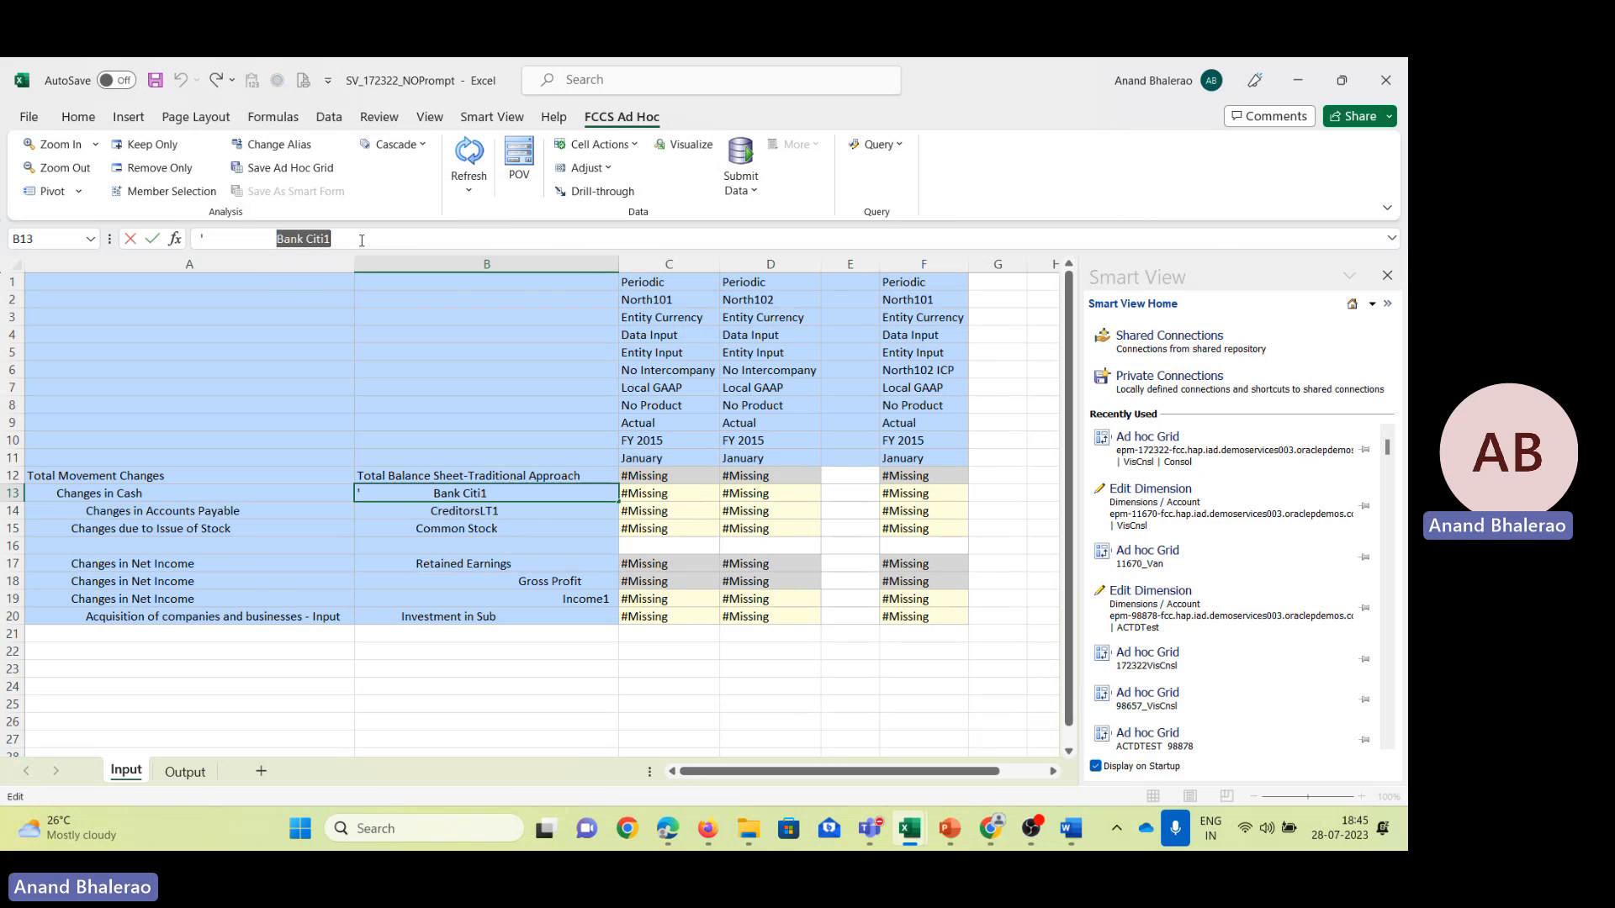
{"action": "key", "text": "Escape"}
Switch back to the form layout in Firefox and replace row 1's Account entry with Bank Citi1, followed by a comma.
{"action": "key", "text": "alt+Tab"}
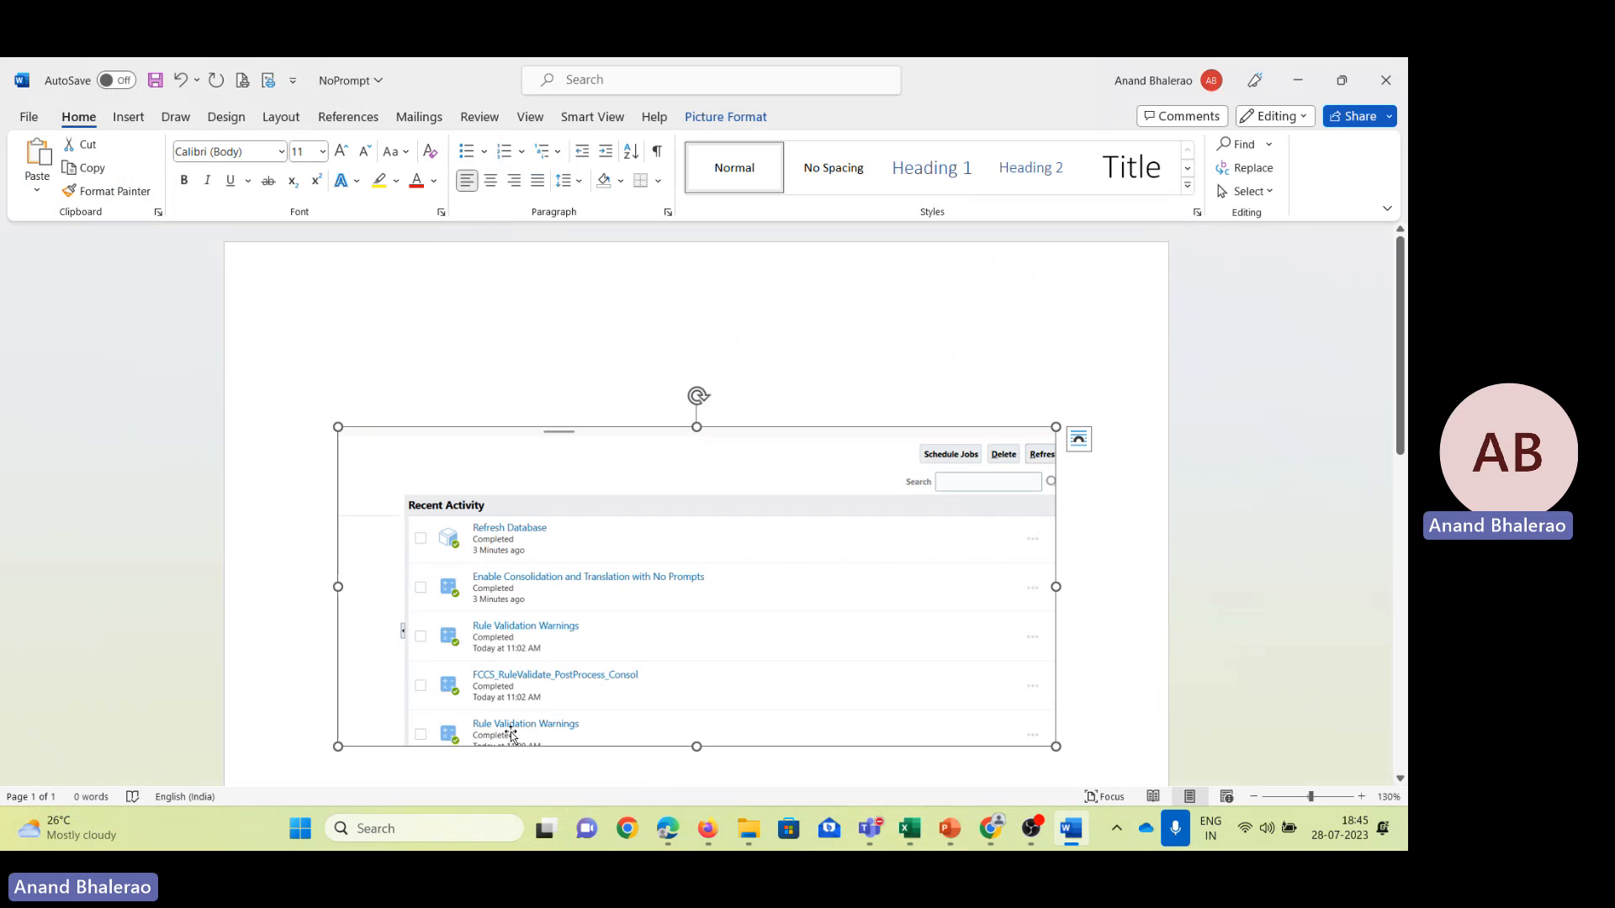
{"action": "key", "text": "alt+Tab"}
{"action": "key", "text": "alt+Tab"}
{"action": "key", "text": "ctrl+a"}
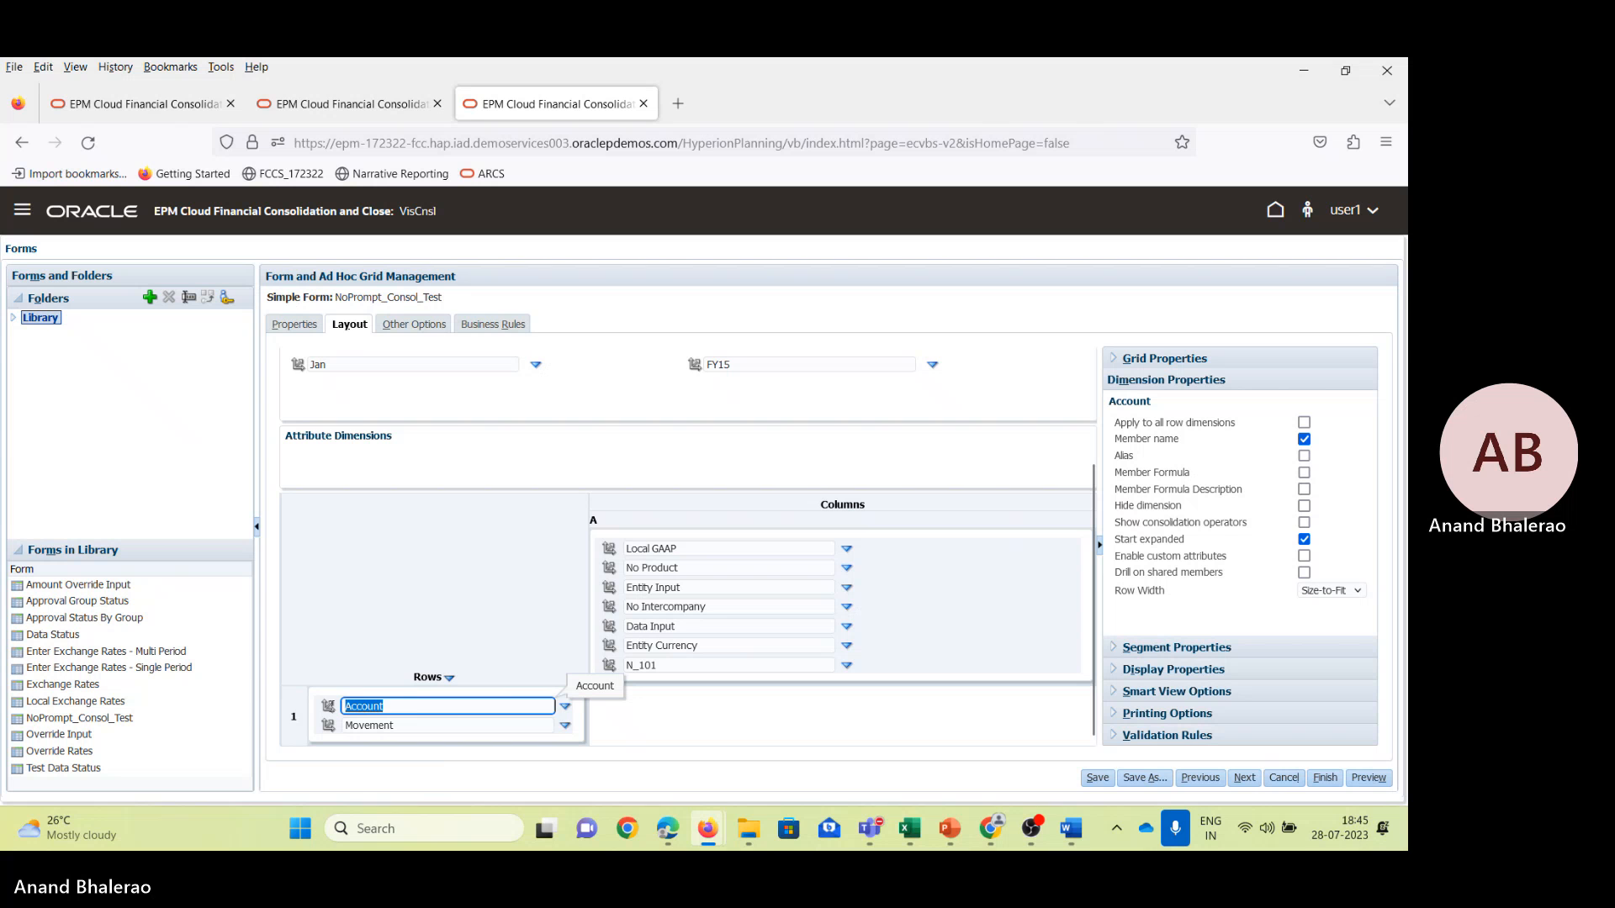
{"action": "key", "text": "ctrl+v"}
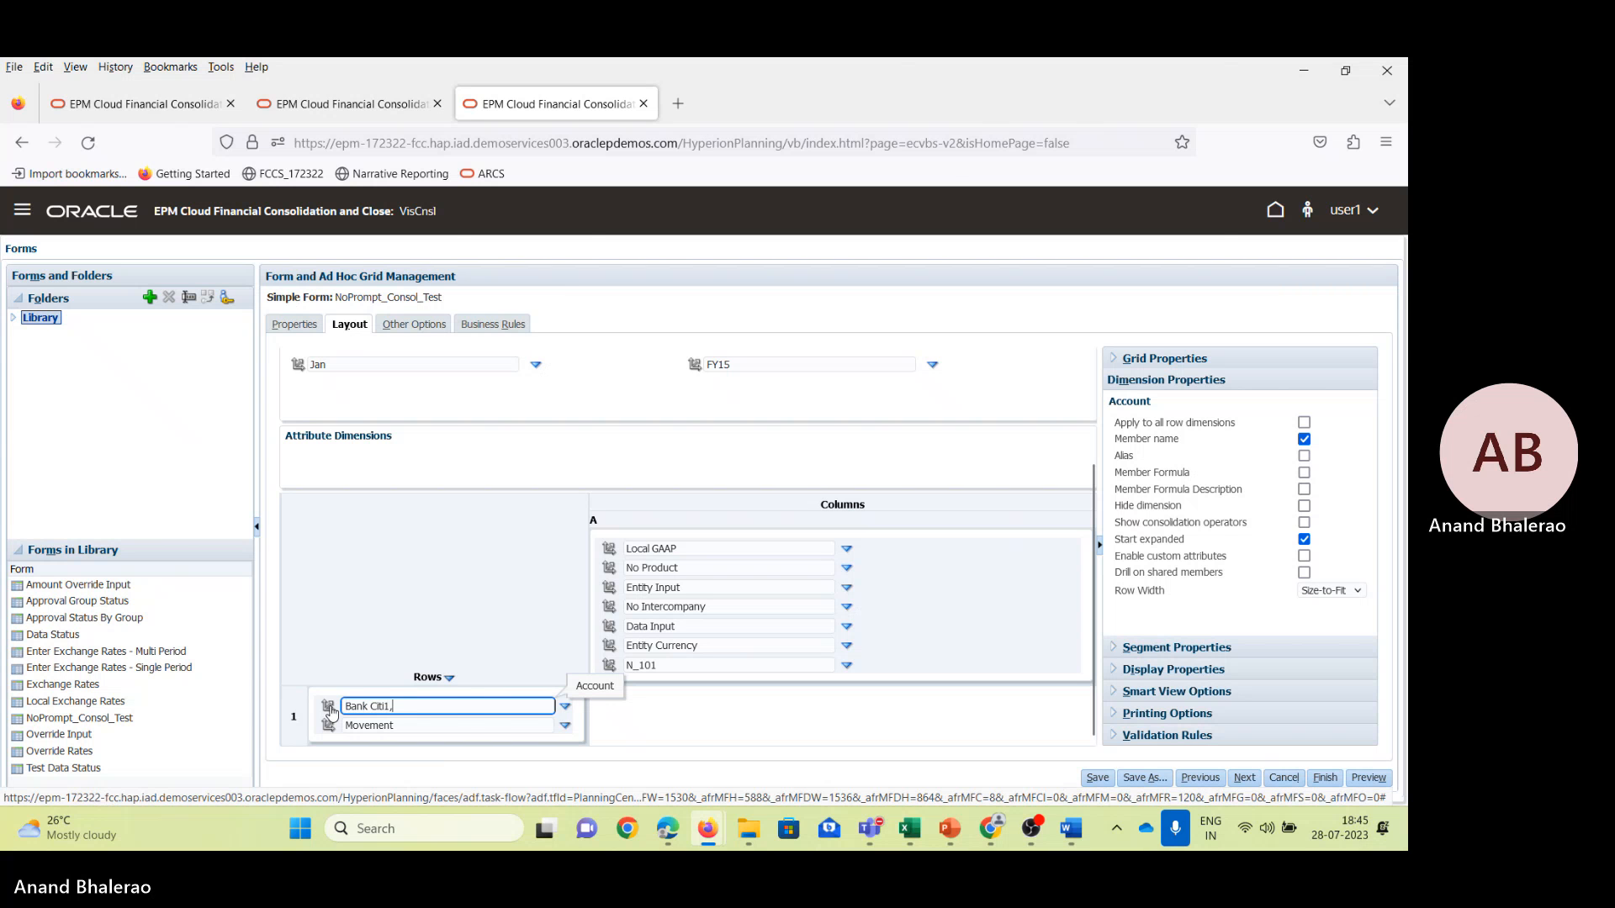
Copy CreditorsLT1 from cell B14 of the Excel workbook and append it to row 1's Account members in Firefox.
{"action": "key", "text": "alt+Tab"}
{"action": "key", "text": "alt+Tab"}
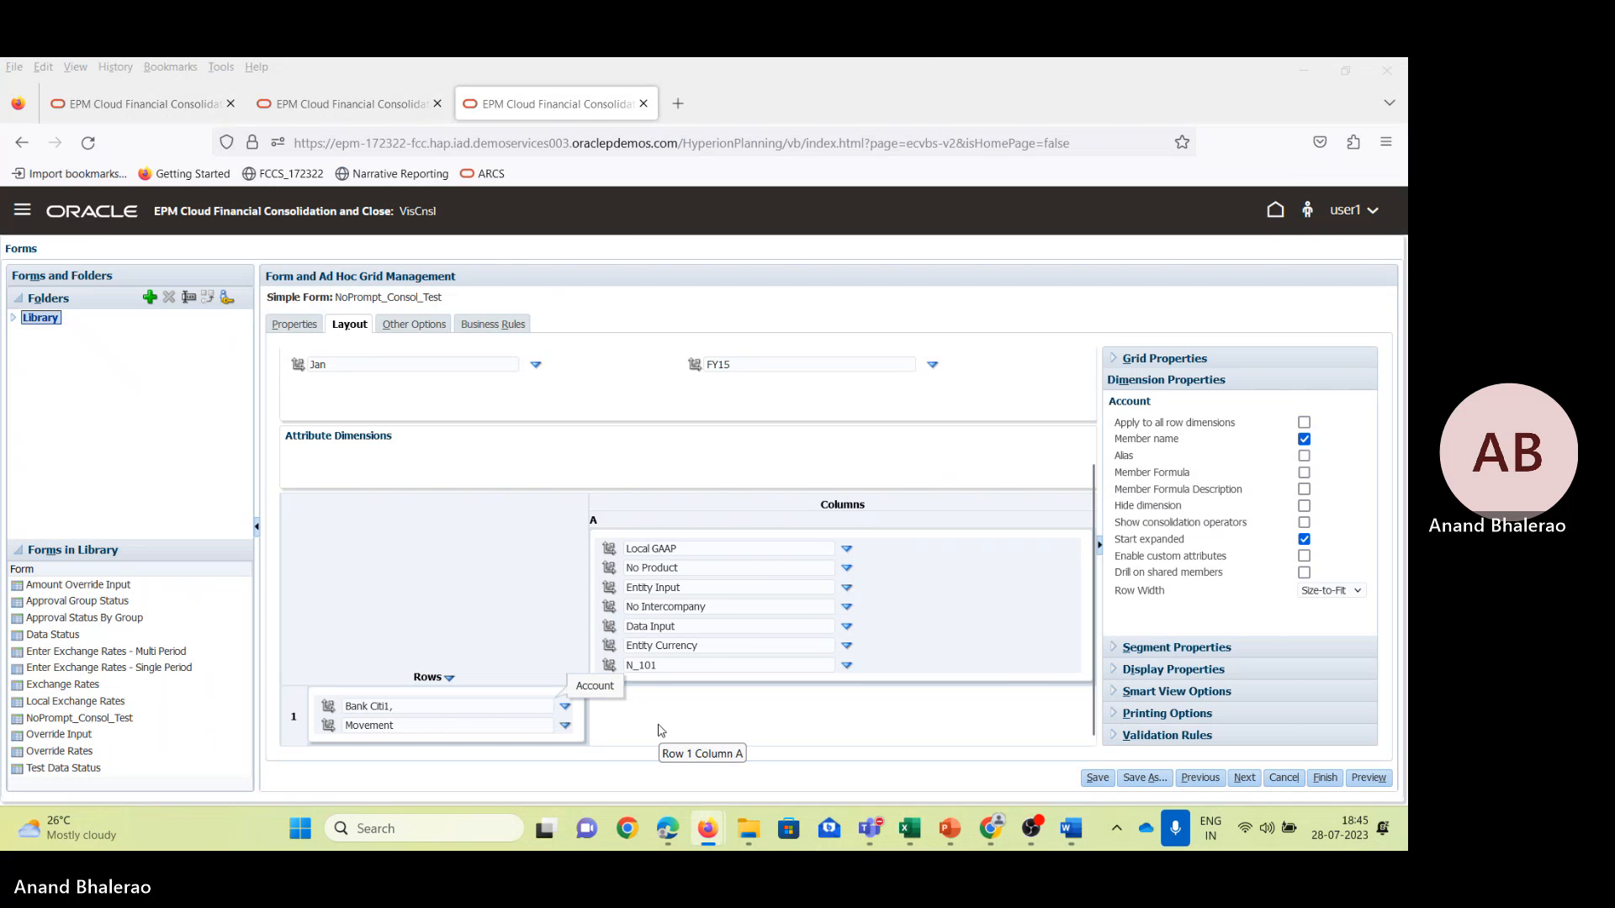
{"action": "key", "text": "alt+Tab"}
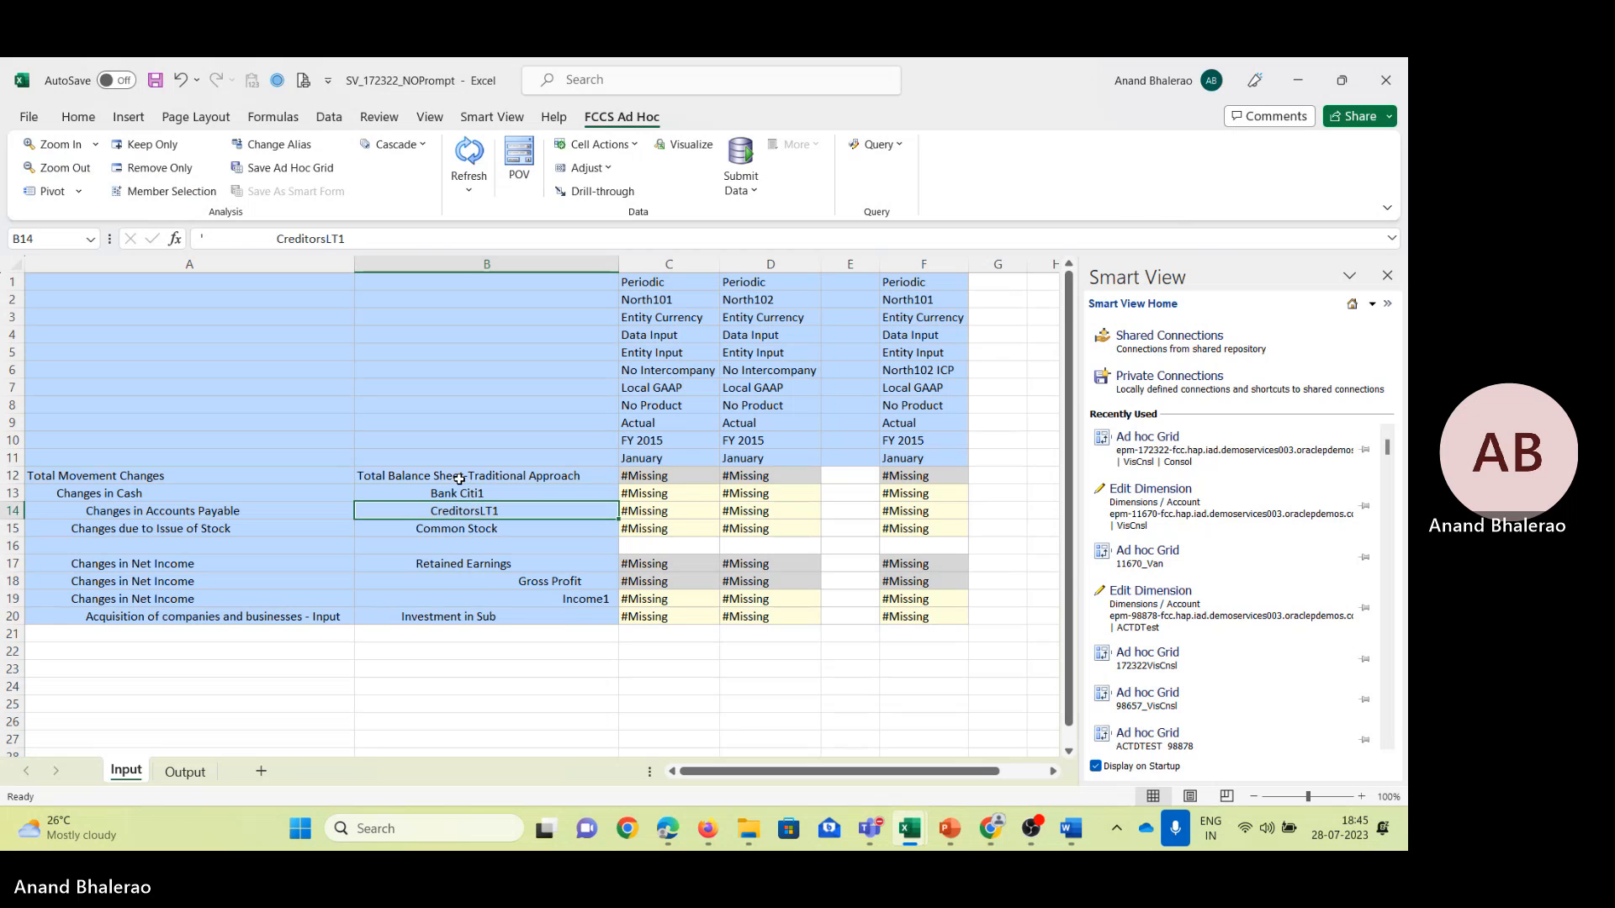
{"action": "double_click", "coordinate": [283, 239]}
{"action": "key", "text": "ctrl+c"}
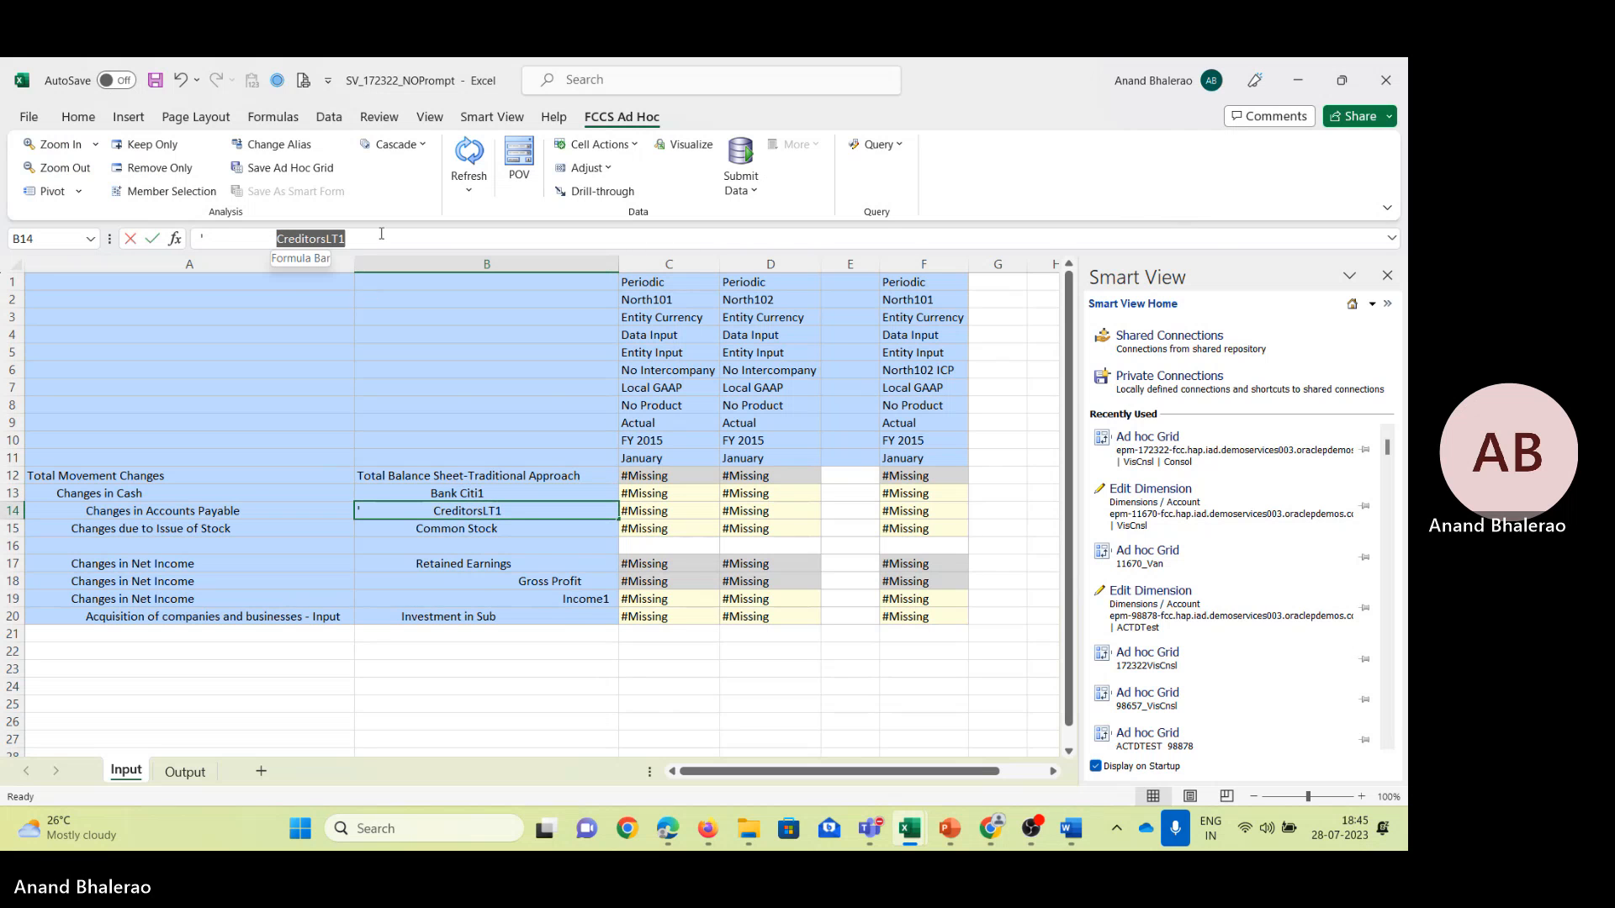
{"action": "key", "text": "alt+Tab"}
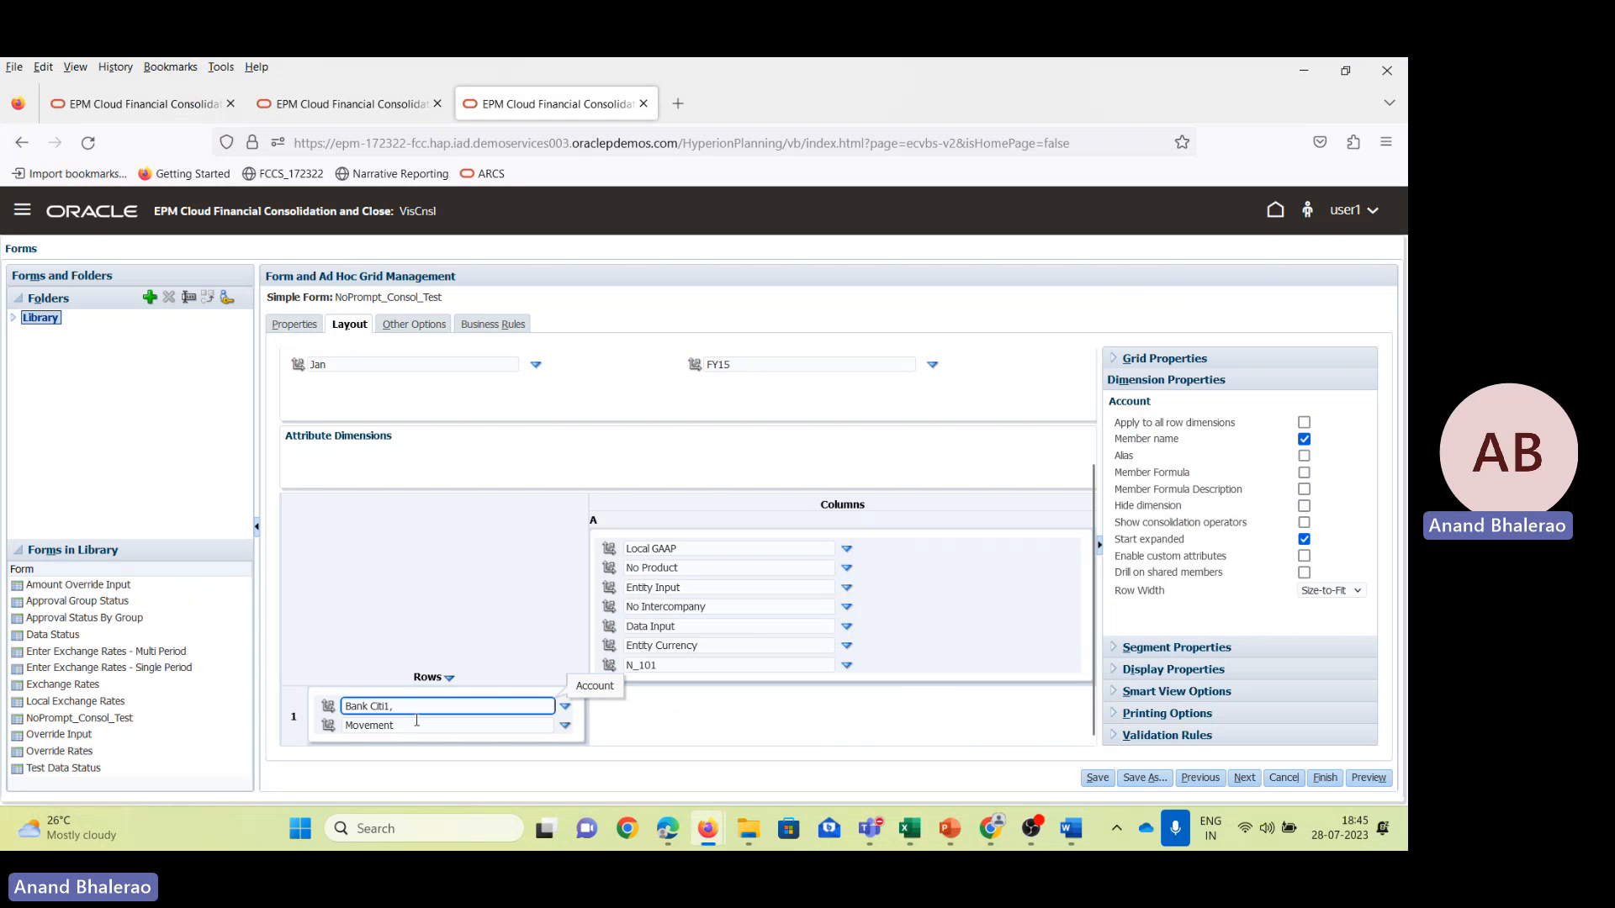
{"action": "key", "text": "ctrl+v"}
Copy Common Stock from cell B15 in Excel and append it, comma-separated without a space, to row 1's Account members in Firefox.
{"action": "key", "text": "alt+Tab"}
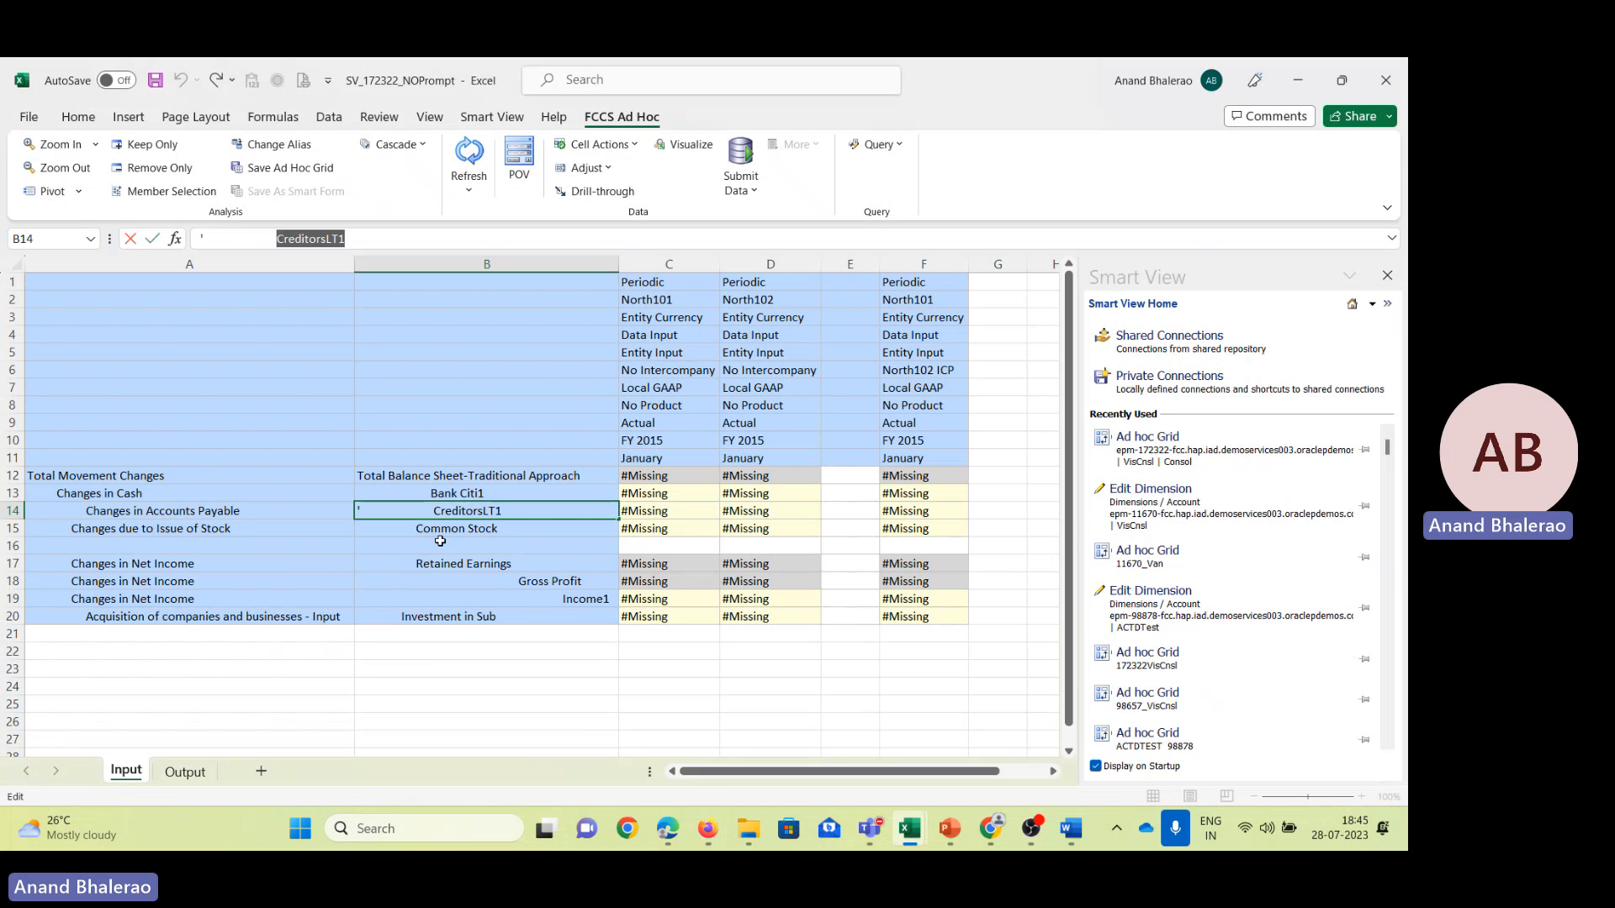
{"action": "key", "text": "Return"}
{"action": "left_click_drag", "start_coordinate": [258, 239], "coordinate": [359, 236]}
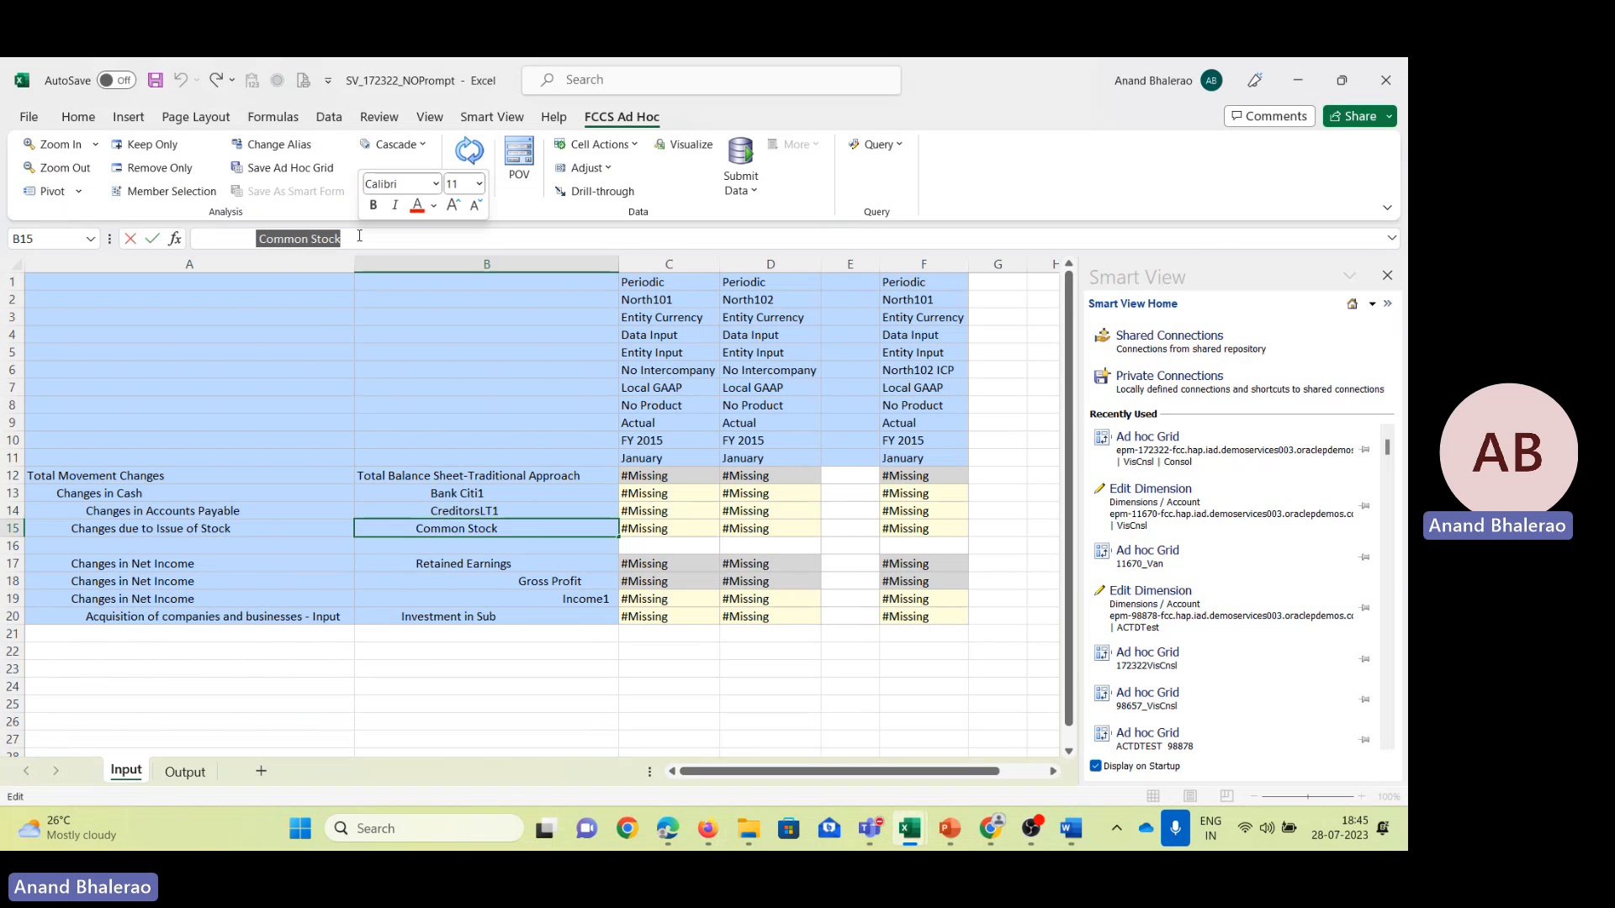
{"action": "key", "text": "ctrl+c"}
{"action": "key", "text": "Escape"}
{"action": "key", "text": "alt+Tab"}
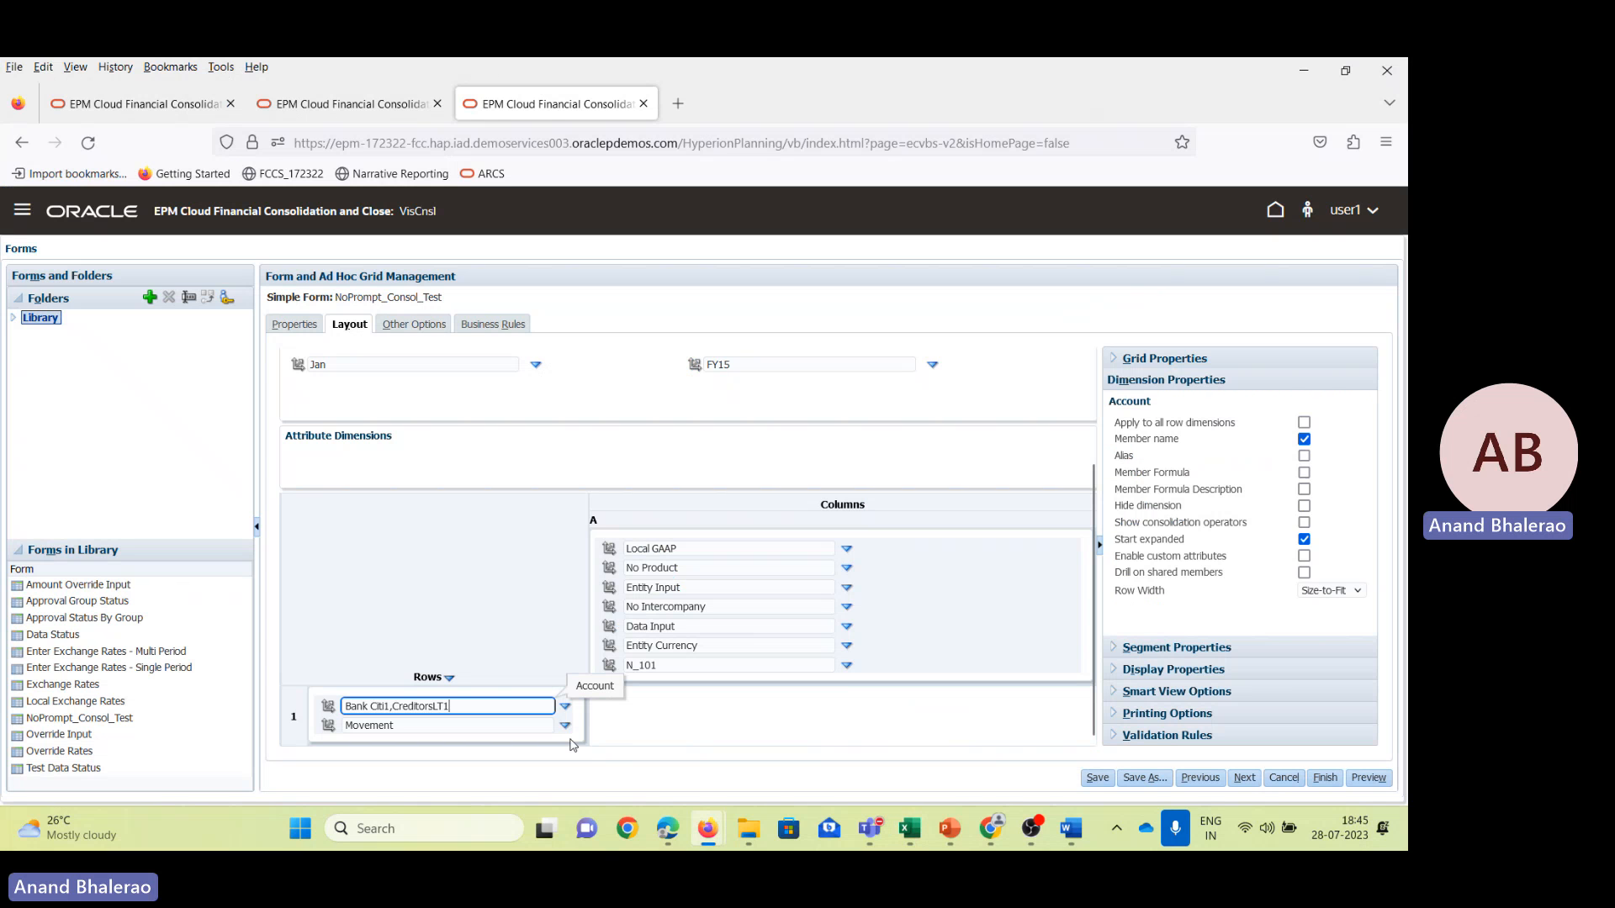
{"action": "type", "text": ","}
{"action": "key", "text": "ctrl+v"}
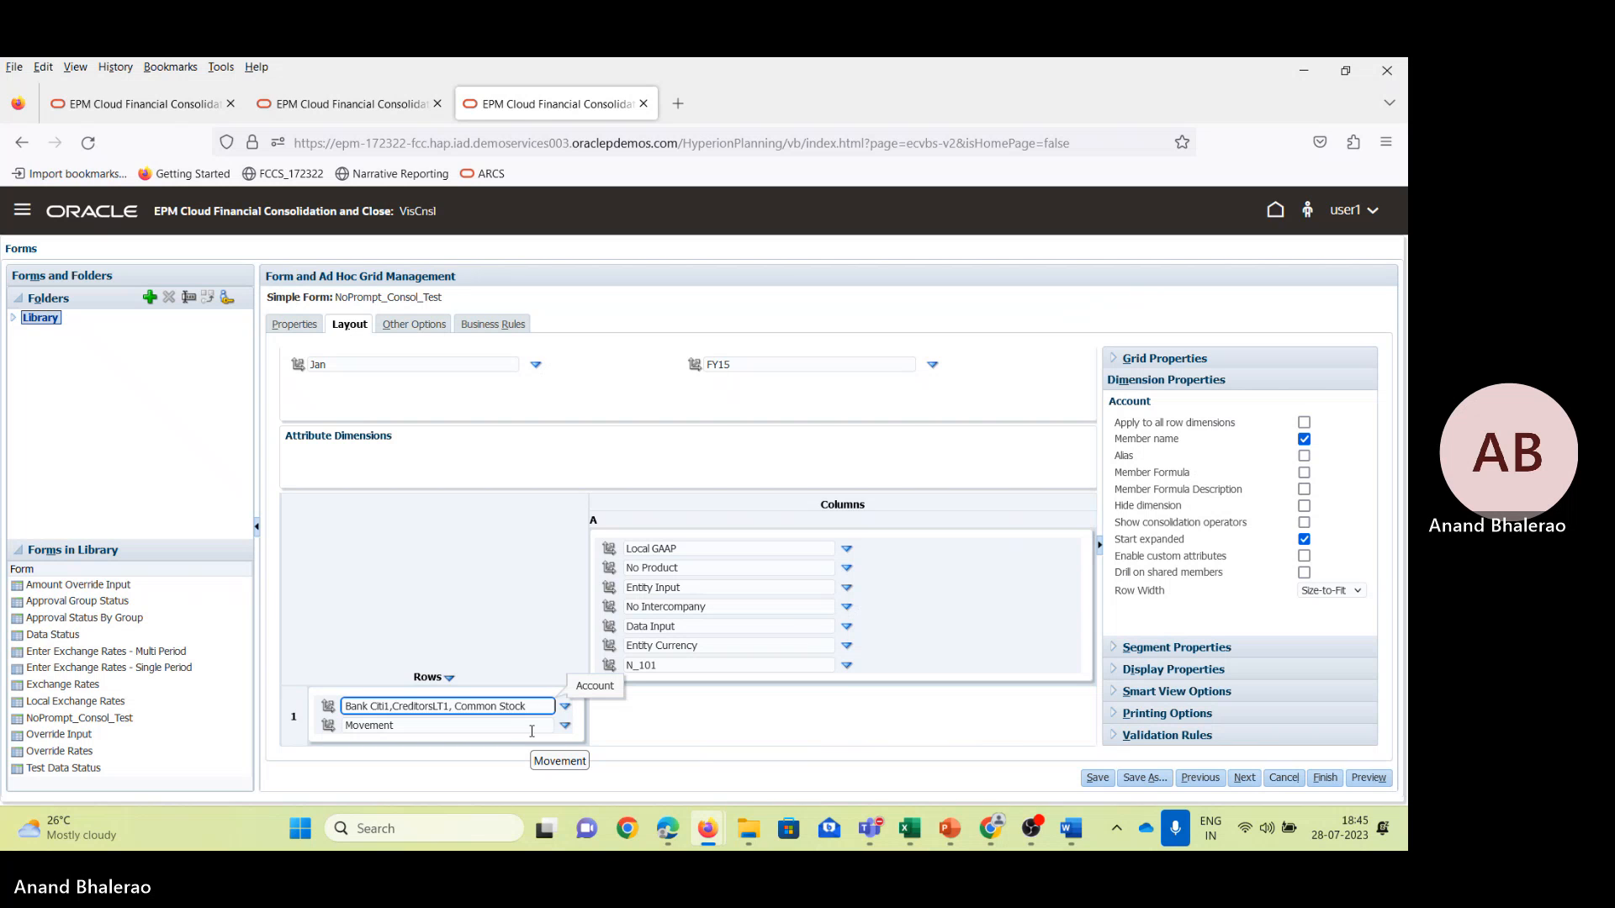
{"action": "key", "text": "BackSpace"}
Copy Income1 from cell B19 in Excel and append it with a trailing comma to row 1's Account members in Firefox.
{"action": "key", "text": "alt+Tab"}
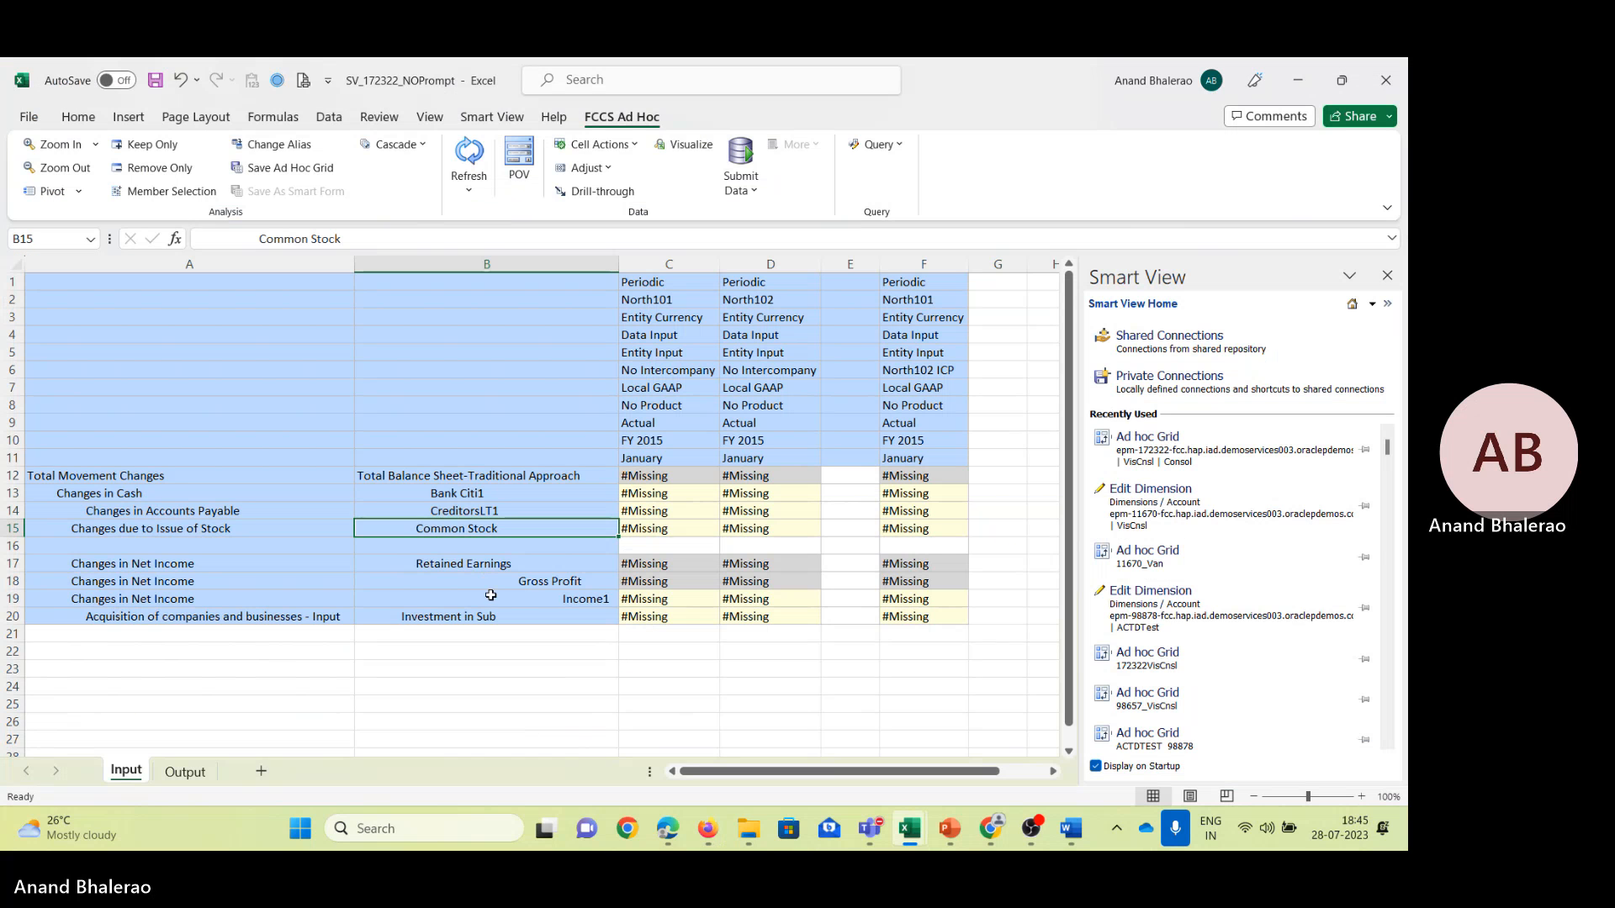
{"action": "left_click", "coordinate": [490, 595]}
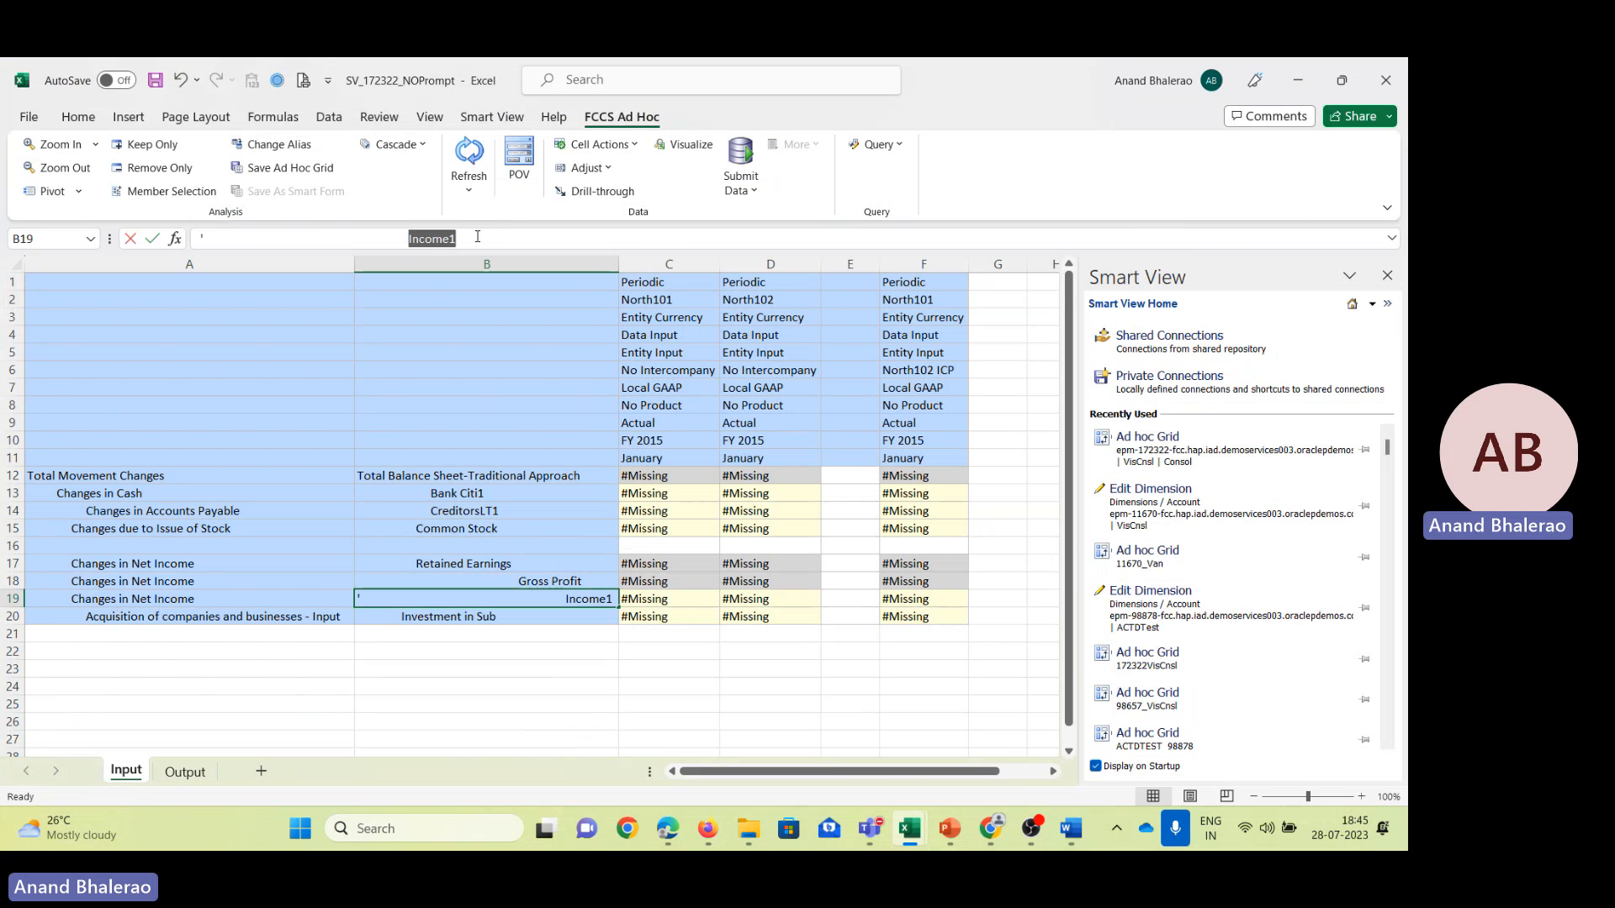
{"action": "key", "text": "alt+Tab"}
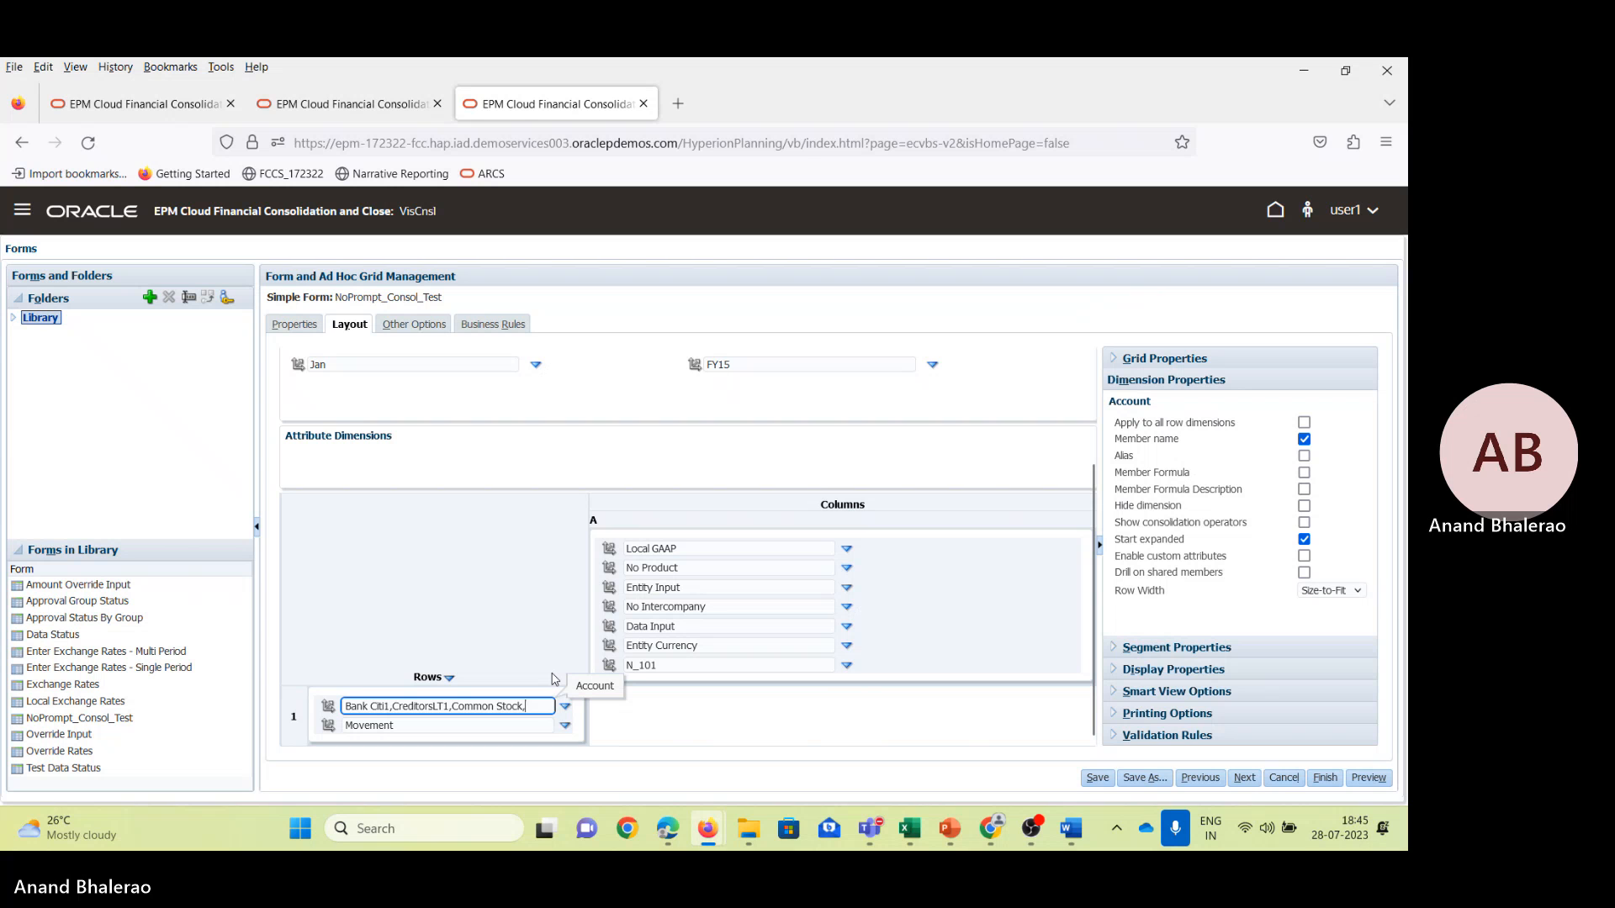
{"action": "key", "text": "ctrl+v"}
{"action": "type", "text": ","}
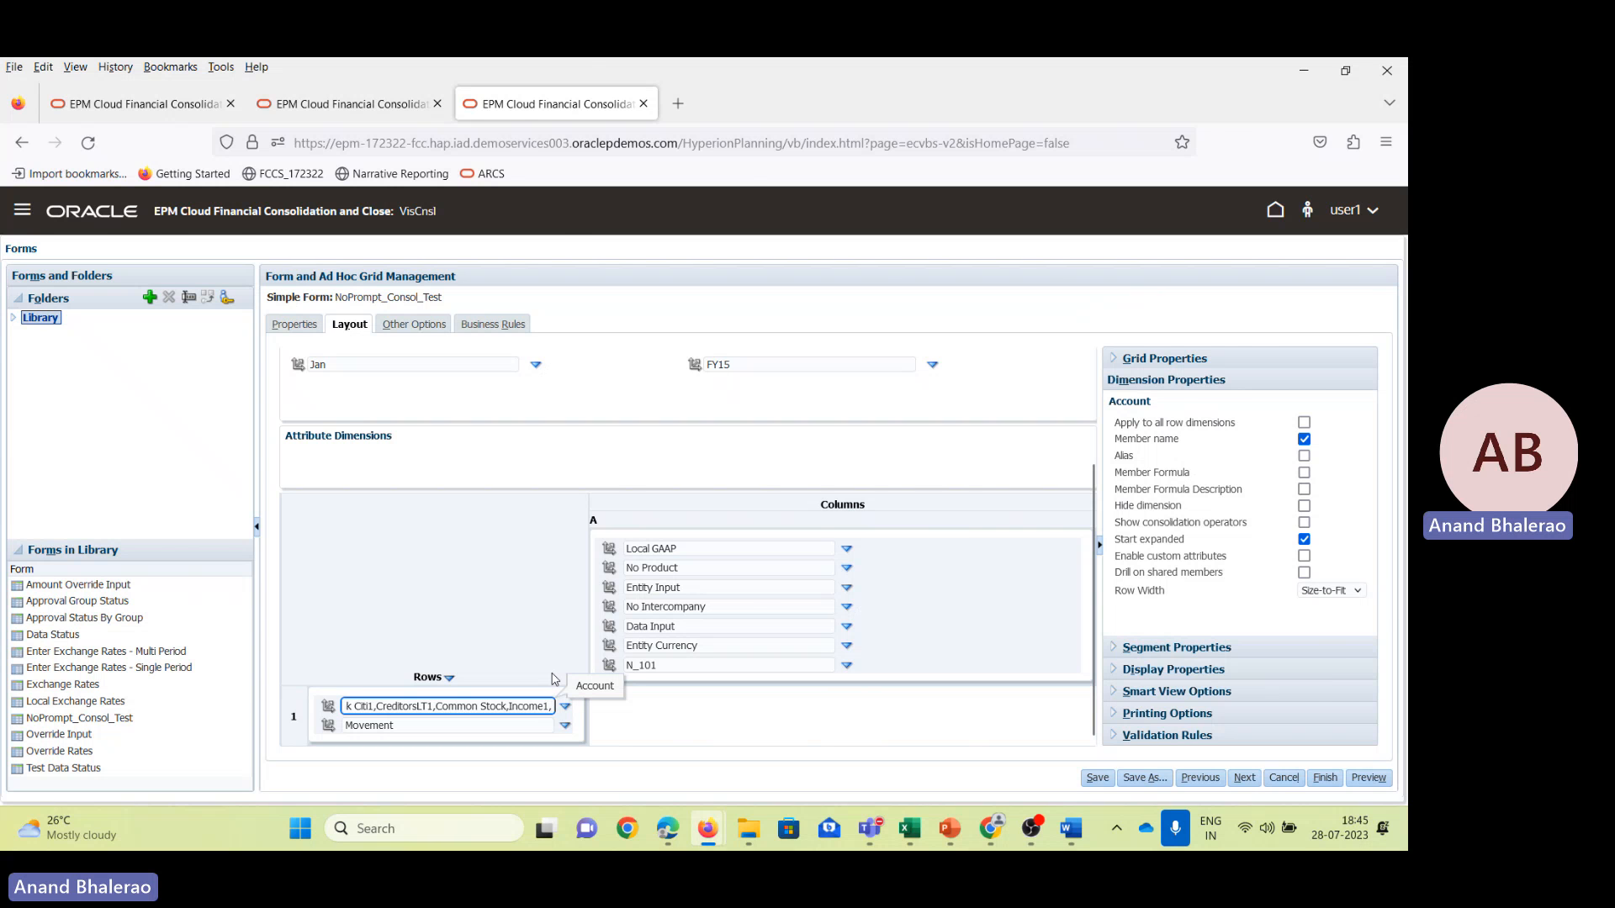
Append Investment in Sub from cell B20 in Excel to row 1's Account members in Firefox and save the form.
{"action": "key", "text": "alt+Tab"}
{"action": "key", "text": "Down"}
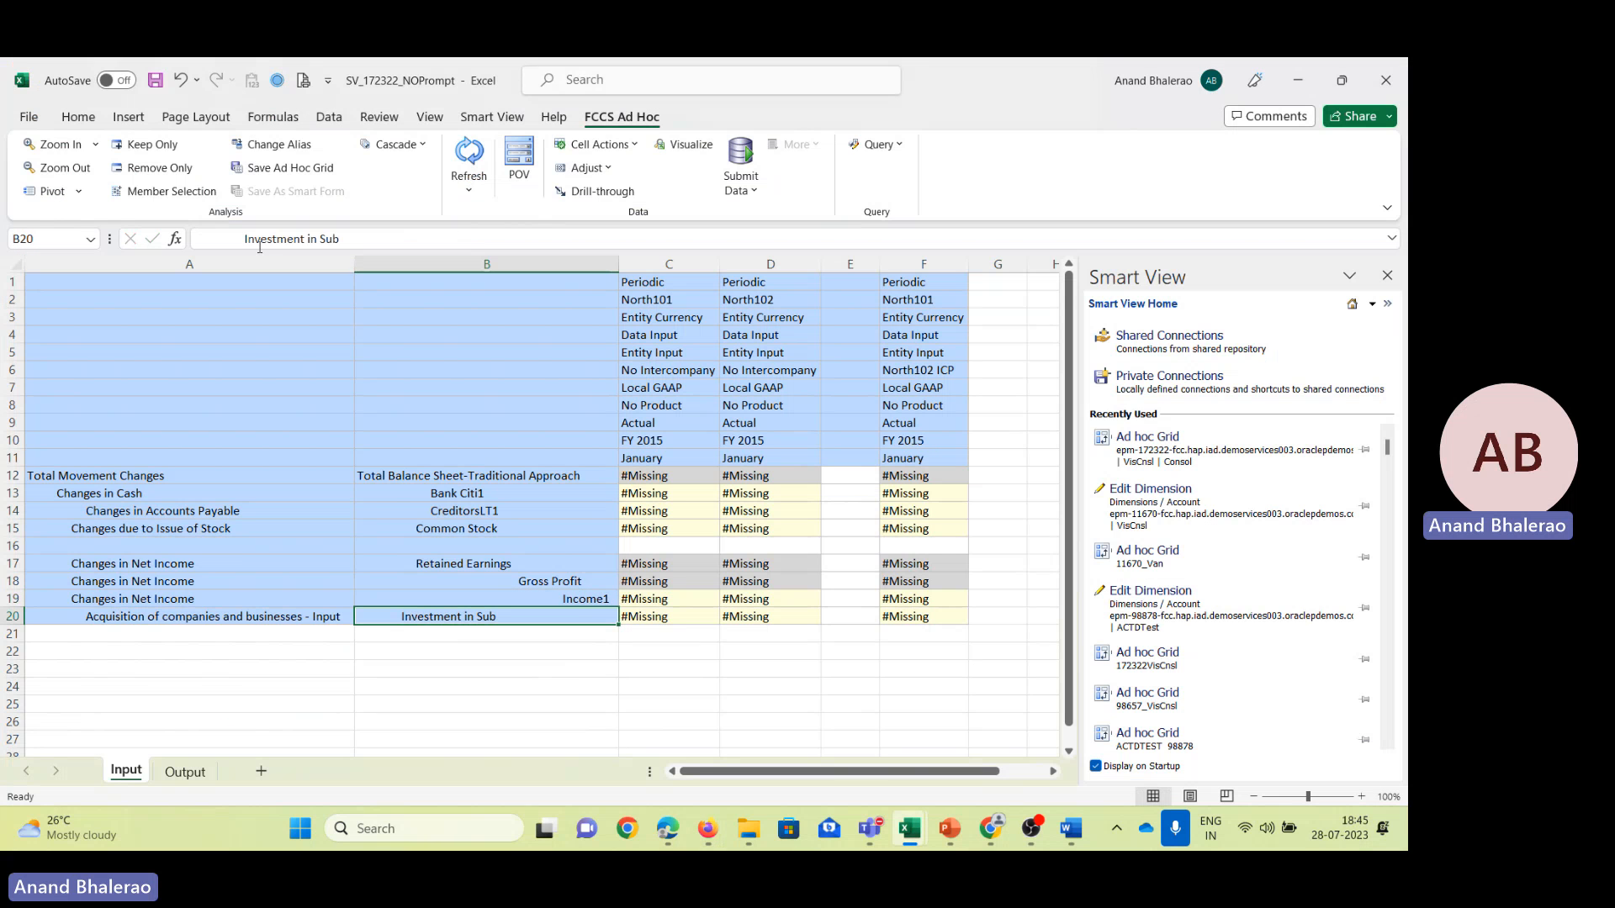
{"action": "left_click_drag", "start_coordinate": [248, 242], "coordinate": [351, 242]}
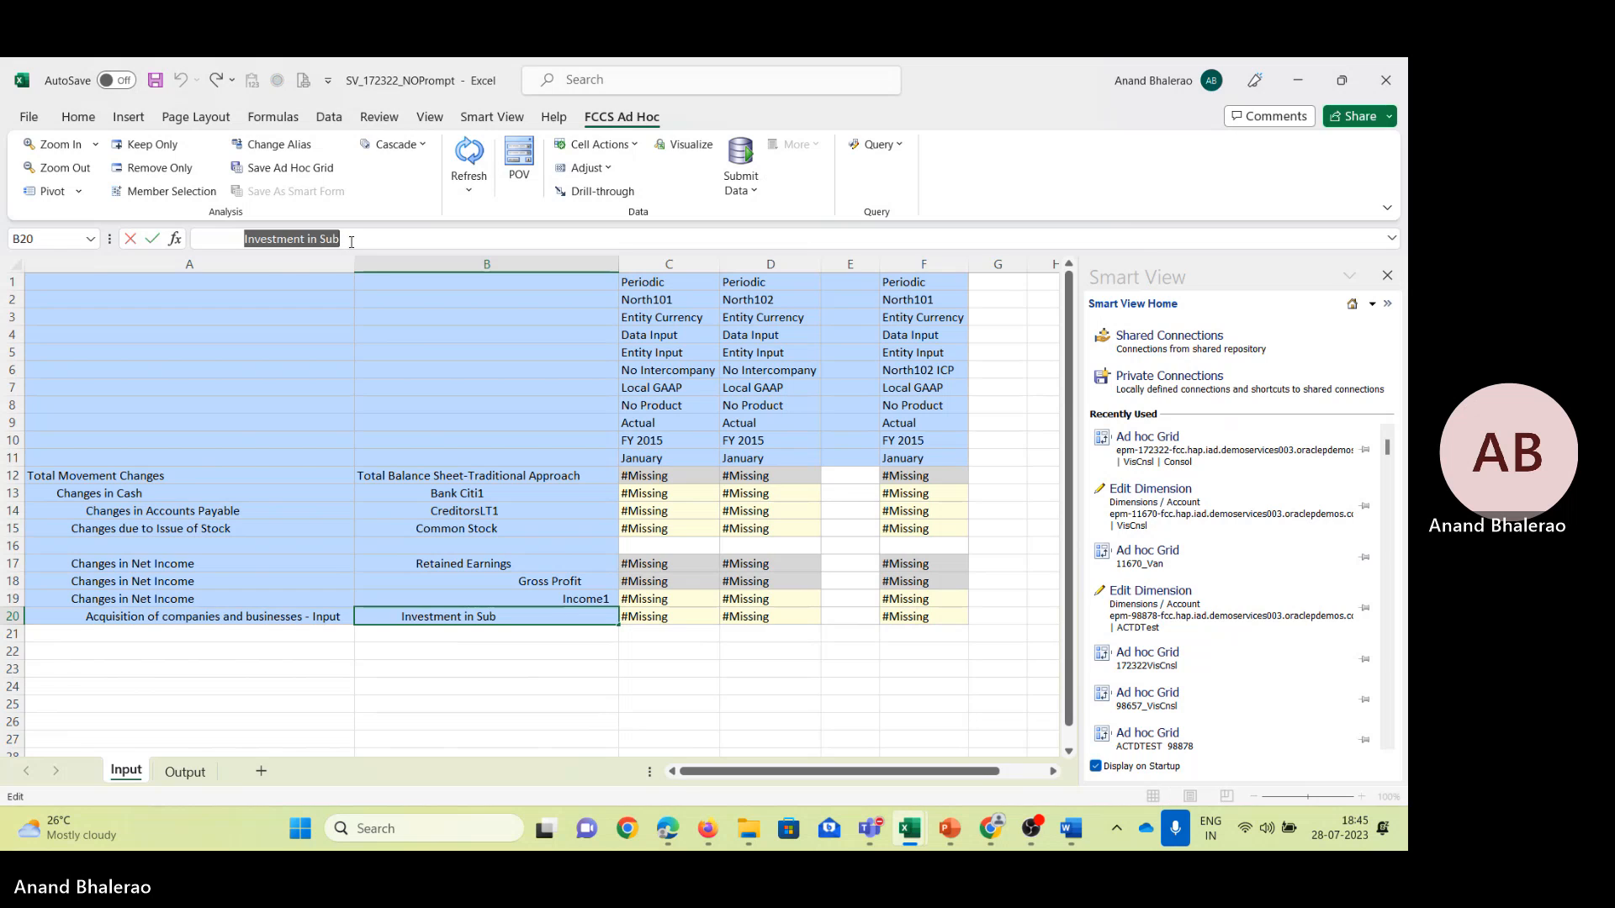
{"action": "key", "text": "alt+Tab"}
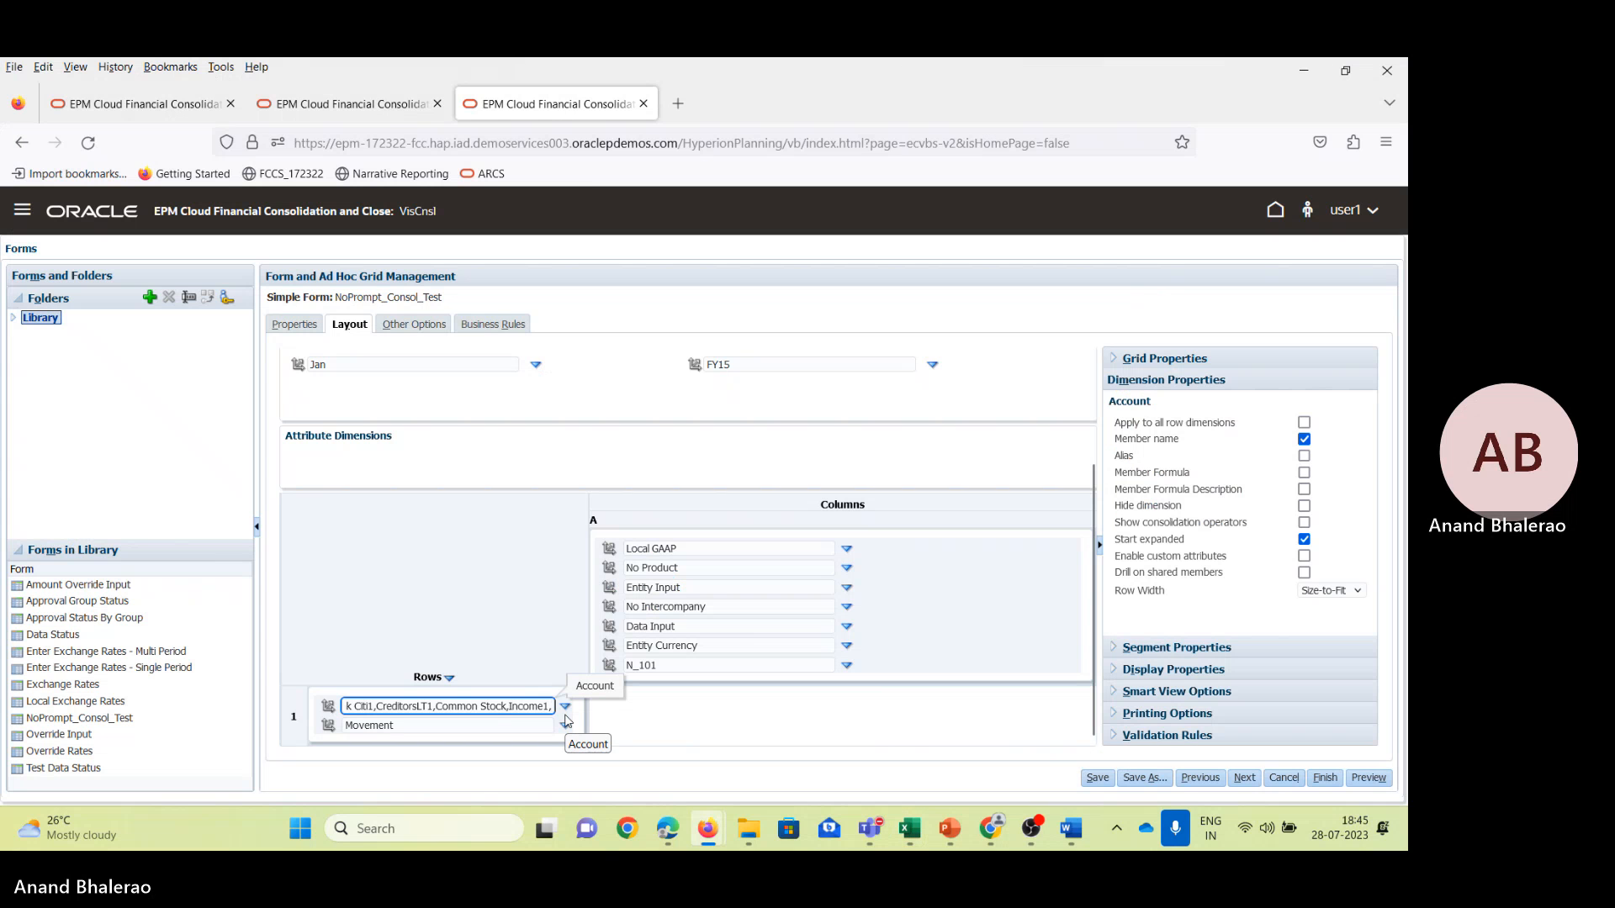
{"action": "key", "text": "ctrl+v"}
{"action": "left_click", "coordinate": [1095, 777]}
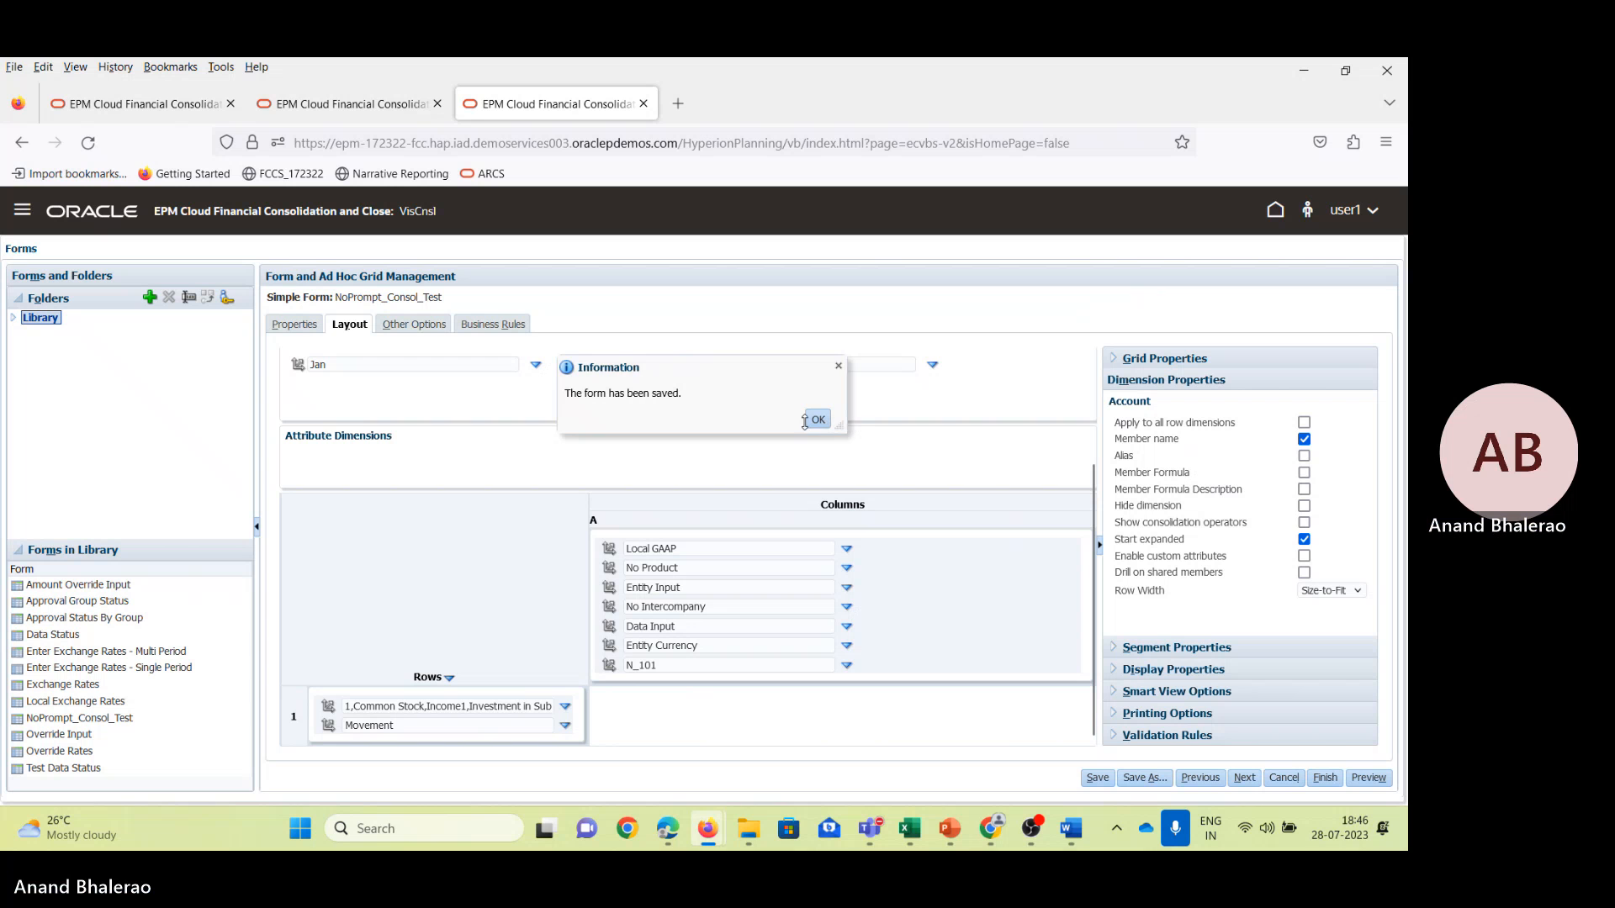
{"action": "left_click", "coordinate": [818, 420]}
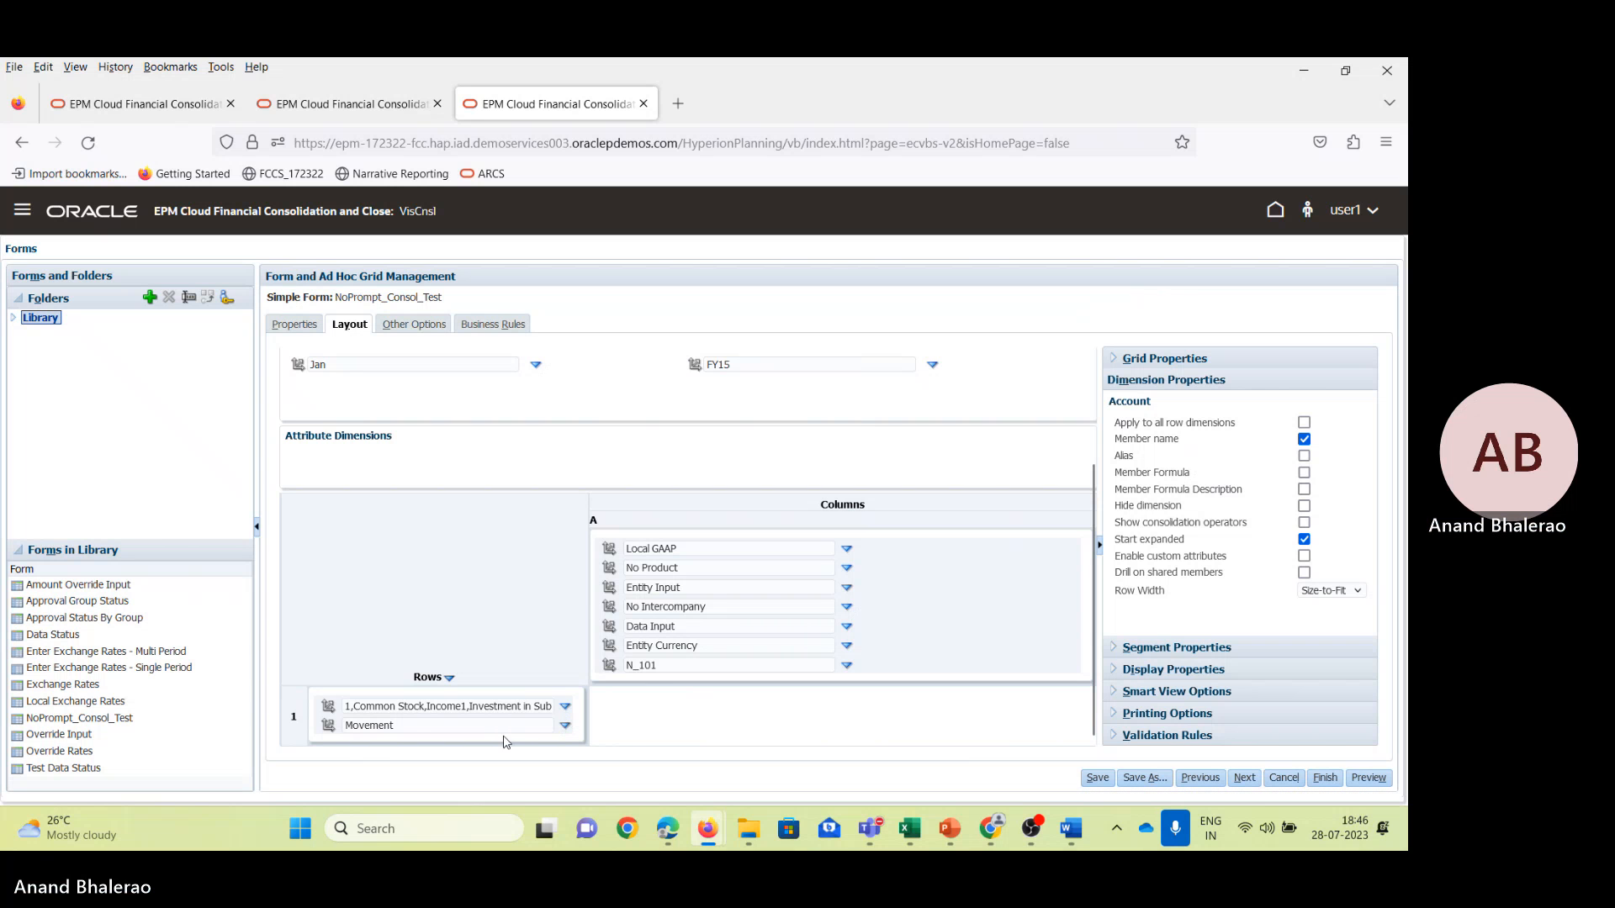
Copy Changes in Cash from cell A13 in Excel and set it as row 1's Movement member in Firefox.
{"action": "left_click", "coordinate": [404, 728]}
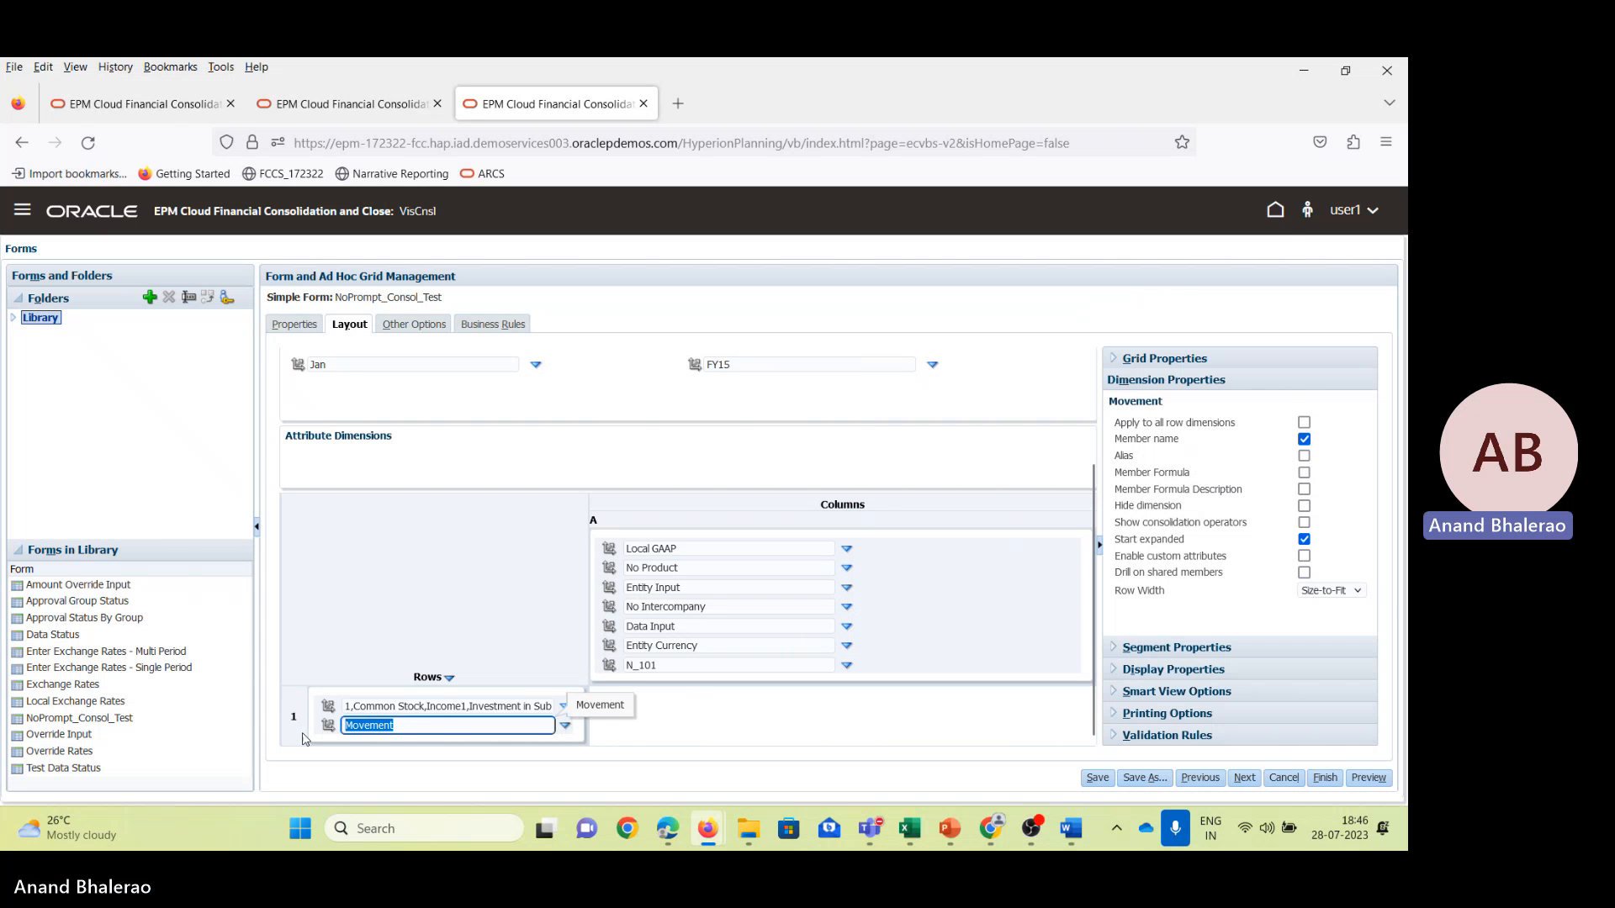
{"action": "key", "text": "alt+Tab"}
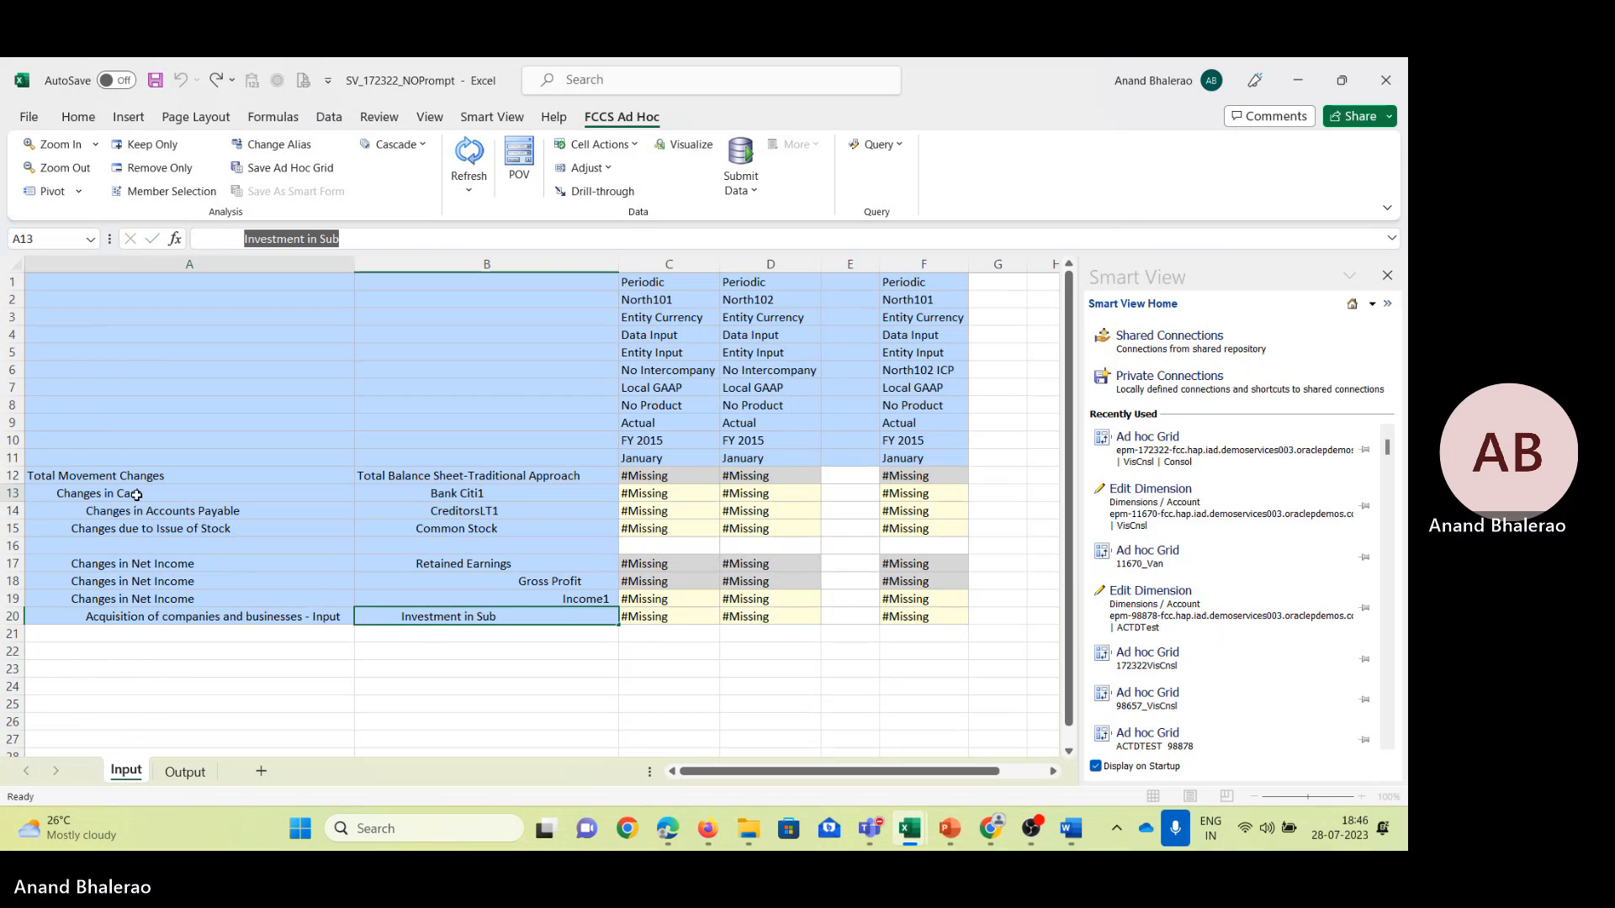
{"action": "left_click_drag", "start_coordinate": [232, 239], "coordinate": [335, 238]}
{"action": "key", "text": "Escape"}
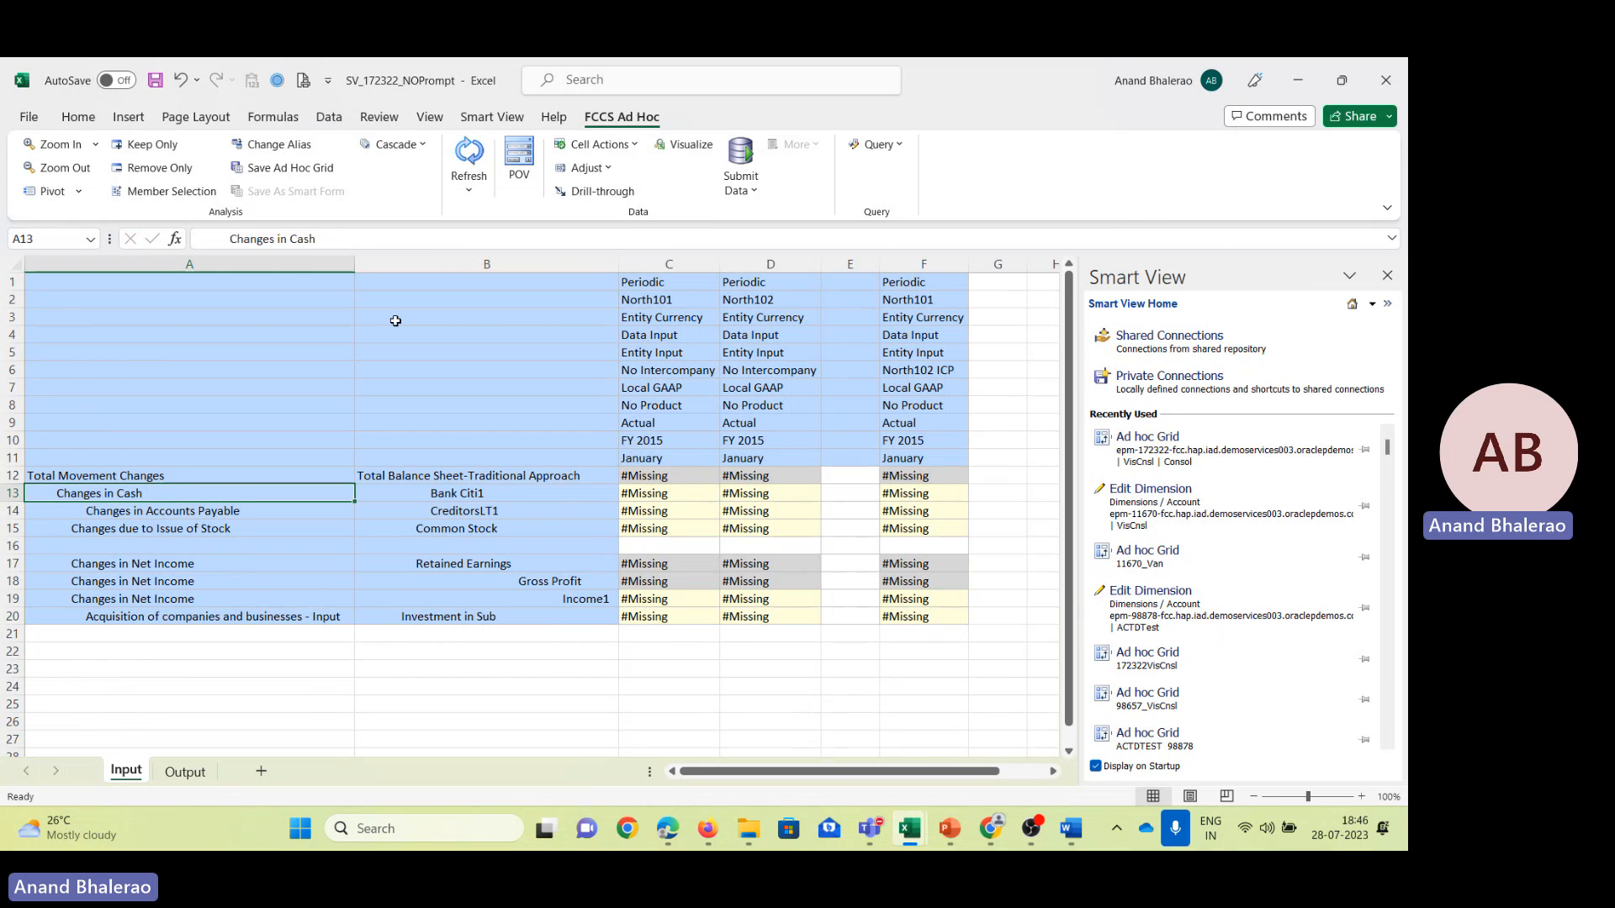
{"action": "key", "text": "alt+Tab"}
{"action": "key", "text": "ctrl+v"}
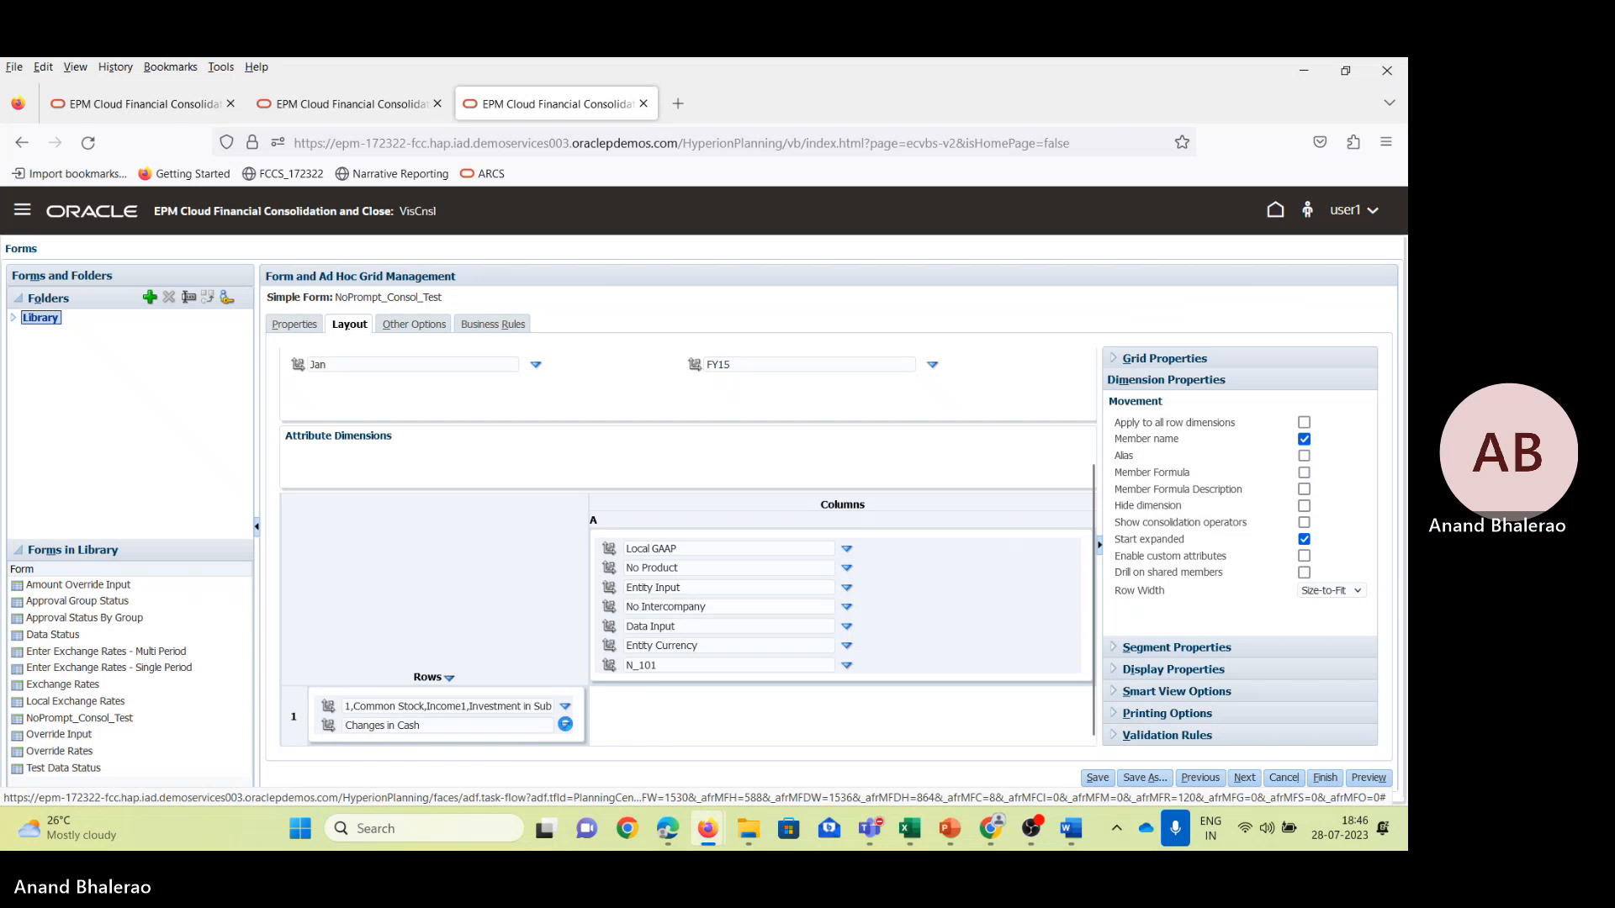
Edit row 1's Movement member selection and place the selection in separate rows.
{"action": "left_click", "coordinate": [564, 727]}
{"action": "left_click", "coordinate": [601, 729]}
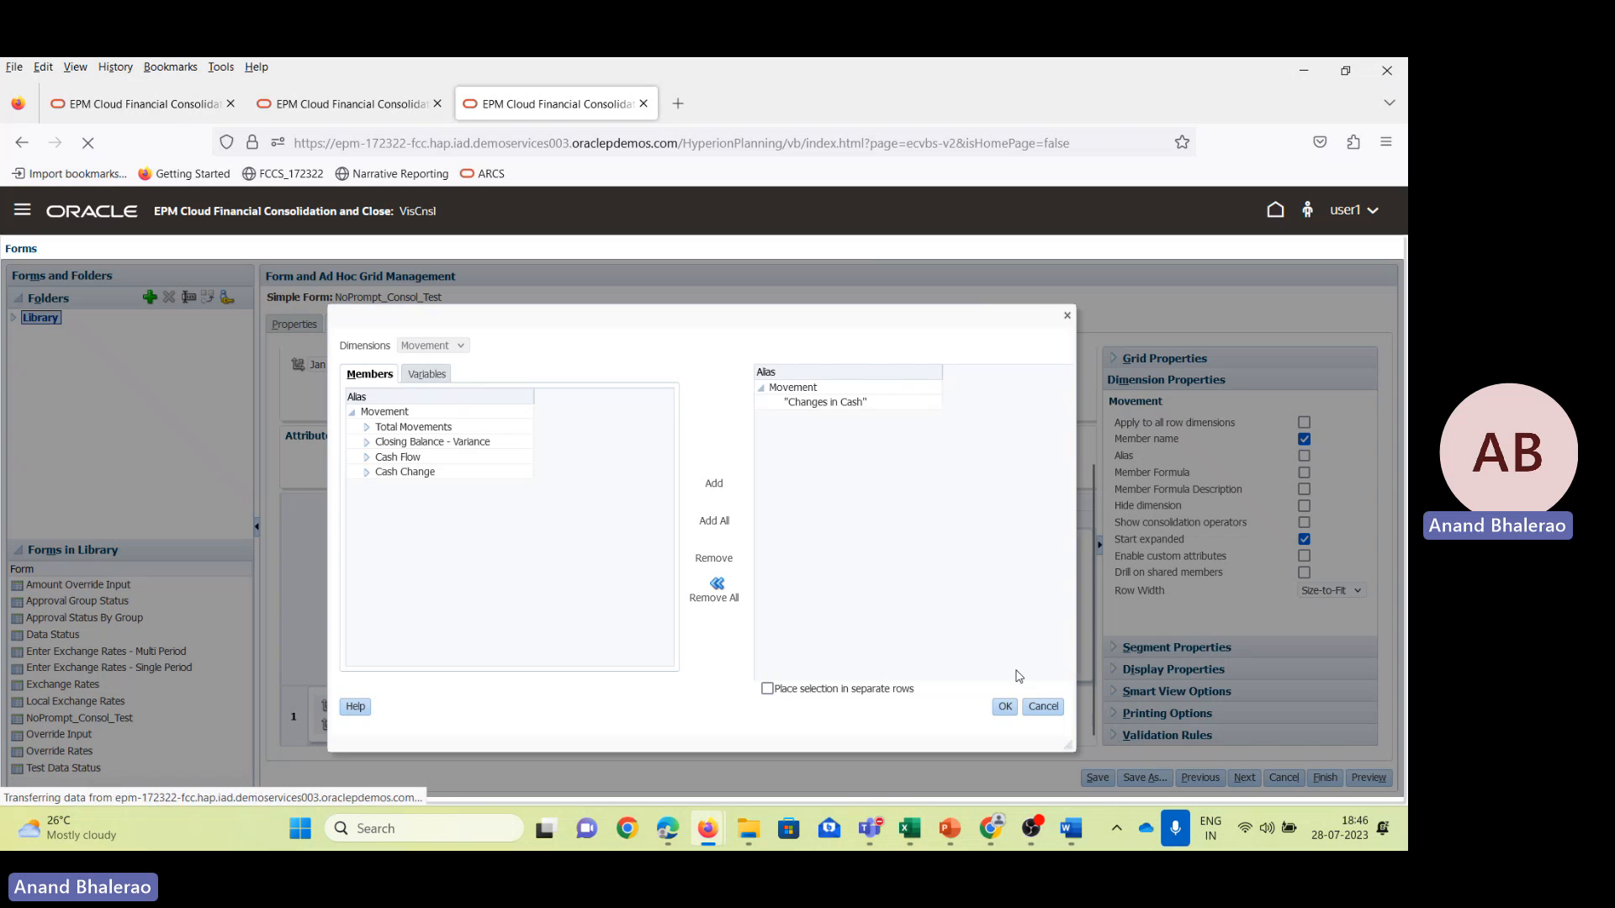
{"action": "left_click", "coordinate": [766, 689]}
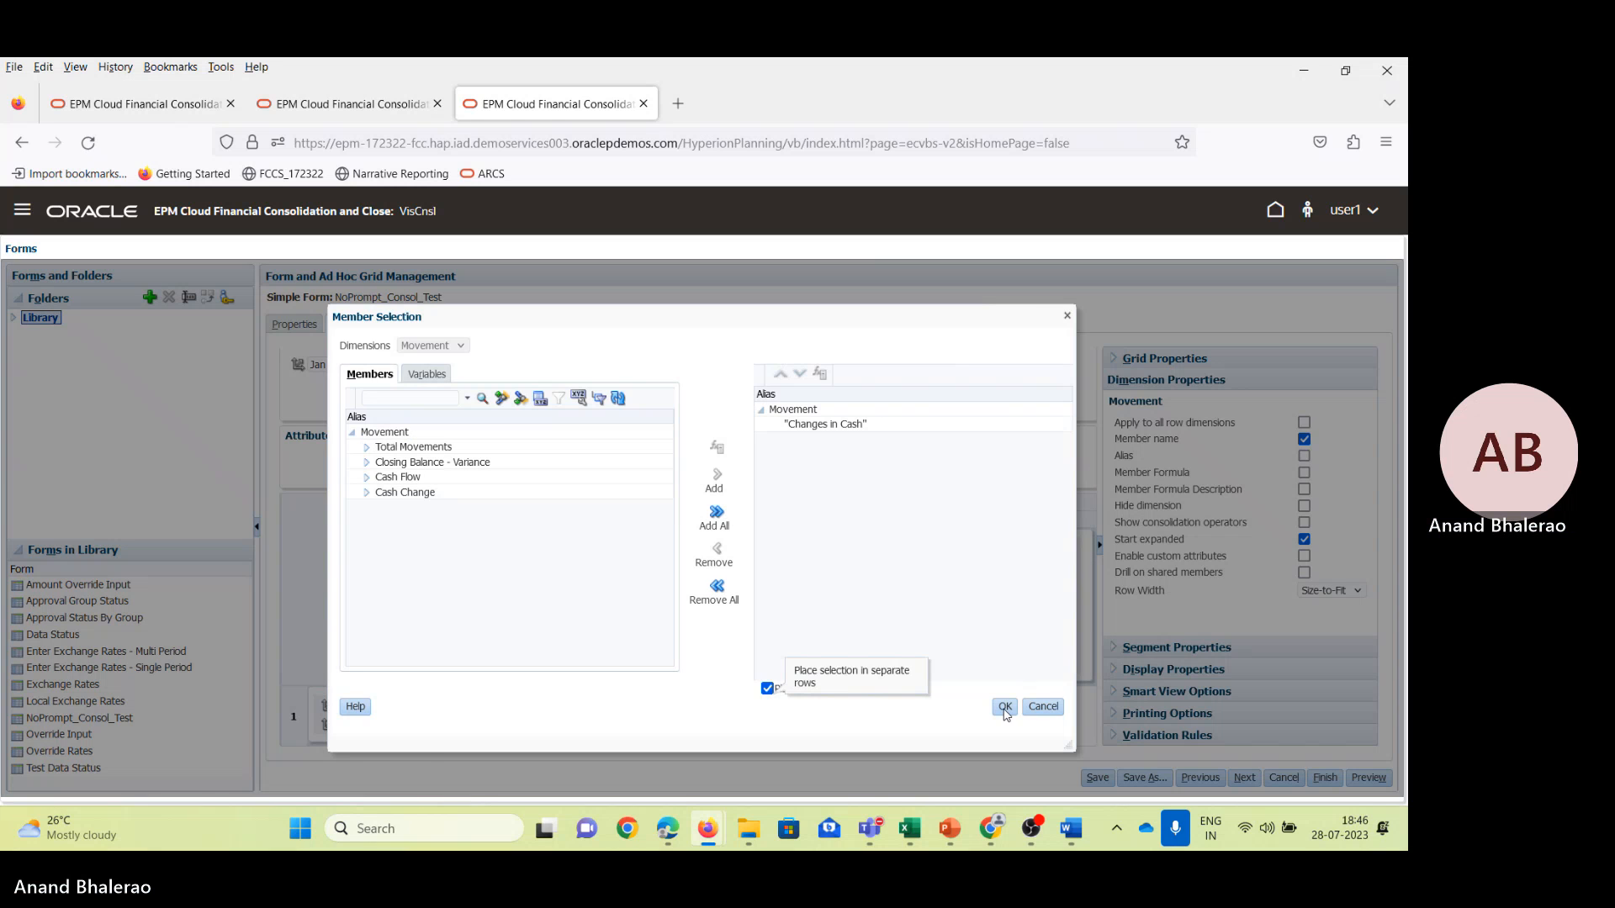
{"action": "key", "text": "Return"}
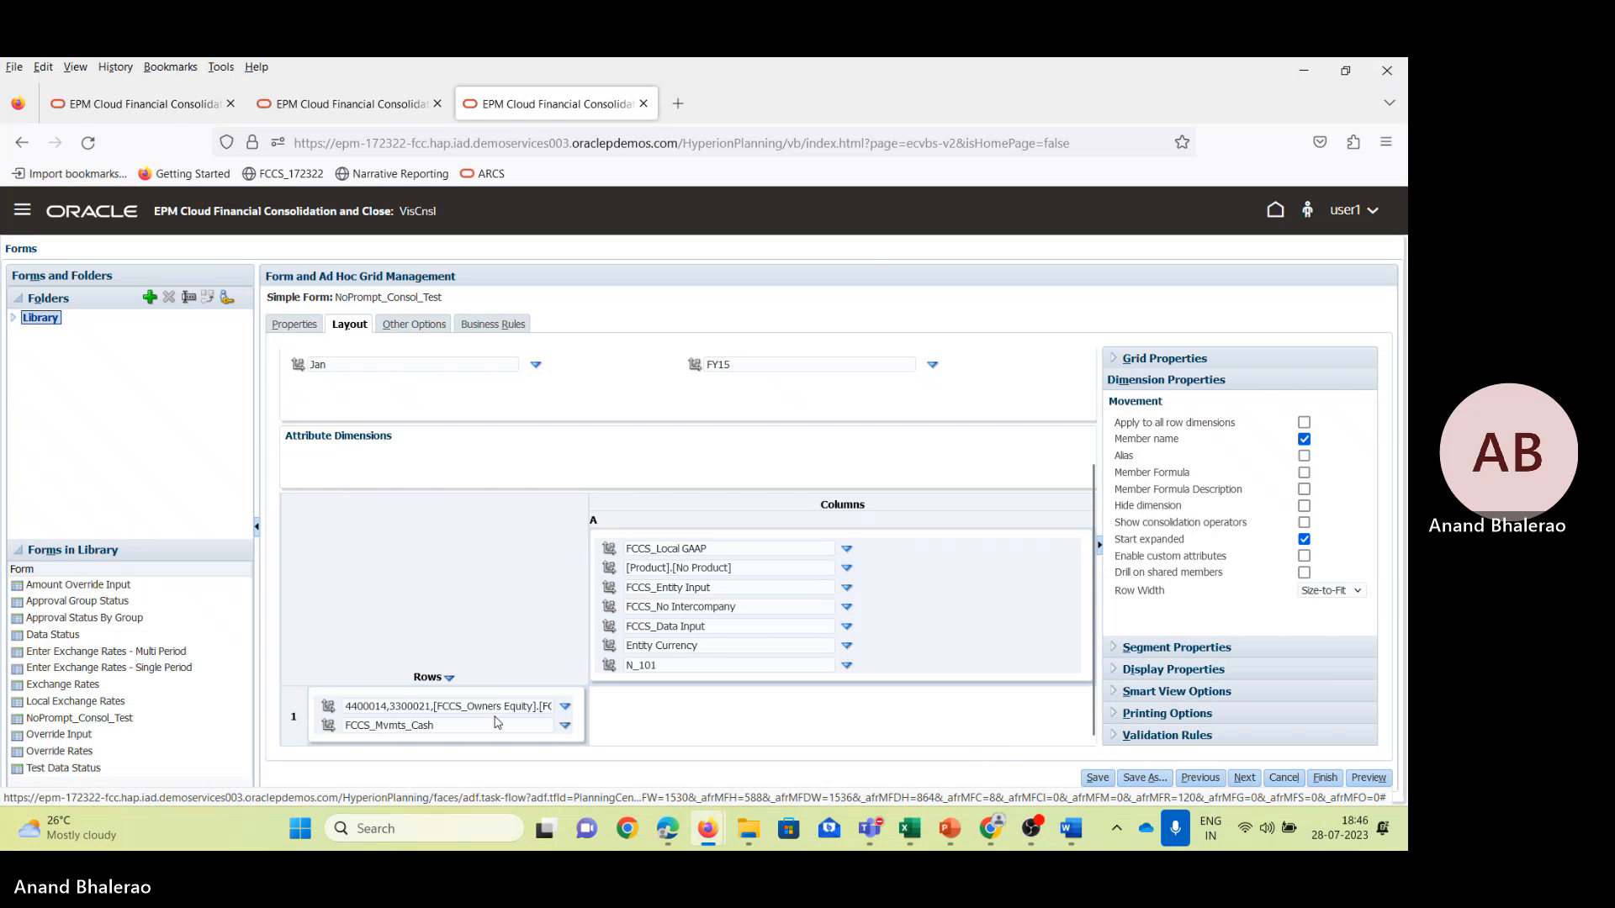
Edit row 1's Account member selection so that each selected account is placed in a separate row.
{"action": "left_click", "coordinate": [563, 705]}
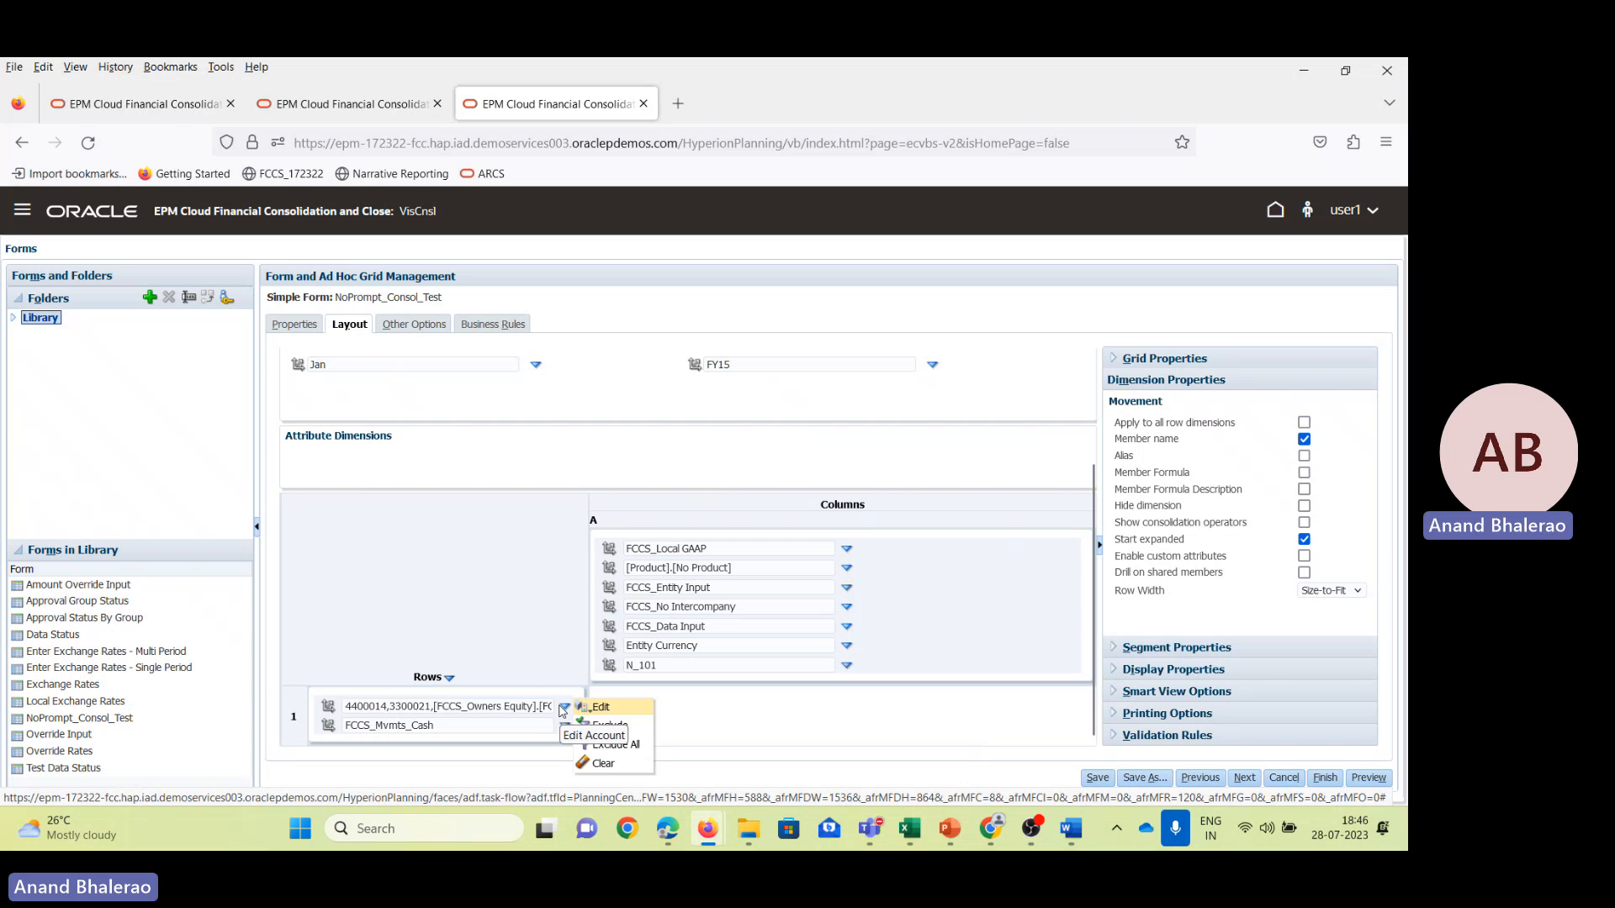
{"action": "left_click", "coordinate": [602, 707]}
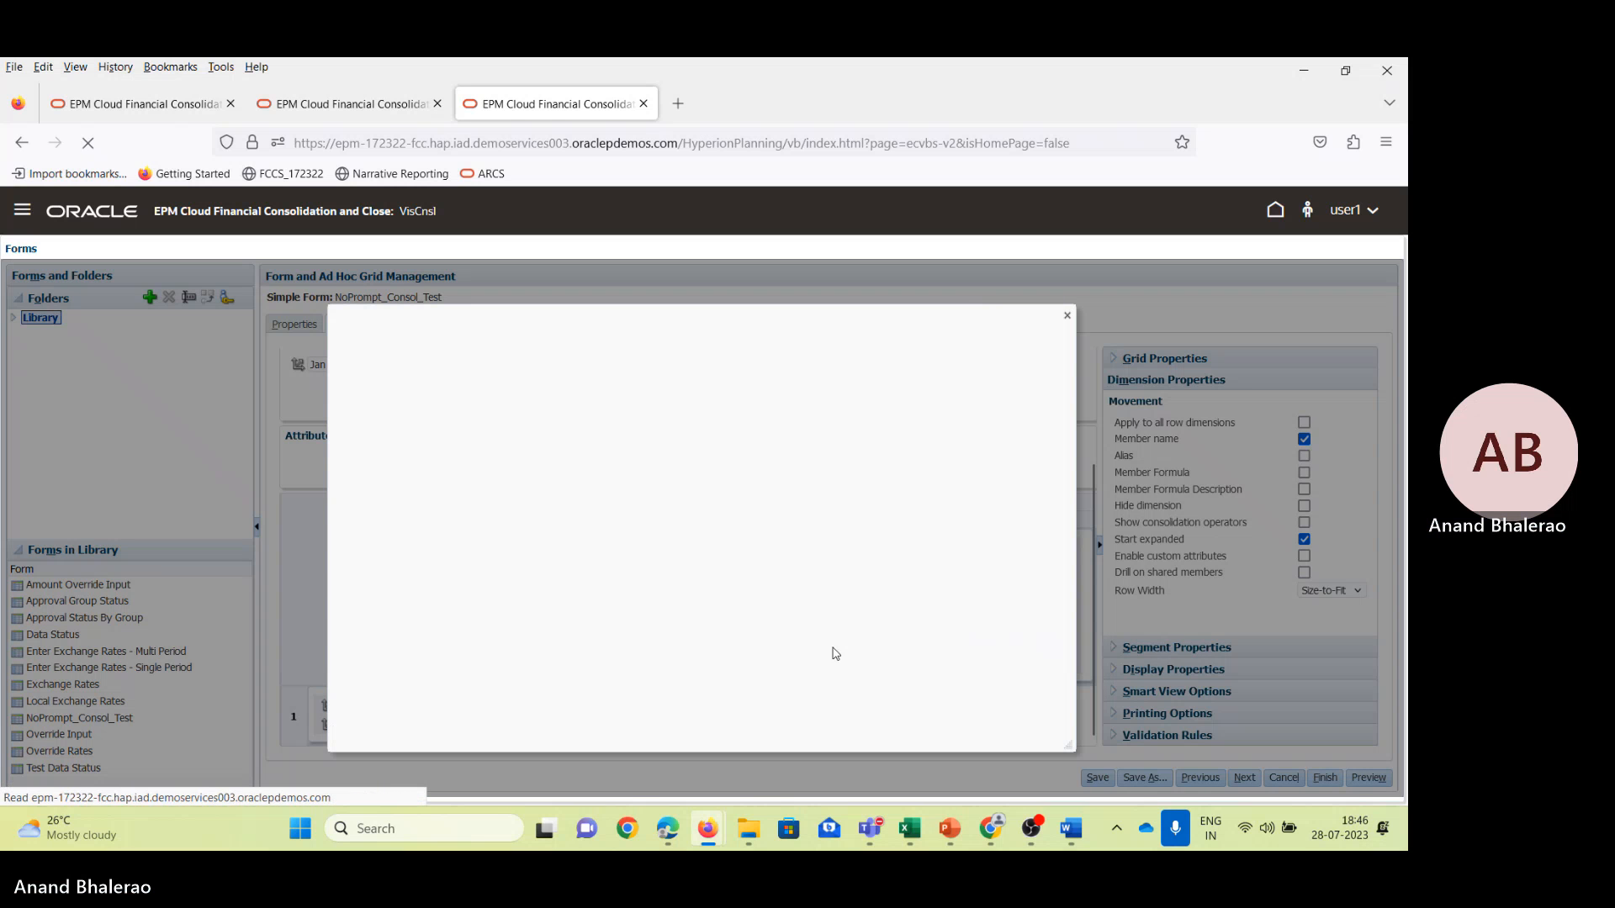
{"action": "left_click", "coordinate": [766, 687]}
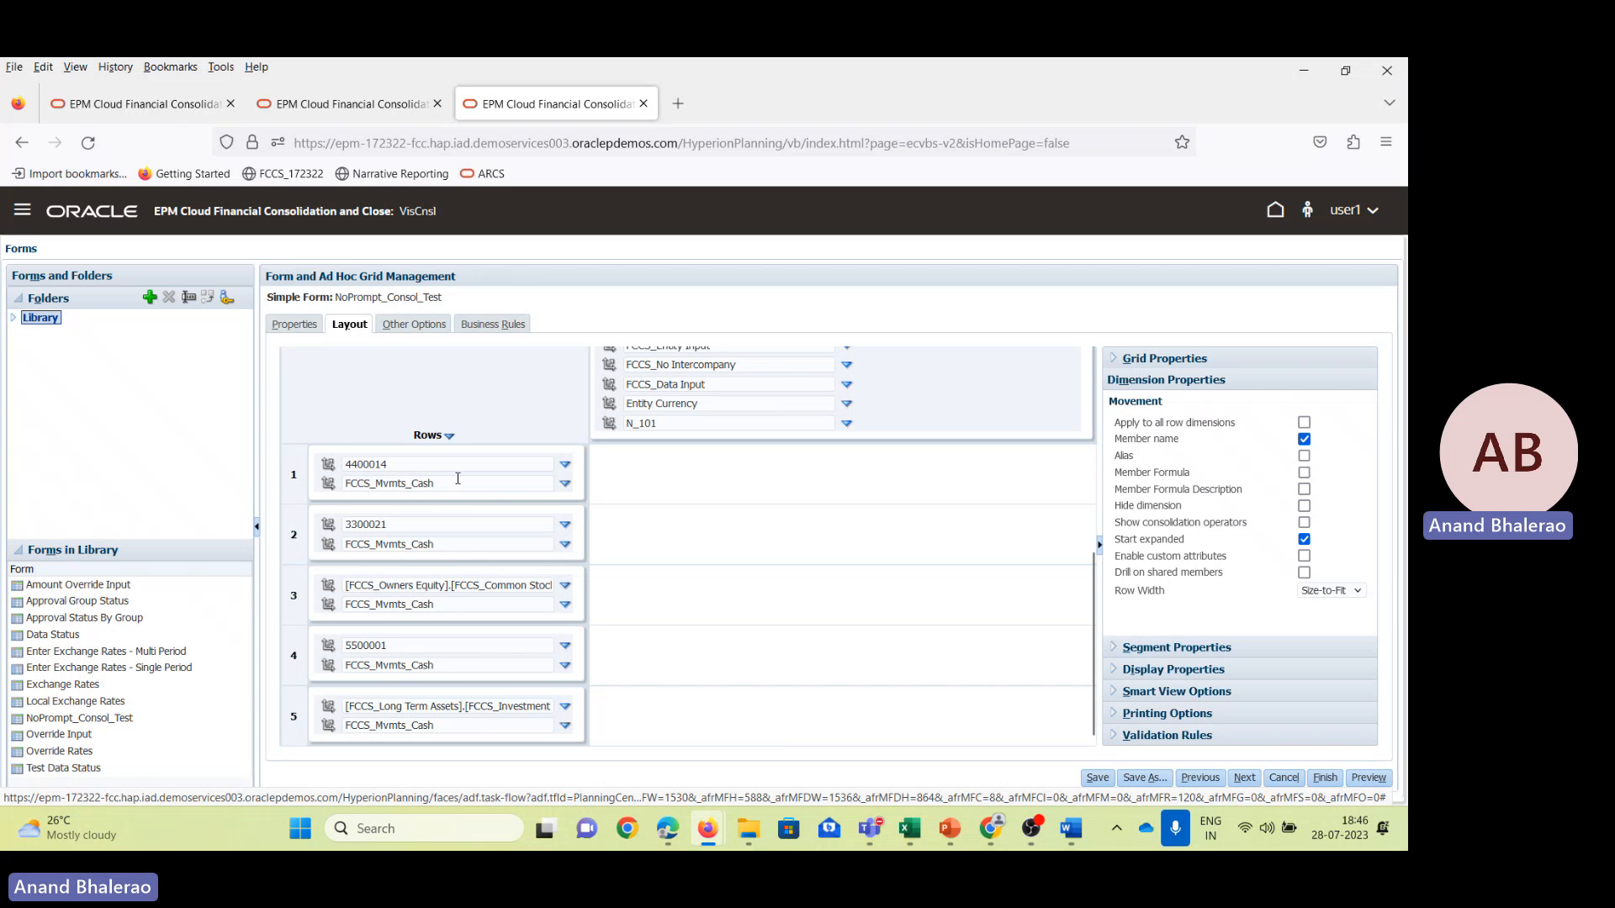
Copy Changes in Accounts Payable from cell A14 in Excel and set it as row 2's Movement member in Firefox.
{"action": "left_click", "coordinate": [440, 539]}
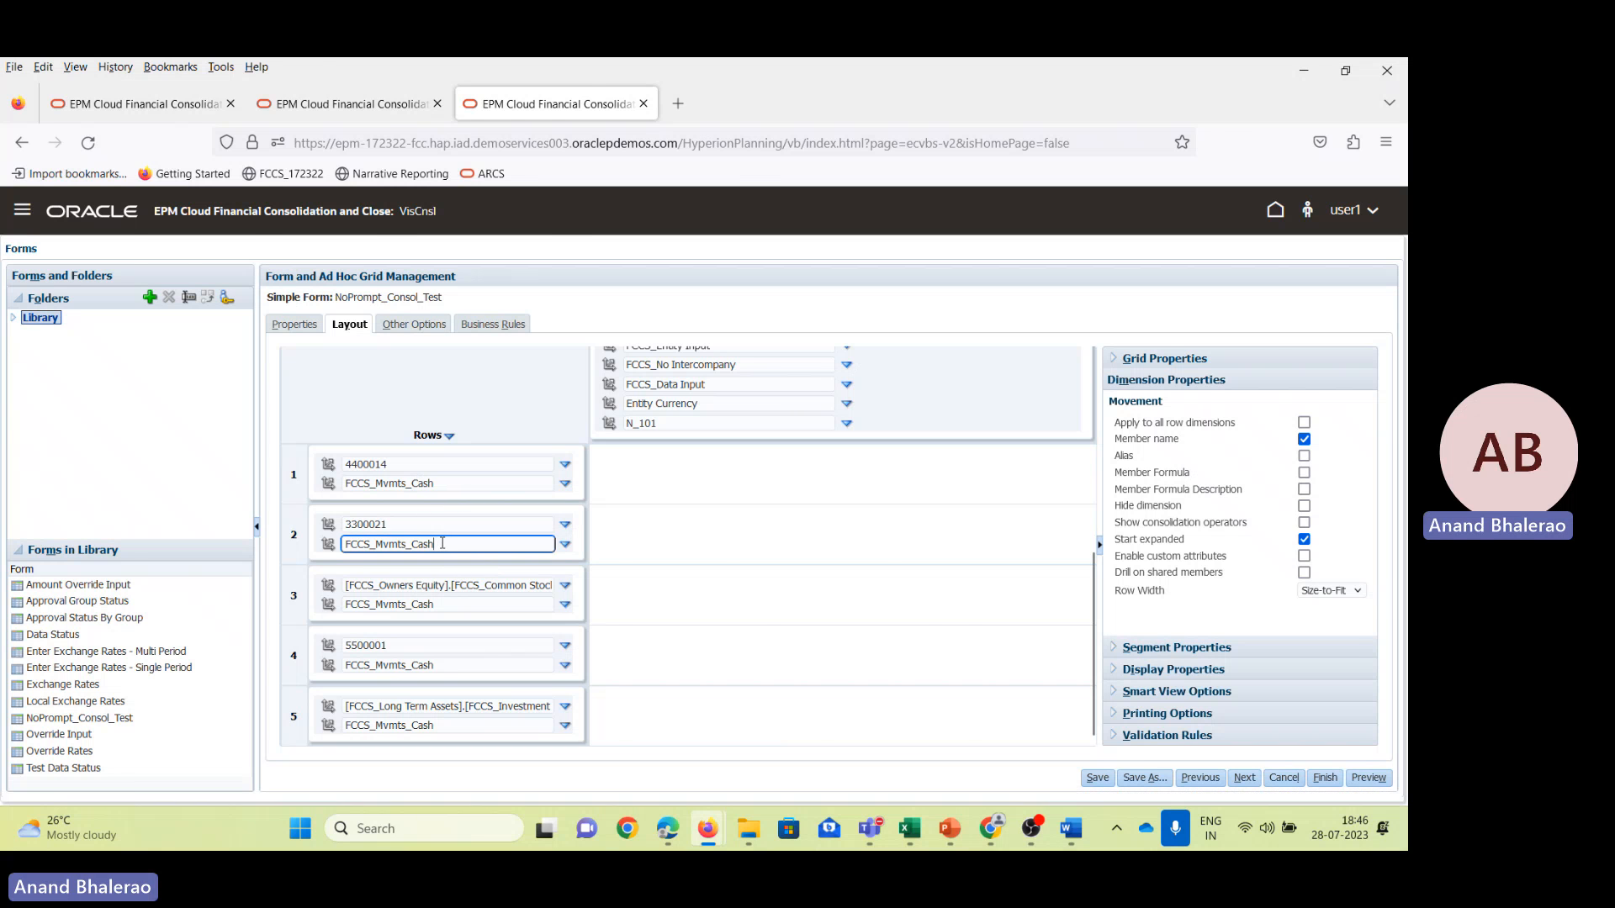
{"action": "key", "text": "alt+Tab"}
{"action": "left_click", "coordinate": [159, 517]}
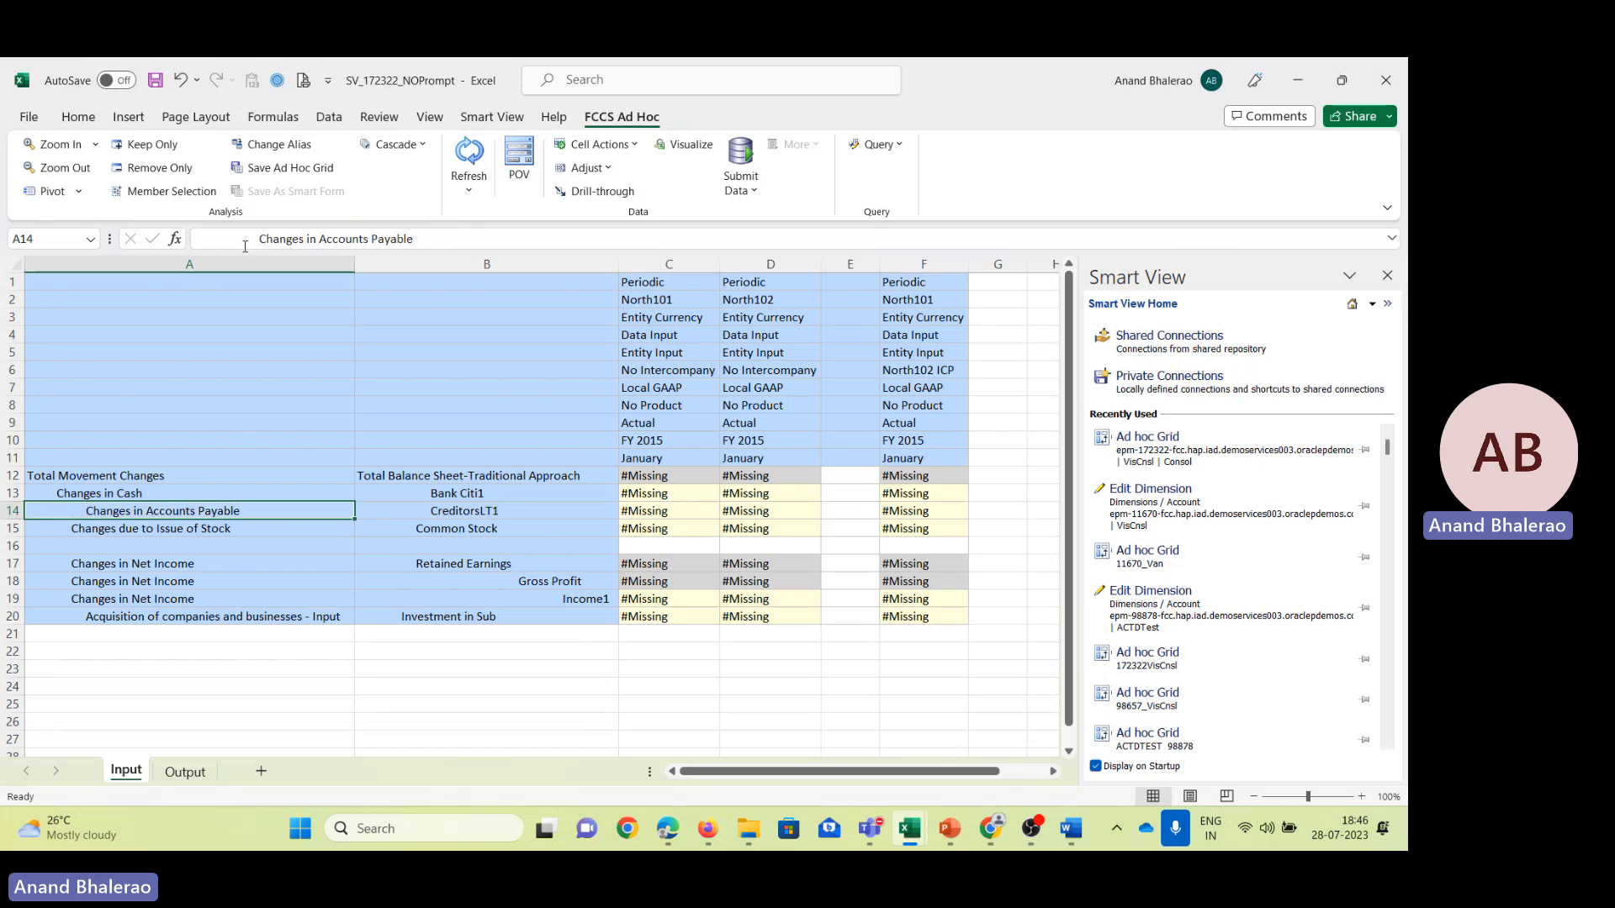
{"action": "left_click_drag", "start_coordinate": [259, 238], "coordinate": [469, 235]}
{"action": "key", "text": "ctrl+c"}
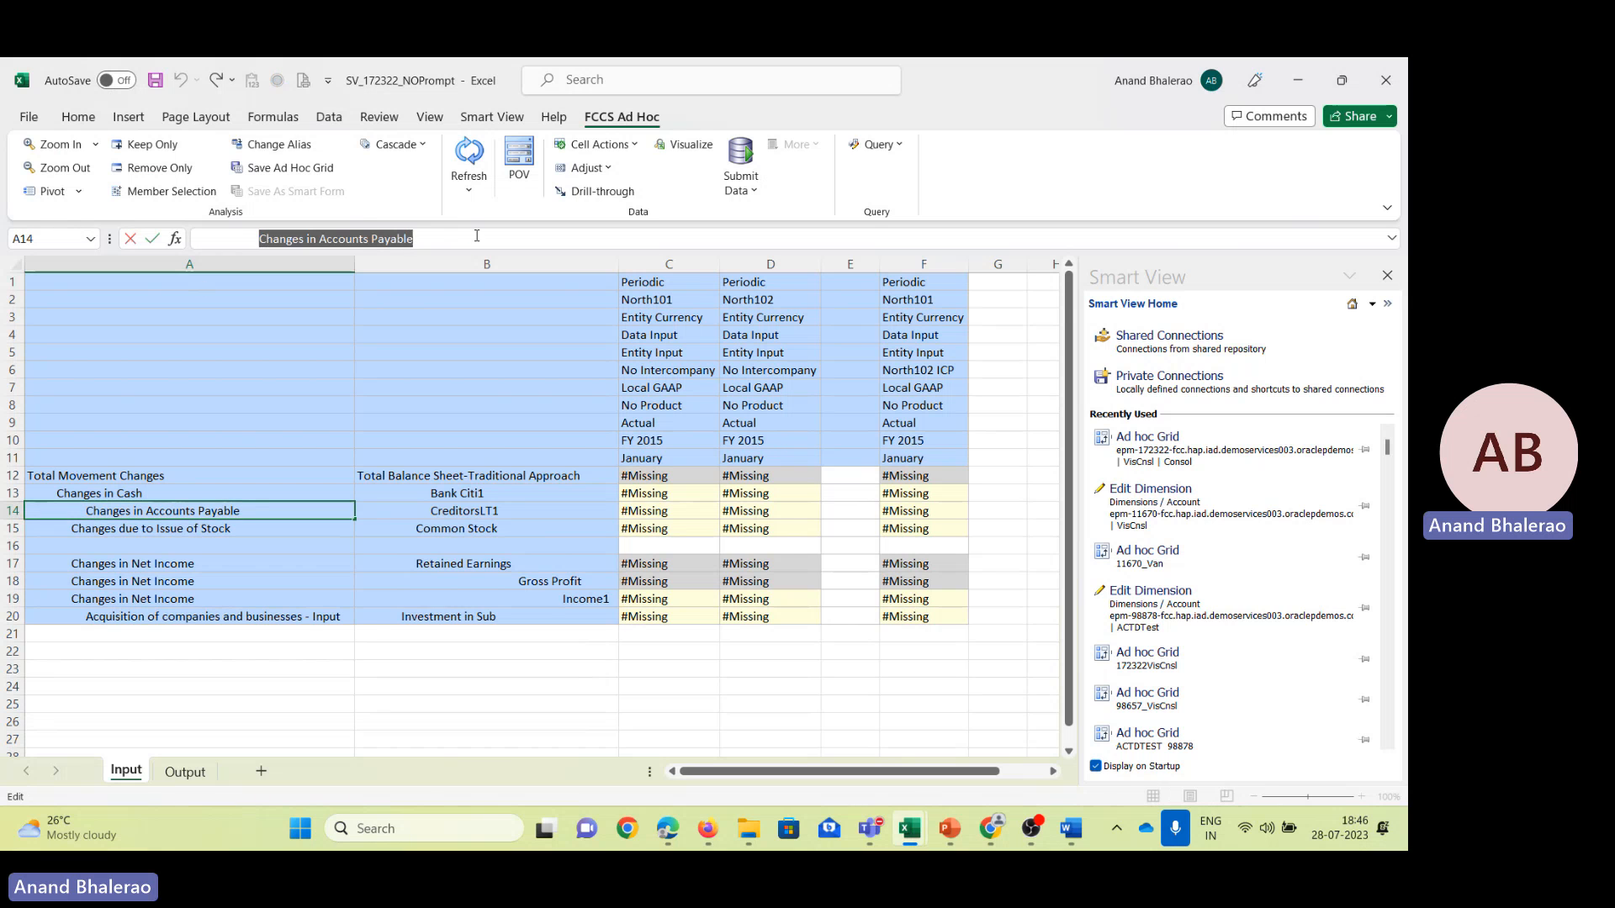
{"action": "key", "text": "Escape"}
{"action": "key", "text": "alt+Tab"}
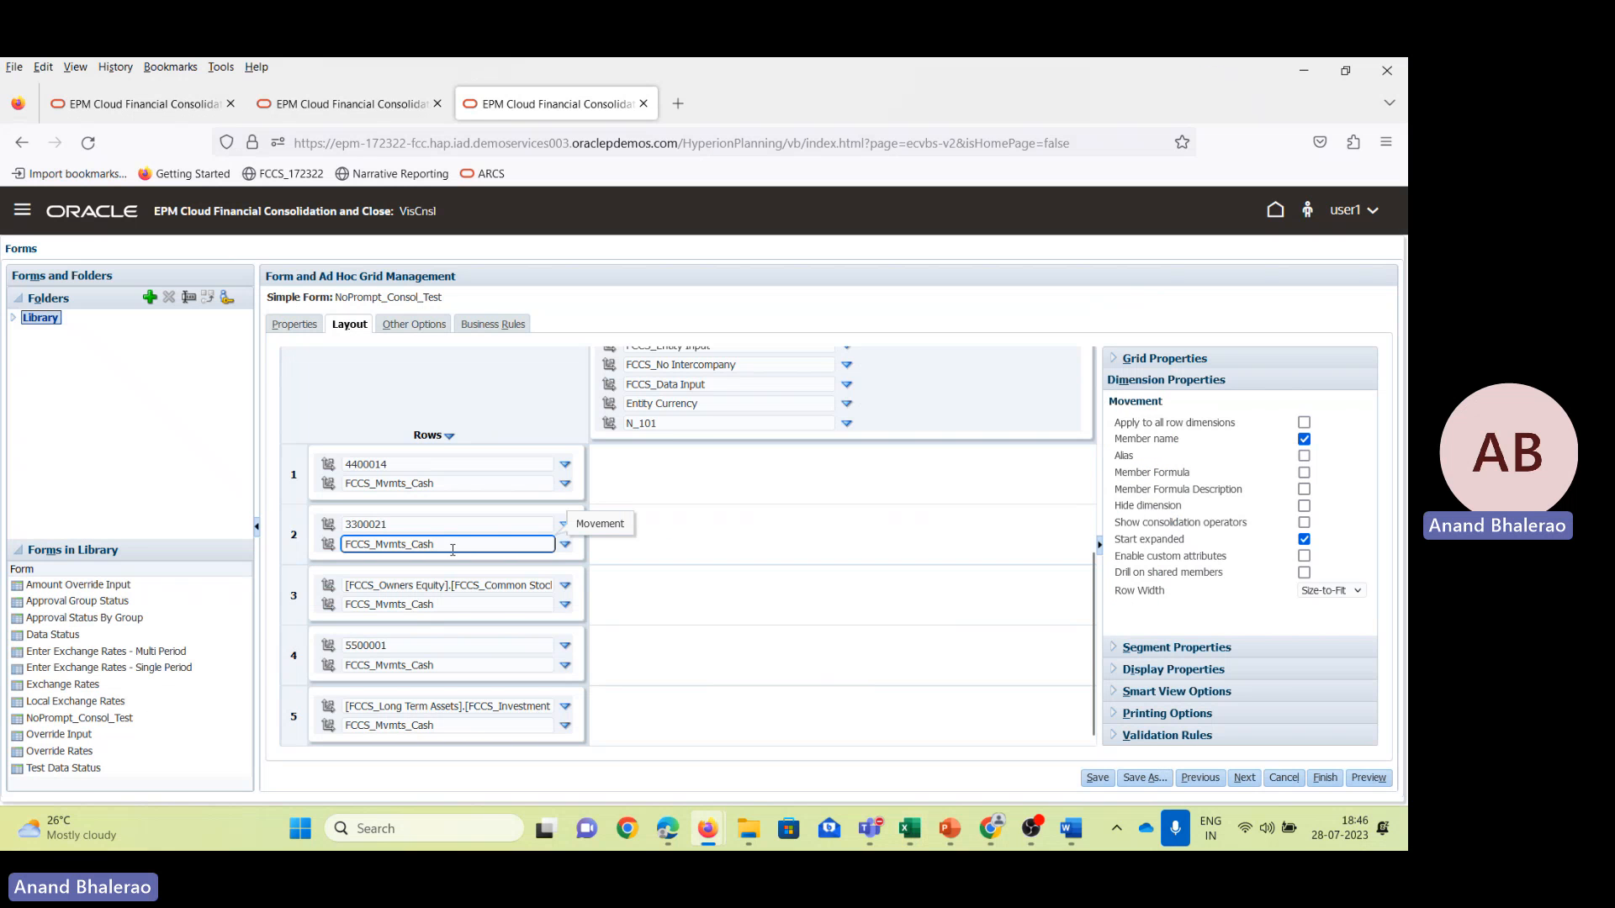
{"action": "left_click_drag", "start_coordinate": [452, 550], "coordinate": [283, 549]}
{"action": "key", "text": "ctrl+v"}
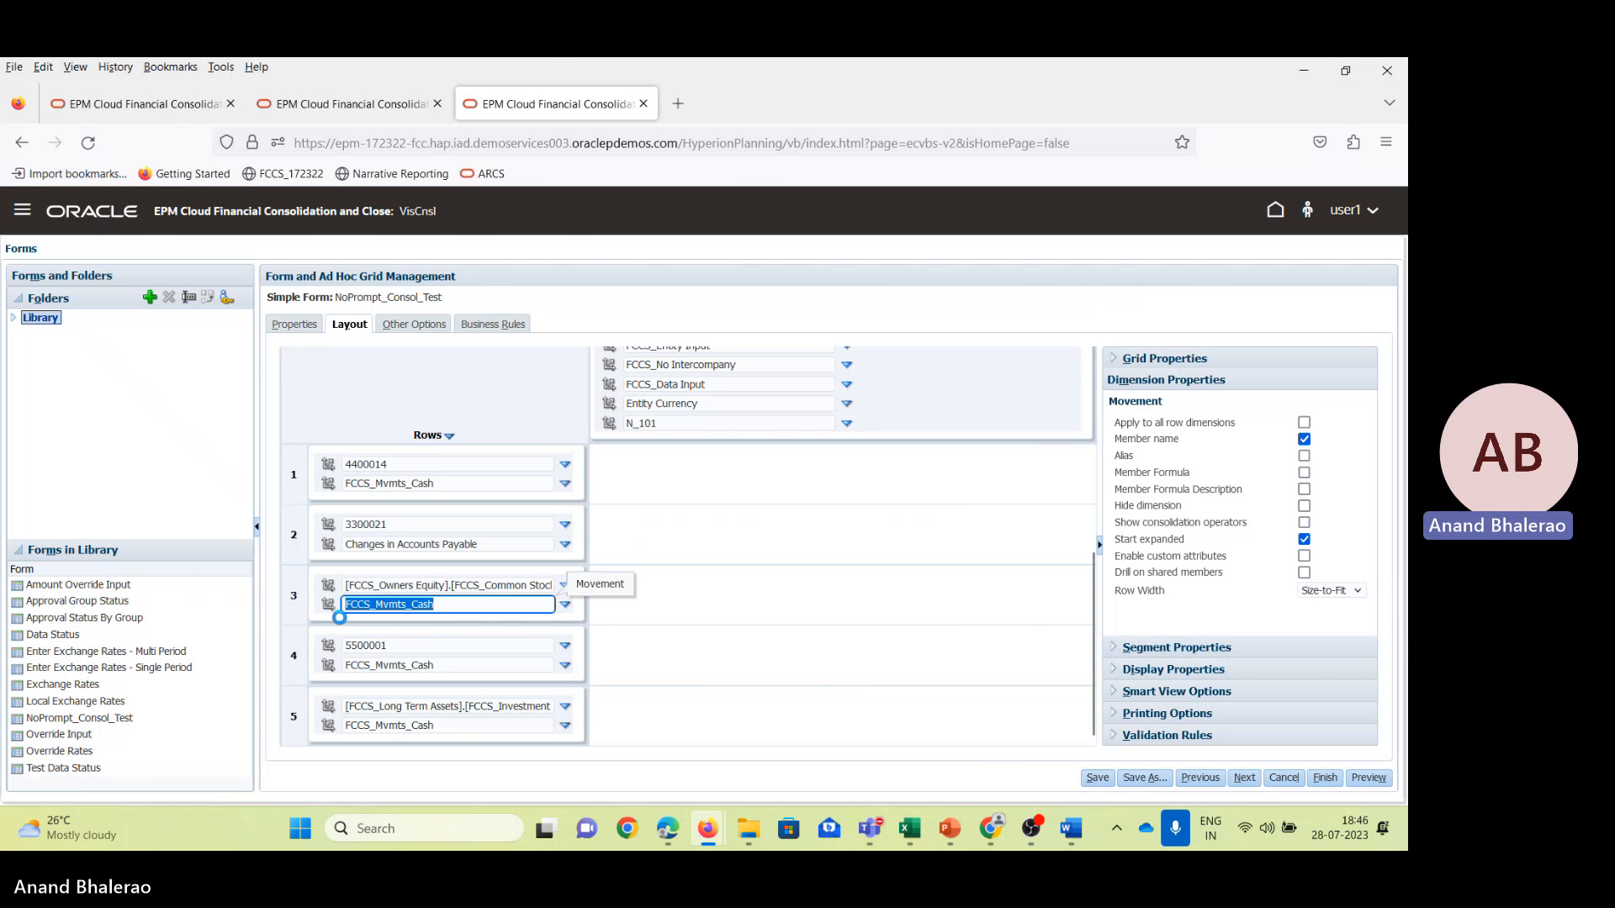
Copy Changes due to Issue of Stock from cell A15 in Excel and set it as row 3's Movement member in Firefox.
{"action": "key", "text": "alt+Tab"}
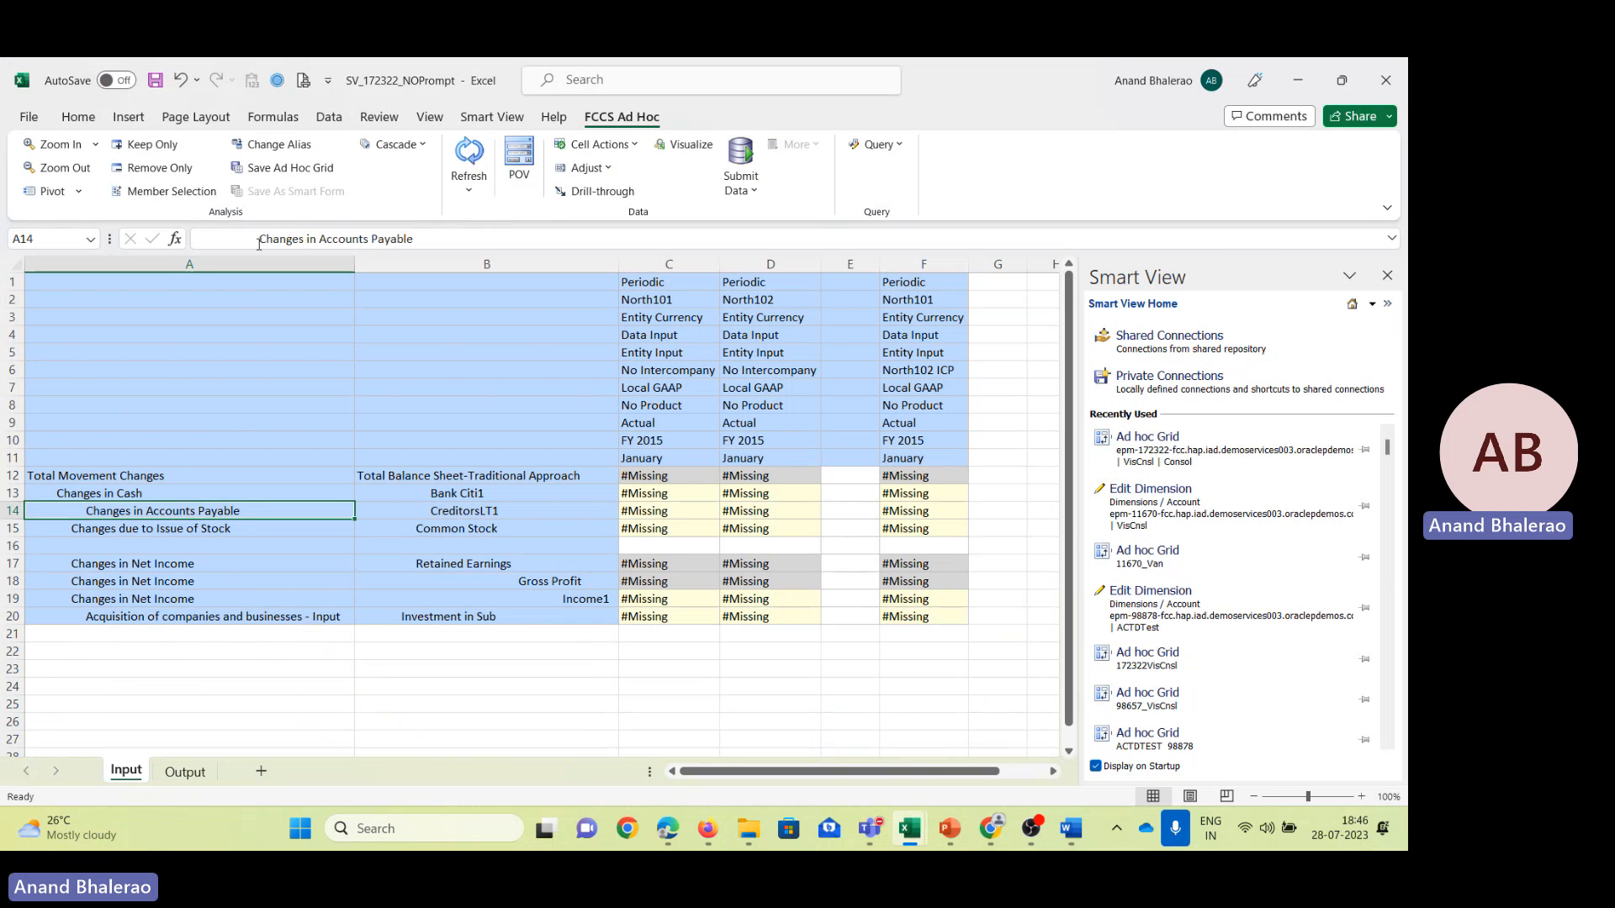
{"action": "key", "text": "Down"}
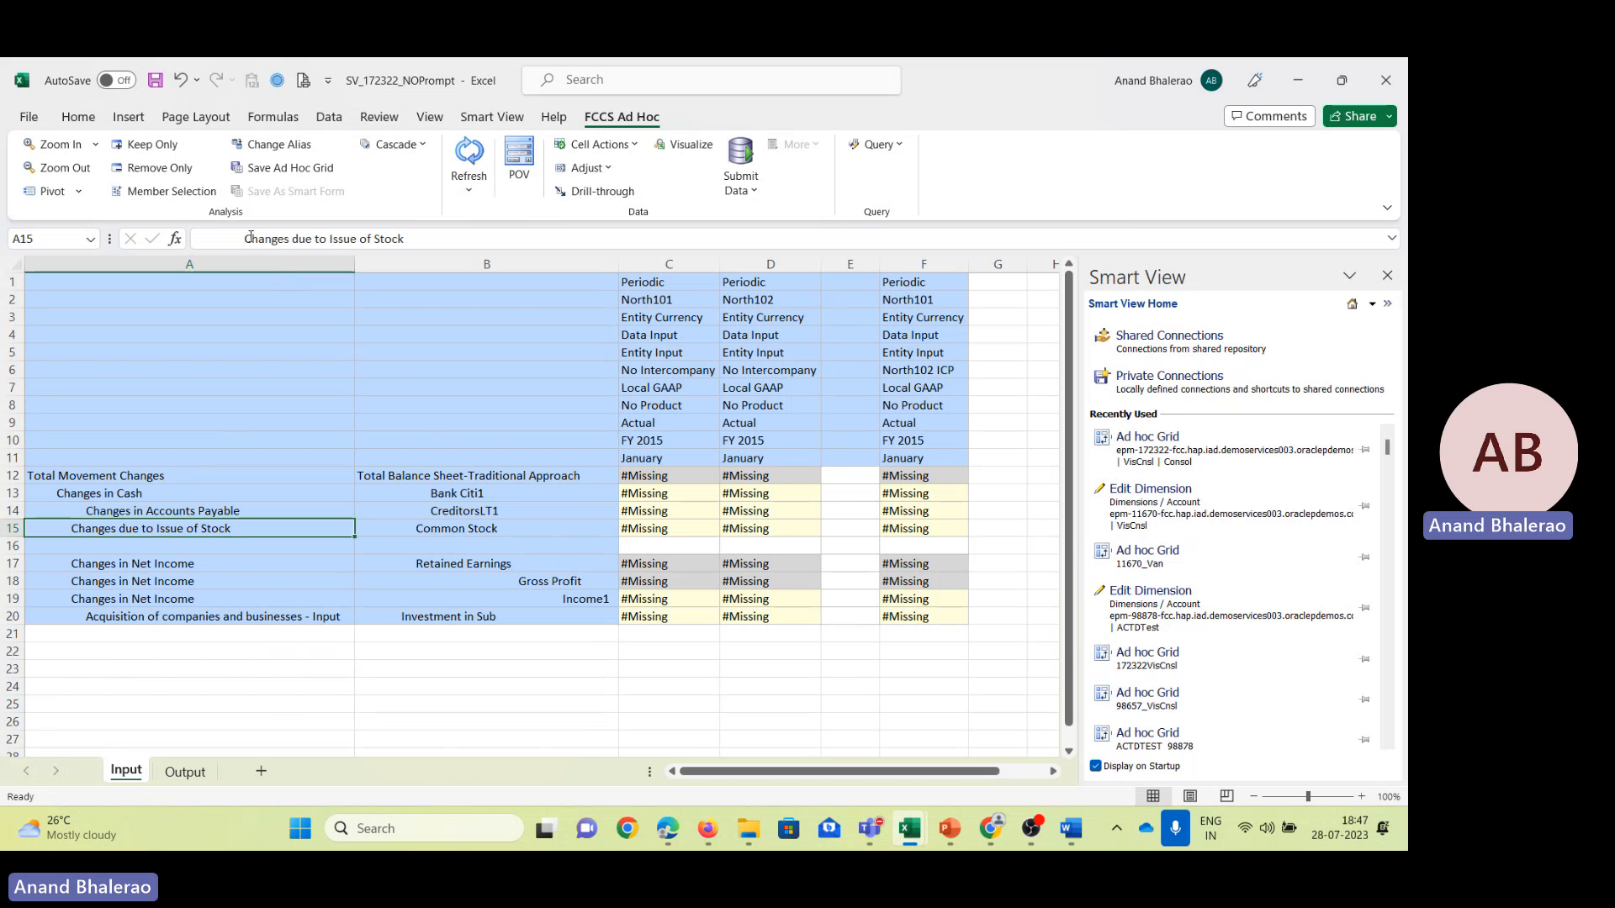
{"action": "left_click_drag", "start_coordinate": [250, 238], "coordinate": [411, 243]}
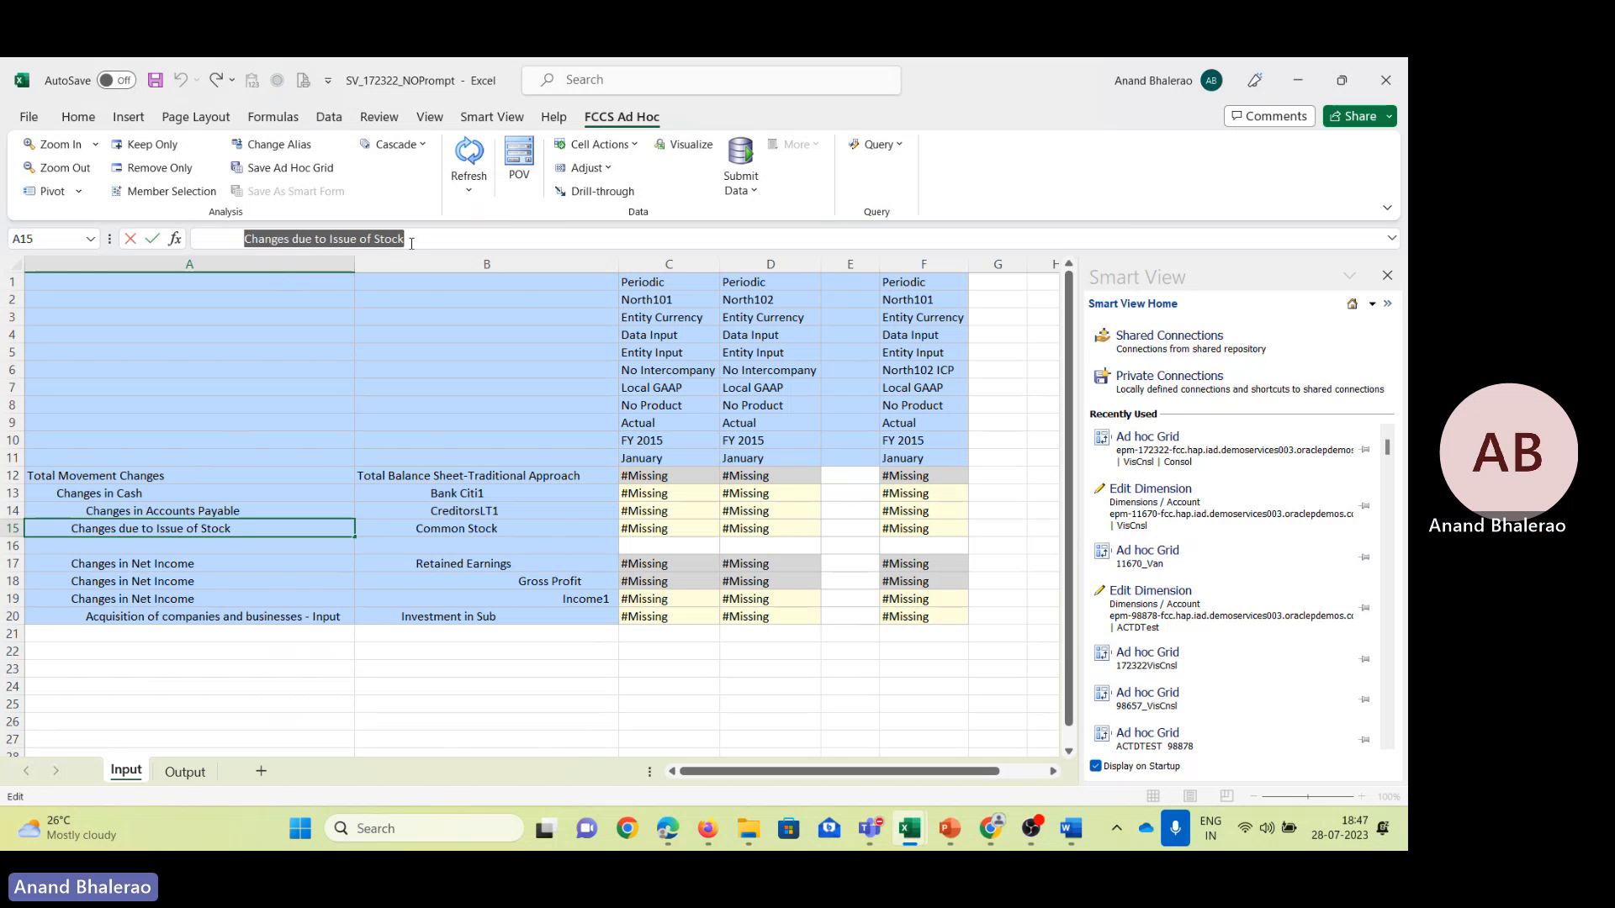
{"action": "key", "text": "ctrl+c"}
{"action": "key", "text": "Escape"}
{"action": "key", "text": "alt+Tab"}
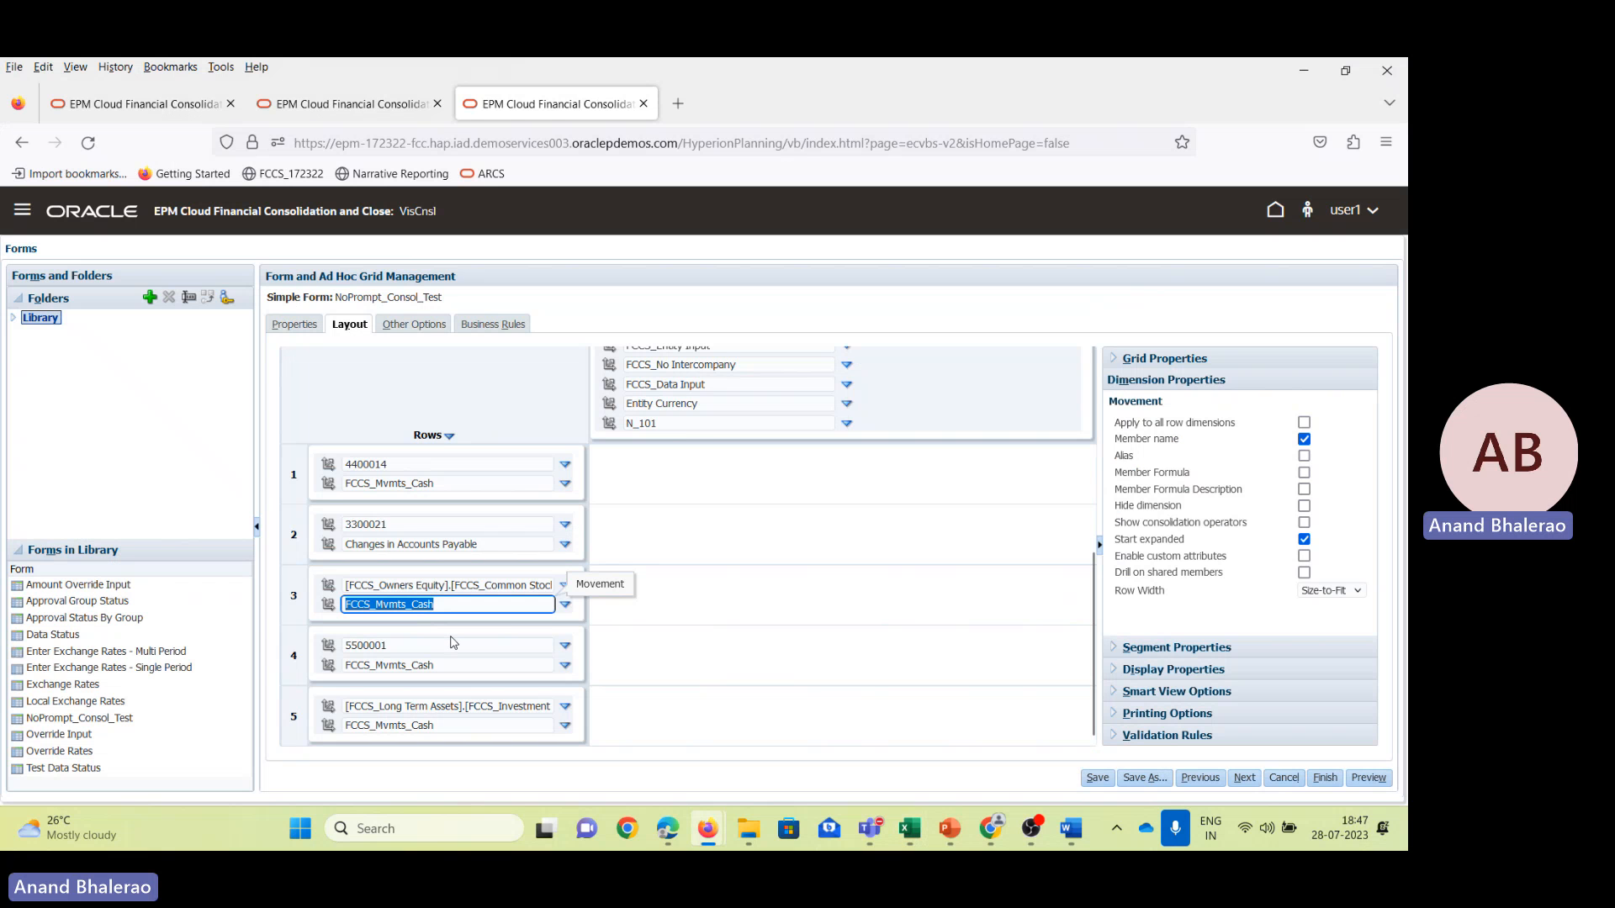
{"action": "key", "text": "ctrl+v"}
Copy Changes in Net Income from cell A19 in Excel and set it as row 4's Movement member in Firefox.
{"action": "left_click", "coordinate": [446, 665]}
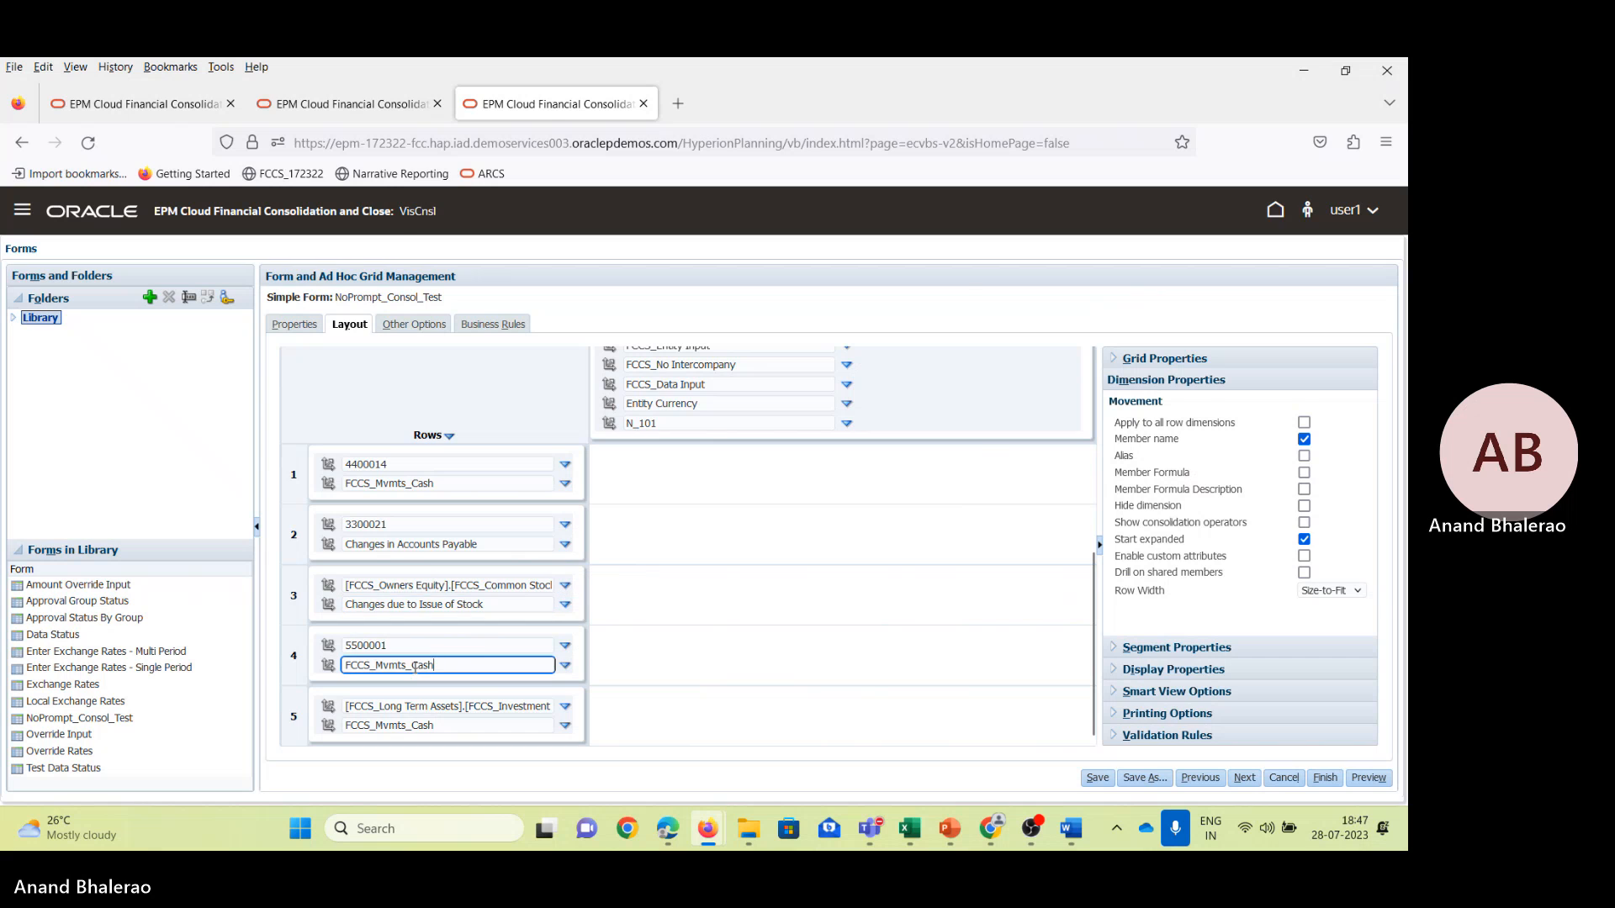
{"action": "double_click", "coordinate": [446, 665]}
{"action": "key", "text": "alt+Tab"}
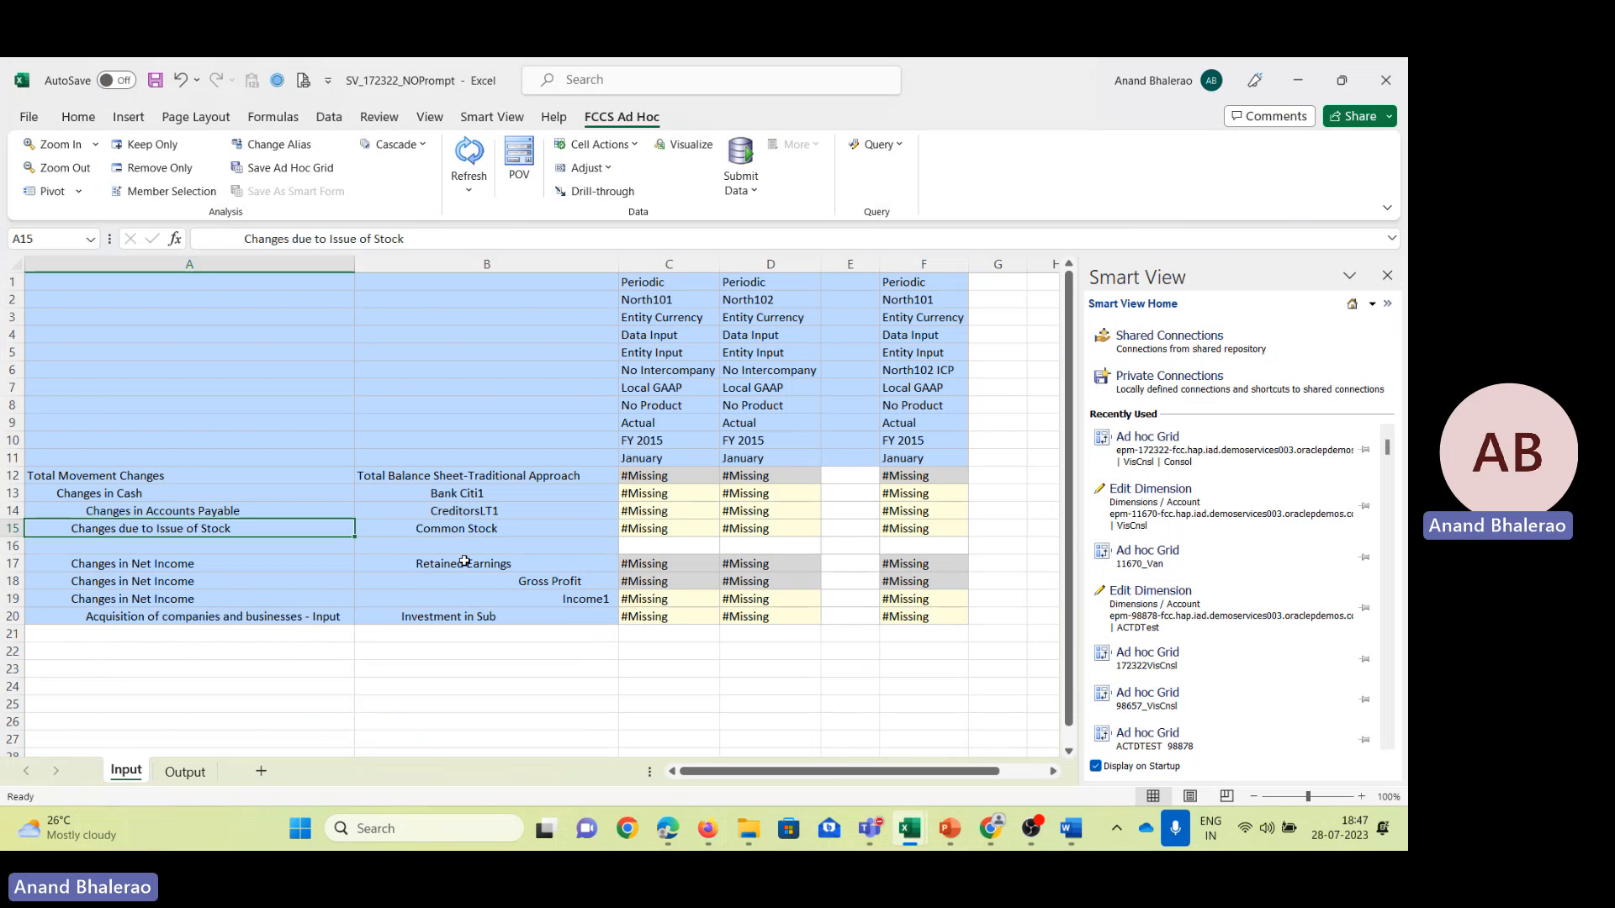
{"action": "left_click", "coordinate": [480, 597]}
{"action": "left_click", "coordinate": [187, 597]}
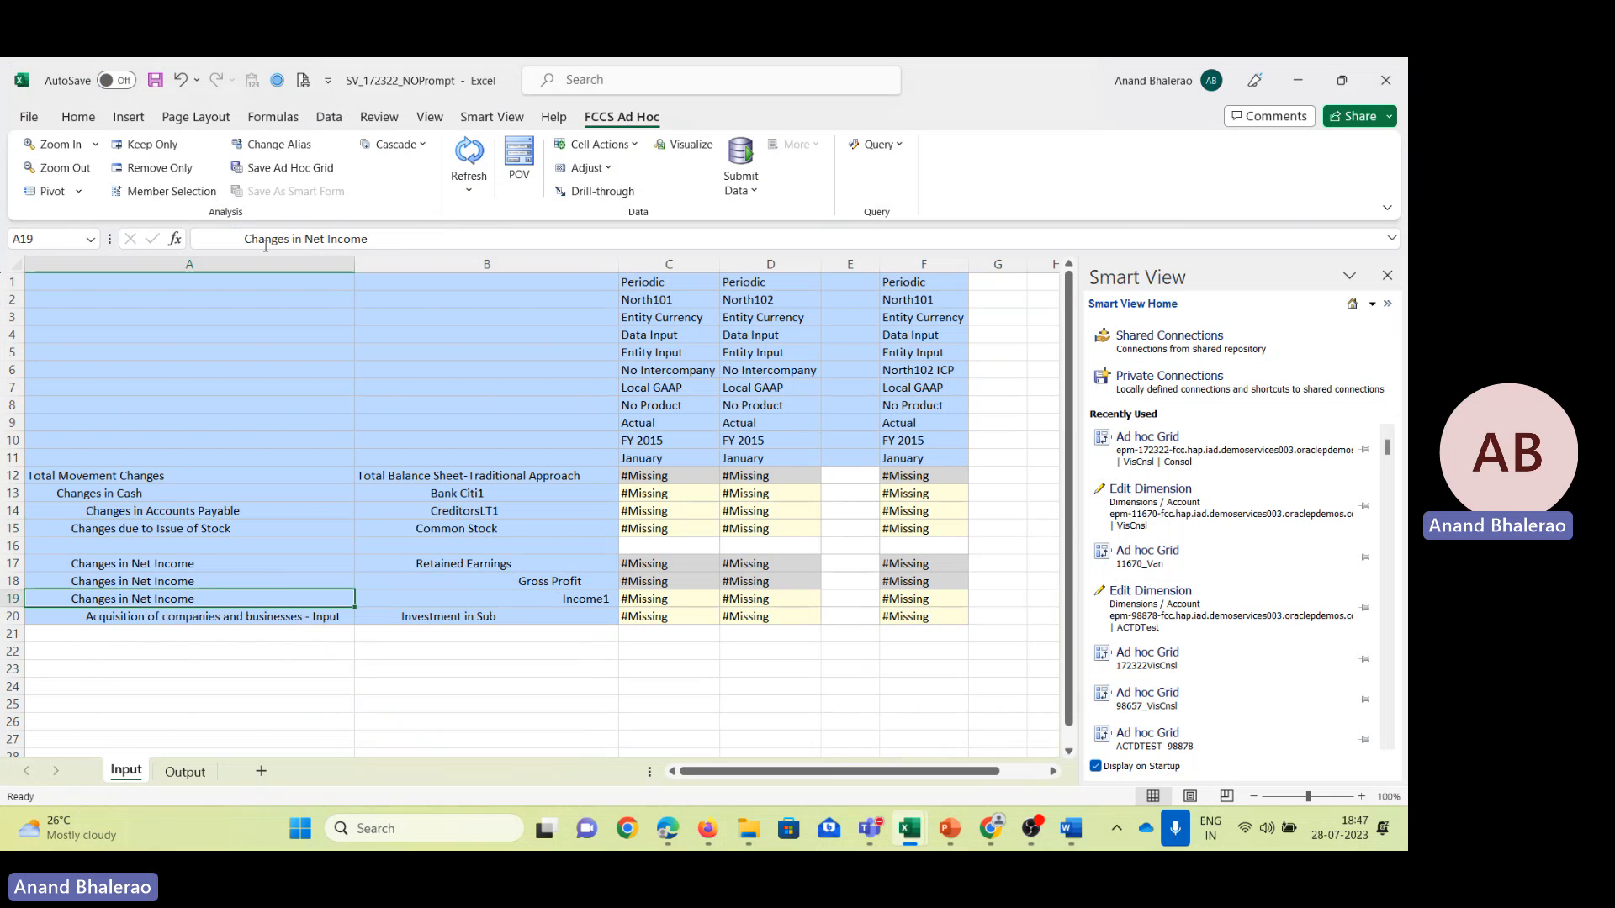
{"action": "left_click_drag", "start_coordinate": [247, 241], "coordinate": [398, 242]}
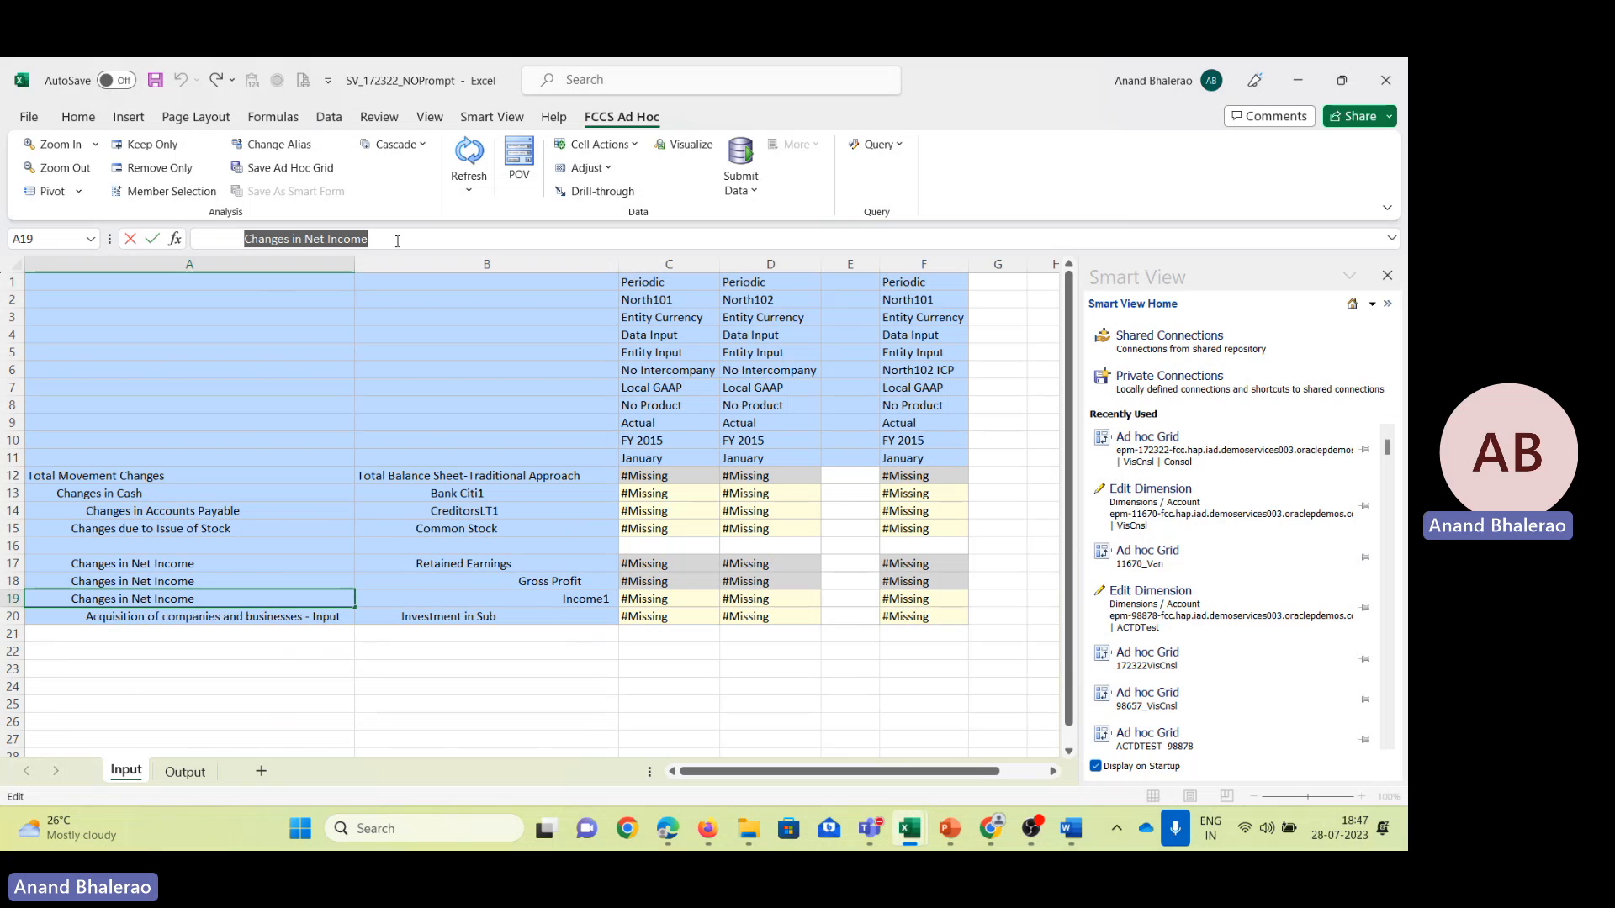
{"action": "key", "text": "ctrl+c"}
{"action": "key", "text": "Escape"}
{"action": "key", "text": "alt+Tab"}
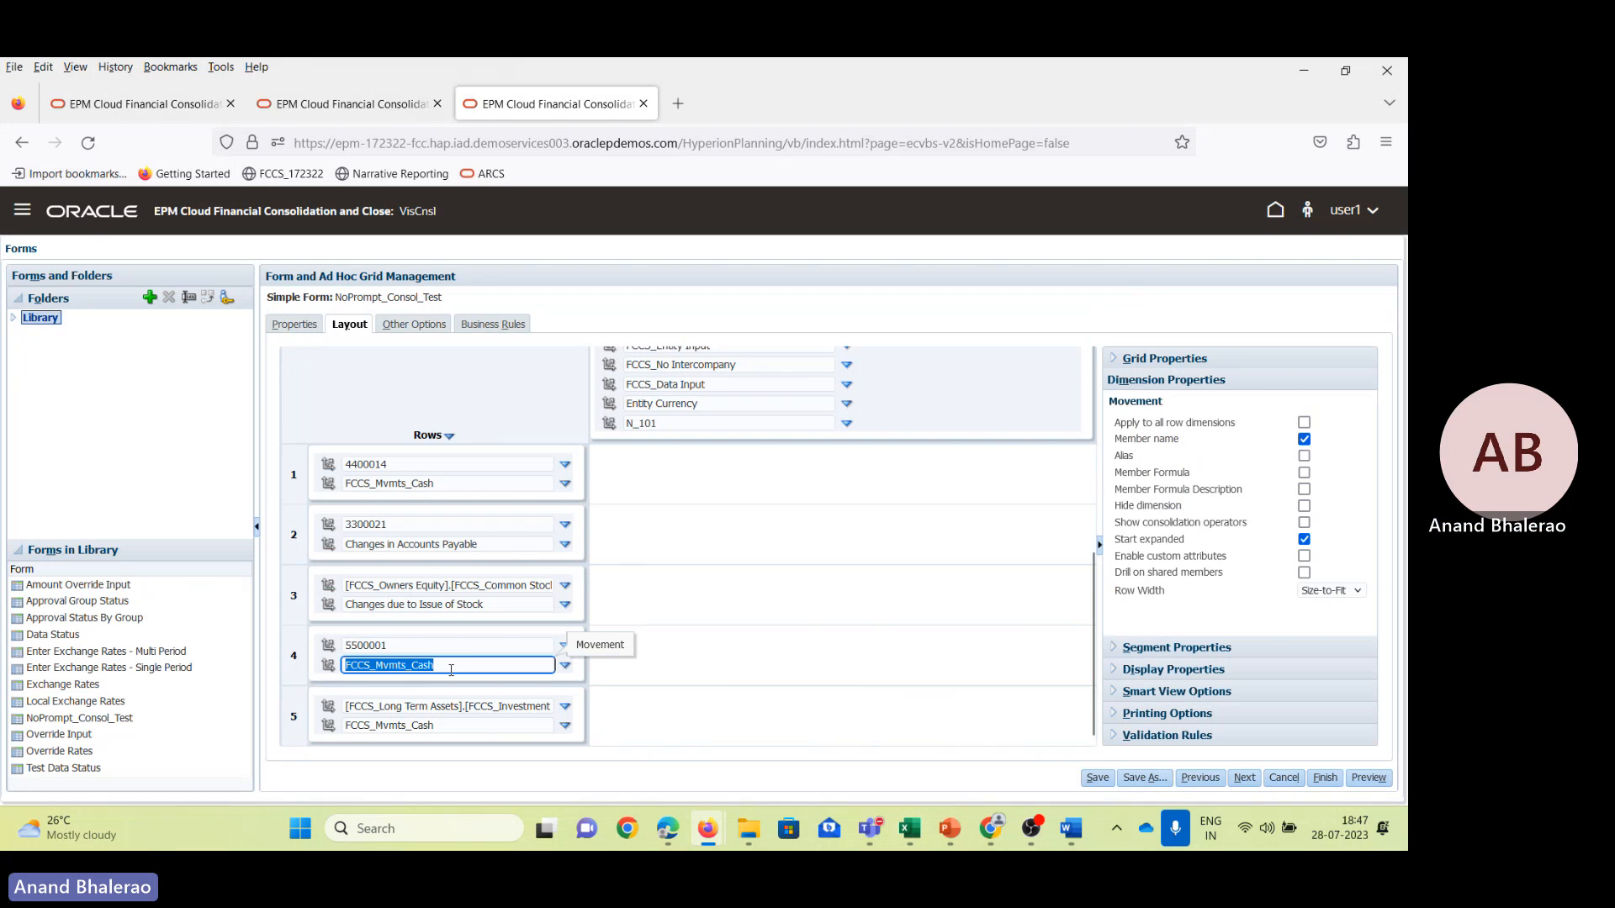
{"action": "key", "text": "ctrl+v"}
Copy Acquisition of companies and businesses - Input from cell A20 in Excel and set it as row 5's Movement member in Firefox.
{"action": "left_click", "coordinate": [448, 728]}
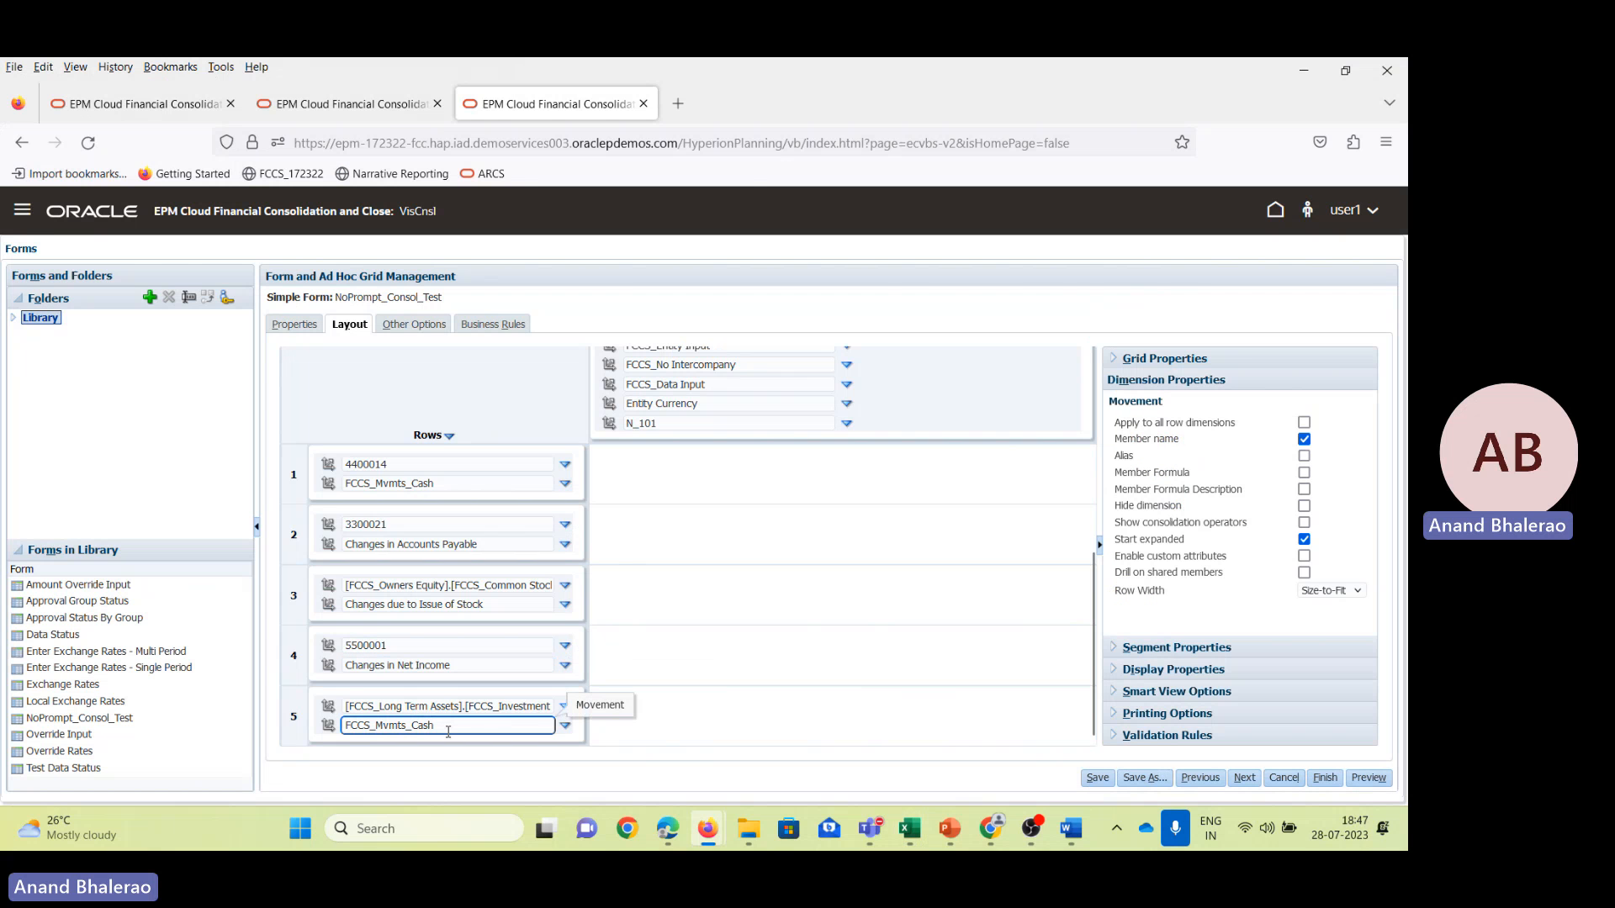
{"action": "key", "text": "alt+Tab"}
{"action": "left_click", "coordinate": [290, 614]}
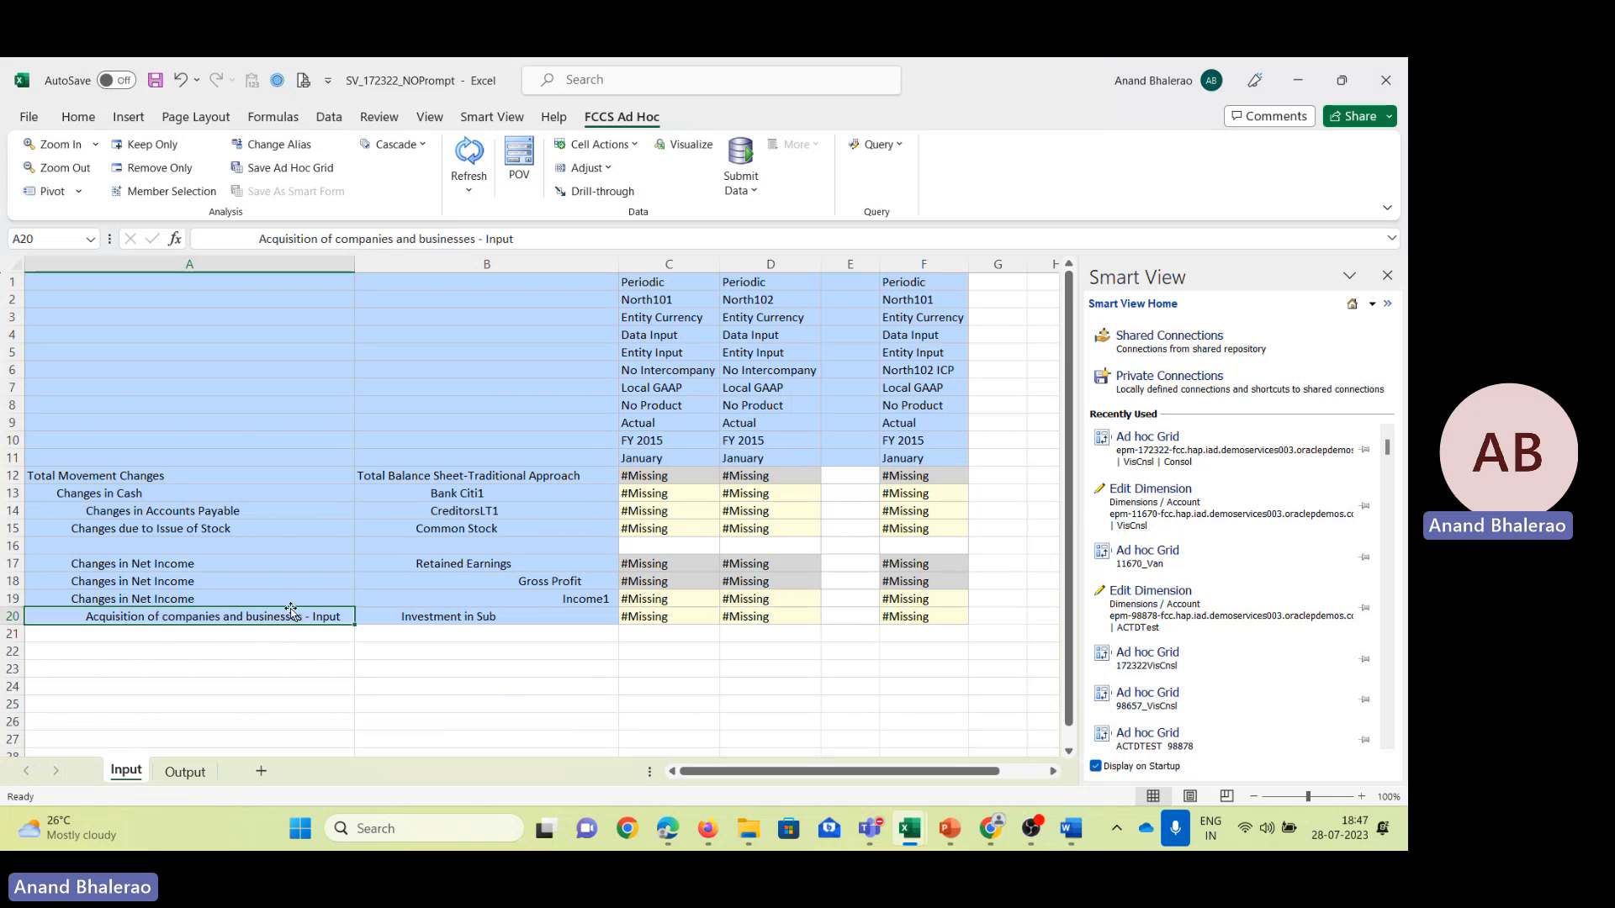
{"action": "left_click_drag", "start_coordinate": [259, 237], "coordinate": [541, 230]}
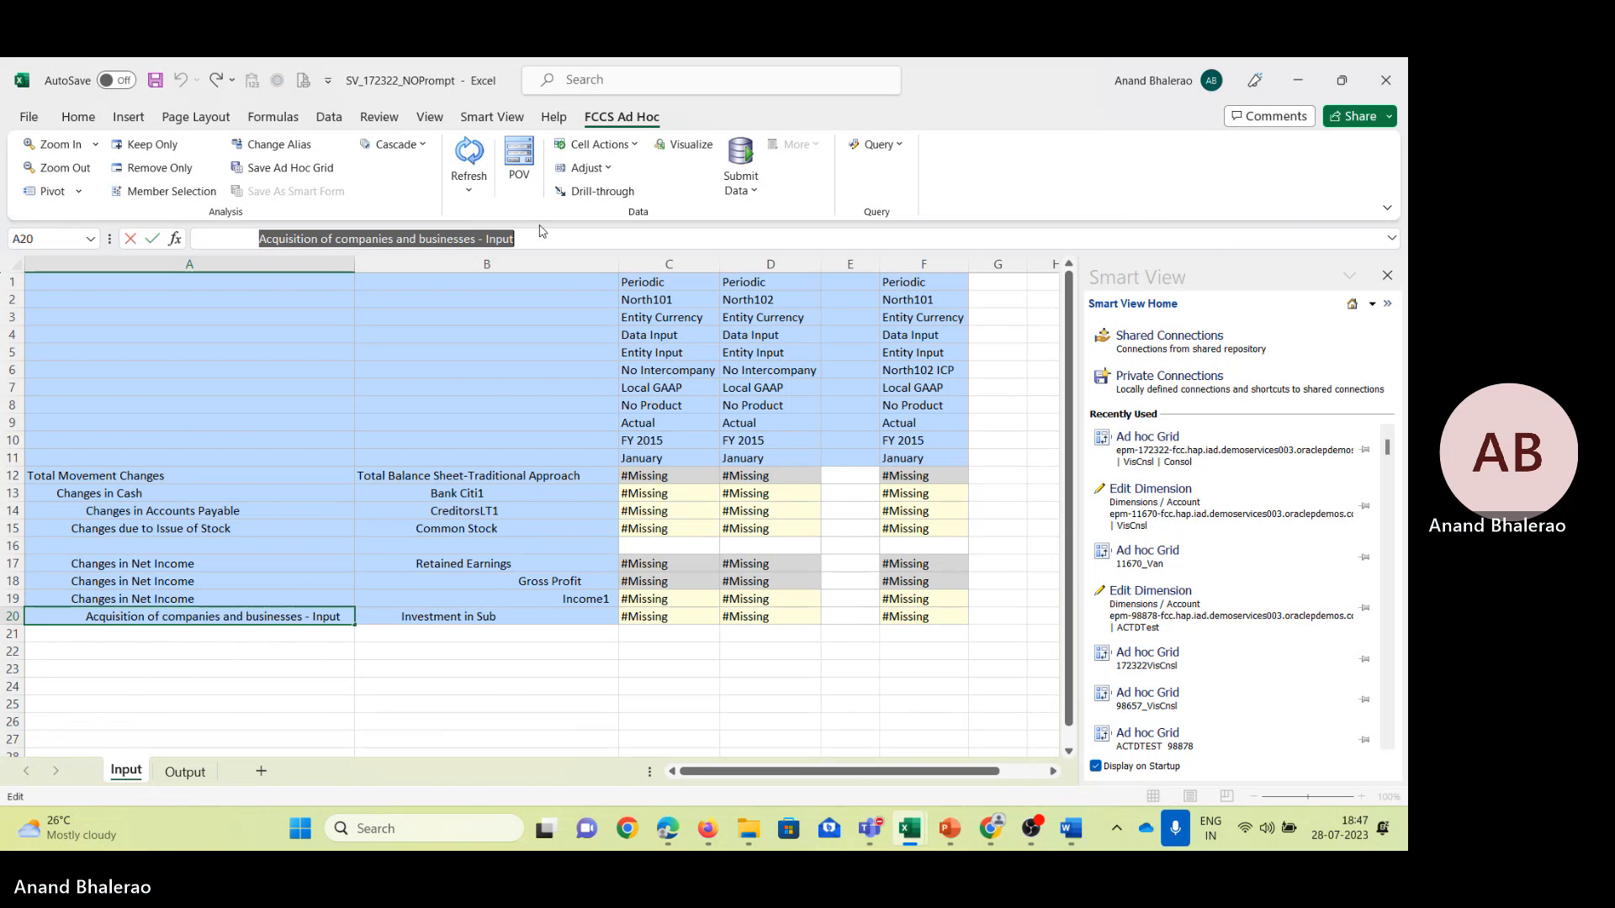
{"action": "key", "text": "alt+Tab"}
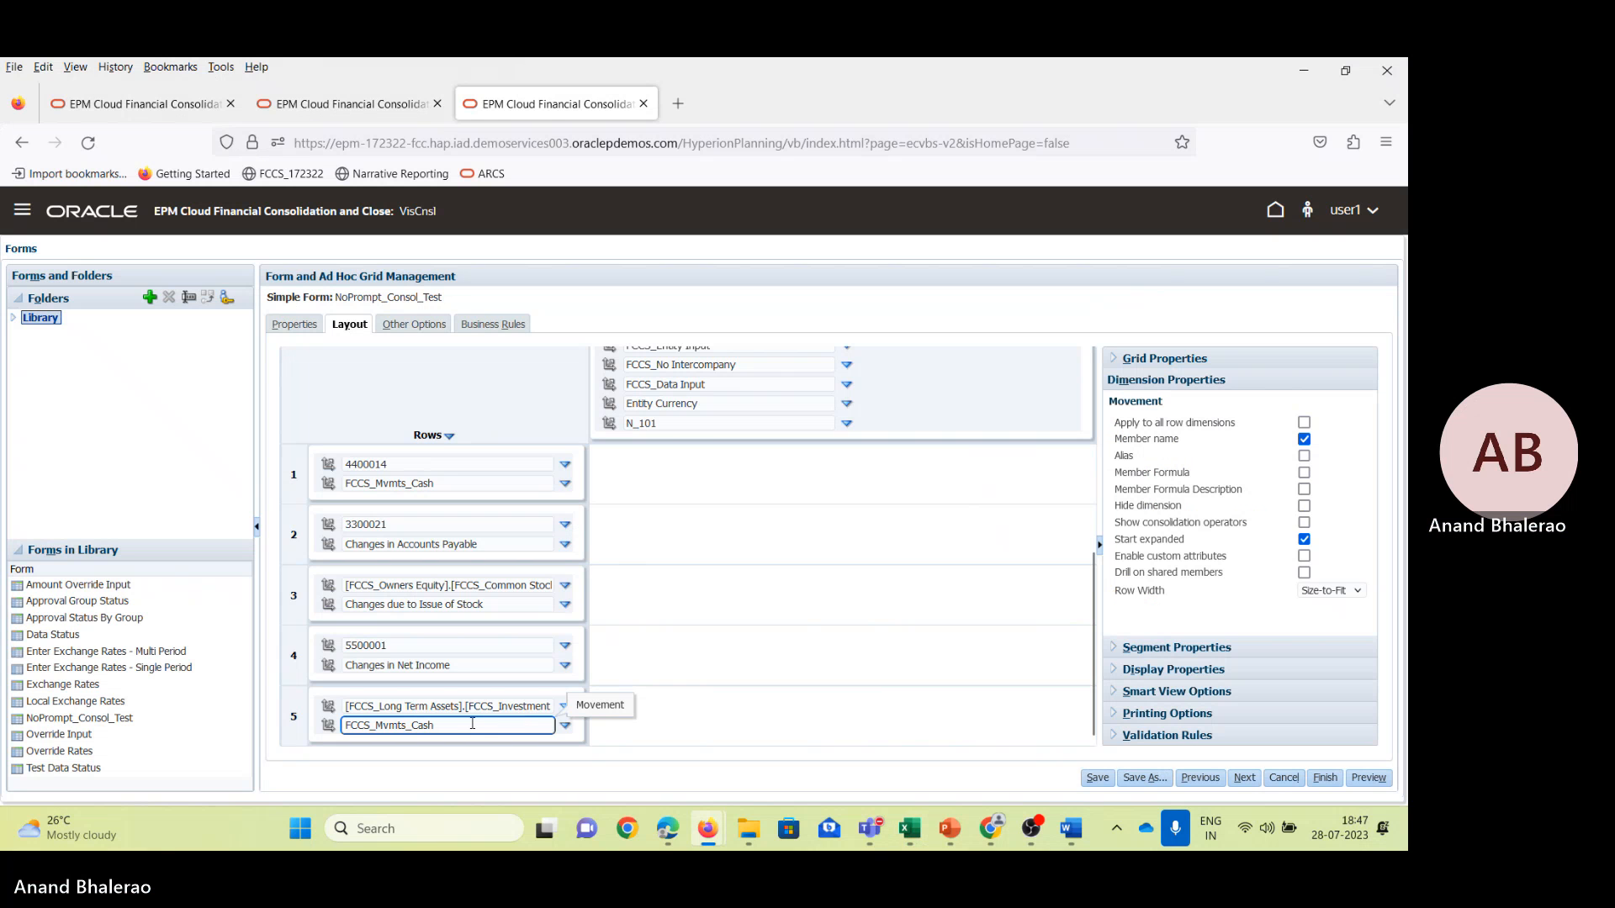
{"action": "left_click_drag", "start_coordinate": [472, 724], "coordinate": [327, 729]}
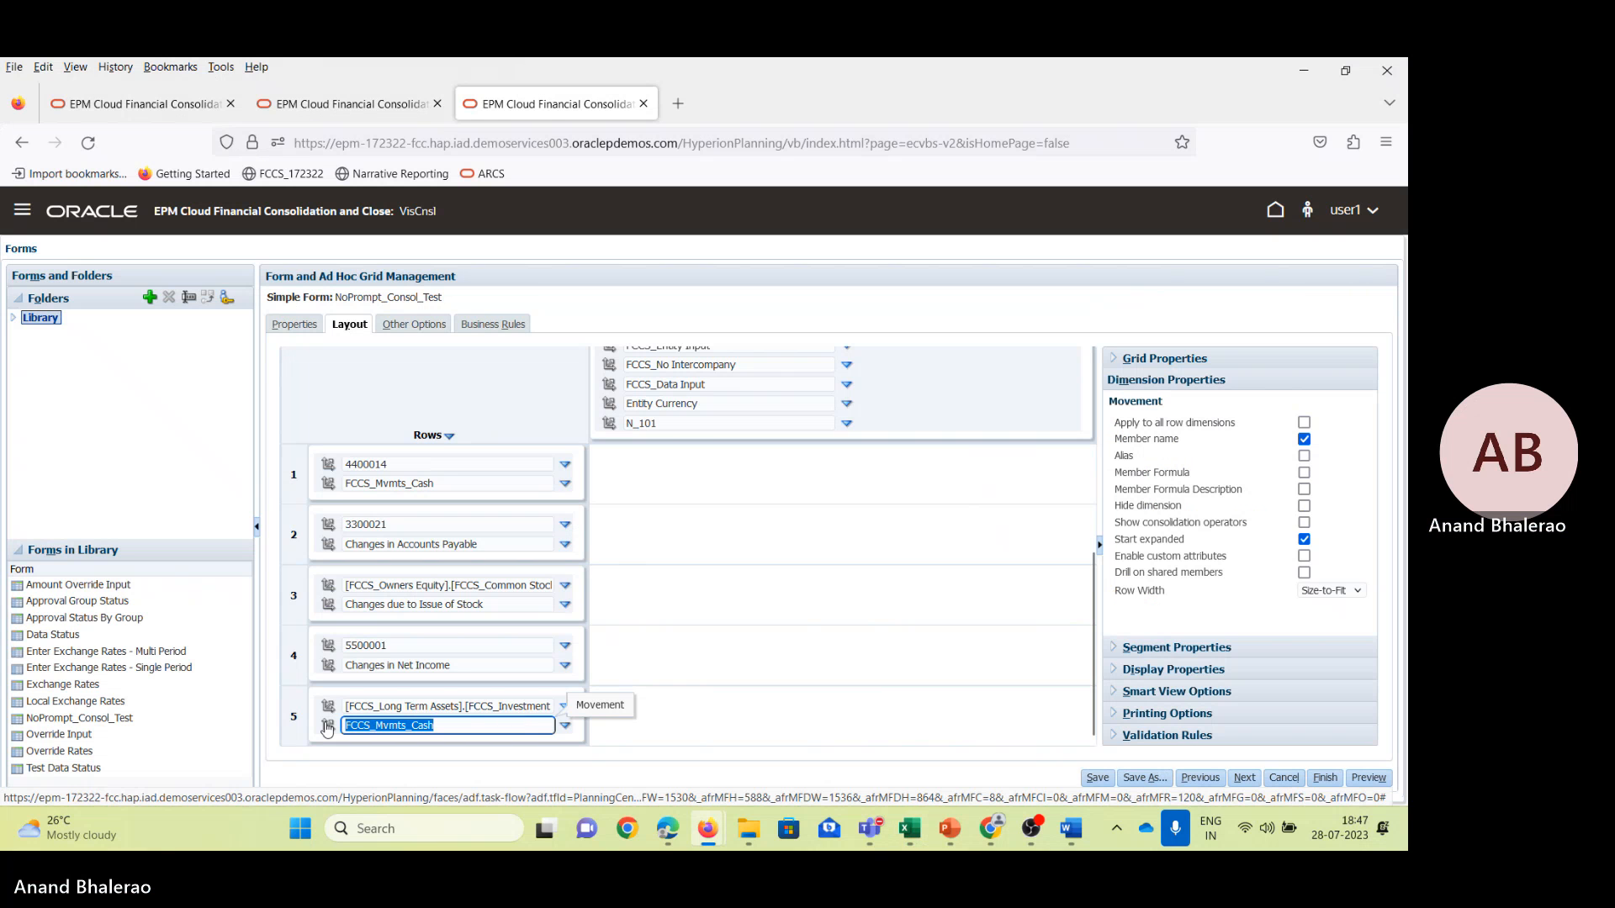
Save the form with its five account and movement rows, preview the grid, and close the preview.
{"action": "left_click", "coordinate": [1096, 777]}
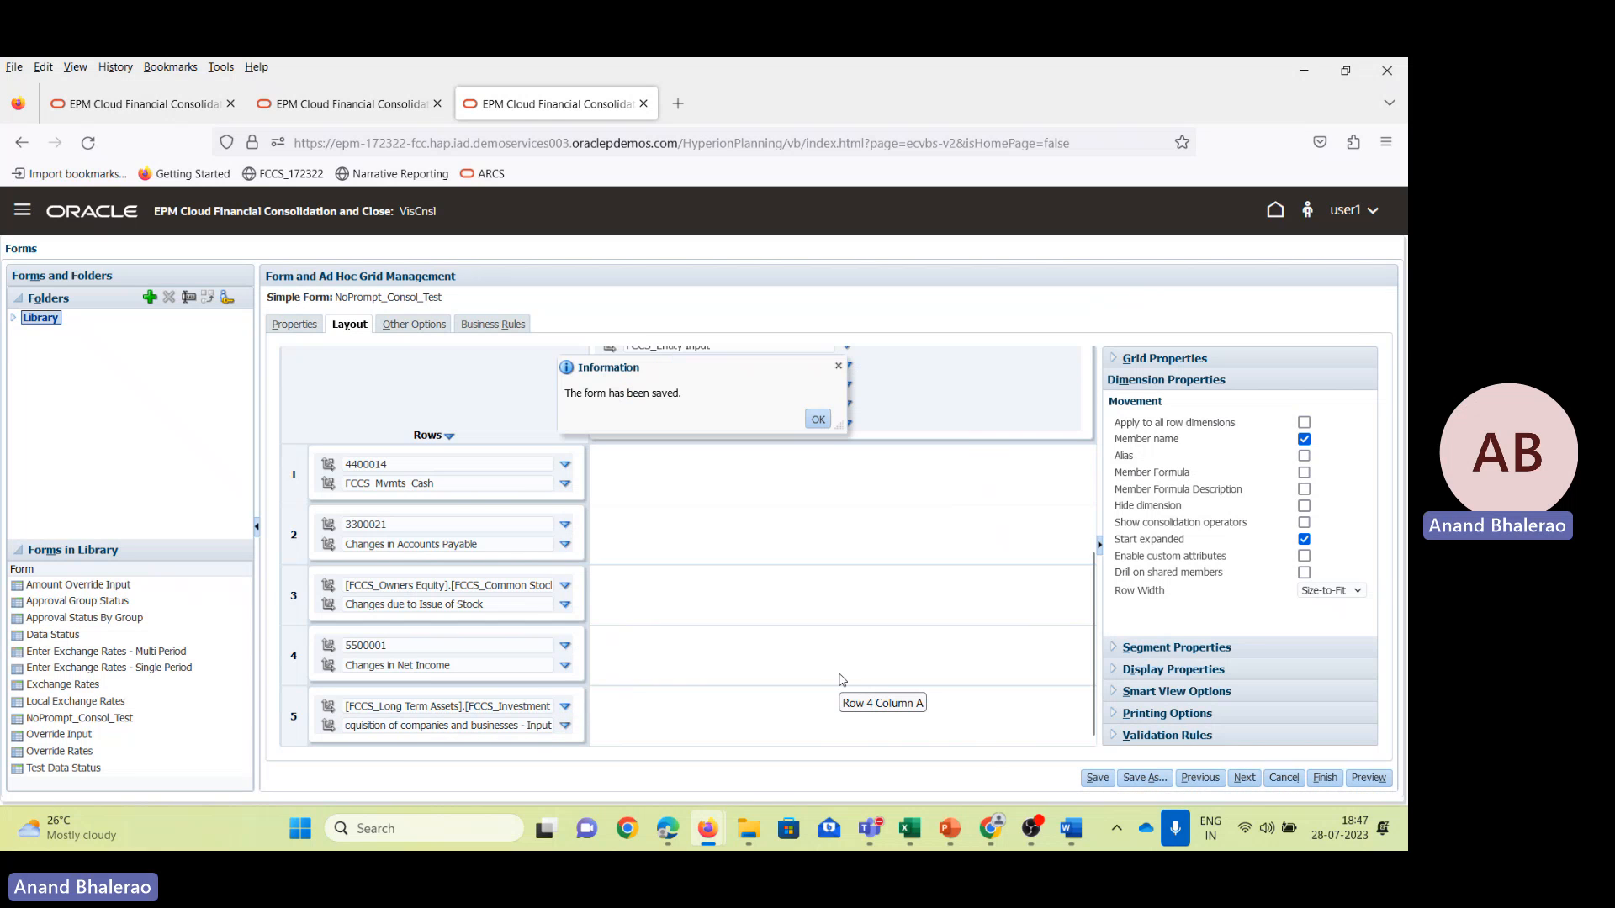
{"action": "left_click", "coordinate": [818, 420]}
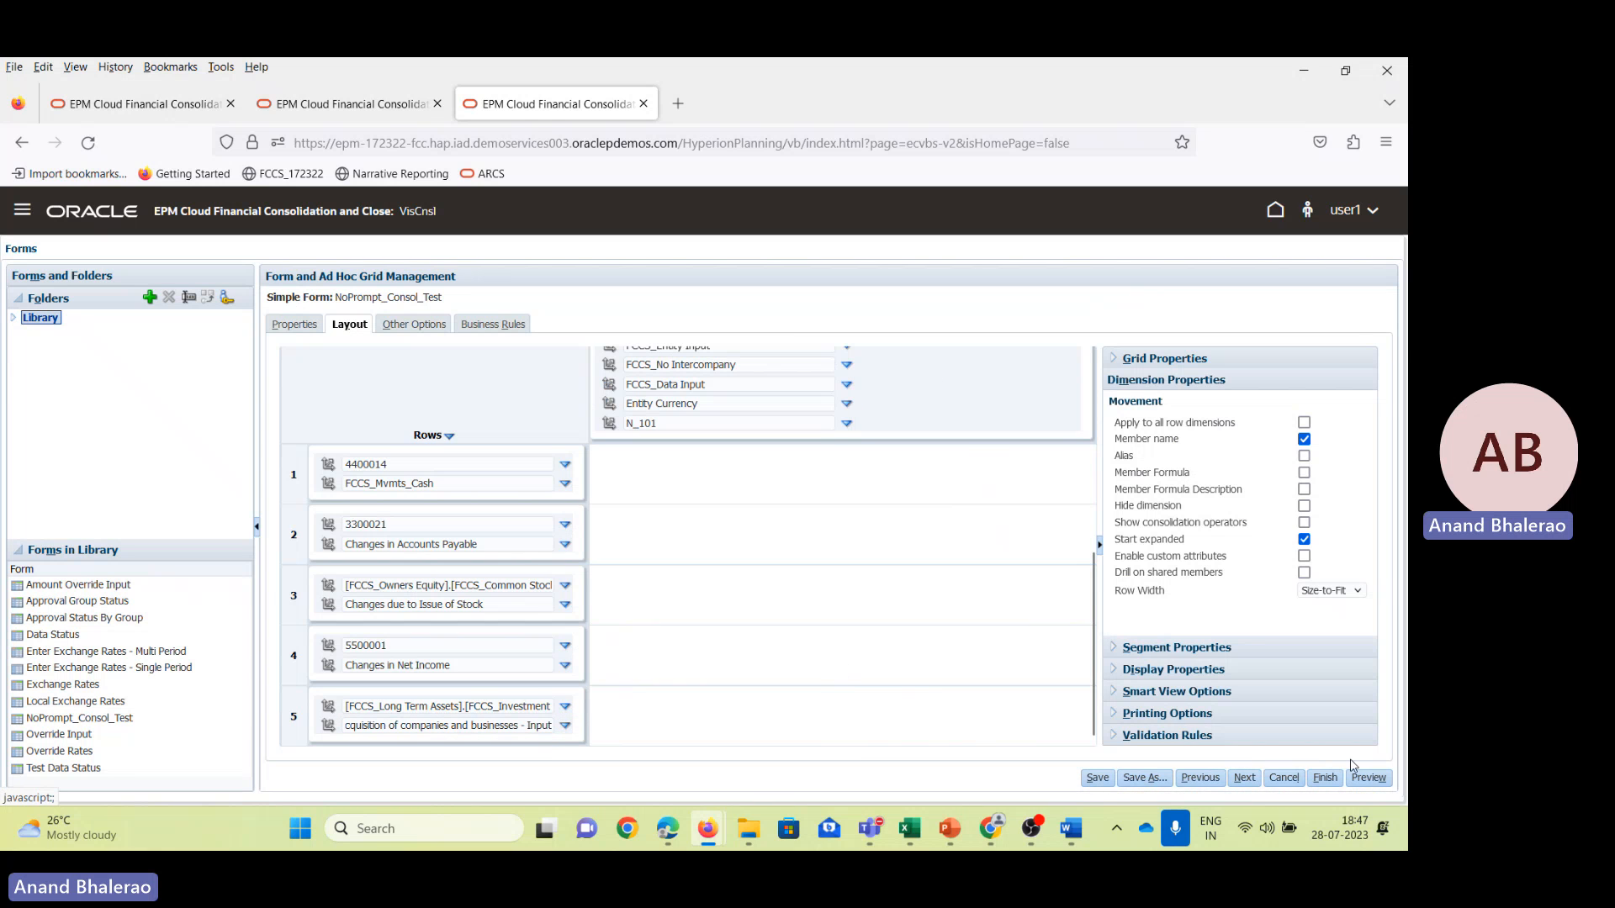
{"action": "left_click", "coordinate": [1368, 777]}
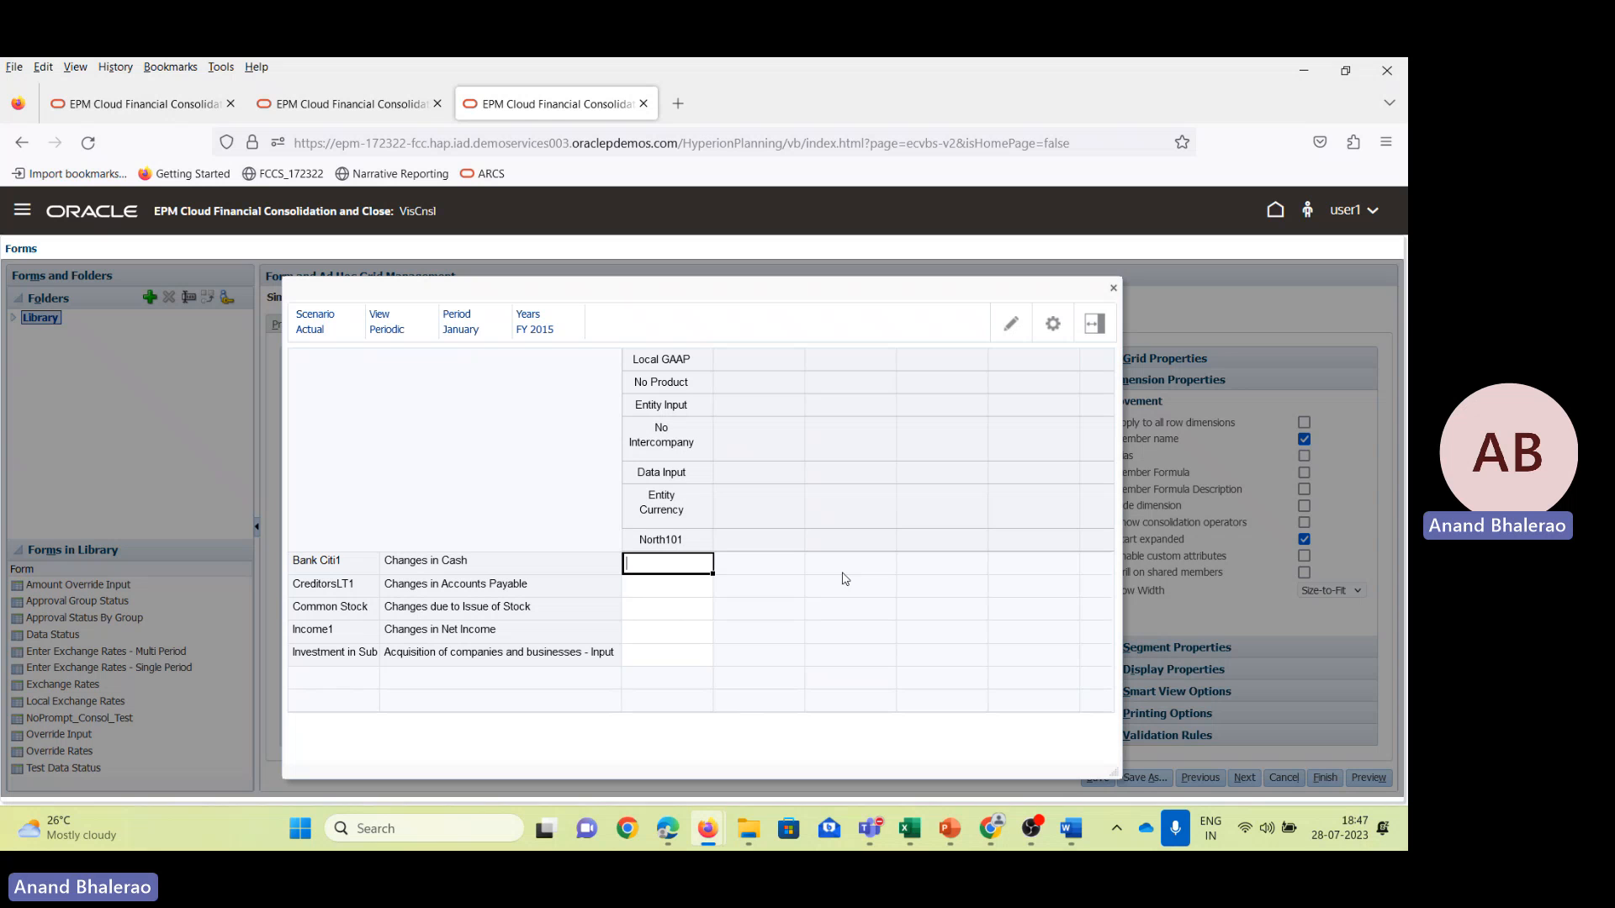
{"action": "left_click", "coordinate": [1114, 289]}
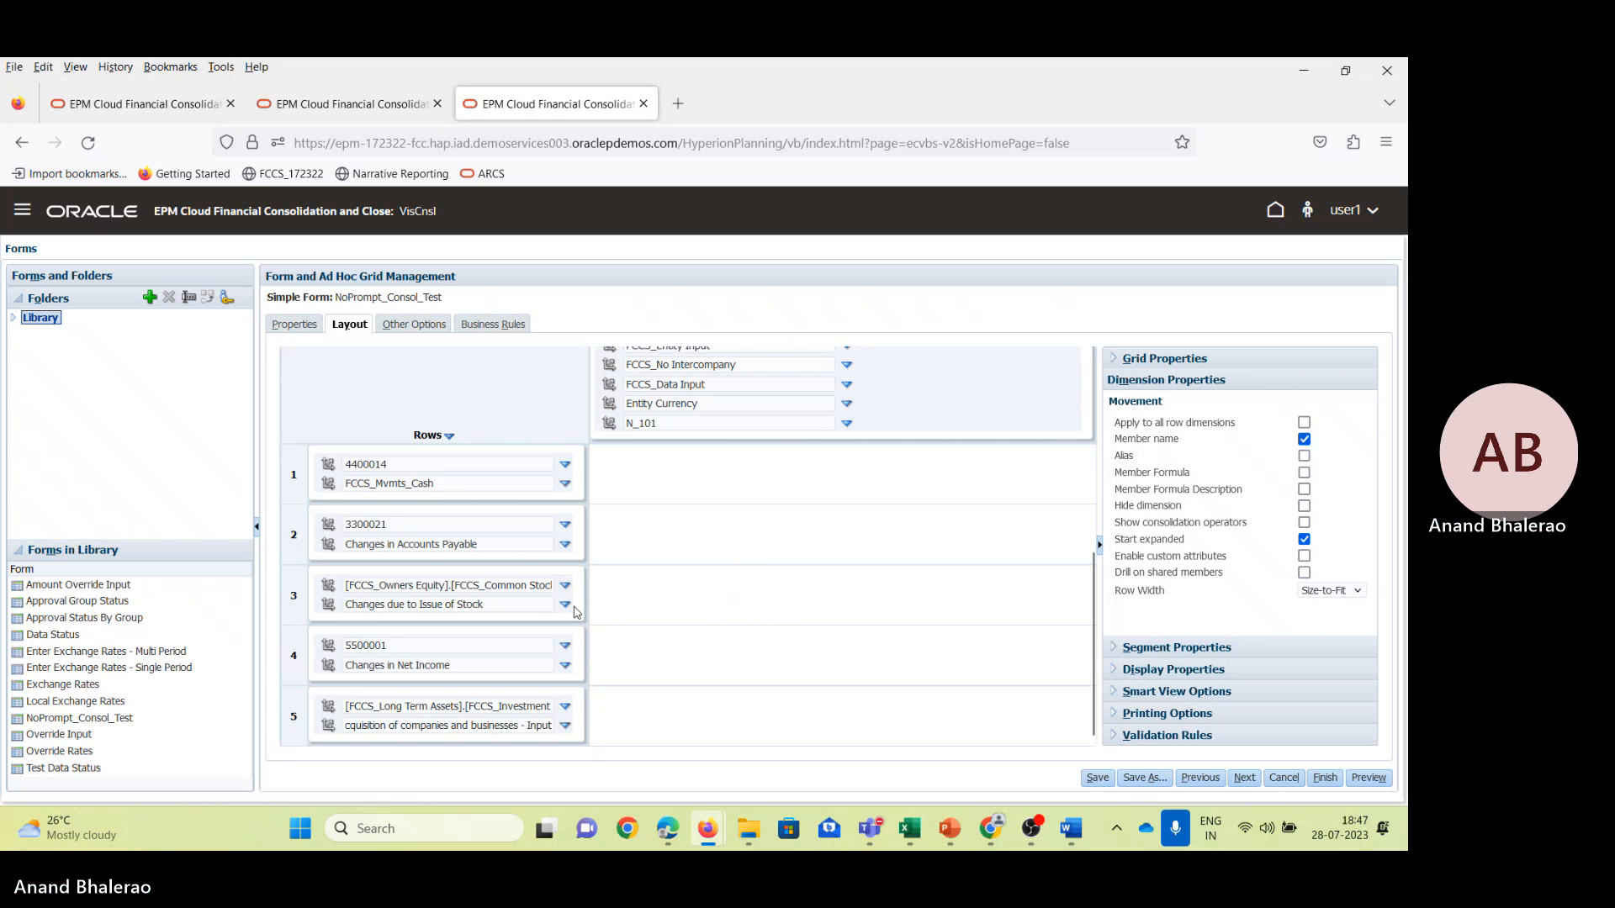
Add a formula row below row 4 and clear both of its formula labels to make a blank separator row.
{"action": "right_click", "coordinate": [300, 669]}
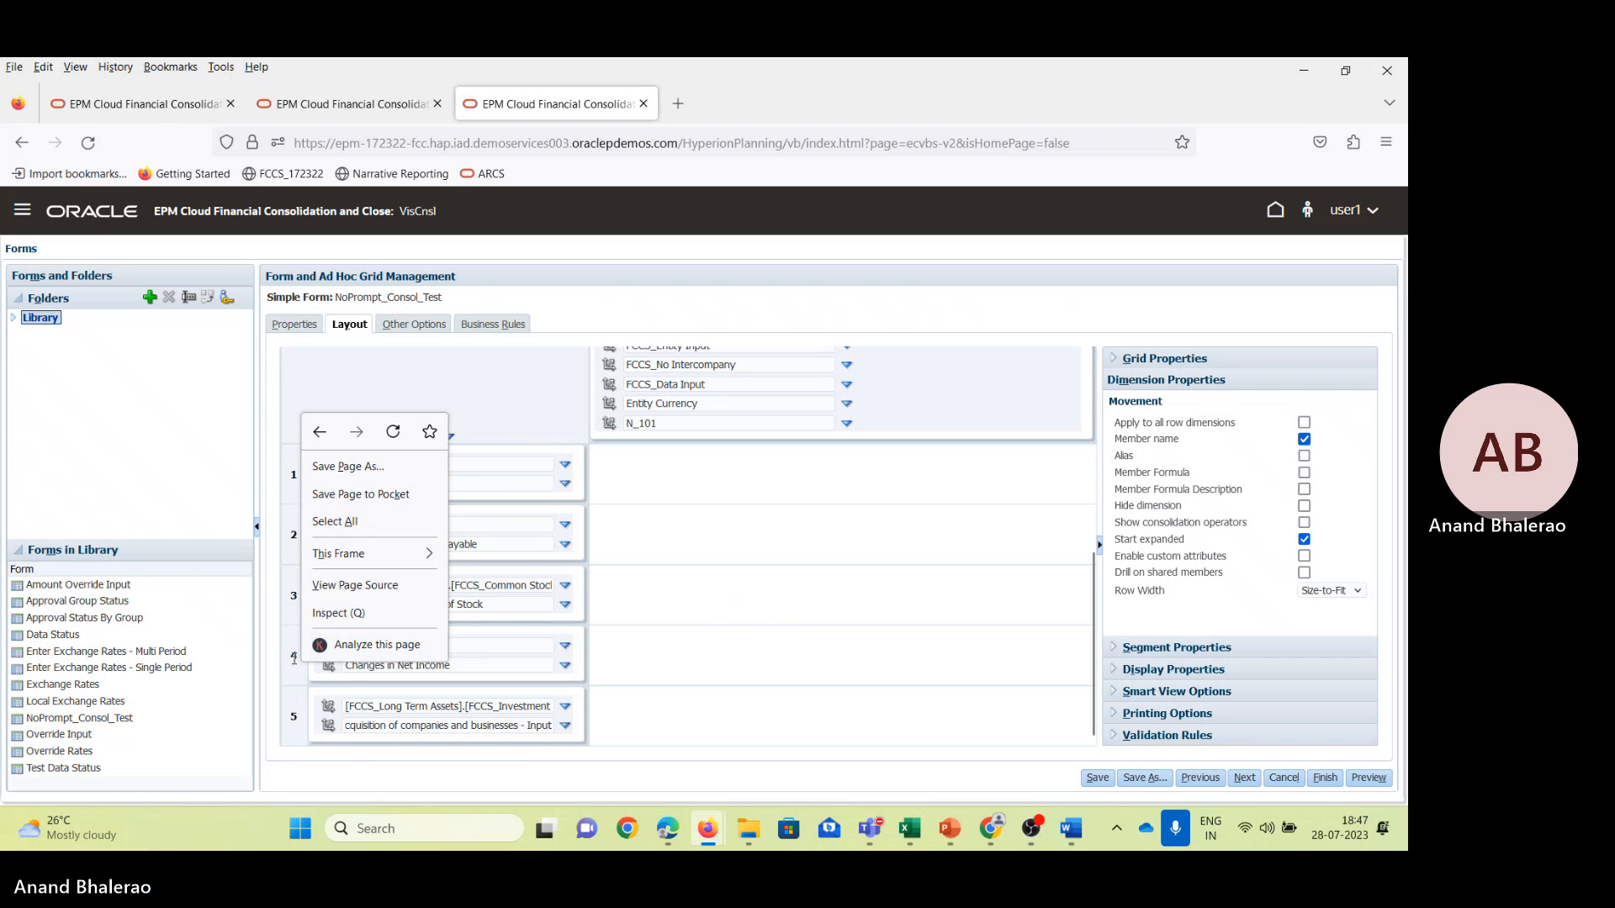
{"action": "left_click", "coordinate": [294, 657]}
{"action": "left_click", "coordinate": [291, 661]}
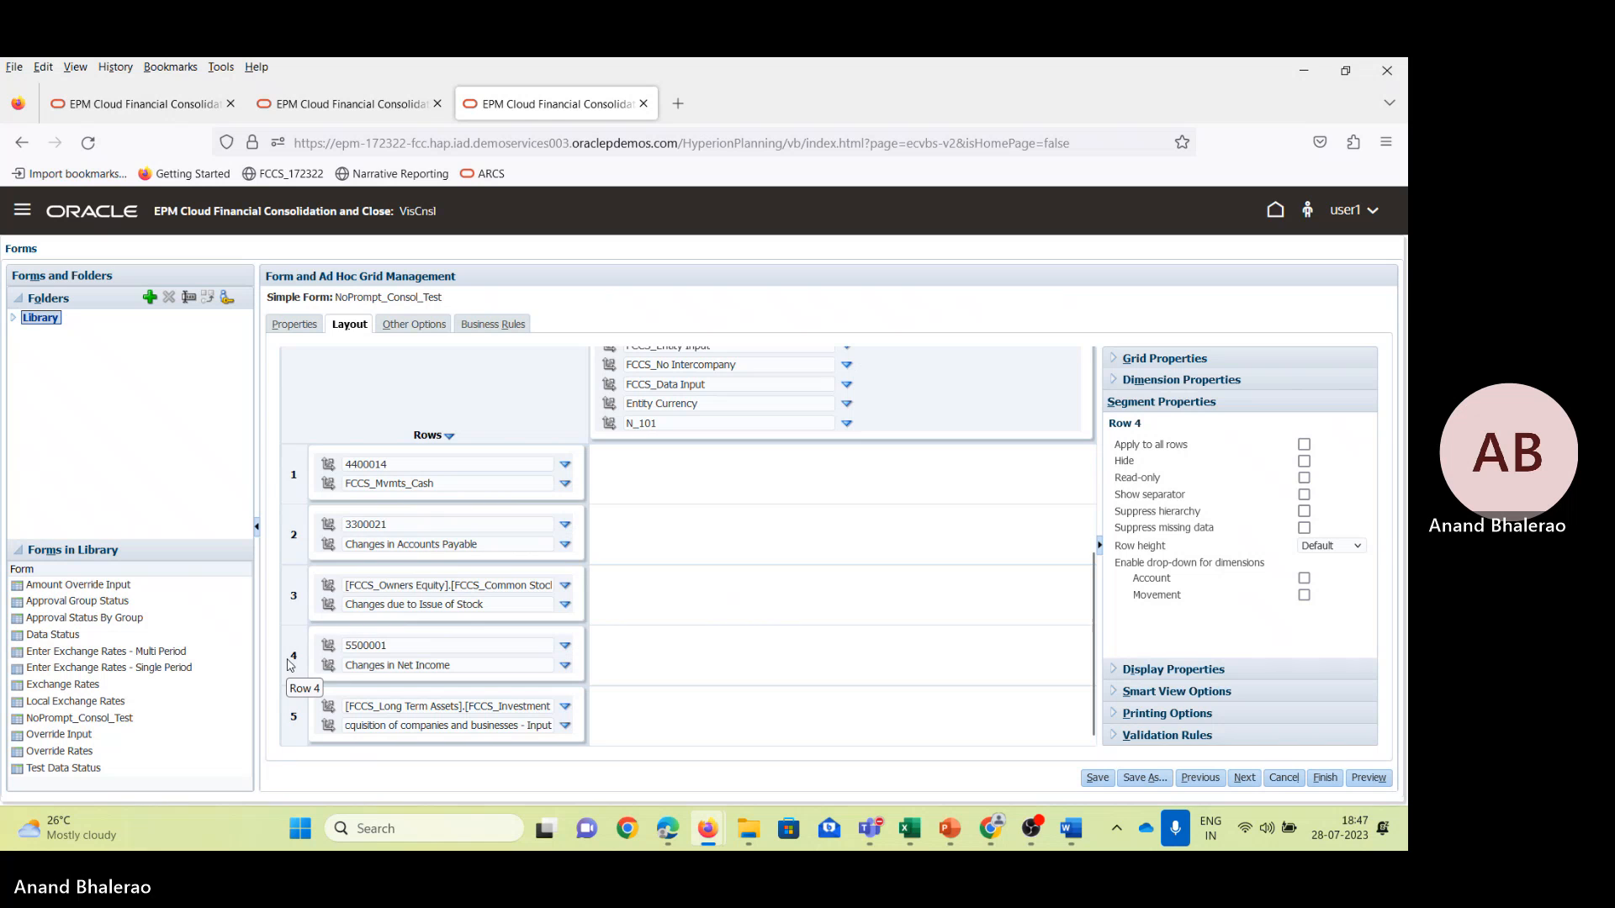
{"action": "right_click", "coordinate": [288, 665]}
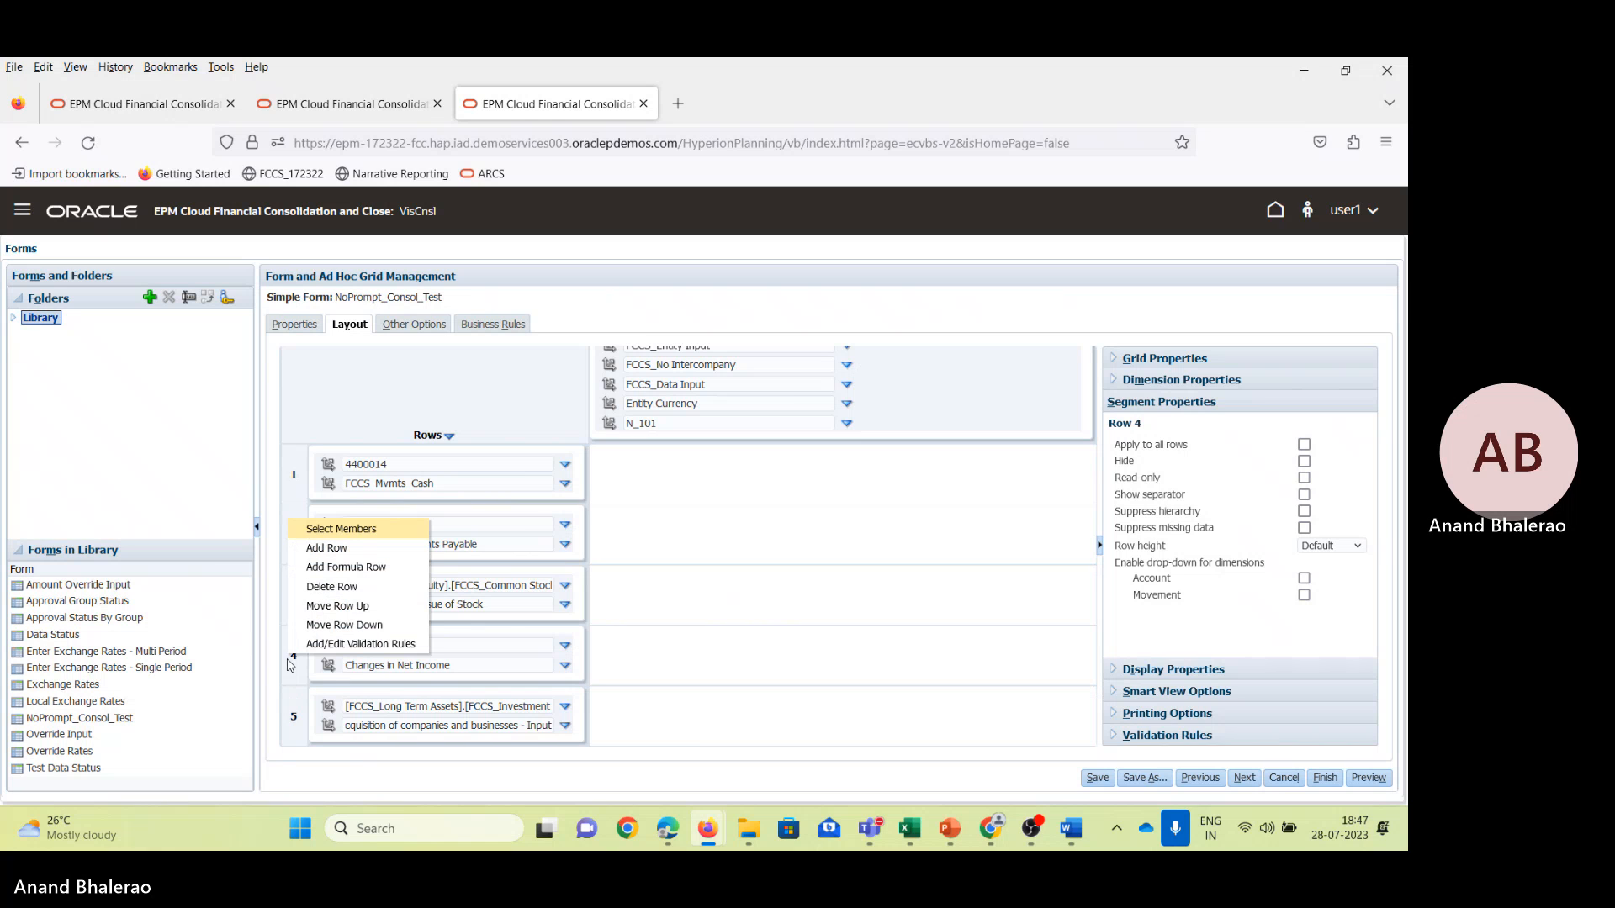
{"action": "left_click", "coordinate": [336, 586]}
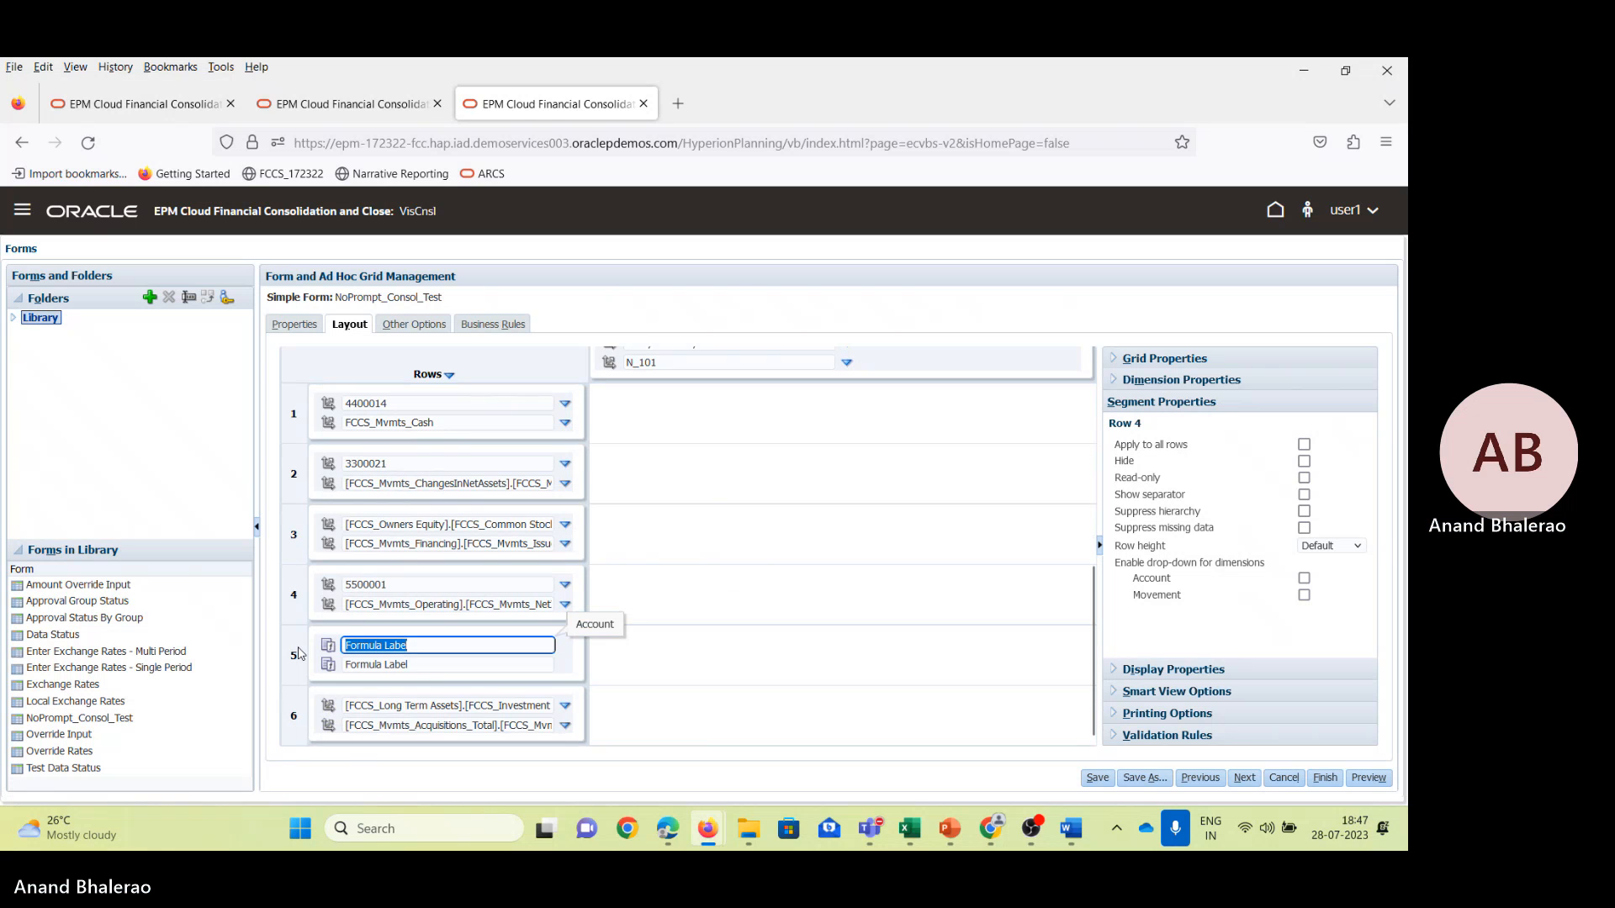
{"action": "key", "text": "BackSpace"}
{"action": "left_click", "coordinate": [420, 663]}
{"action": "key", "text": "BackSpace"}
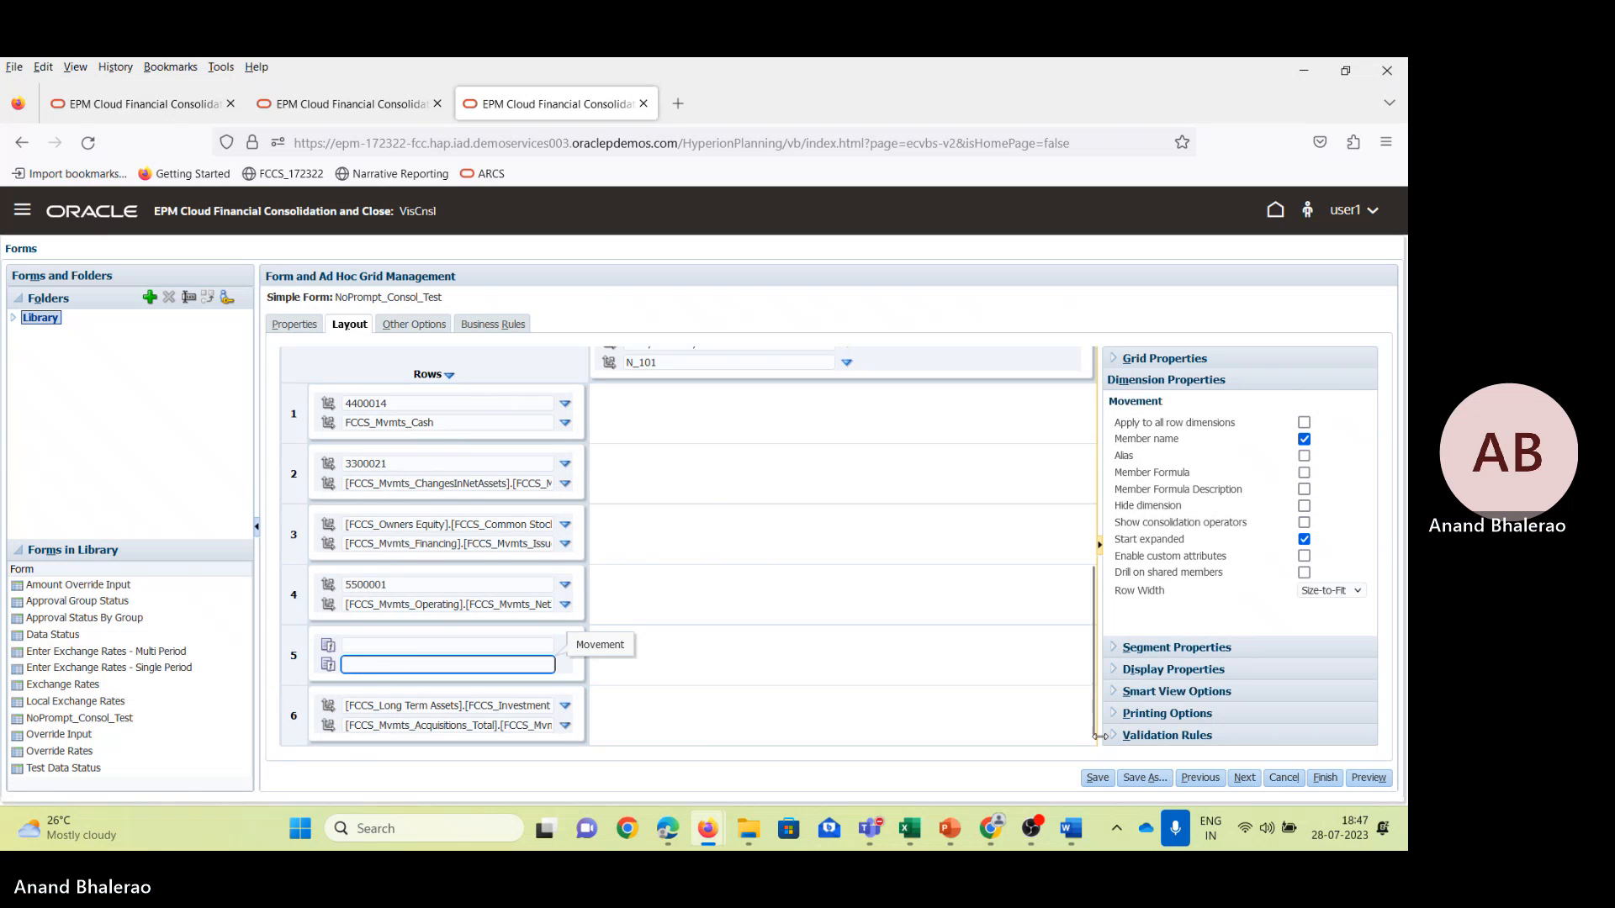
Save the form with the blank row 5, preview its layout, and close the preview.
{"action": "left_click", "coordinate": [1097, 778]}
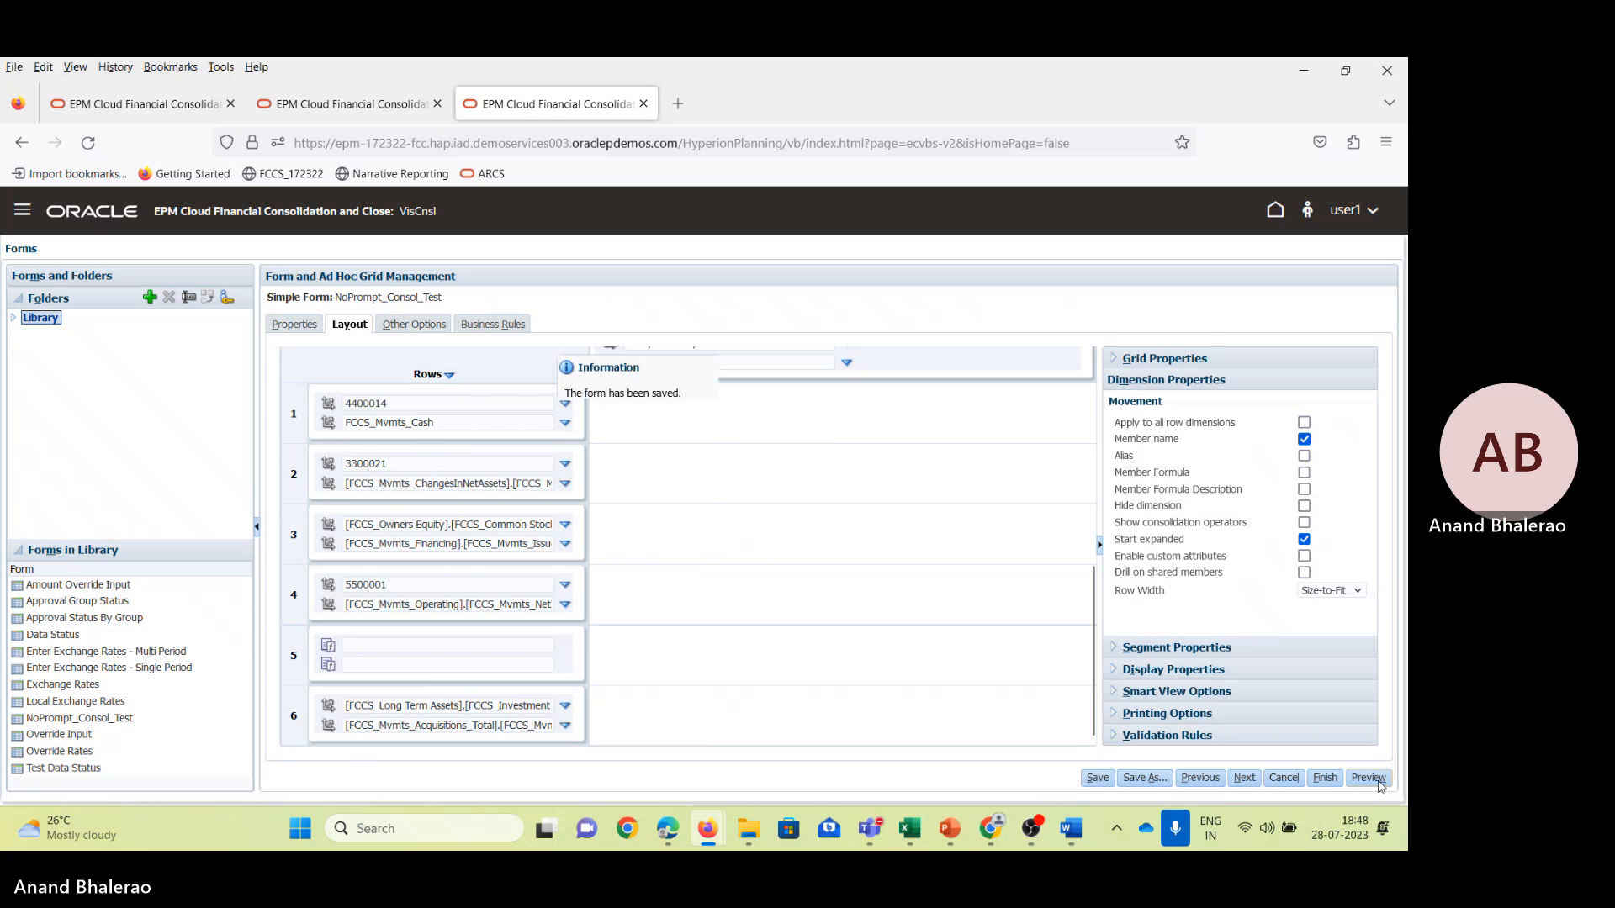
{"action": "left_click", "coordinate": [817, 419]}
{"action": "left_click", "coordinate": [1384, 782]}
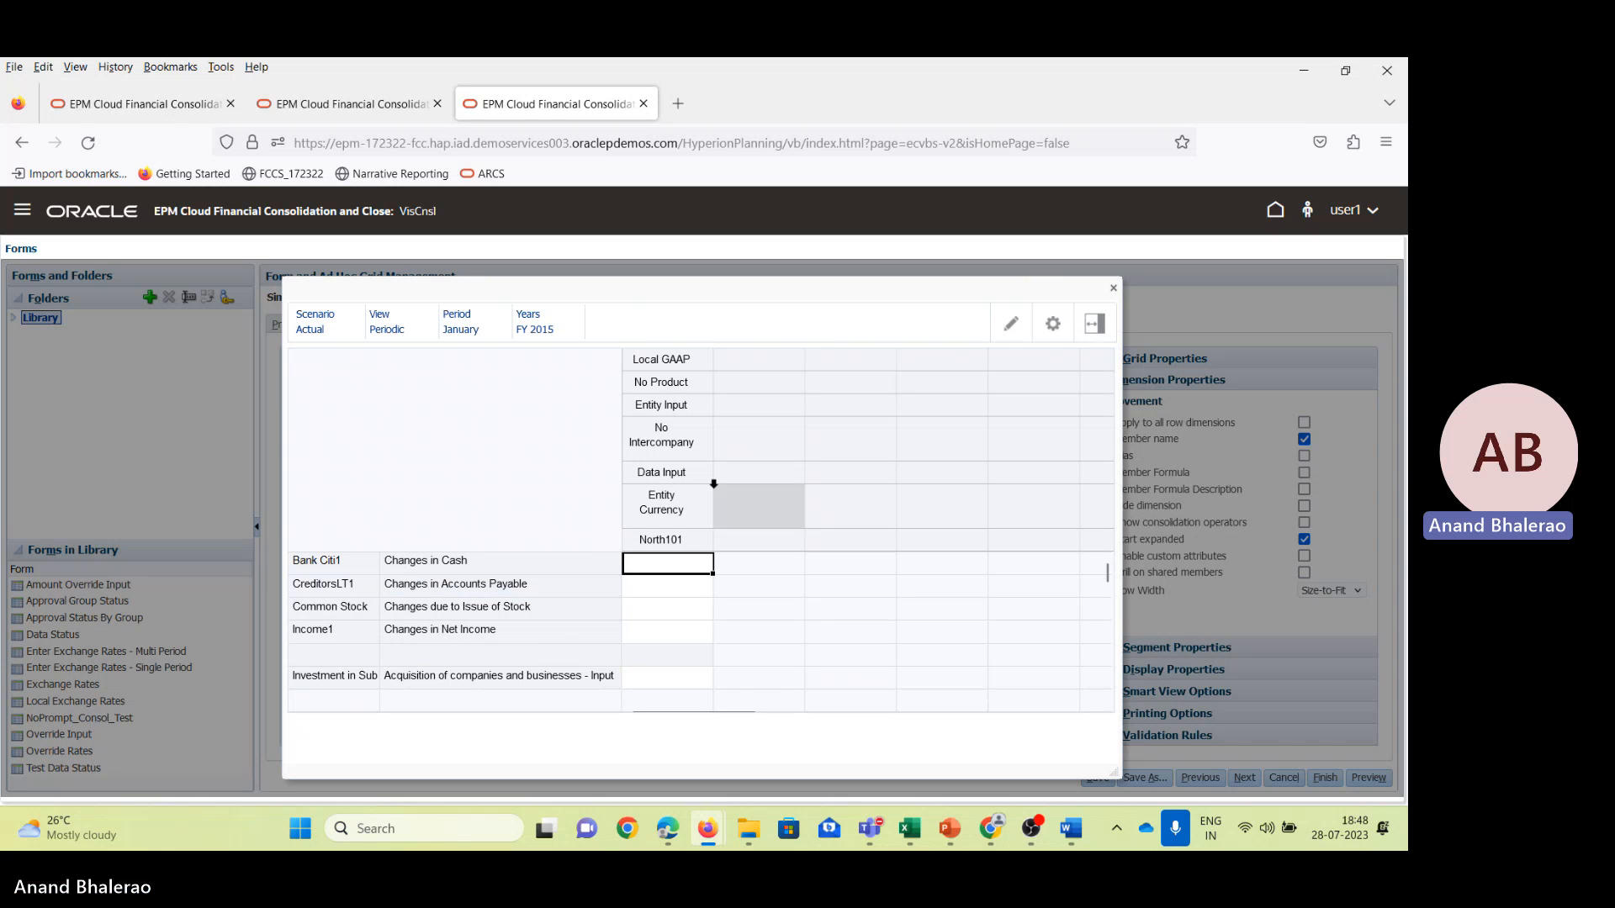
{"action": "left_click", "coordinate": [1112, 289]}
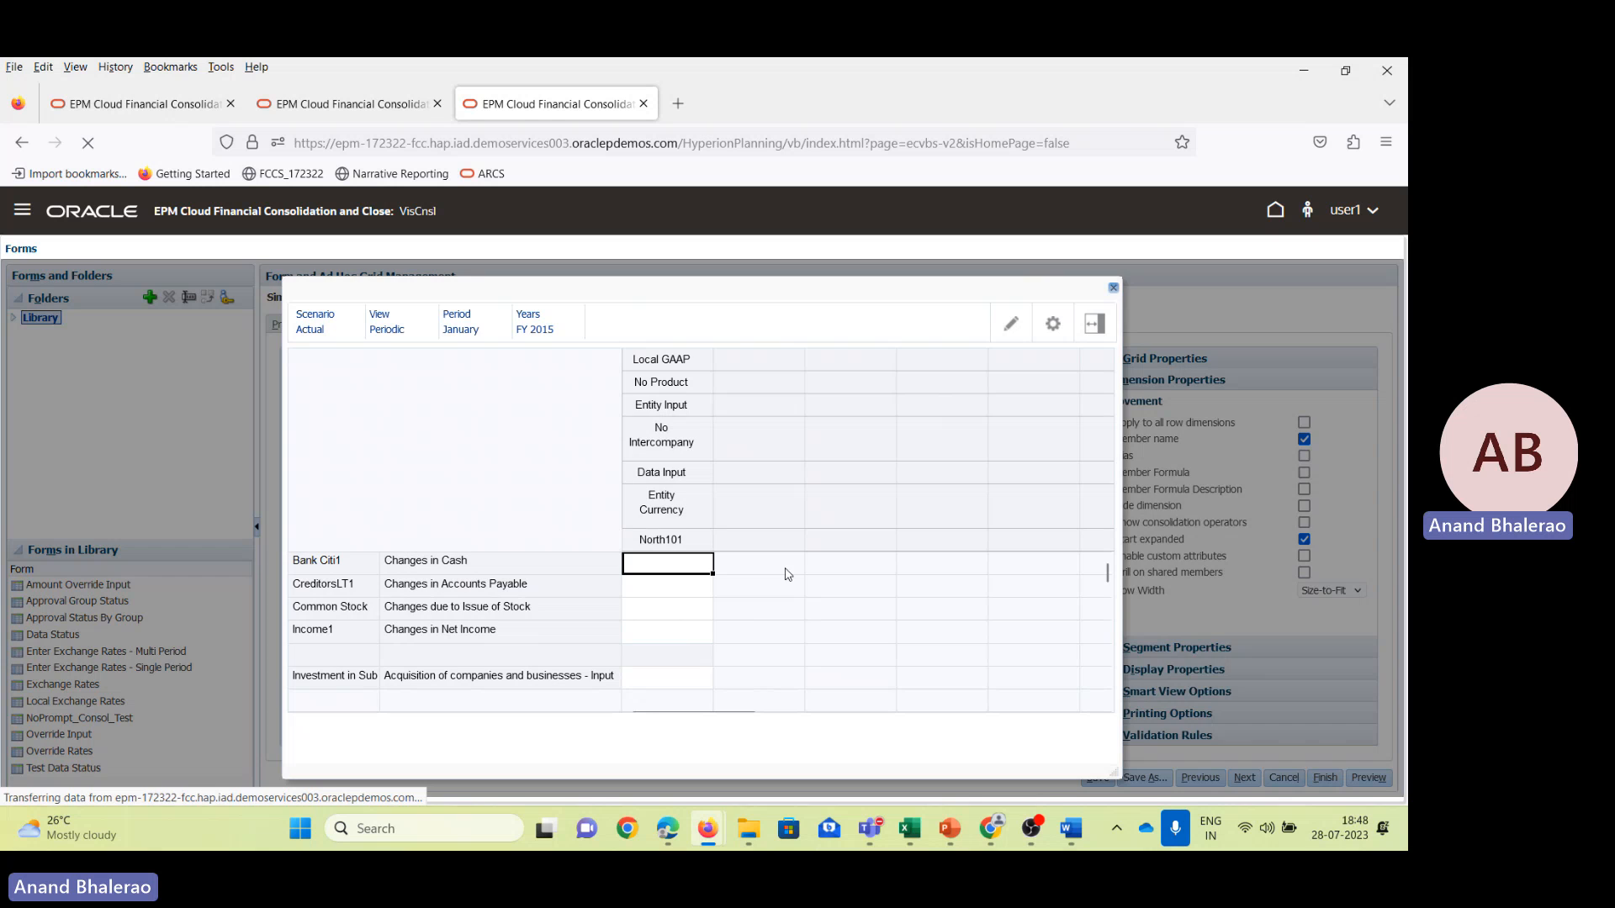
Add a second column segment after column A in the form layout.
{"action": "scroll", "coordinate": [764, 577], "scroll_direction": "down", "scroll_amount": 5}
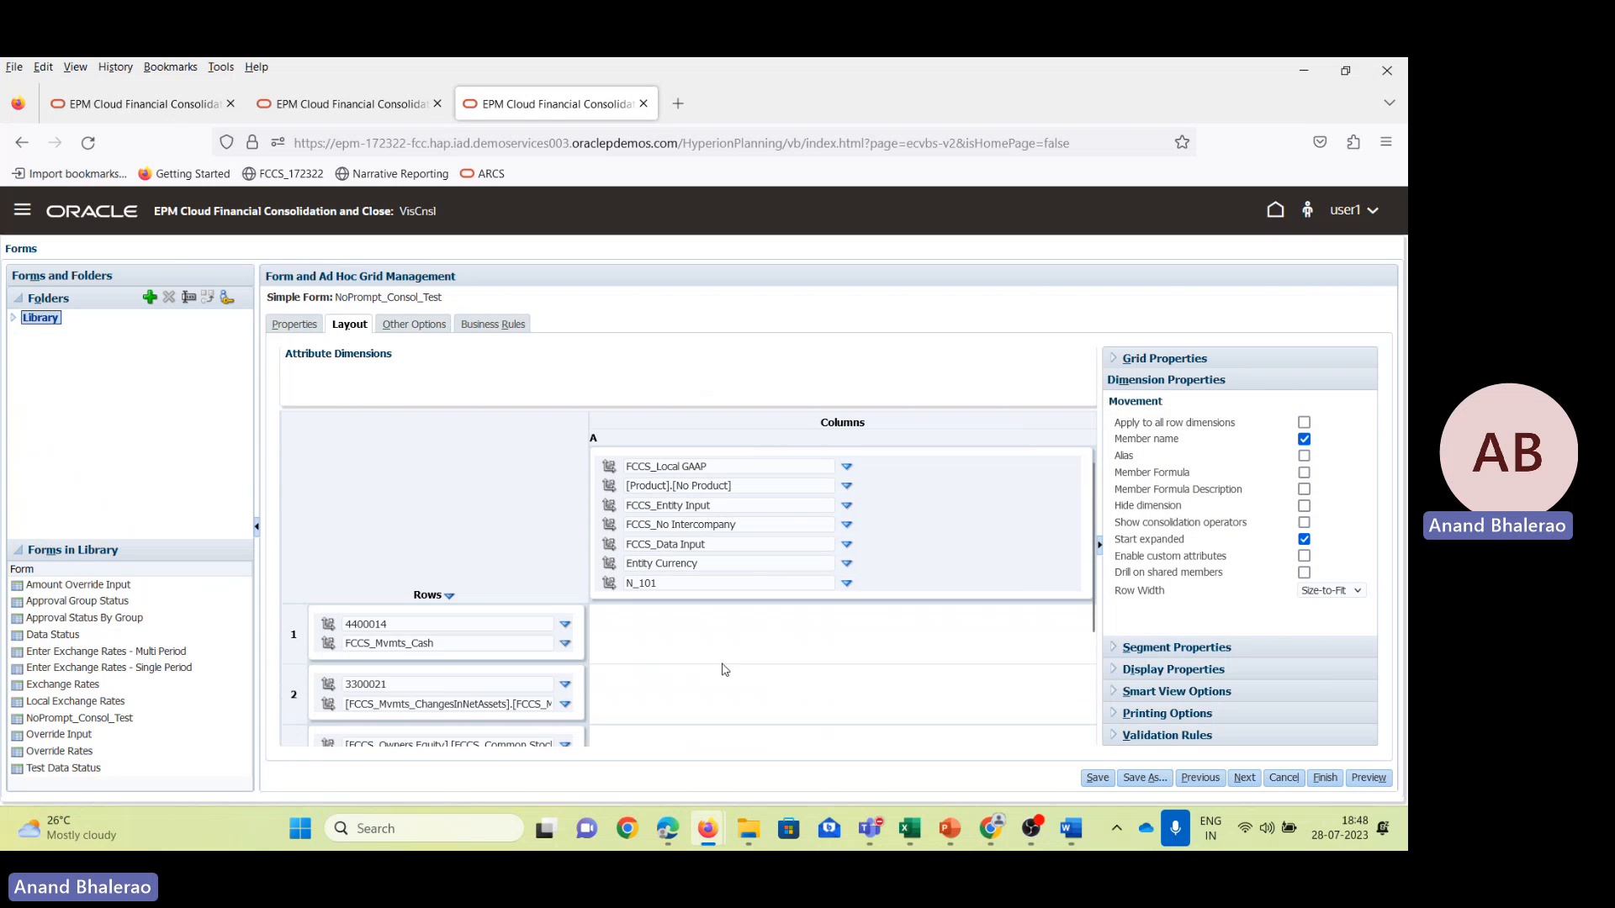
{"action": "left_click", "coordinate": [600, 437]}
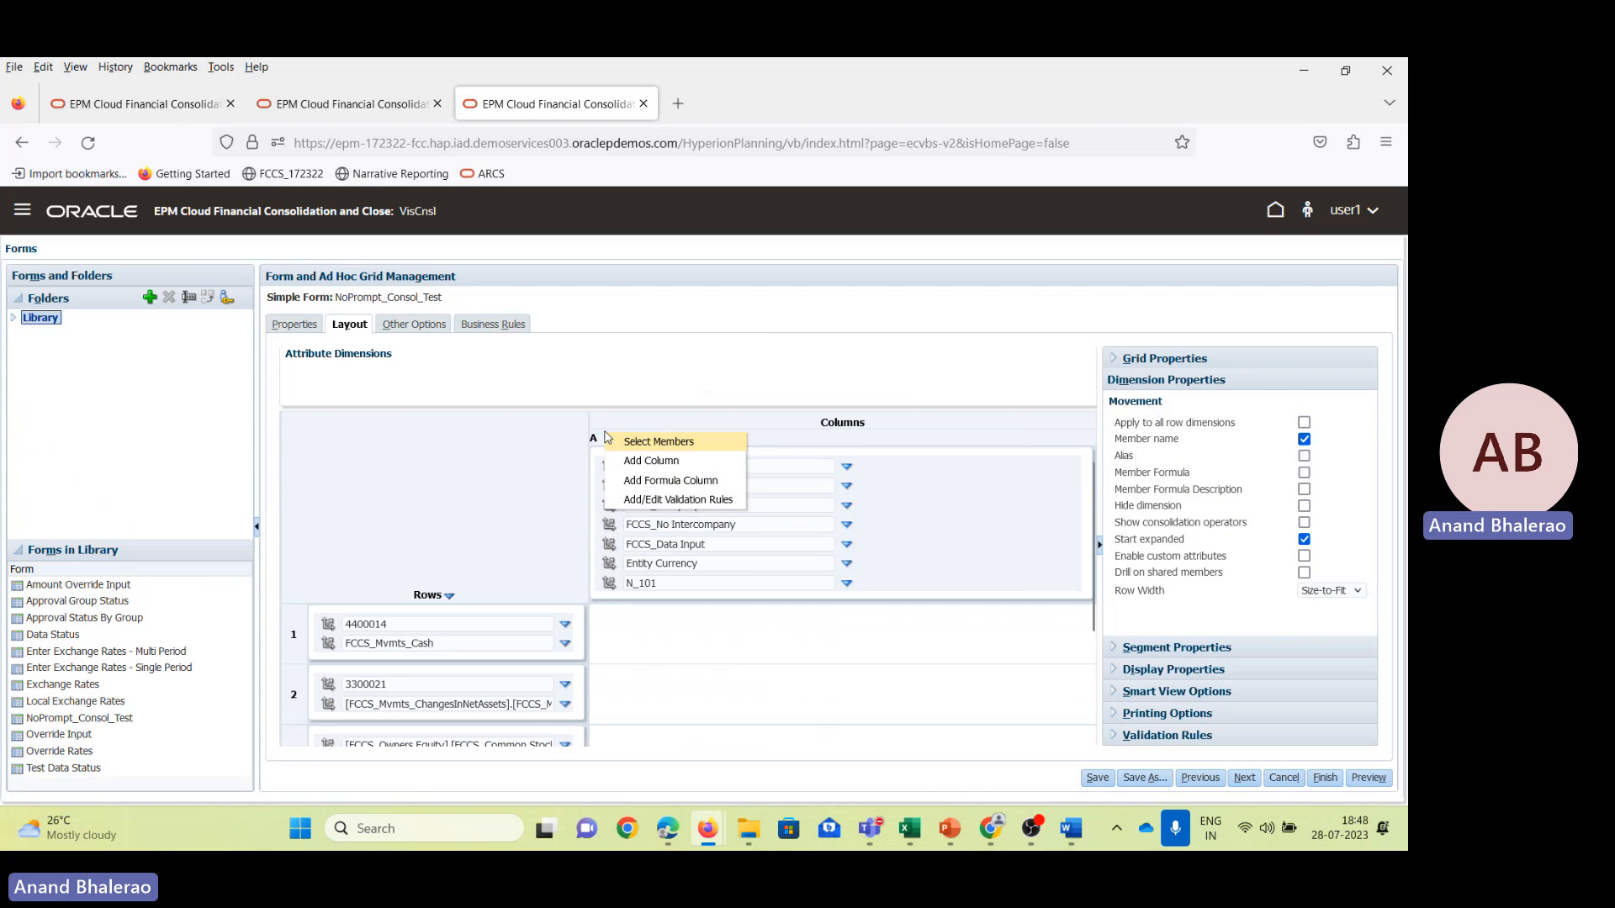
{"action": "left_click", "coordinate": [656, 464]}
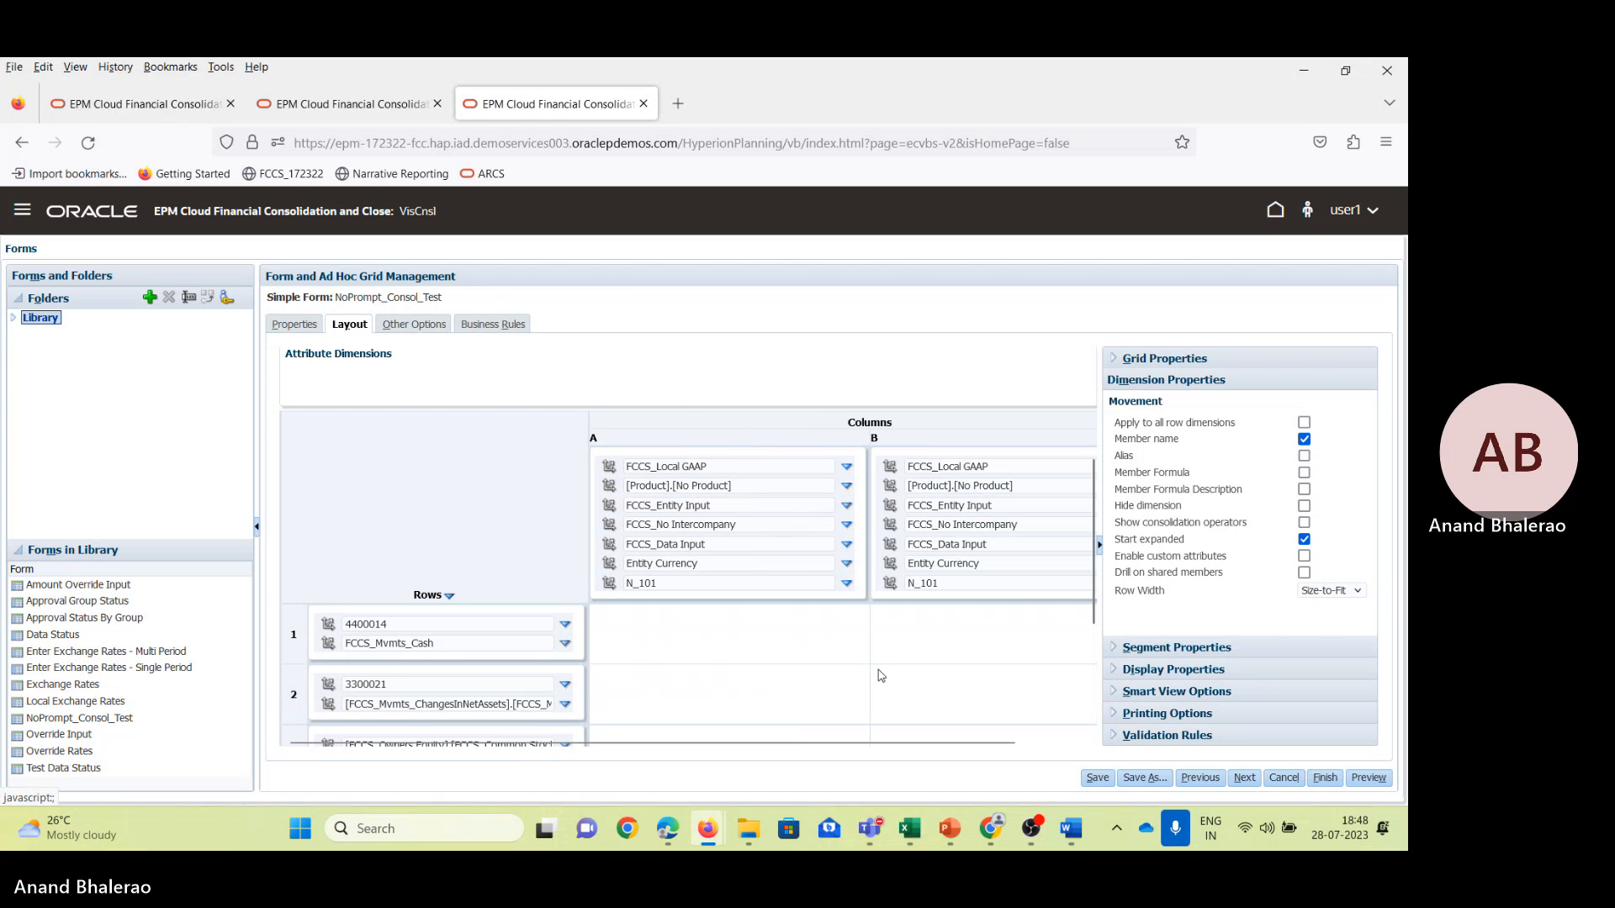
{"action": "scroll", "coordinate": [812, 738], "scroll_direction": "right", "scroll_amount": 2}
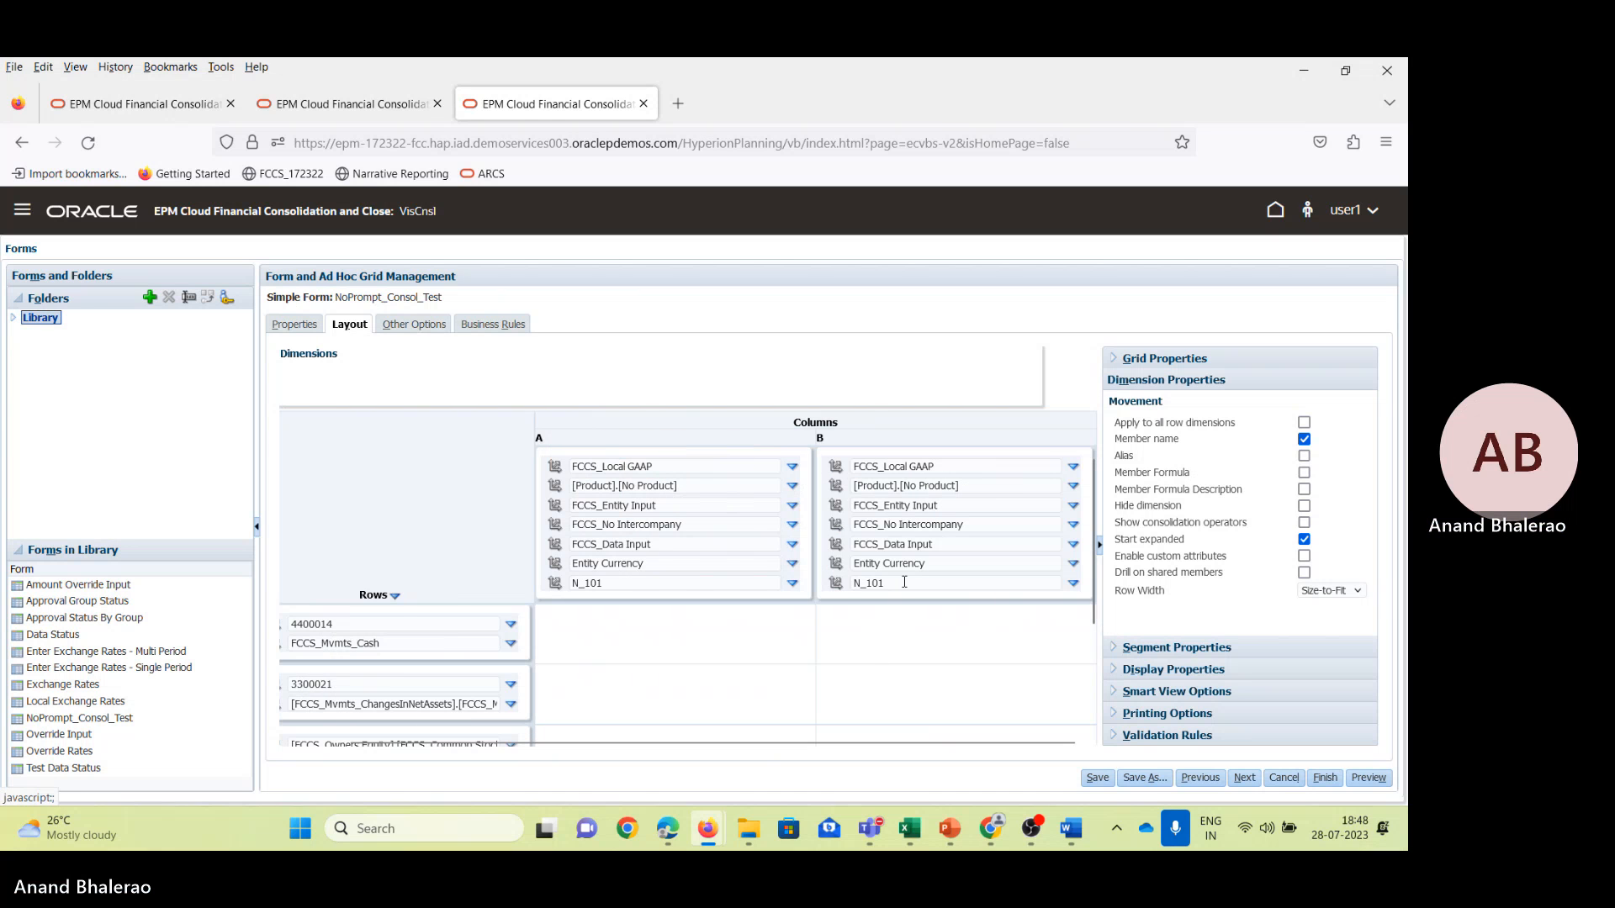
Set the Entity member of column B to N_102 and save the form.
{"action": "left_click", "coordinate": [904, 582]}
{"action": "key", "text": "BackSpace"}
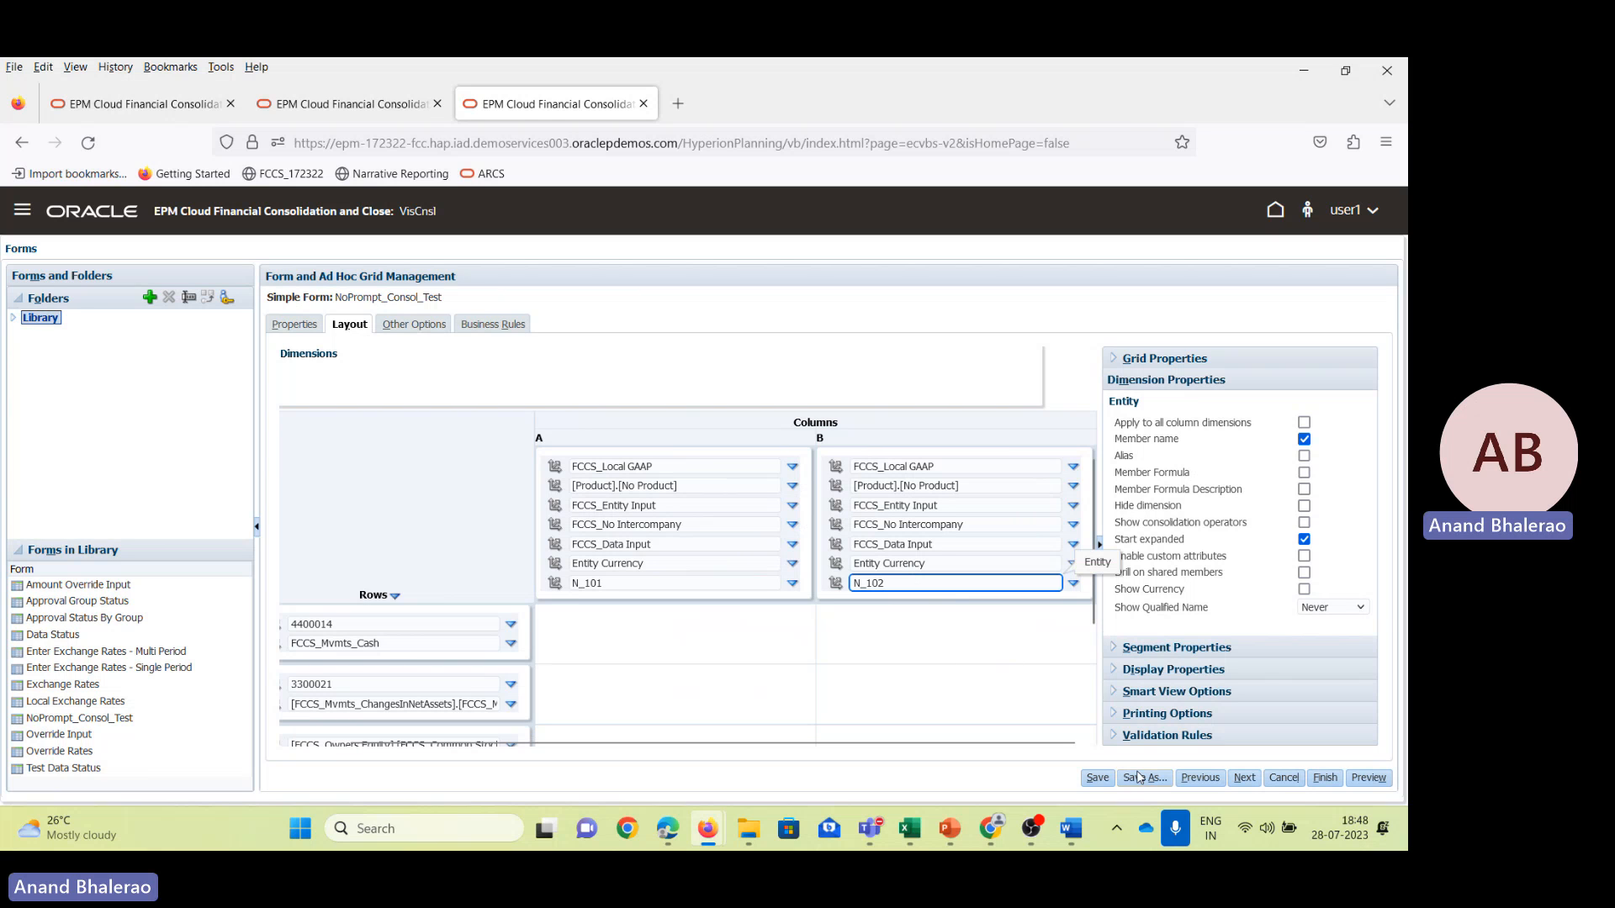
{"action": "left_click", "coordinate": [1100, 777]}
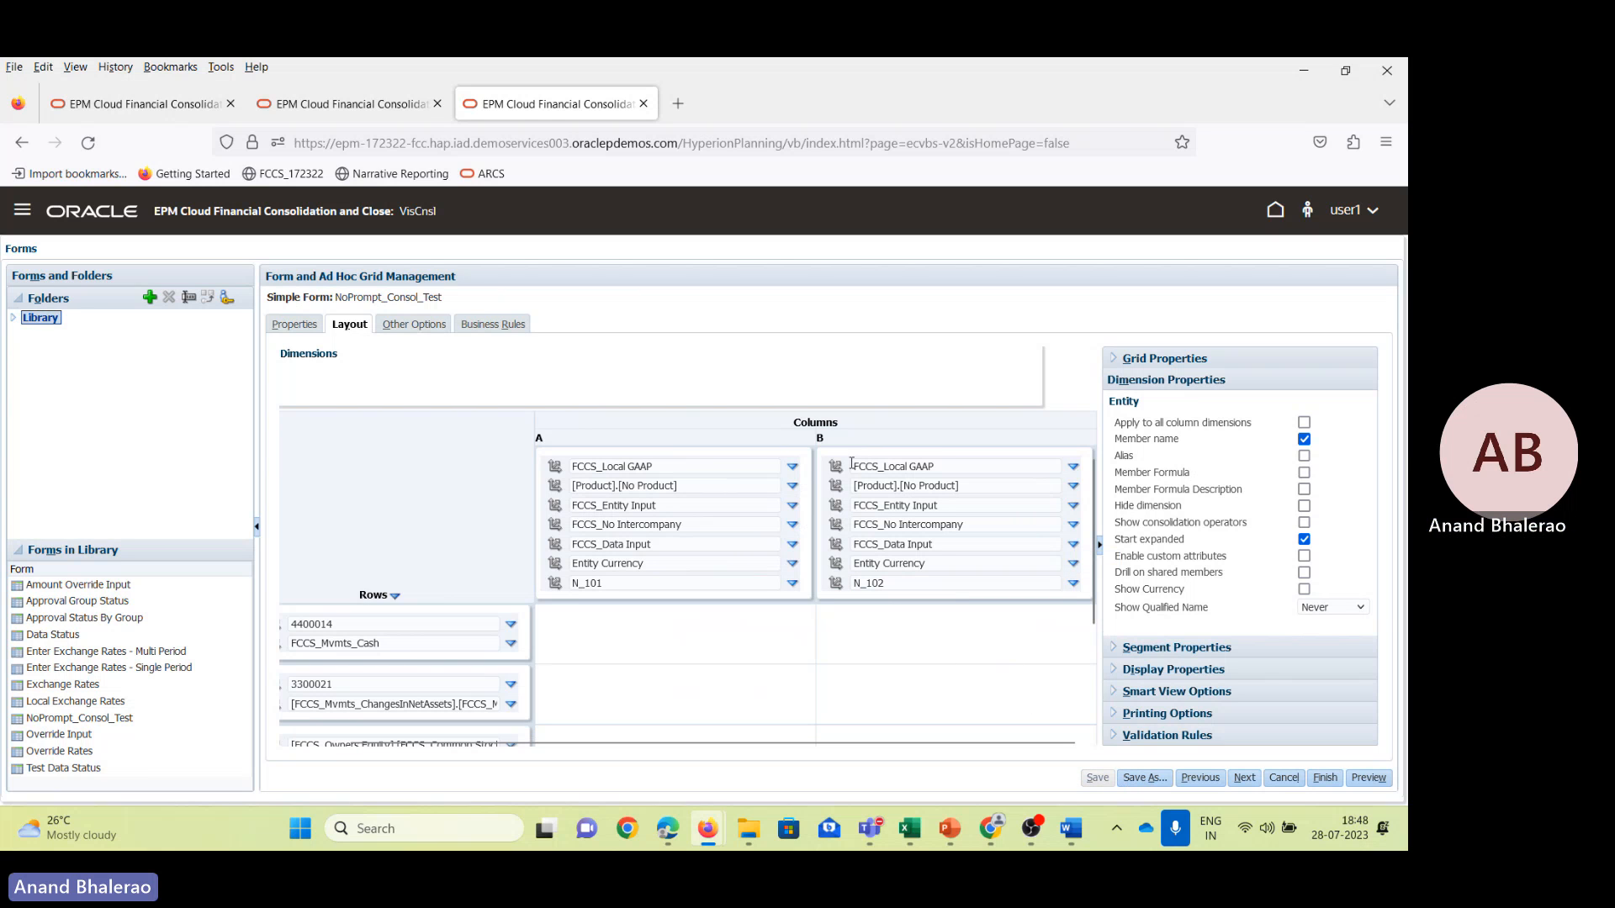
{"action": "right_click", "coordinate": [556, 439]}
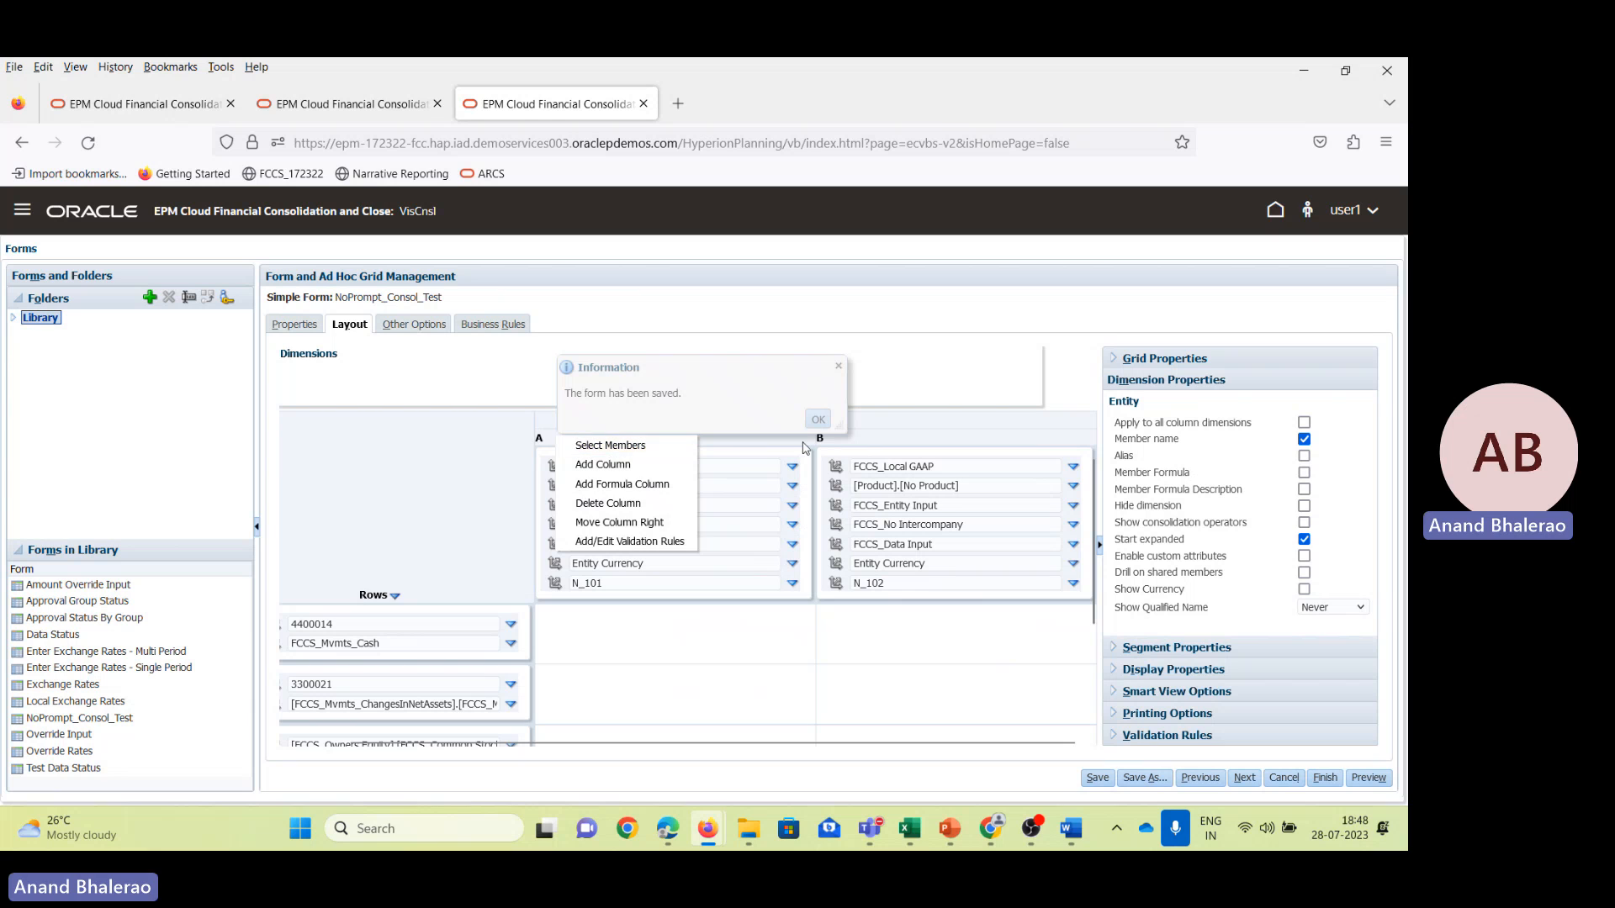
{"action": "left_click", "coordinate": [826, 422]}
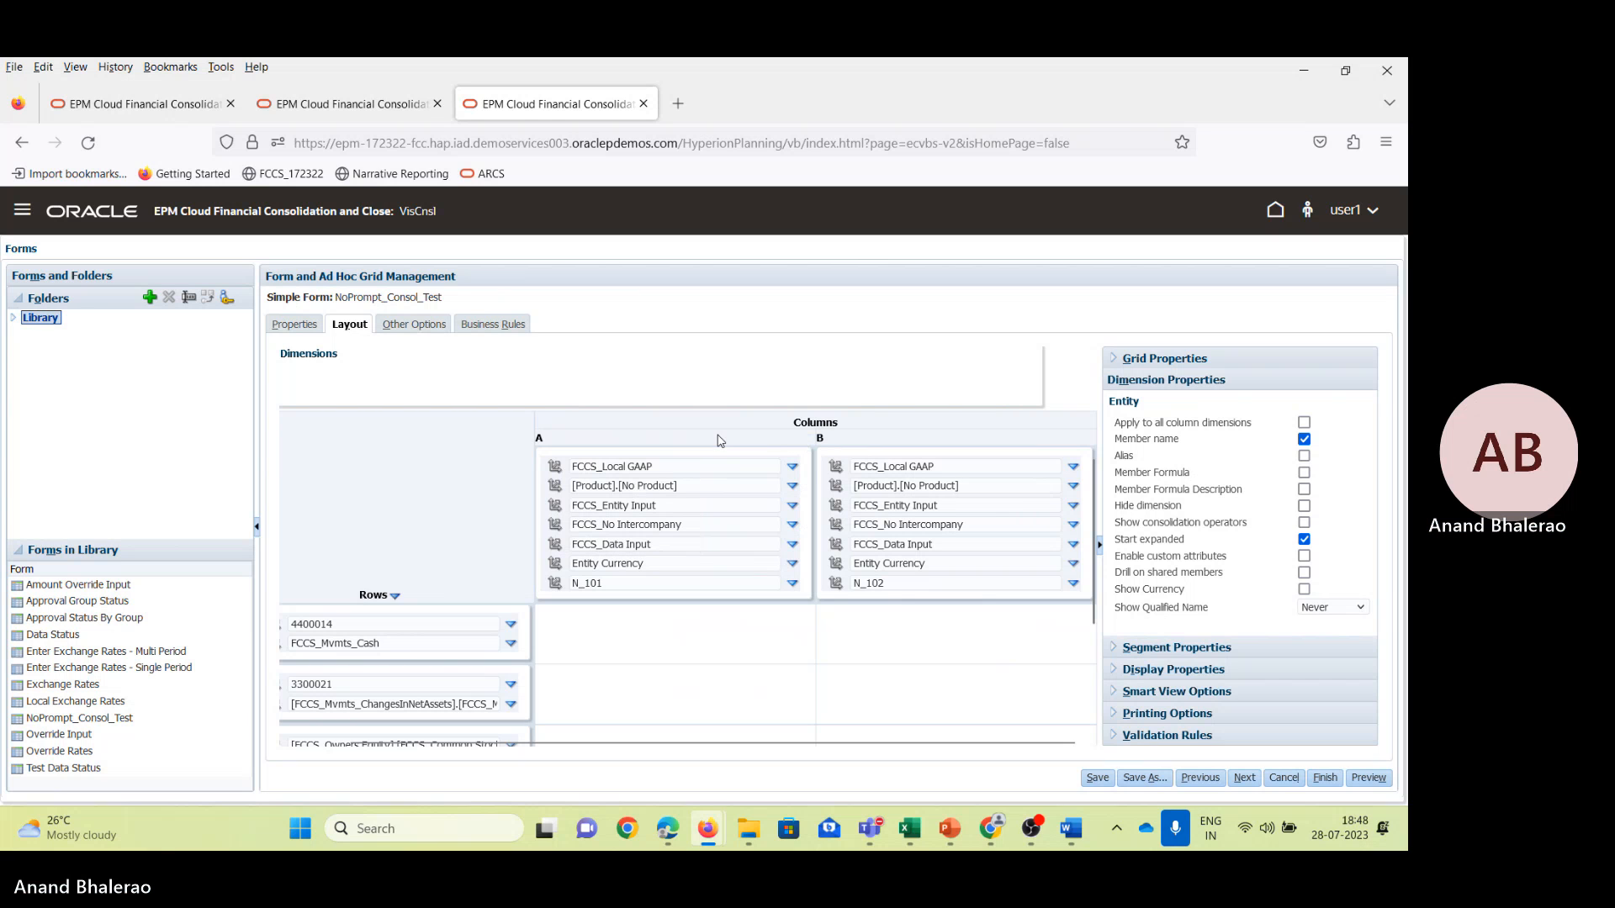
Add another column after column A and move it right, past the N_102 column.
{"action": "right_click", "coordinate": [564, 445]}
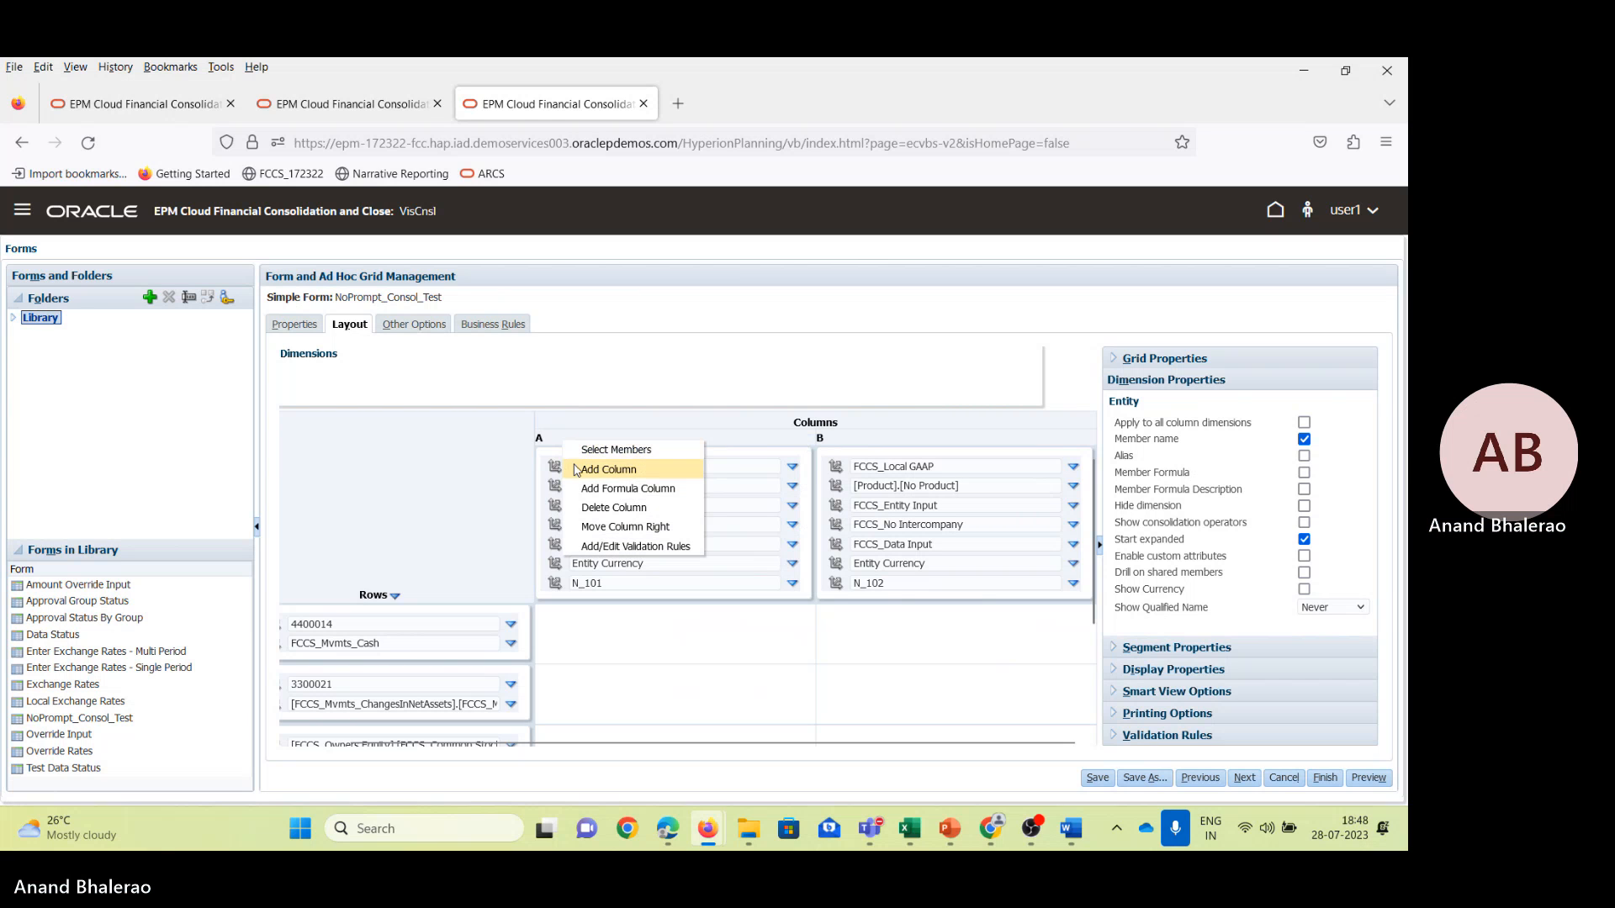
{"action": "left_click", "coordinate": [619, 469]}
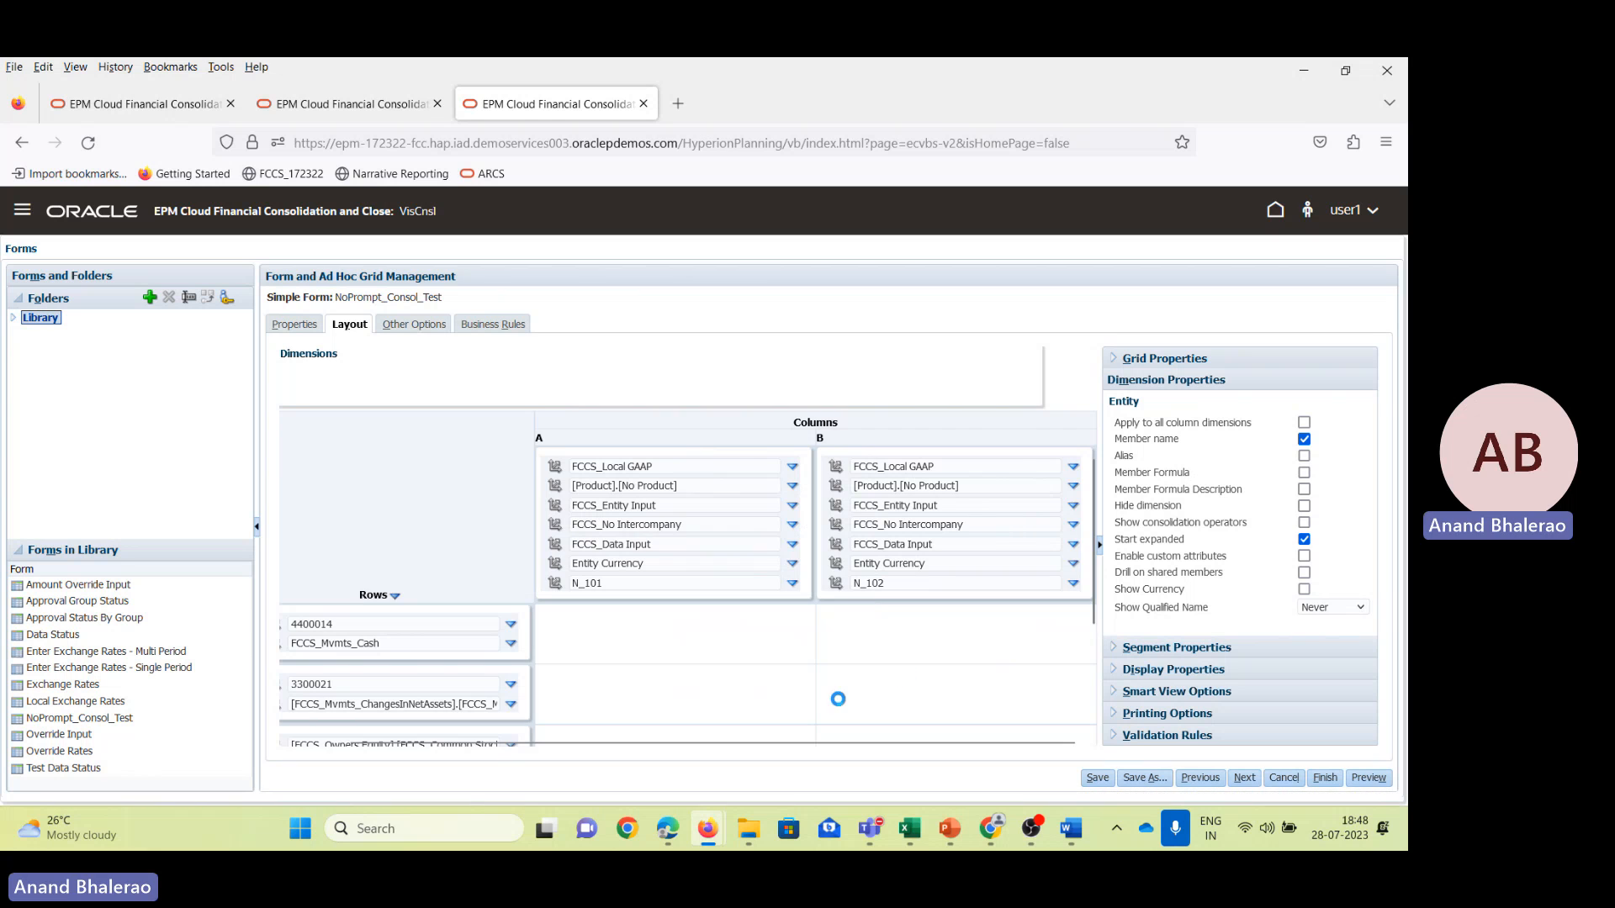
{"action": "left_click_drag", "start_coordinate": [833, 740], "coordinate": [1037, 740]}
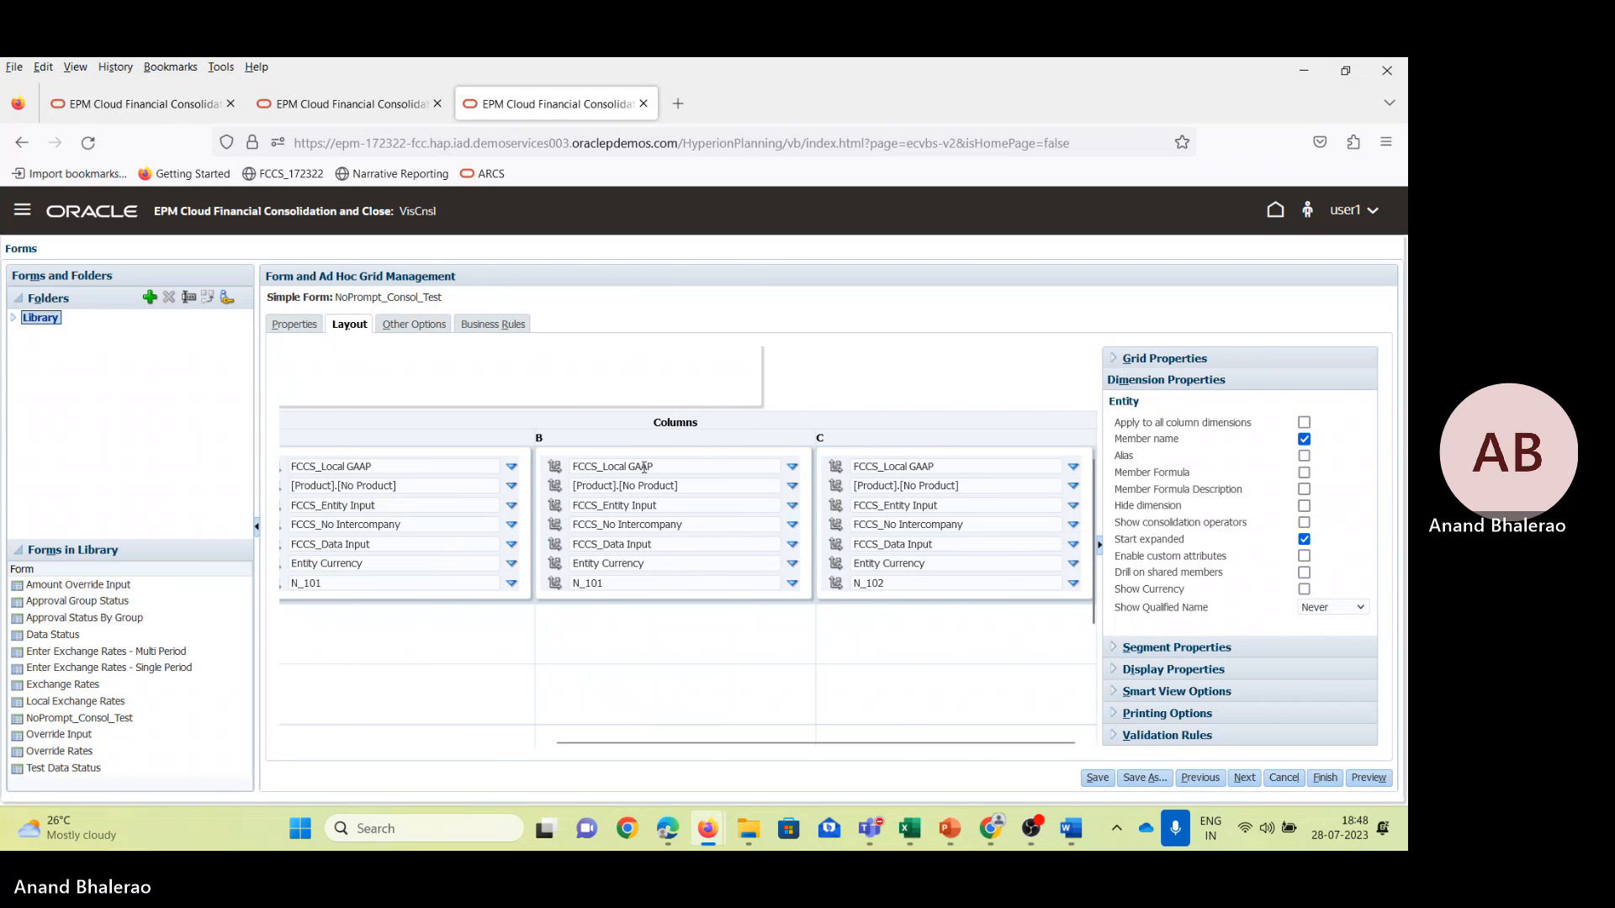
{"action": "right_click", "coordinate": [585, 439]}
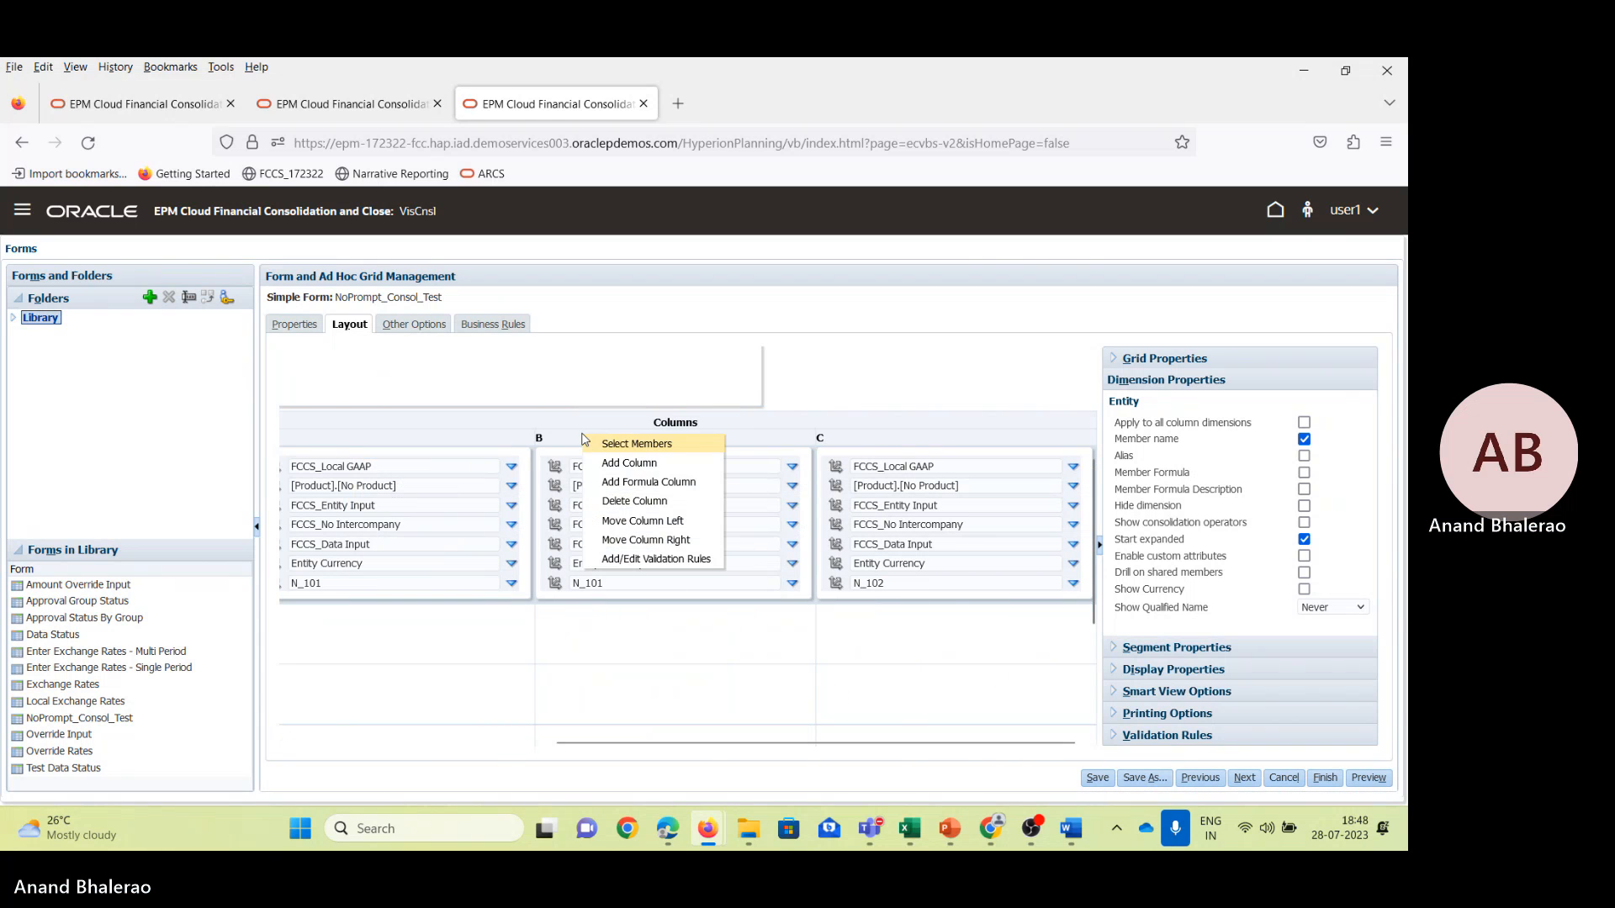
{"action": "left_click", "coordinate": [655, 543]}
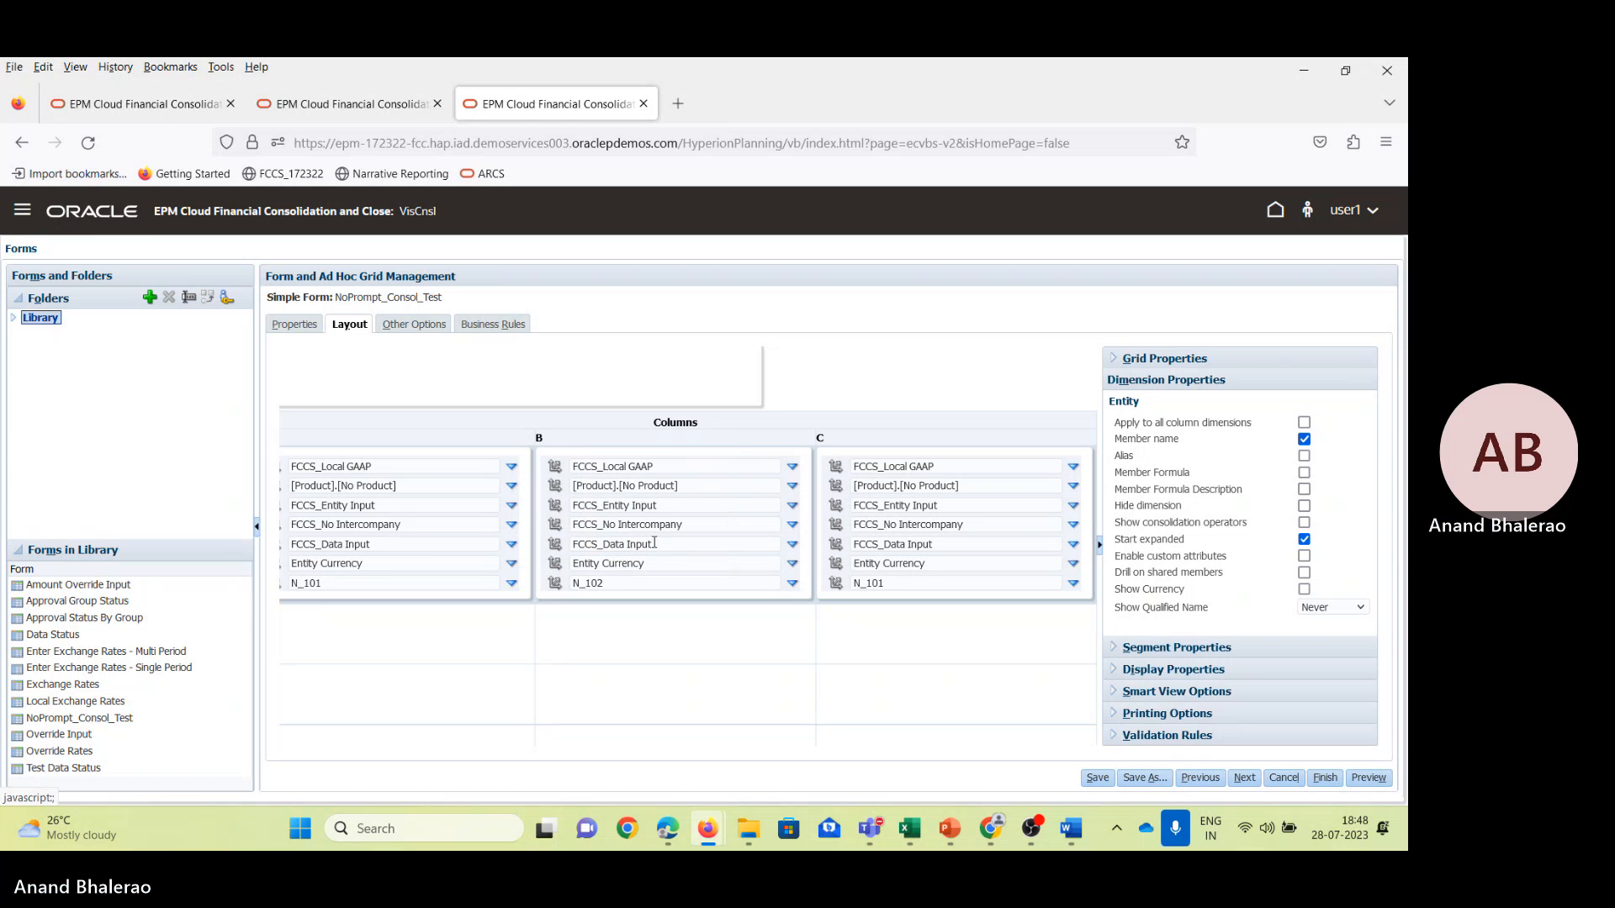
Set the Intercompany member of column C to ICP_N_102, keeping N_101 as its entity.
{"action": "left_click", "coordinate": [875, 586]}
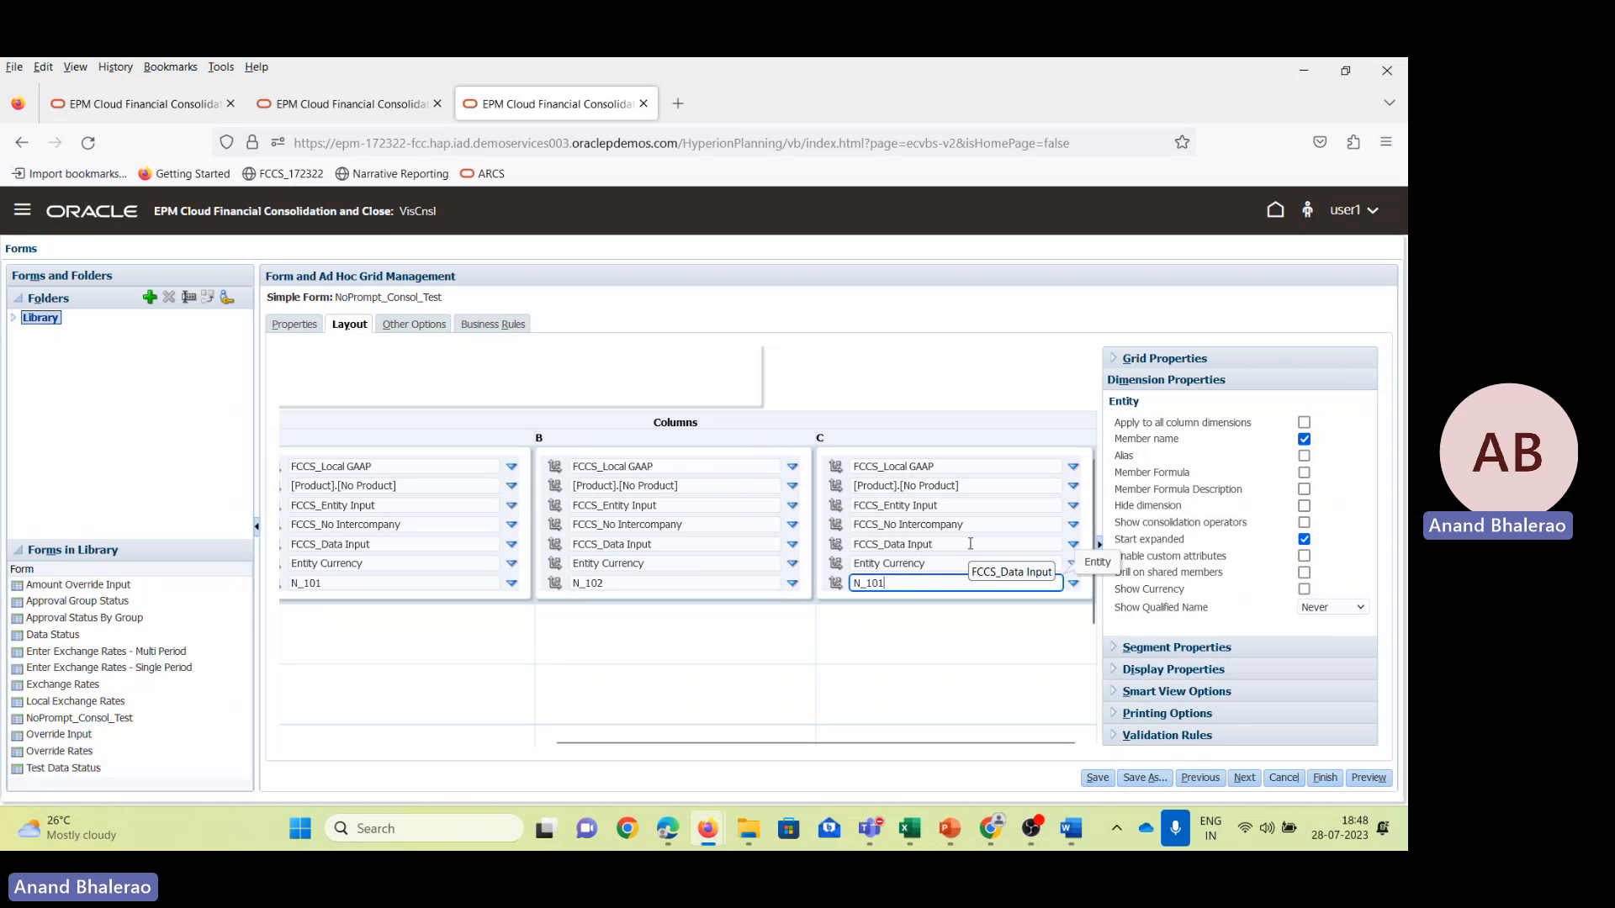
{"action": "left_click", "coordinate": [992, 524]}
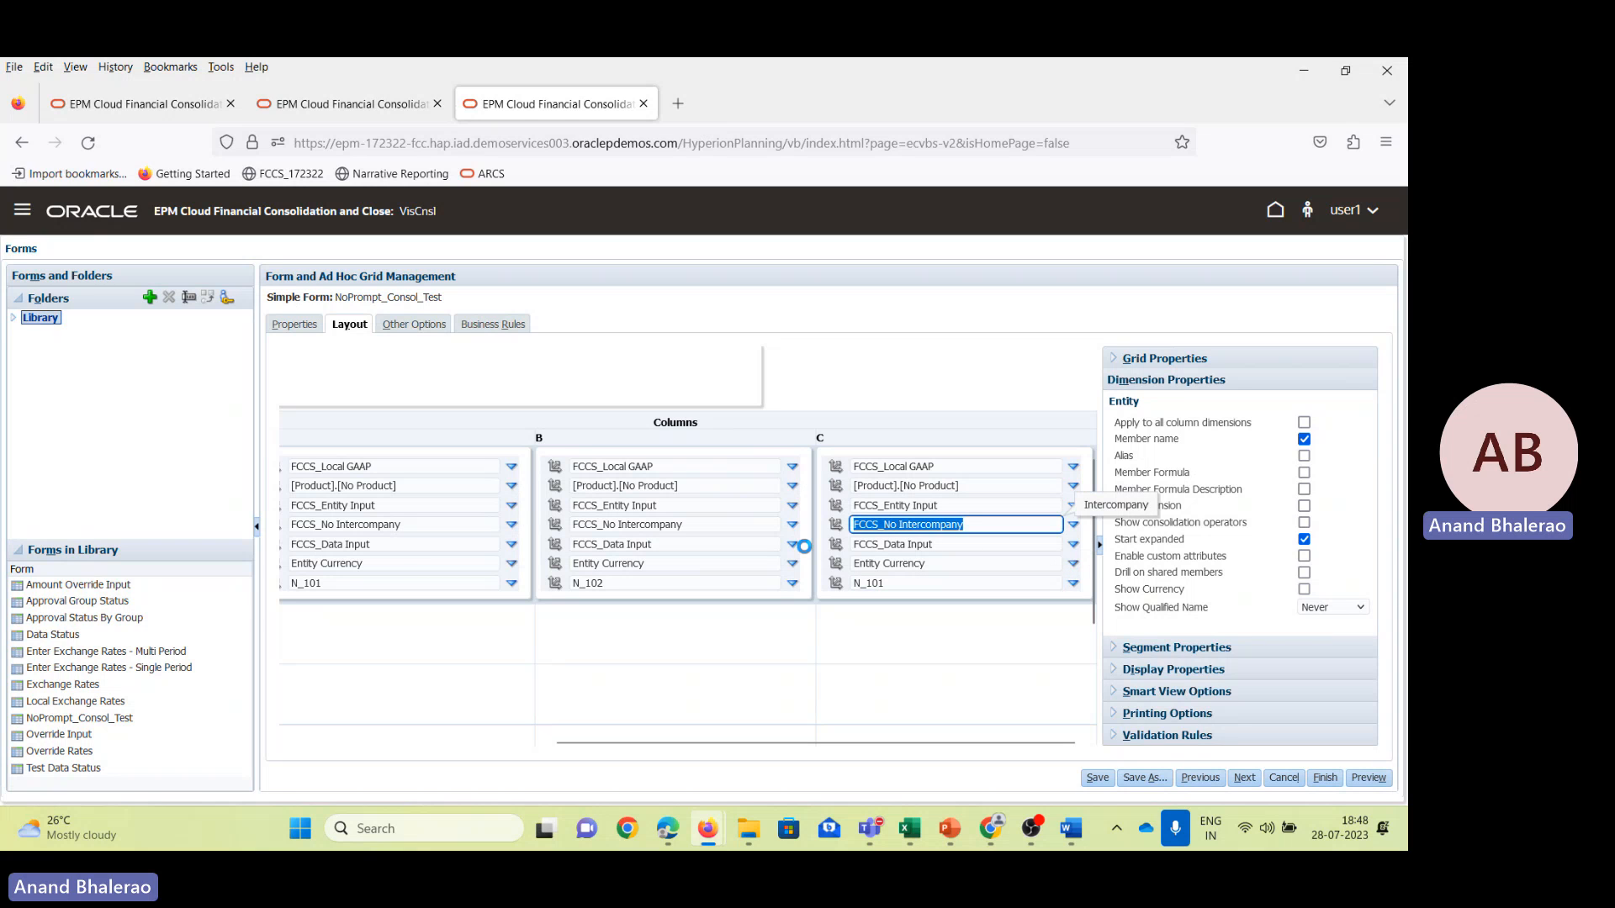
{"action": "type", "text": "ICP"}
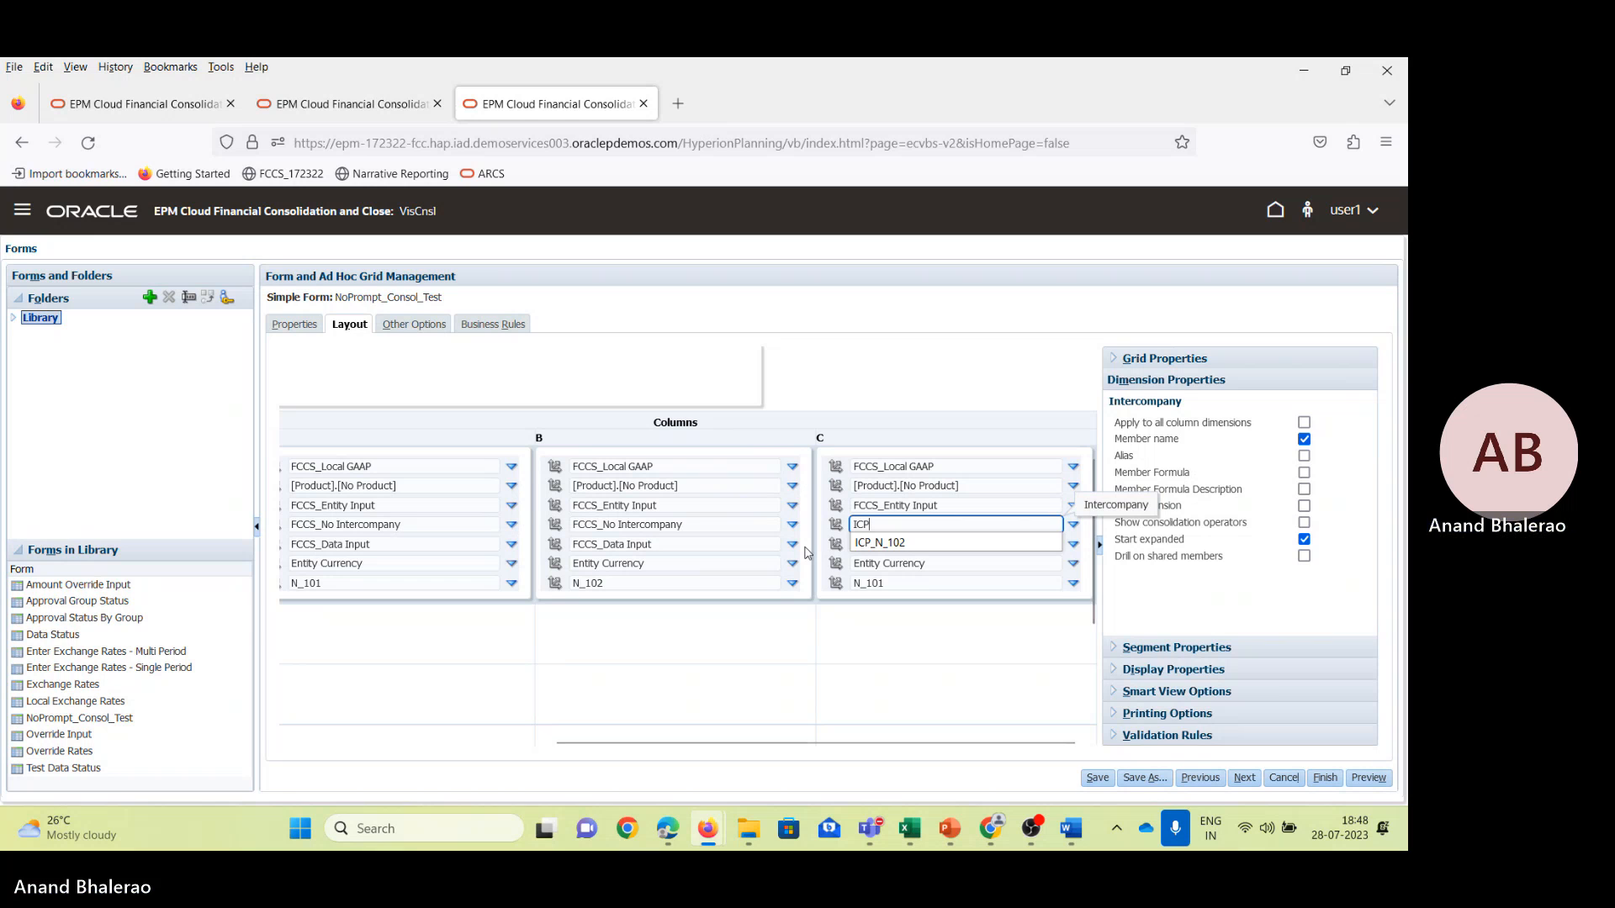
{"action": "key", "text": "Down"}
{"action": "key", "text": "Return"}
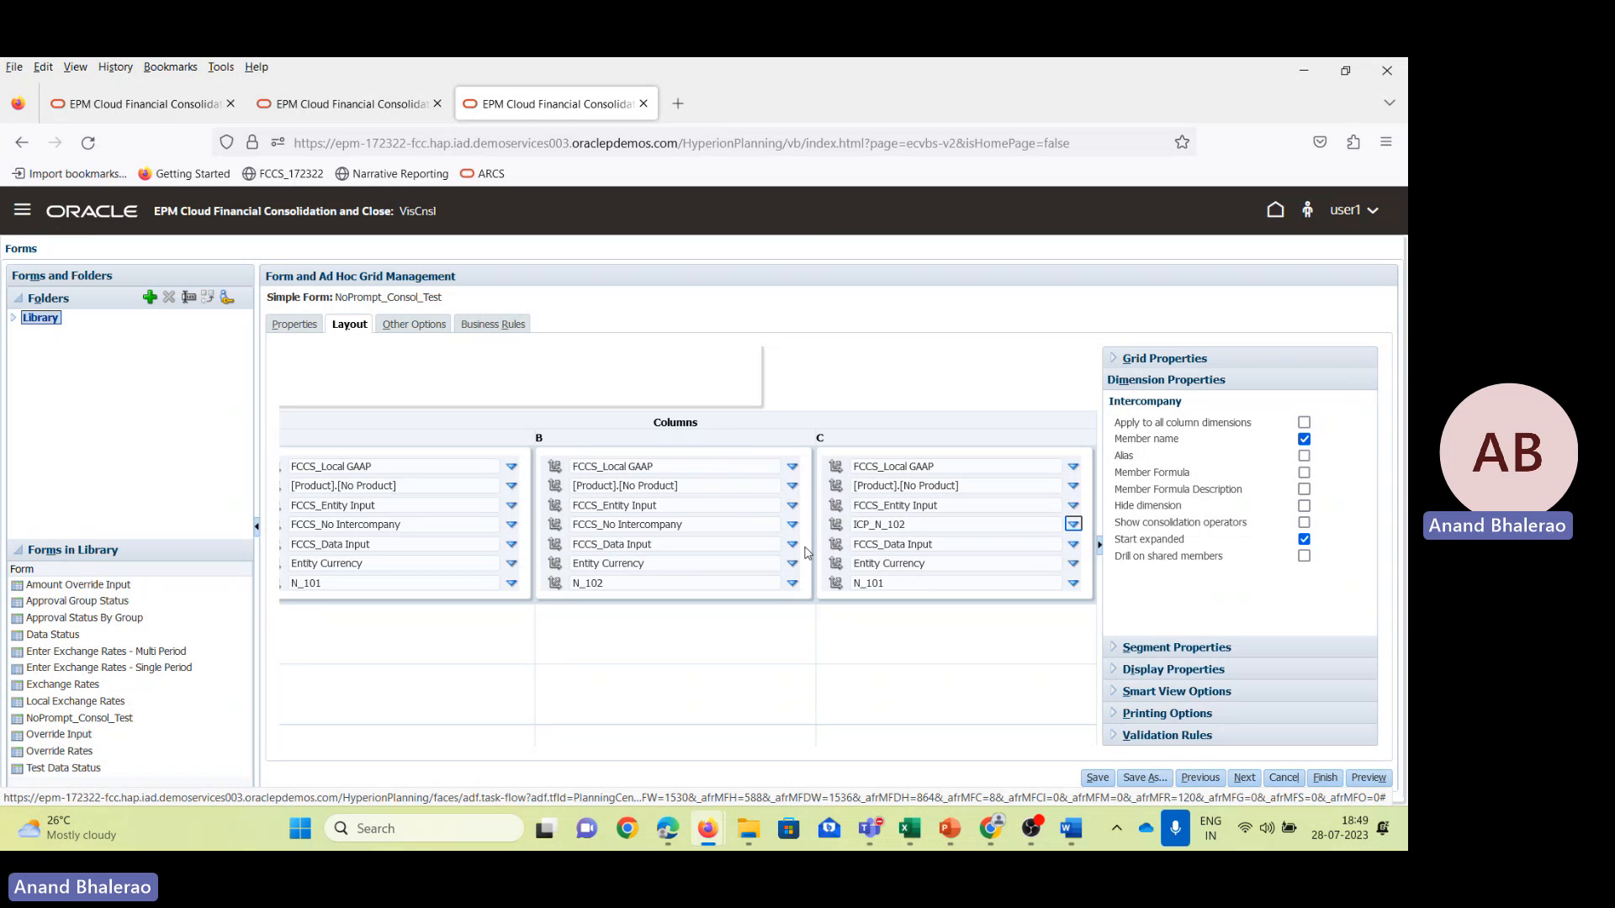
{"action": "left_click", "coordinate": [920, 515]}
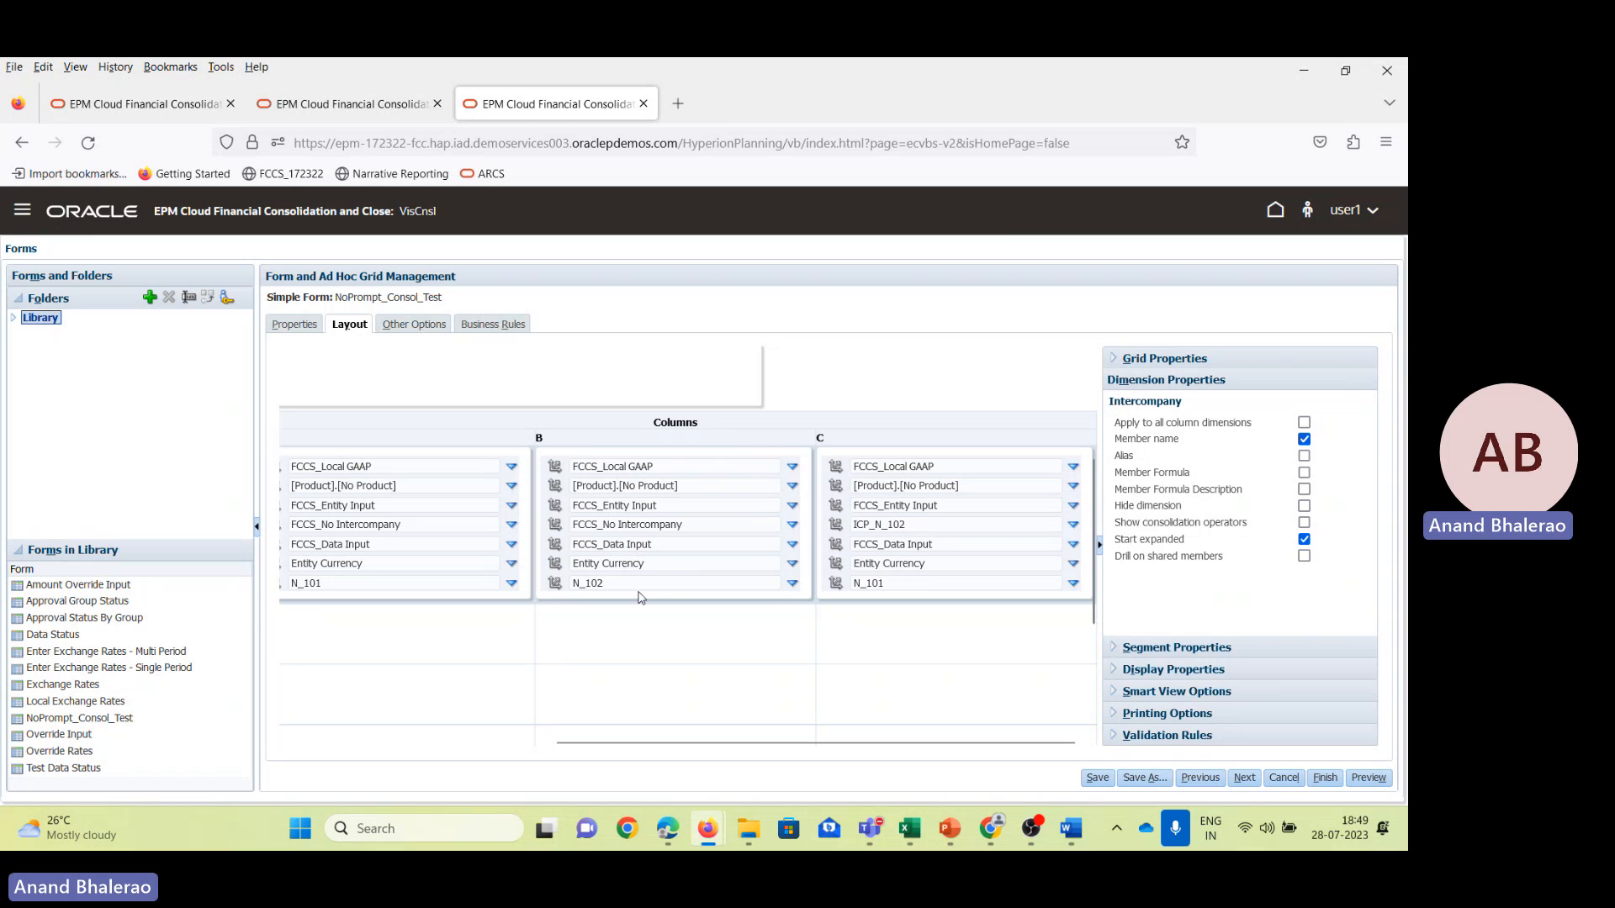
Save the form, preview the grid with its three entity columns, and close the preview.
{"action": "left_click", "coordinate": [1097, 777]}
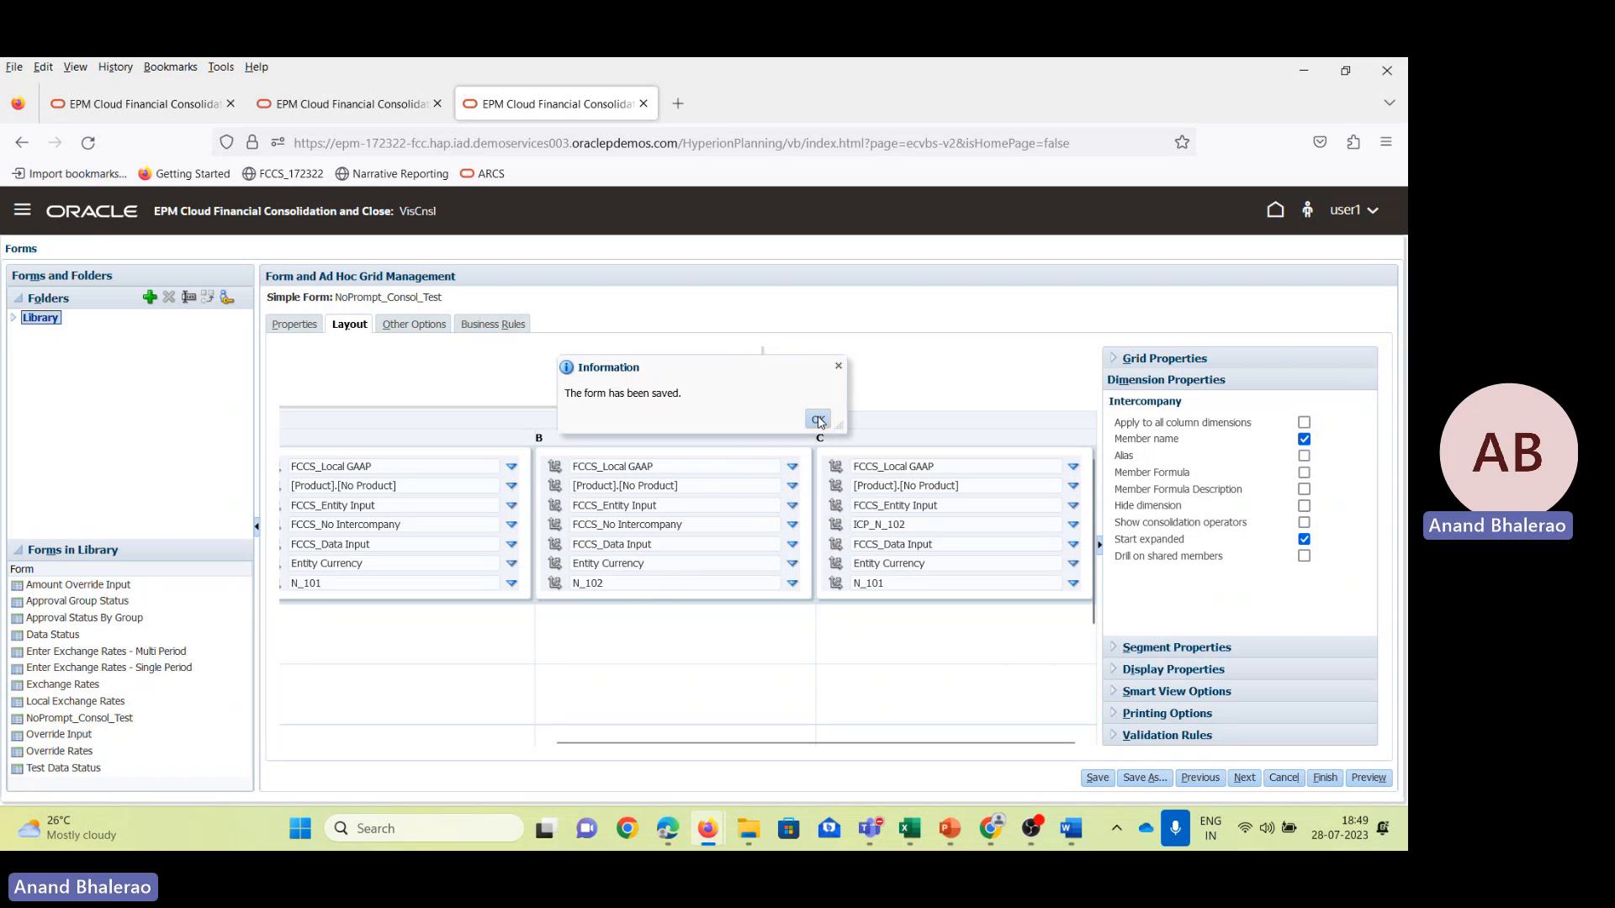
{"action": "left_click", "coordinate": [818, 419]}
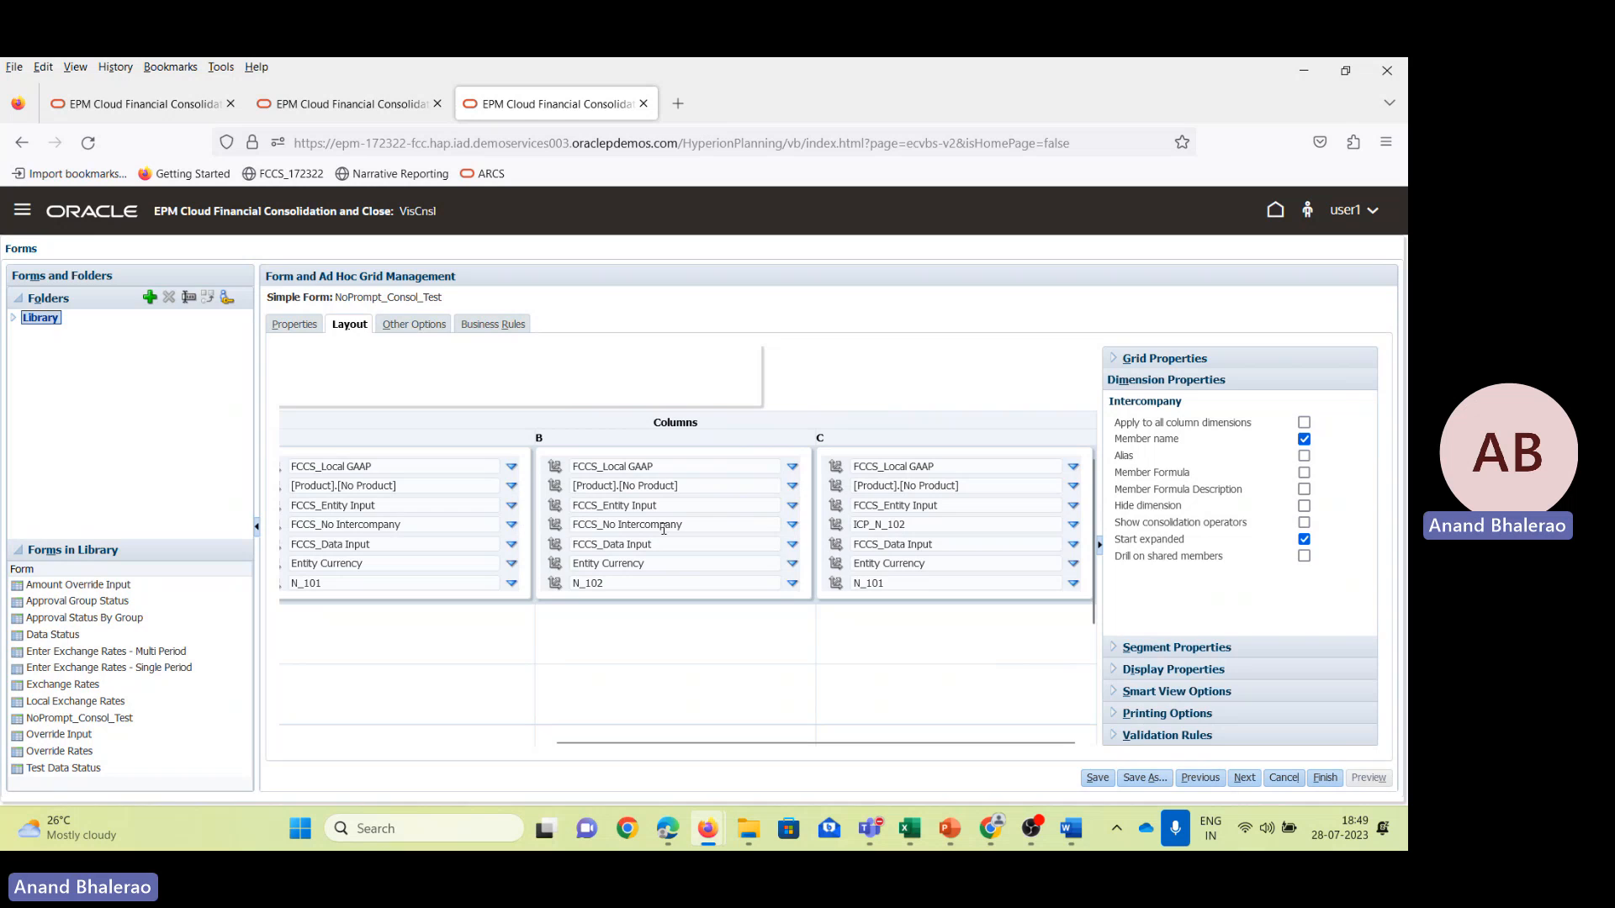
{"action": "left_click", "coordinate": [792, 524]}
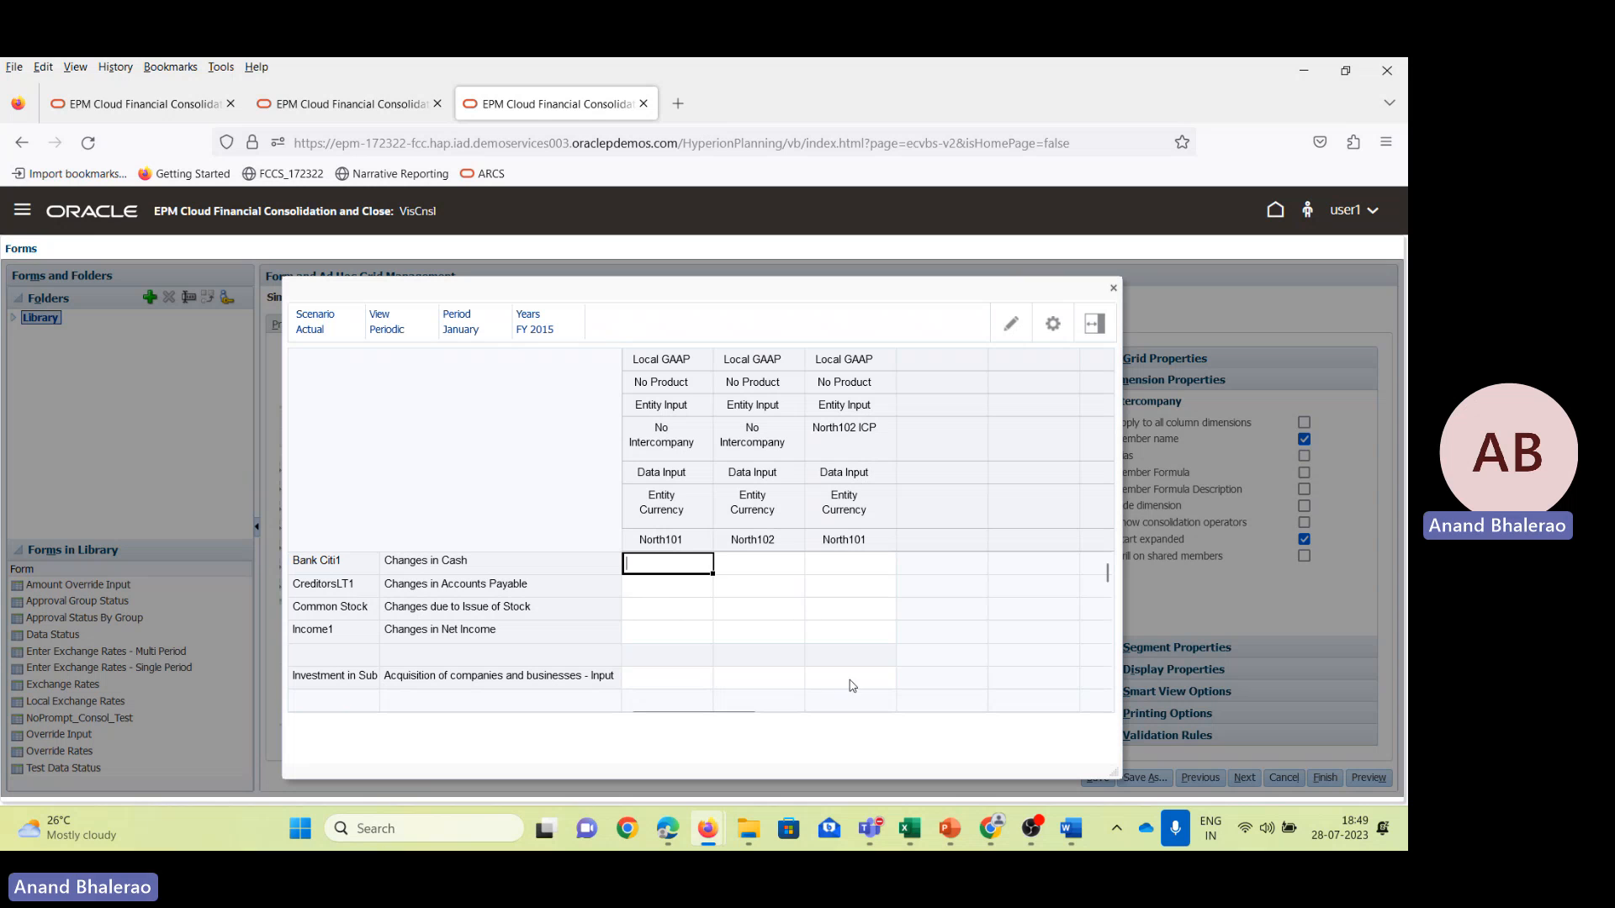
{"action": "left_click", "coordinate": [851, 678]}
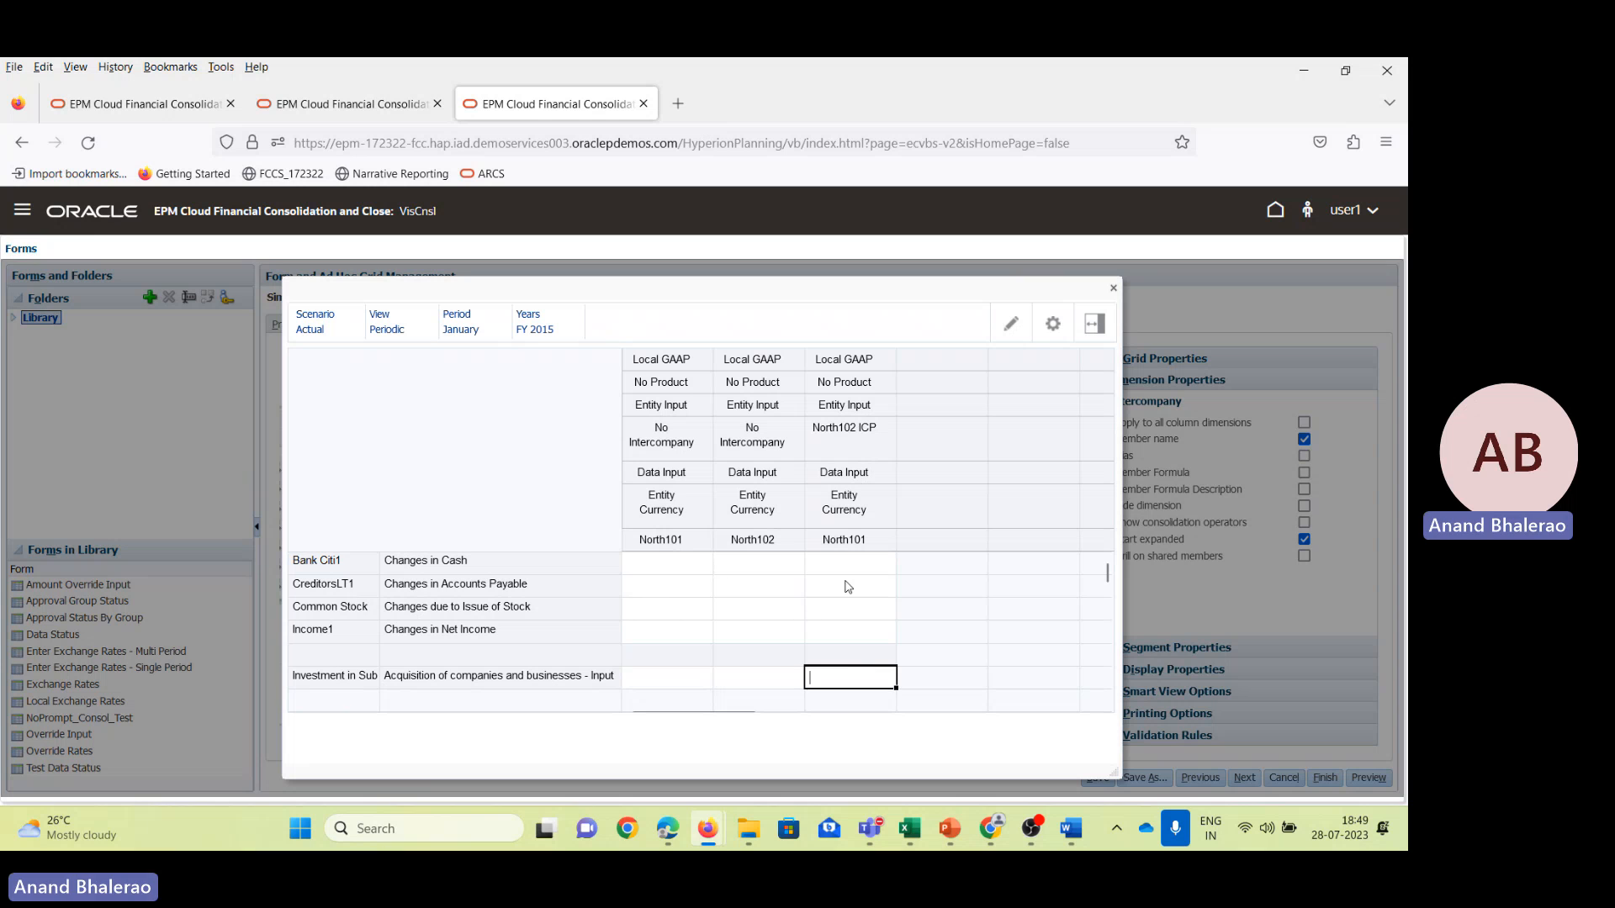
{"action": "left_click", "coordinate": [1113, 290]}
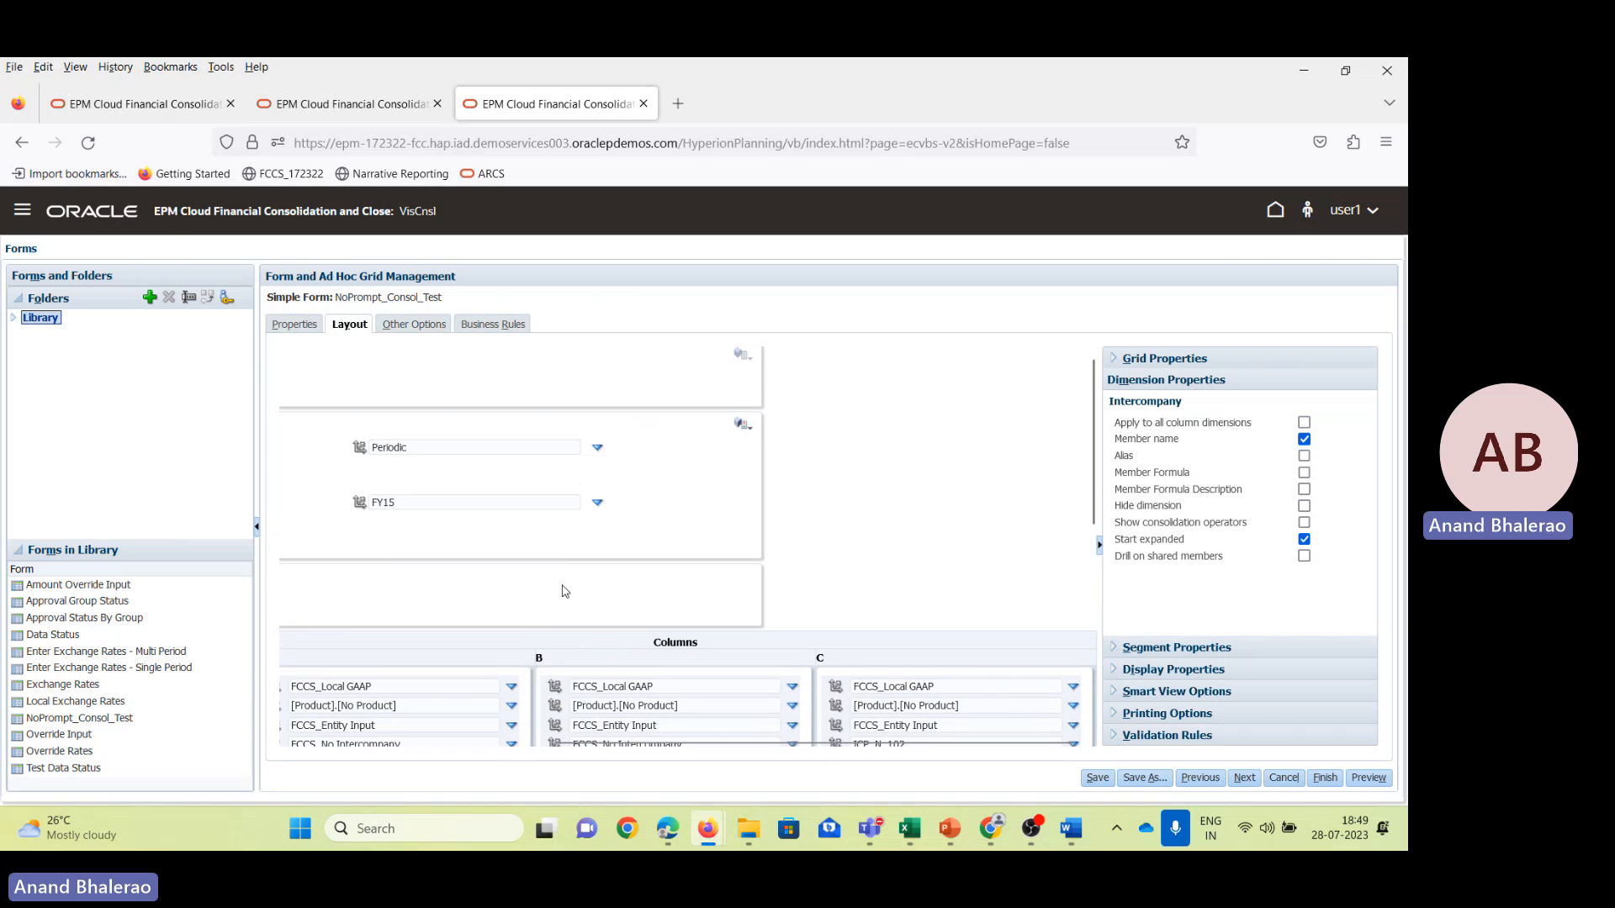
Finish the form and reopen NoPrompt_Consol_Test for editing to review its layout.
{"action": "left_click", "coordinate": [1327, 778]}
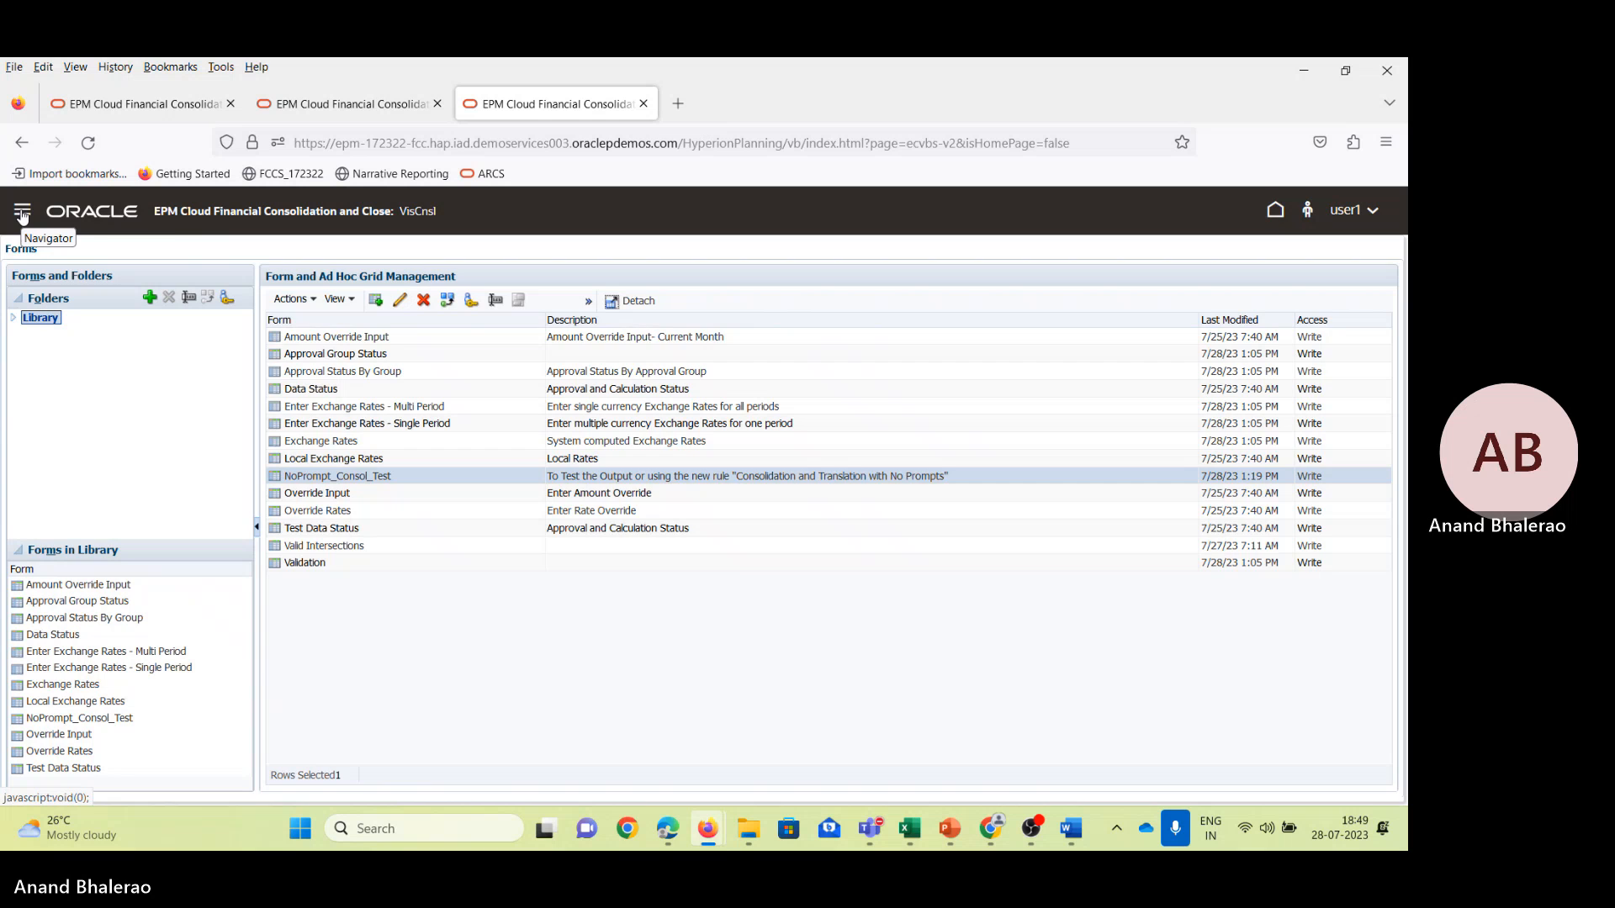
{"action": "left_click", "coordinate": [22, 216]}
{"action": "left_click", "coordinate": [1104, 708]}
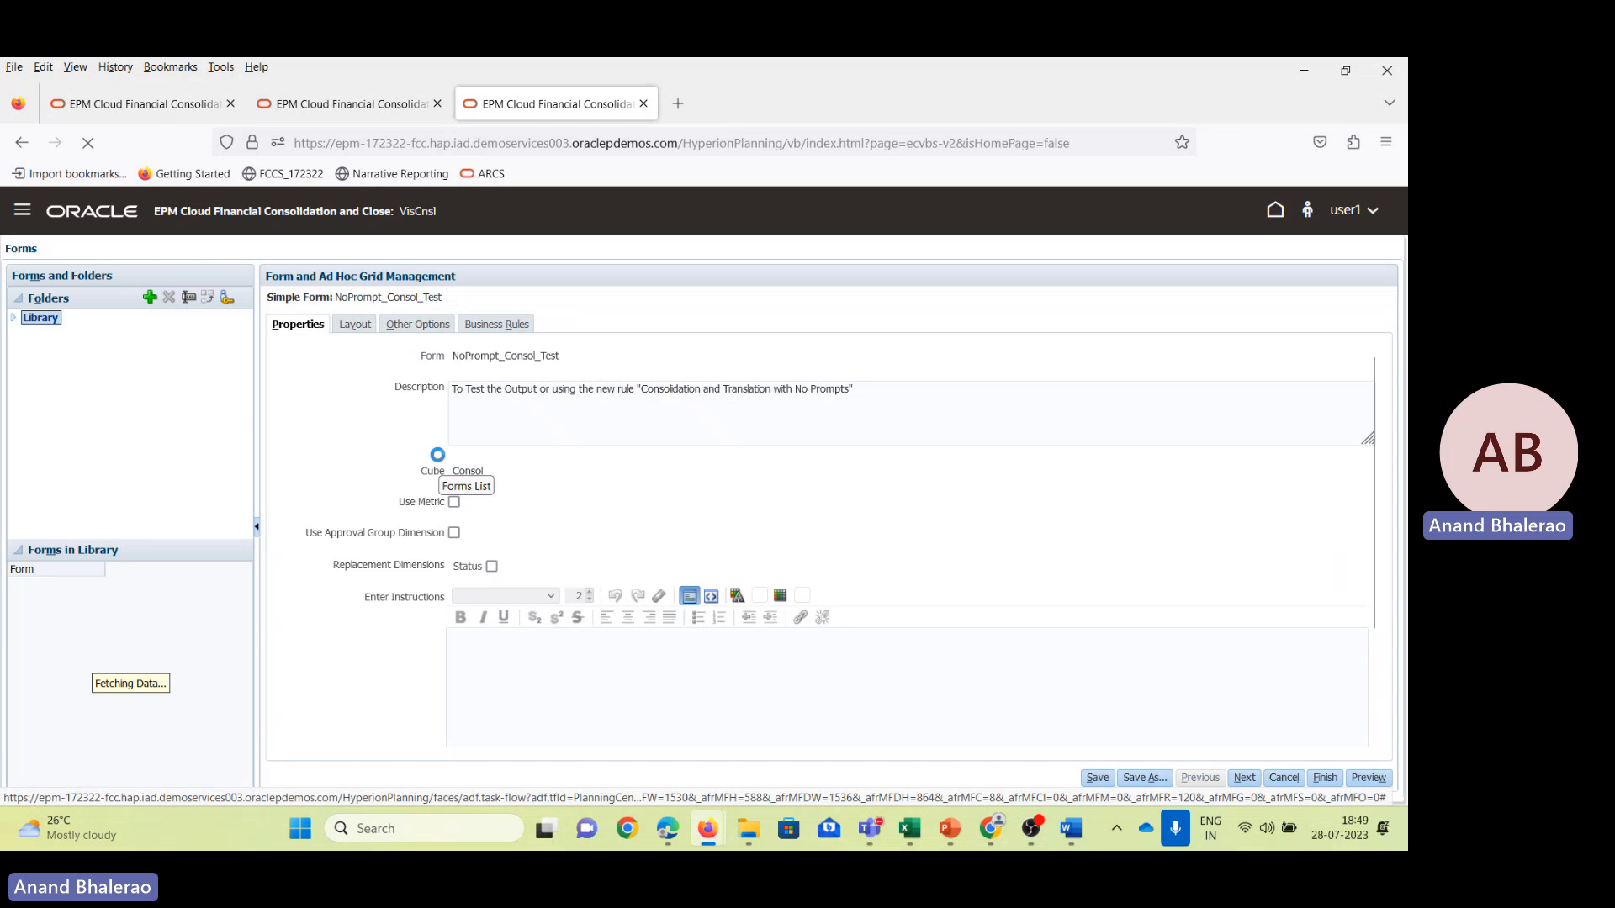
{"action": "left_click", "coordinate": [363, 326]}
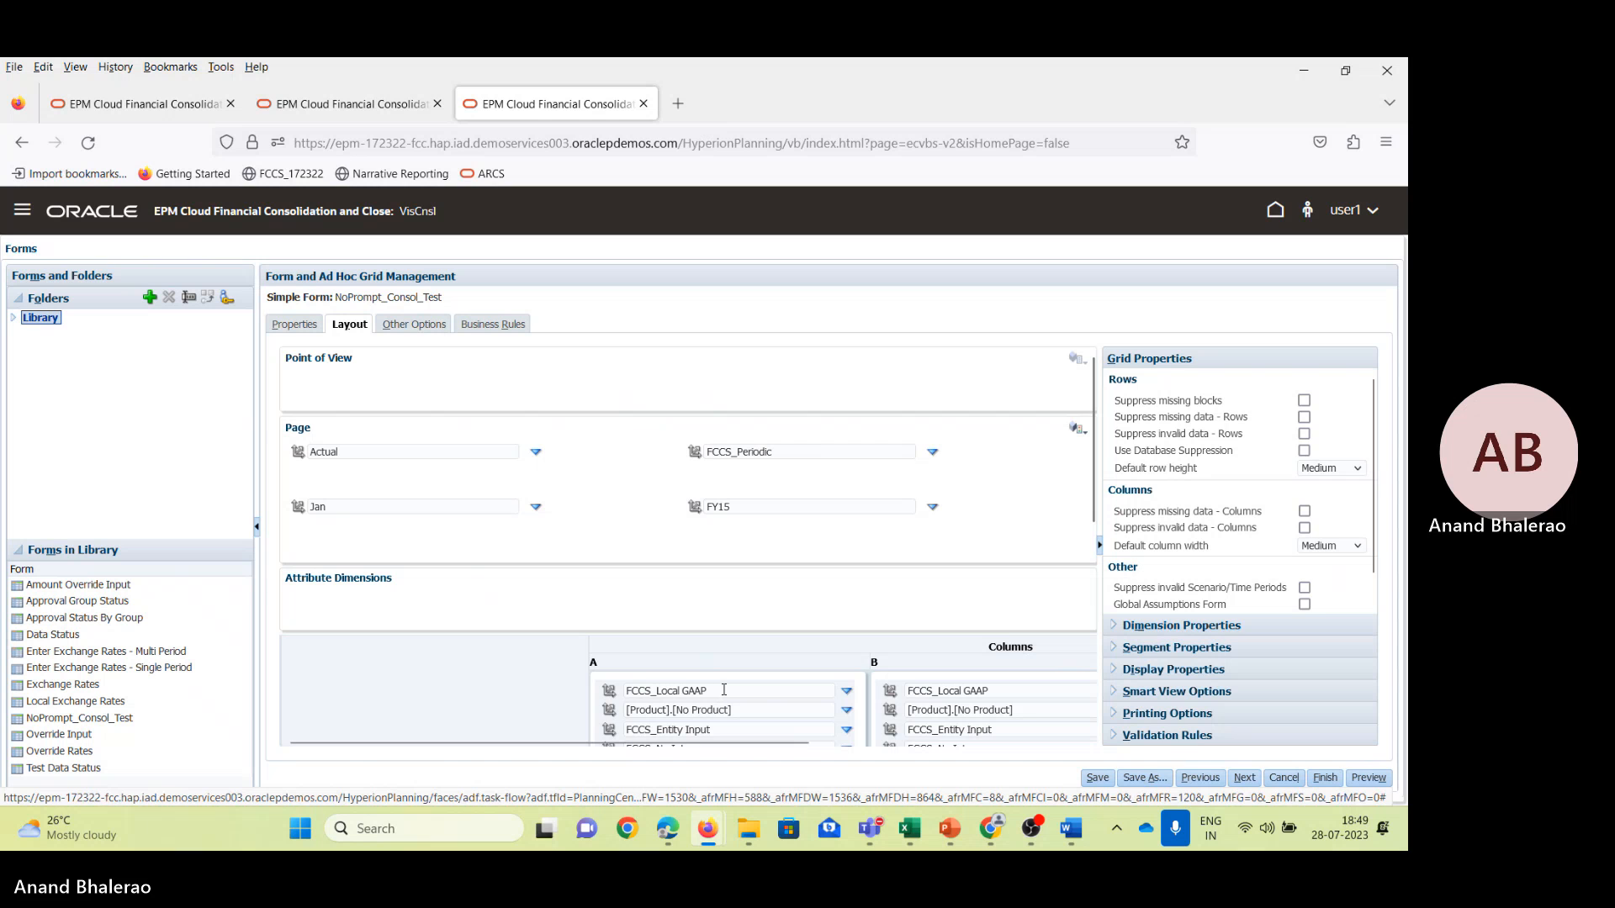
{"action": "left_click", "coordinate": [723, 690]}
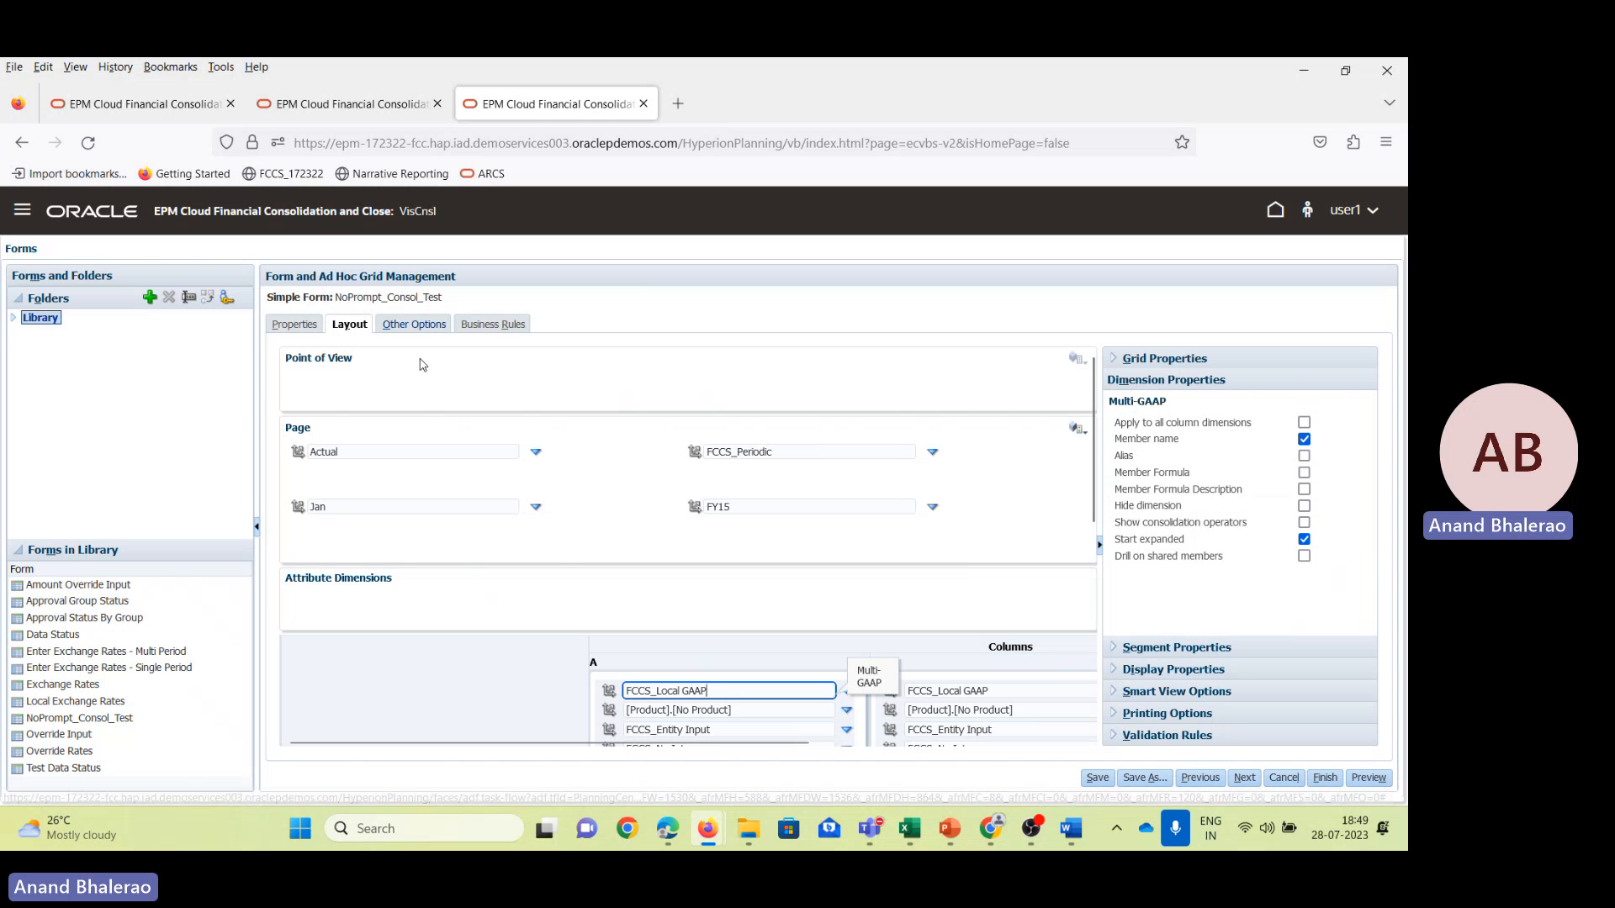
{"action": "scroll", "coordinate": [471, 354], "scroll_direction": "down", "scroll_amount": 3}
{"action": "scroll", "coordinate": [523, 364], "scroll_direction": "up", "scroll_amount": 3}
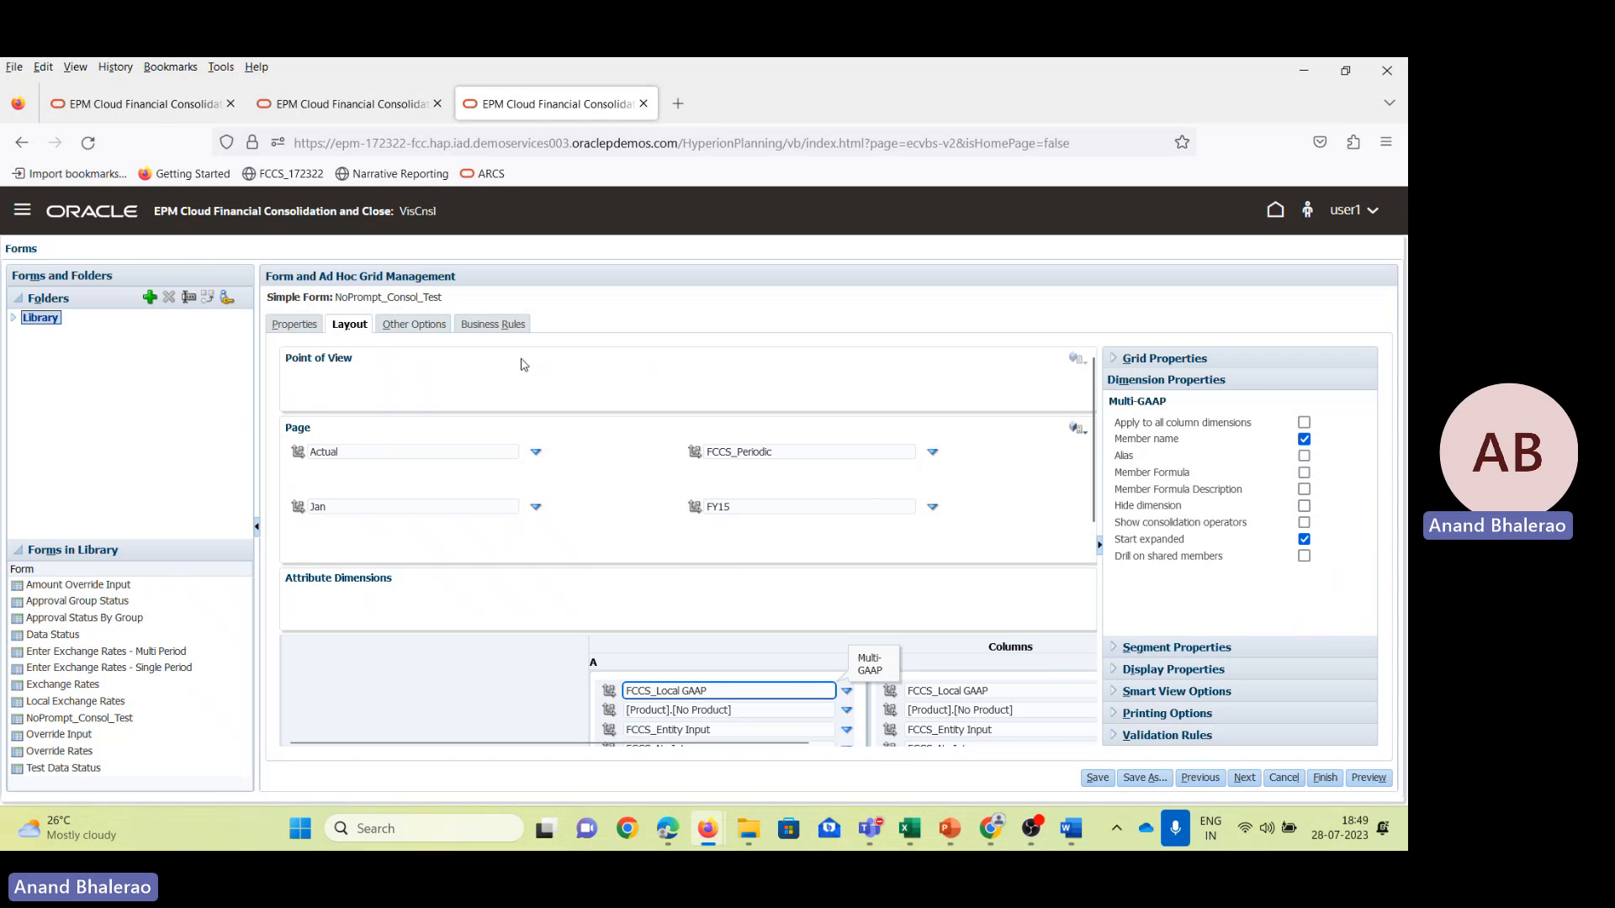
Find the Compute with No Prompts context menu in the form's other options and add it to the selected menus.
{"action": "left_click", "coordinate": [418, 326]}
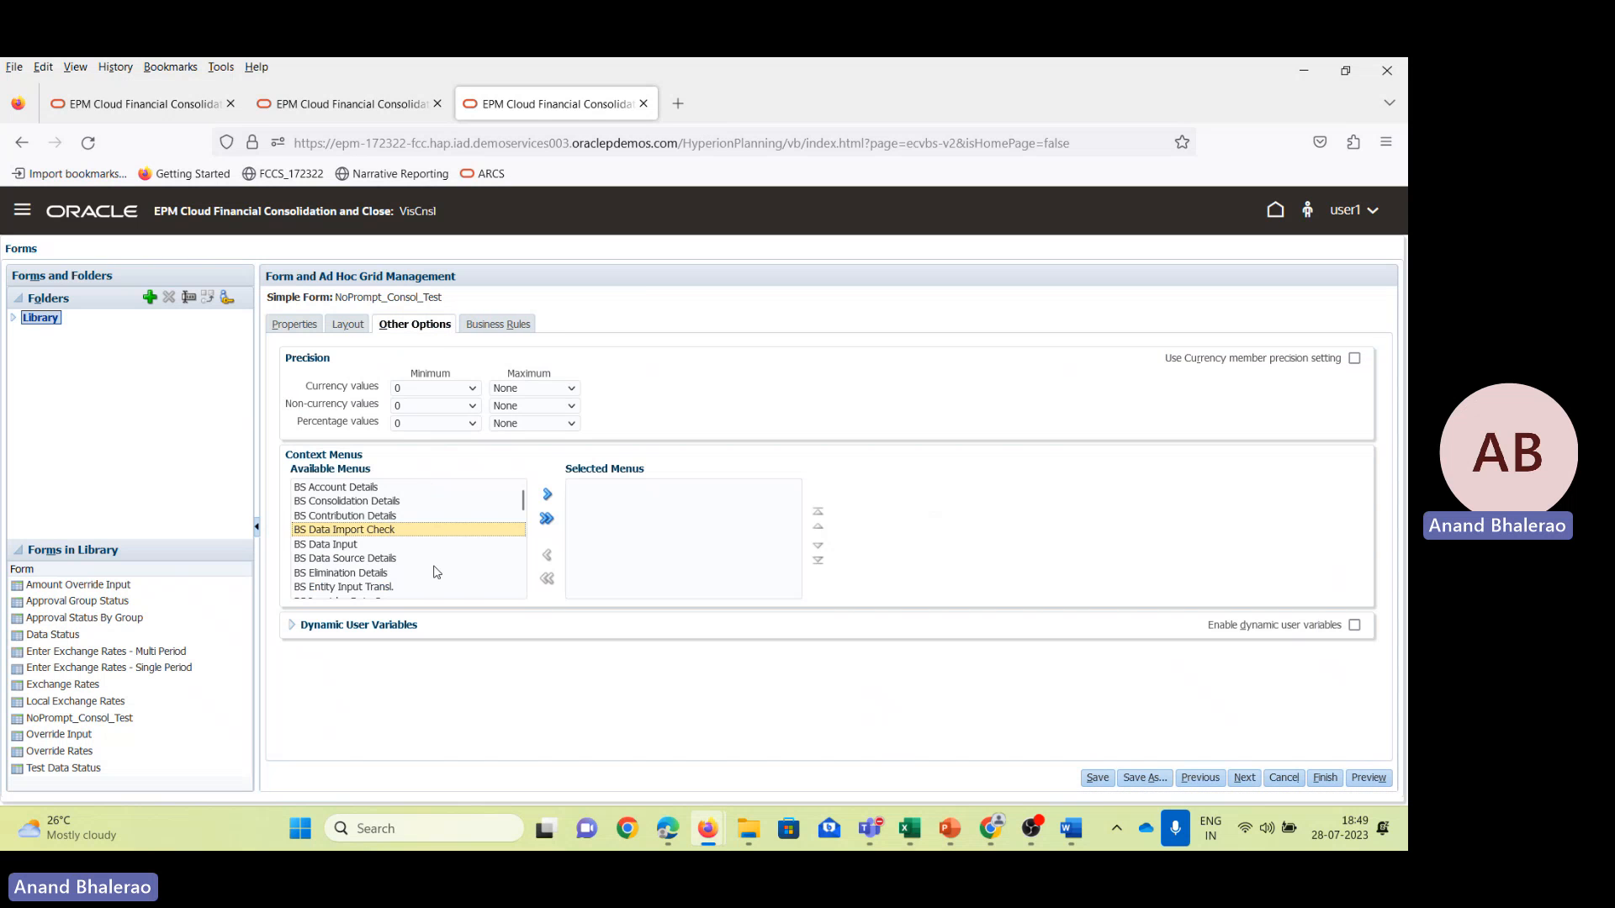
{"action": "scroll", "coordinate": [458, 569], "scroll_direction": "down", "scroll_amount": 2}
{"action": "left_click", "coordinate": [461, 568]}
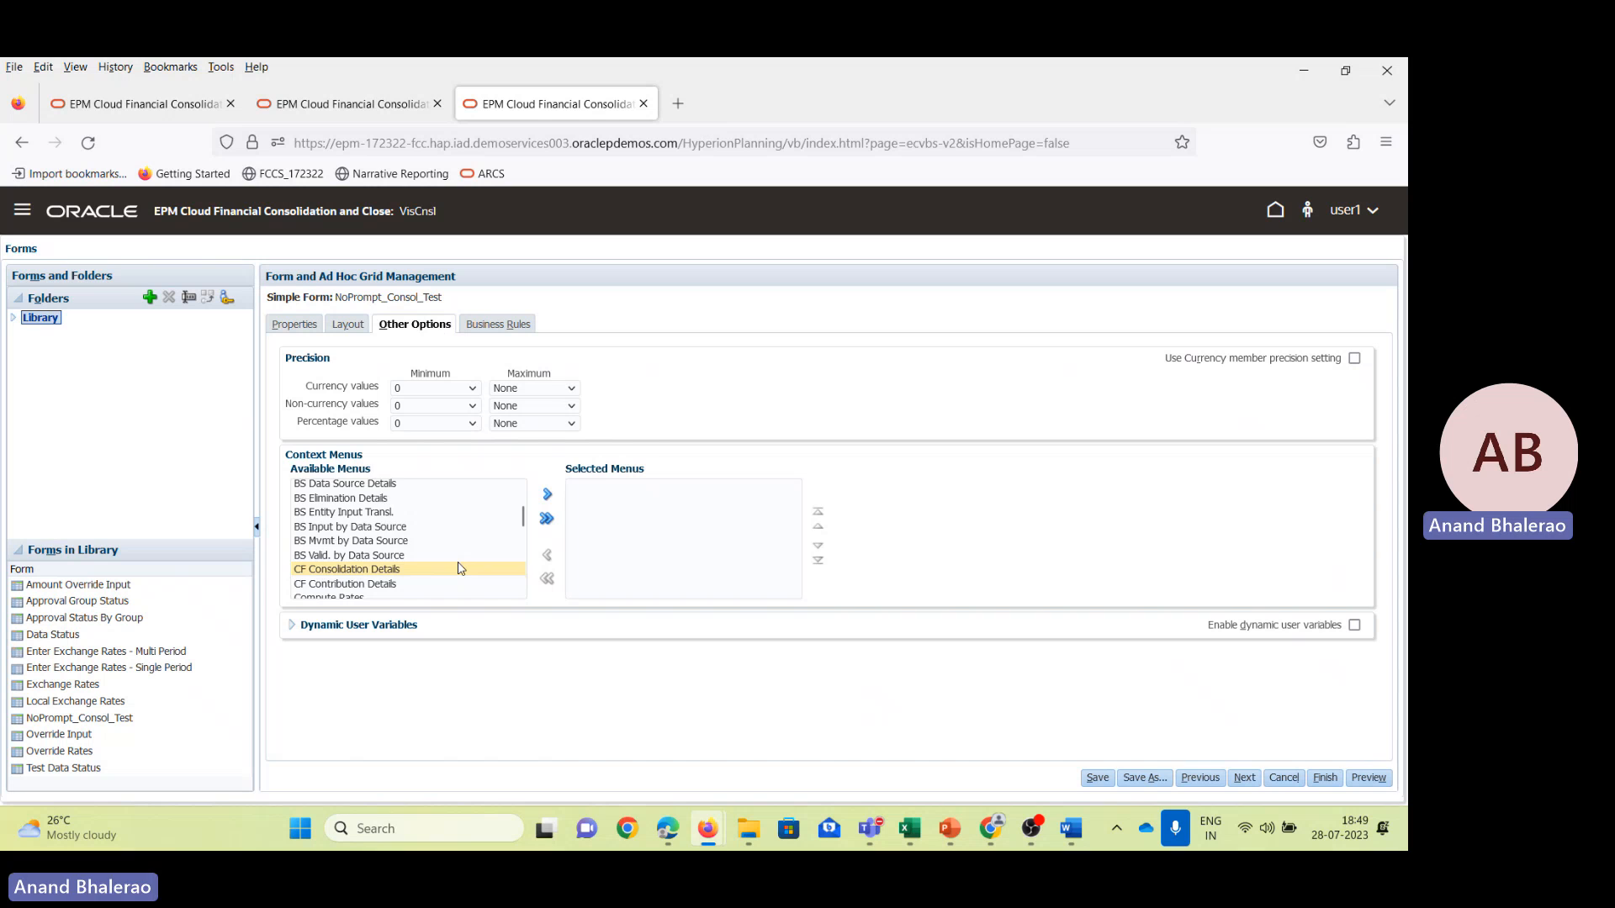
{"action": "scroll", "coordinate": [461, 569], "scroll_direction": "down", "scroll_amount": 3}
{"action": "scroll", "coordinate": [458, 568], "scroll_direction": "down", "scroll_amount": 3}
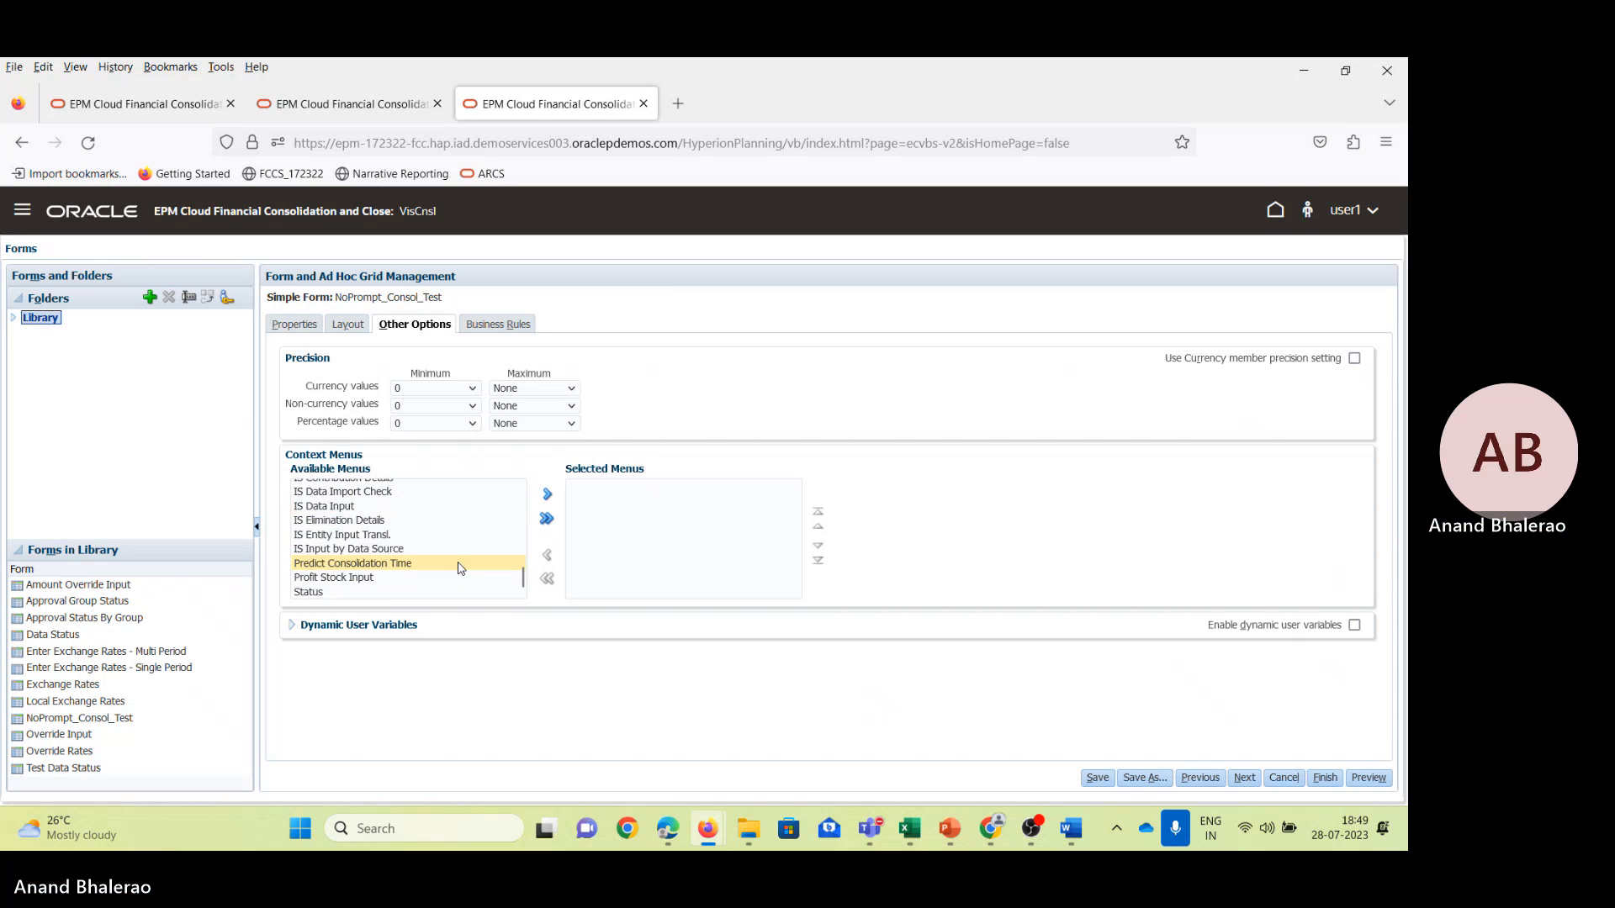
{"action": "scroll", "coordinate": [460, 569], "scroll_direction": "up", "scroll_amount": 2}
{"action": "scroll", "coordinate": [461, 569], "scroll_direction": "up", "scroll_amount": 6}
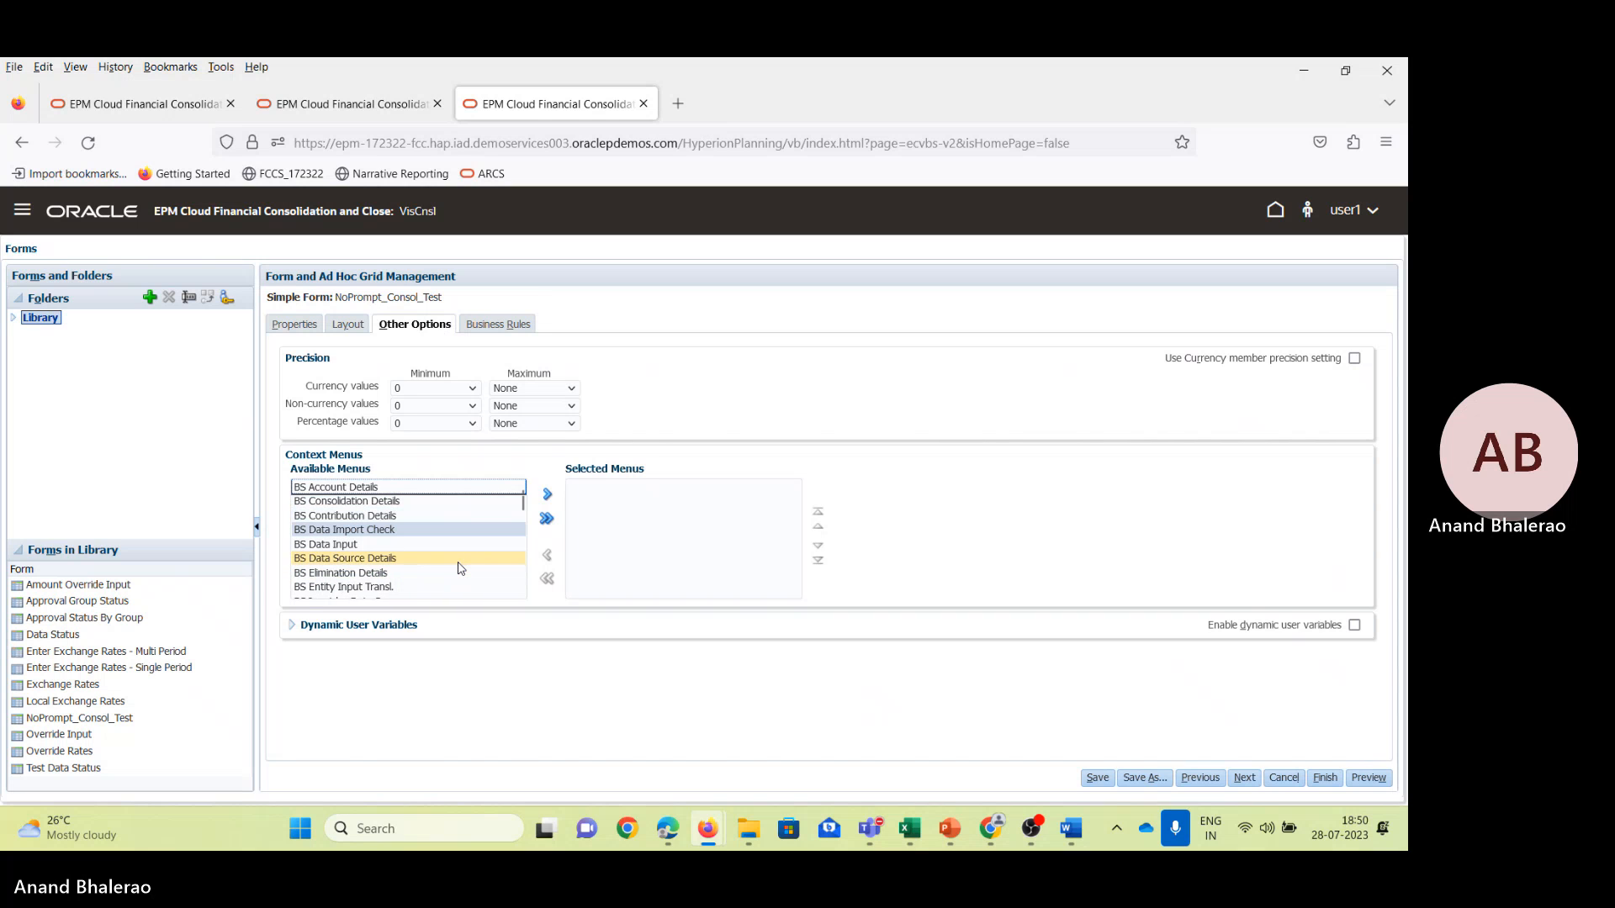
{"action": "key", "text": "Down"}
{"action": "key", "text": "Down"}
{"action": "key", "text": "Down"}
{"action": "key", "text": "Down"}
{"action": "key", "text": "Down"}
{"action": "key", "text": "Down"}
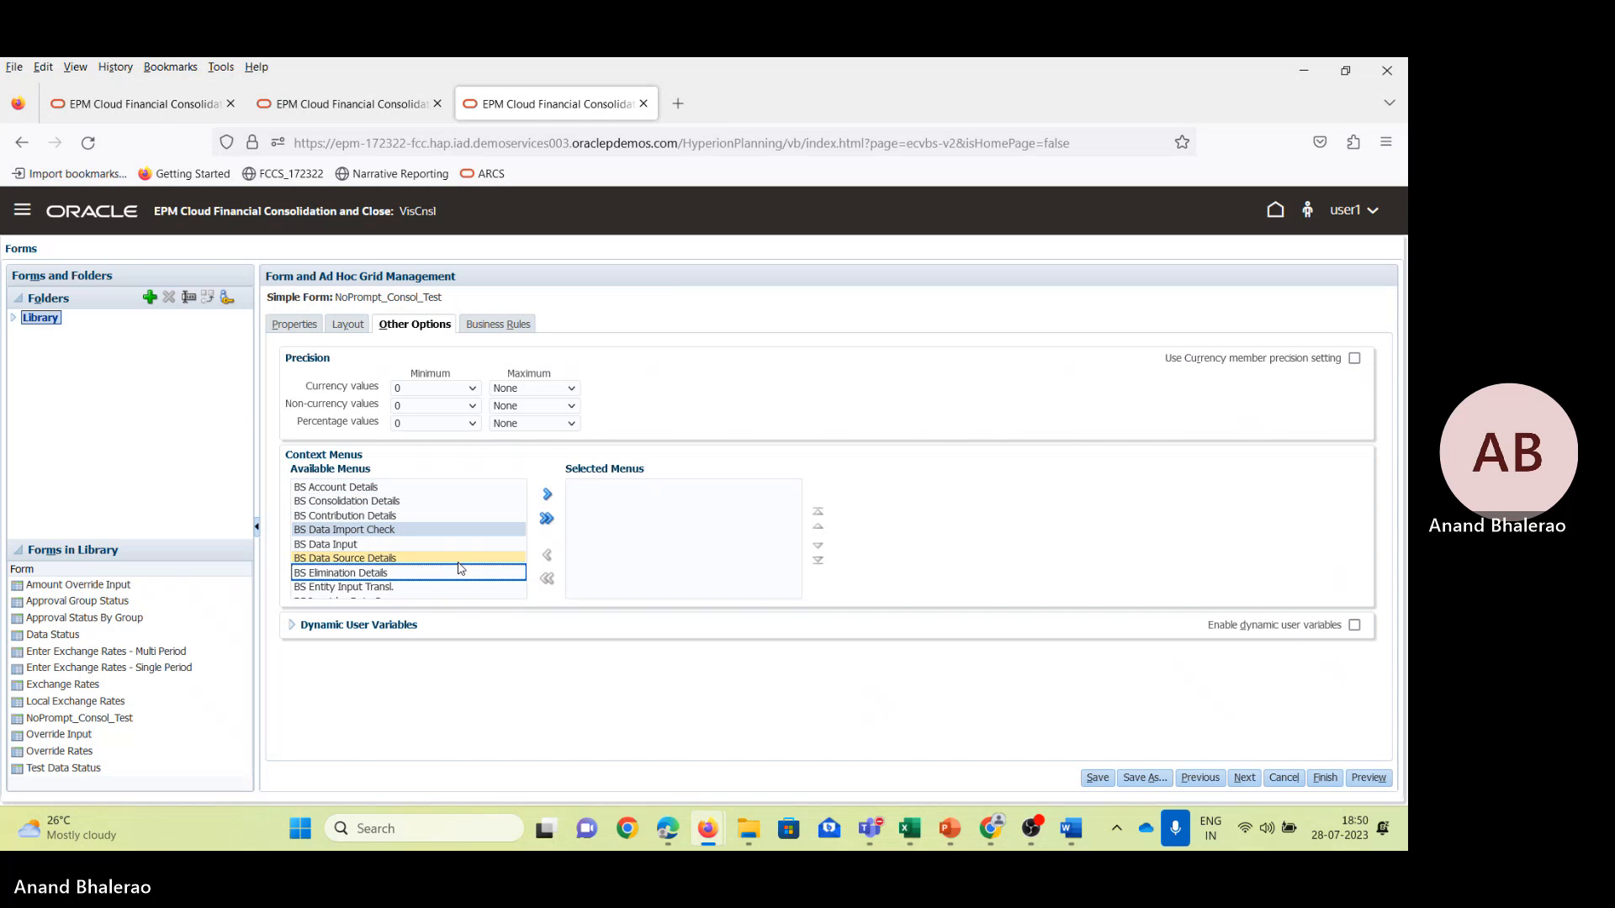
{"action": "key", "text": "Down"}
{"action": "key", "text": "Down"}
{"action": "key", "text": "Down"}
{"action": "key", "text": "Down"}
{"action": "key", "text": "Down"}
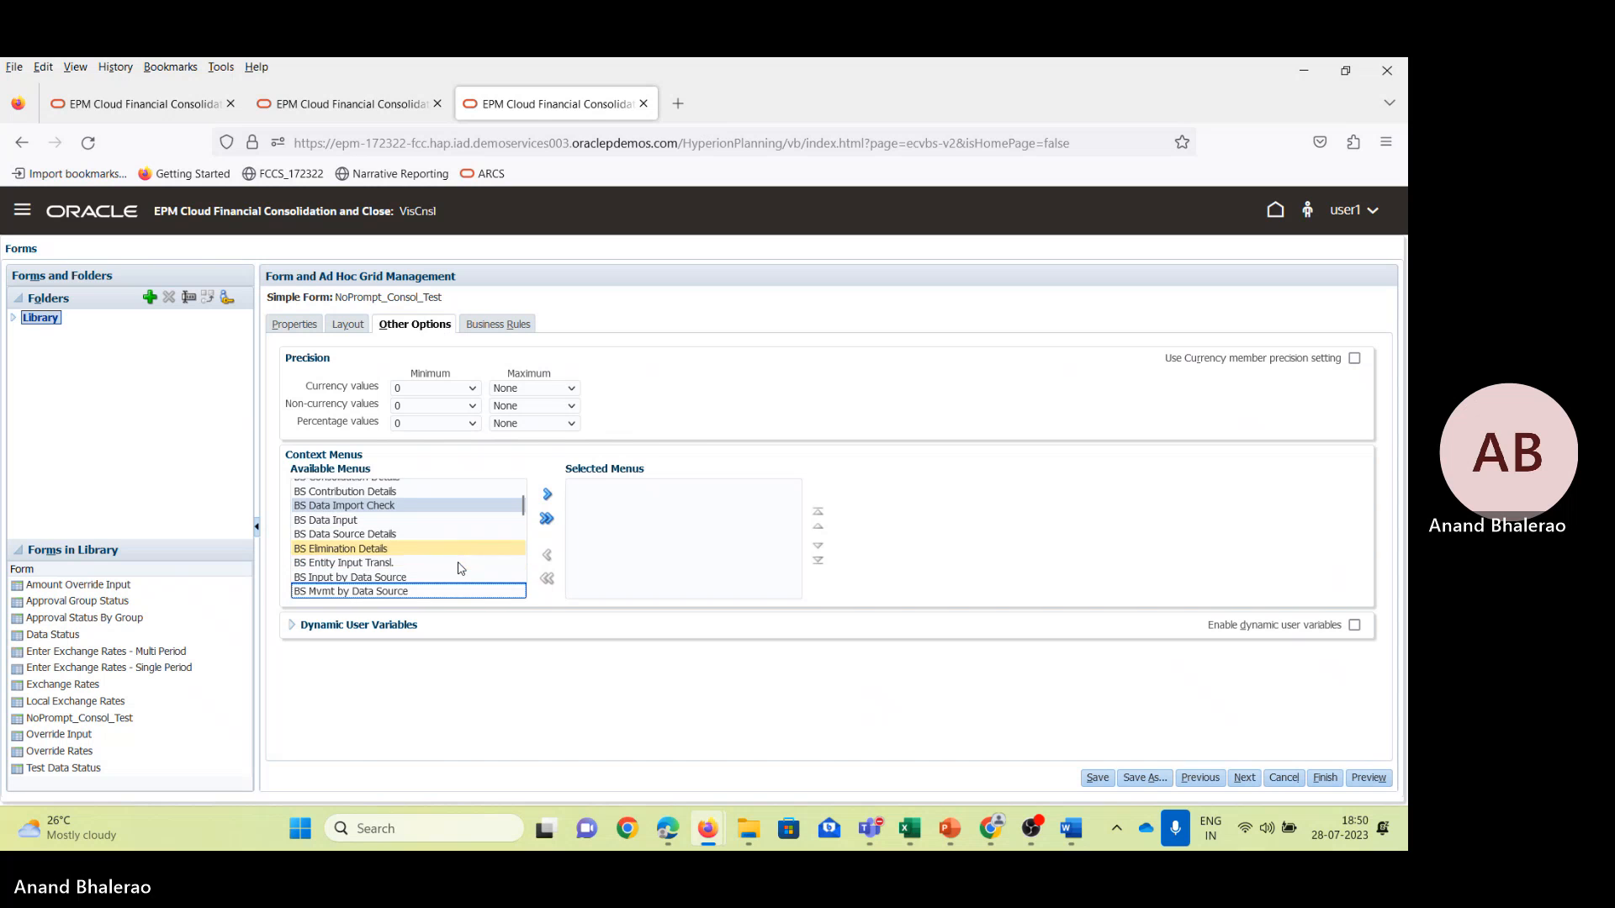
{"action": "key", "text": "Down"}
{"action": "key", "text": "Down"}
{"action": "key", "text": "Down"}
{"action": "key", "text": "Down"}
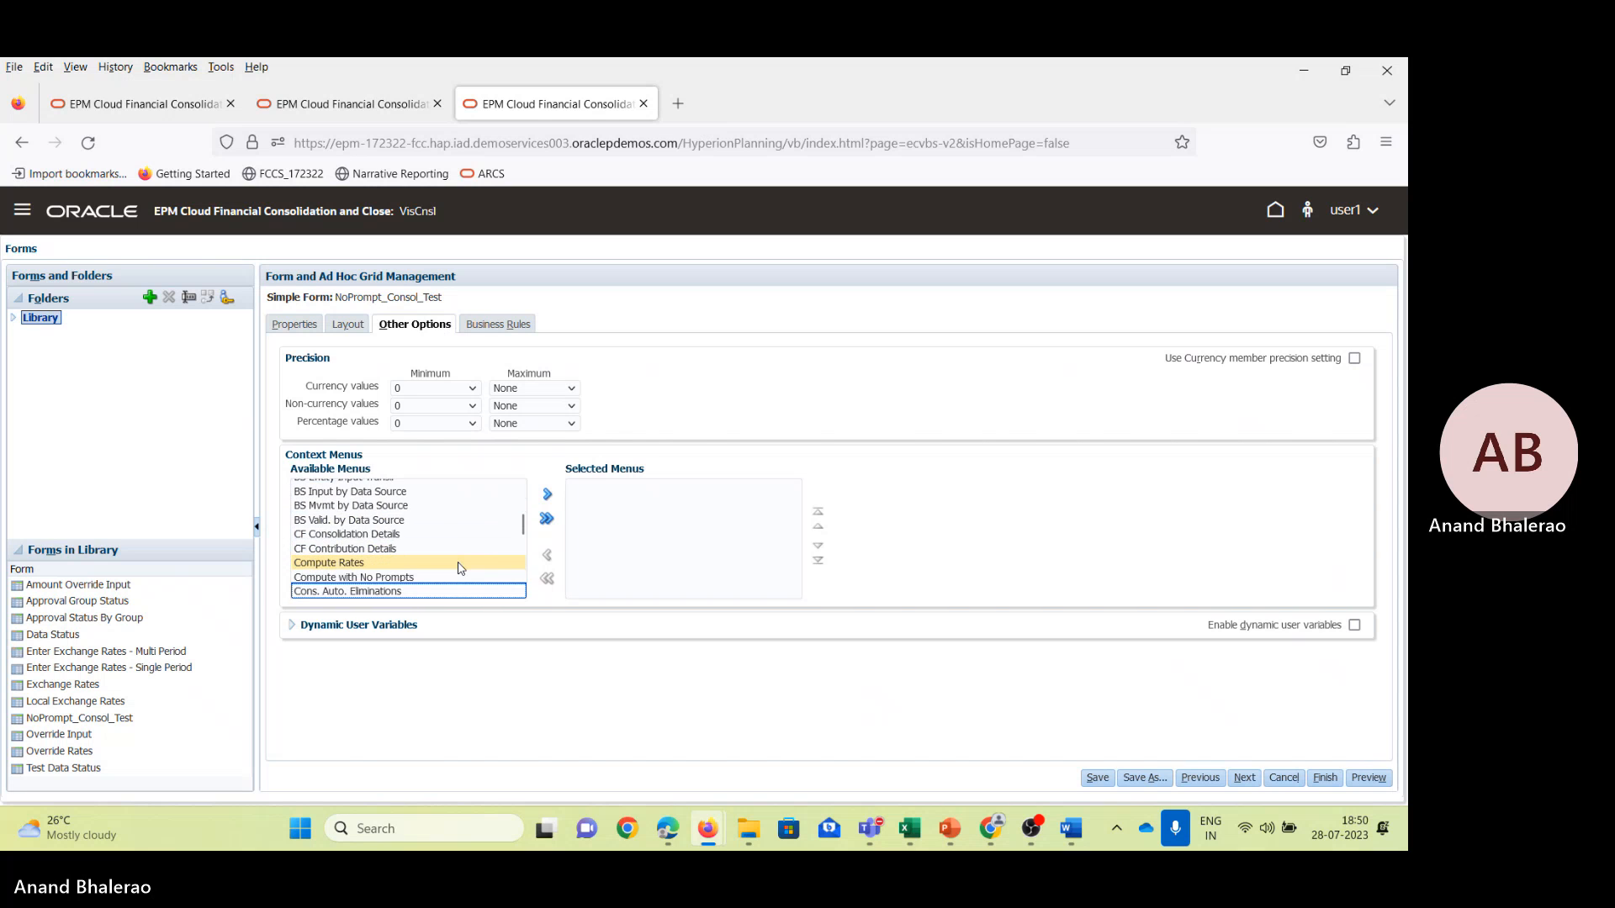
{"action": "key", "text": "Down"}
{"action": "key", "text": "Down"}
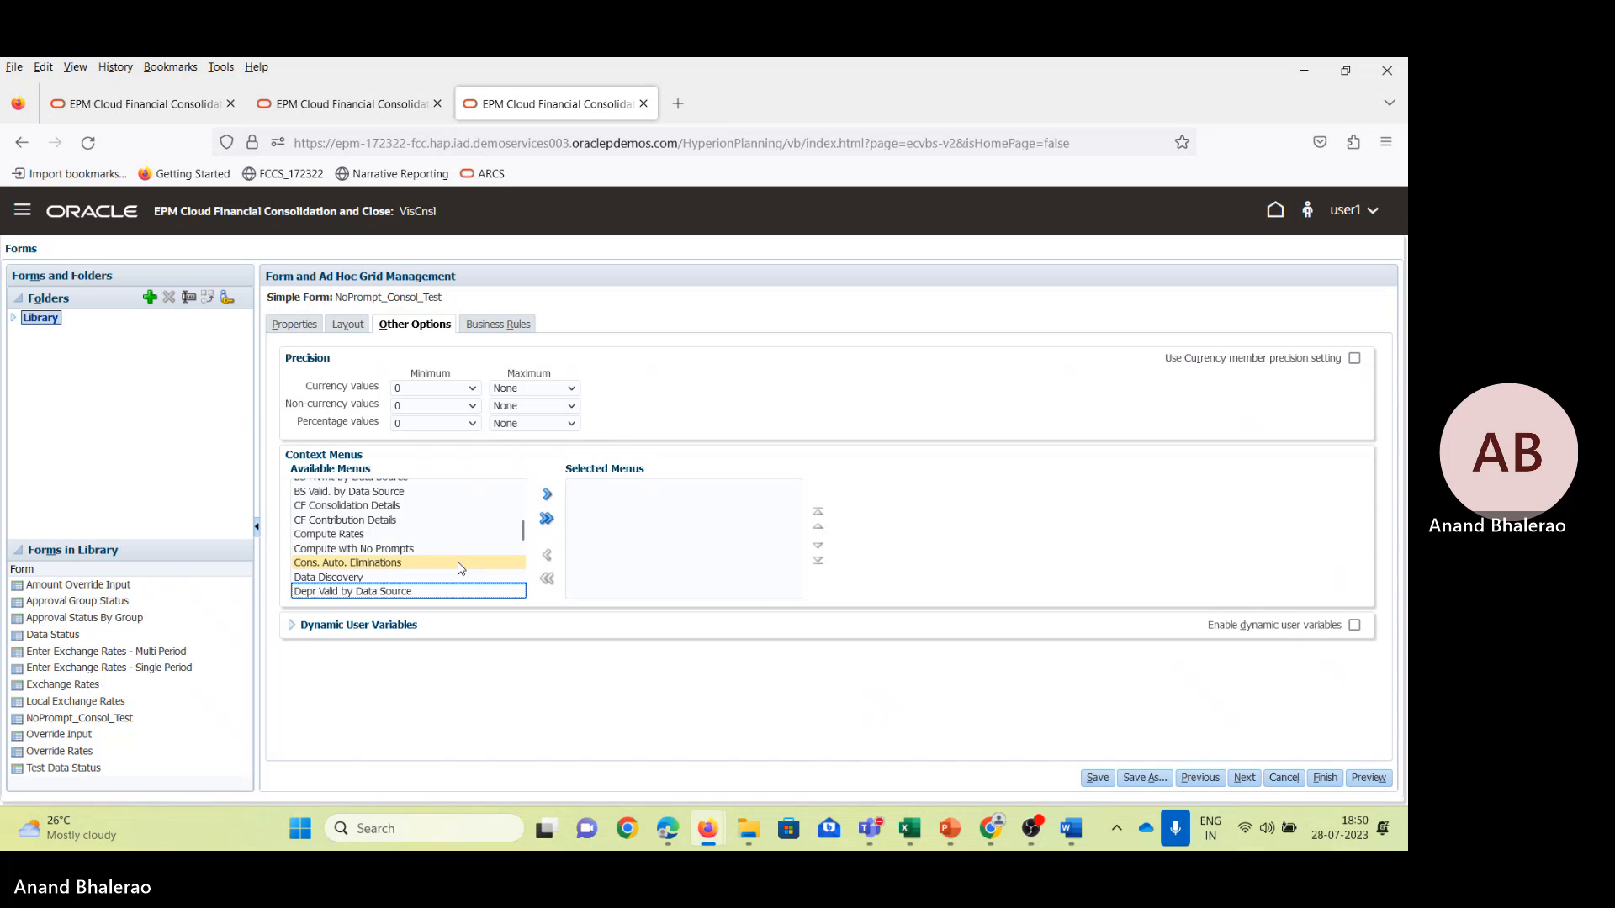
{"action": "key", "text": "Up"}
{"action": "key", "text": "Up"}
{"action": "key", "text": "Up"}
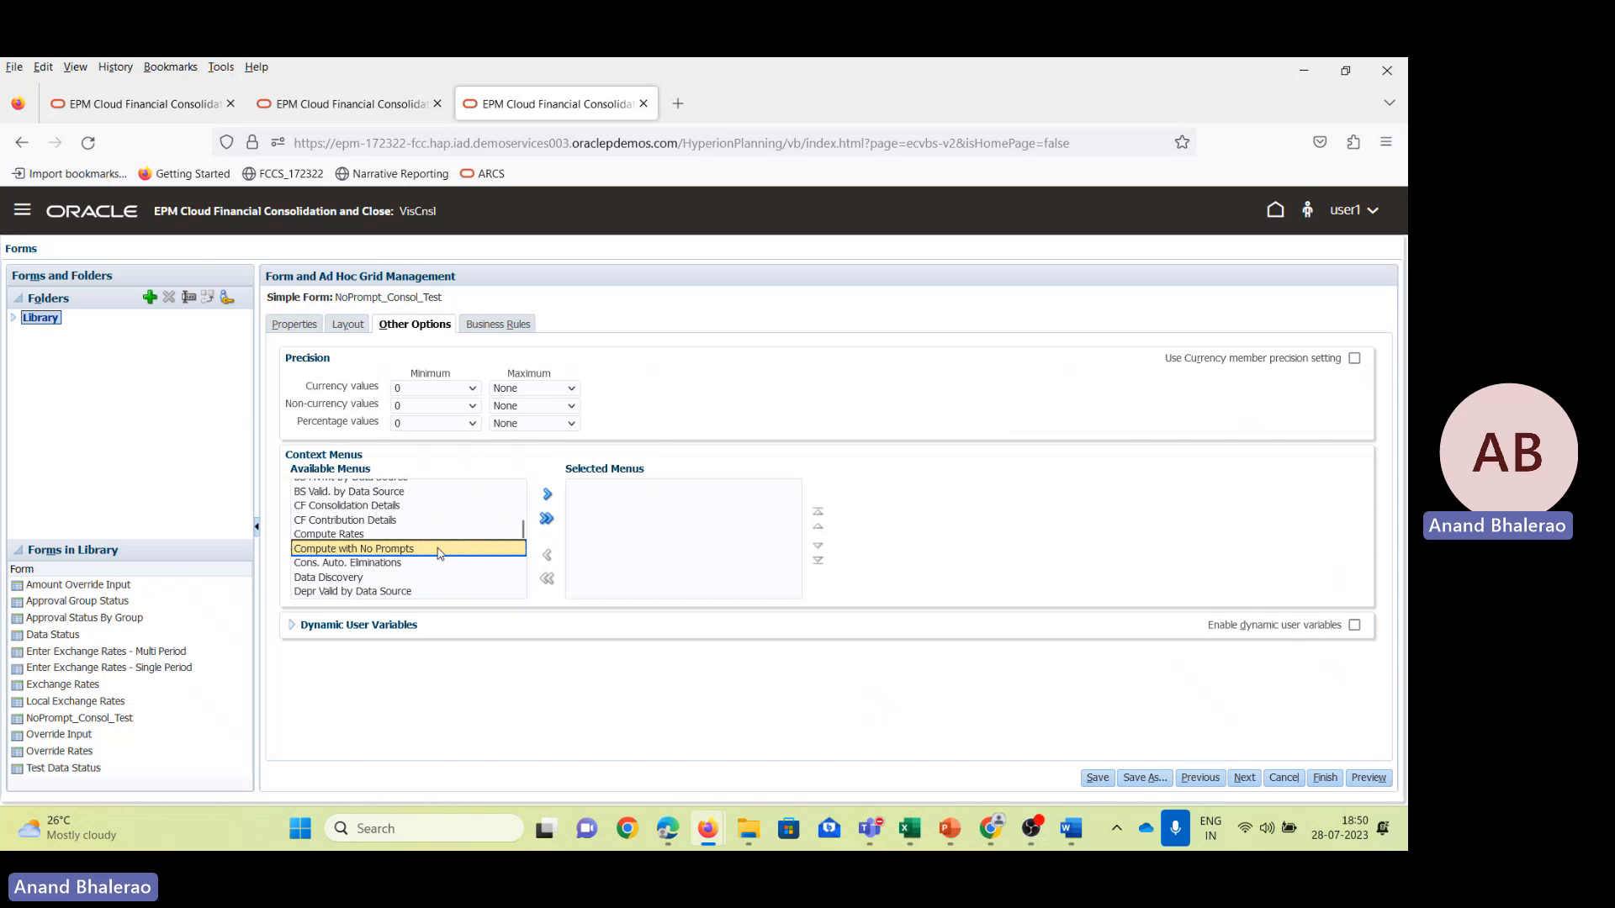
{"action": "left_click", "coordinate": [438, 551]}
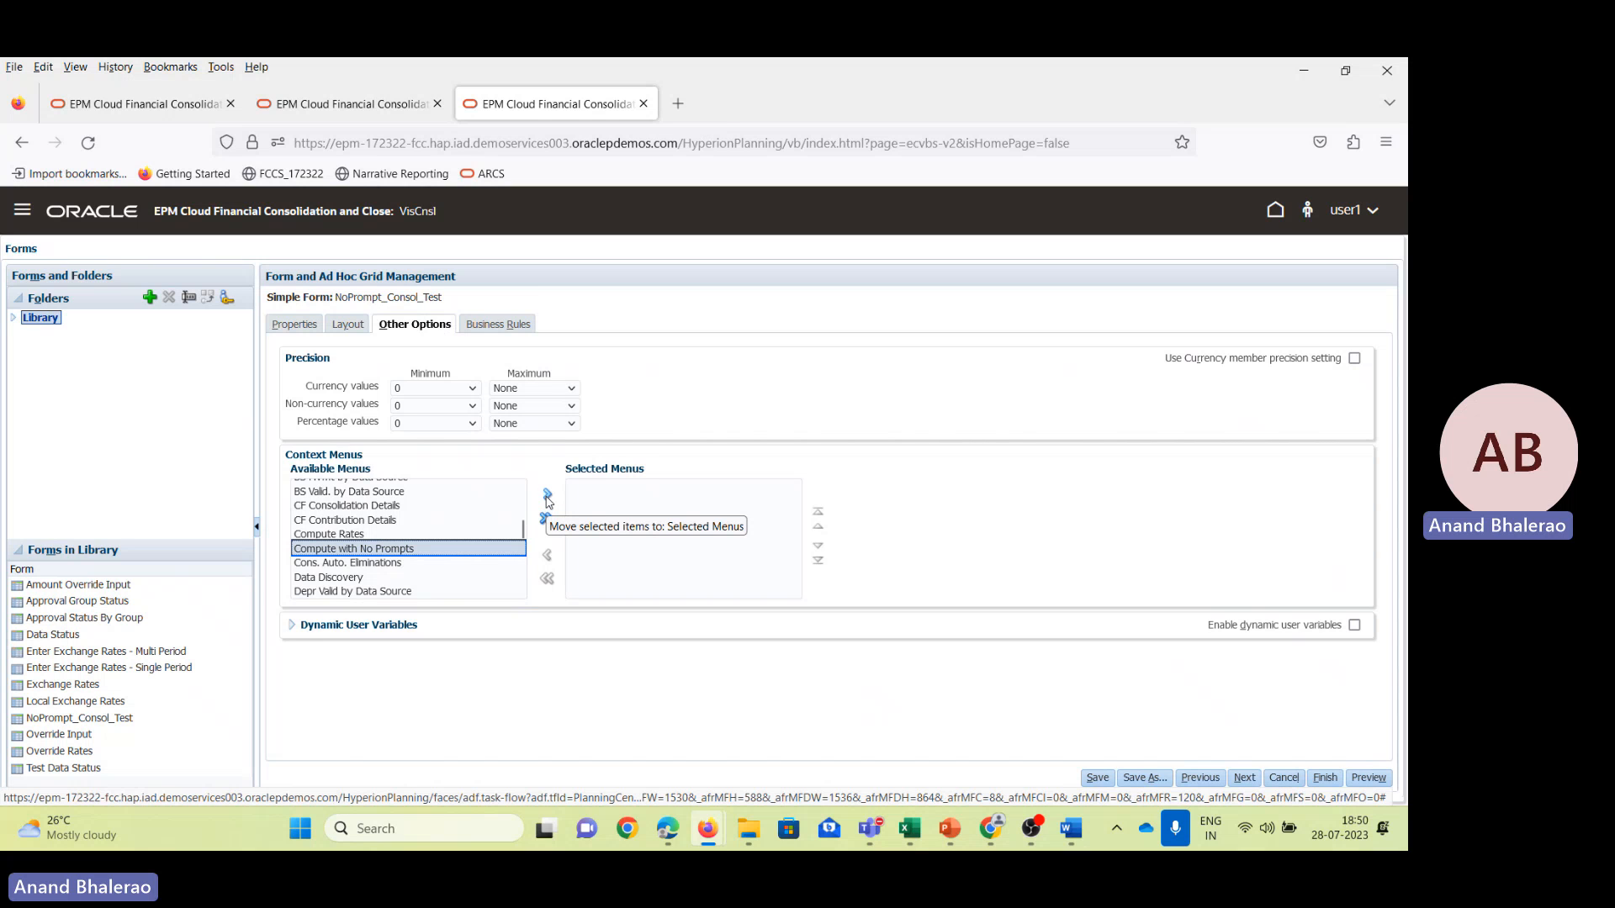
{"action": "left_click", "coordinate": [547, 498]}
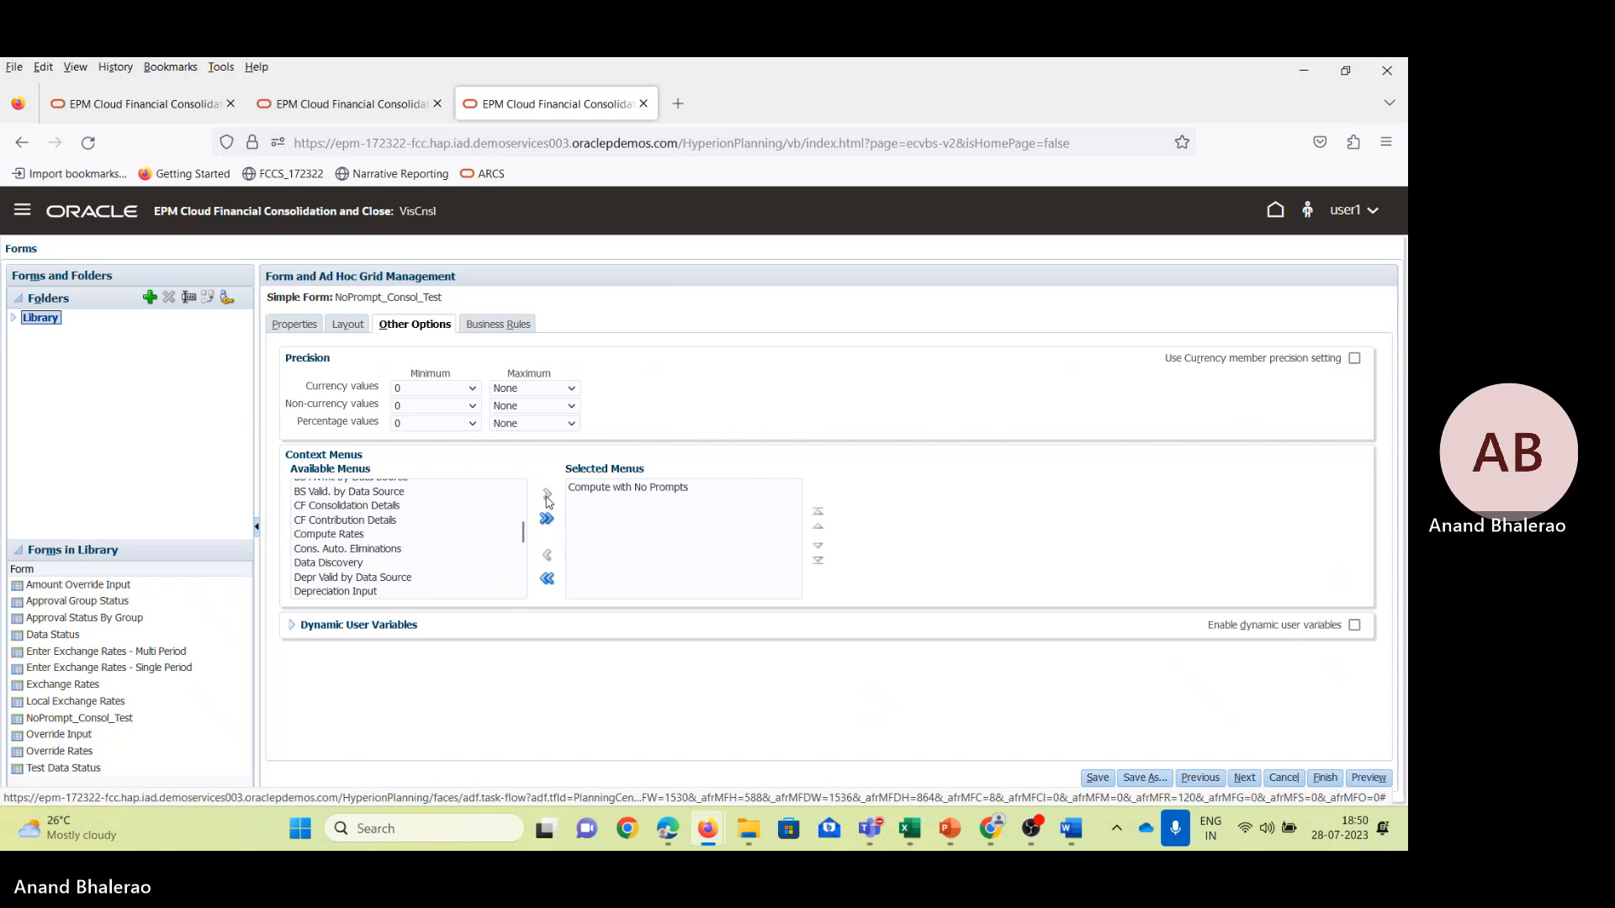
Check the Chrome documentation on attaching no-prompt rules to a data form, and save the form with its Compute with No Prompts menu.
{"action": "left_click", "coordinate": [714, 496]}
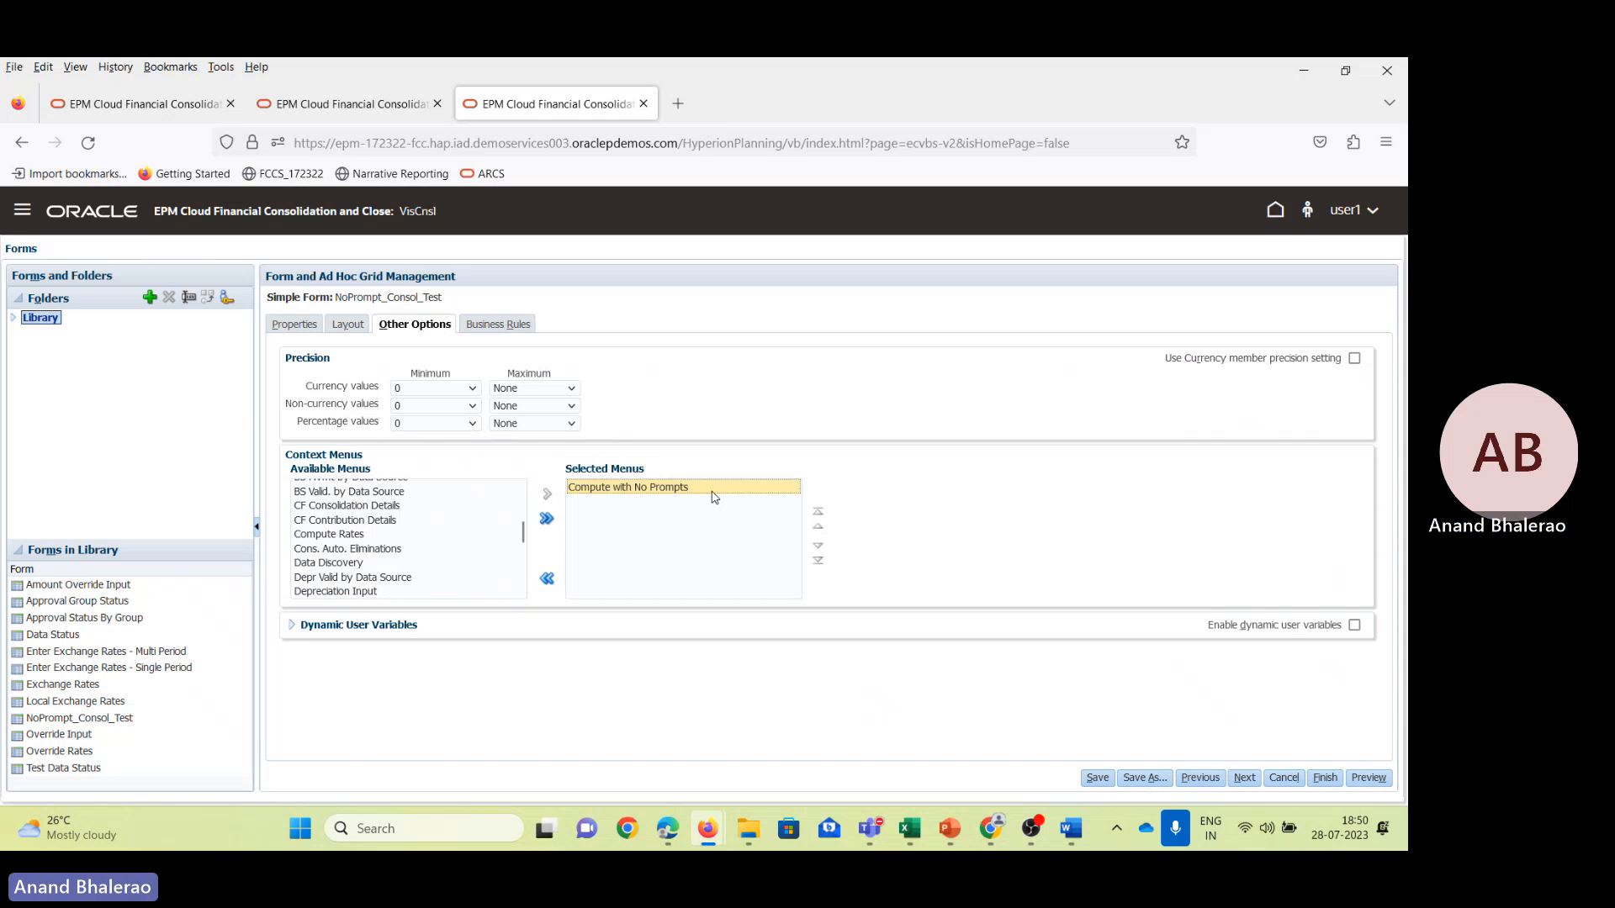
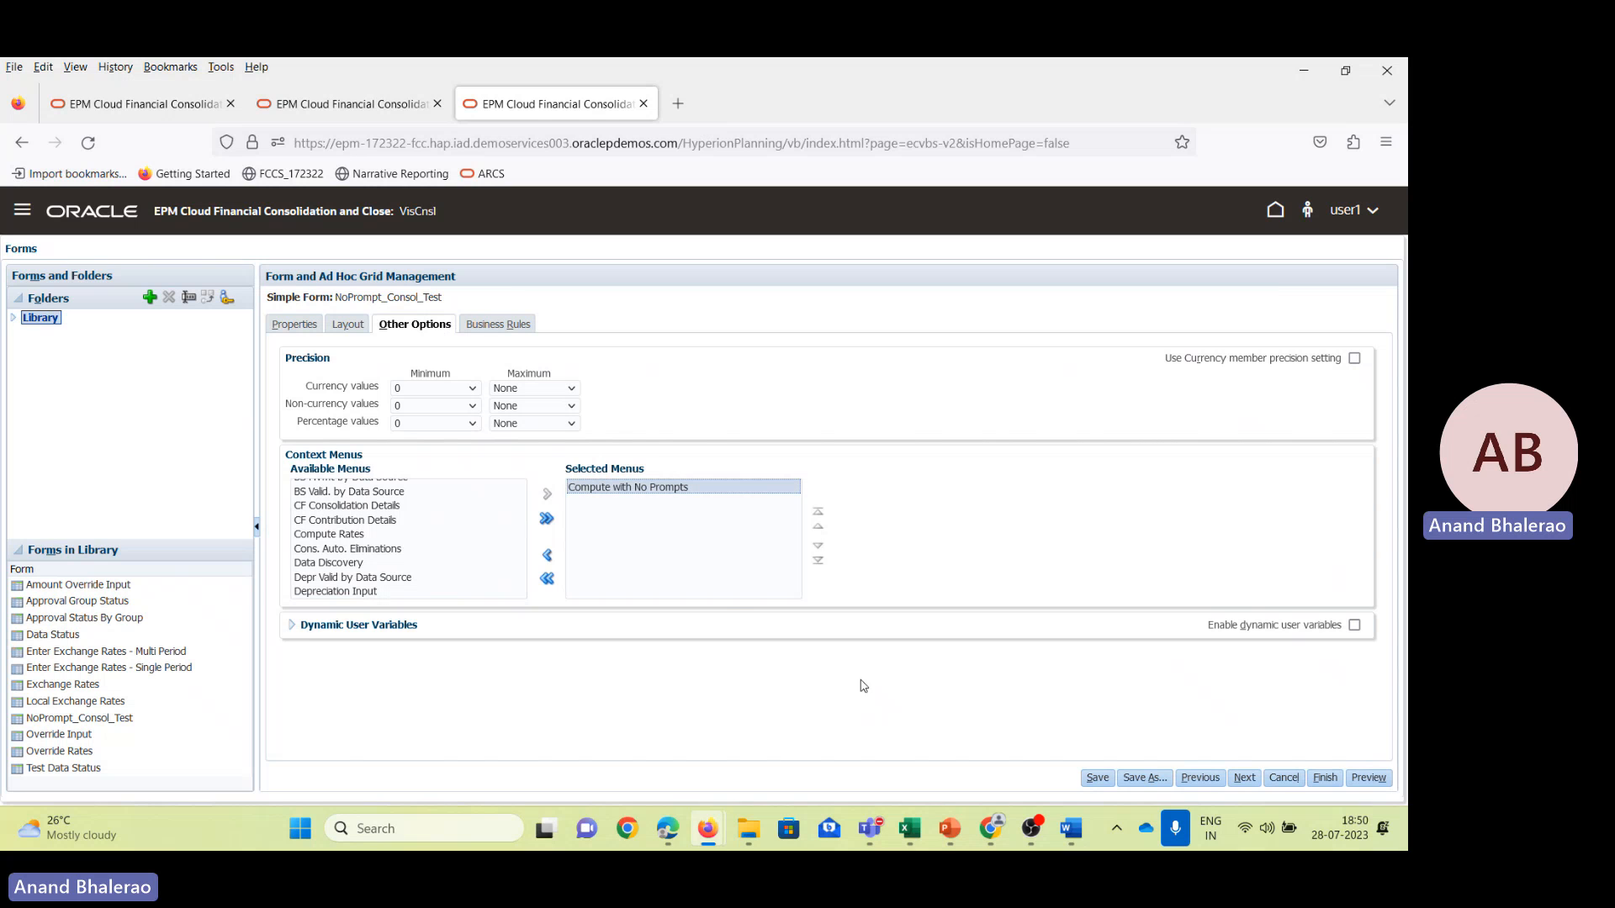
{"action": "left_click", "coordinate": [989, 832]}
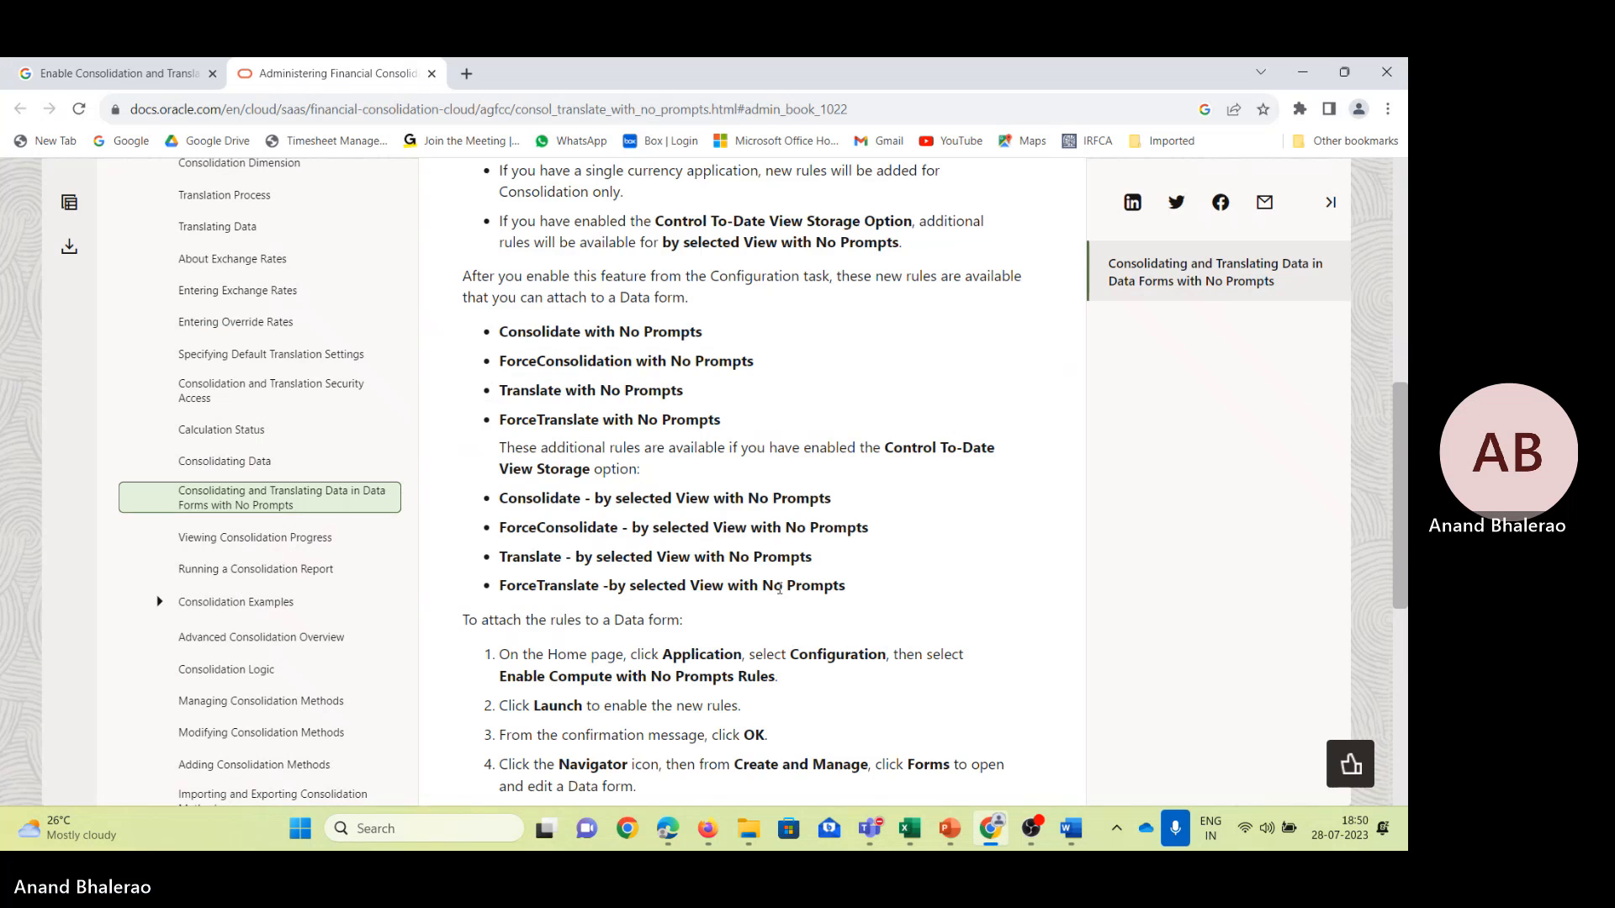
{"action": "scroll", "coordinate": [813, 624], "scroll_direction": "down", "scroll_amount": 2}
{"action": "scroll", "coordinate": [813, 624], "scroll_direction": "down", "scroll_amount": 1}
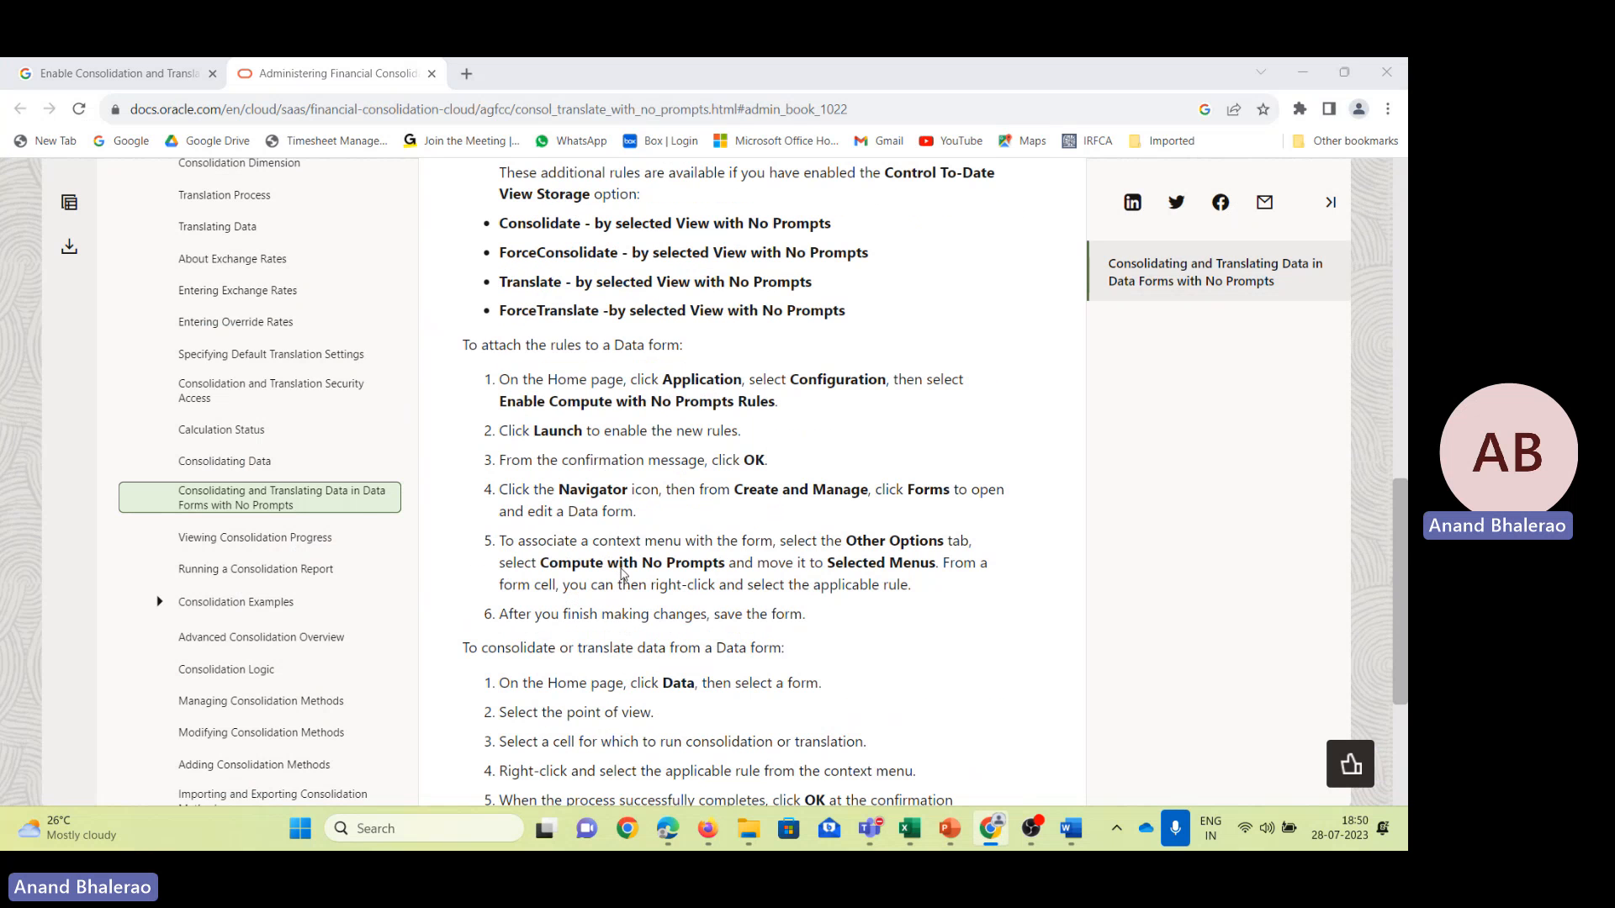
{"action": "key", "text": "alt+Tab"}
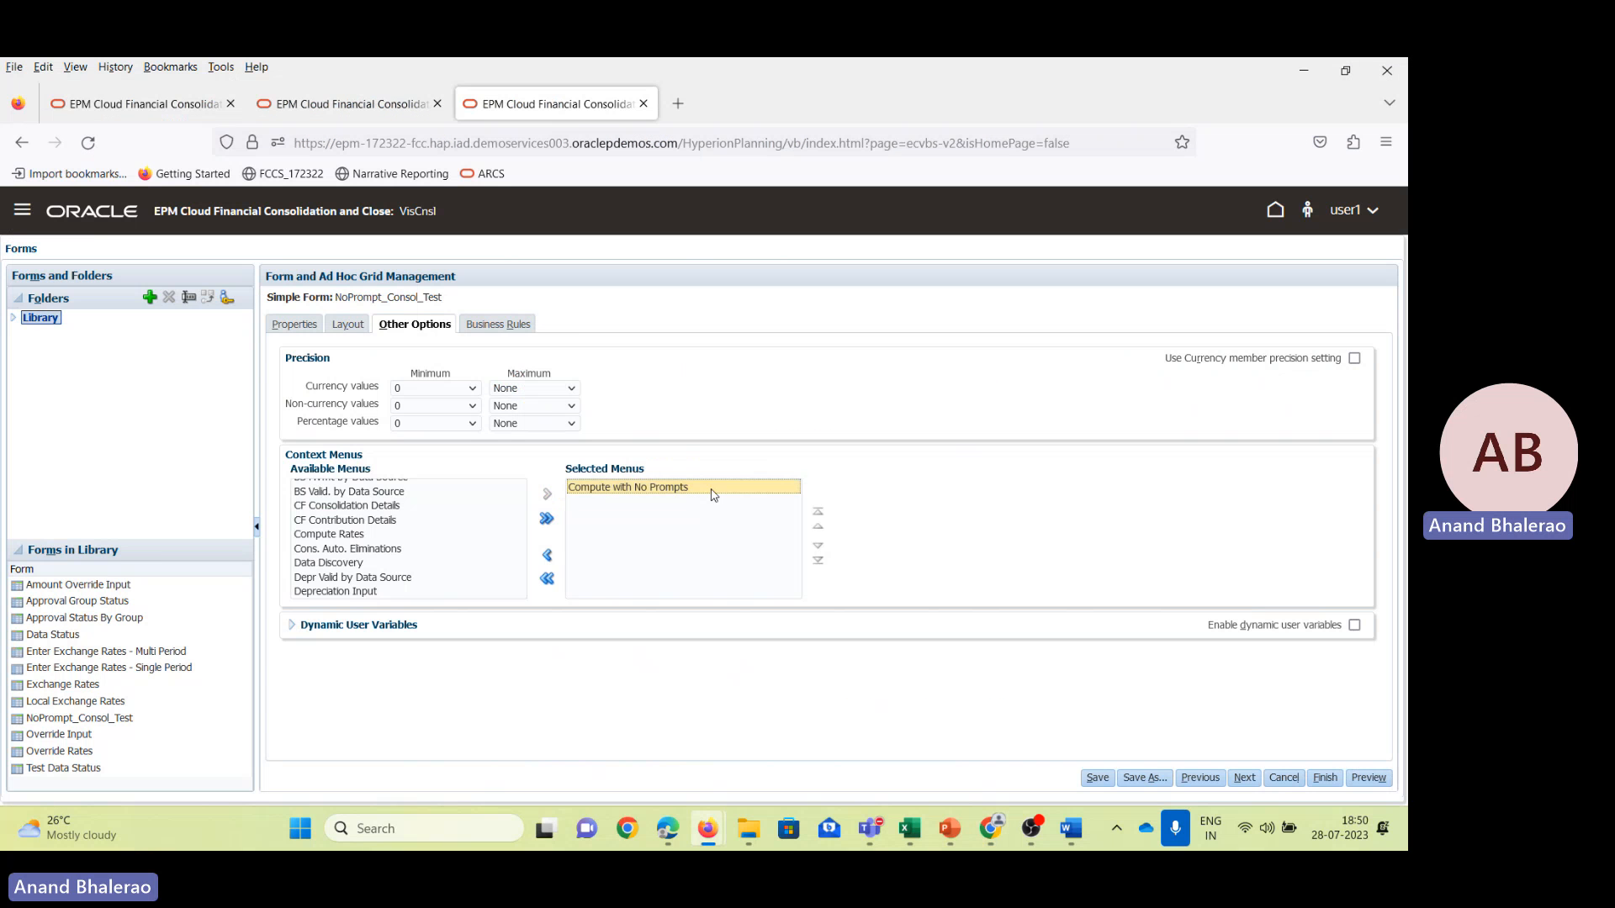
{"action": "left_click", "coordinate": [1102, 777]}
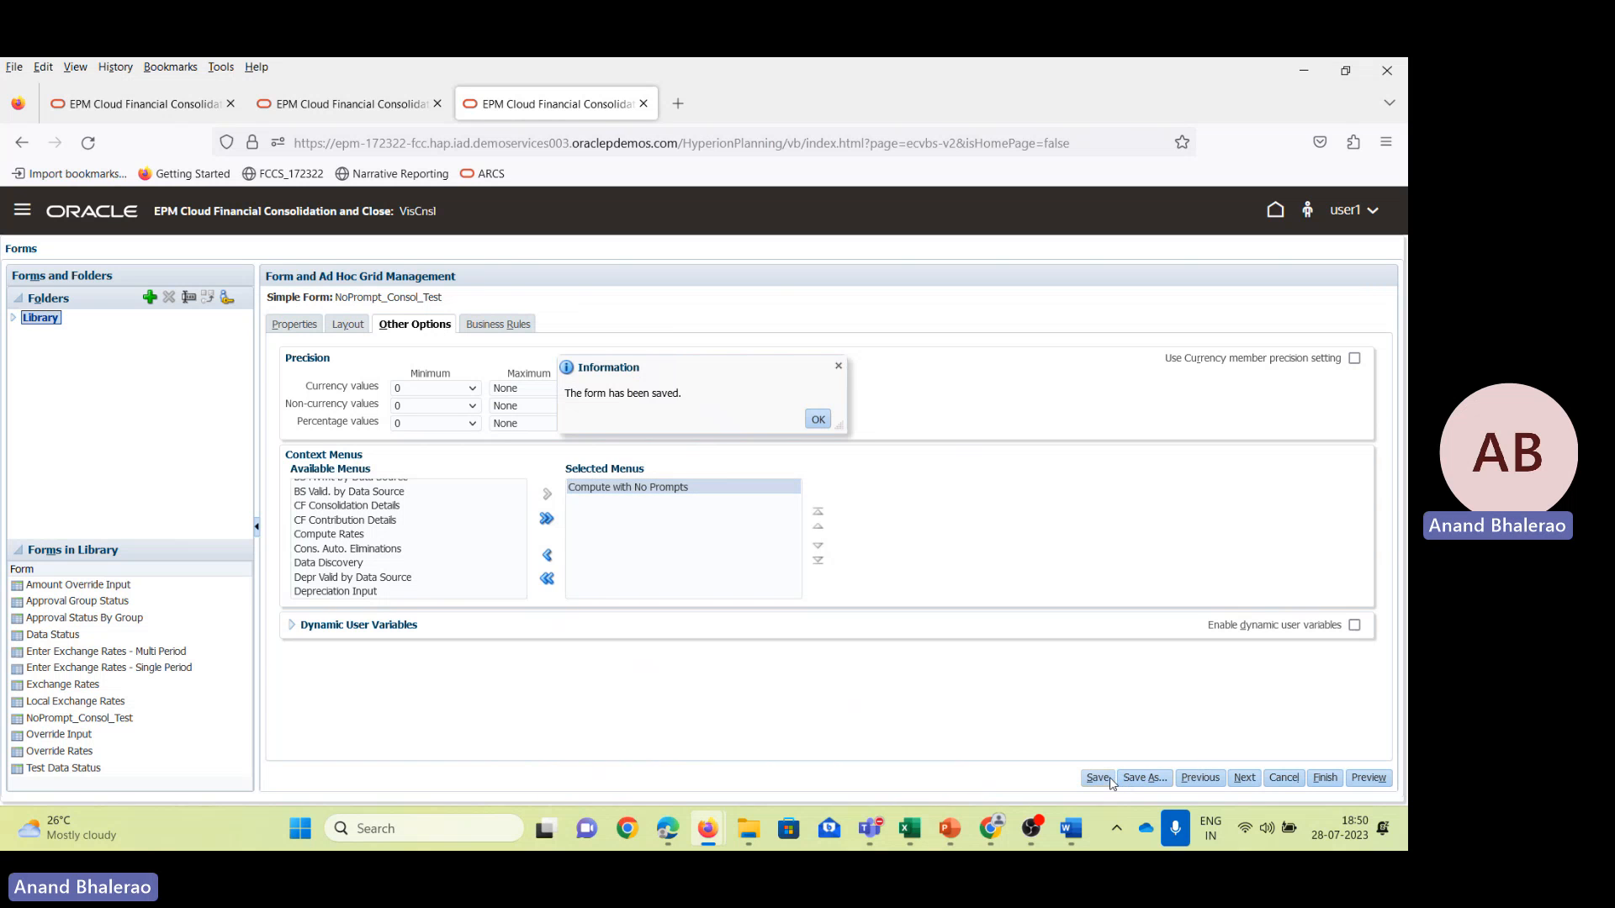
{"action": "left_click", "coordinate": [815, 421]}
Review the form's layout and selected context menu, and finish editing NoPrompt_Consol_Test.
{"action": "left_click", "coordinate": [345, 326]}
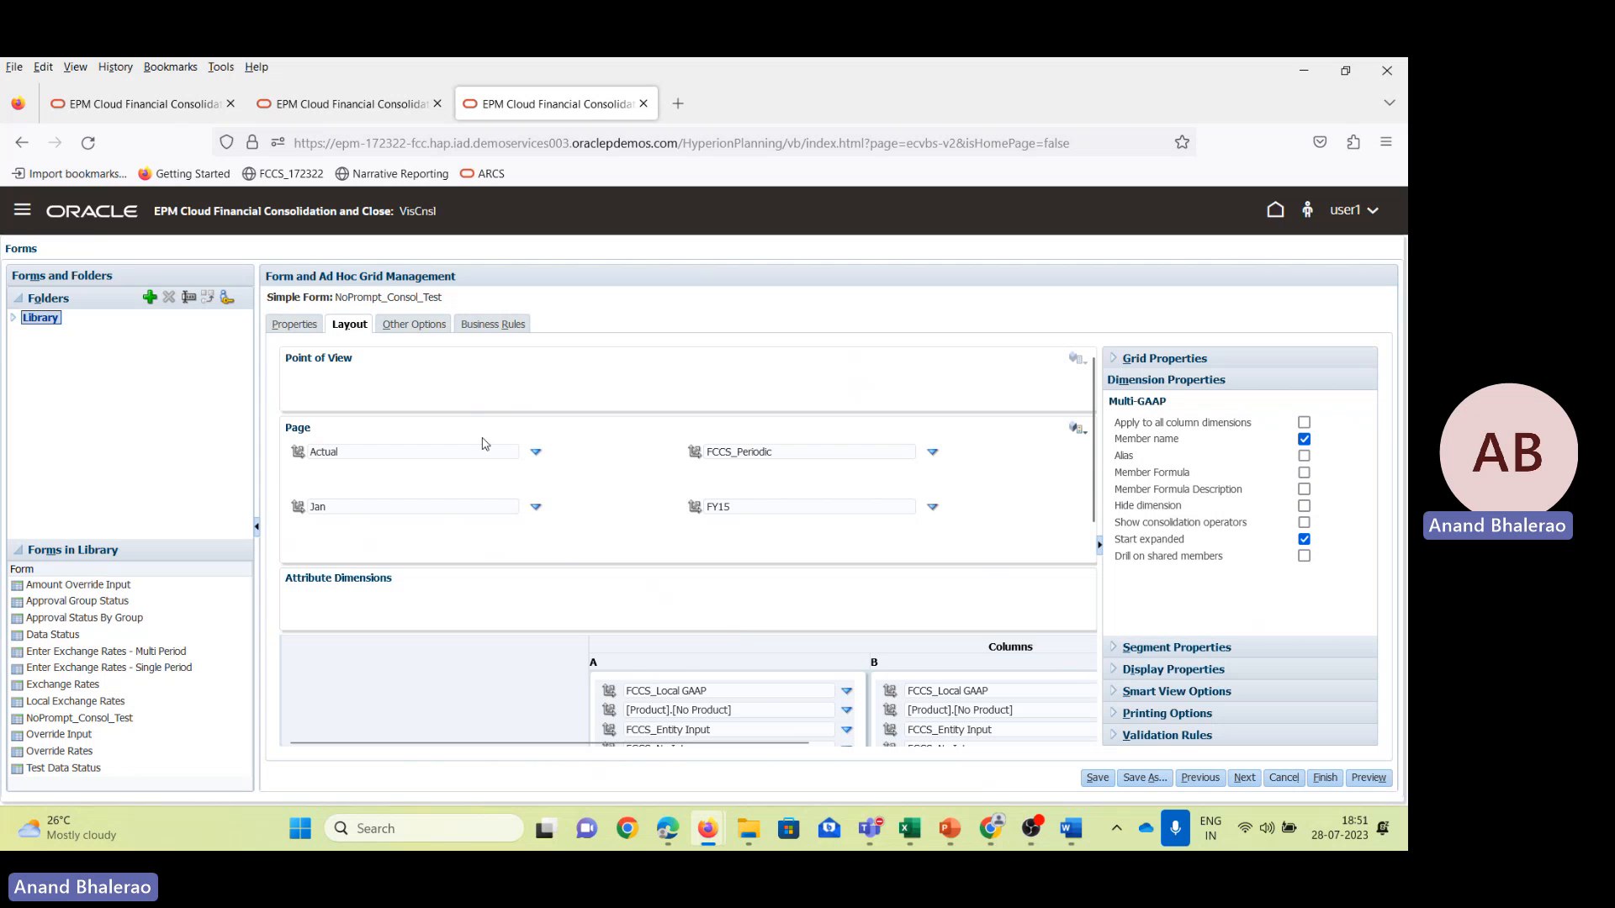
{"action": "left_click", "coordinate": [414, 328]}
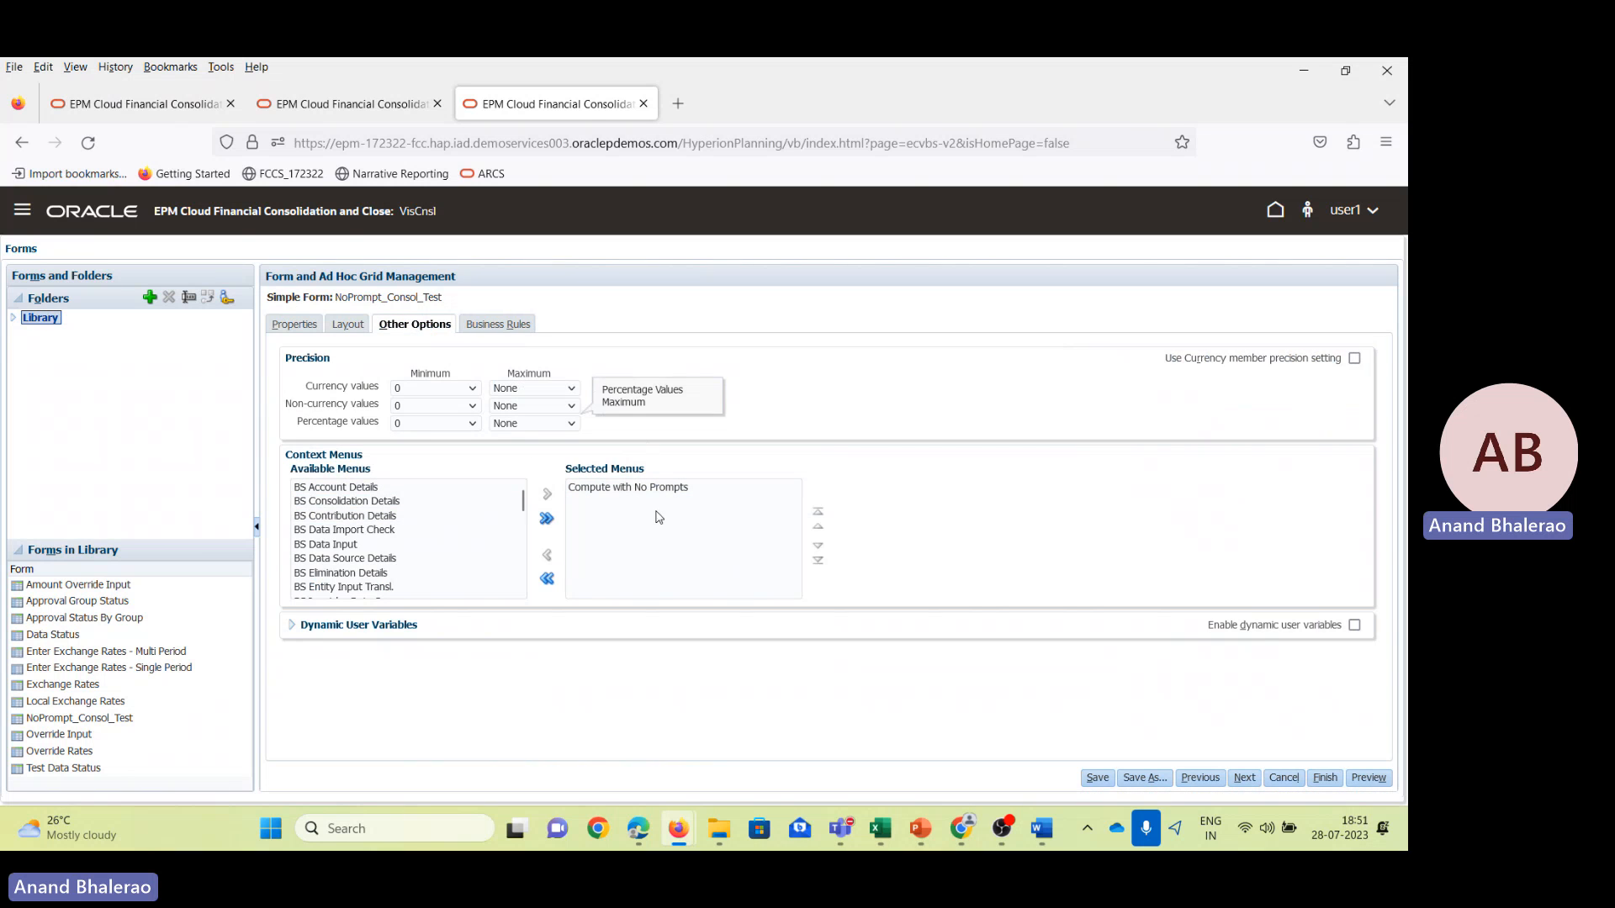
{"action": "left_click", "coordinate": [708, 490]}
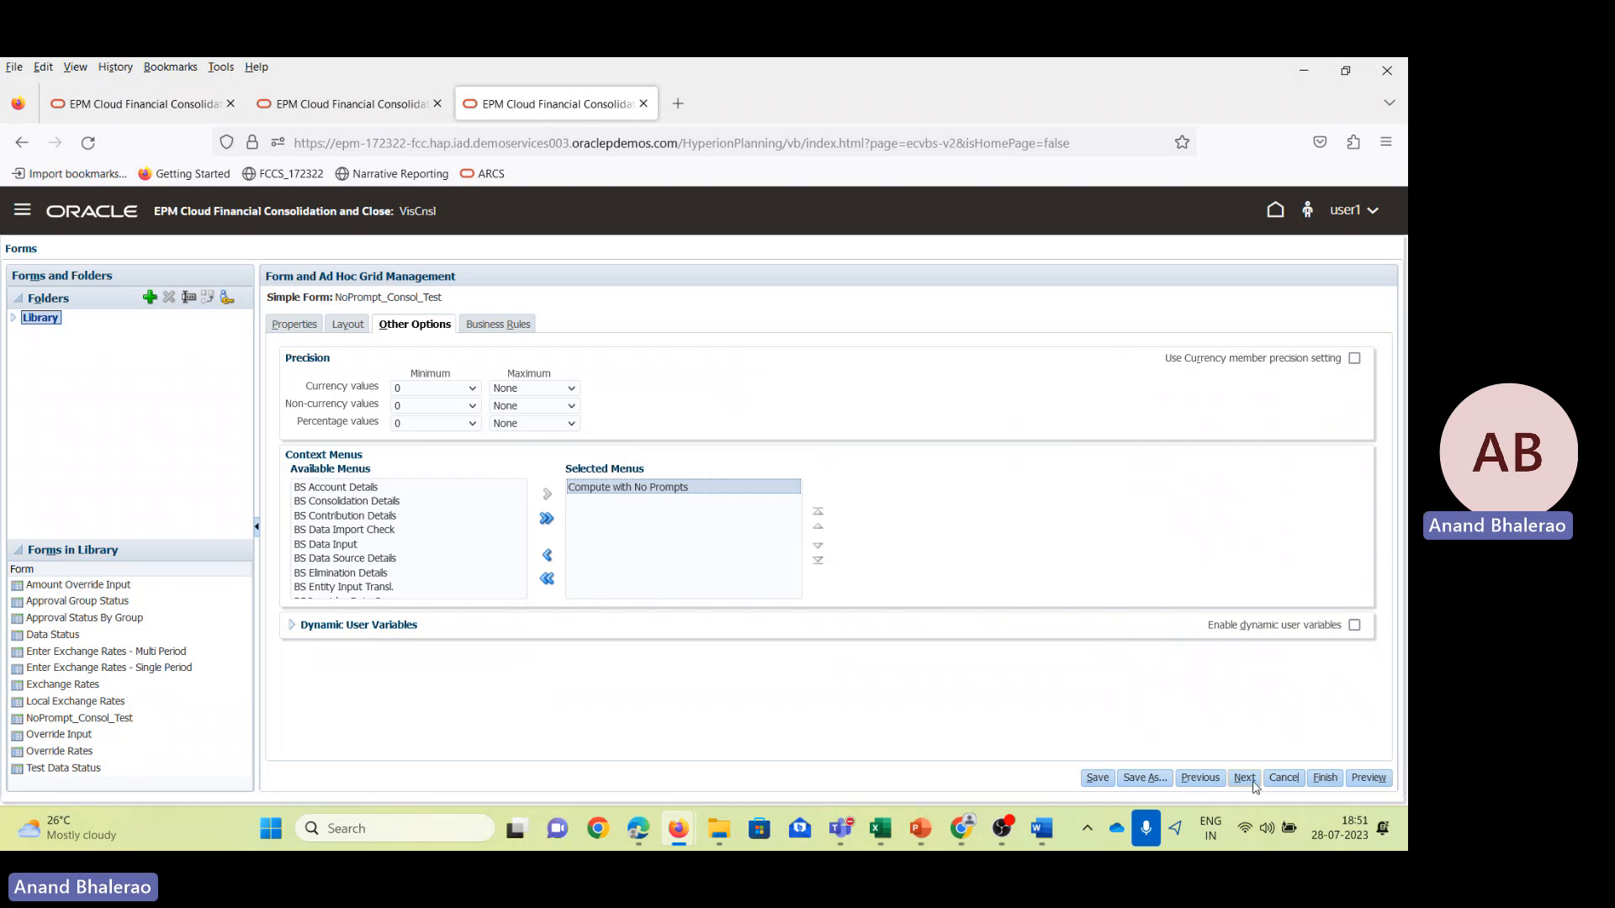
{"action": "left_click", "coordinate": [1325, 779]}
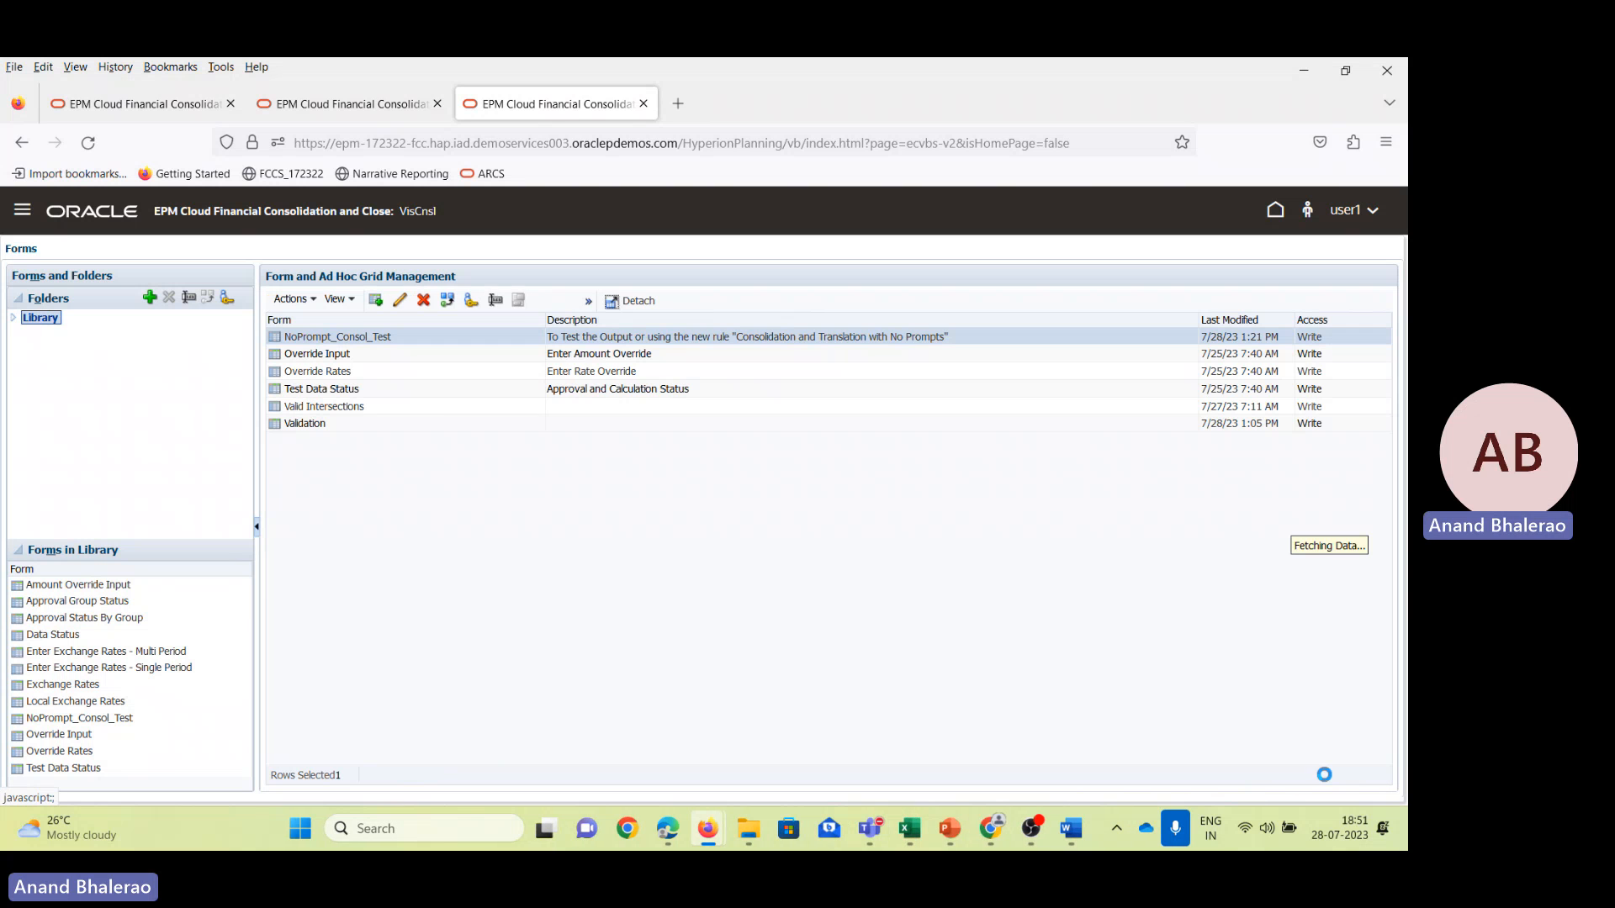
Open the NoPrompt_Consol_Test form from the data entry library and widen its North101 and North102 grid columns.
{"action": "left_click", "coordinate": [27, 219]}
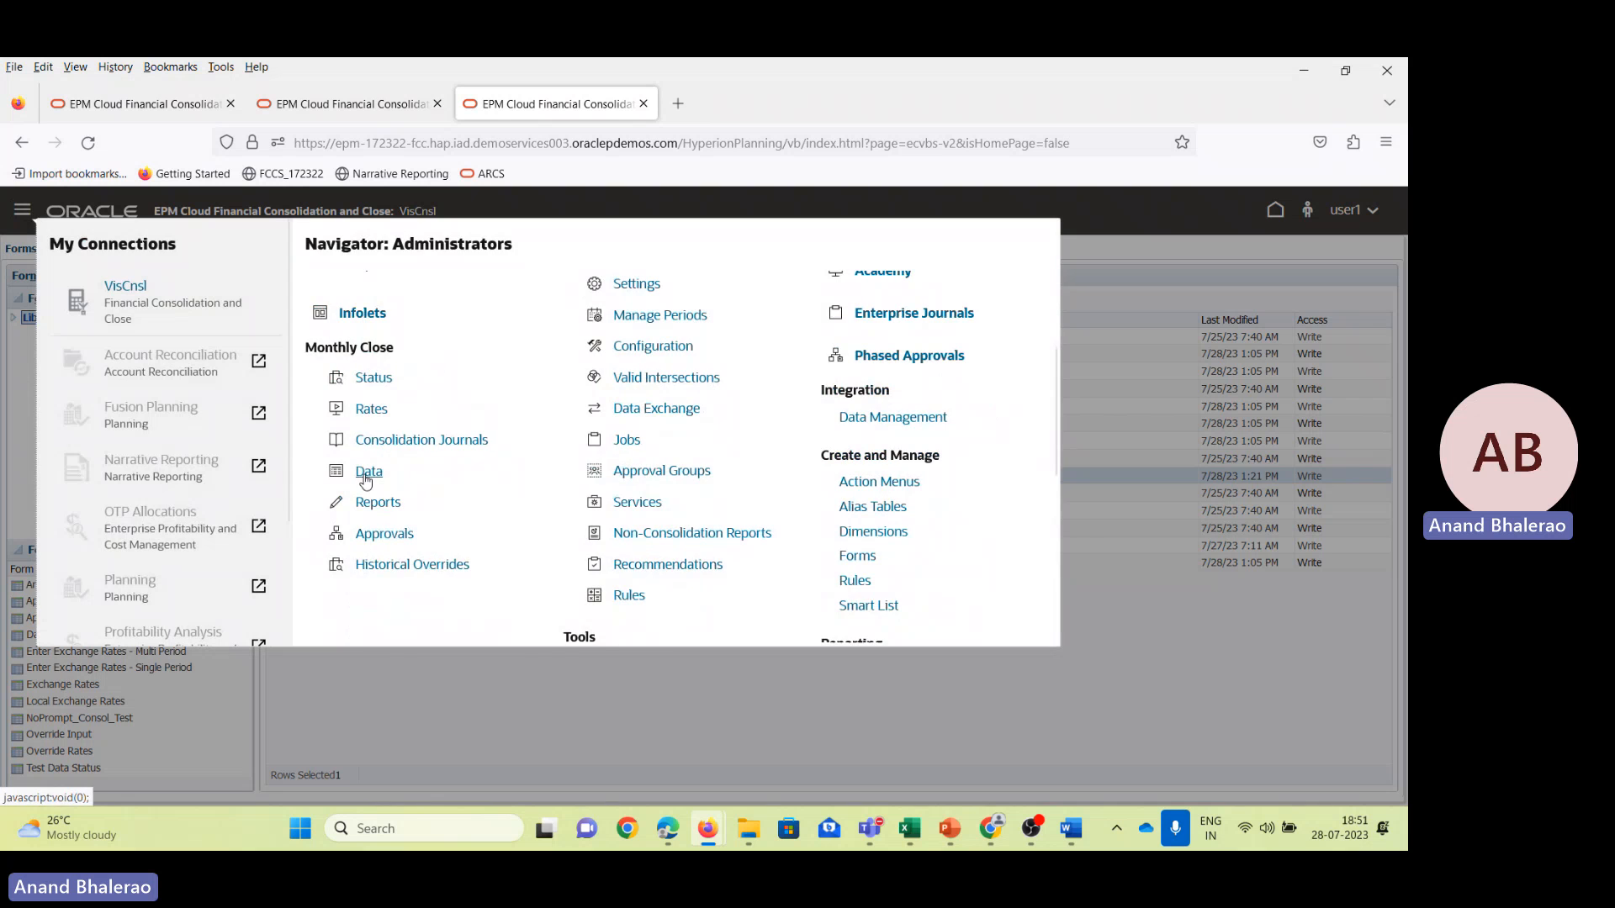
{"action": "left_click", "coordinate": [367, 472]}
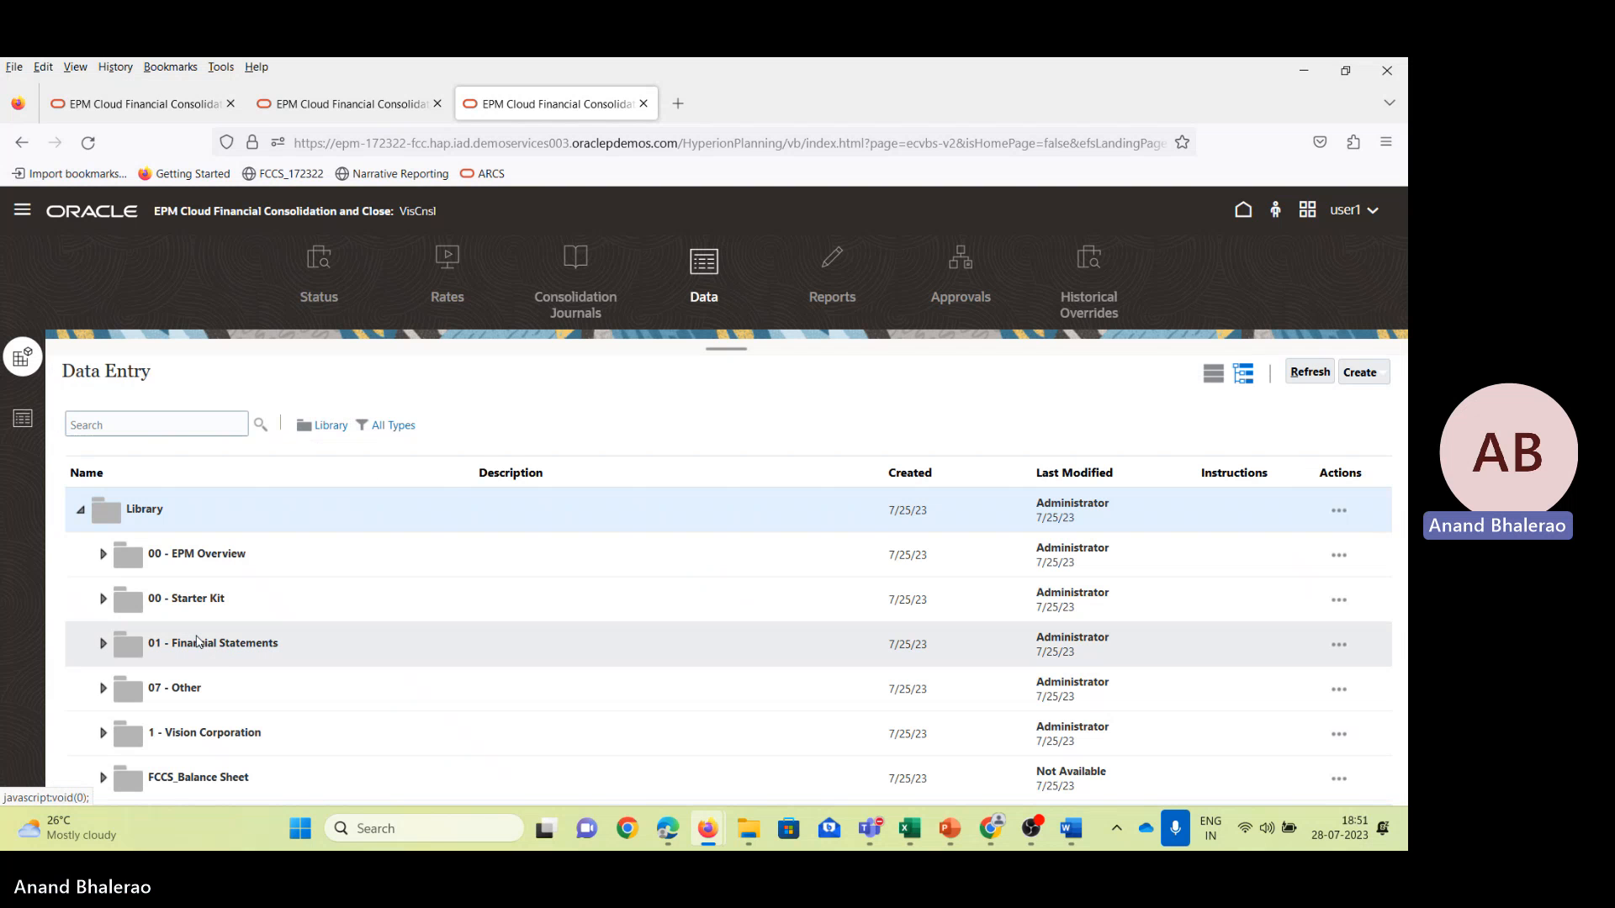
{"action": "left_click", "coordinate": [212, 643]}
{"action": "scroll", "coordinate": [185, 609], "scroll_direction": "down", "scroll_amount": 2}
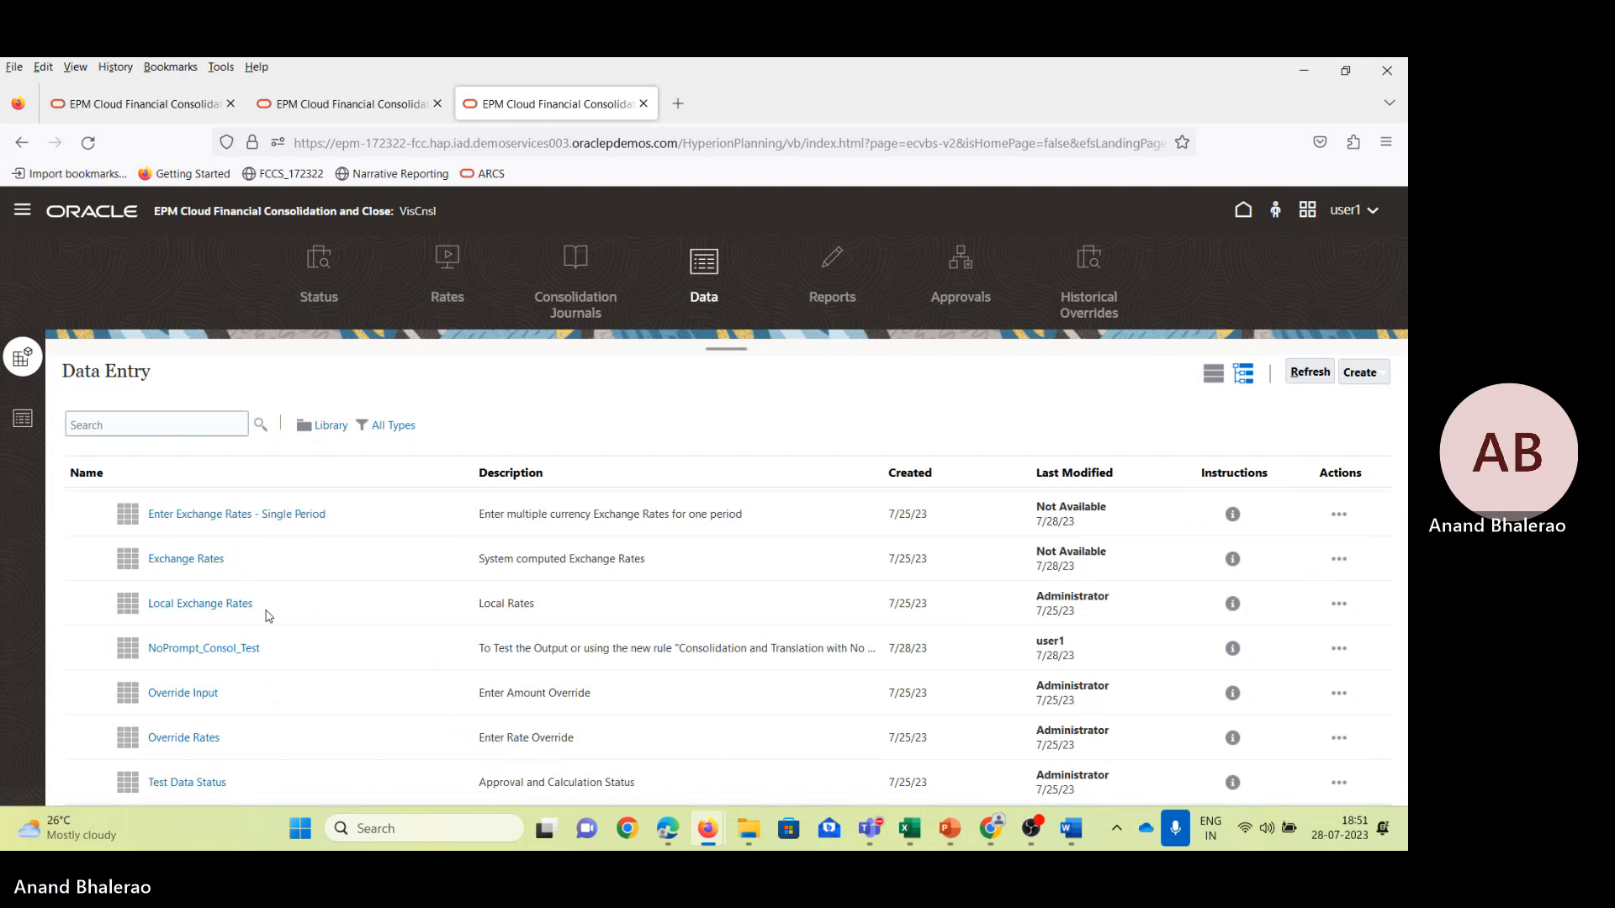
{"action": "left_click", "coordinate": [202, 656]}
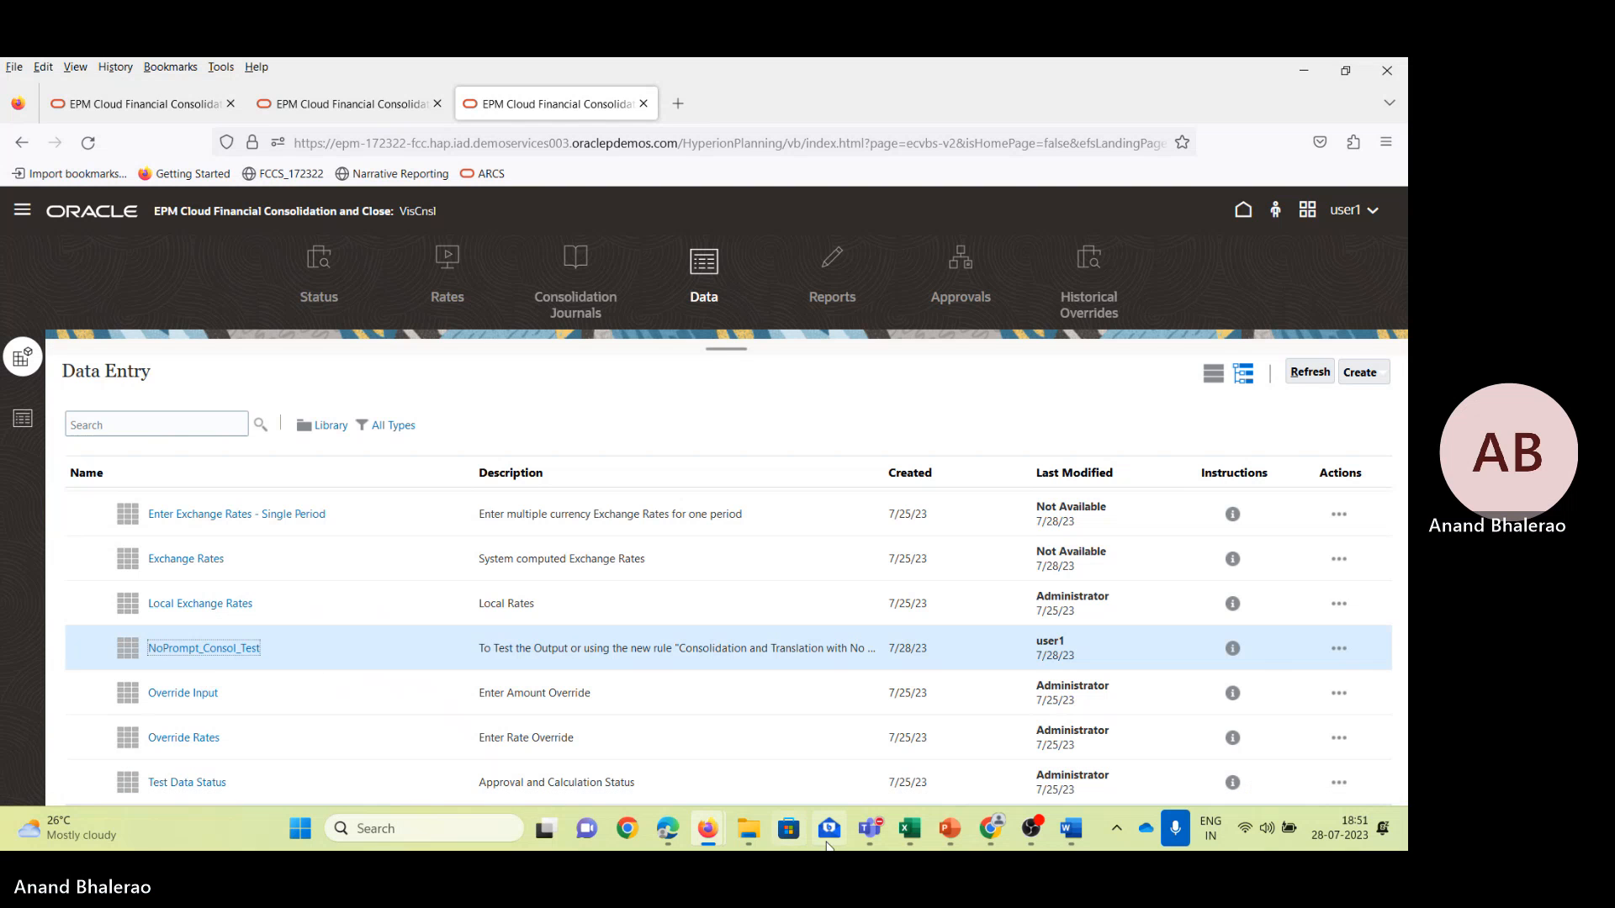
{"action": "mouse_move", "coordinate": [1034, 835]}
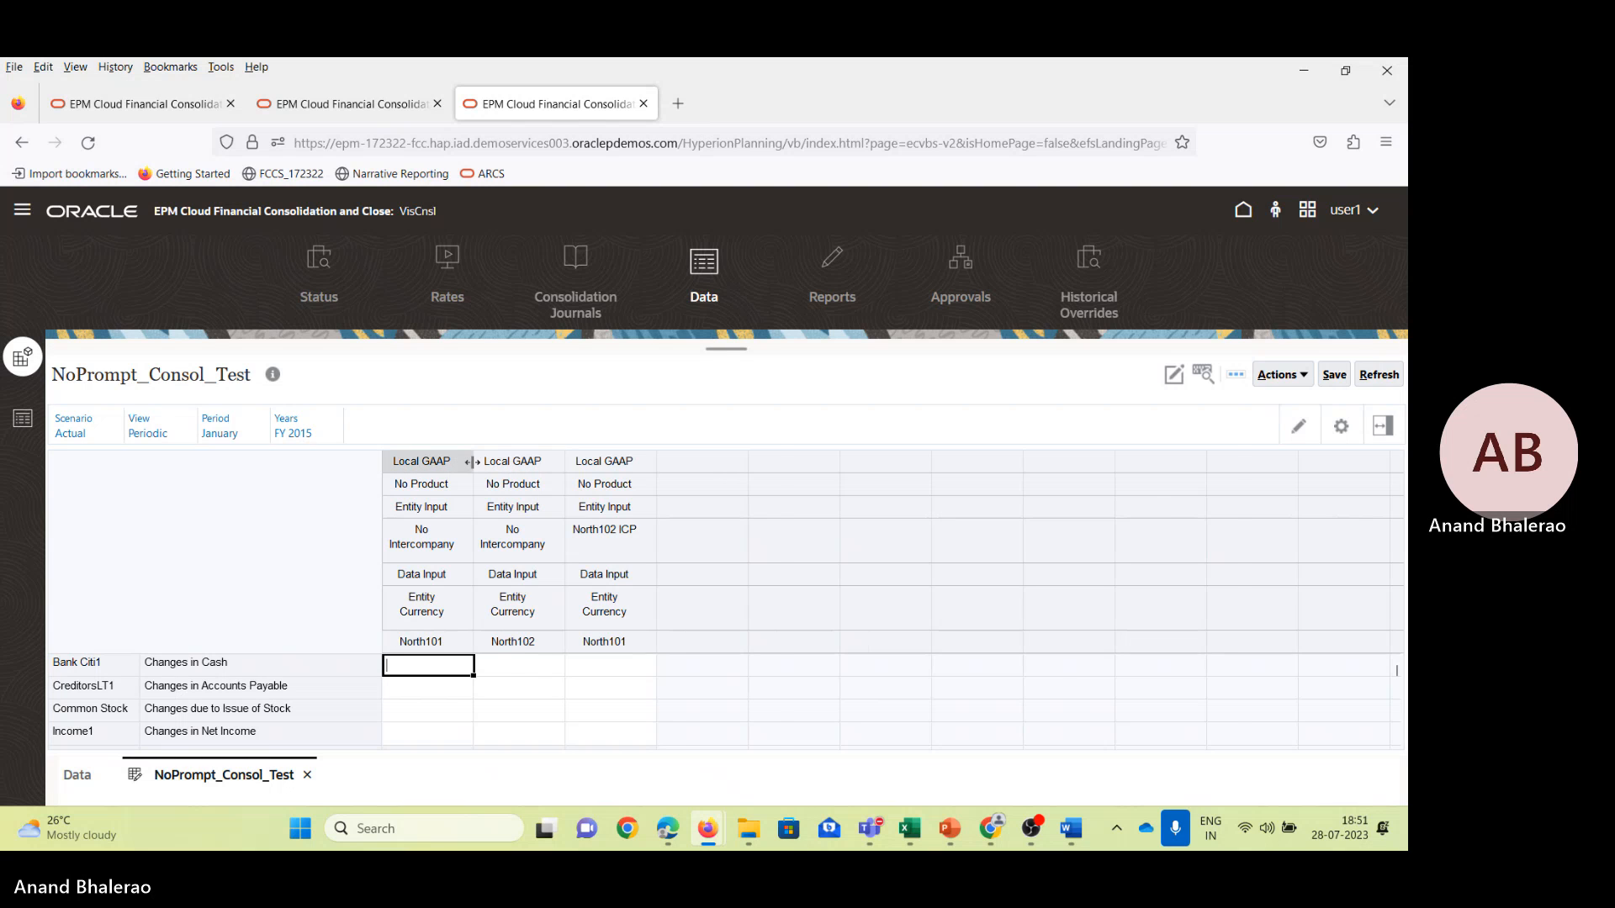
{"action": "left_click_drag", "start_coordinate": [473, 461], "coordinate": [647, 462]}
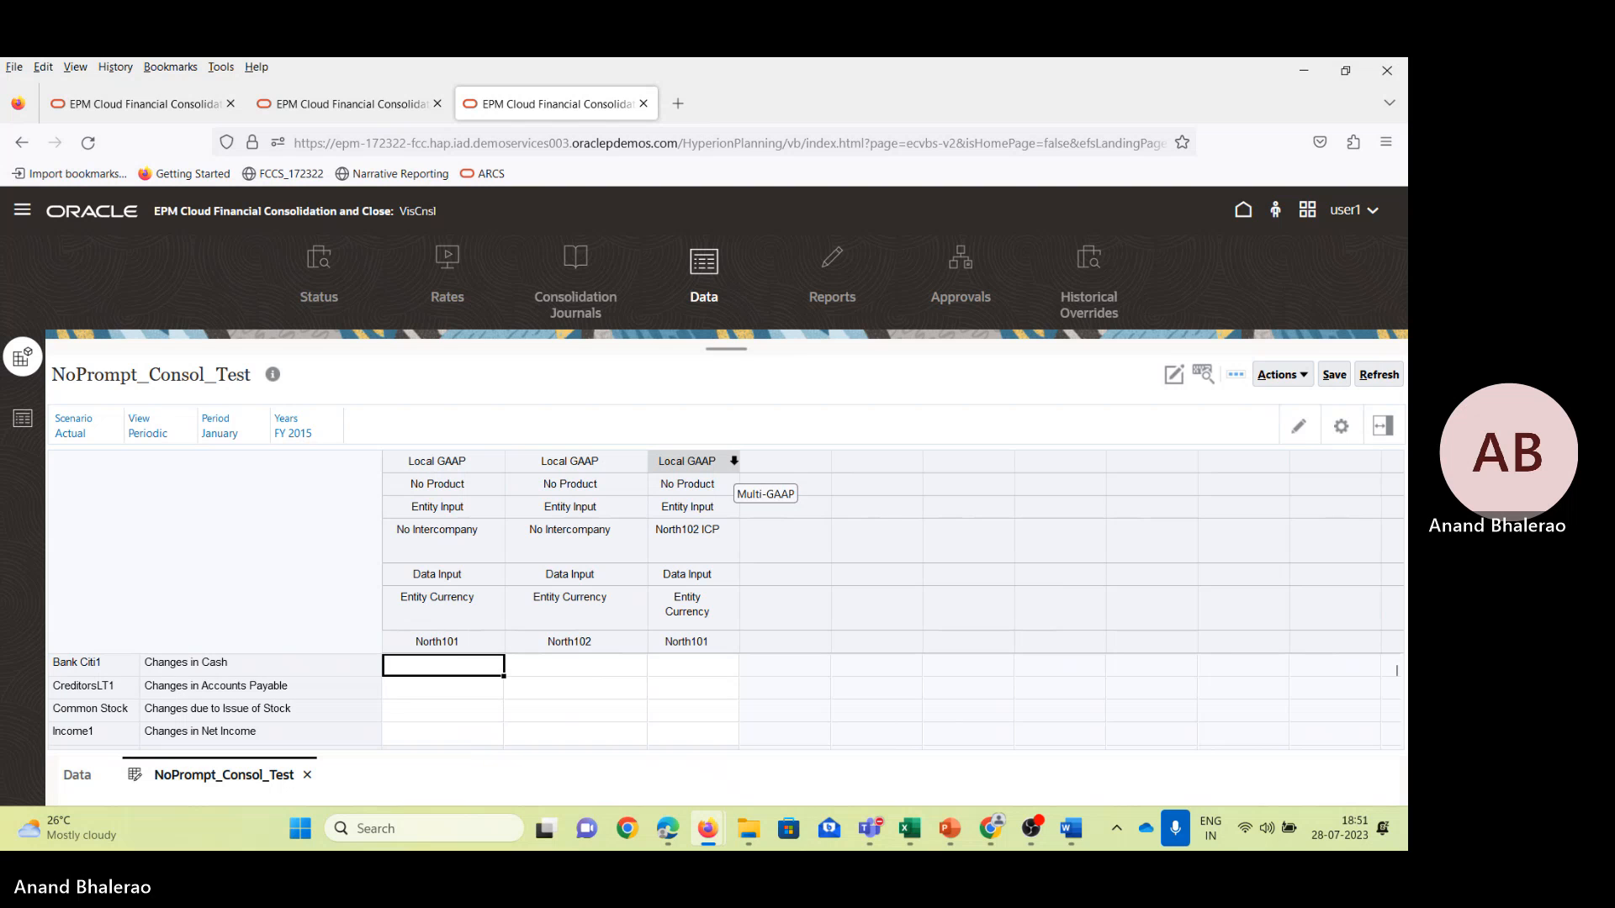
{"action": "left_click_drag", "start_coordinate": [739, 462], "coordinate": [790, 462]}
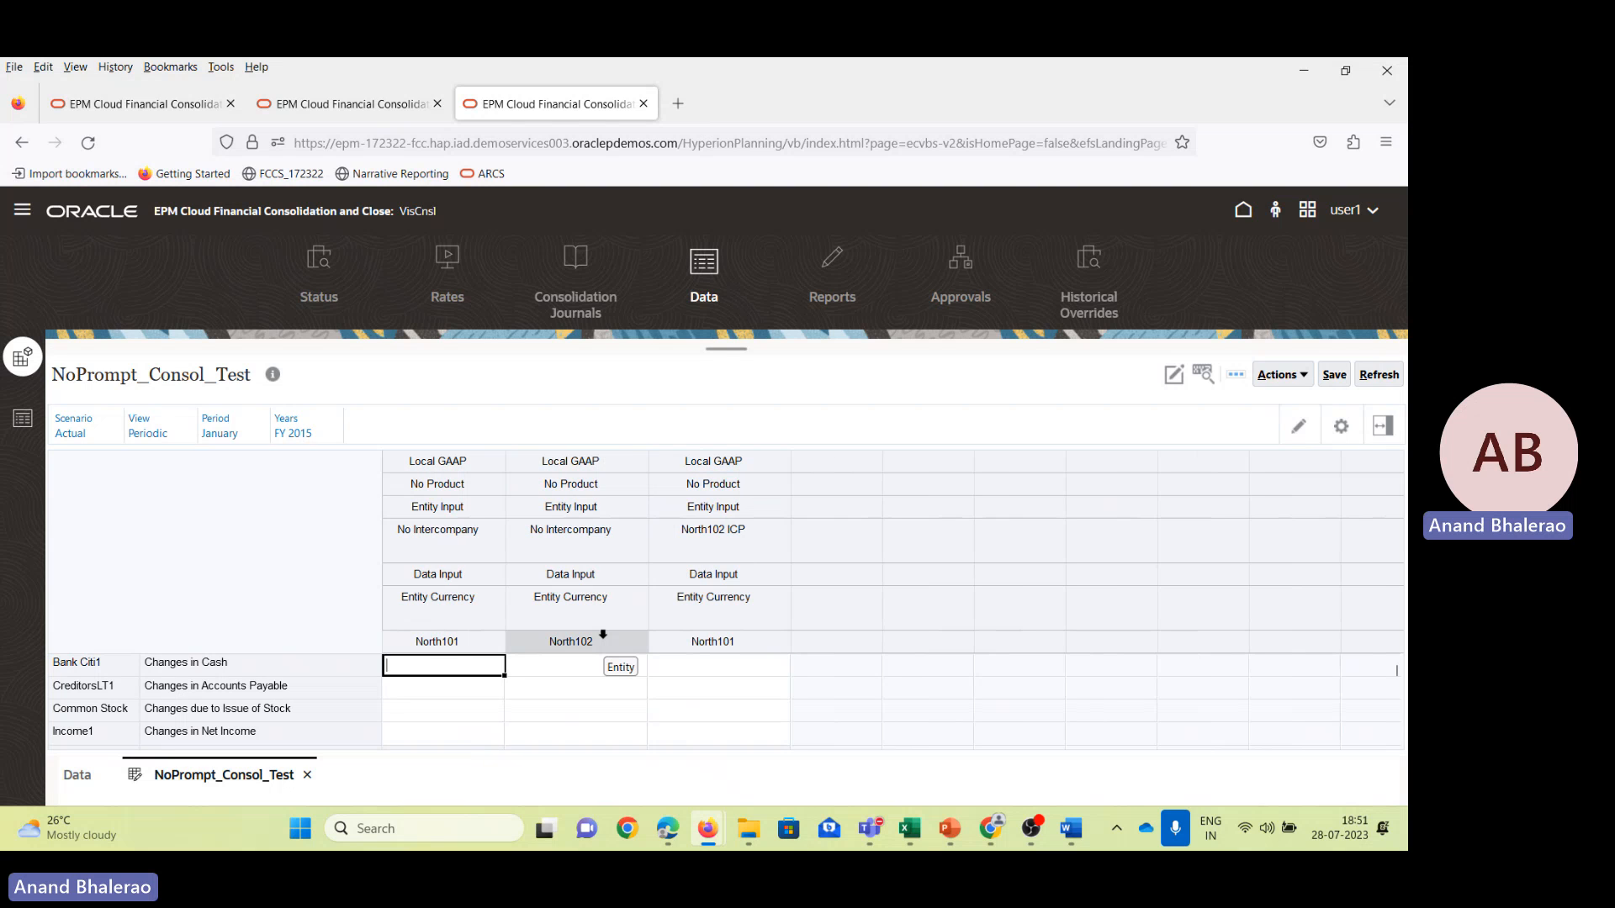
Switch to Excel and bring up the 11670_SV_No Prompt workbook to read the Changes in Cash amount for N_101.
{"action": "key", "text": "alt+Tab"}
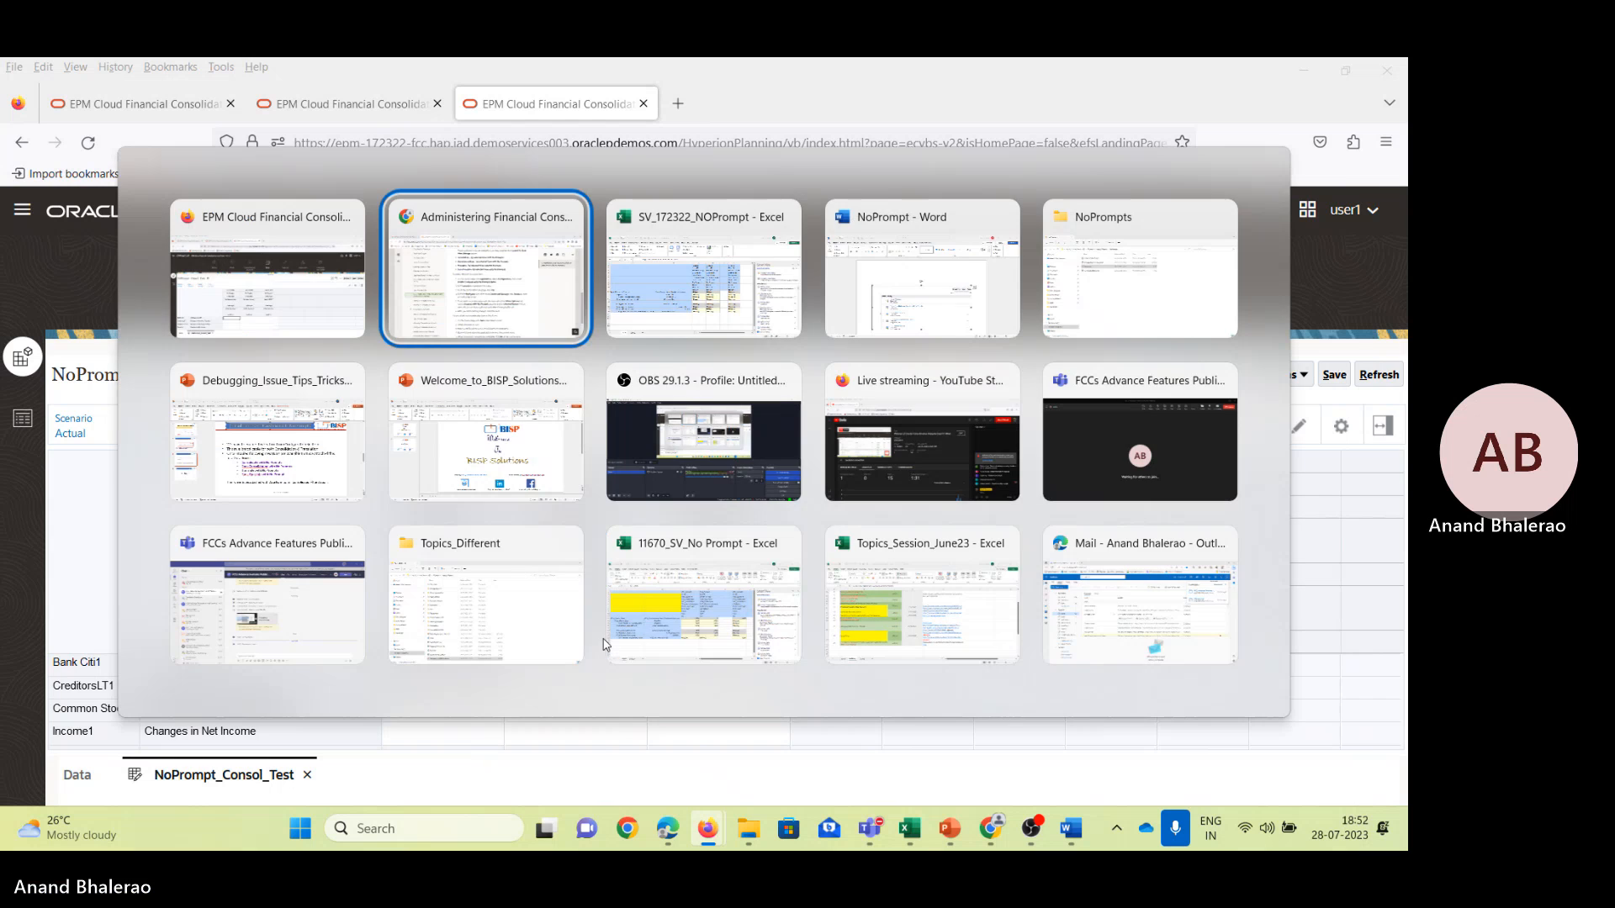
{"action": "key", "text": "alt+Tab"}
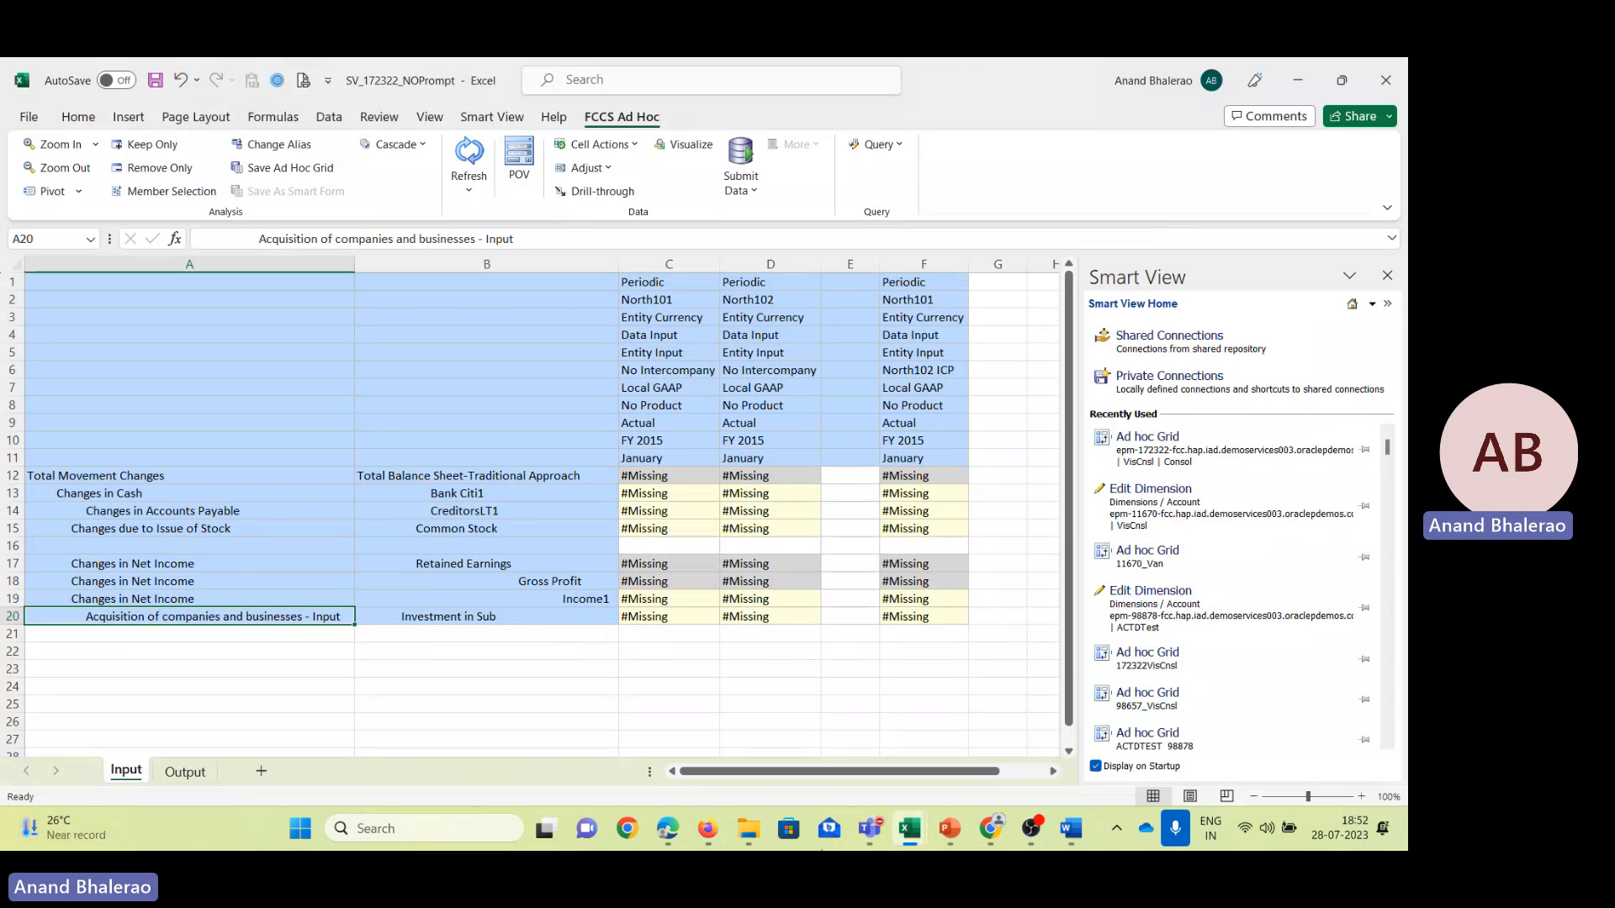
{"action": "mouse_move", "coordinate": [909, 830]}
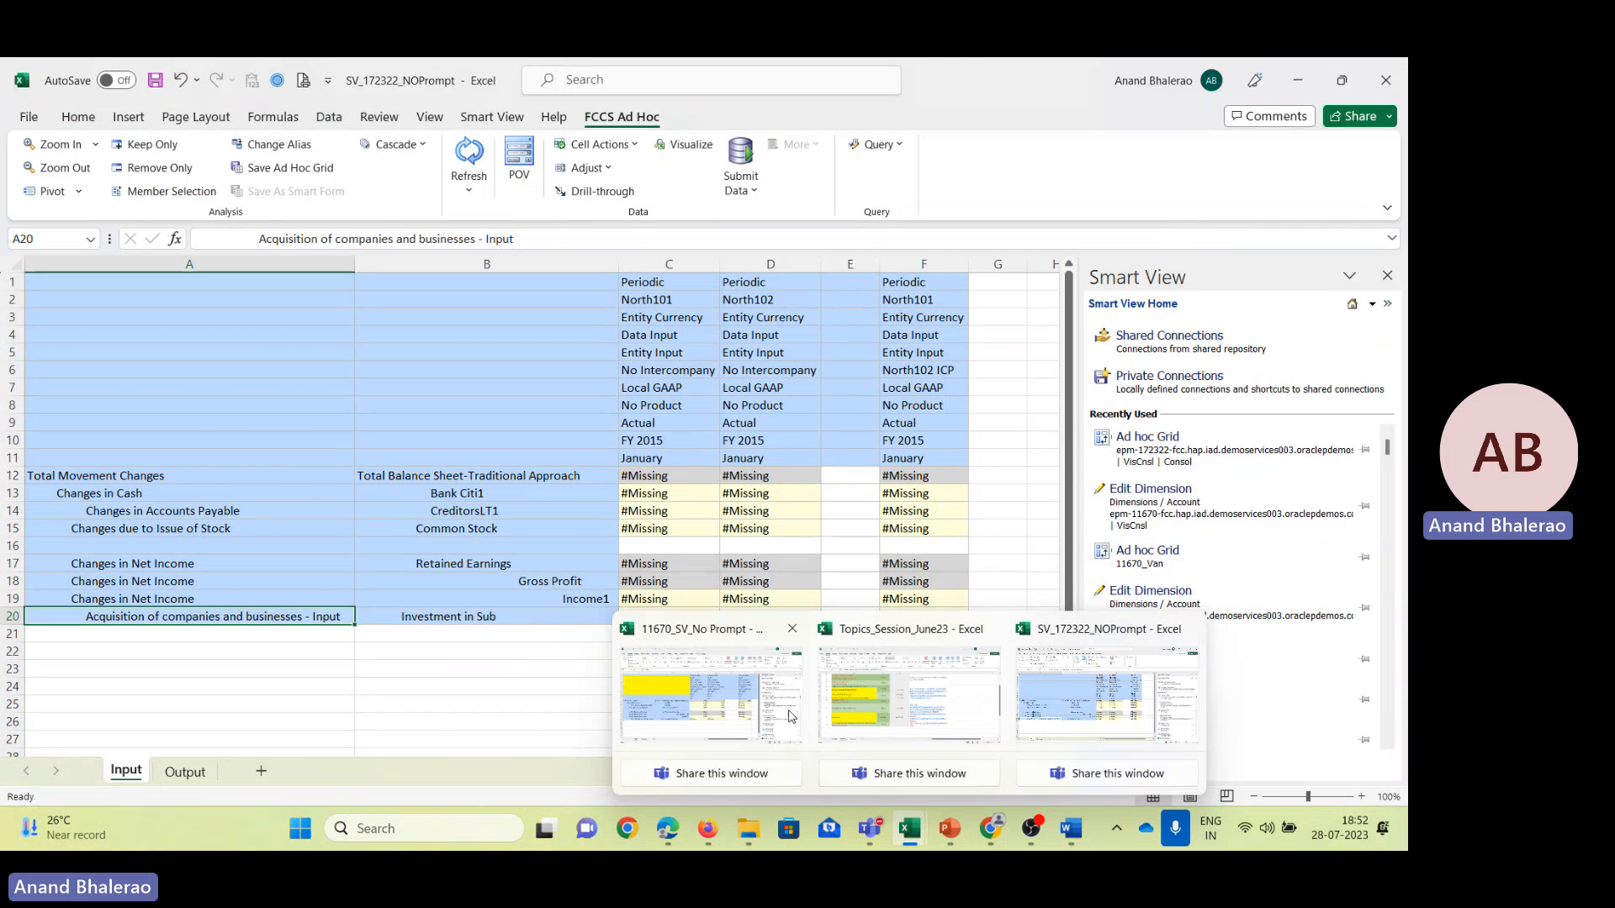
{"action": "left_click", "coordinate": [680, 708]}
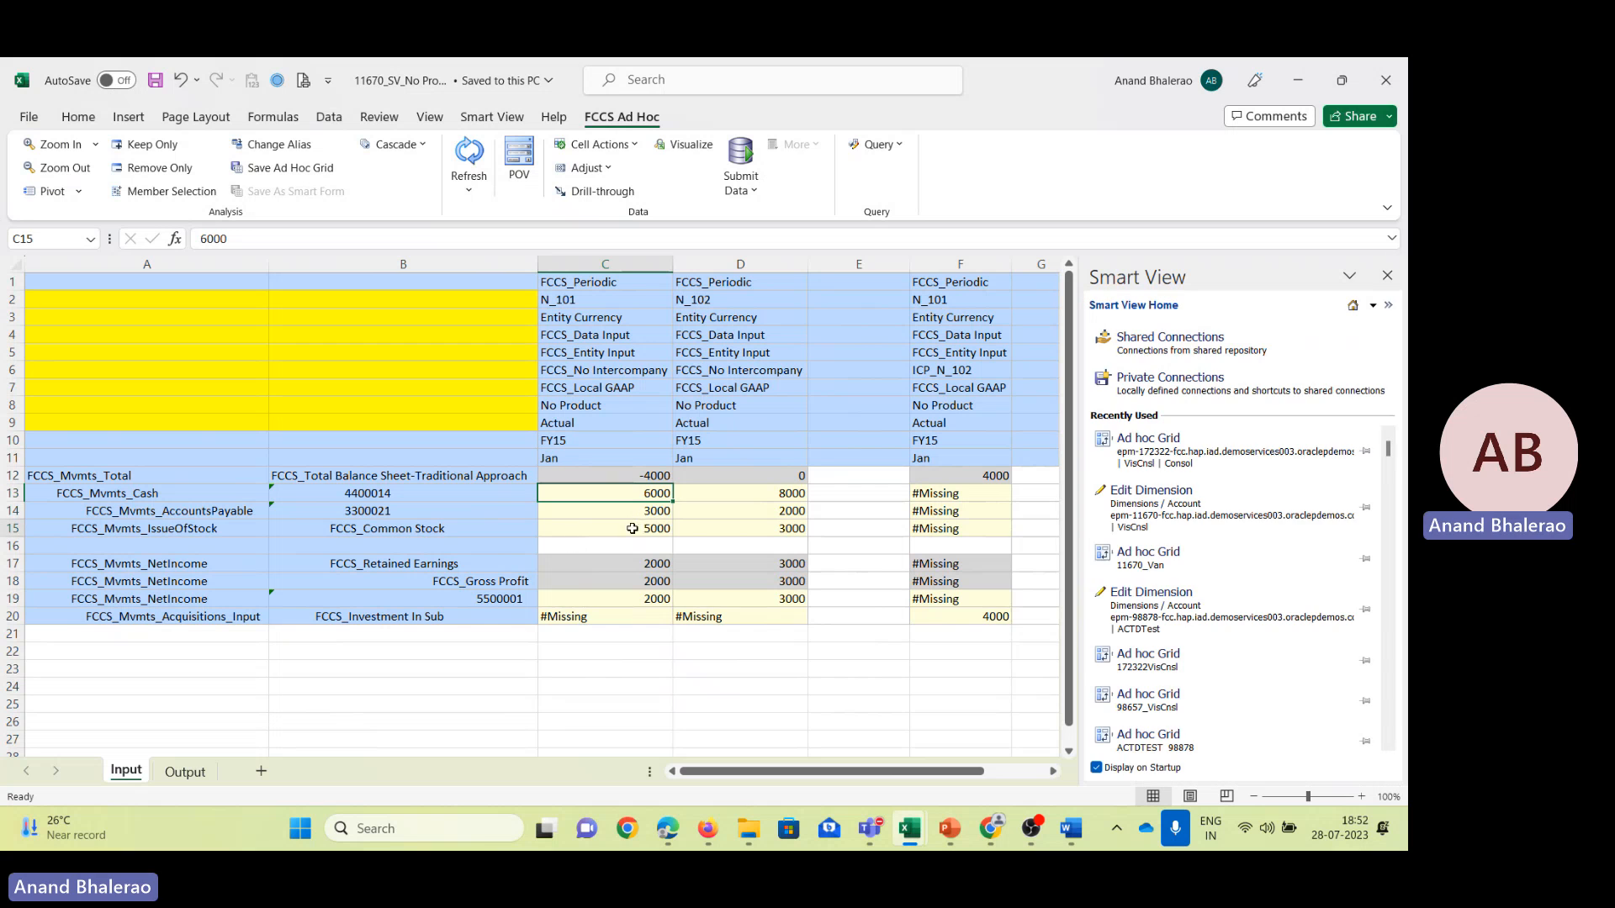
{"action": "left_click", "coordinate": [640, 497]}
Return to the form in Firefox and enter 6000 for Bank Citi1, Changes in Cash, under North101 with No Intercompany.
{"action": "key", "text": "alt+Tab"}
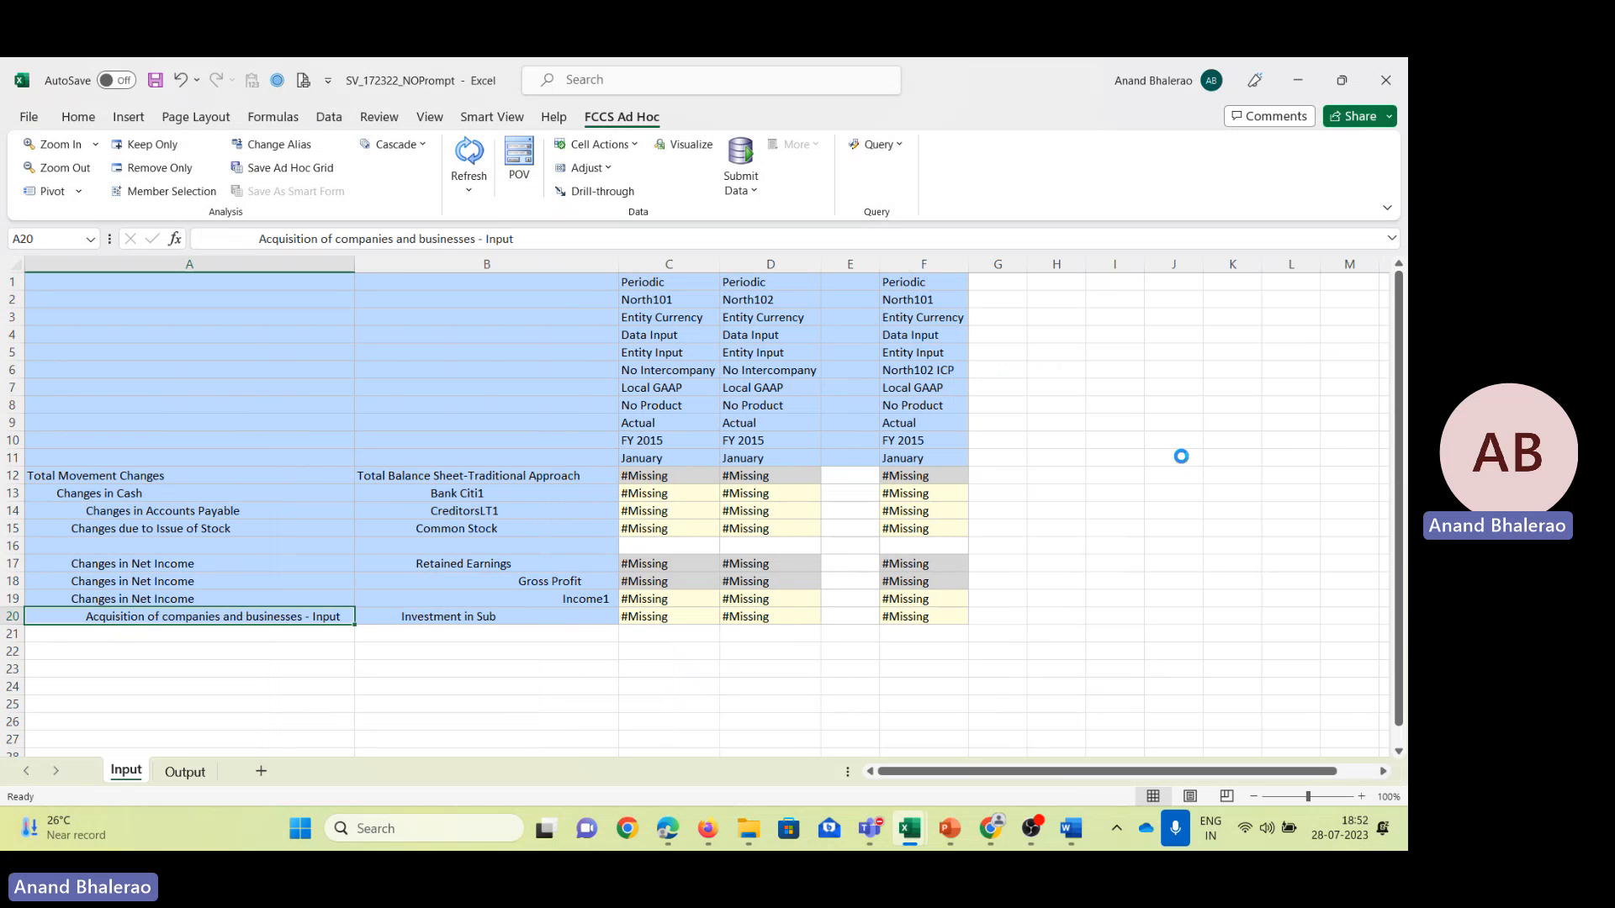
{"action": "key", "text": "alt+Tab"}
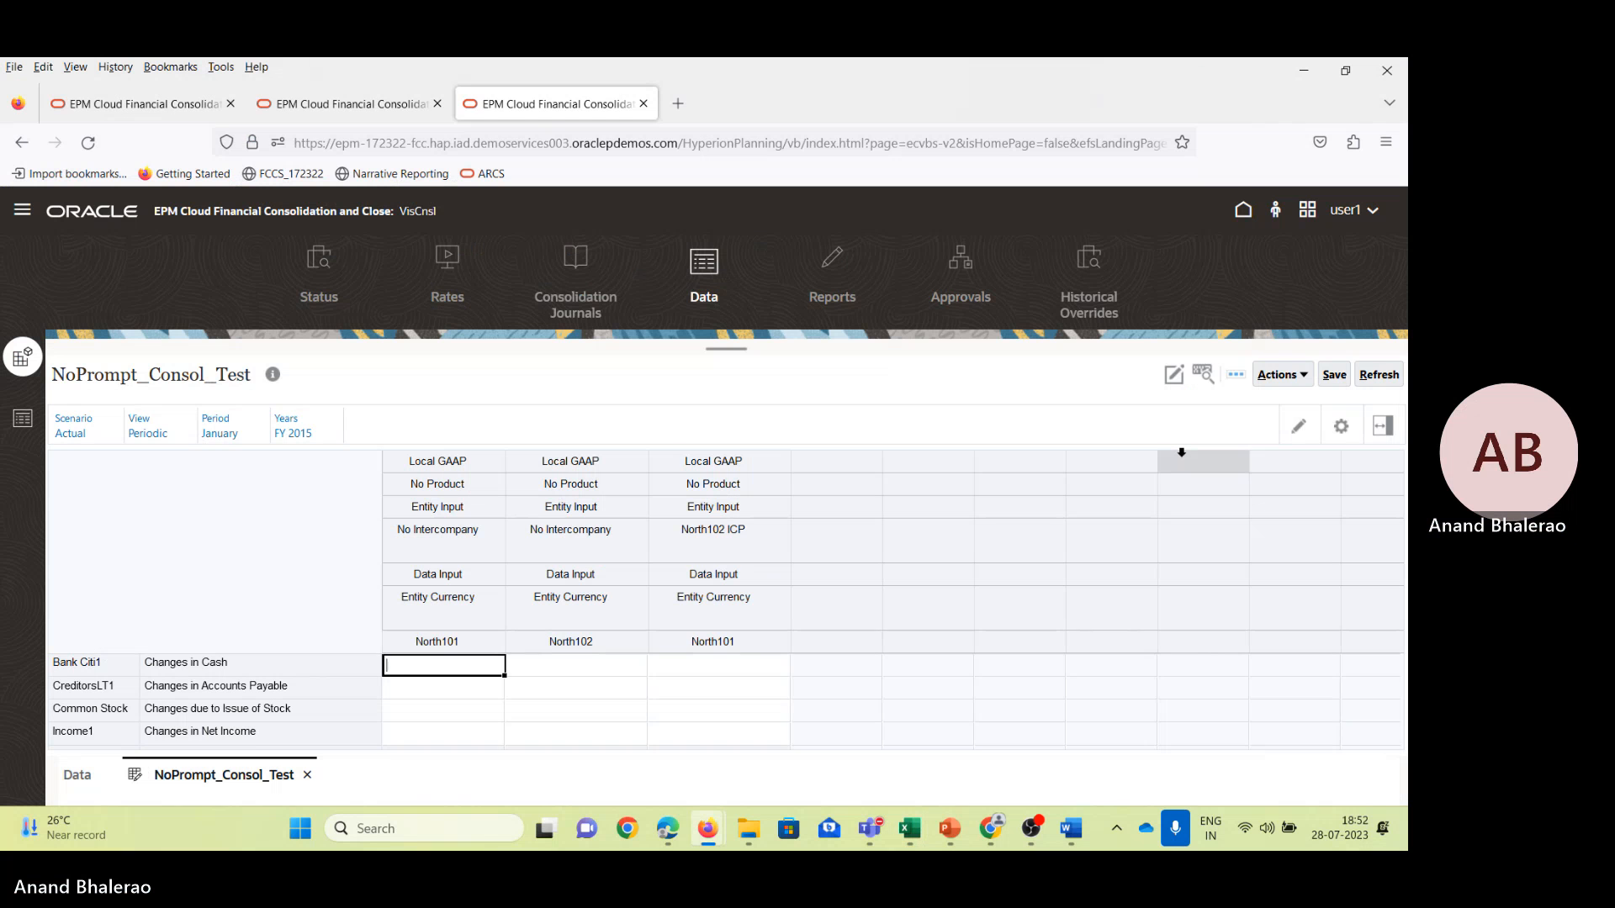
{"action": "type", "text": "6000"}
{"action": "key", "text": "Return"}
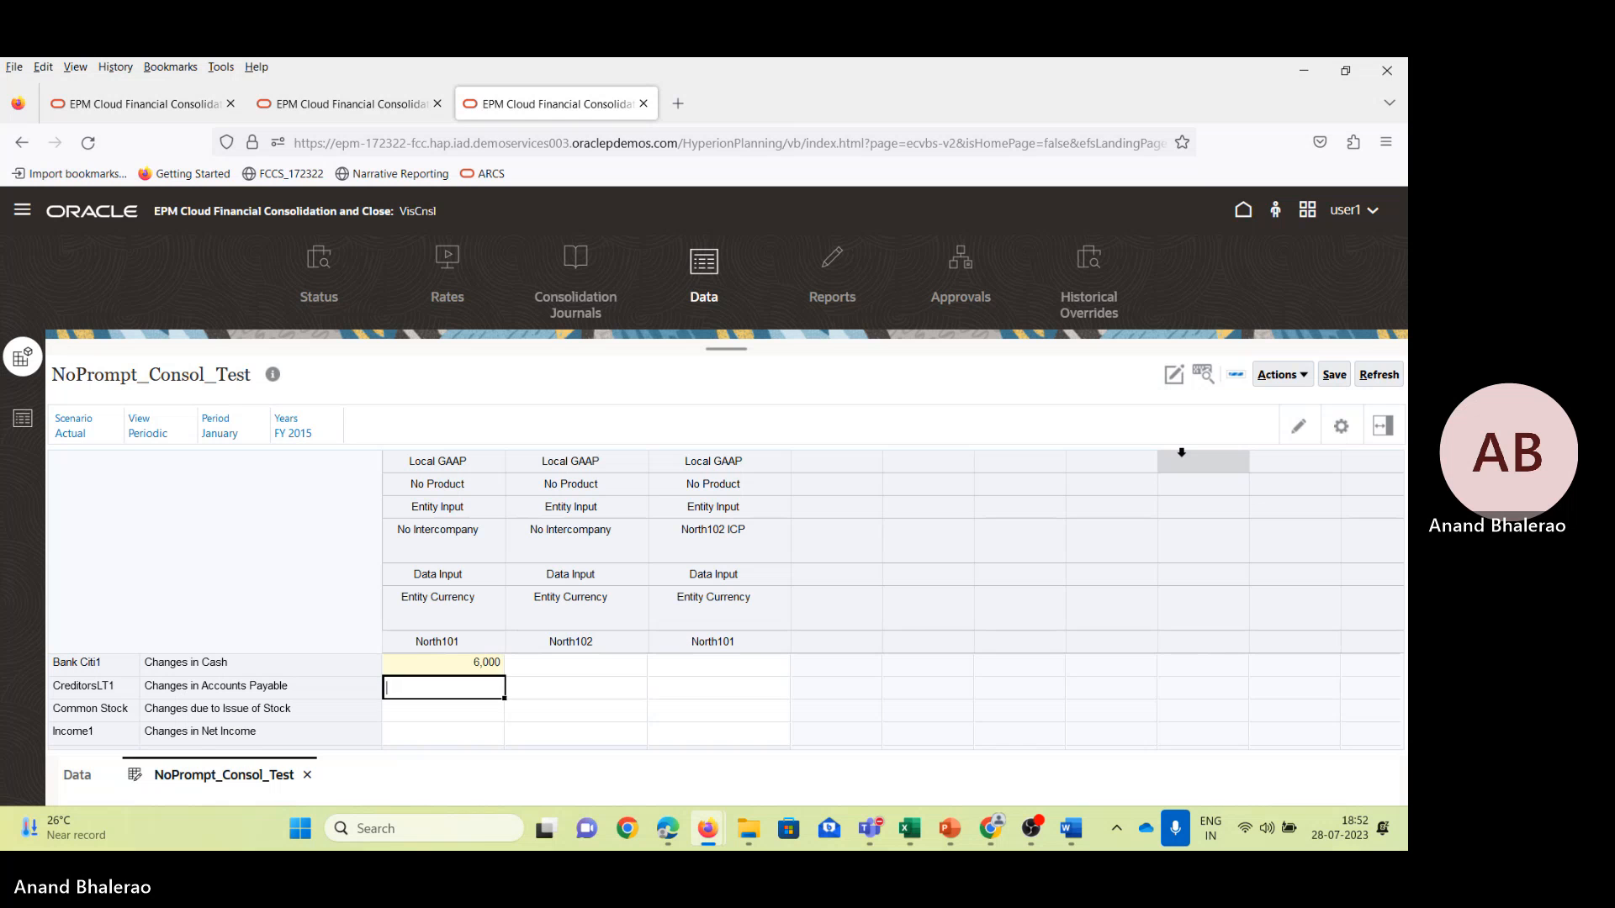
Check the 11670_SV_No Prompt workbook in Excel, then enter 3000 for CreditorsLT1 under North101 with No Intercompany in the form.
{"action": "key", "text": "alt+Tab"}
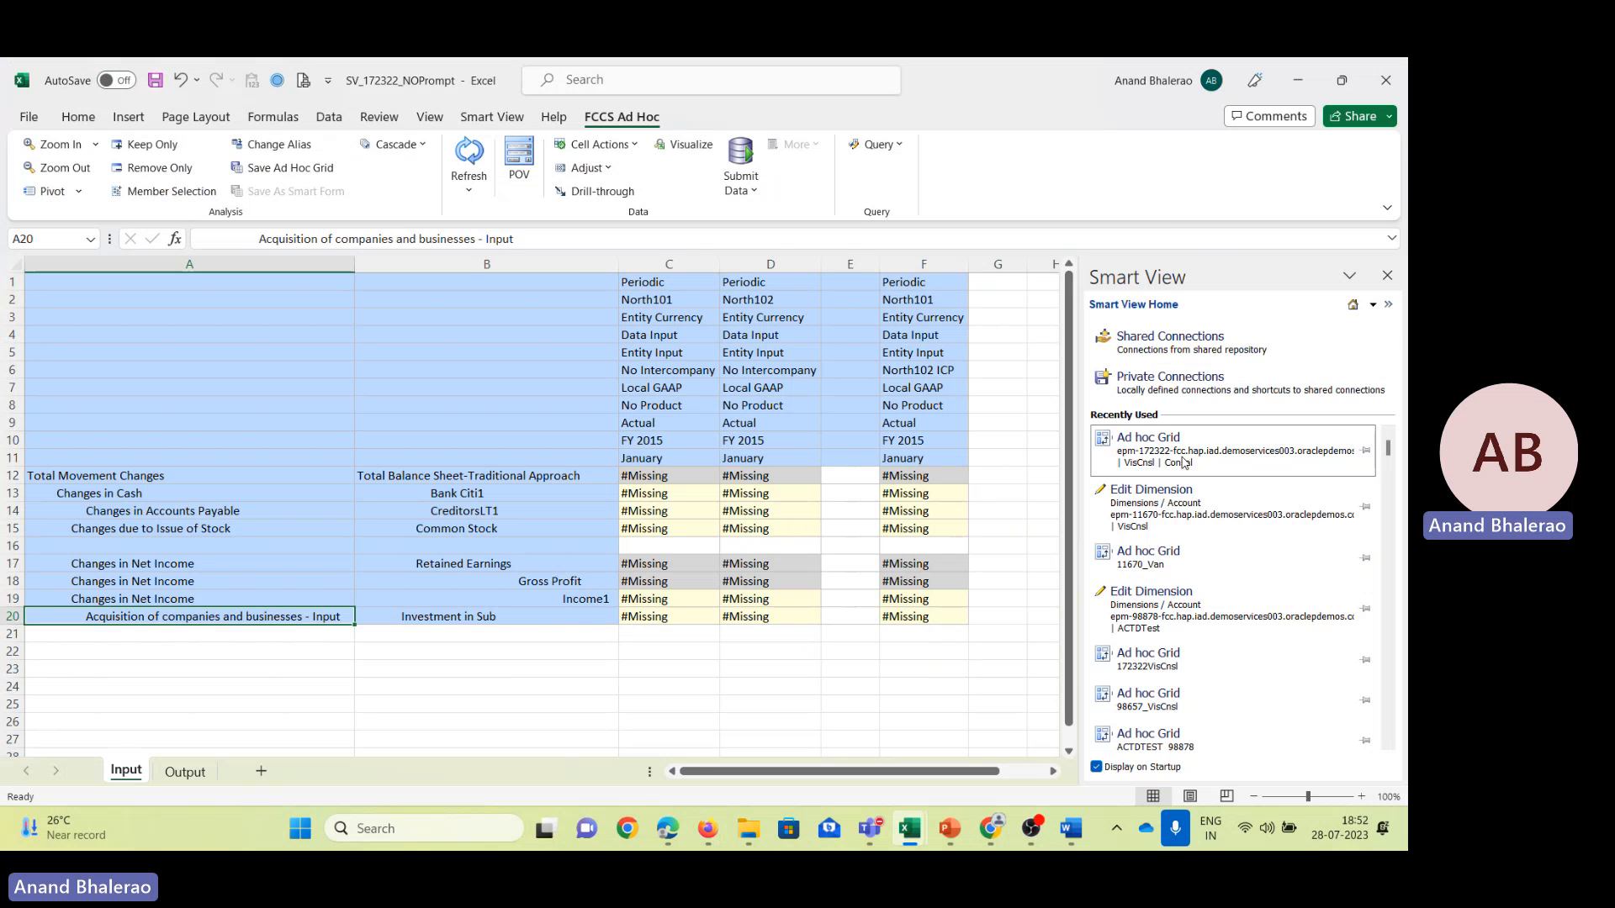
{"action": "key", "text": "alt+Tab"}
{"action": "key", "text": "alt+Tab"}
{"action": "key", "text": "alt+Tab"}
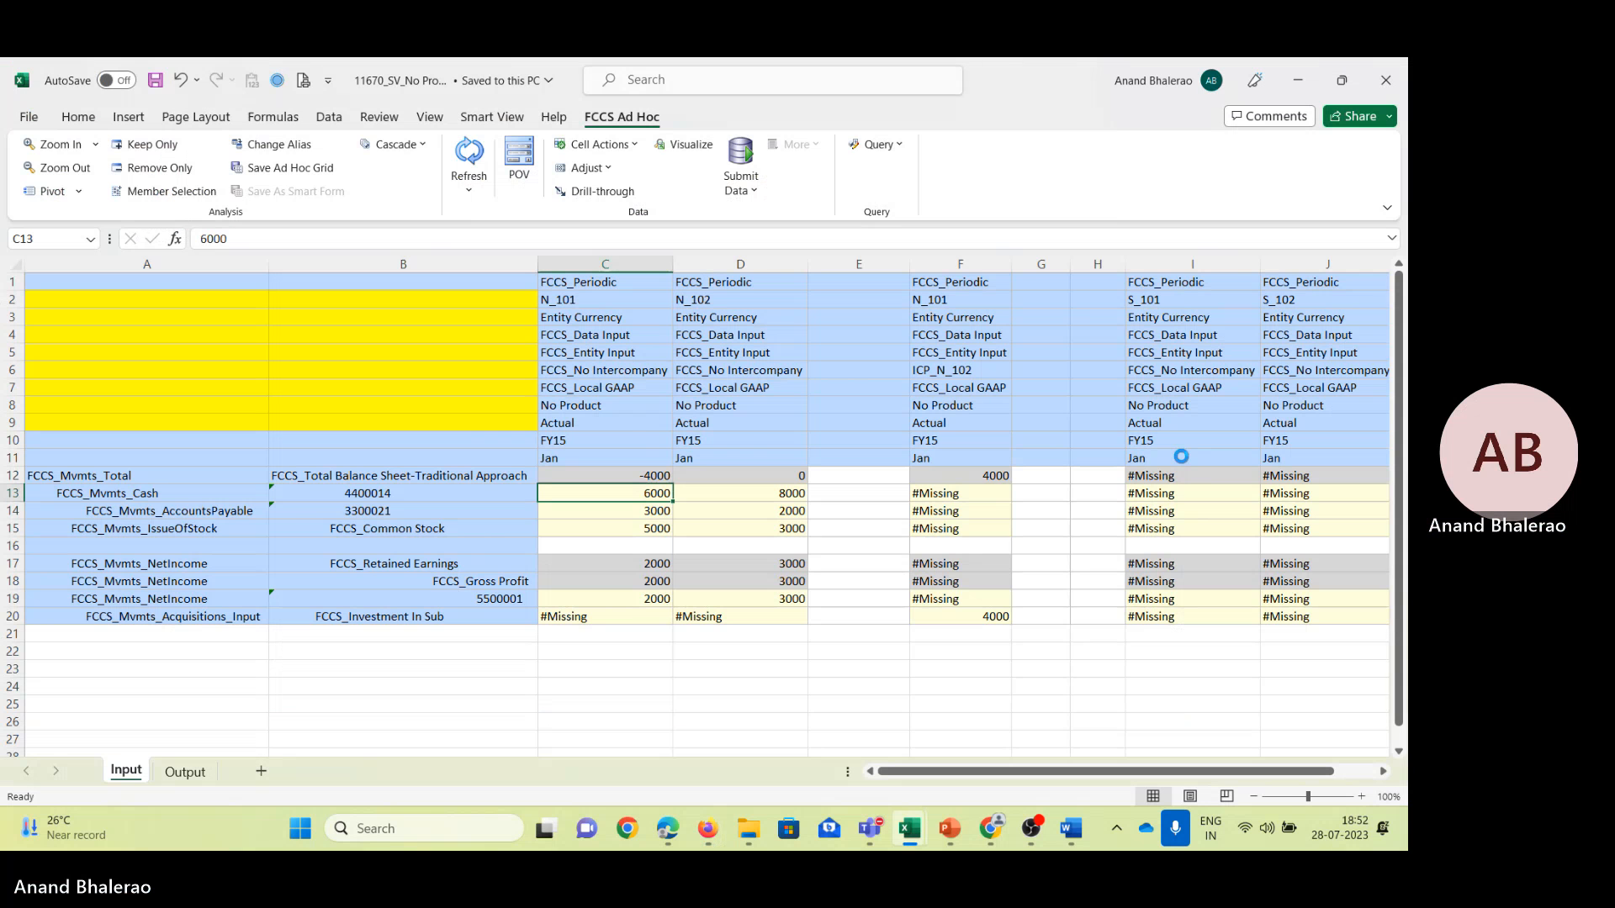
{"action": "key", "text": "alt+Tab"}
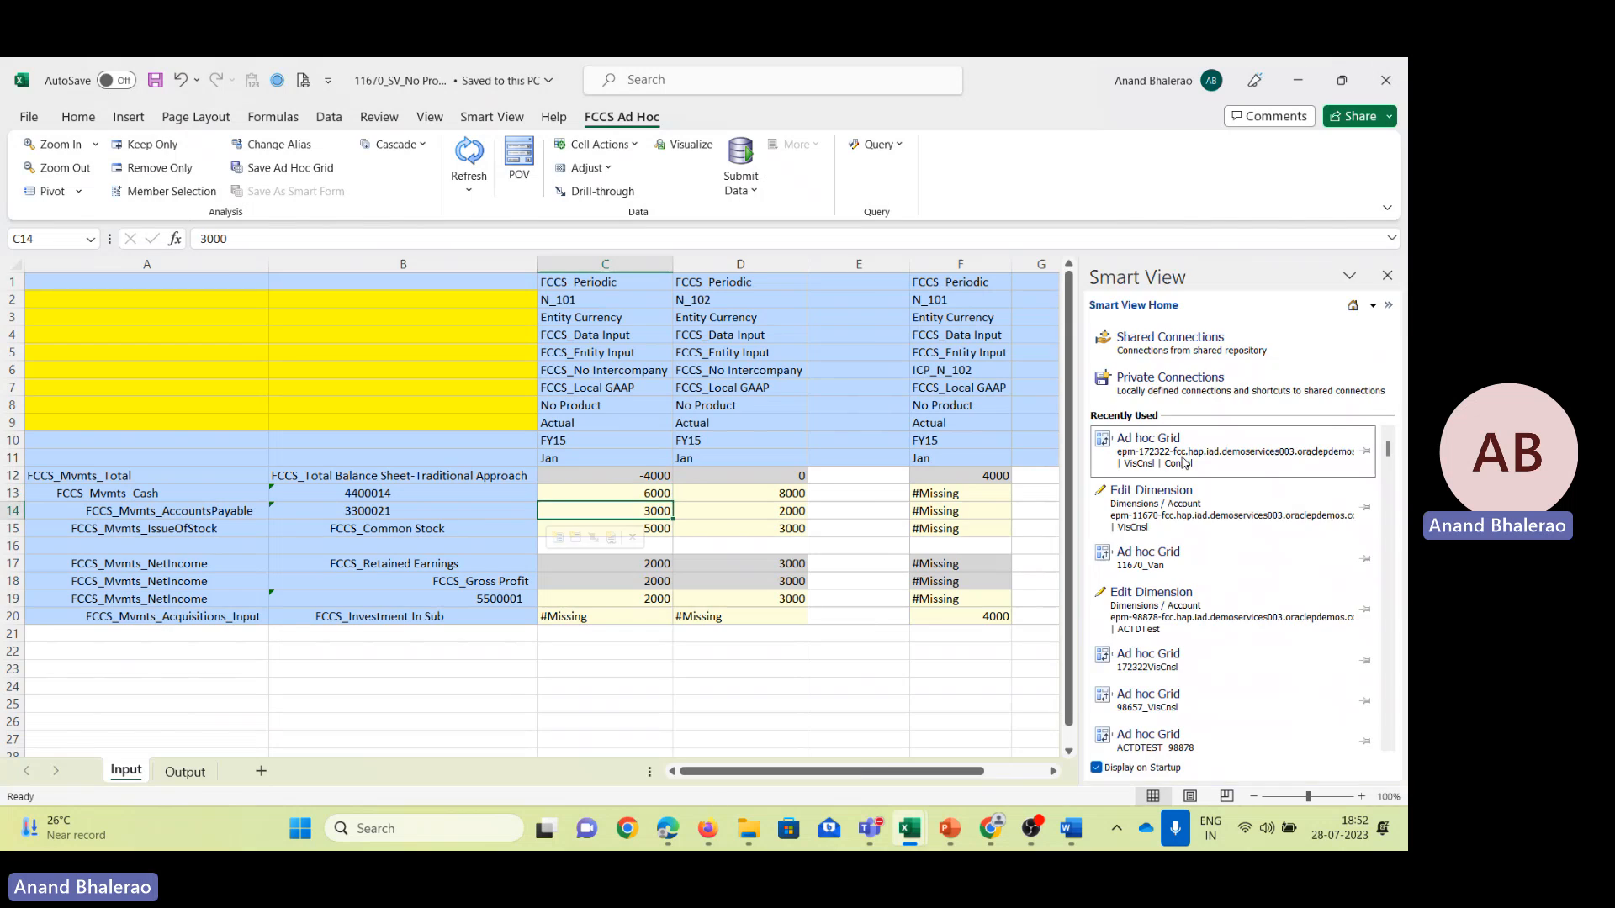
{"action": "key", "text": "alt+Tab"}
{"action": "type", "text": "3000"}
{"action": "key", "text": "Return"}
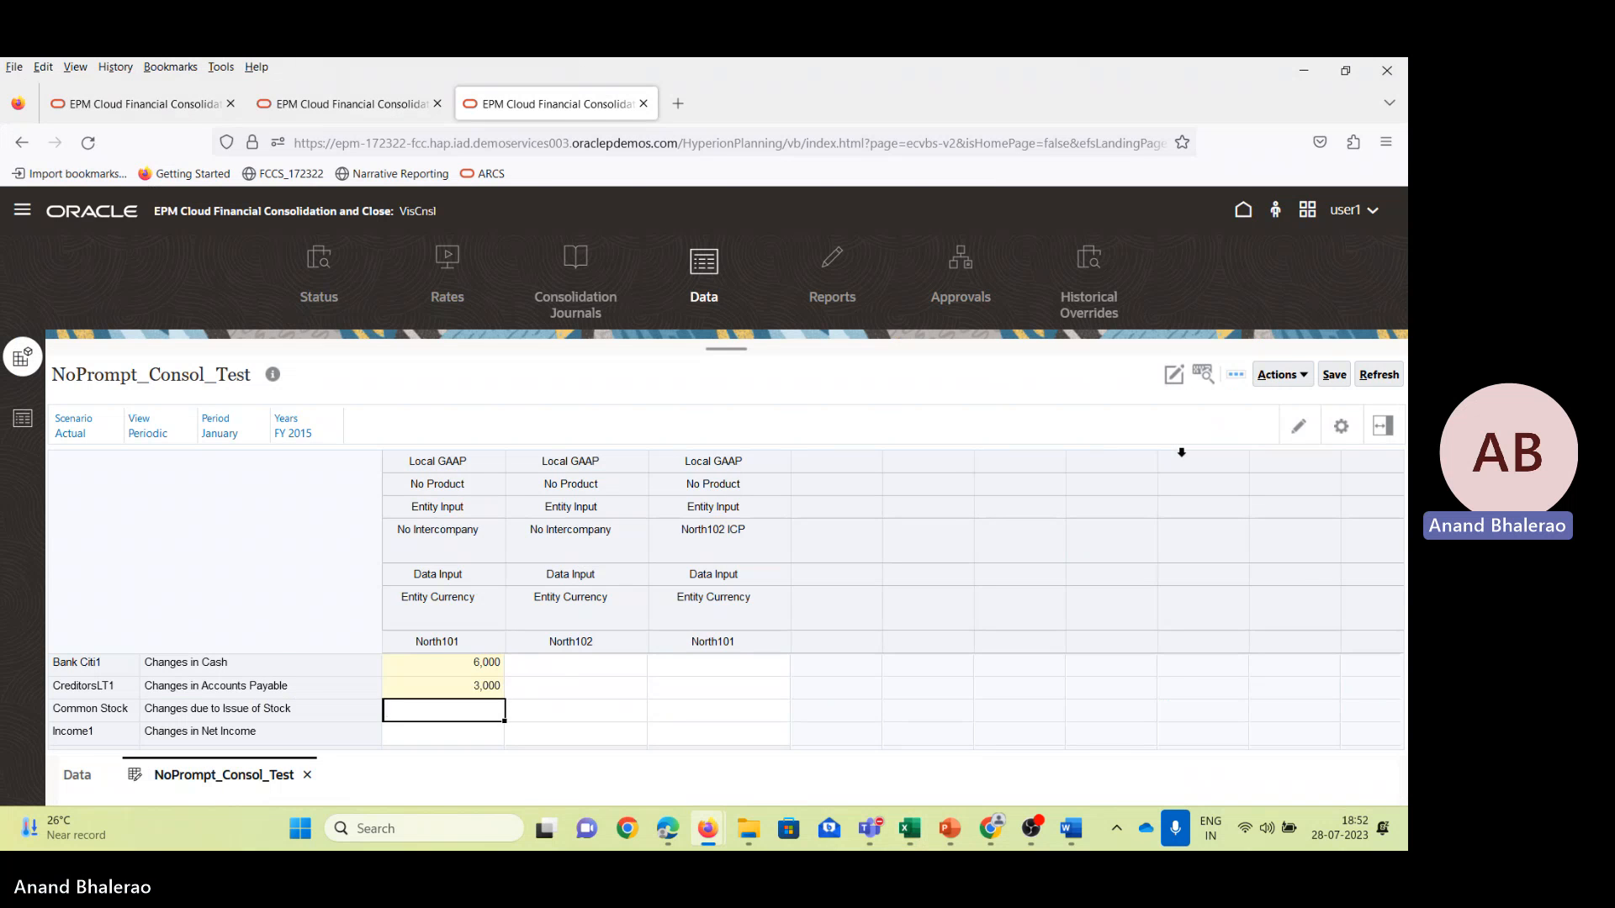
Following the Excel reference amounts, enter 5000 for Common Stock and 2000 for Income1 under North101 with No Intercompany.
{"action": "key", "text": "alt+Tab"}
{"action": "key", "text": "alt+Tab"}
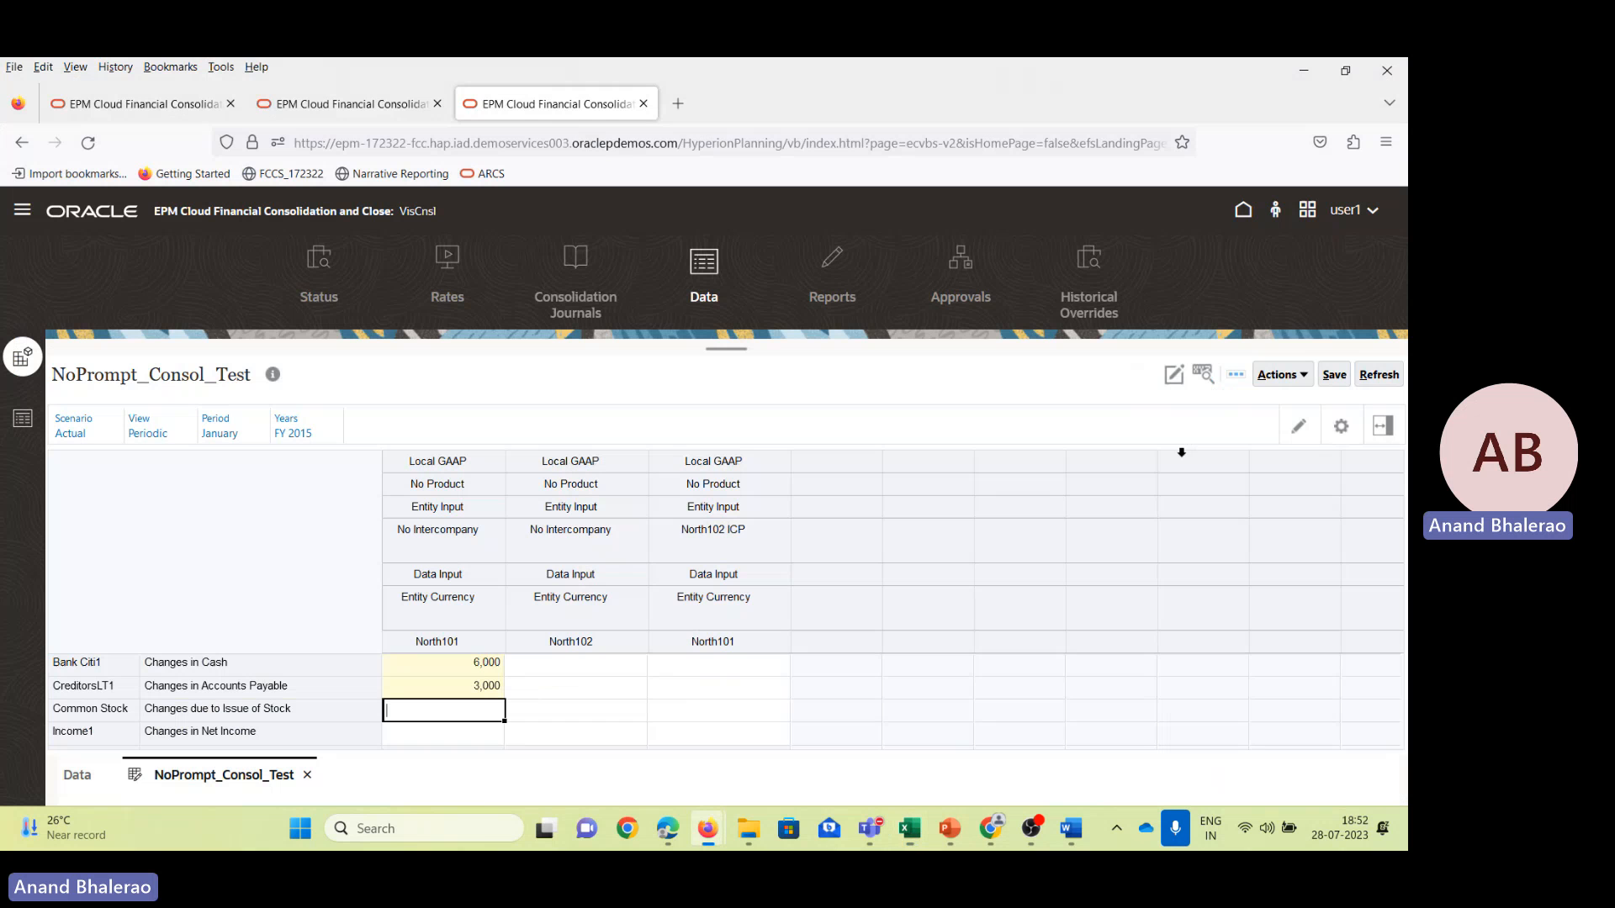
{"action": "type", "text": "5000"}
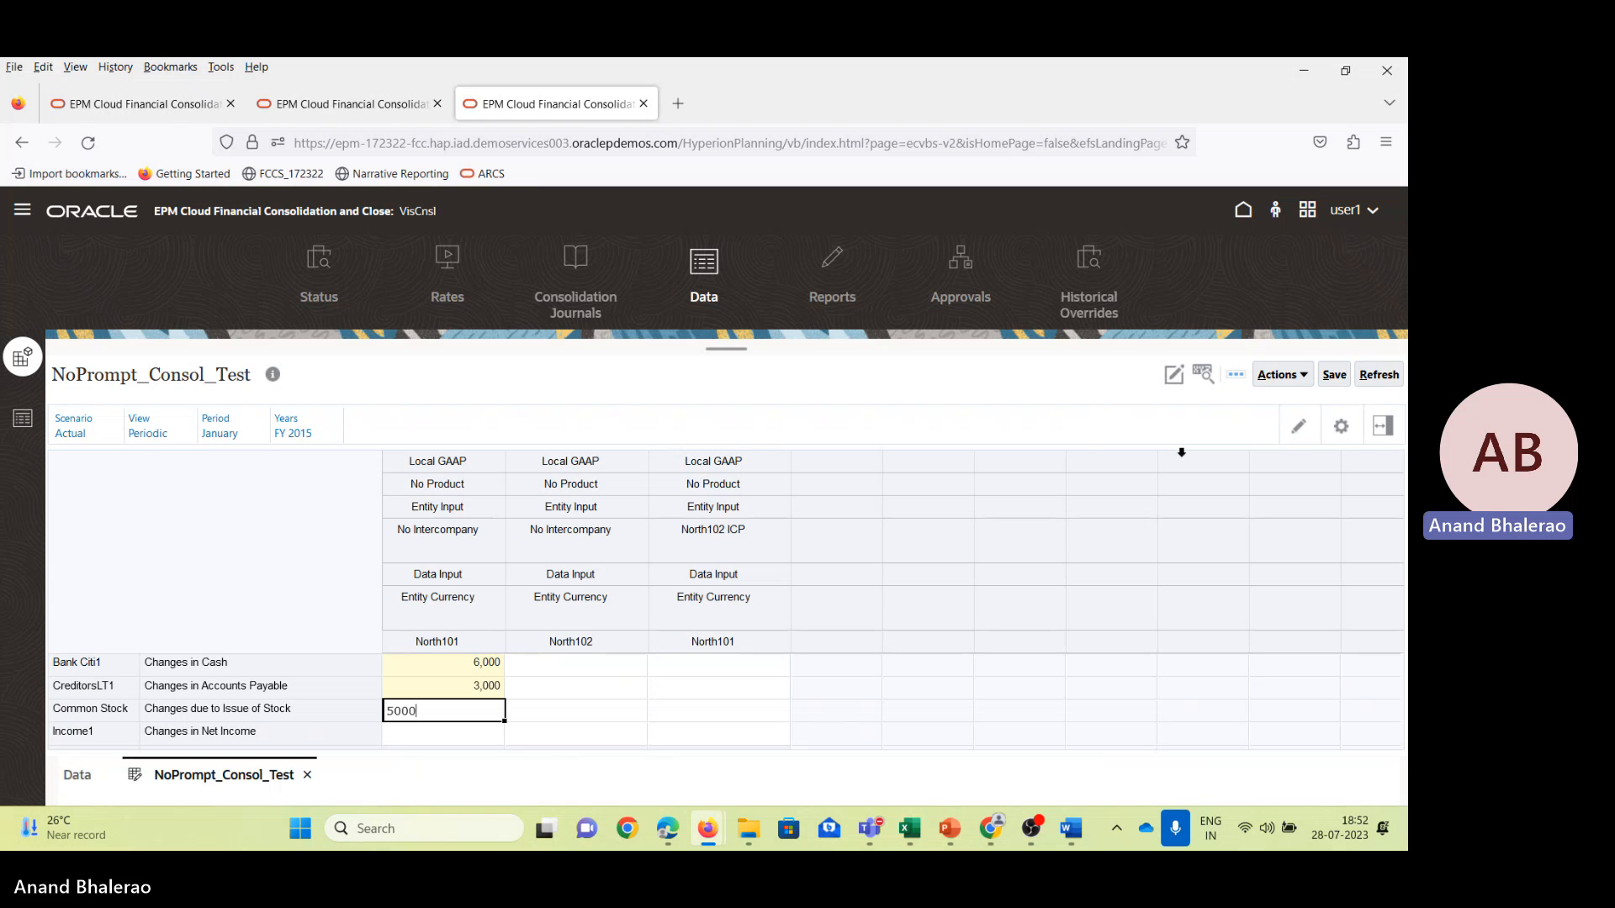
{"action": "key", "text": "Return"}
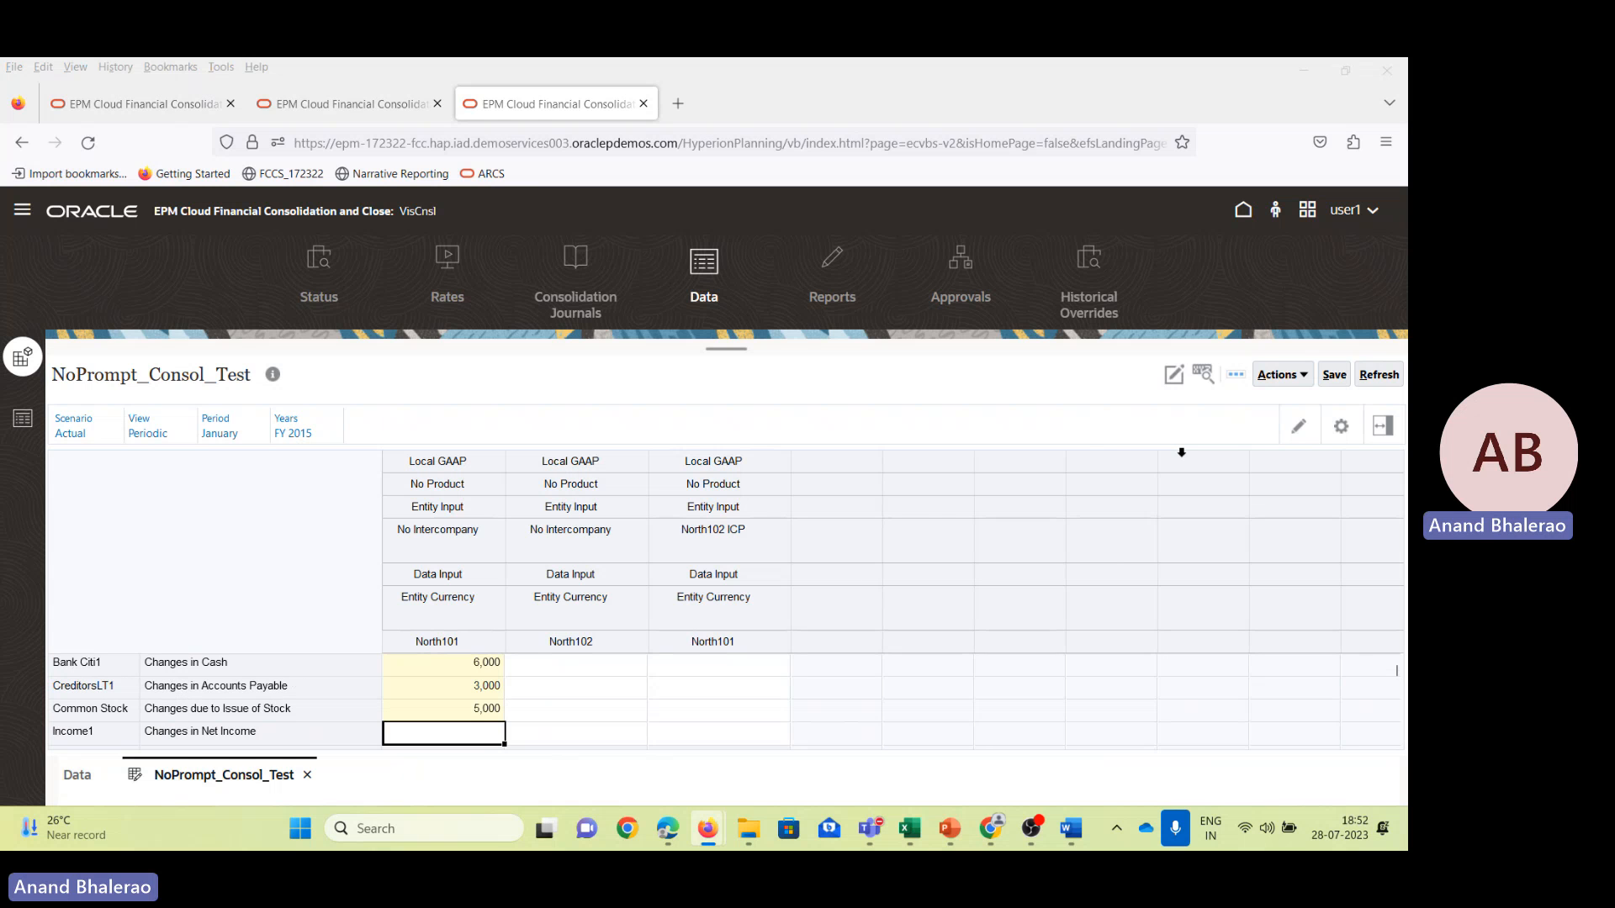
{"action": "key", "text": "alt+Tab"}
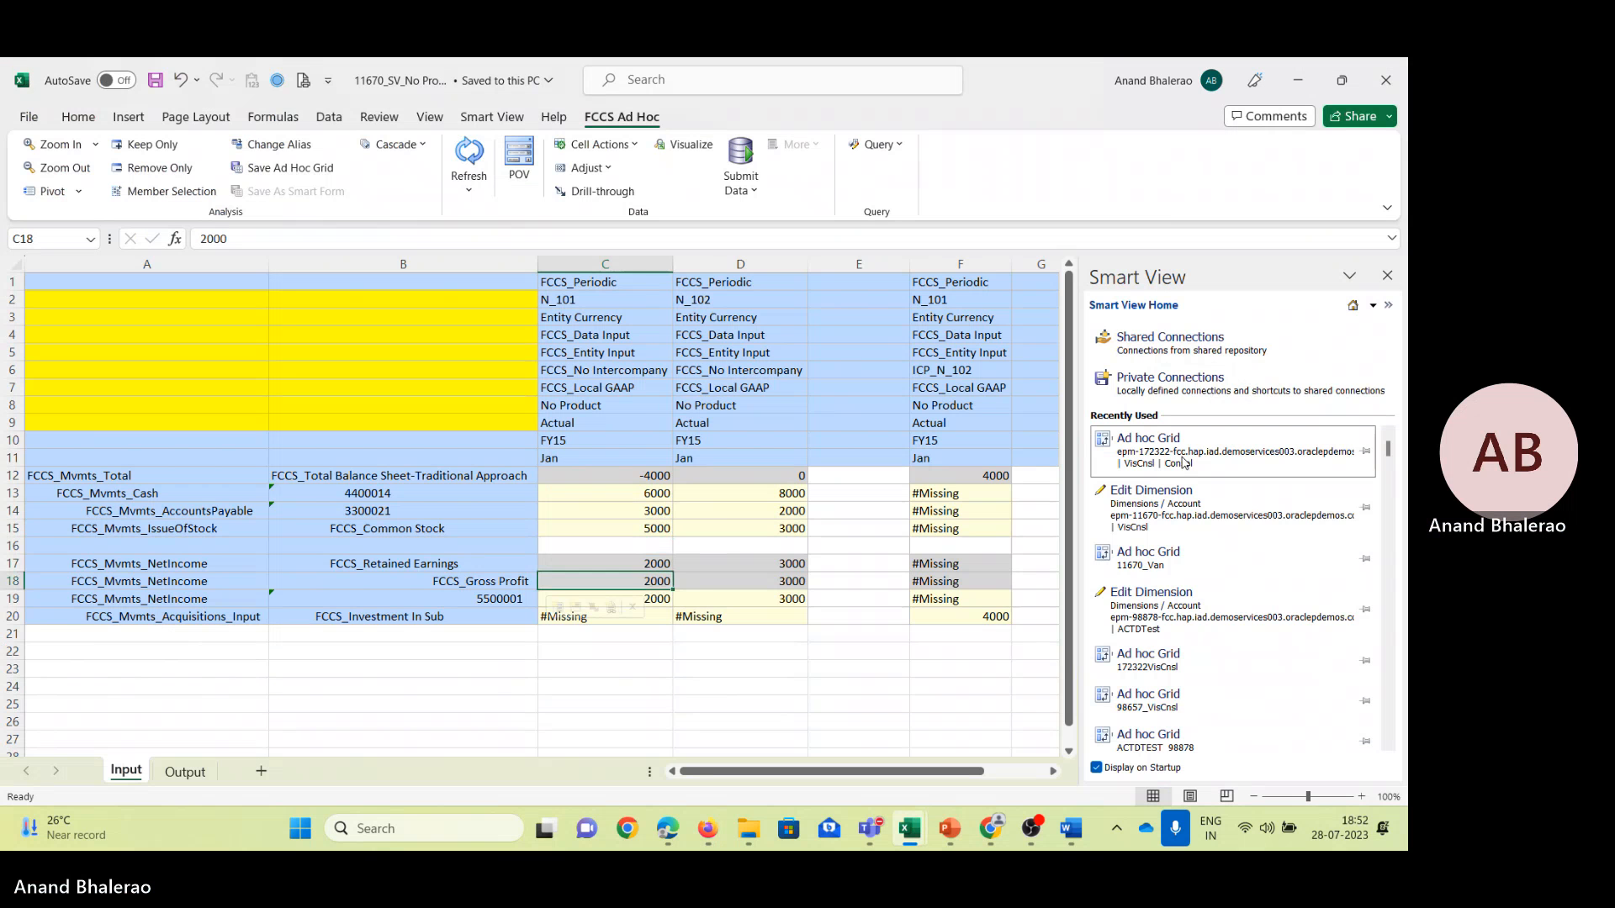
{"action": "key", "text": "alt+Tab"}
{"action": "type", "text": "2000"}
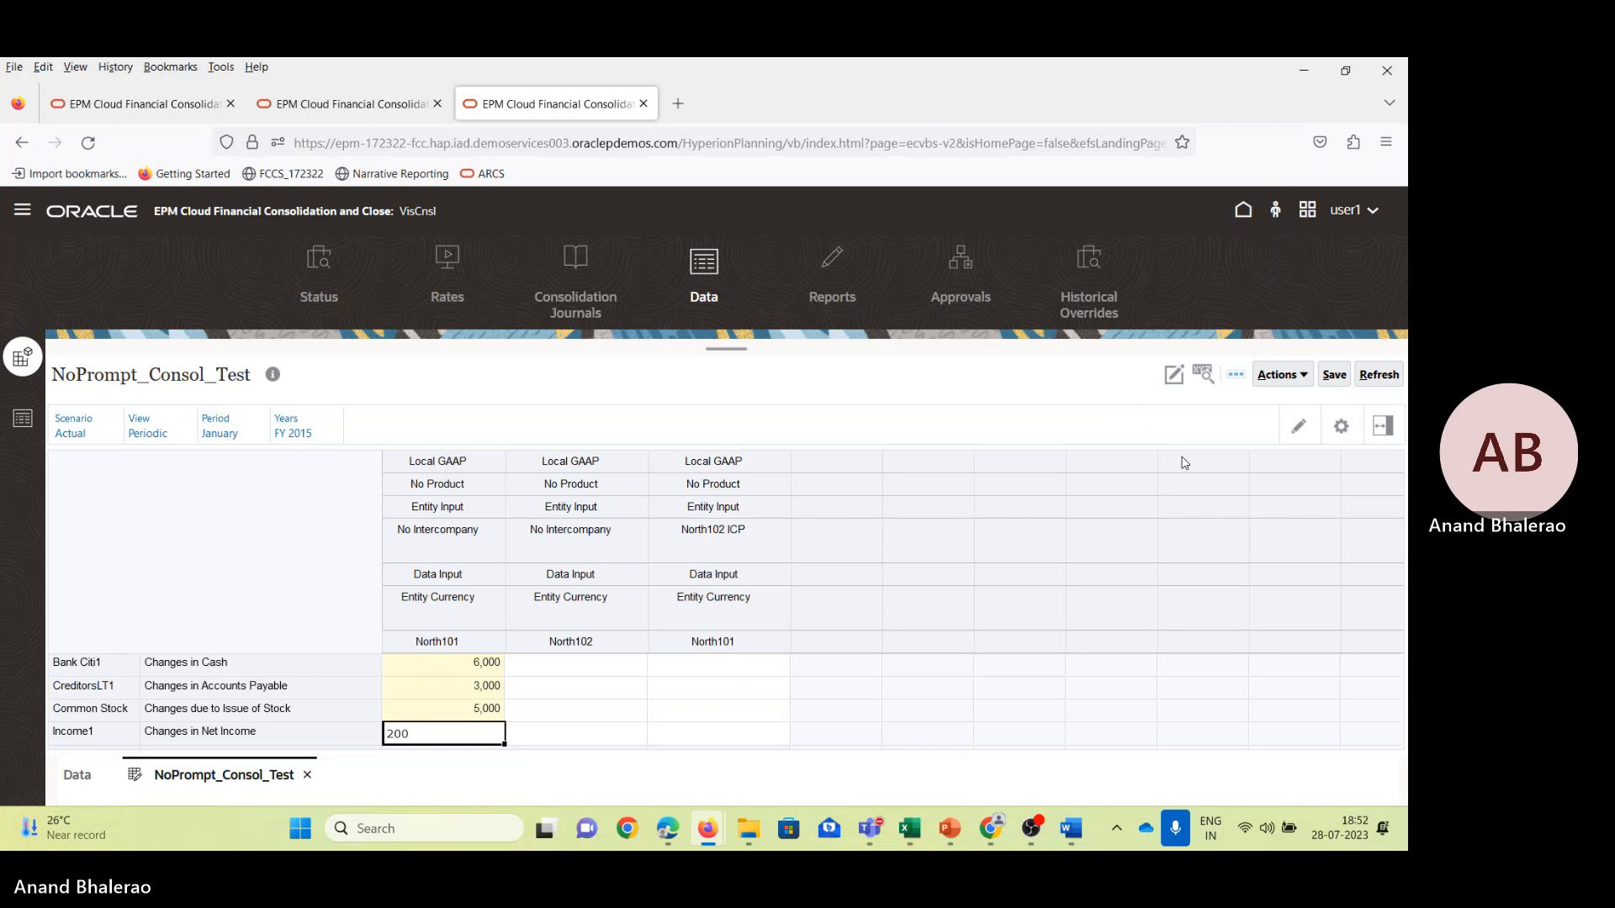
{"action": "key", "text": "Return"}
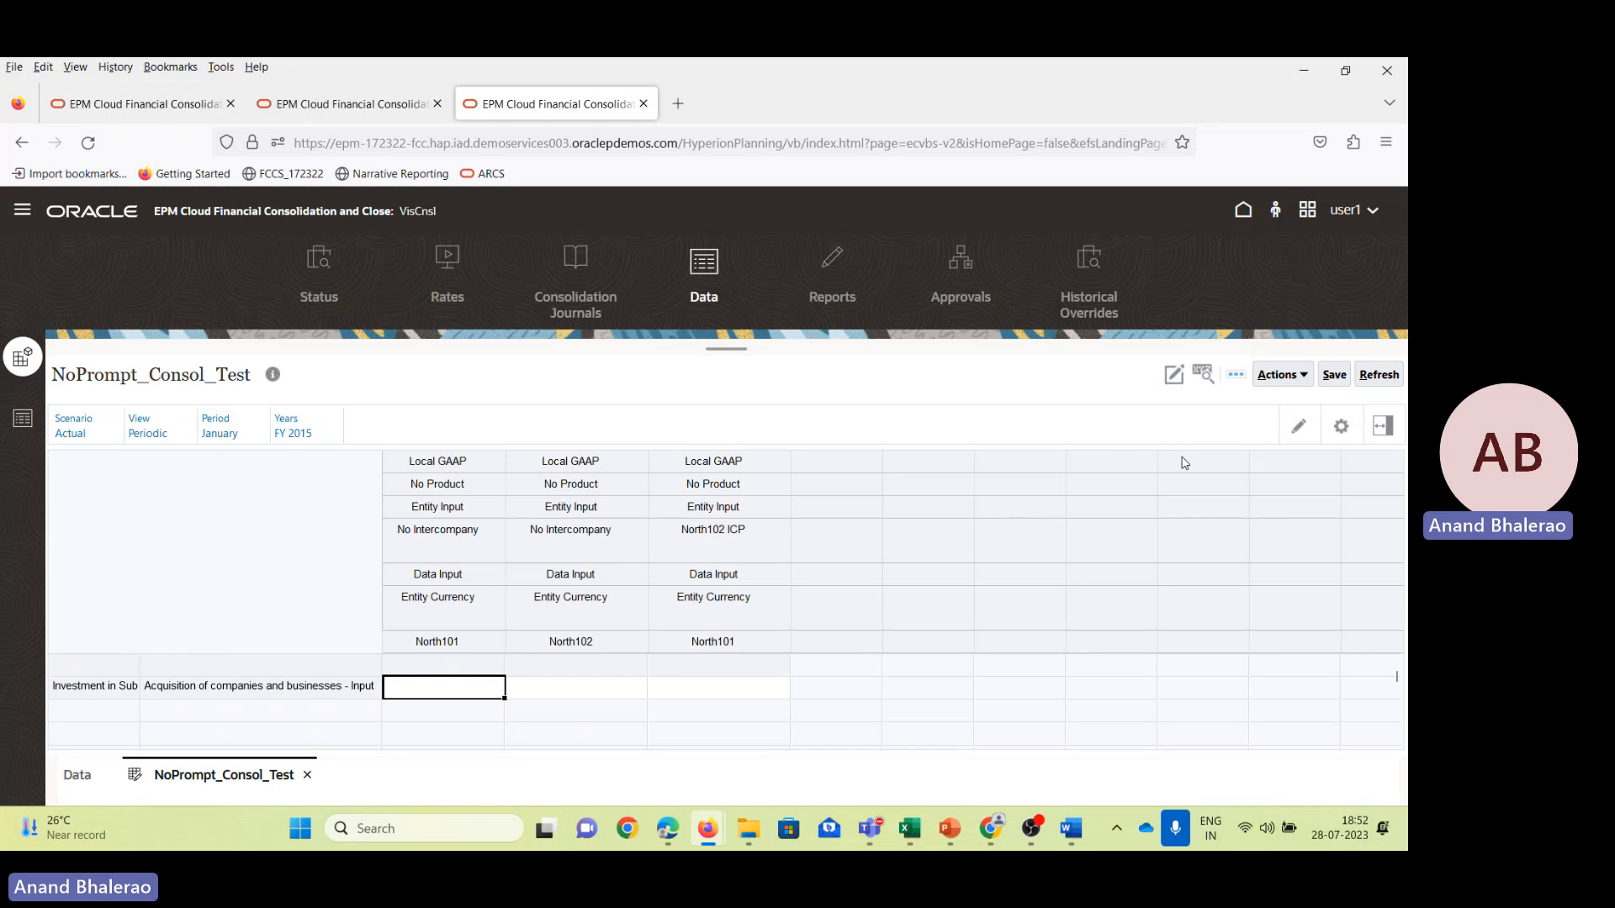
Enter 8000 for Bank Citi1, Changes in Cash, in the North102 column, following the Excel reference amount.
{"action": "key", "text": "Up"}
{"action": "key", "text": "Up"}
{"action": "key", "text": "Up"}
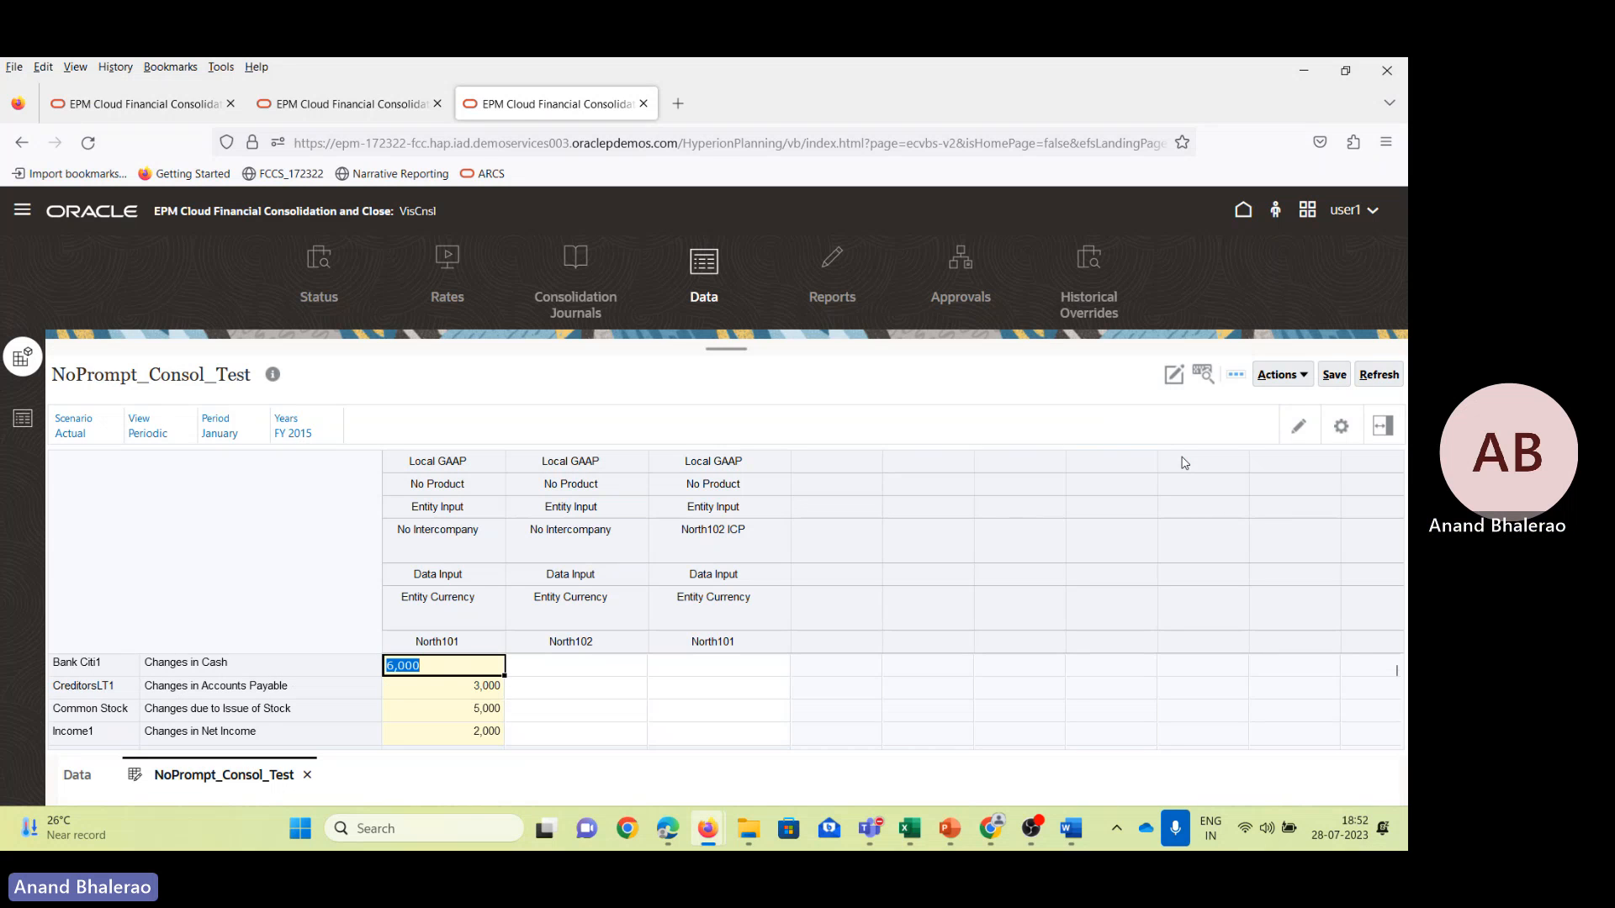
{"action": "key", "text": "Tab"}
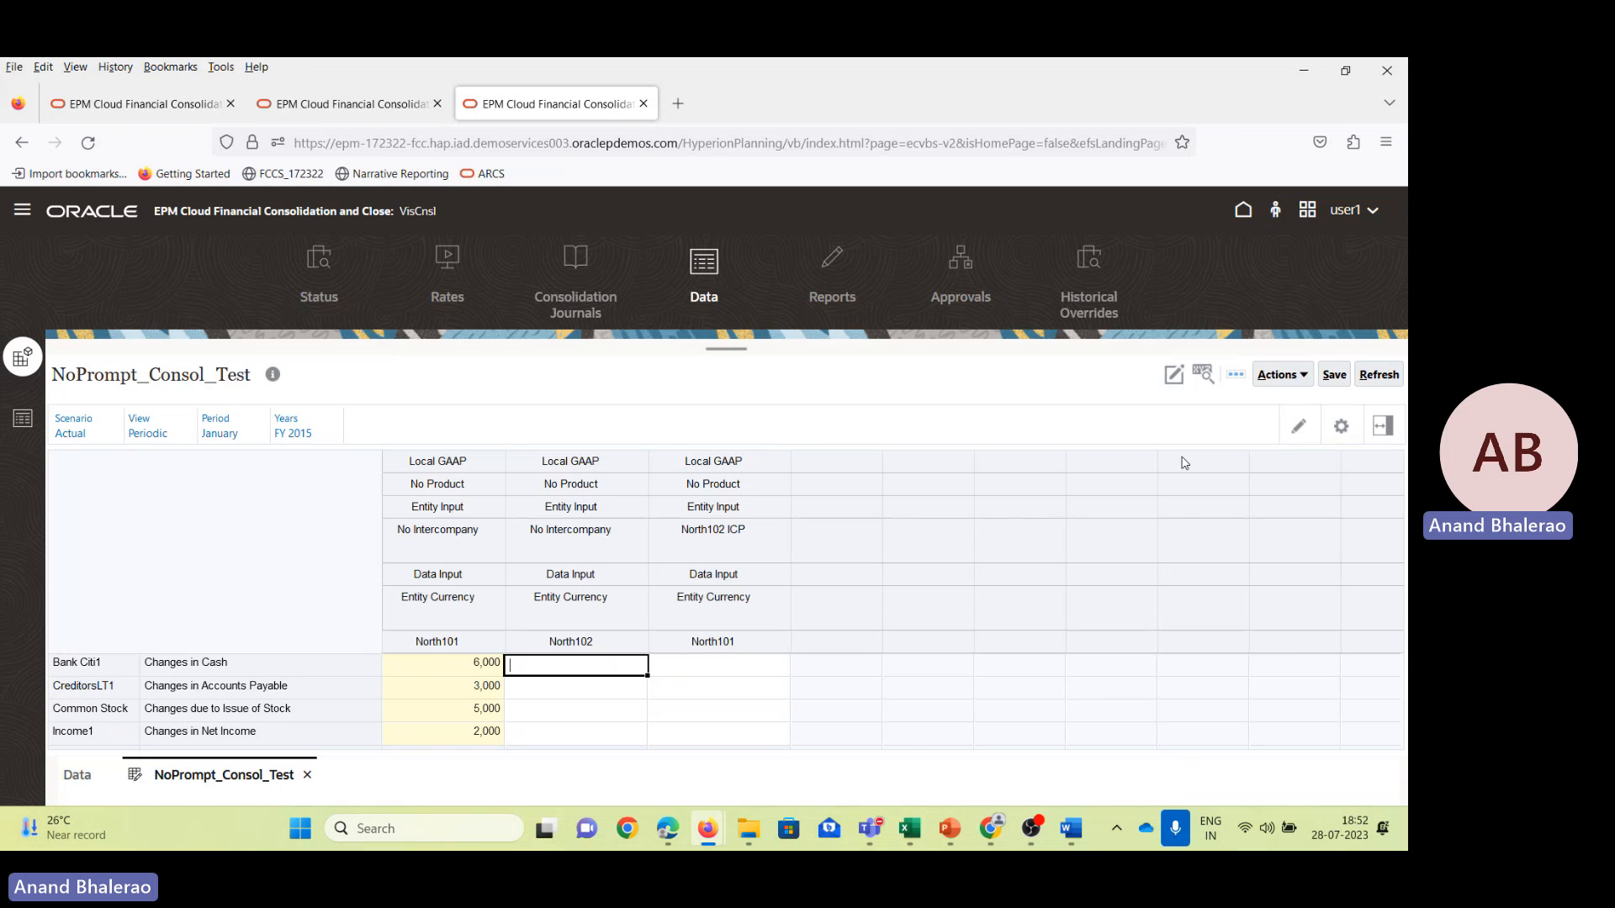
{"action": "key", "text": "alt+Tab"}
{"action": "key", "text": "alt+Tab"}
{"action": "type", "text": "8,000"}
{"action": "key", "text": "Return"}
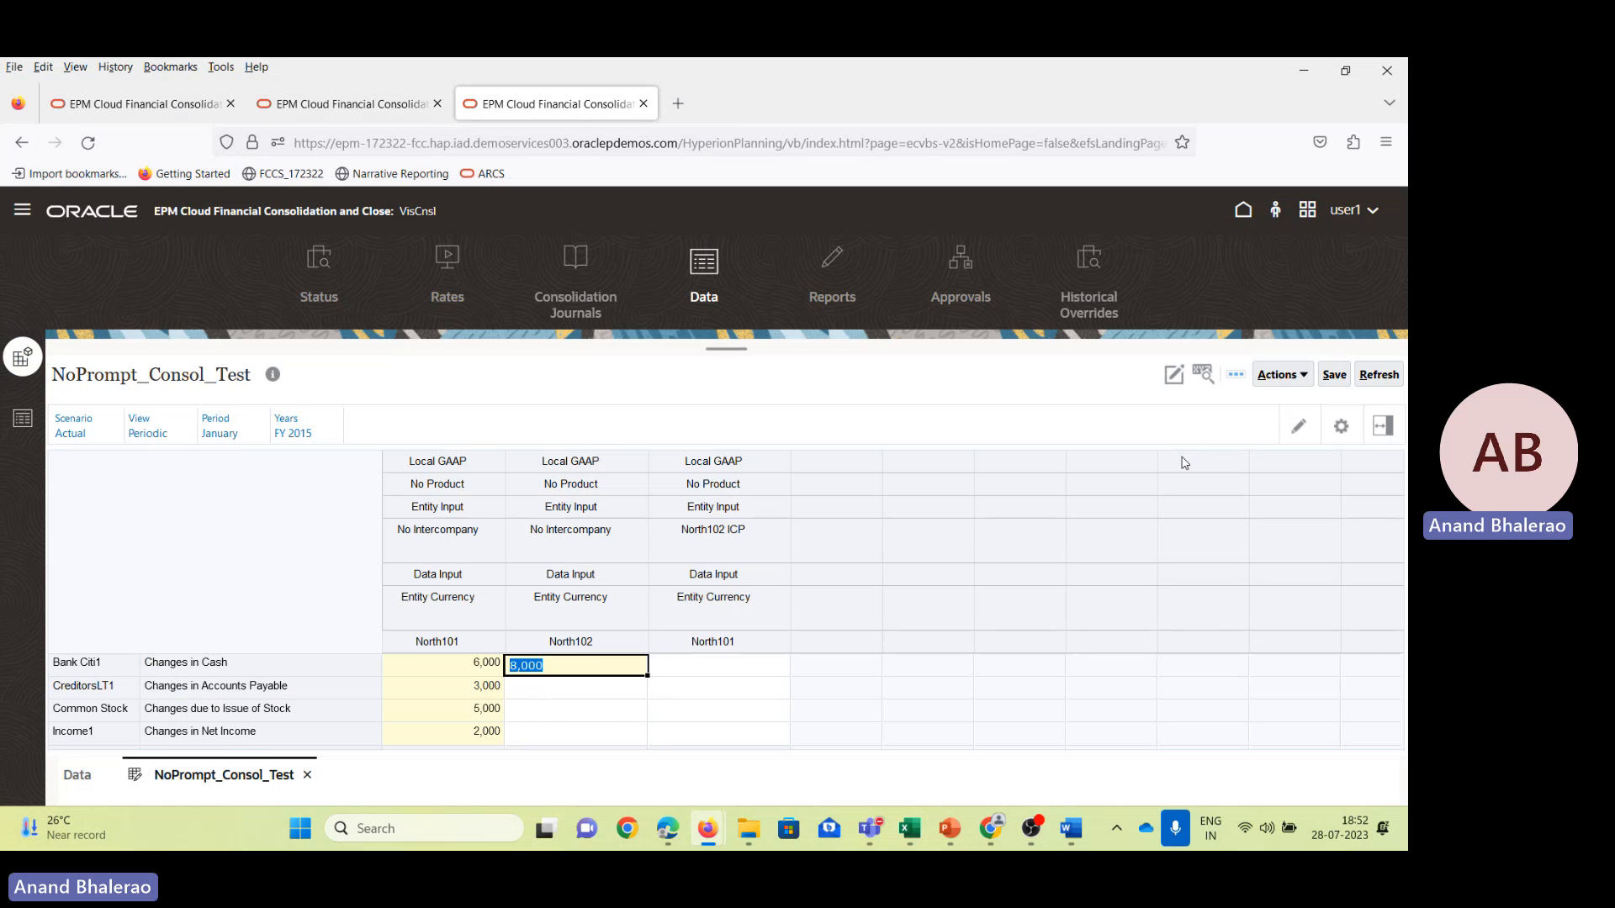
{"action": "key", "text": "Return"}
Enter 2000 for CreditorsLT1 and 3000 for Common Stock in the North102 column, checking the amounts in the Excel workbook.
{"action": "key", "text": "alt+Tab"}
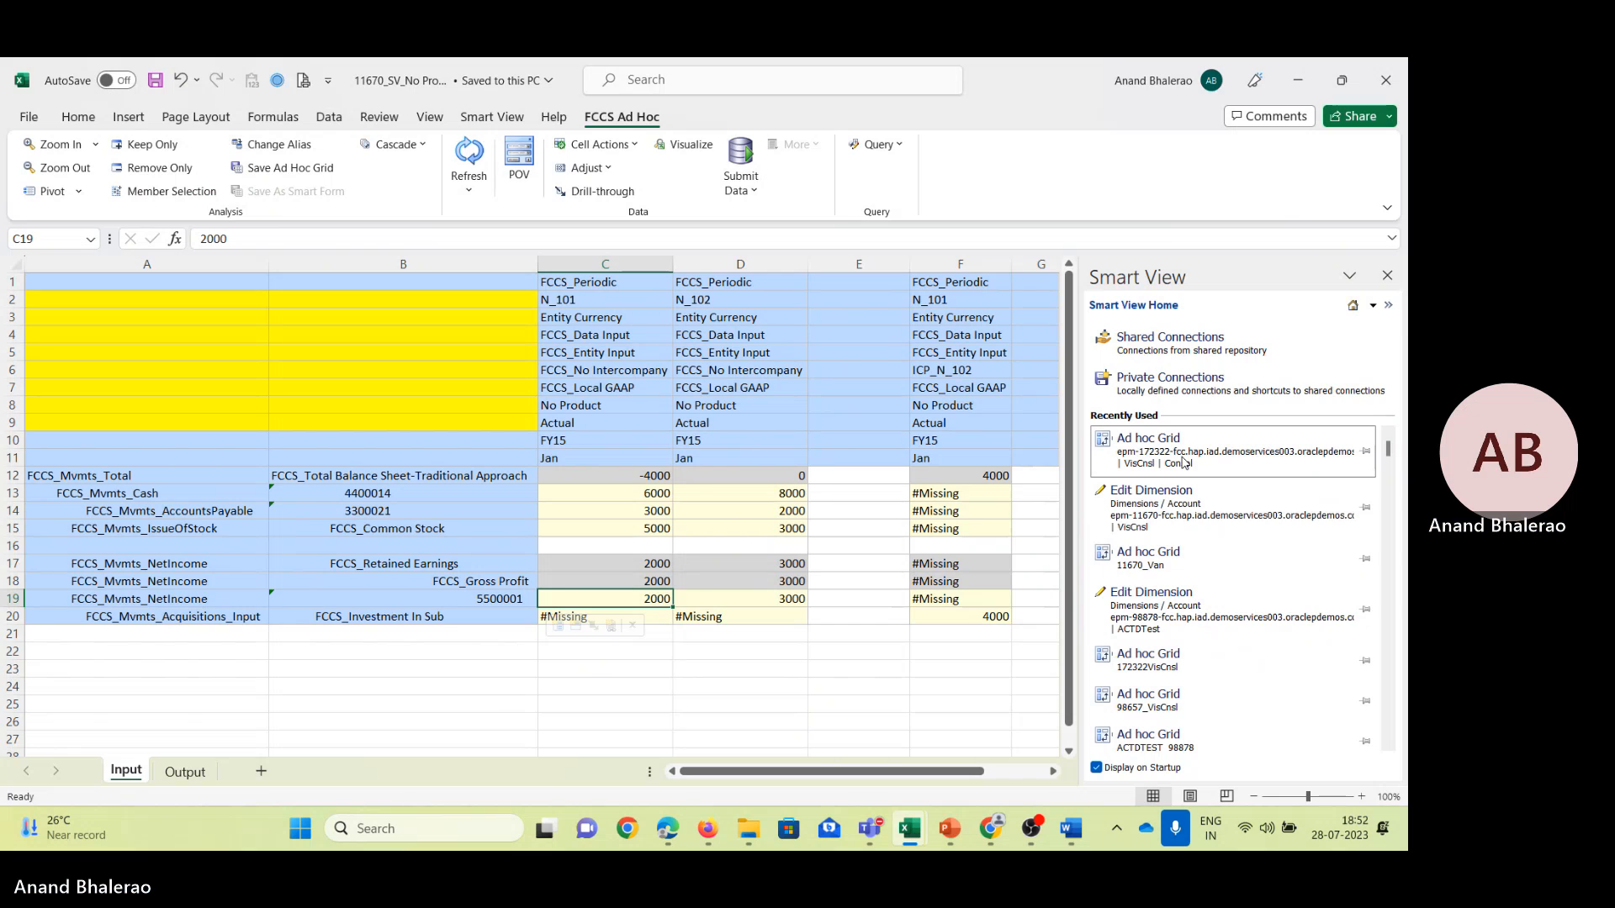
{"action": "key", "text": "alt+Tab"}
{"action": "type", "text": "2000"}
{"action": "key", "text": "Return"}
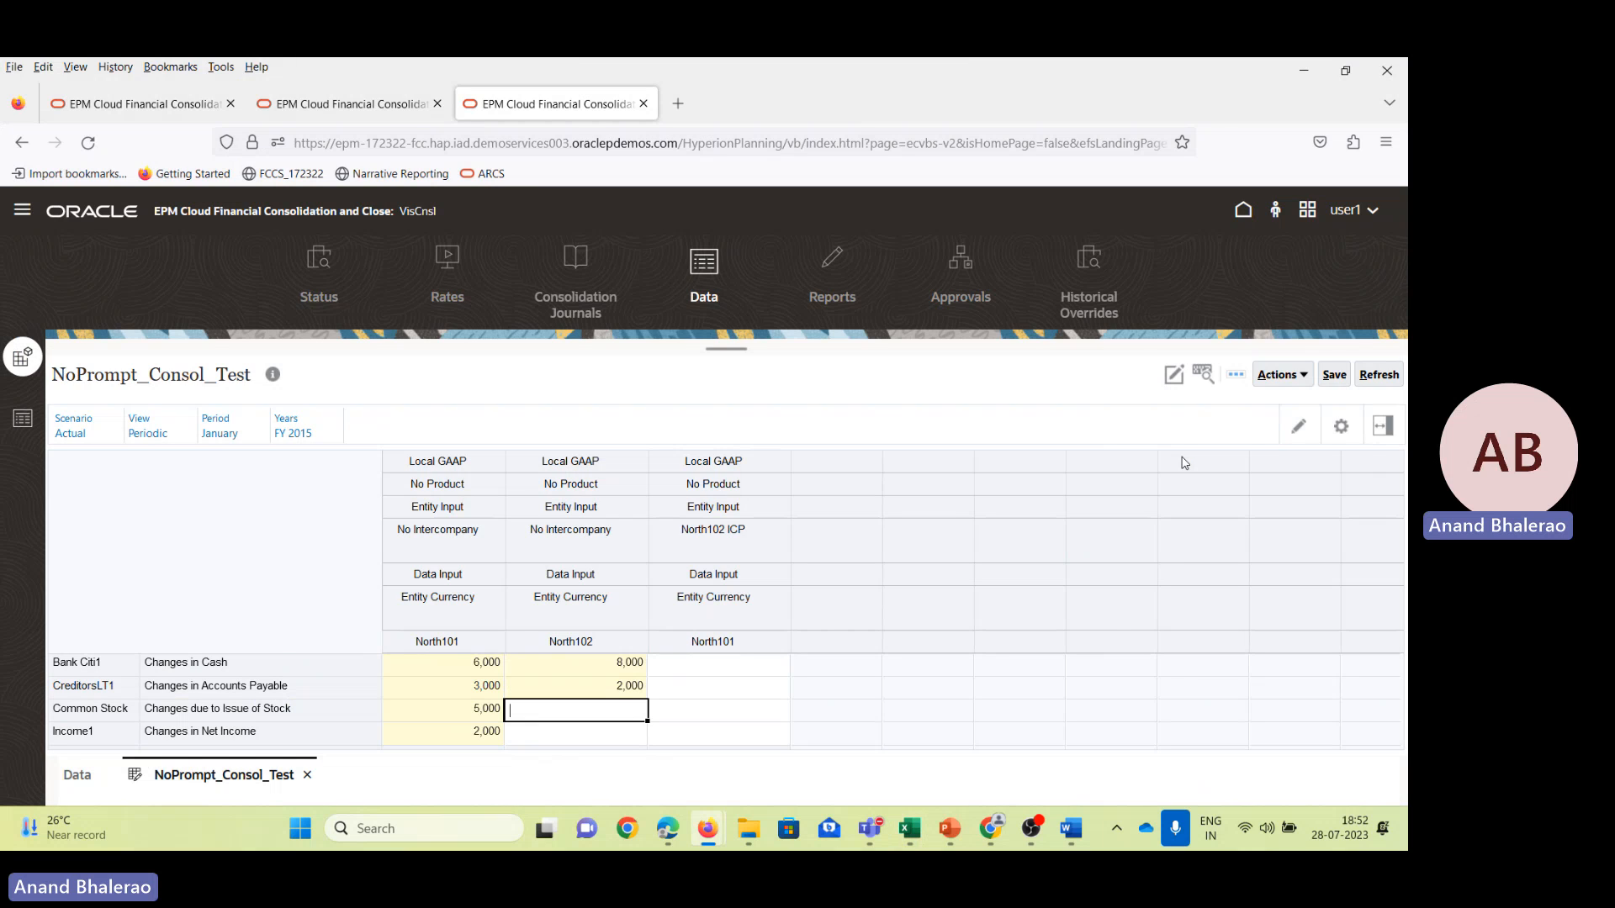
{"action": "key", "text": "alt+Tab"}
{"action": "key", "text": "alt+Tab"}
{"action": "type", "text": "3000"}
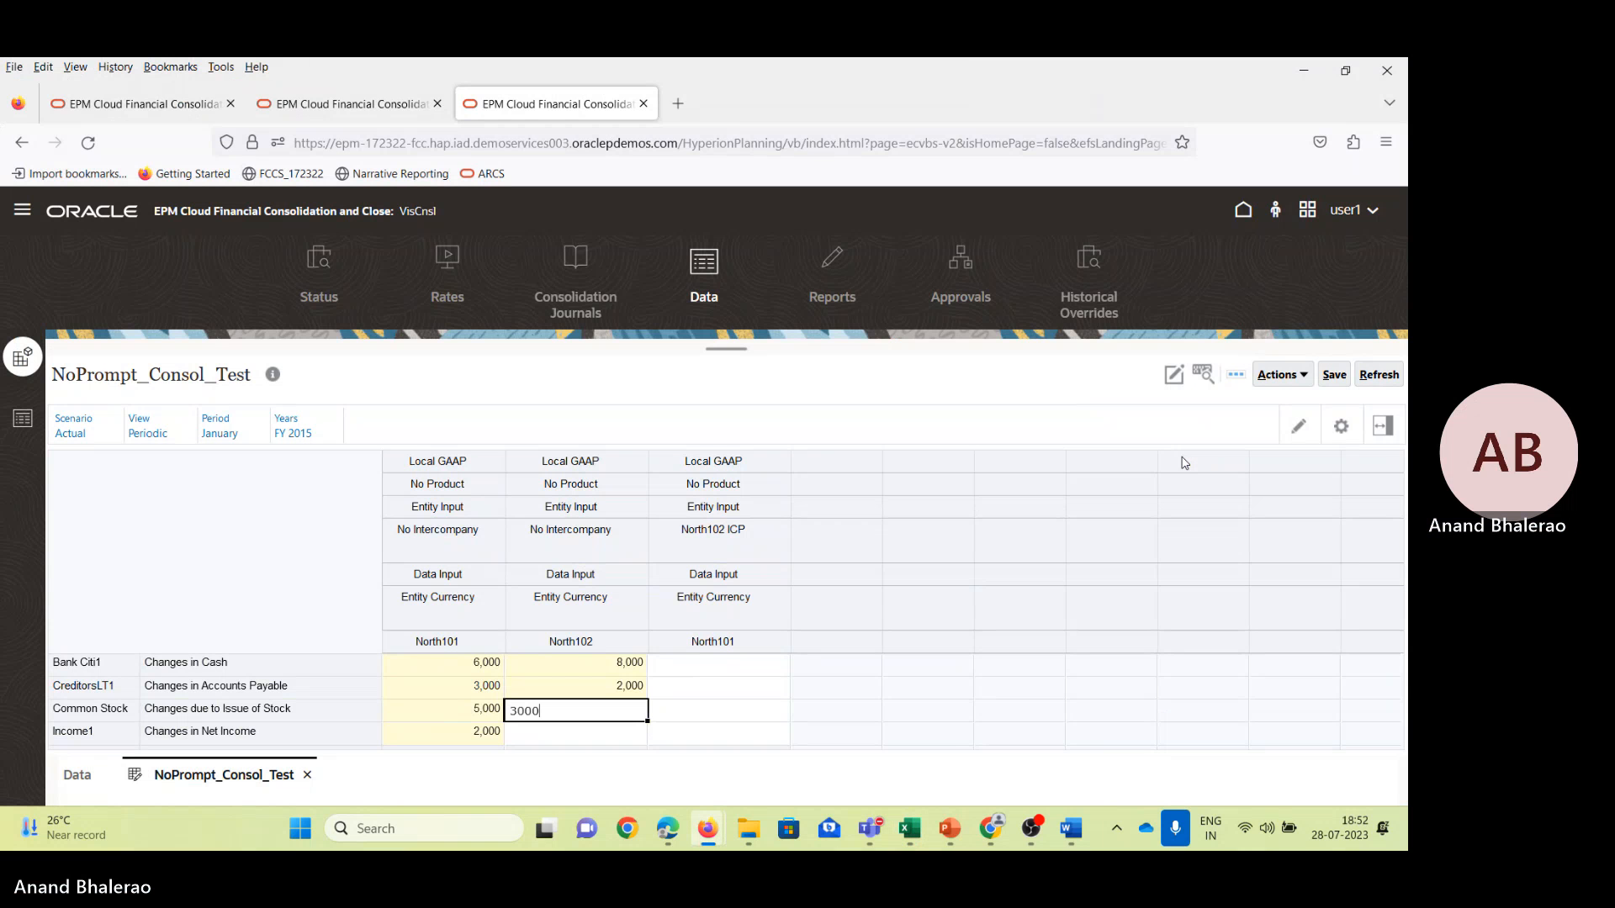
{"action": "key", "text": "Return"}
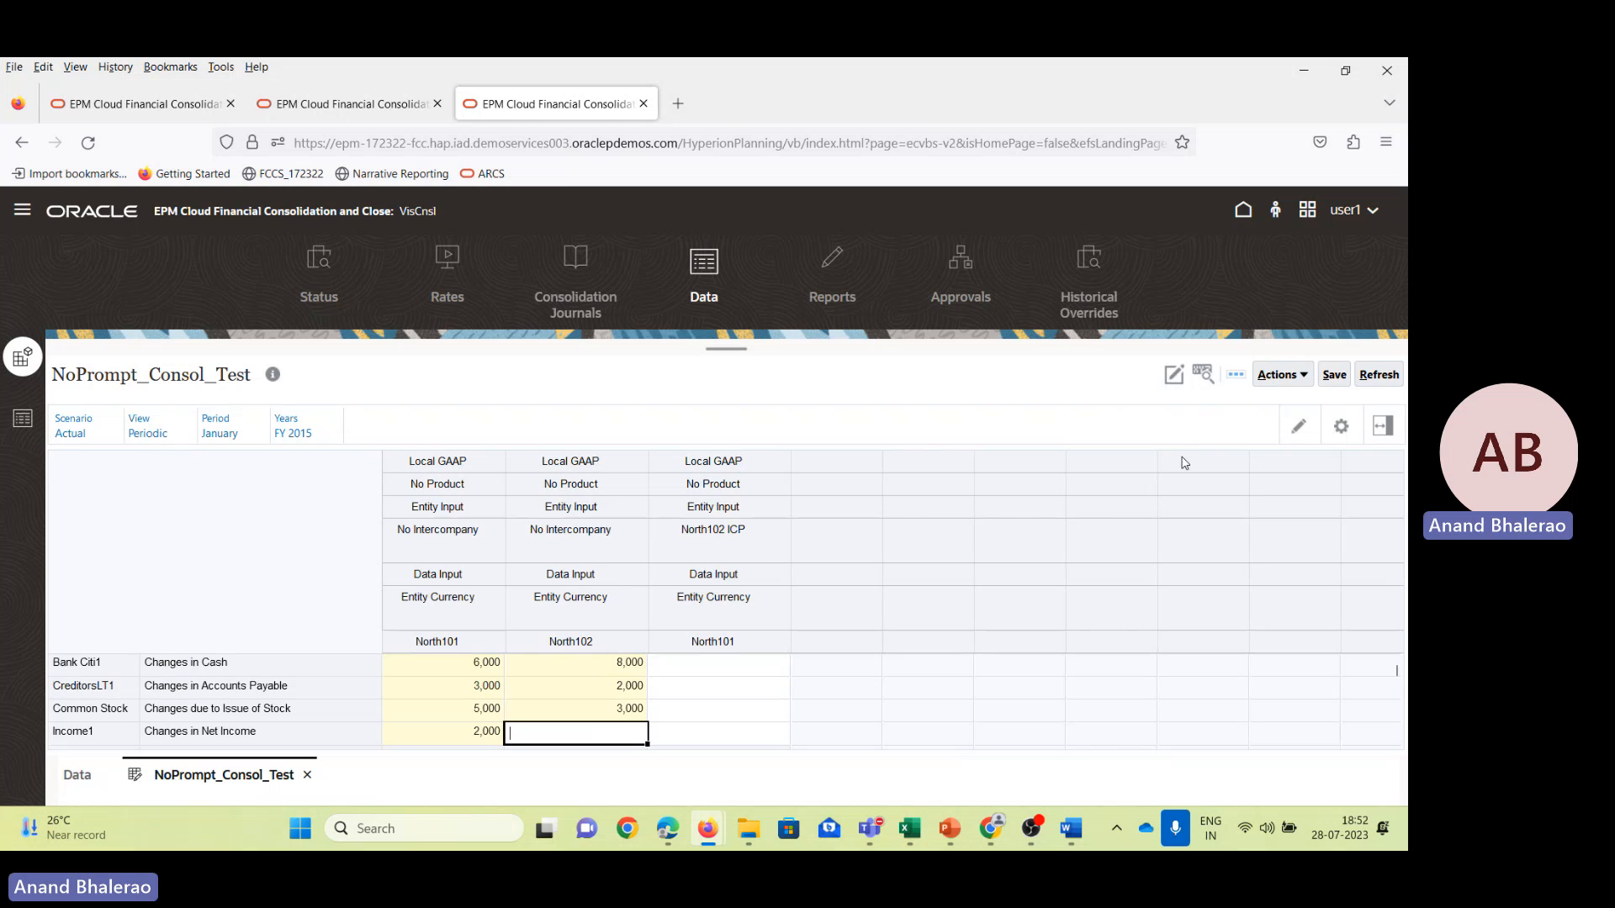
Check the net income amount in the Excel workbook and enter 3000 for Income1 in the North102 column.
{"action": "key", "text": "alt+Tab"}
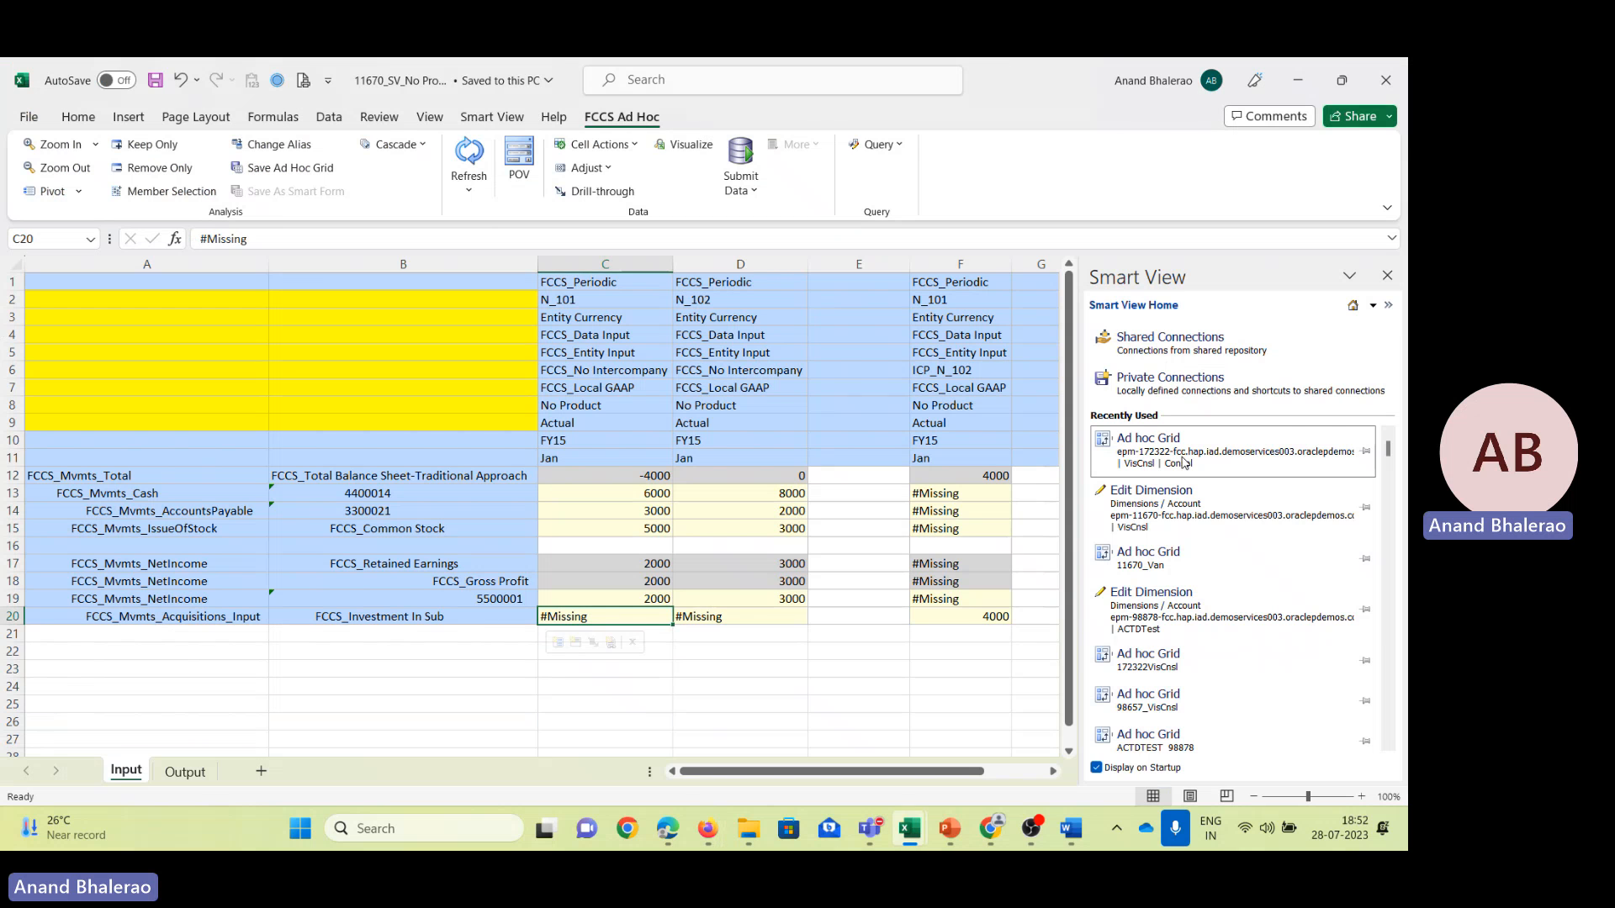
{"action": "key", "text": "alt+Tab"}
{"action": "type", "text": "3000"}
{"action": "key", "text": "Right"}
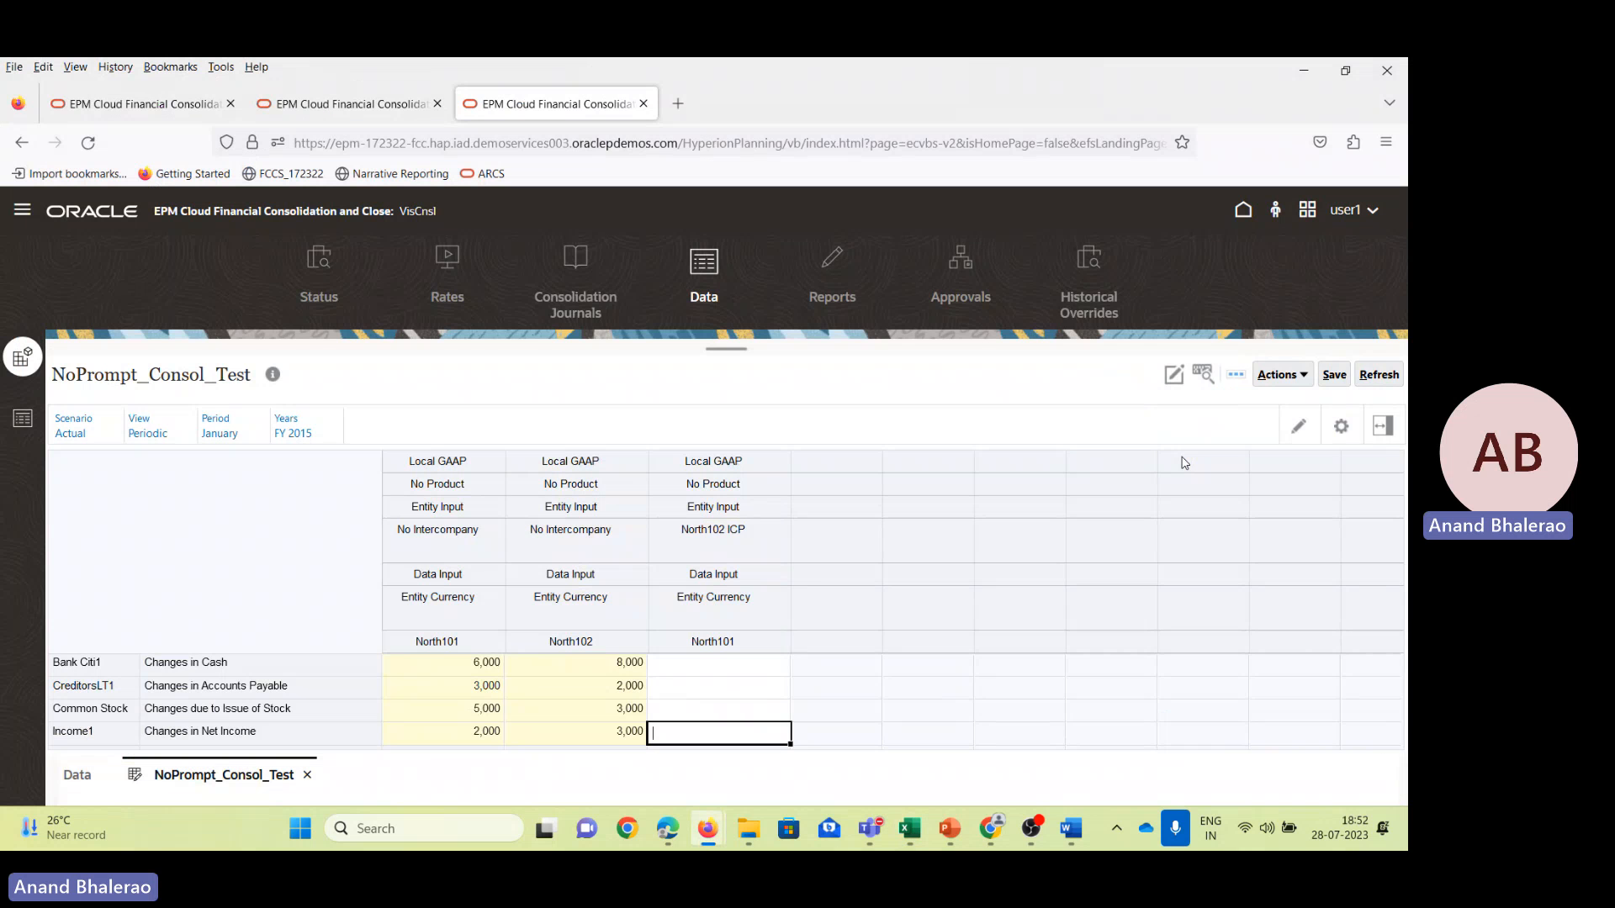
Following the Excel reference amount, enter 4000 for Investment in Sub in the North101 column with North102 ICP, and save the form data.
{"action": "key", "text": "Down"}
{"action": "key", "text": "Down"}
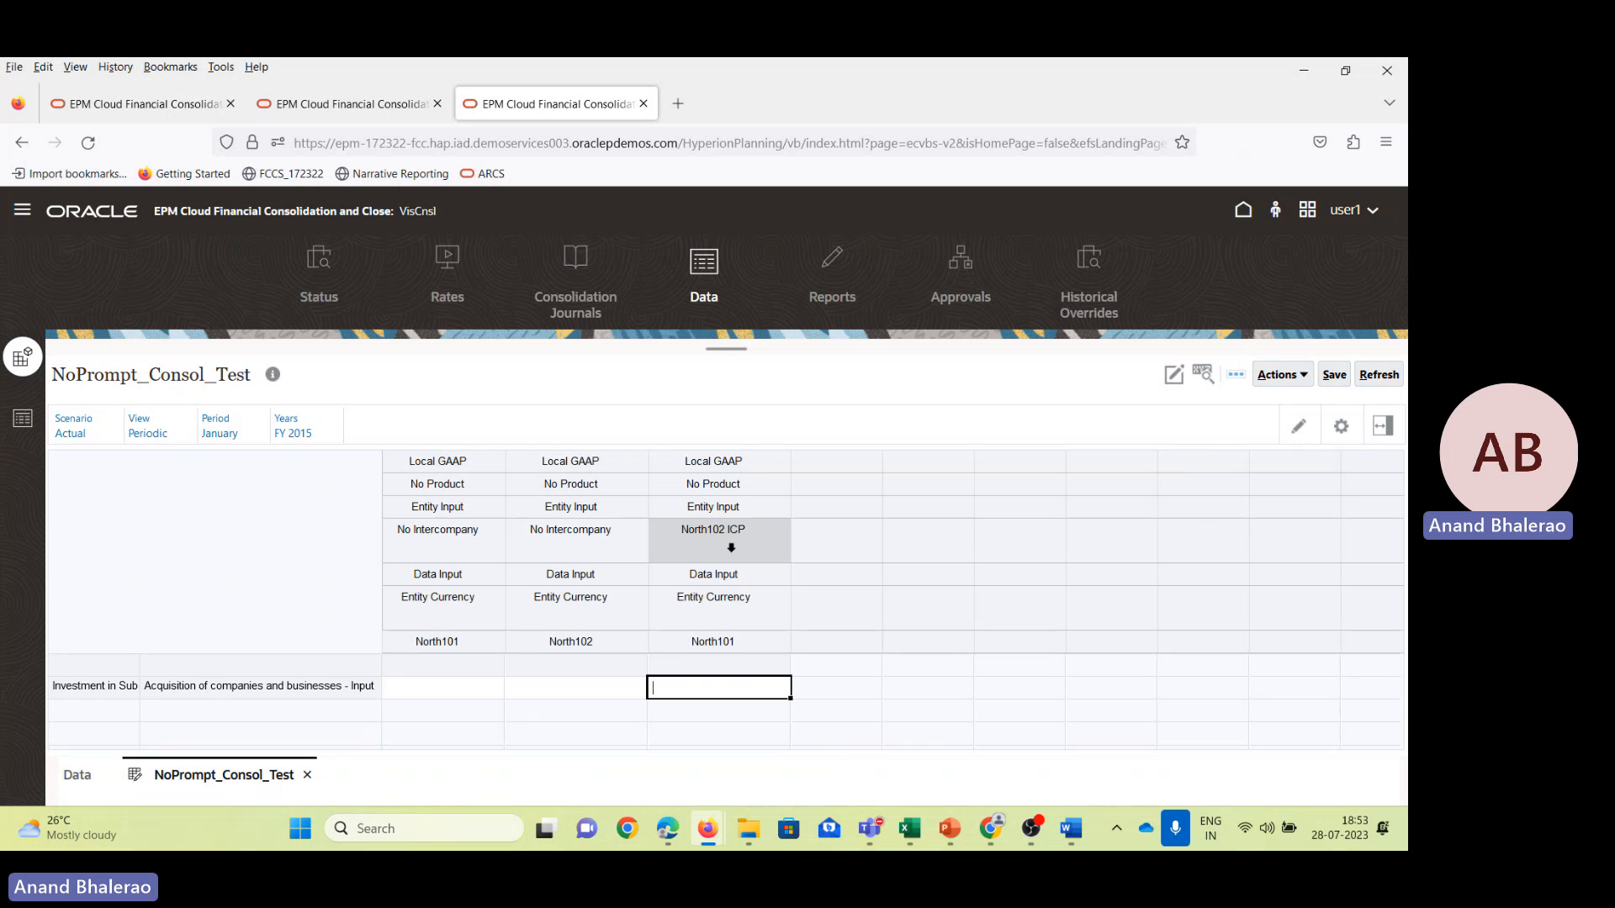
{"action": "key", "text": "alt+Tab"}
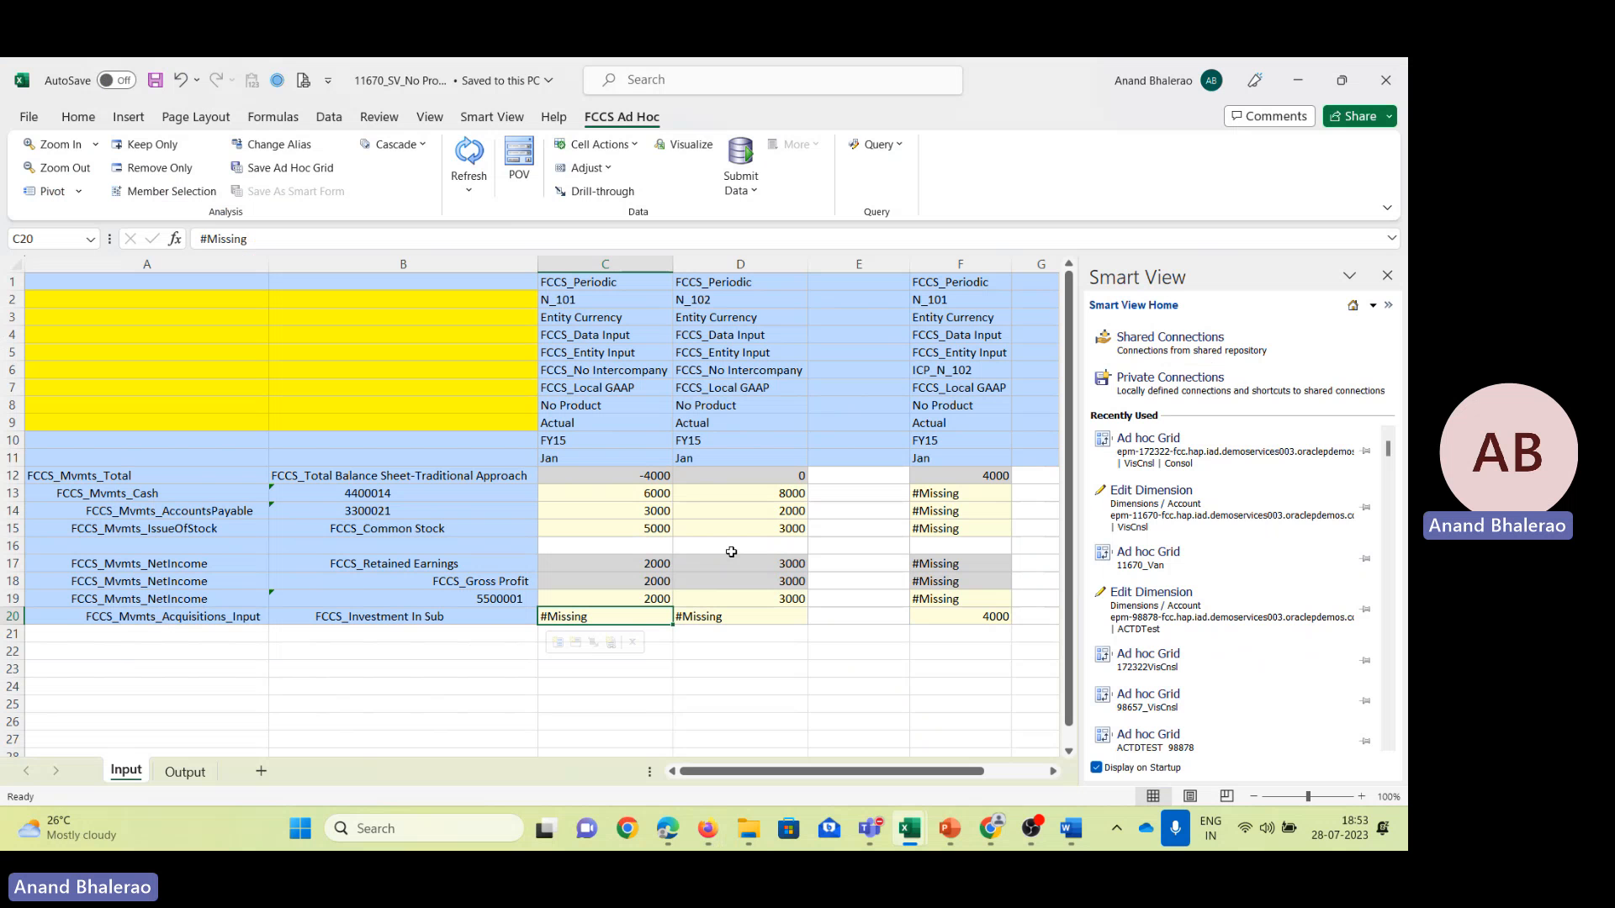
{"action": "key", "text": "alt+Tab"}
{"action": "type", "text": "000"}
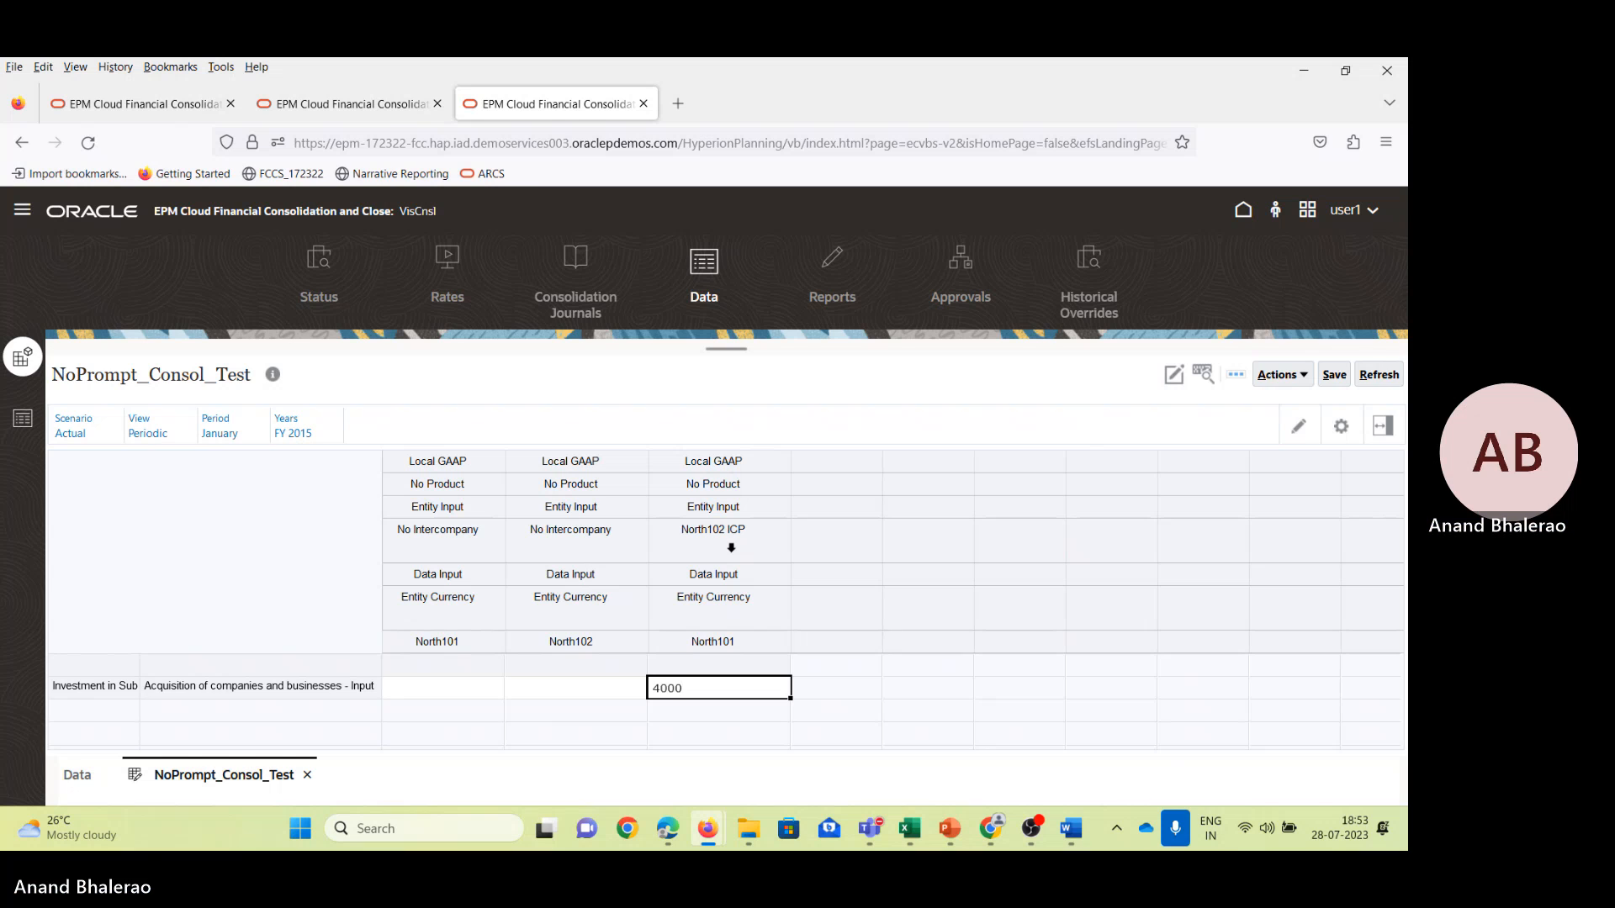
{"action": "key", "text": "Return"}
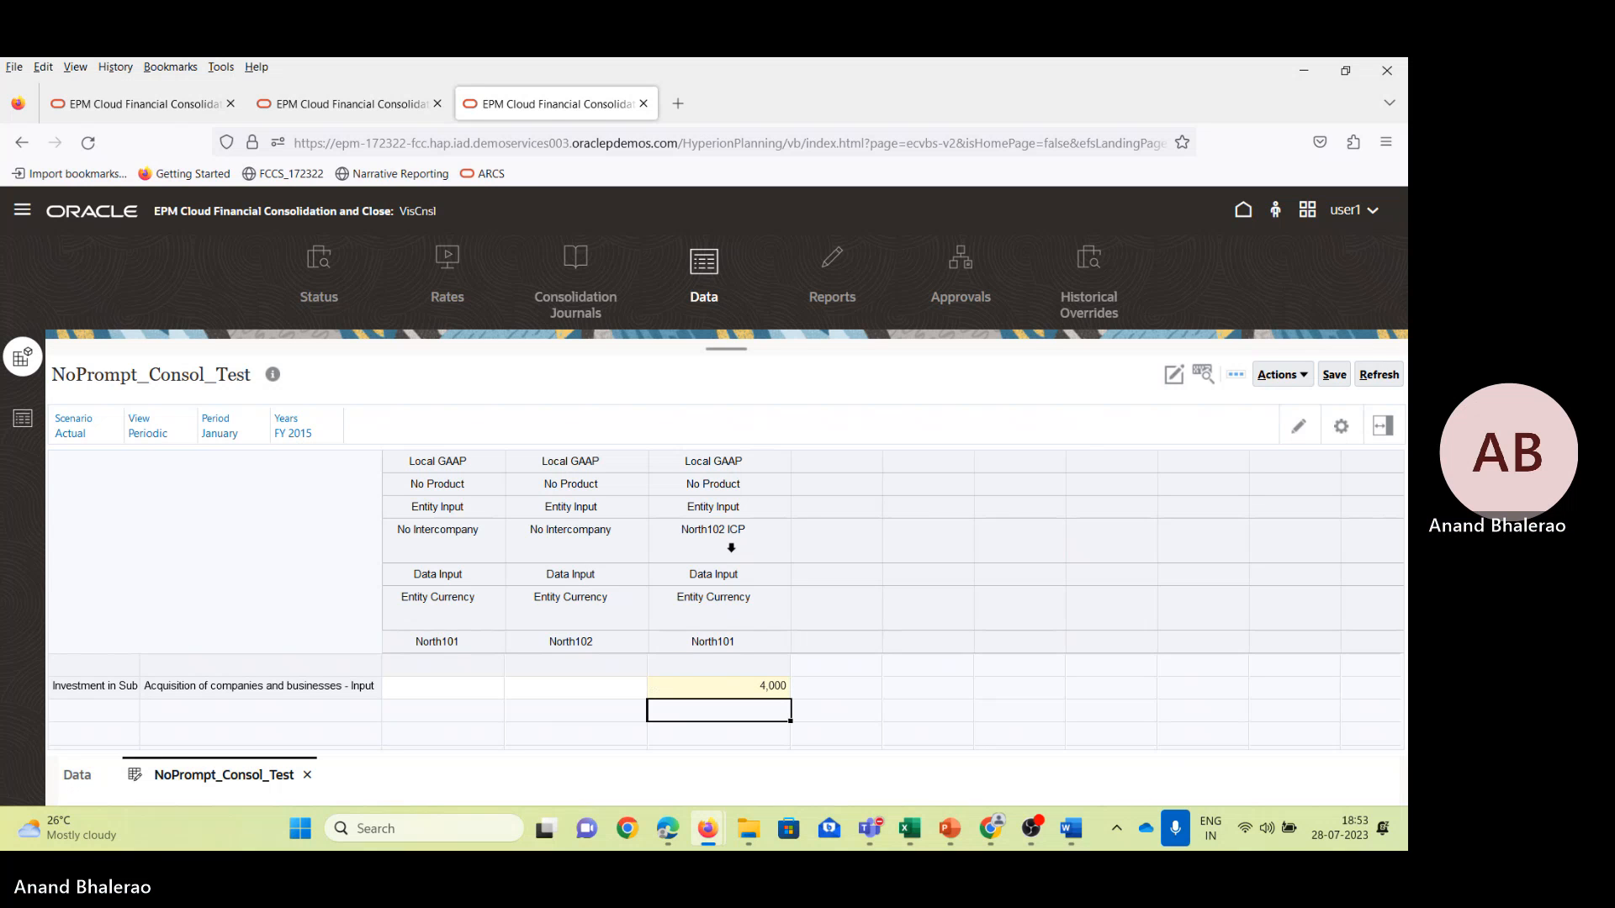
{"action": "left_click", "coordinate": [1336, 375]}
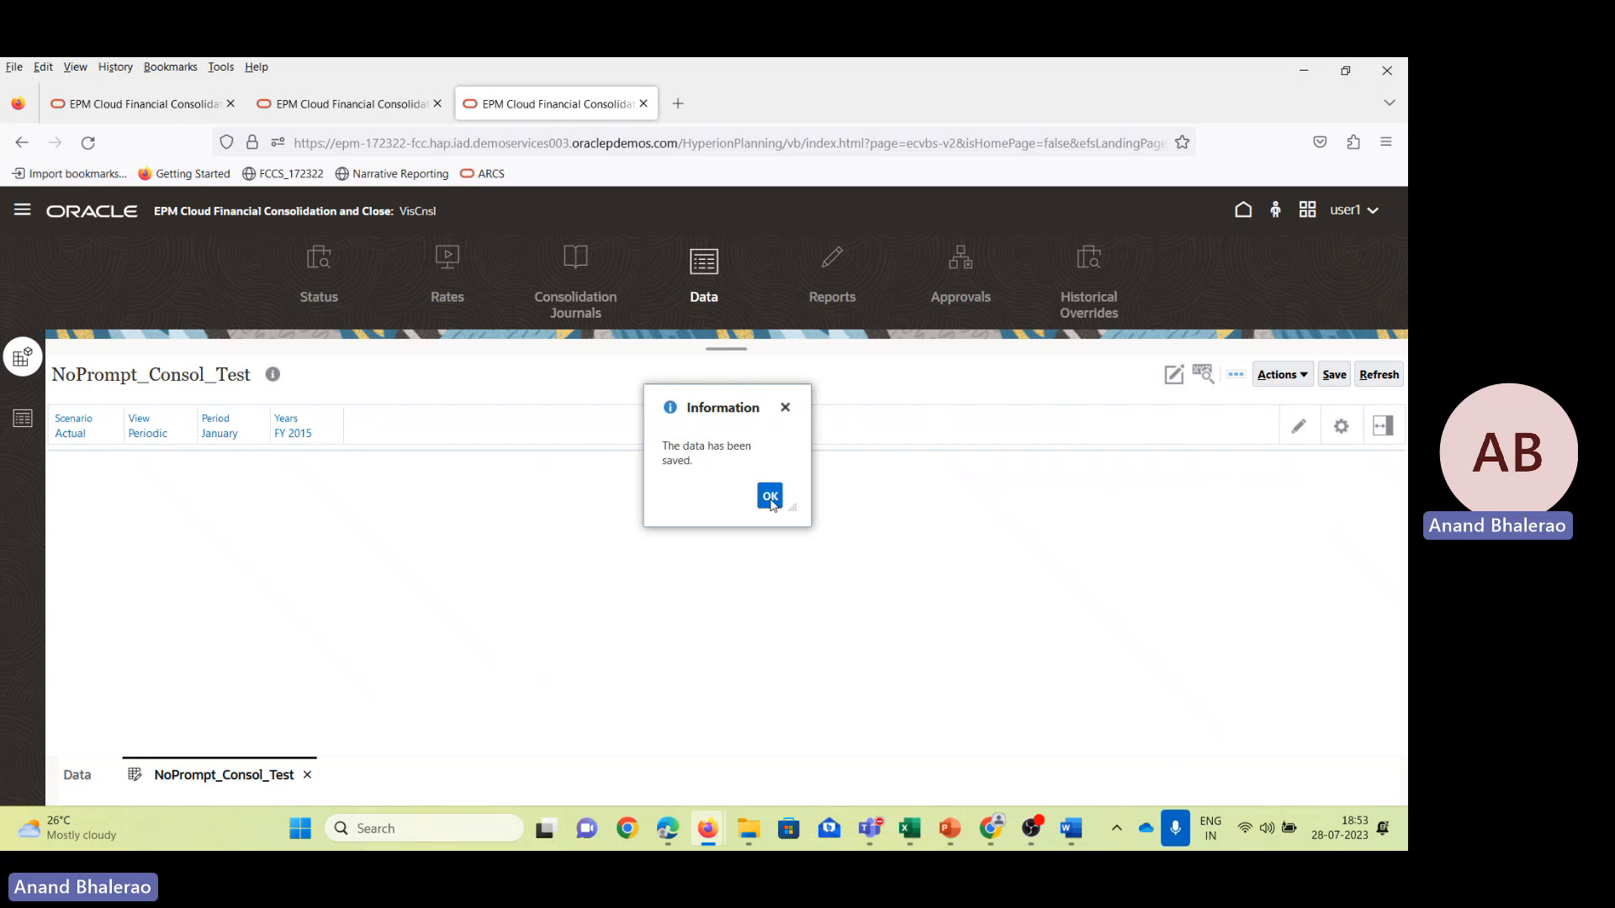
{"action": "left_click", "coordinate": [764, 495]}
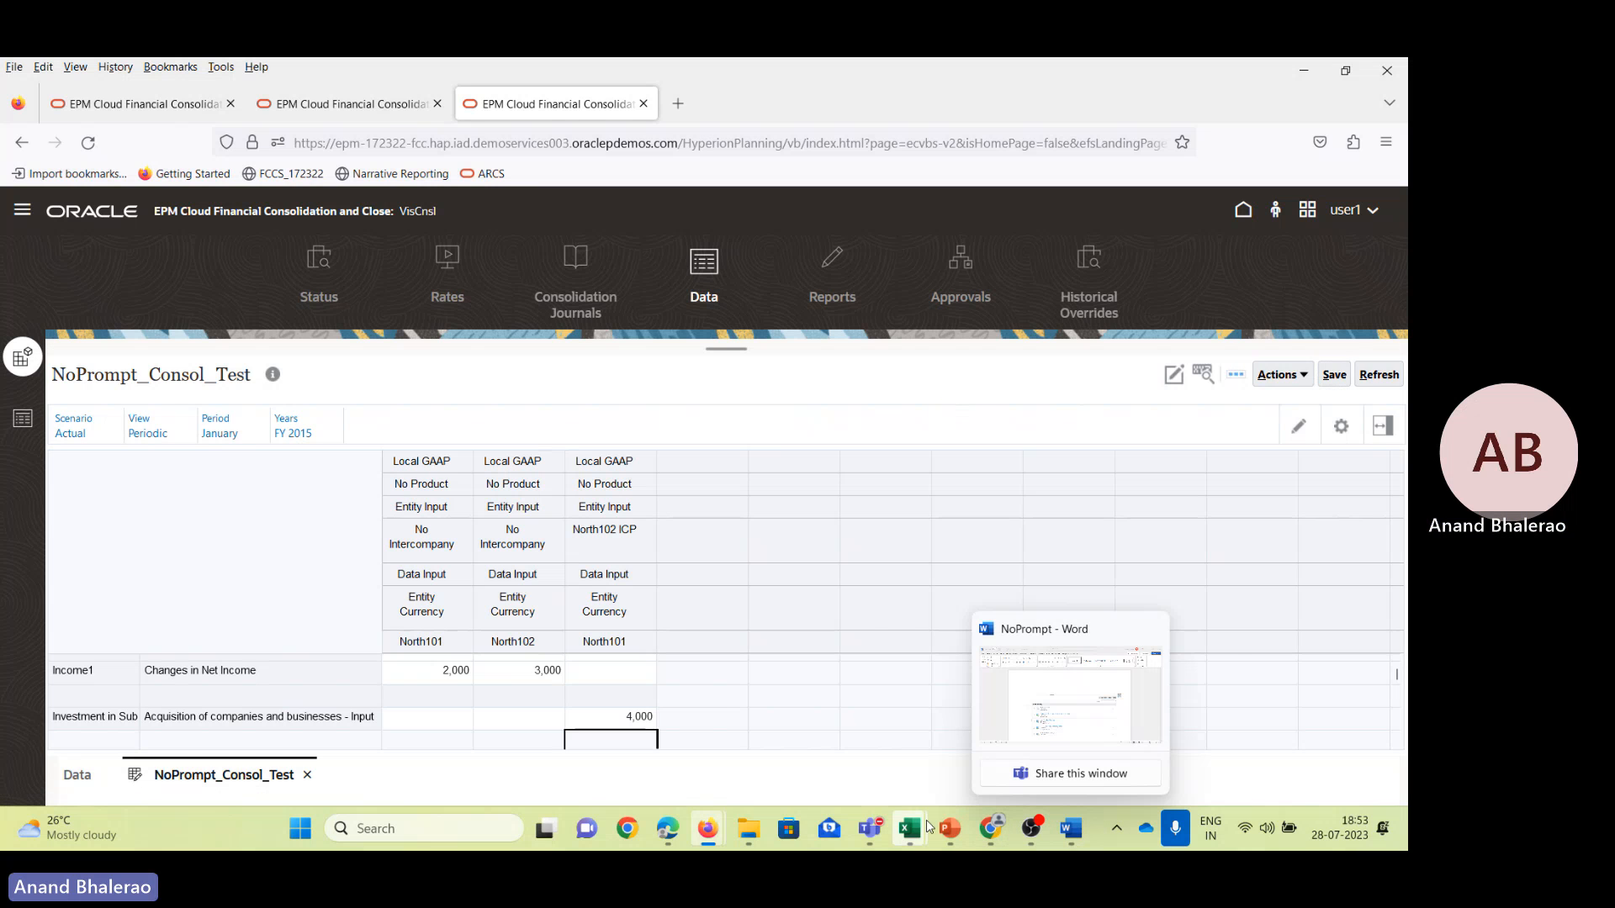
Switch to the SV_172322_NOPrompt Excel workbook, refresh its ad hoc grid, and narrow columns A and B.
{"action": "mouse_move", "coordinate": [909, 829]}
{"action": "left_click", "coordinate": [1077, 708]}
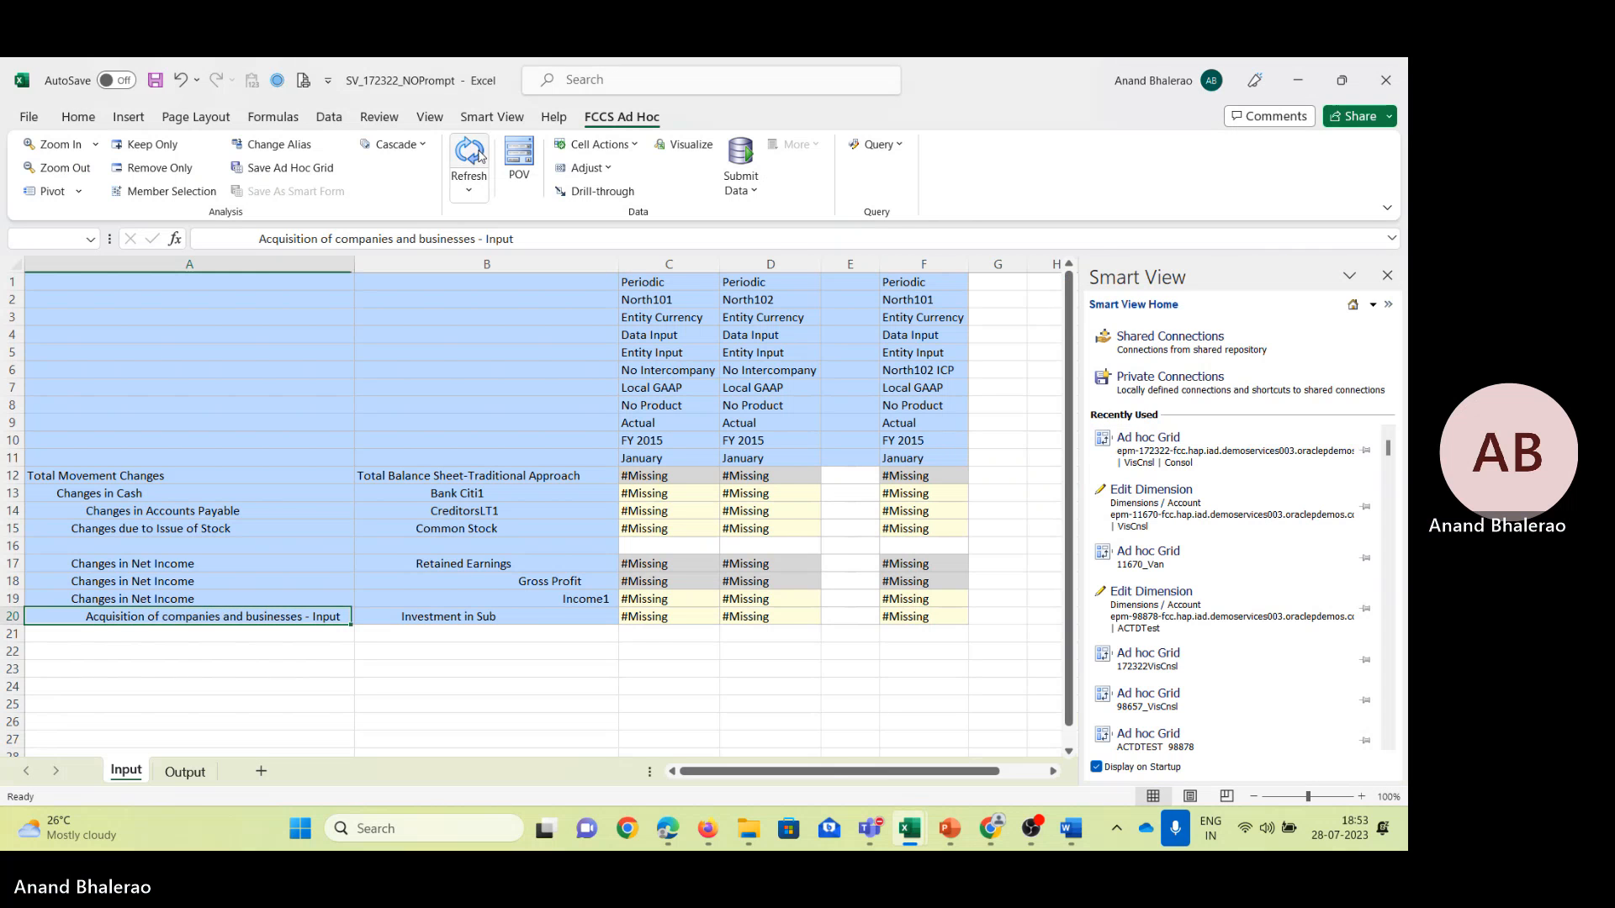
{"action": "left_click", "coordinate": [932, 619]}
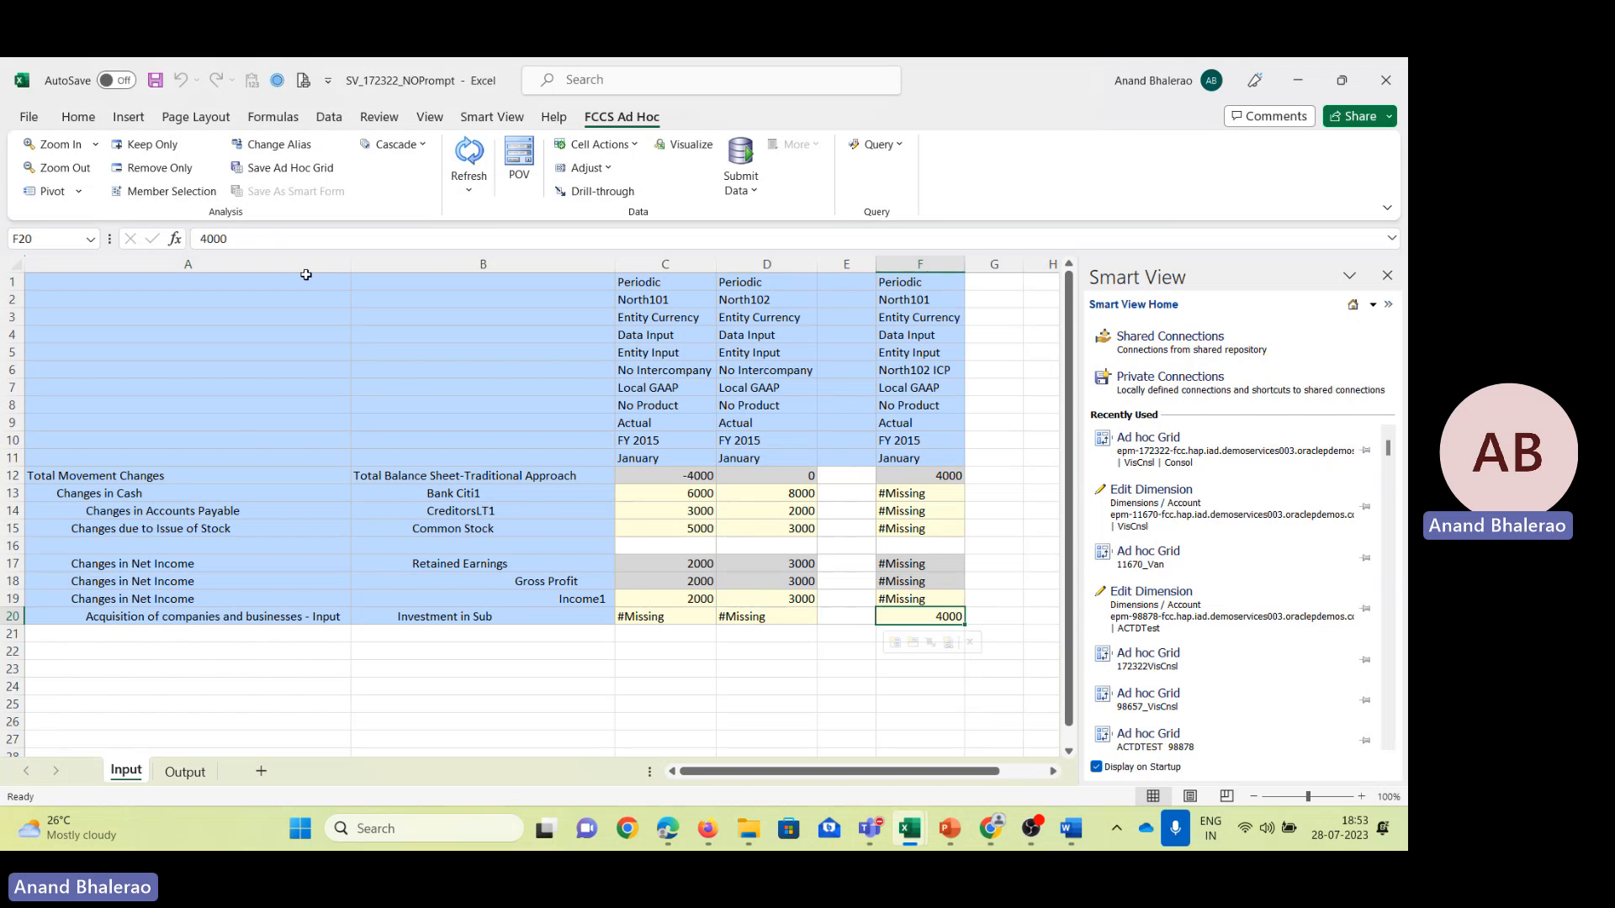
{"action": "left_click_drag", "start_coordinate": [351, 270], "coordinate": [342, 269]}
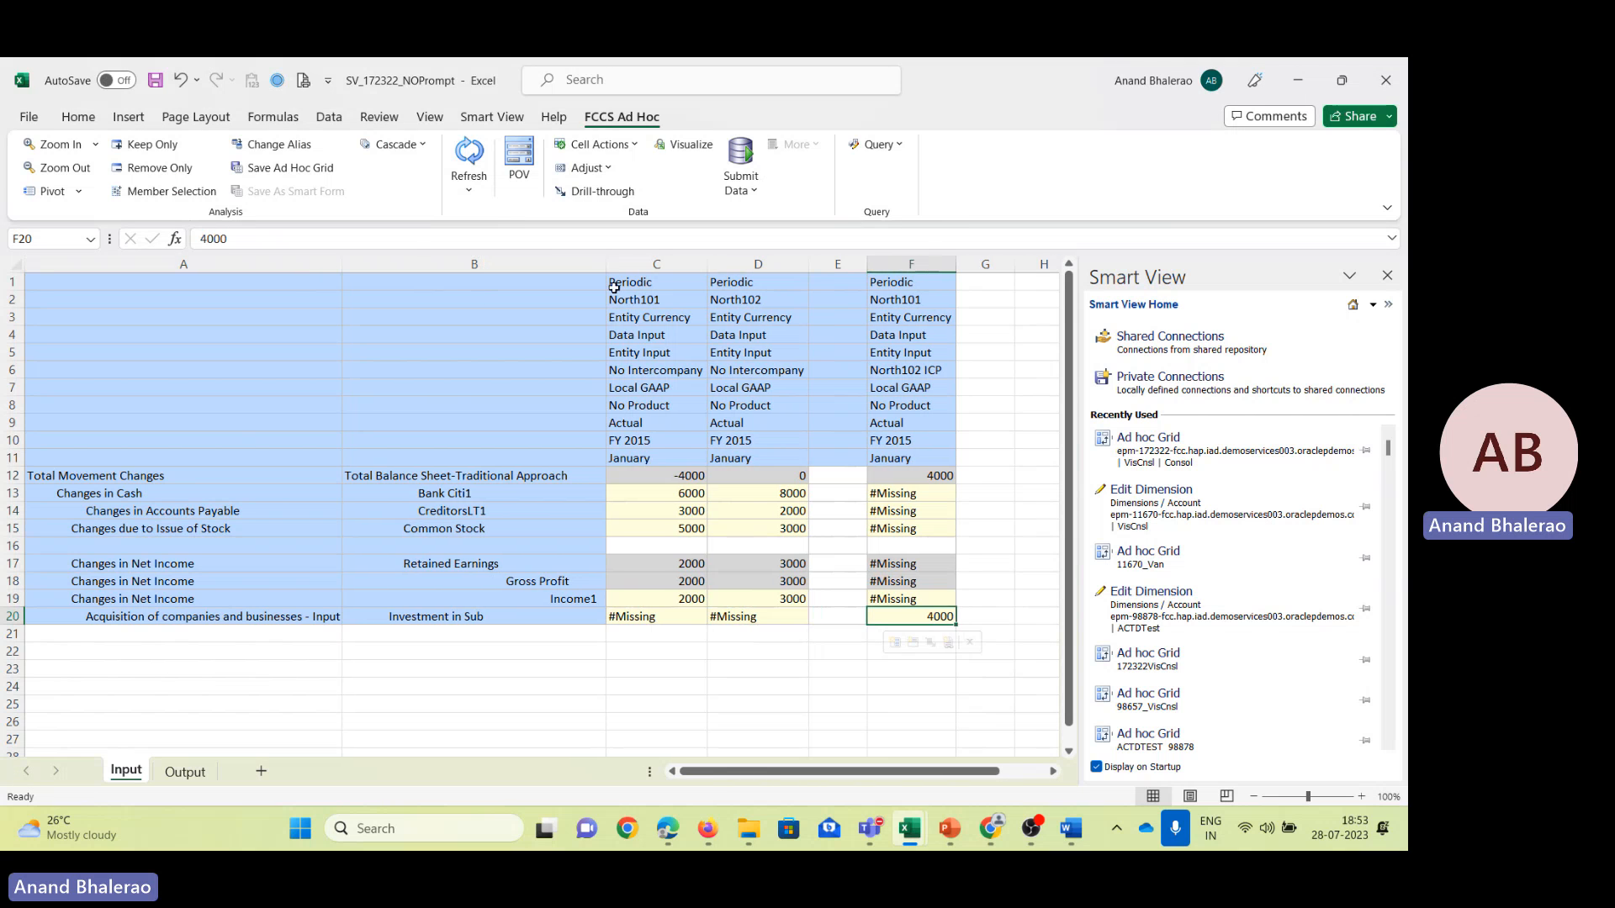
{"action": "left_click_drag", "start_coordinate": [615, 268], "coordinate": [595, 267]}
{"action": "left_click", "coordinate": [911, 629]}
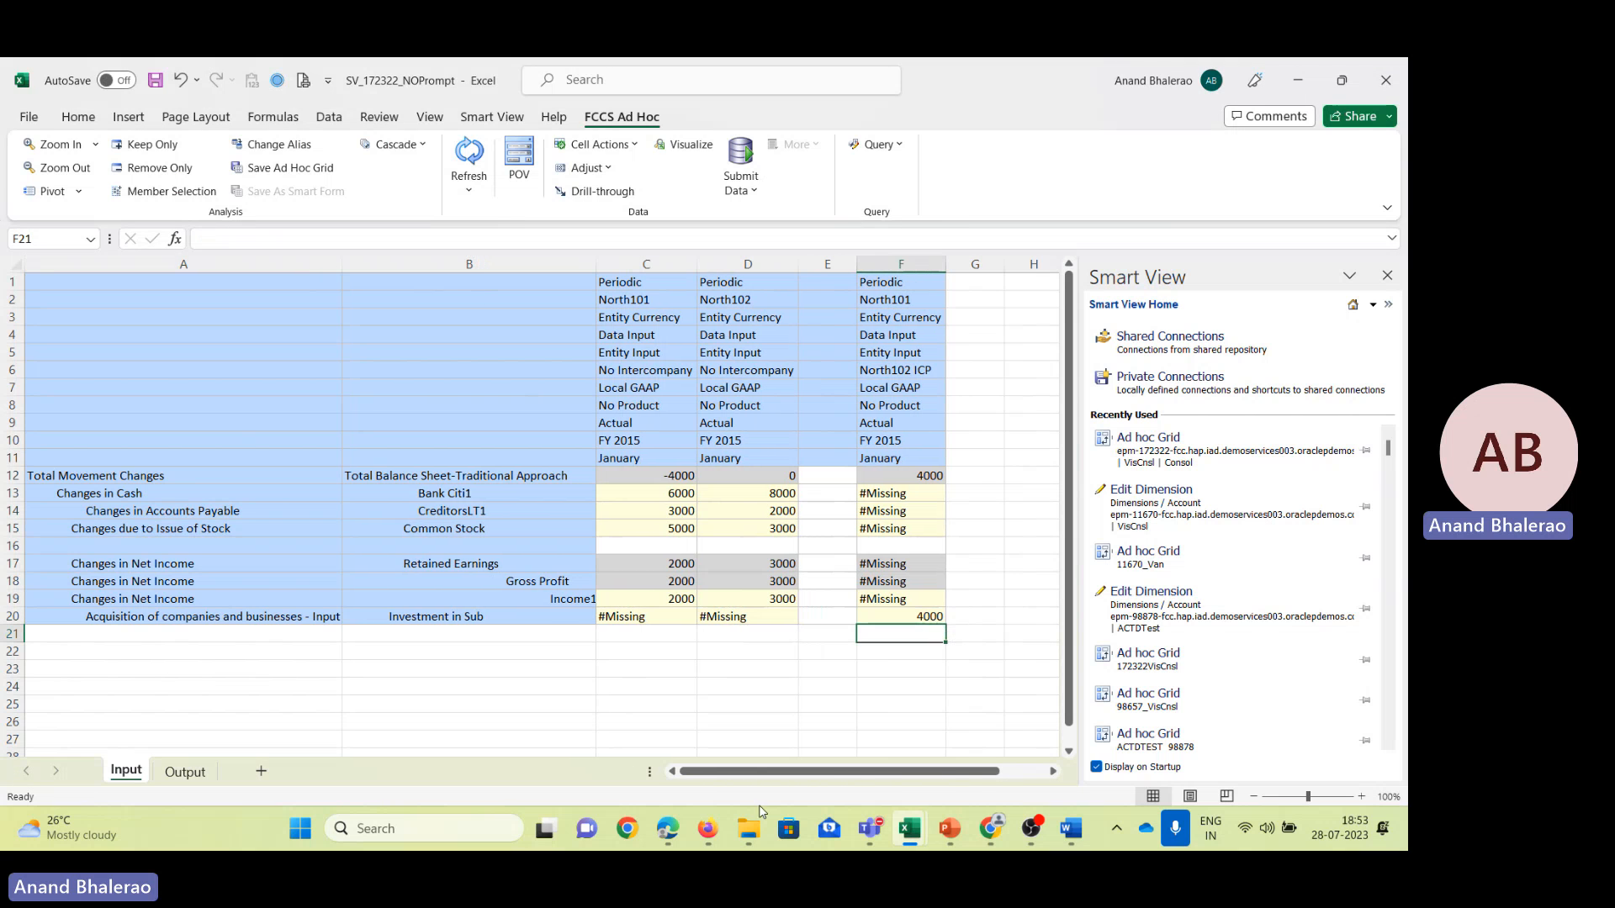
Switch back to EPM Cloud Financial Consolidation in the browser and open the application's Consolidation Manage Ownership page.
{"action": "mouse_move", "coordinate": [706, 828]}
{"action": "left_click", "coordinate": [637, 733]}
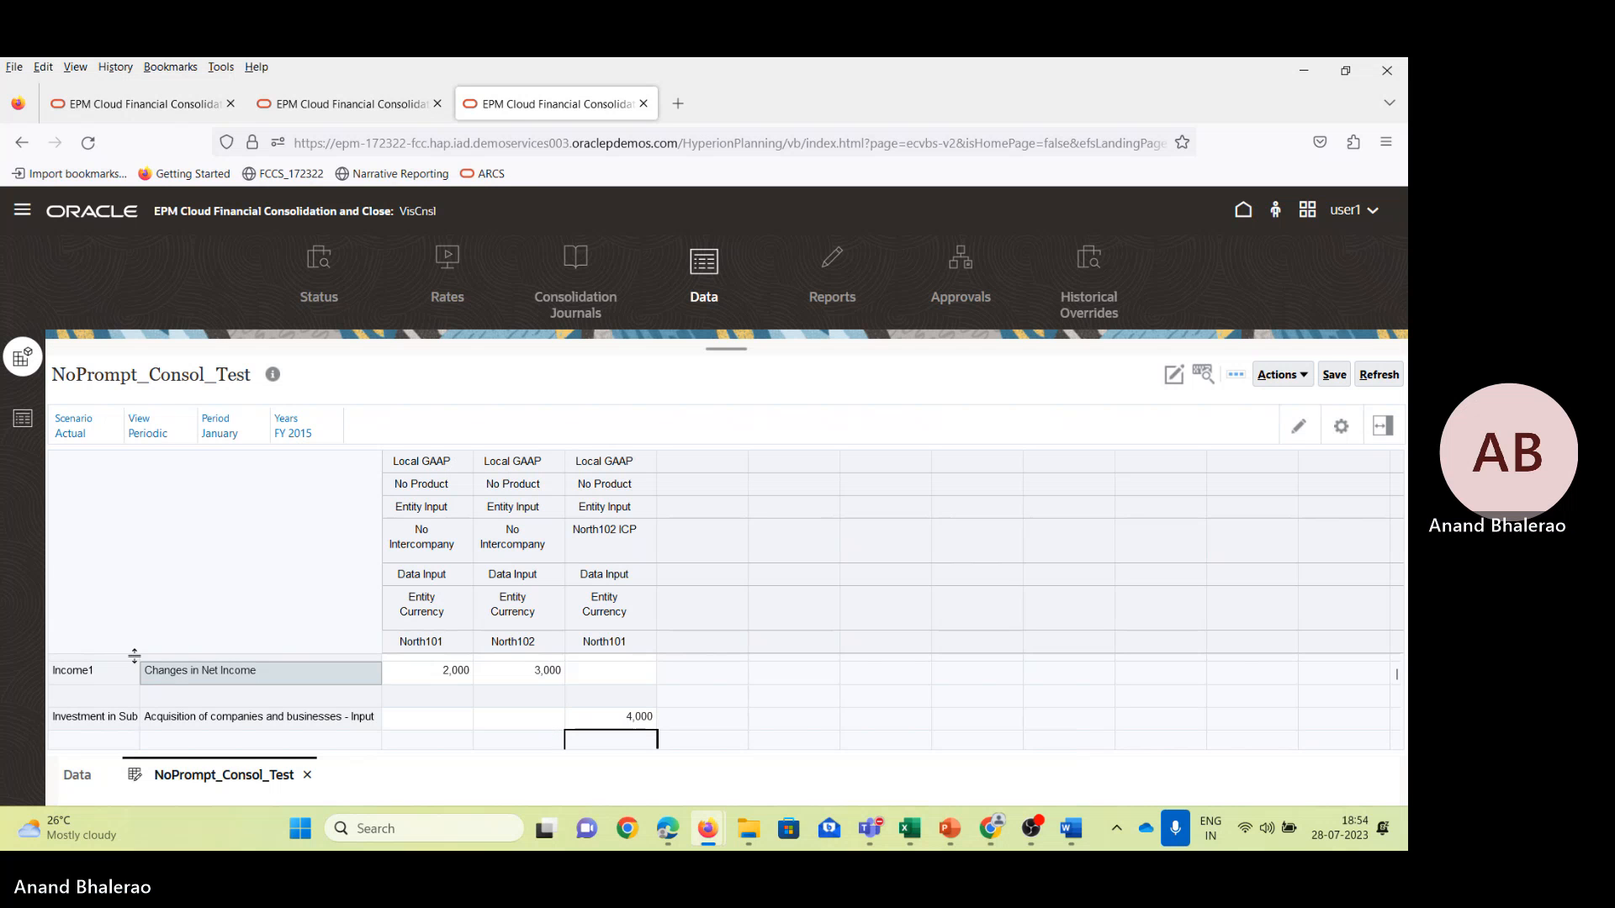
{"action": "left_click", "coordinate": [23, 217]}
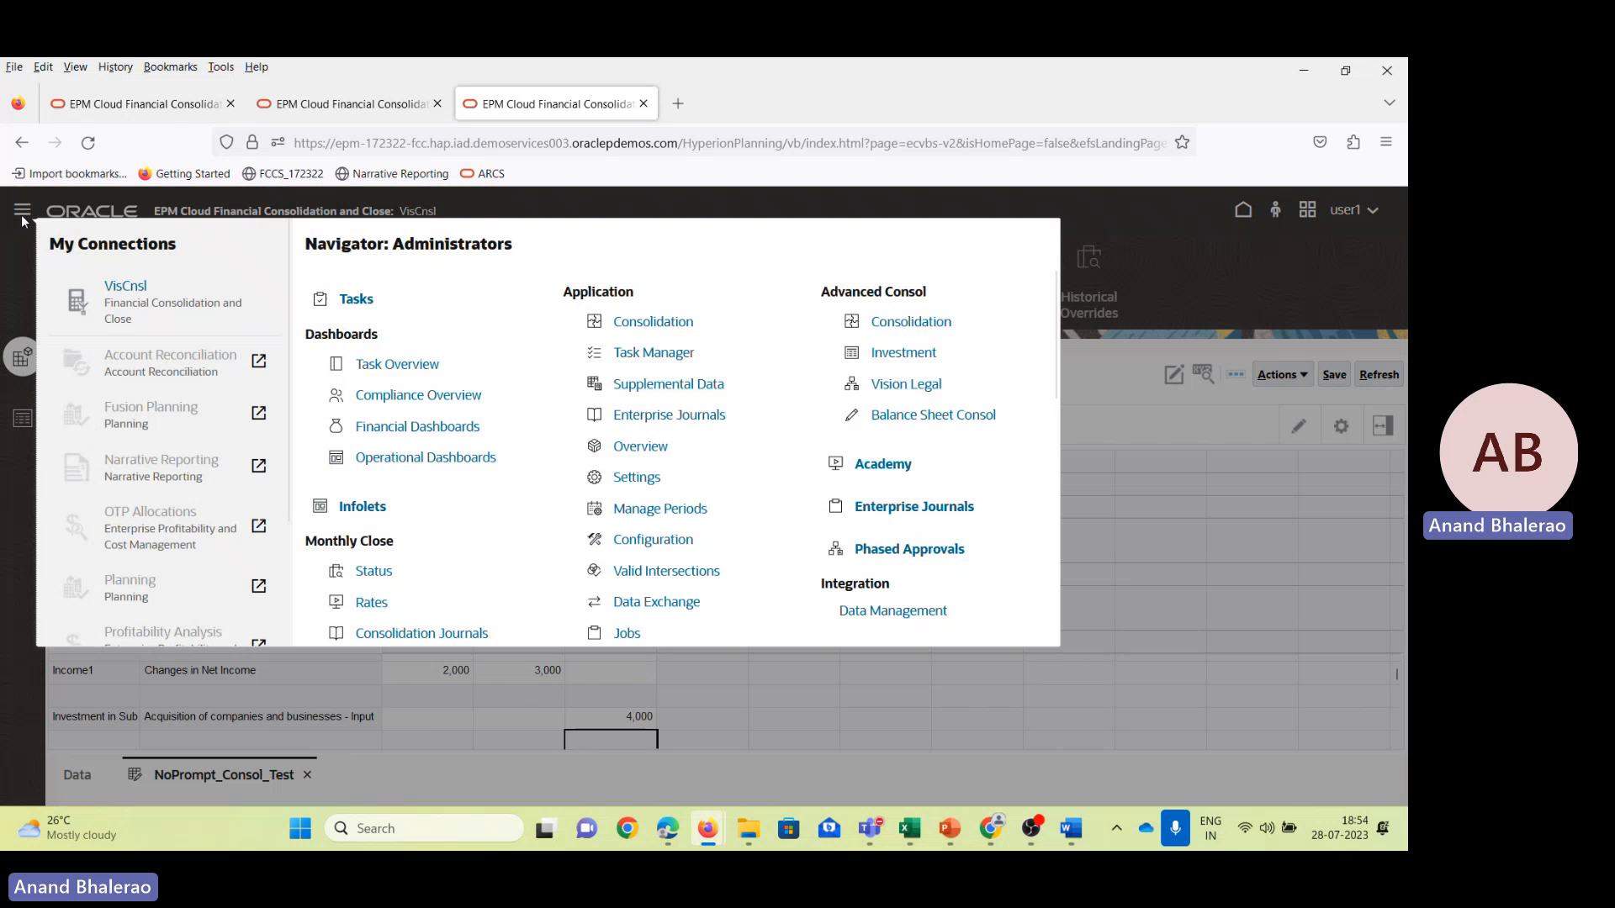
{"action": "left_click", "coordinate": [671, 324]}
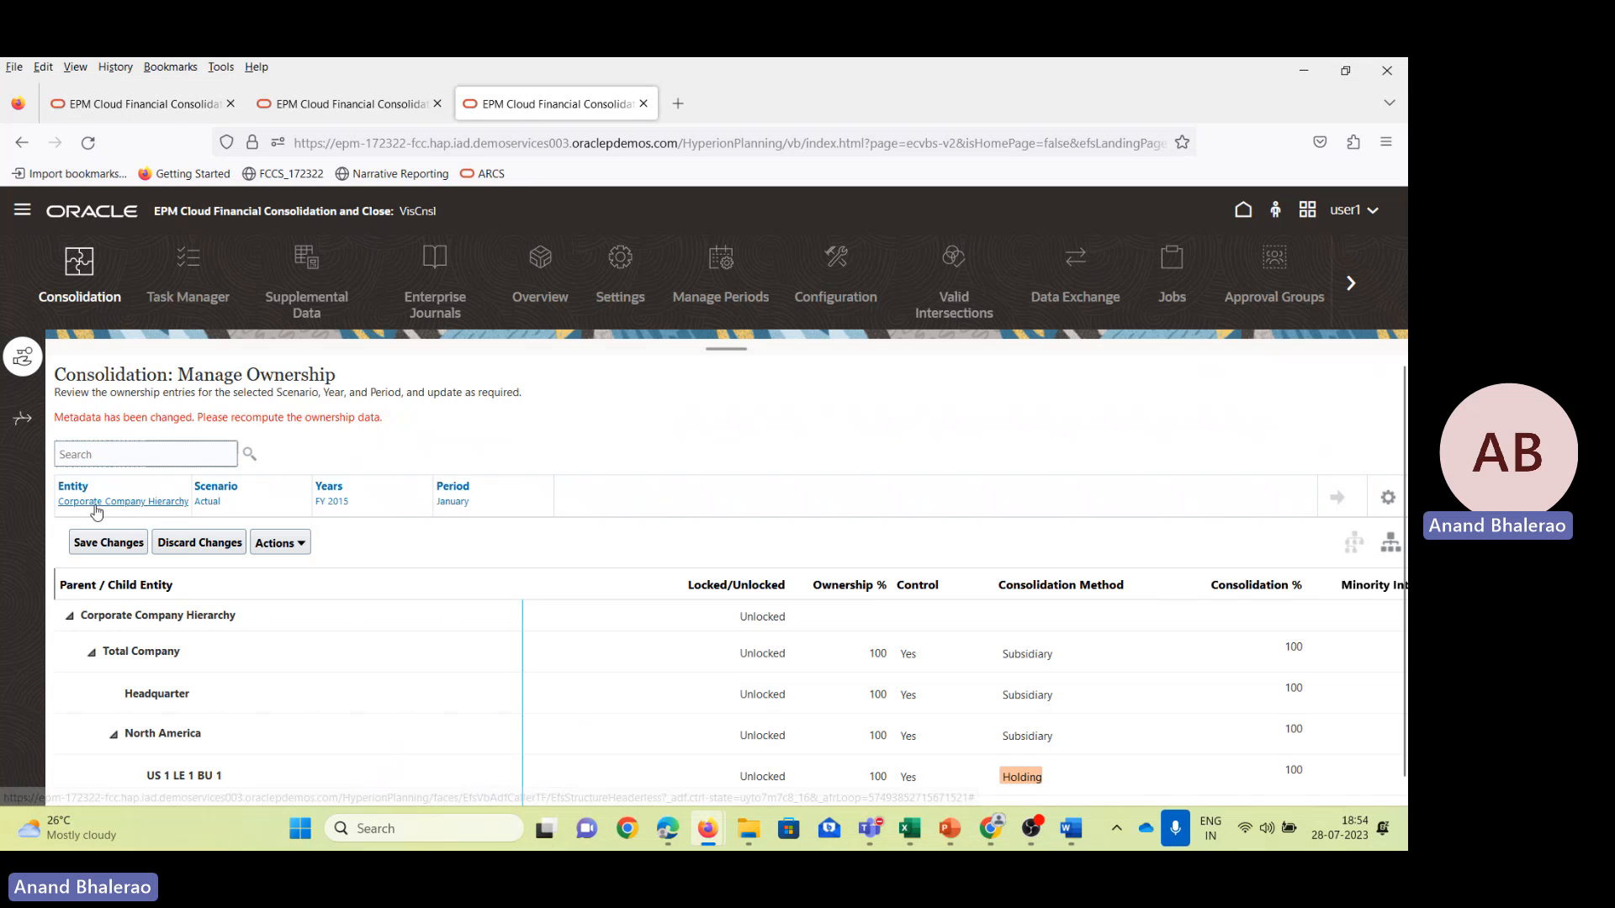
Set the Manage Ownership entity to Total Geography and collapse the US Region and International Region branches.
{"action": "left_click", "coordinate": [73, 487]}
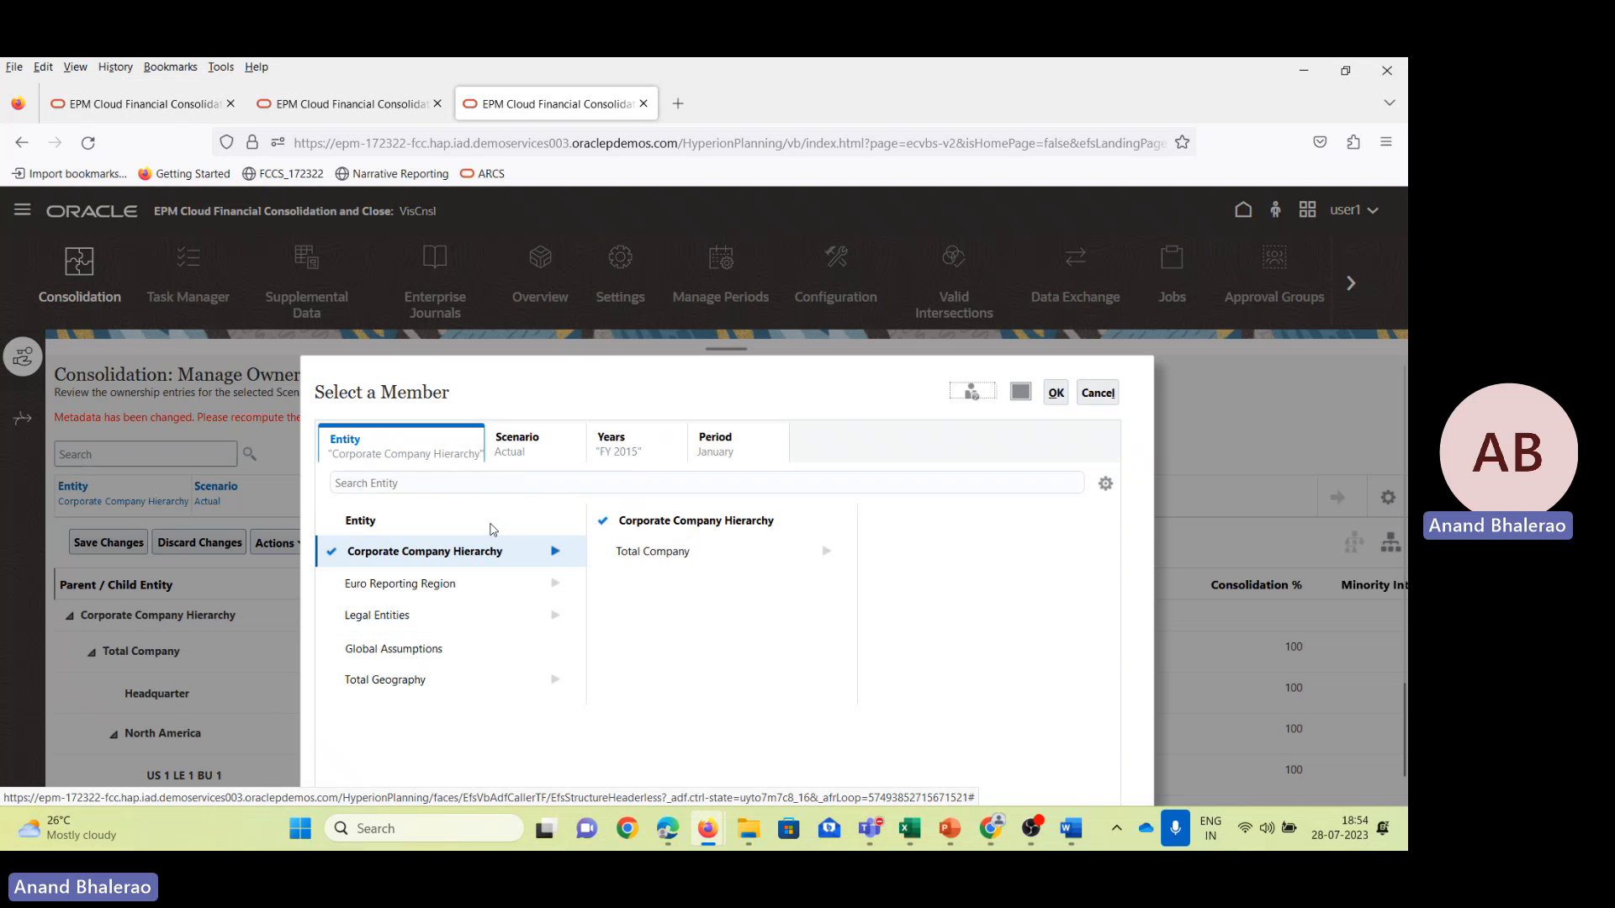
{"action": "left_click", "coordinate": [383, 682]}
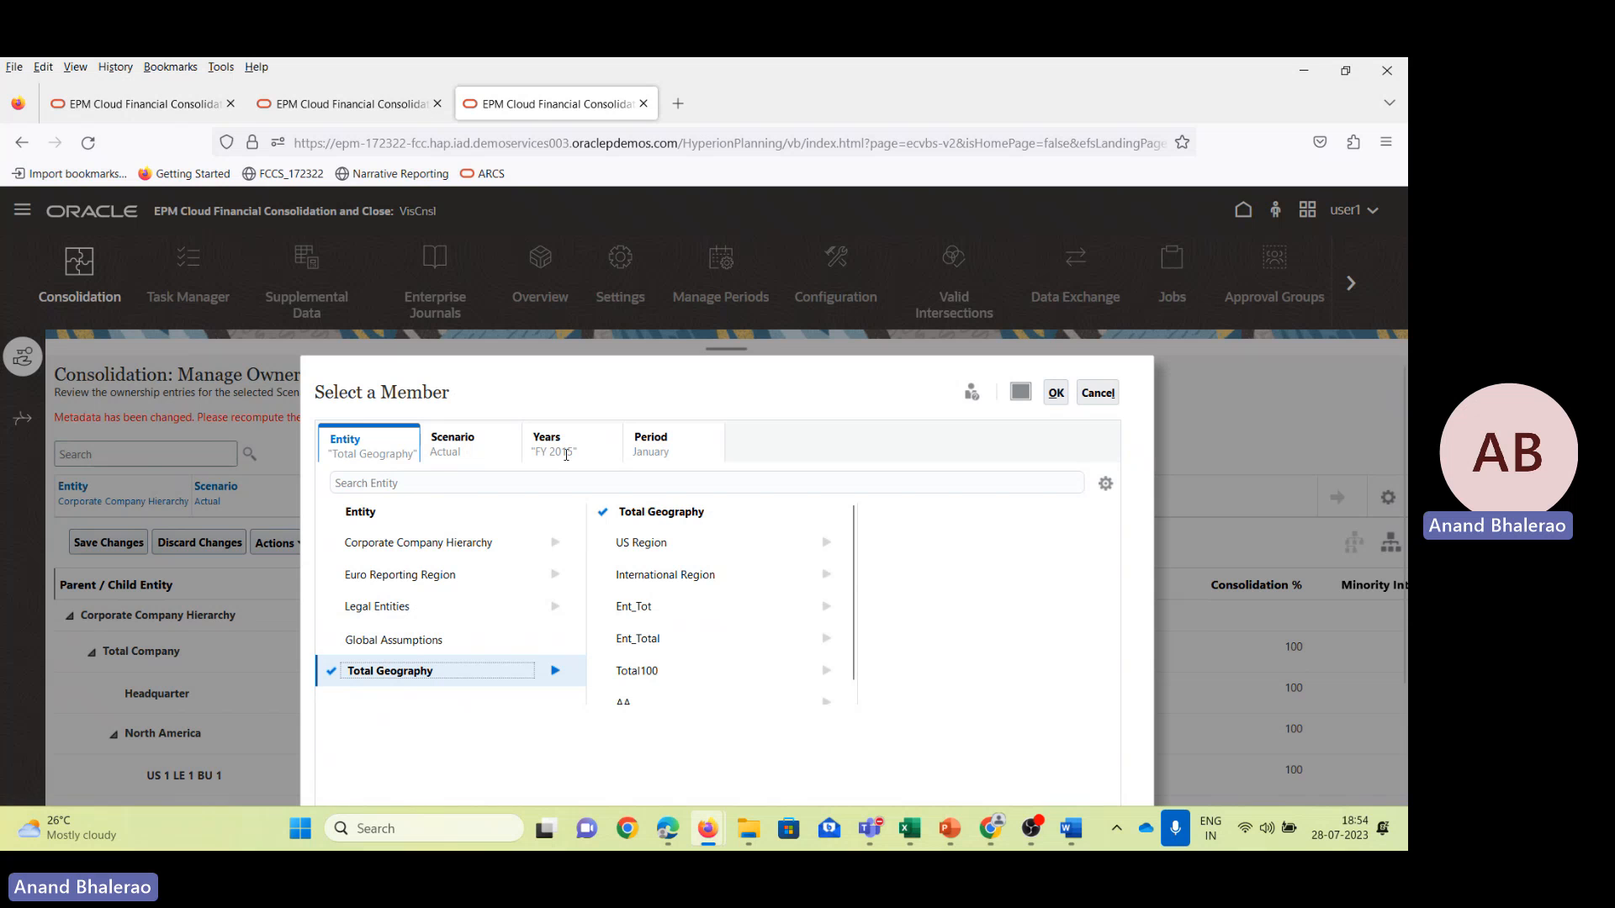
{"action": "left_click", "coordinate": [1056, 393]}
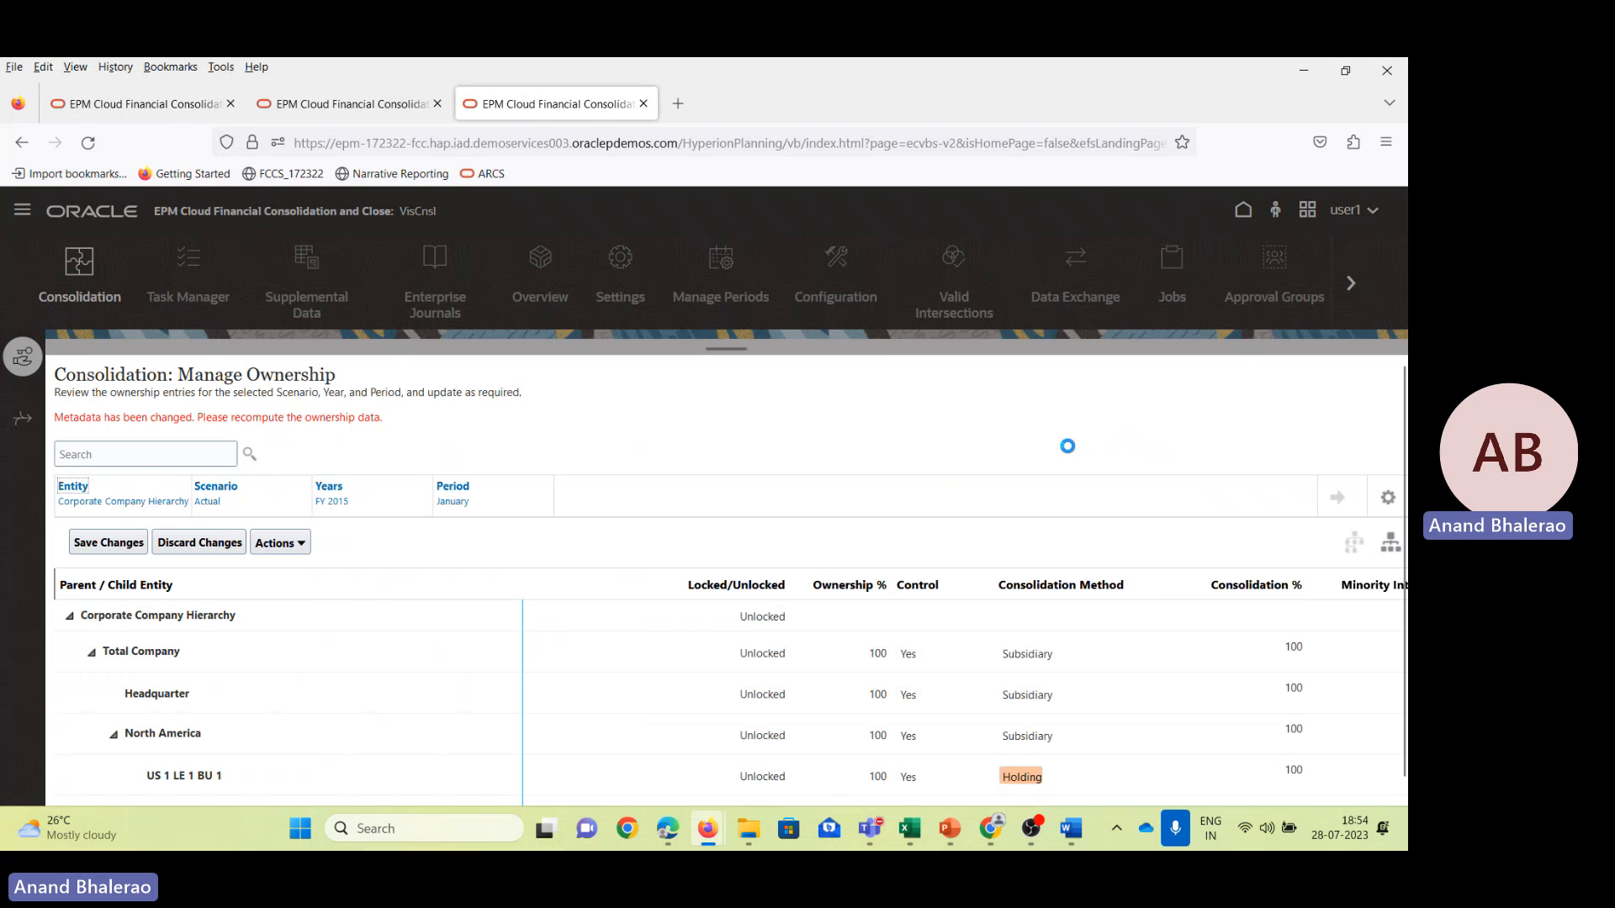
{"action": "left_click", "coordinate": [1337, 495]}
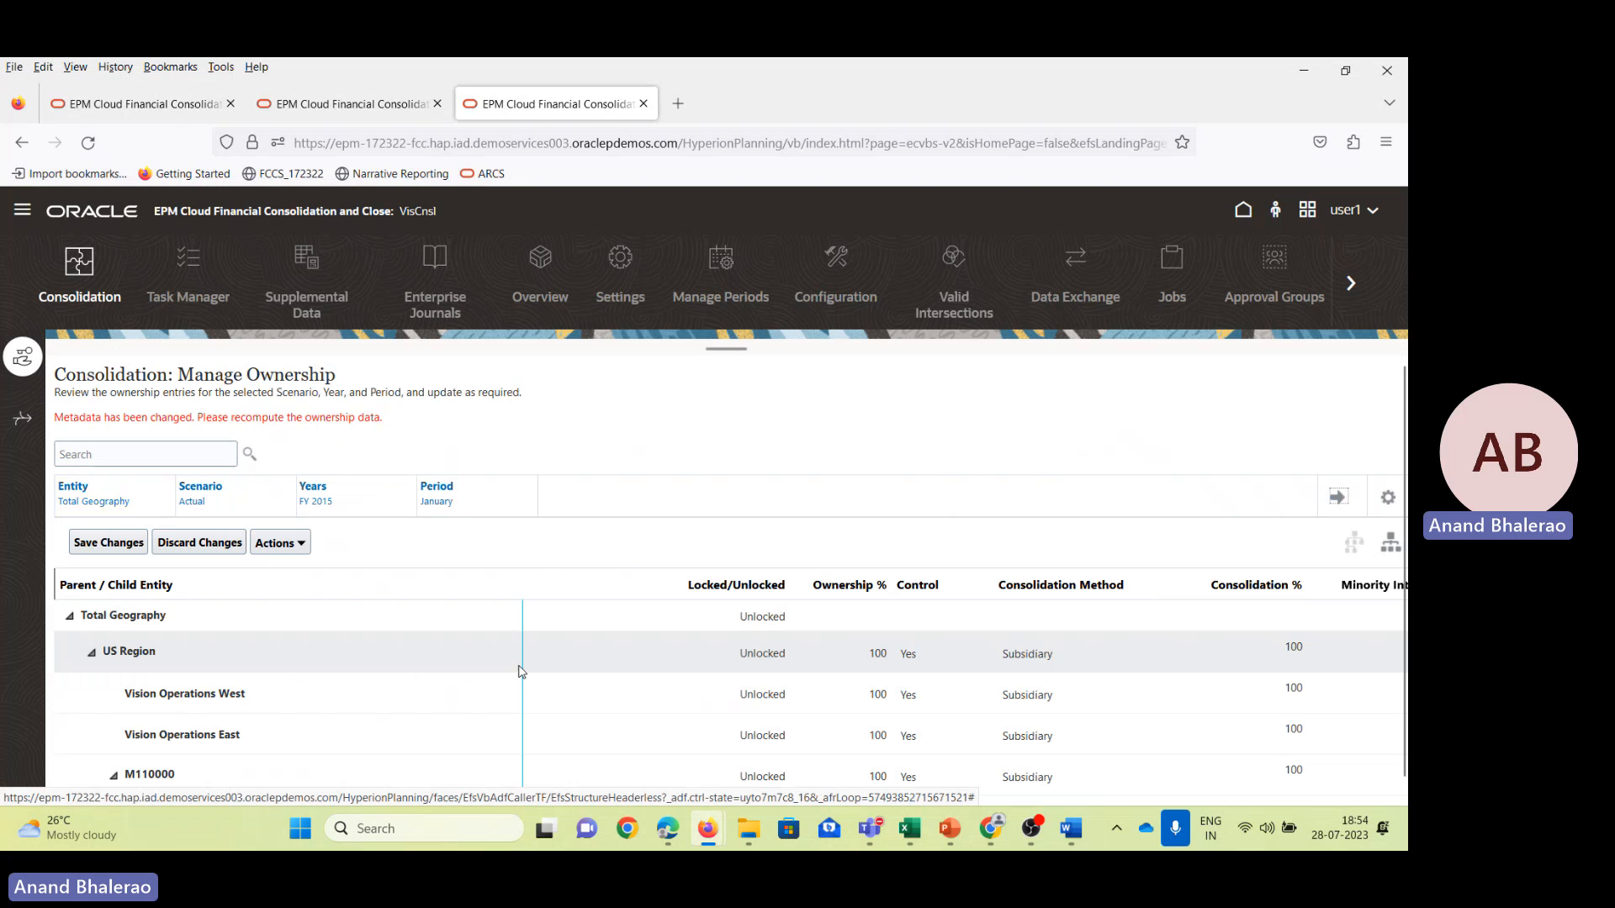
{"action": "left_click", "coordinate": [92, 652]}
{"action": "left_click", "coordinate": [92, 695]}
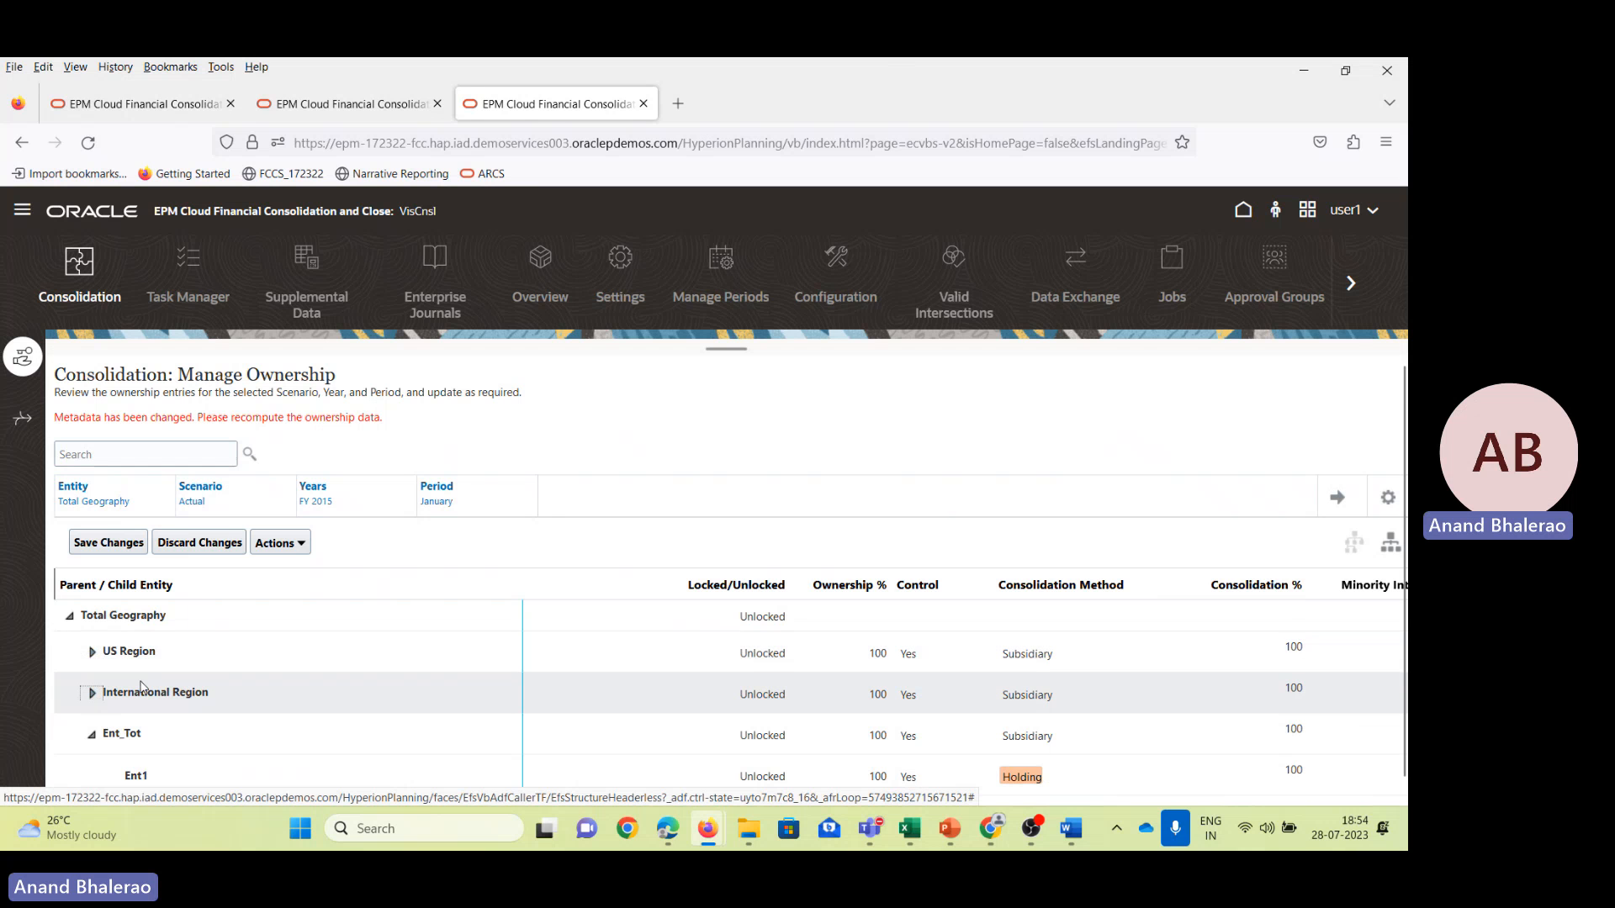
Check the test entities in the SV_172322_NOPrompt Excel workbook and return to Manage Ownership in the browser.
{"action": "key", "text": "alt+Tab"}
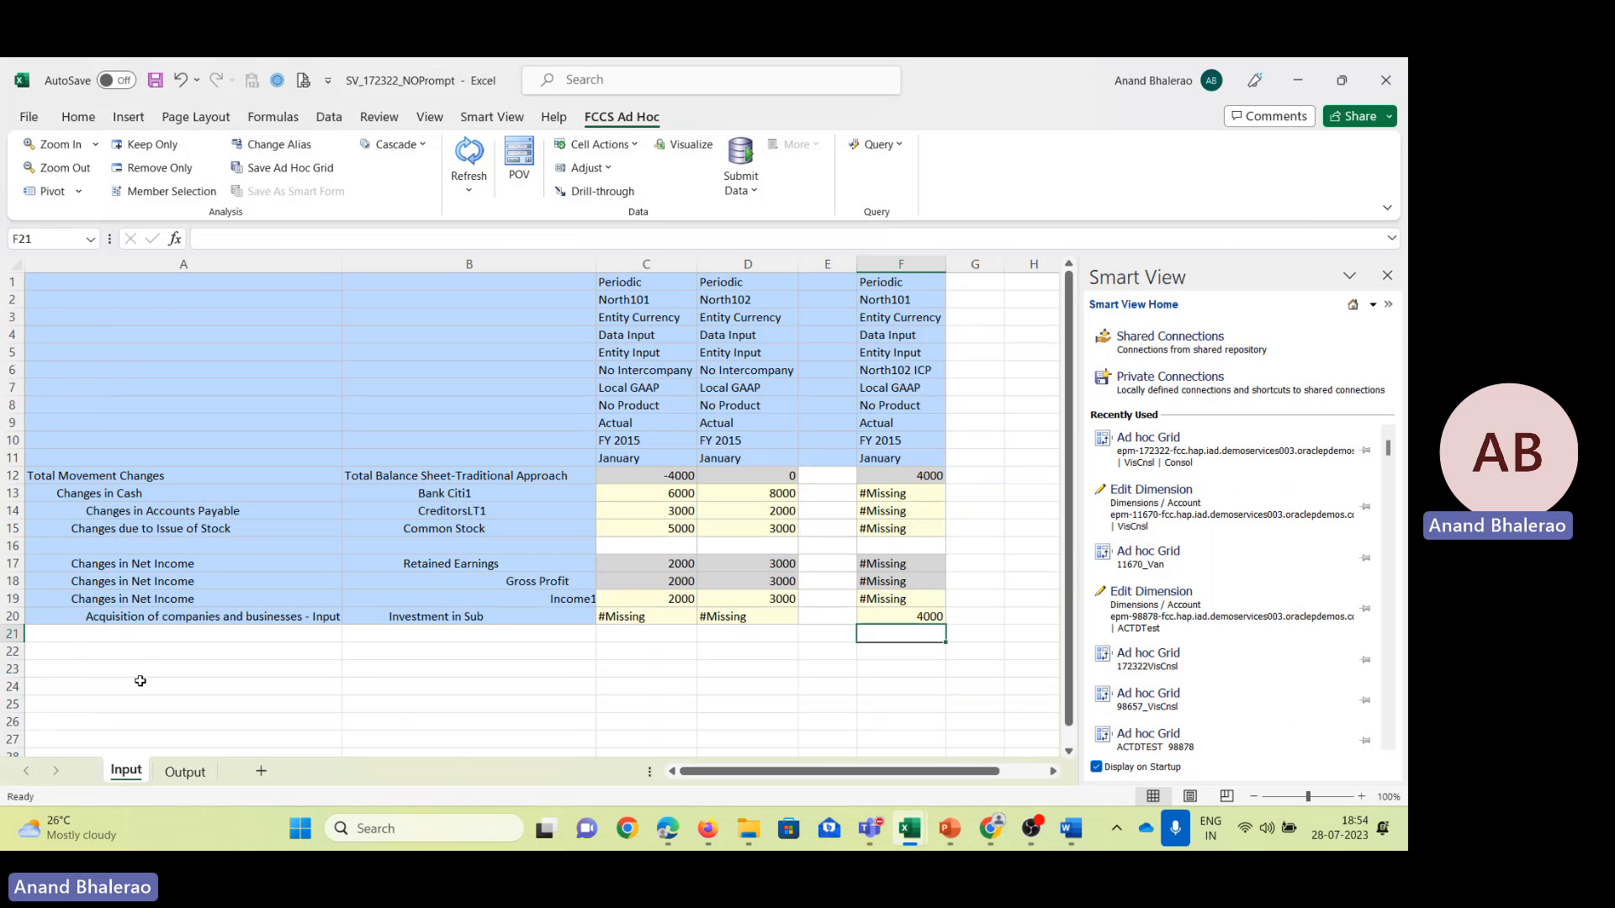
{"action": "key", "text": "alt+Tab"}
{"action": "key", "text": "alt+Tab"}
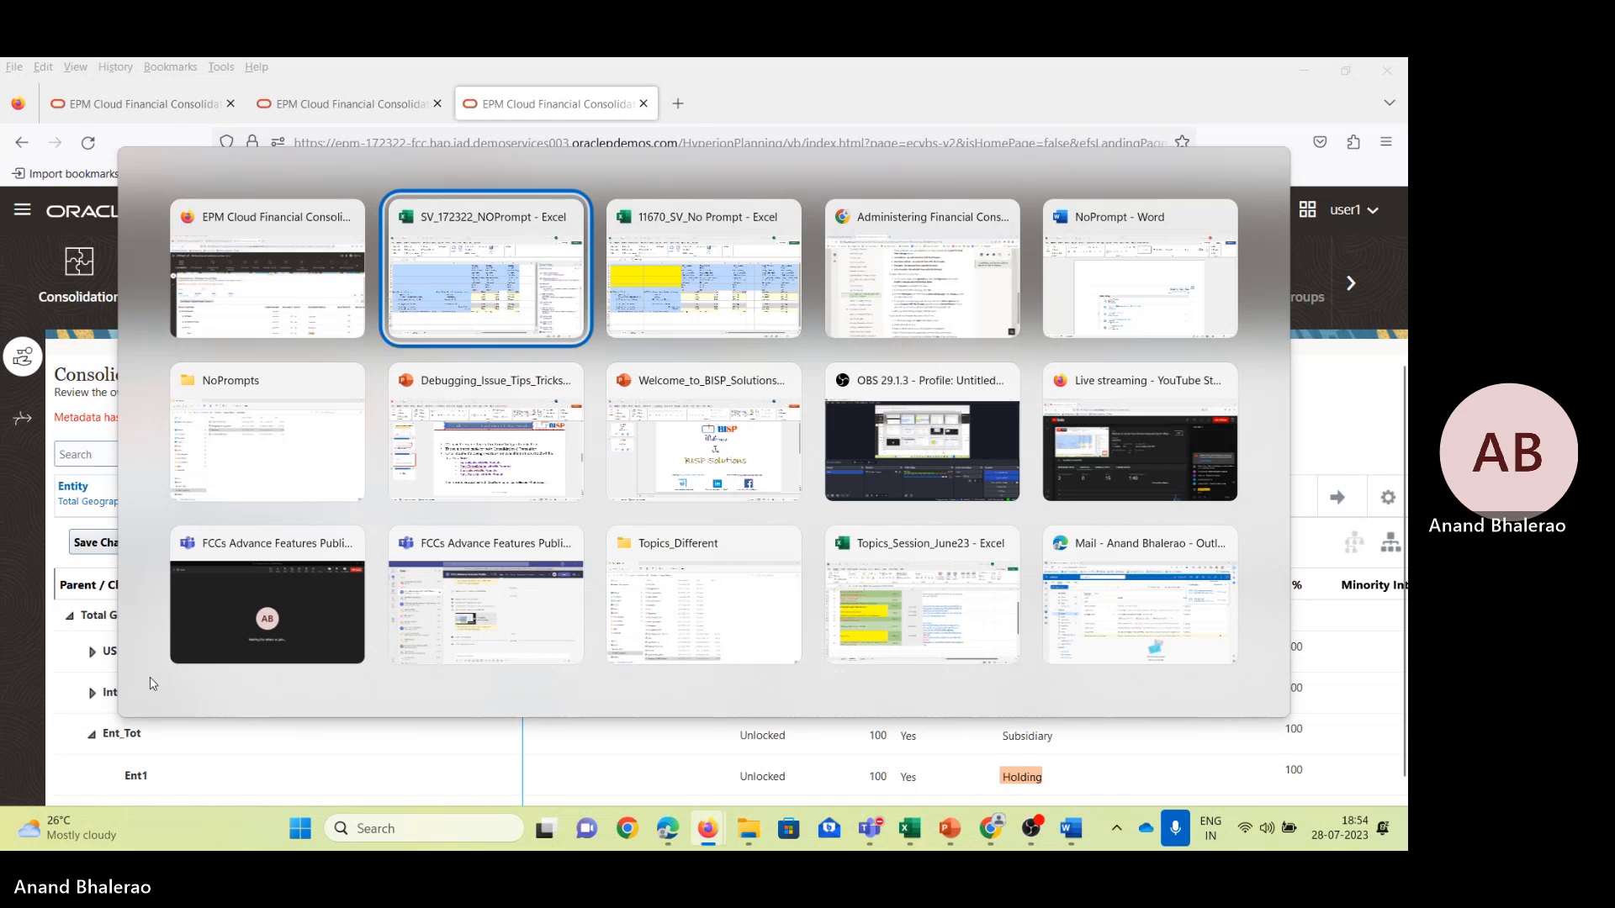
{"action": "key", "text": "alt+Tab"}
{"action": "key", "text": "alt+Tab"}
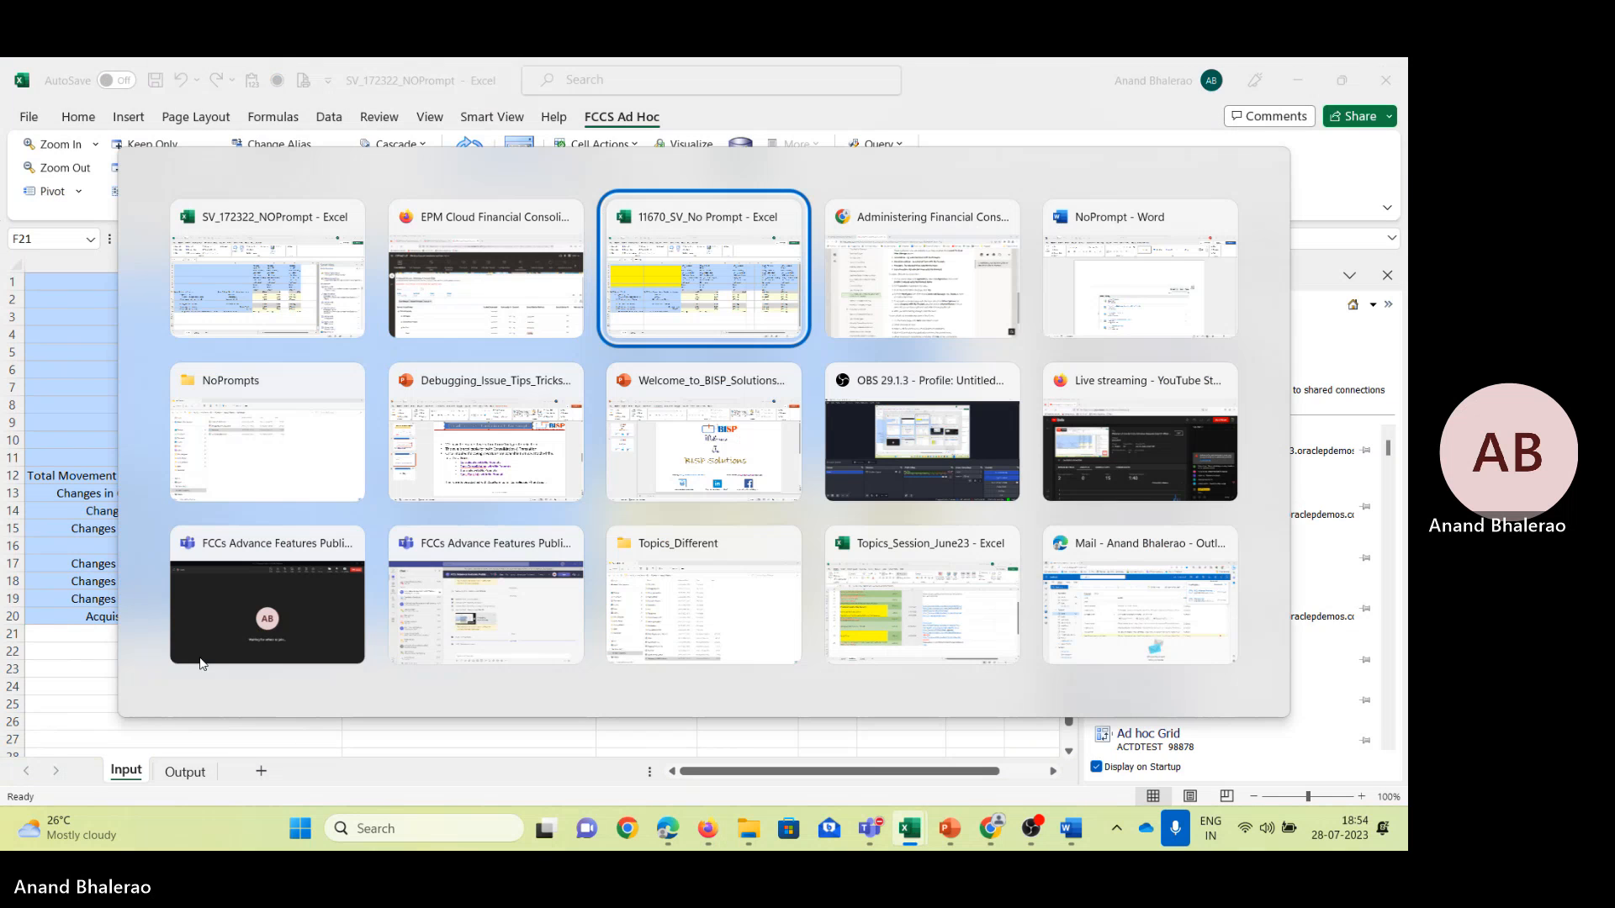
{"action": "key", "text": "alt+Tab"}
{"action": "key", "text": "alt+Tab"}
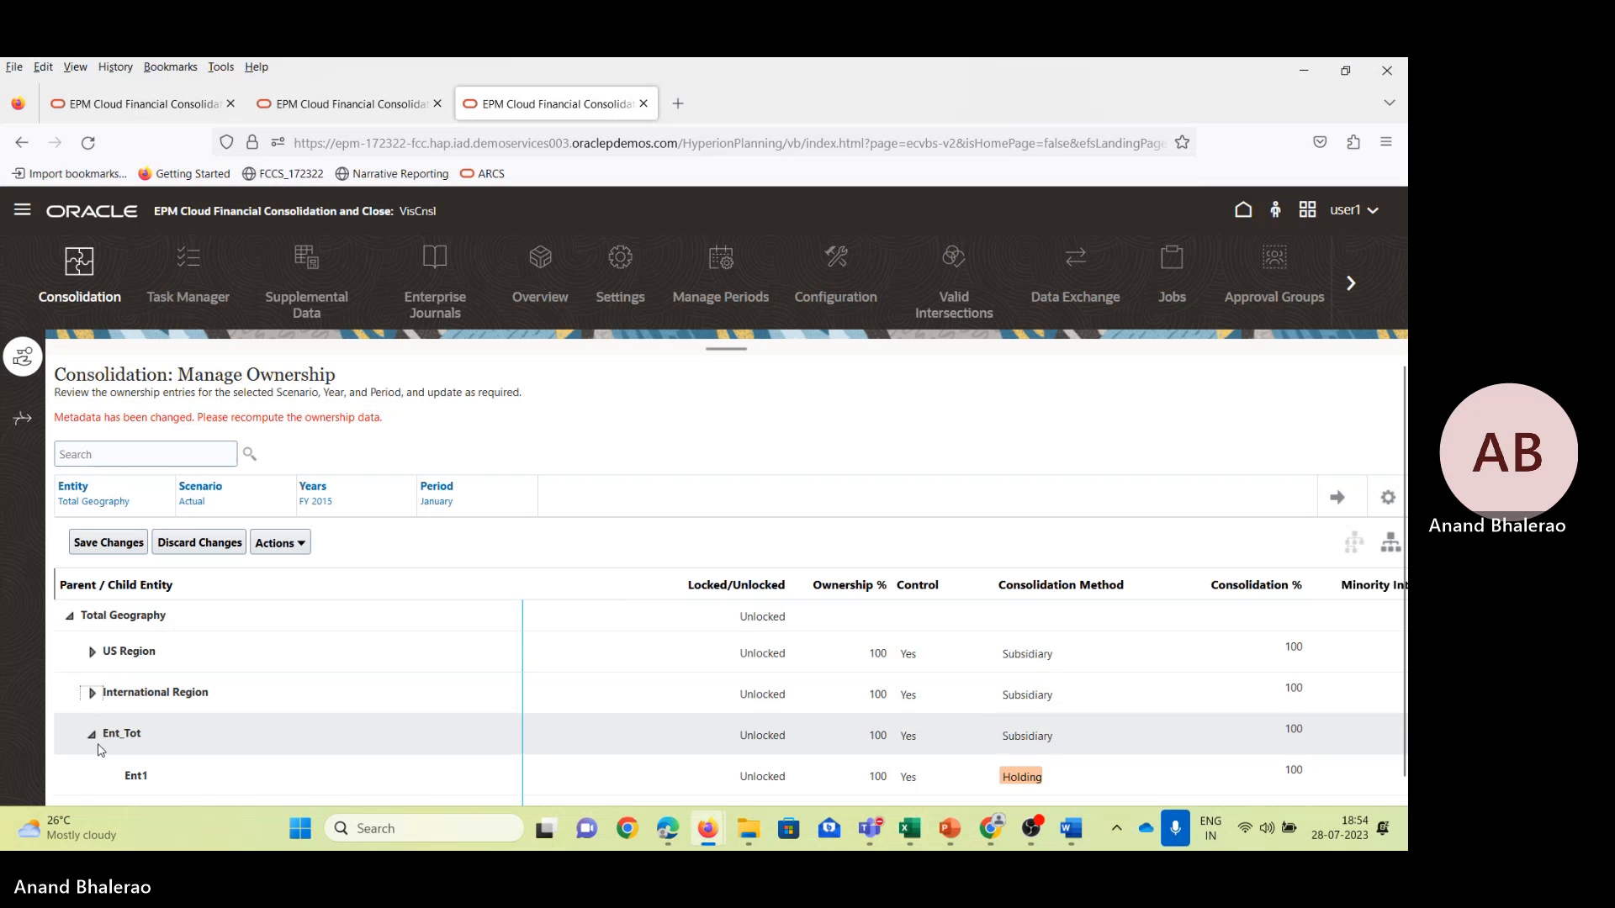
Set the consolidation method of North101 under TotalN100 to Holding.
{"action": "scroll", "coordinate": [206, 733], "scroll_direction": "down", "scroll_amount": 6}
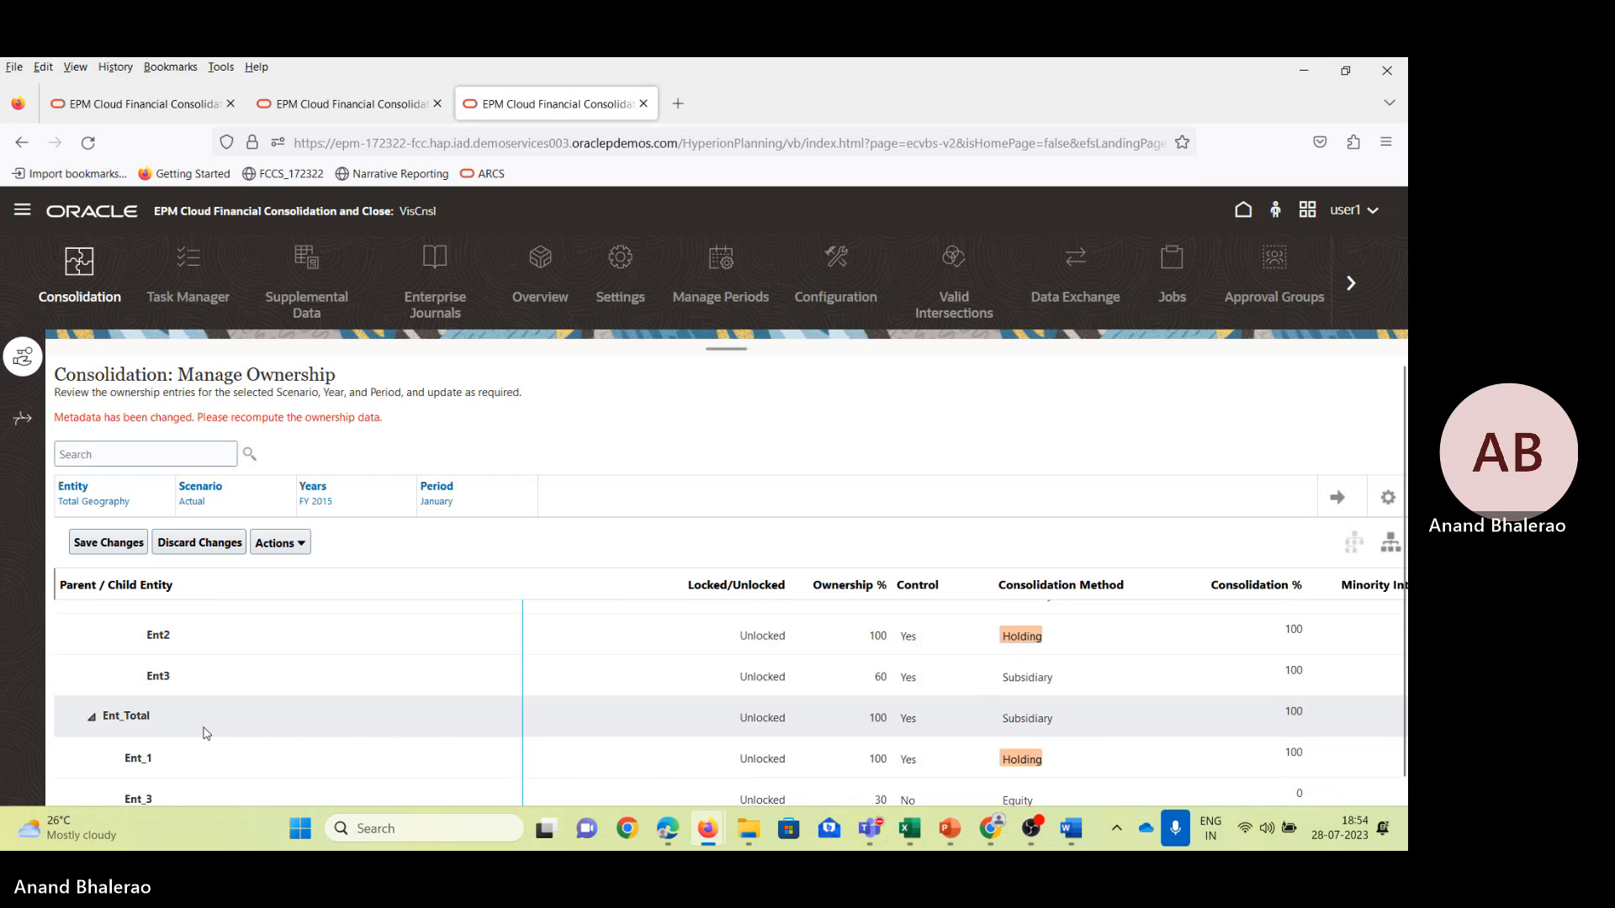
{"action": "scroll", "coordinate": [206, 734], "scroll_direction": "down", "scroll_amount": 2}
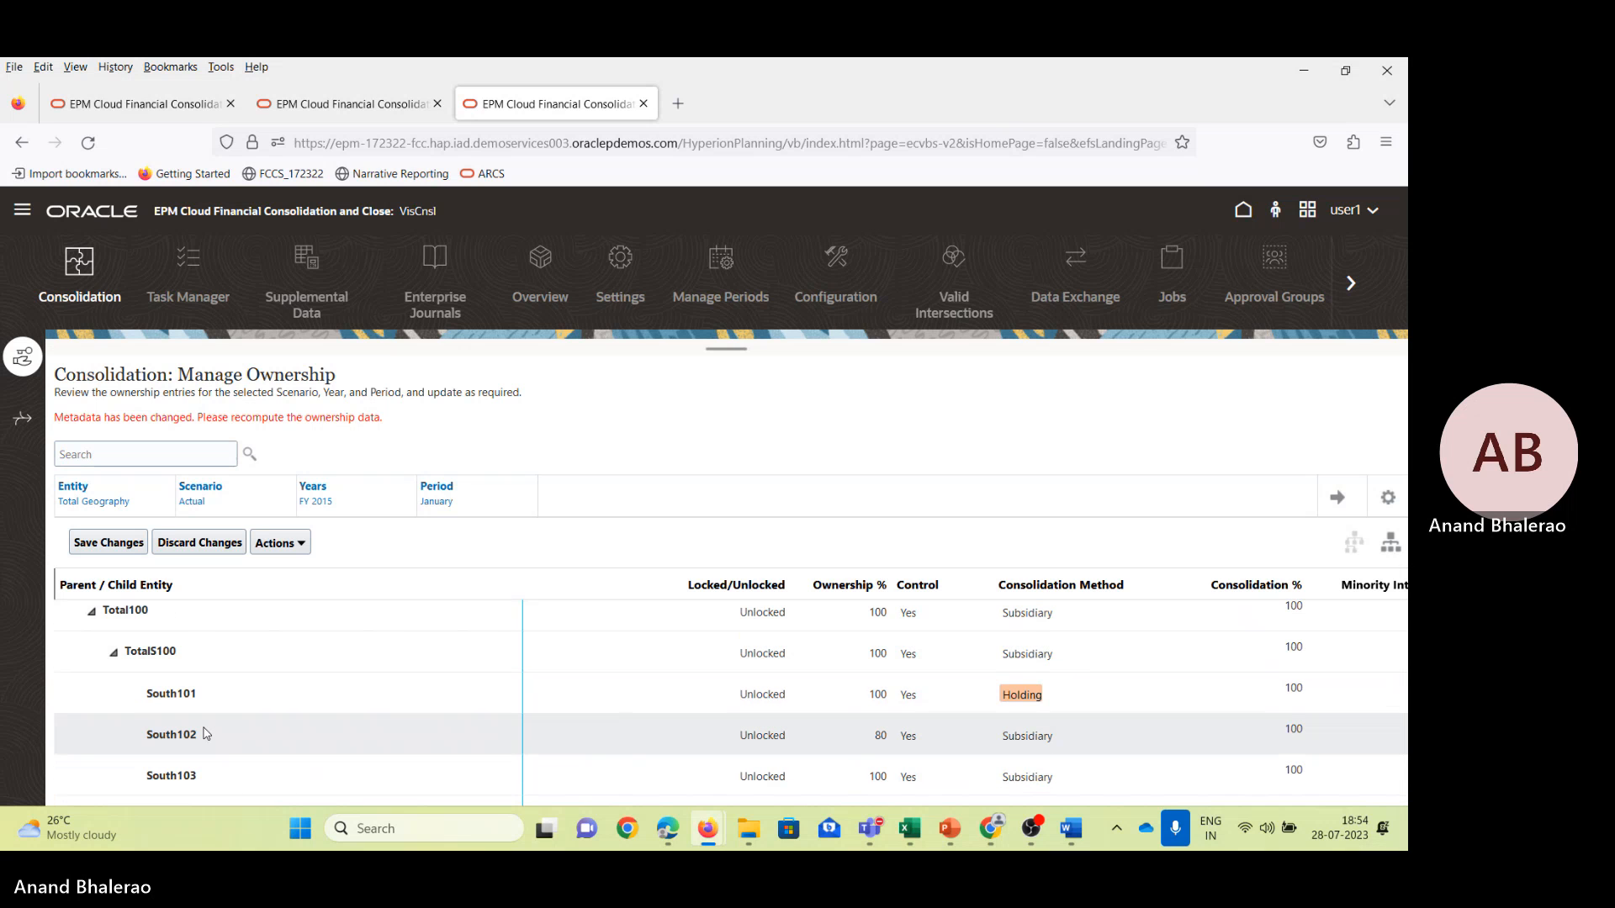
{"action": "scroll", "coordinate": [206, 733], "scroll_direction": "down", "scroll_amount": 2}
{"action": "scroll", "coordinate": [206, 733], "scroll_direction": "down", "scroll_amount": 3}
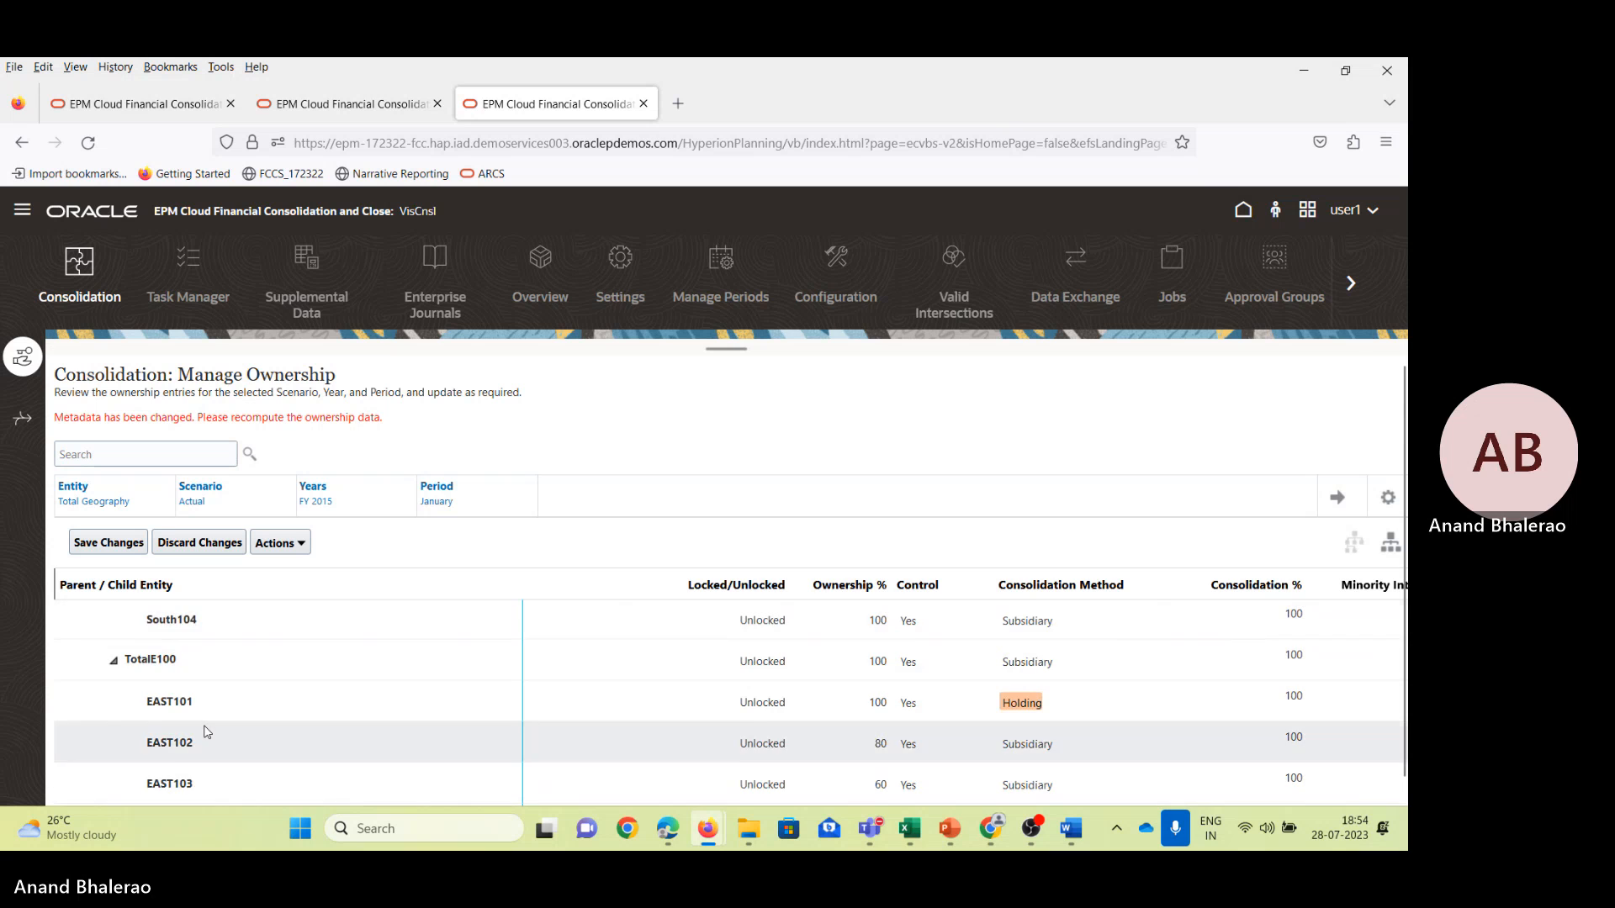
{"action": "scroll", "coordinate": [206, 731], "scroll_direction": "down", "scroll_amount": 4}
{"action": "scroll", "coordinate": [206, 732], "scroll_direction": "down", "scroll_amount": 7}
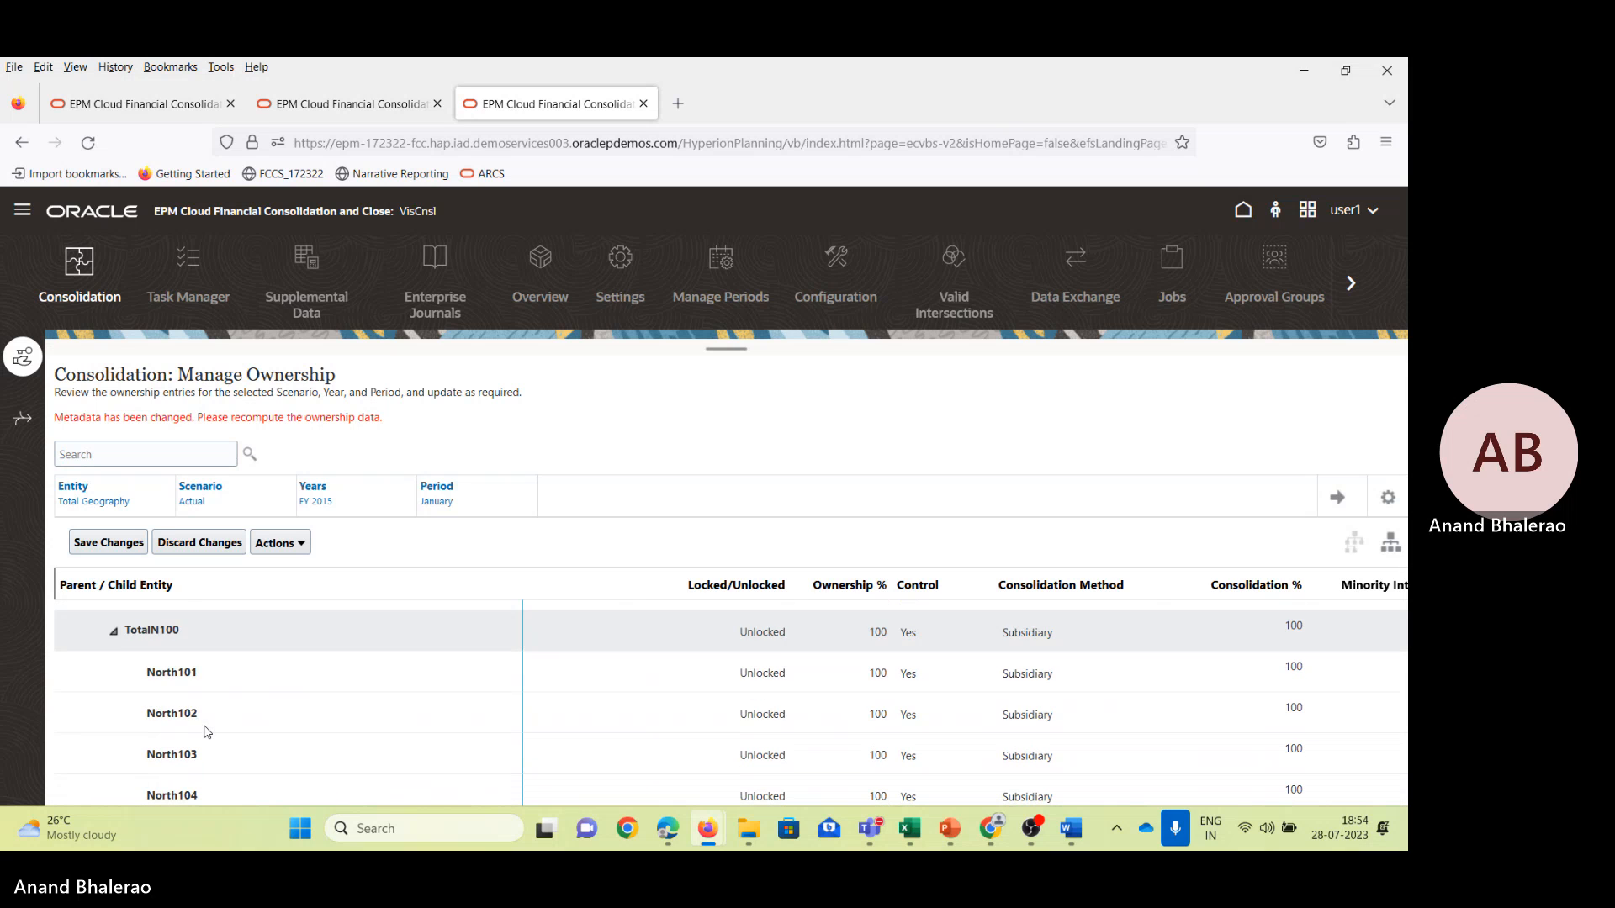
{"action": "left_click", "coordinate": [1043, 674]}
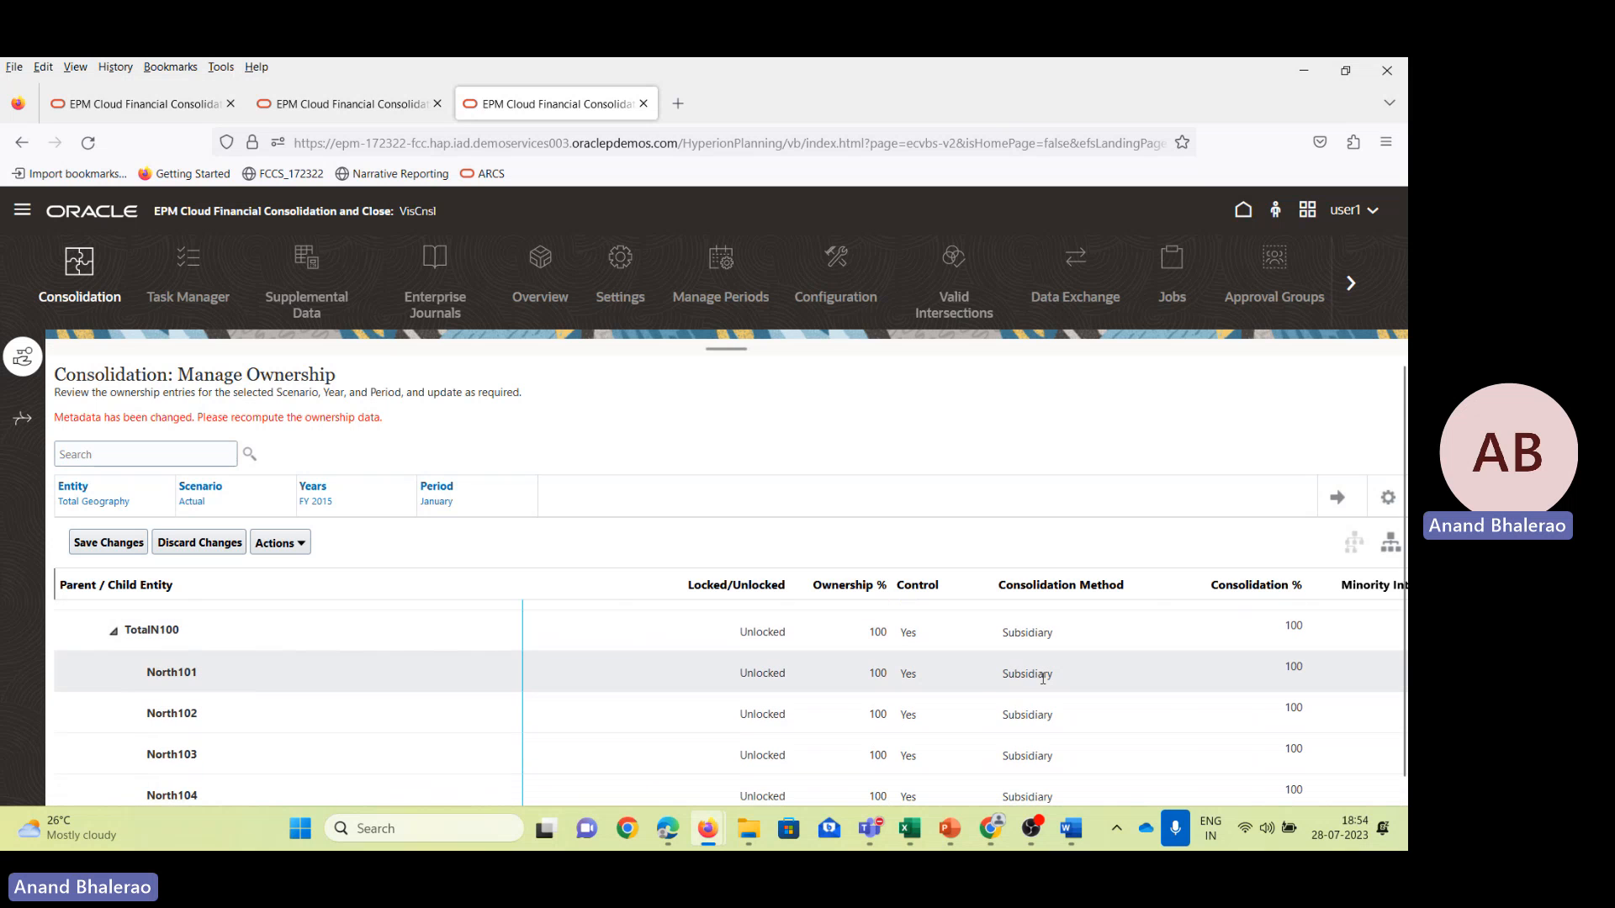
{"action": "left_click", "coordinate": [1144, 677]}
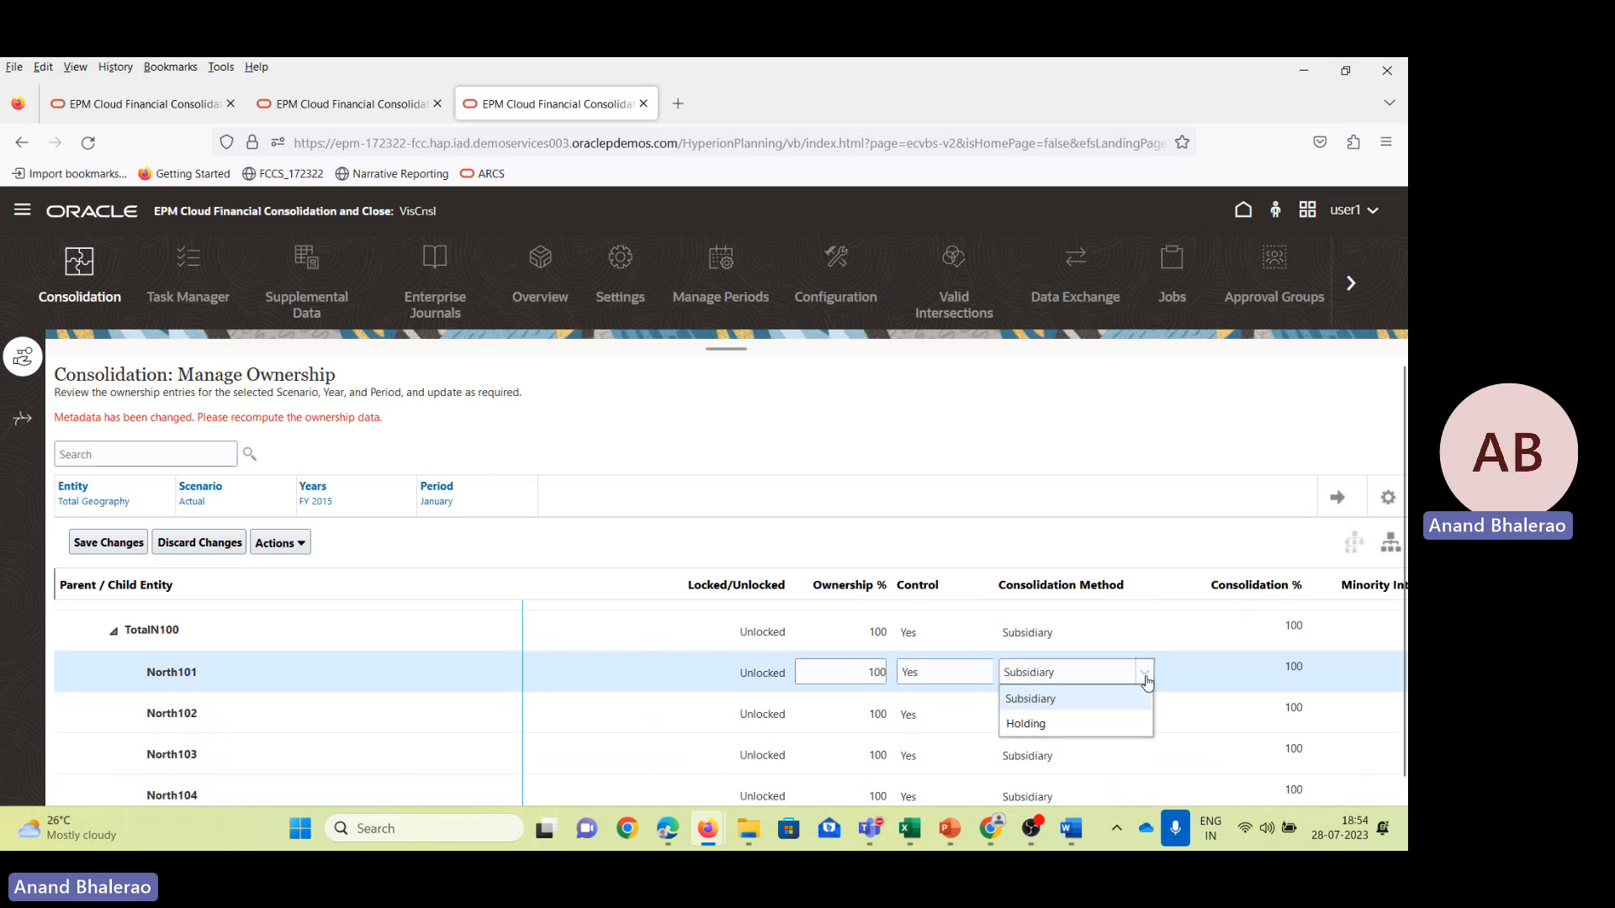
{"action": "left_click", "coordinate": [1057, 723]}
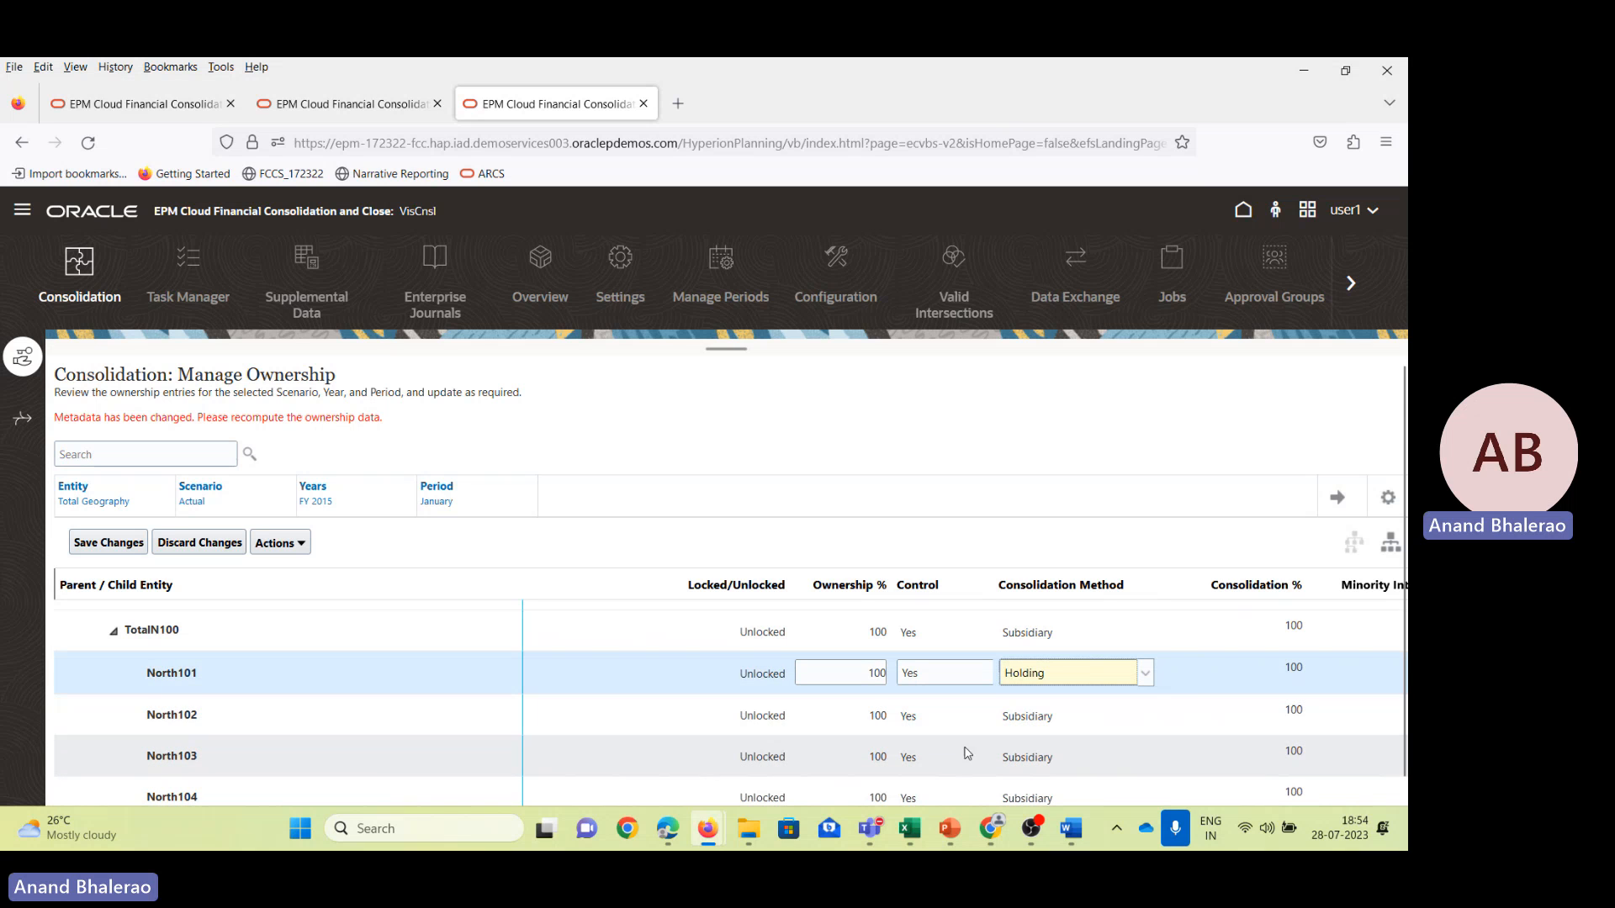
Set the ownership percentage of North102 to 80, leaving its consolidation method as Subsidiary.
{"action": "left_click", "coordinate": [1031, 724]}
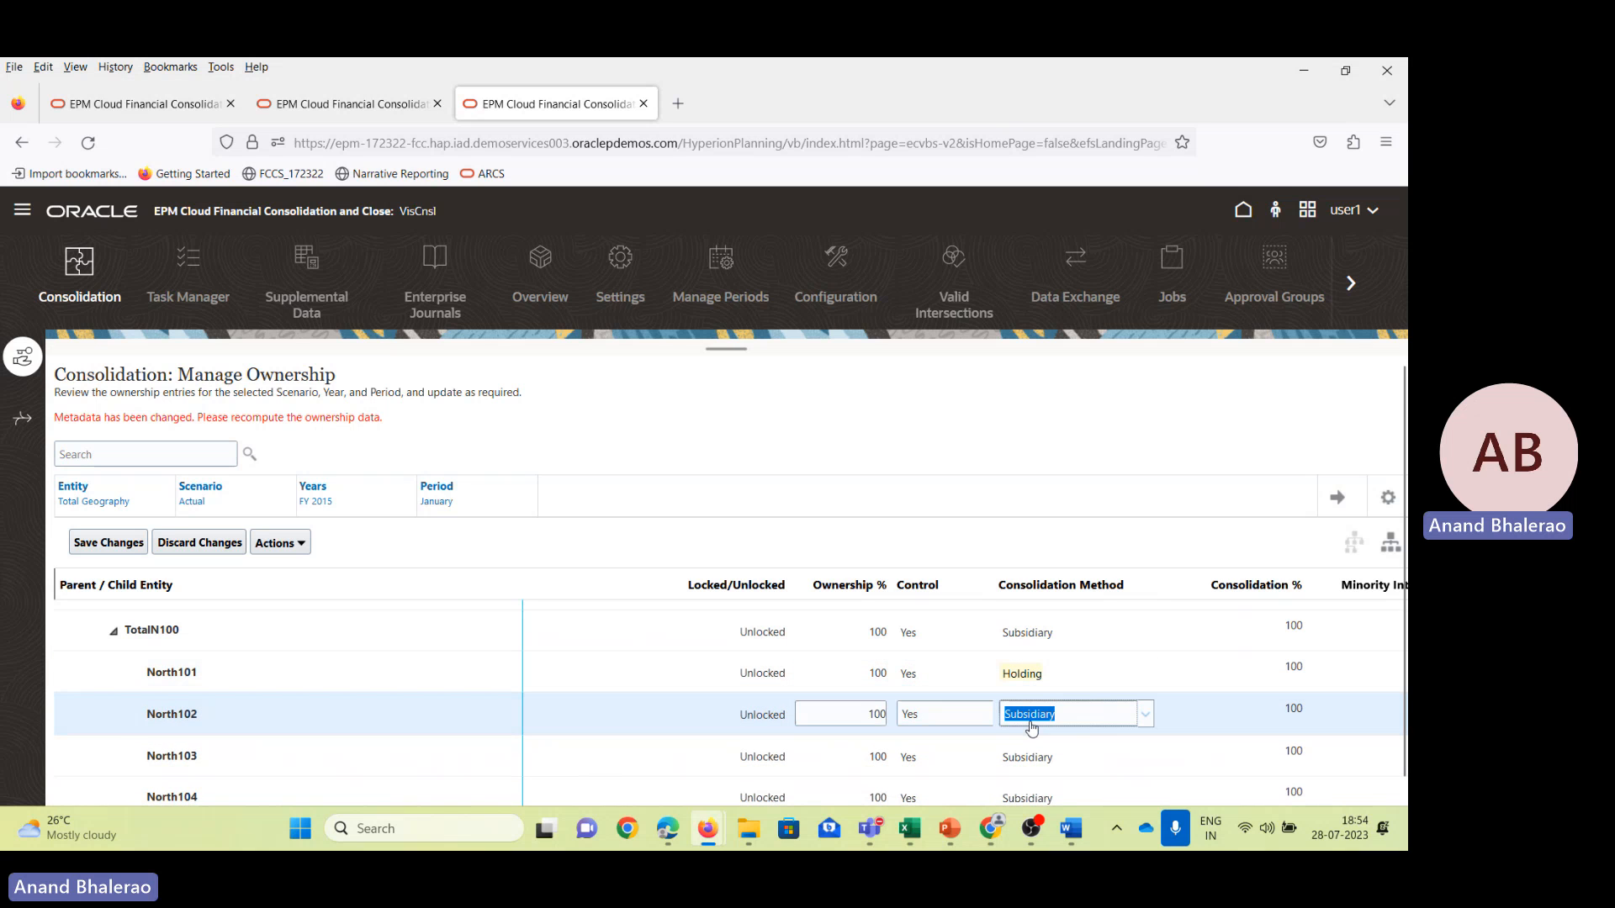
{"action": "left_click", "coordinate": [871, 715]}
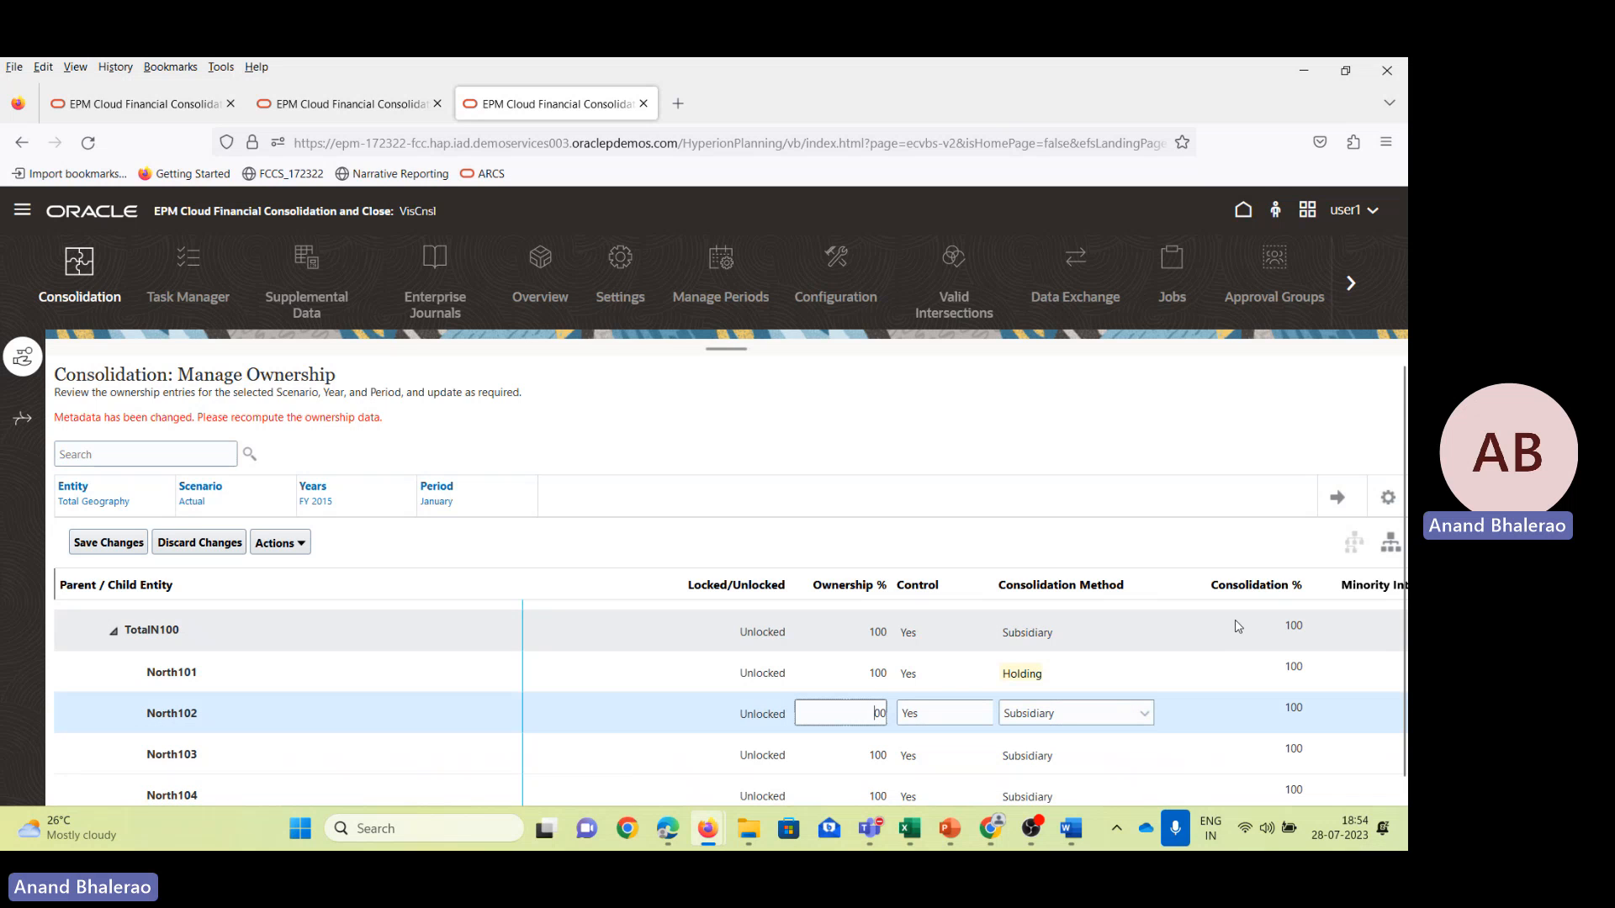
{"action": "key", "text": "Delete"}
{"action": "key", "text": "Delete"}
{"action": "type", "text": "80"}
{"action": "key", "text": "Tab"}
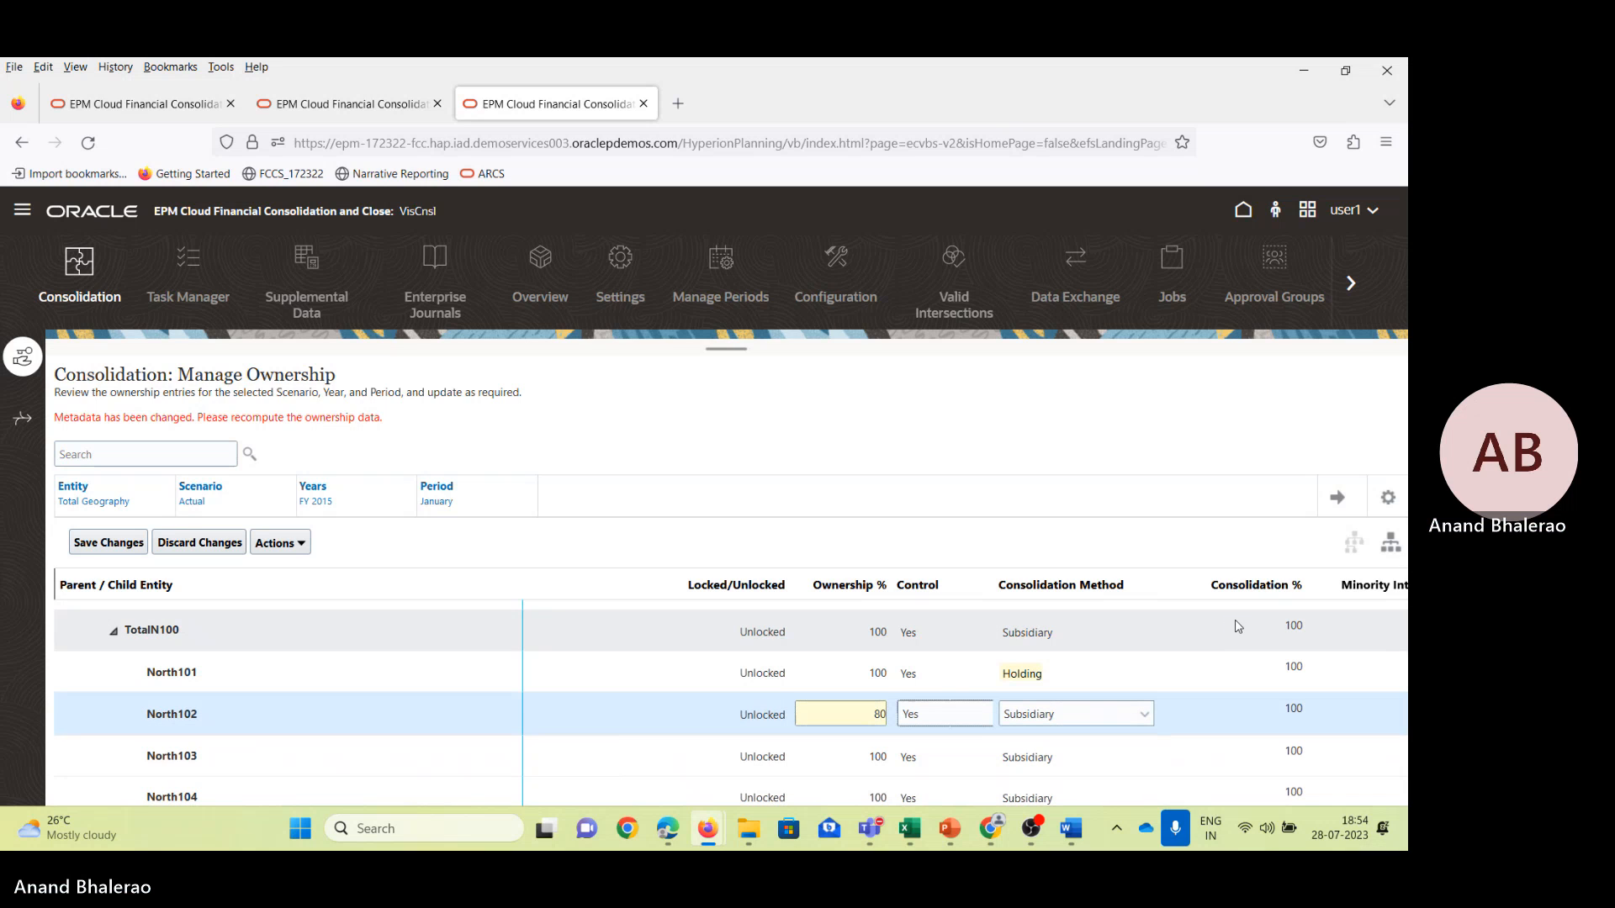
Save the North101 and North102 ownership changes and recompute the ownership data for Actual, FY 2015, January.
{"action": "left_click", "coordinate": [108, 542]}
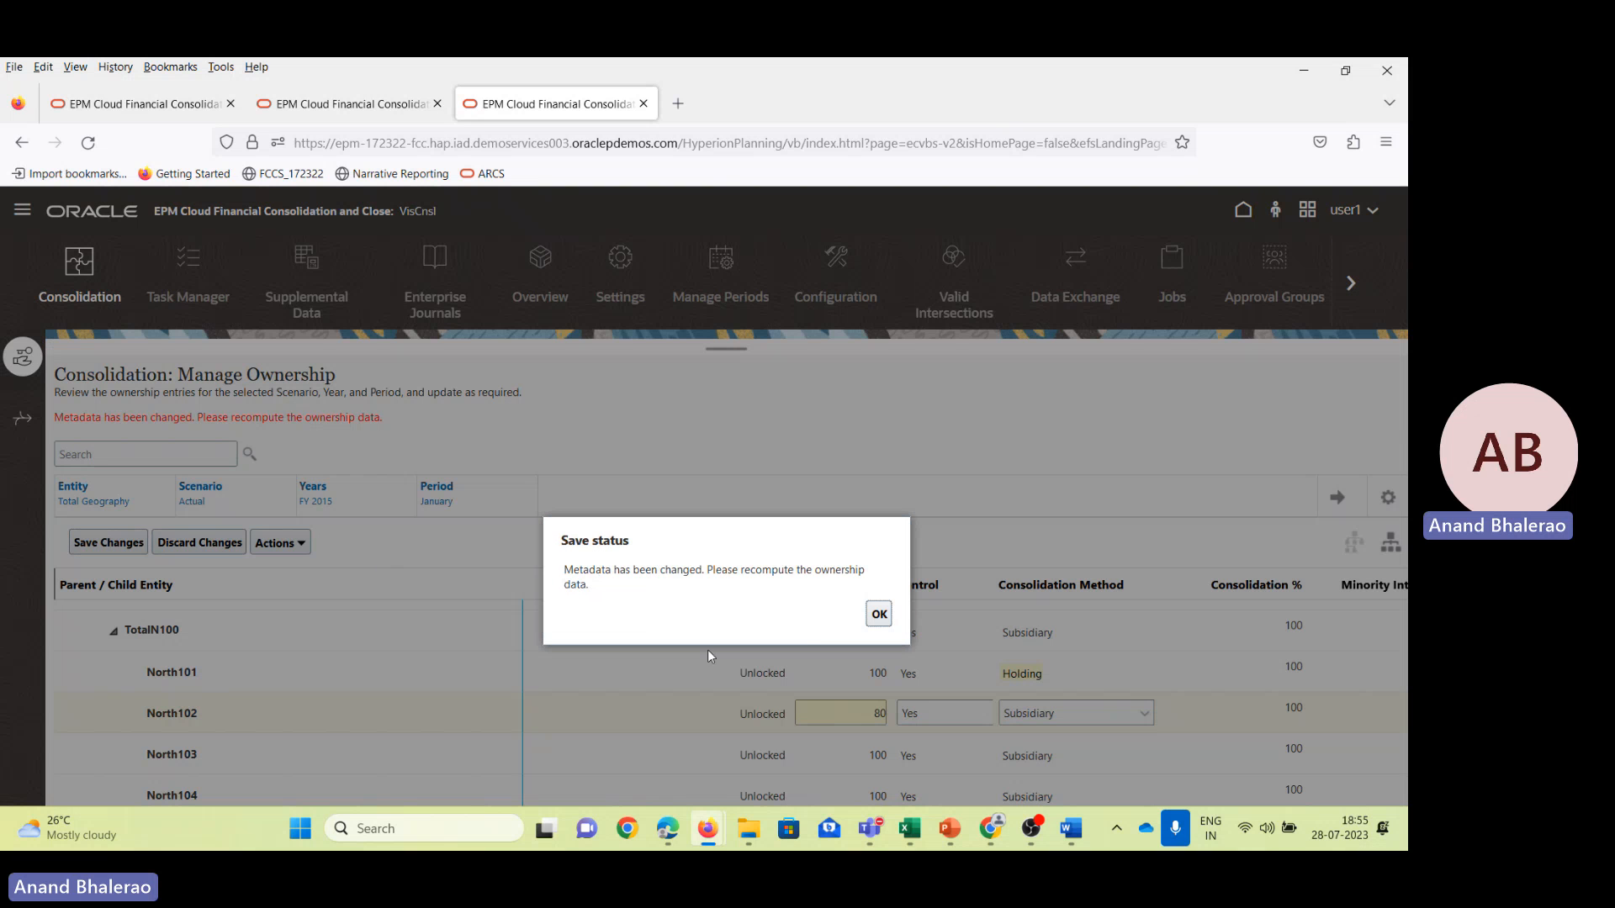
{"action": "left_click", "coordinate": [879, 616]}
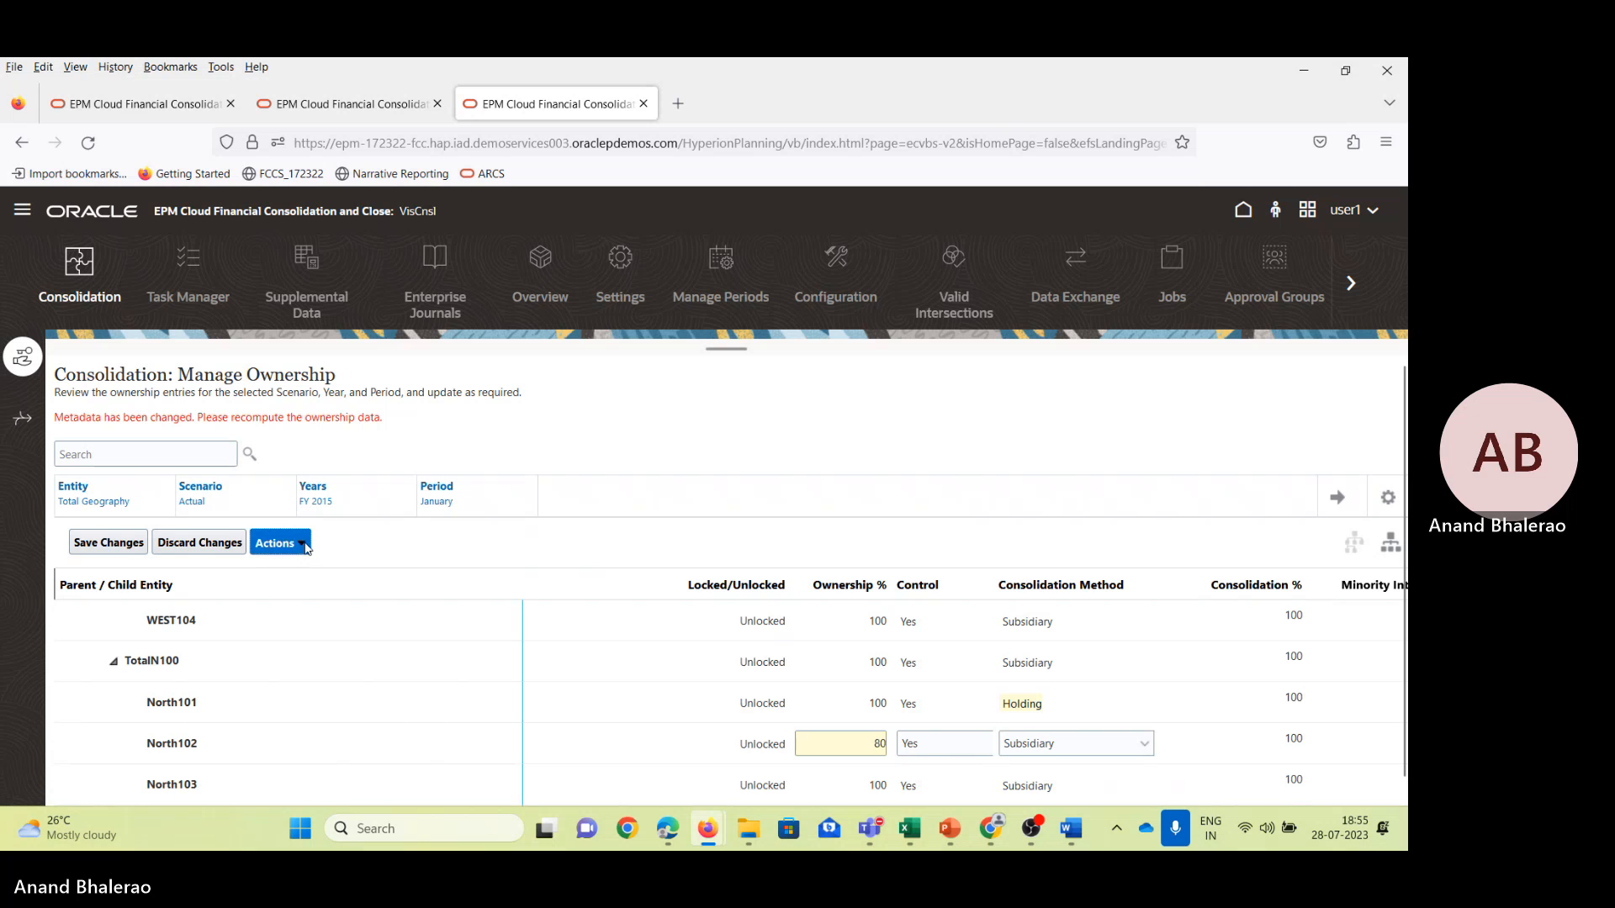
{"action": "left_click", "coordinate": [305, 544]}
{"action": "left_click", "coordinate": [310, 598]}
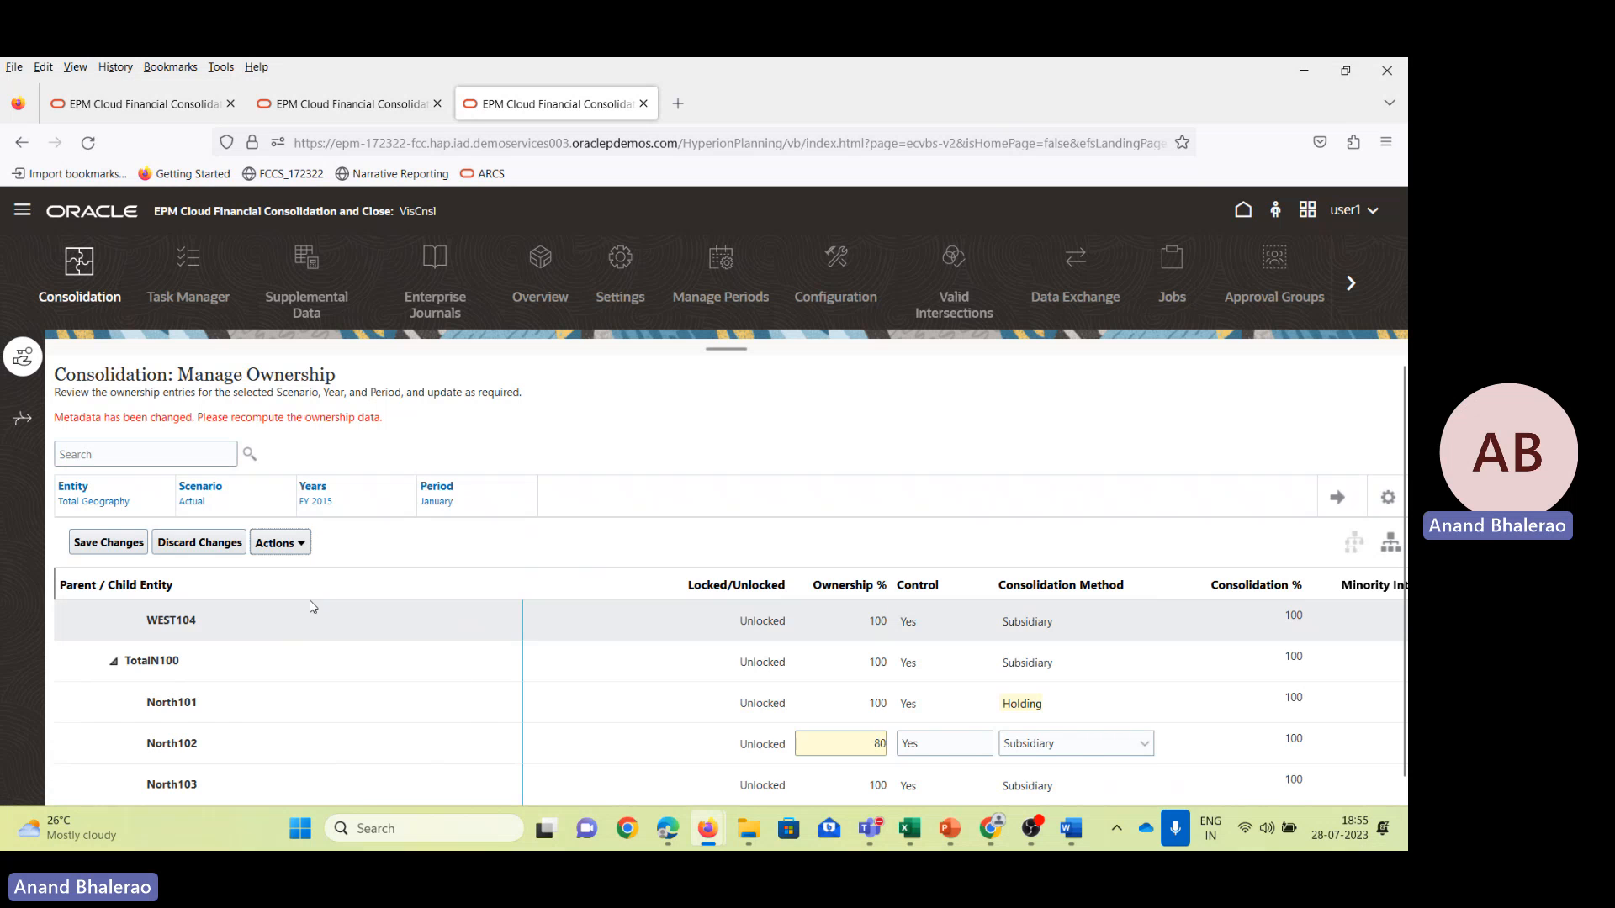
{"action": "left_click", "coordinate": [888, 472]}
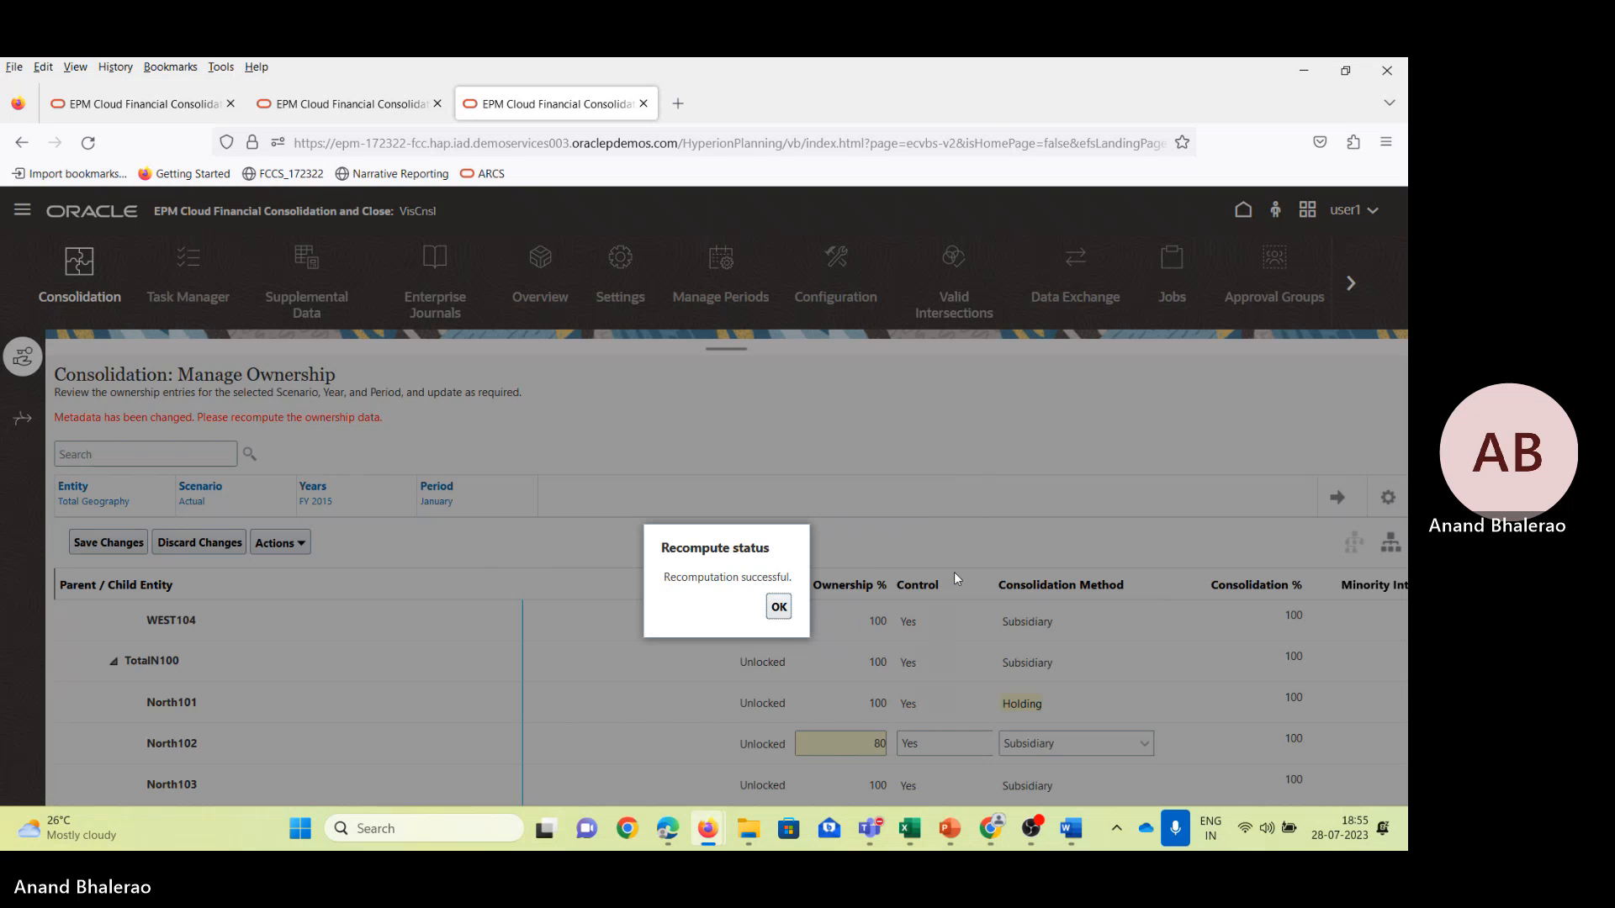
{"action": "left_click", "coordinate": [778, 607]}
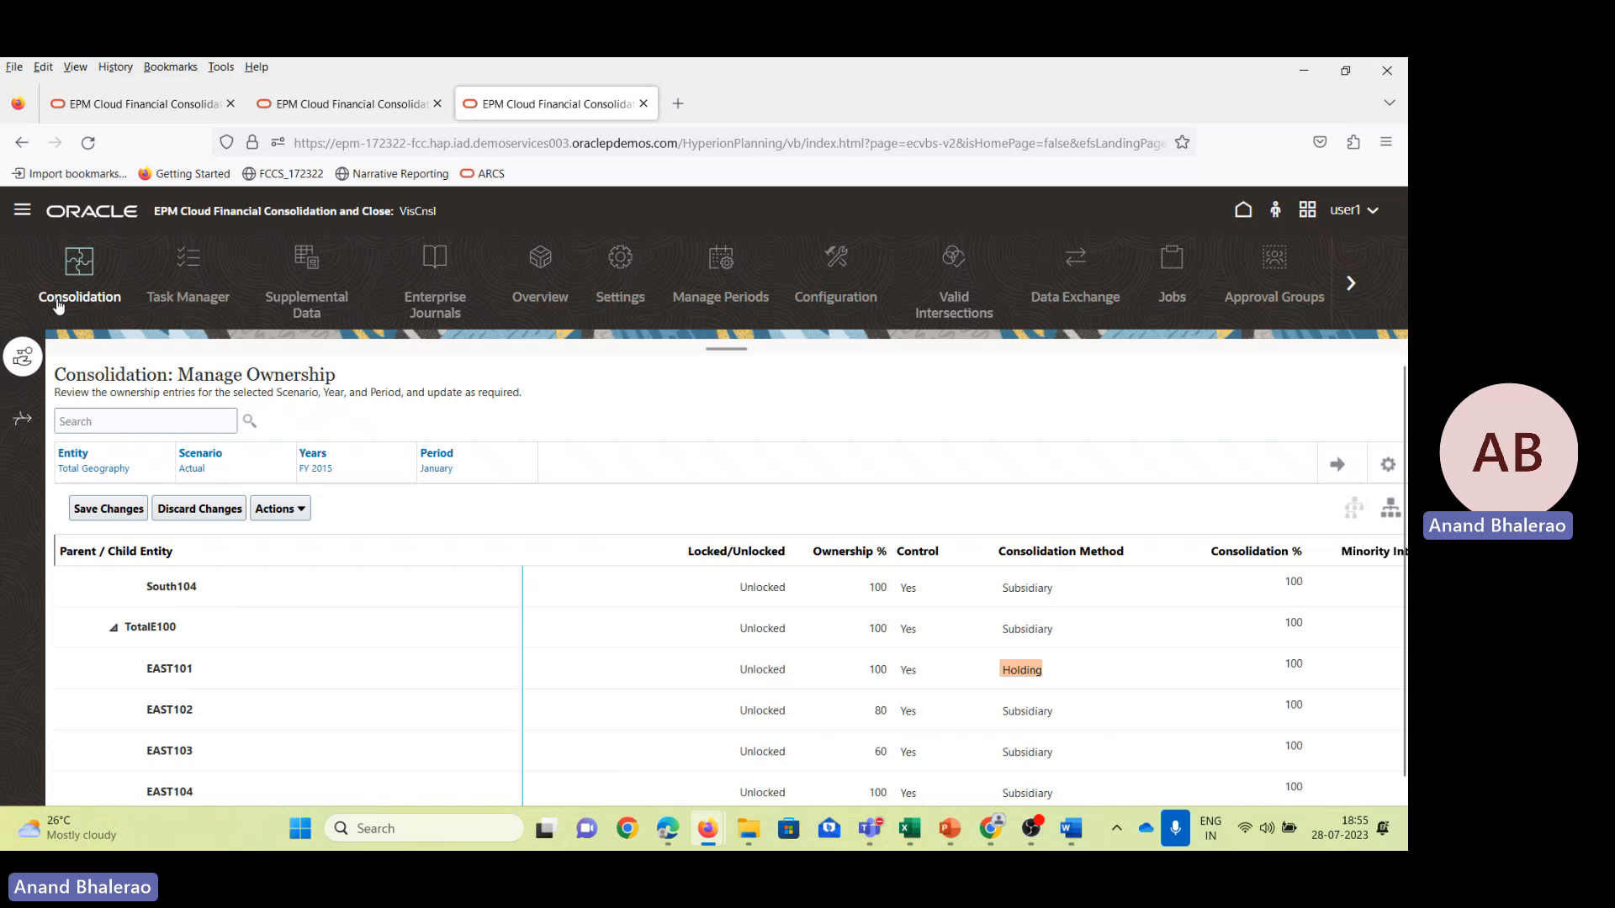
Examine the launch prompts of the standard Consolidate business rule and close them without running the rule.
{"action": "left_click", "coordinate": [22, 210]}
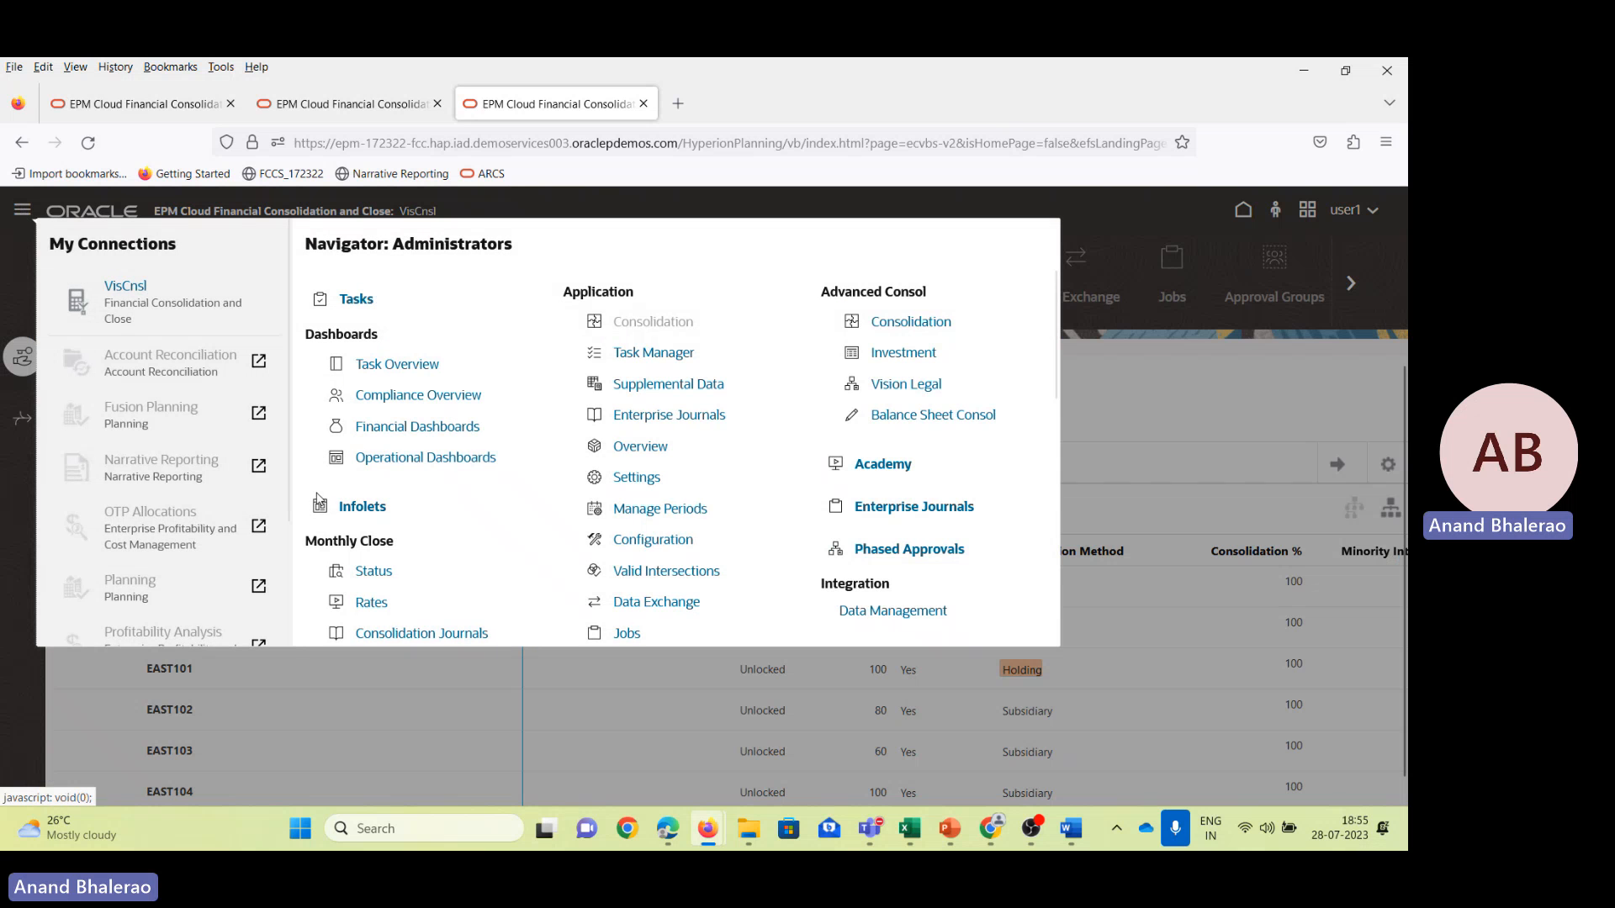
{"action": "scroll", "coordinate": [443, 483], "scroll_direction": "down", "scroll_amount": 3}
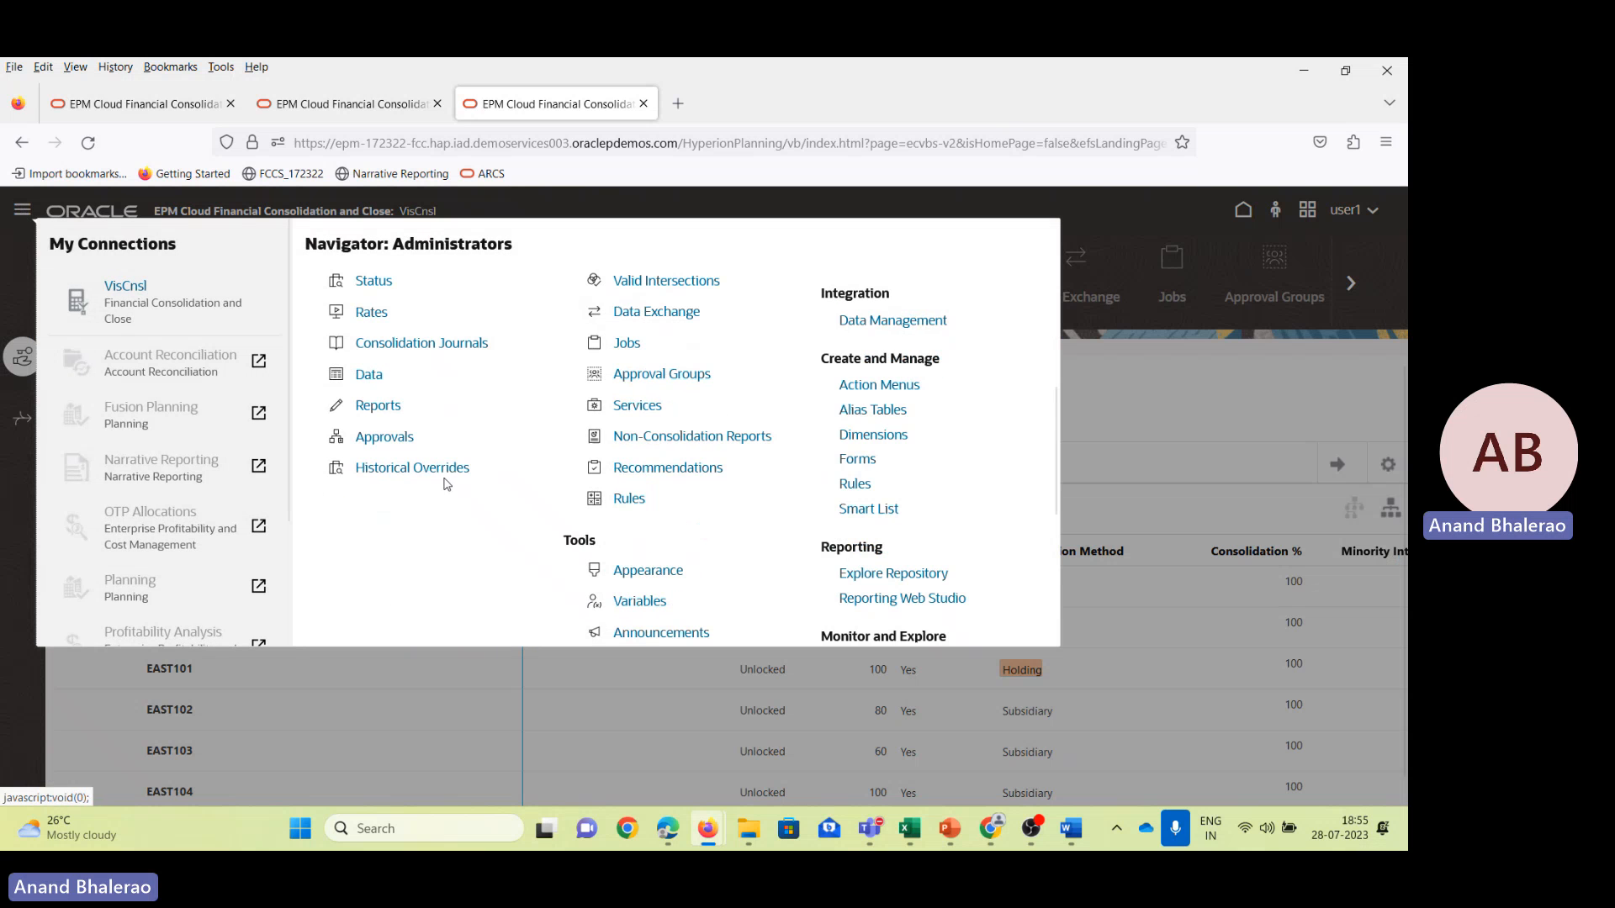
{"action": "left_click", "coordinate": [629, 499]}
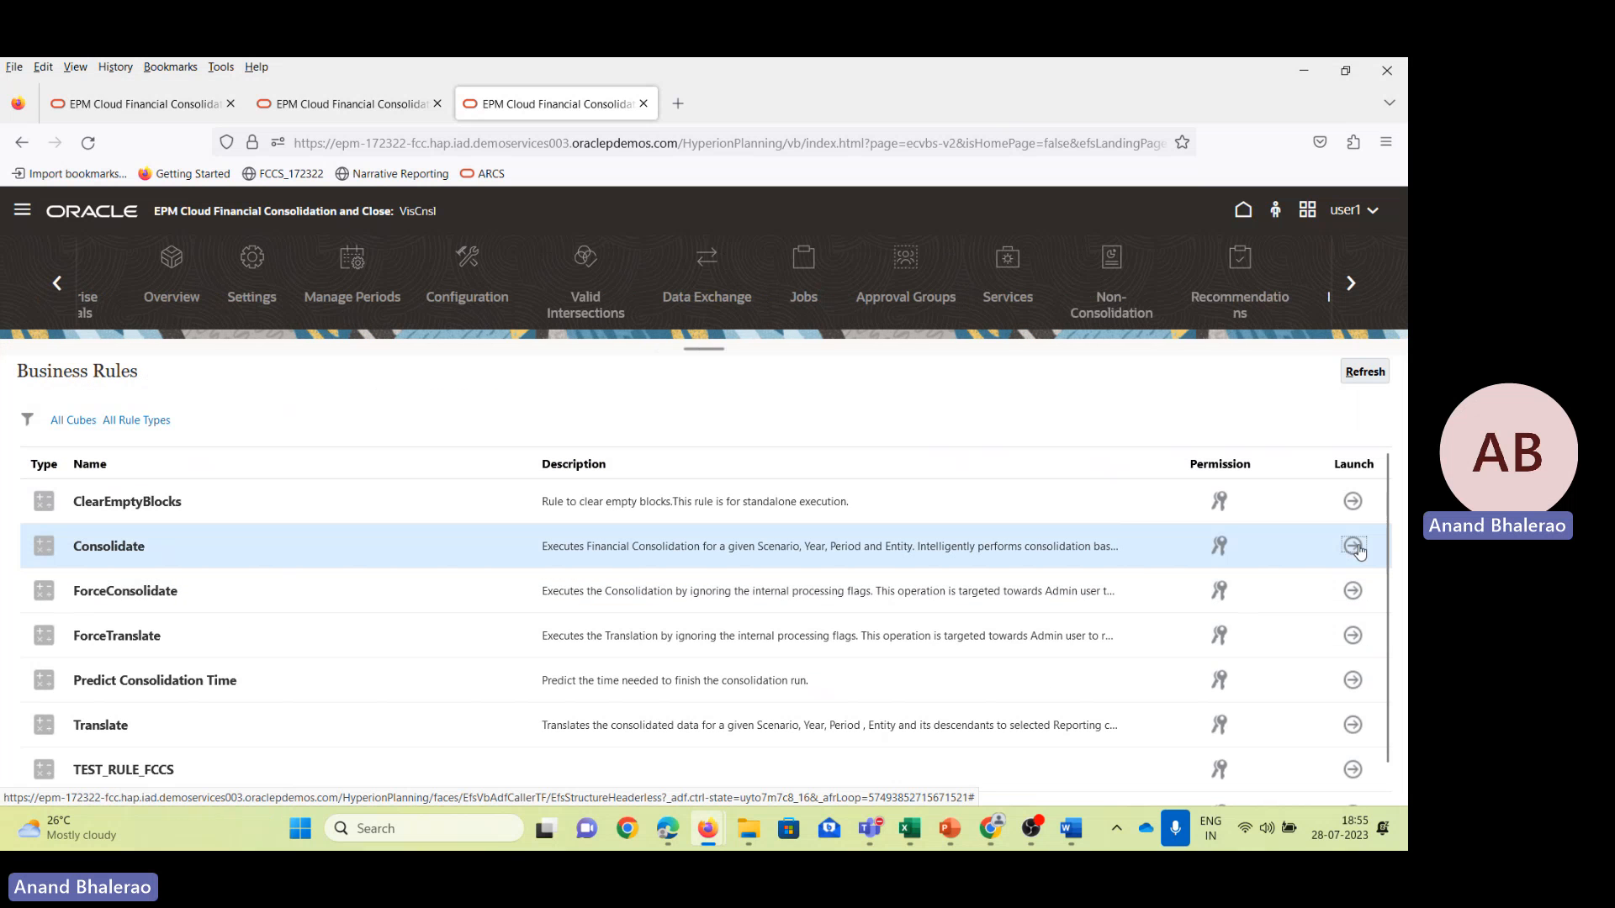
{"action": "left_click", "coordinate": [1353, 547]}
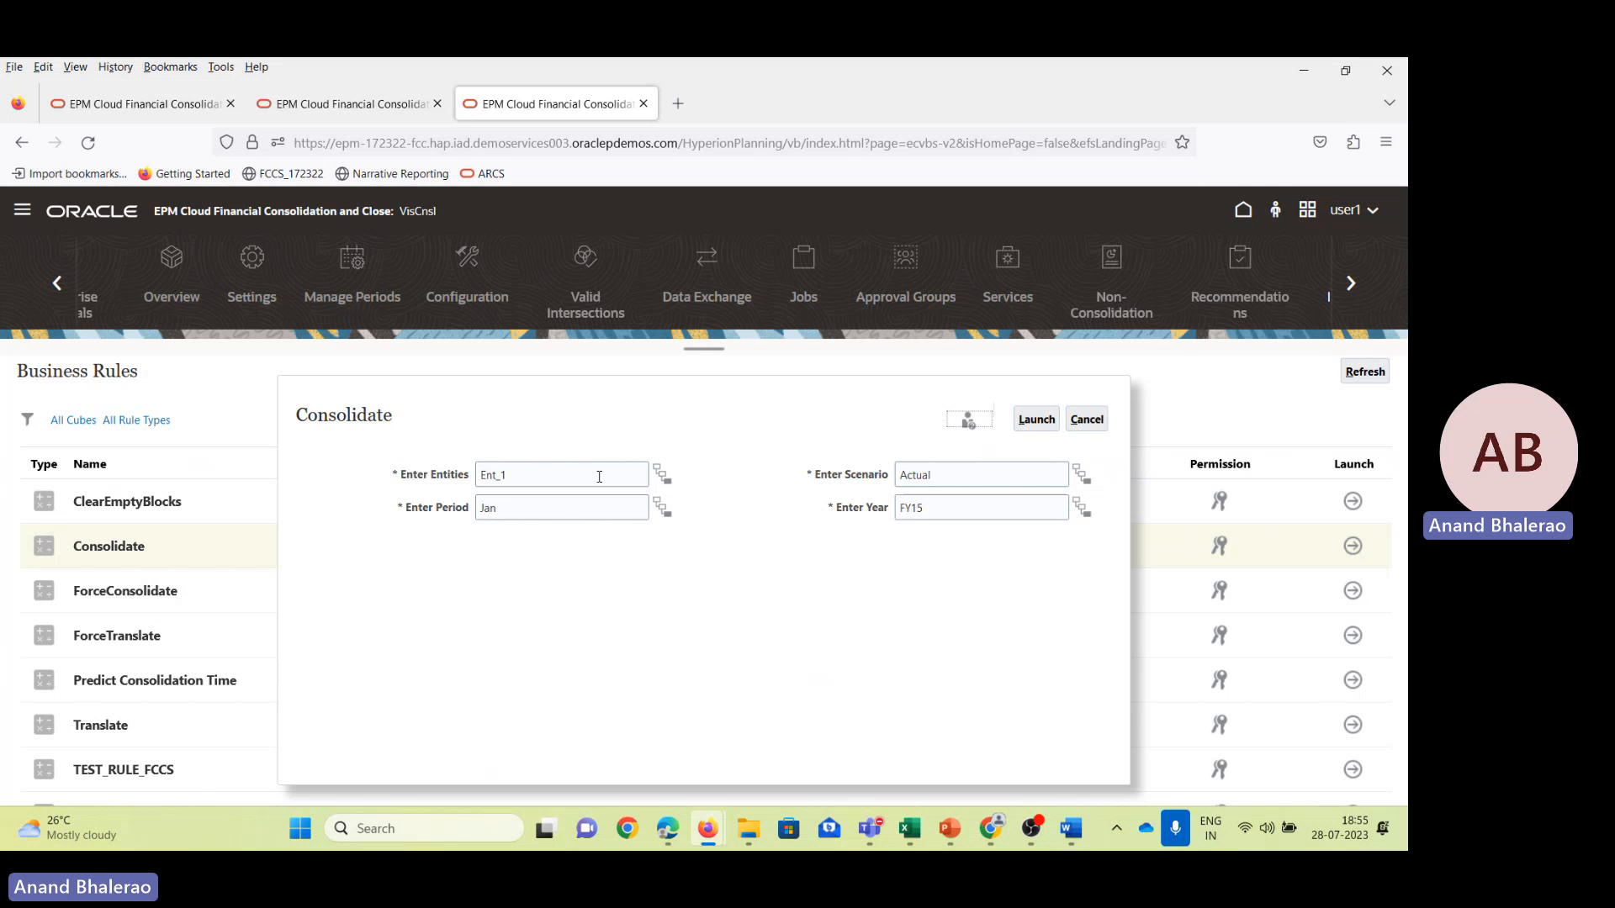
{"action": "left_click_drag", "start_coordinate": [306, 393], "coordinate": [924, 637]}
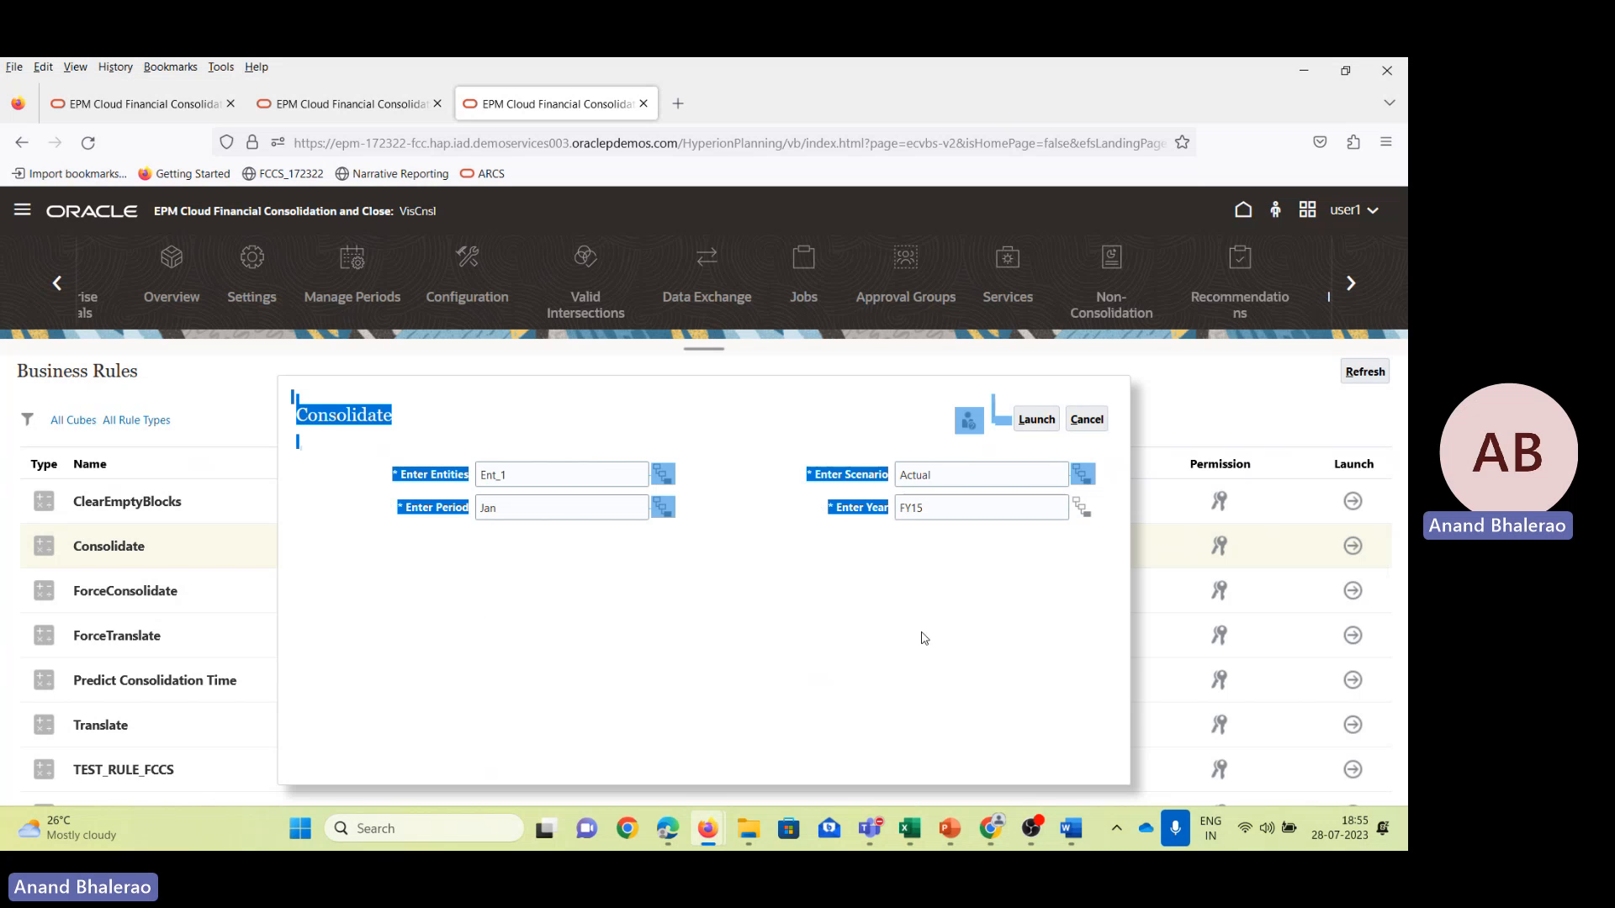
{"action": "left_click", "coordinate": [1086, 420]}
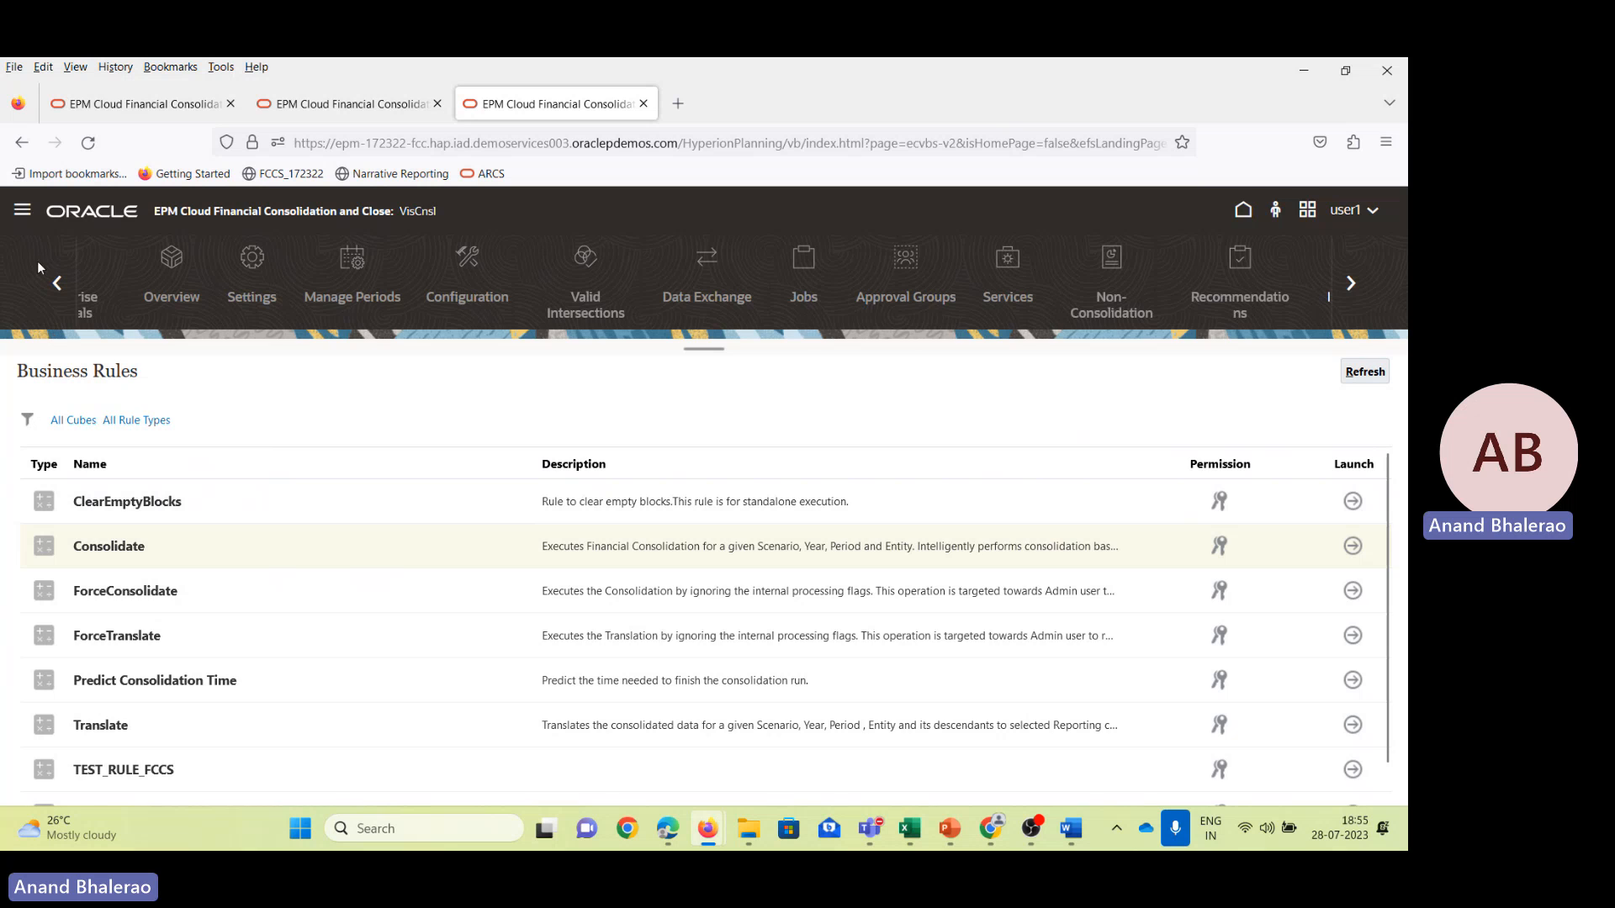
Open the Data page of the Monthly Close area.
{"action": "left_click", "coordinate": [22, 210]}
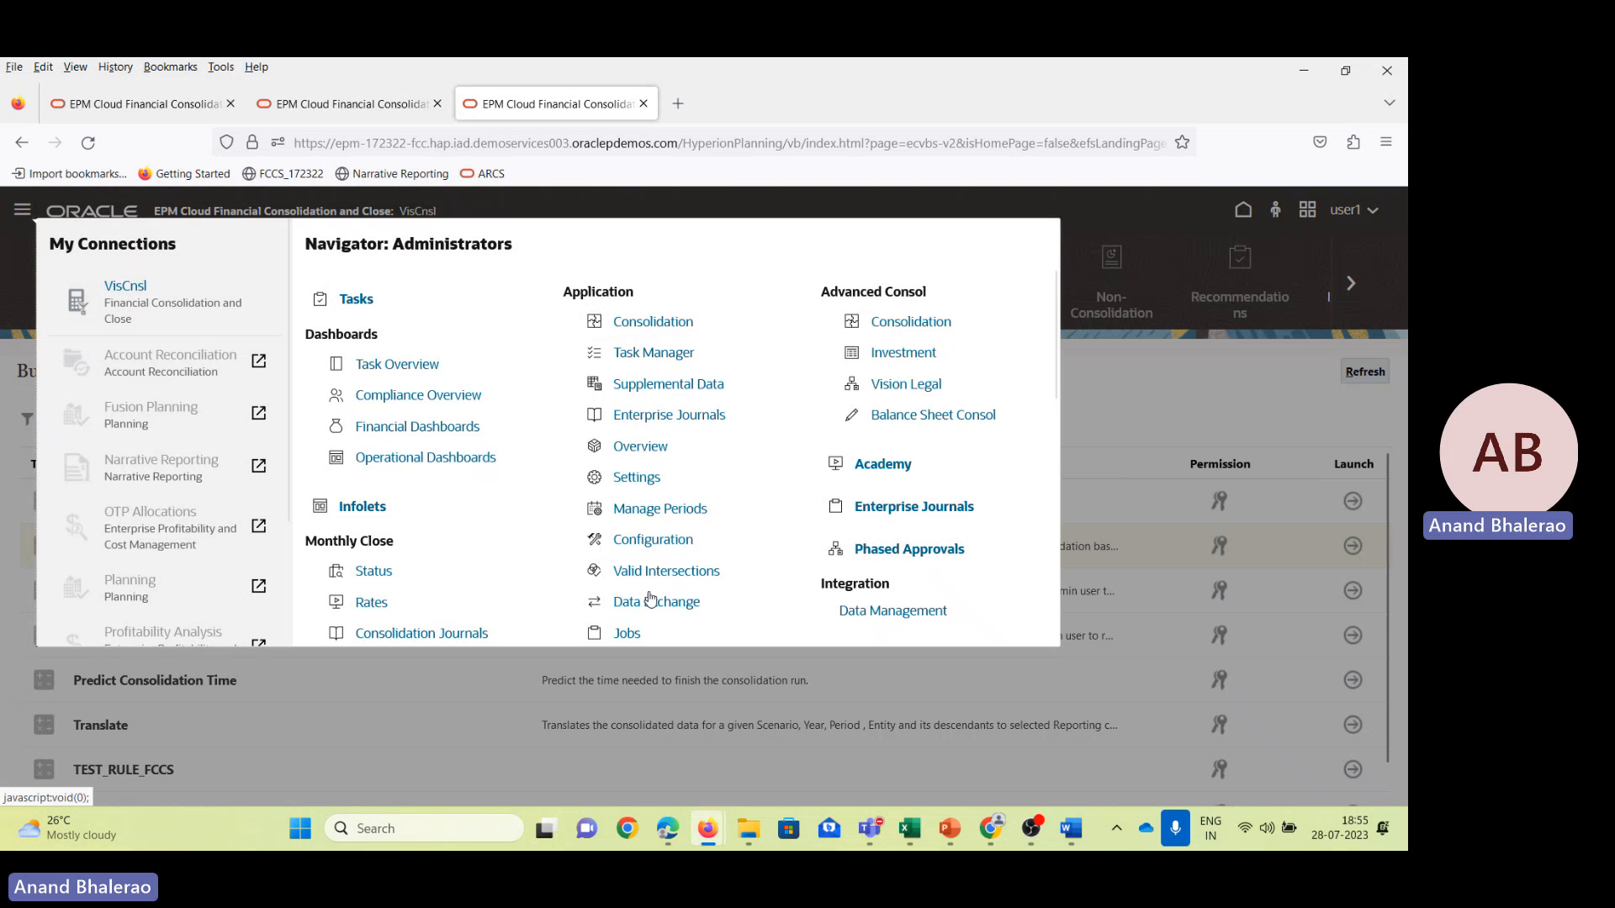
{"action": "scroll", "coordinate": [513, 486], "scroll_direction": "down", "scroll_amount": 2}
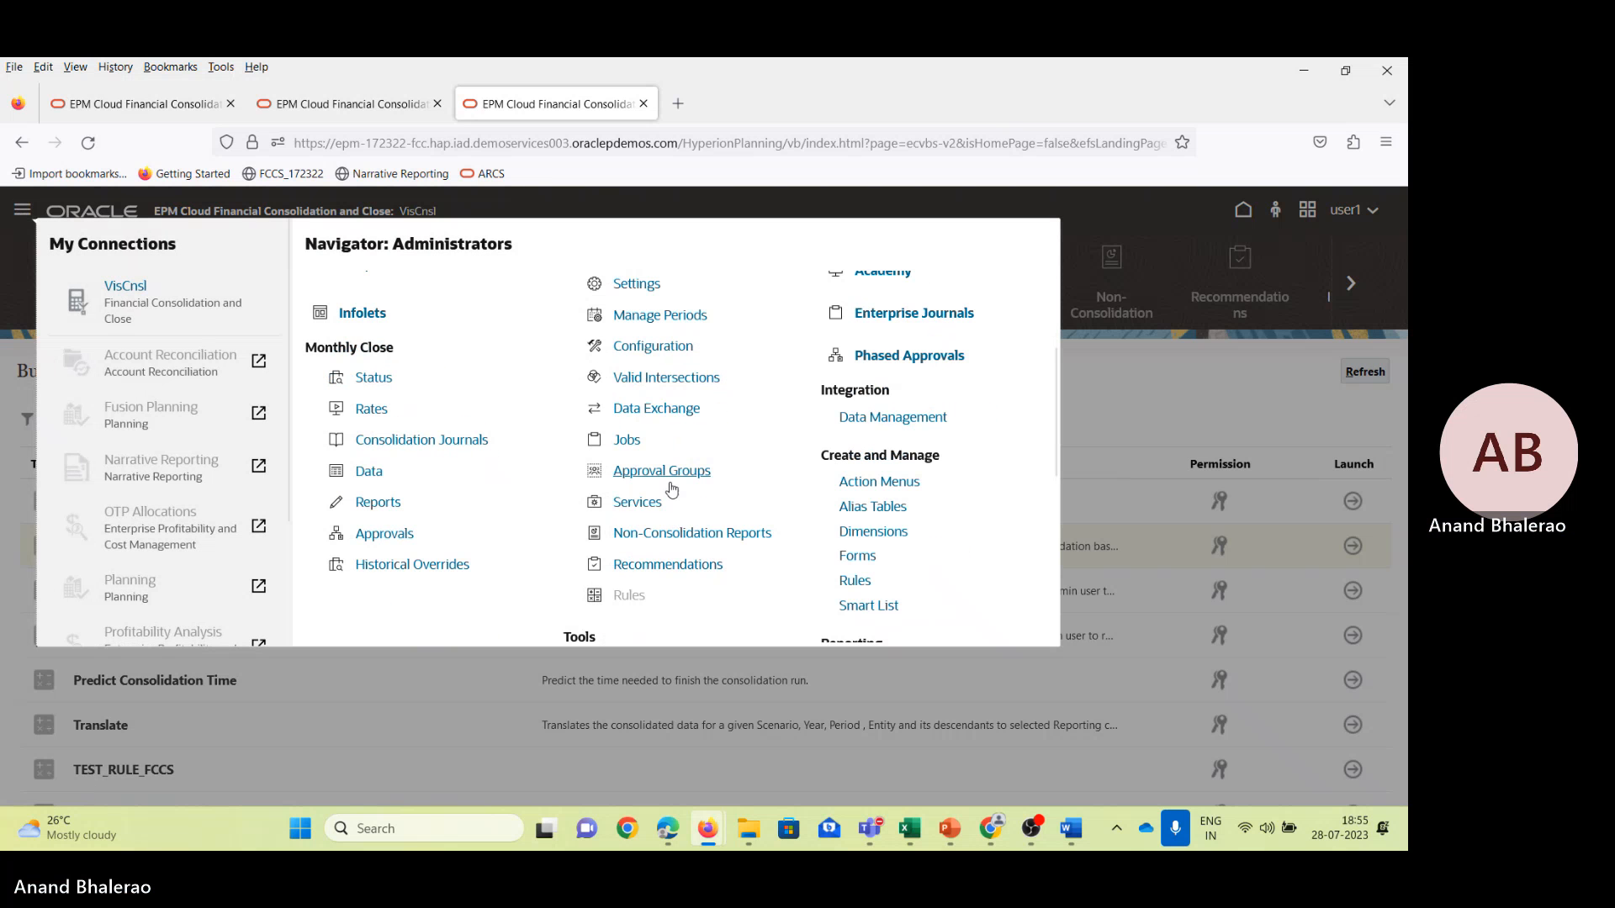
{"action": "left_click", "coordinate": [369, 476]}
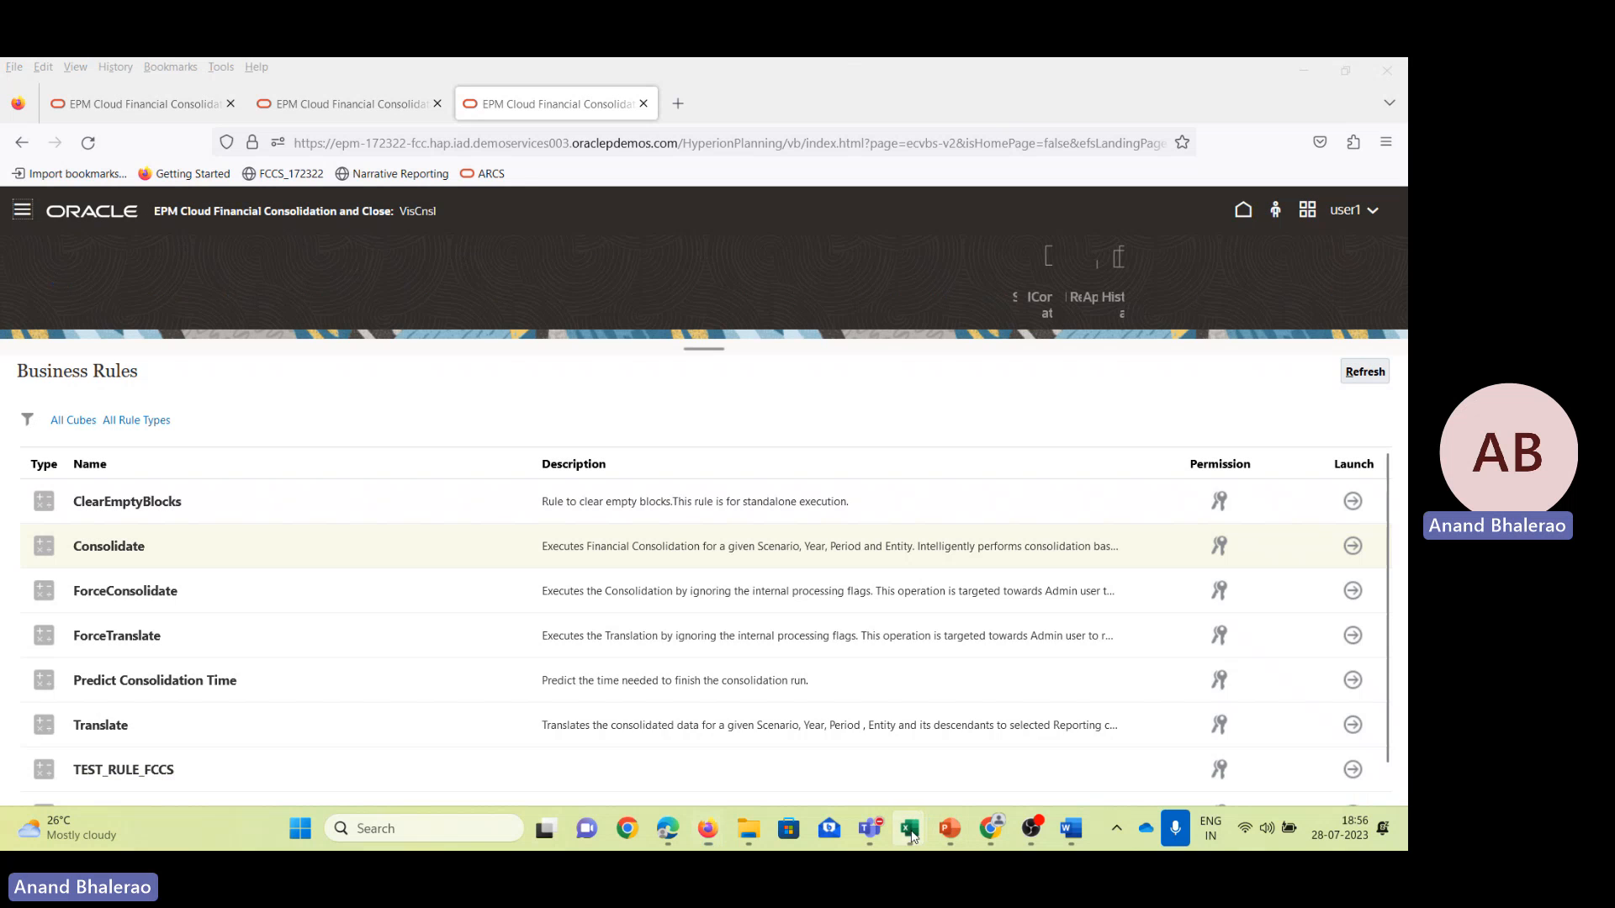
Switch to the SV_172322_NOPrompt Excel workbook and refresh the Output sheet before running the consolidation.
{"action": "mouse_move", "coordinate": [914, 836]}
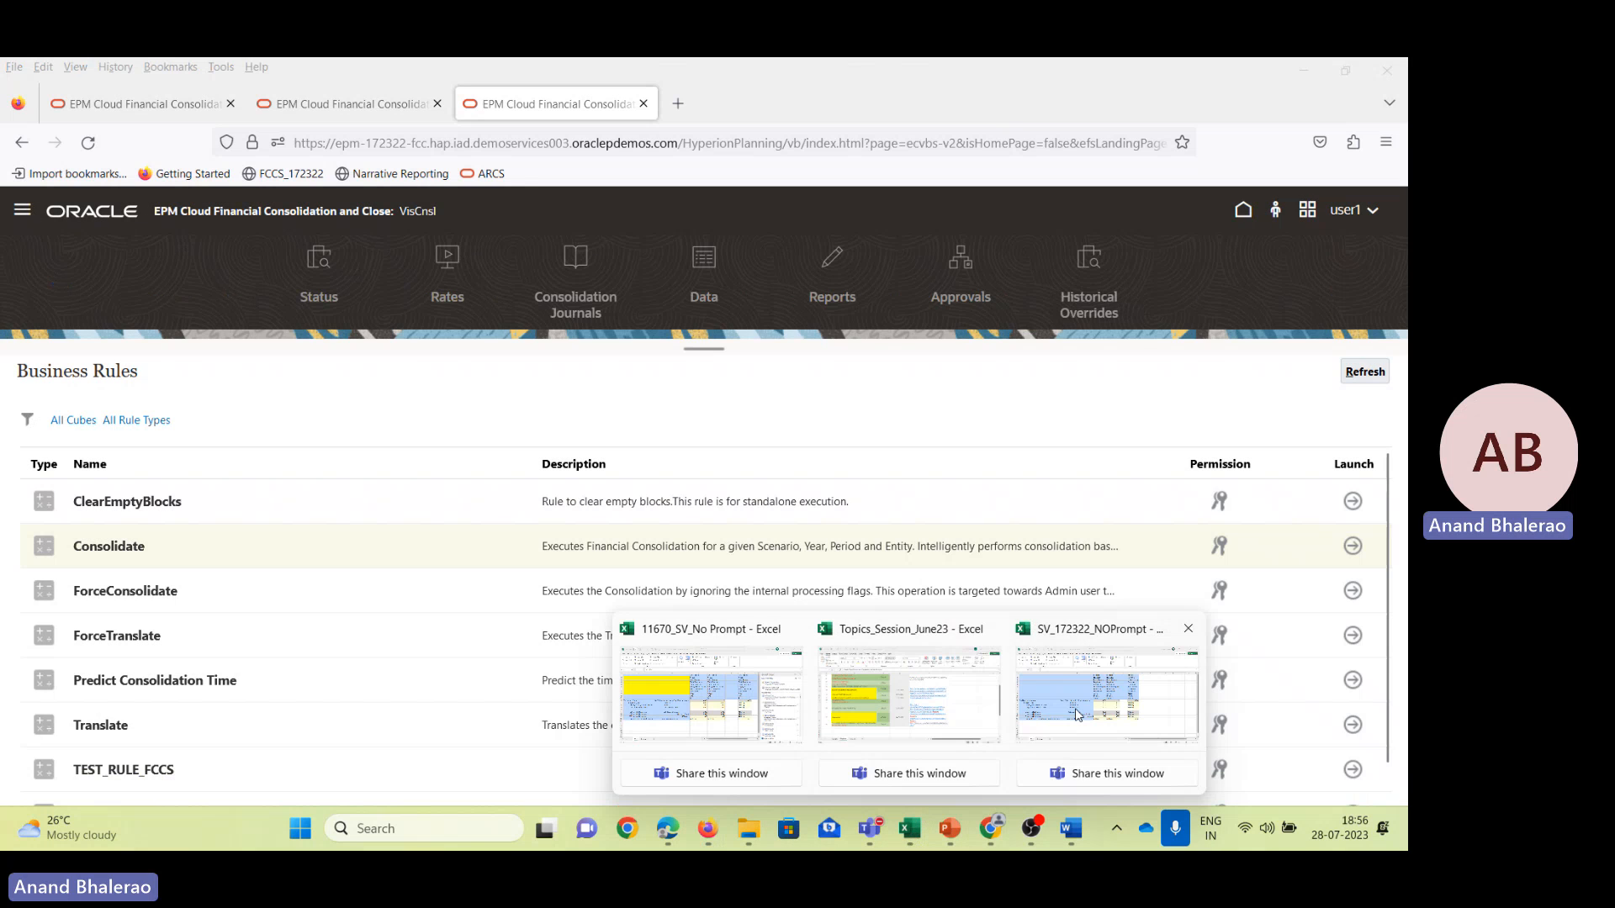
{"action": "left_click", "coordinate": [1106, 698]}
{"action": "left_click", "coordinate": [190, 771]}
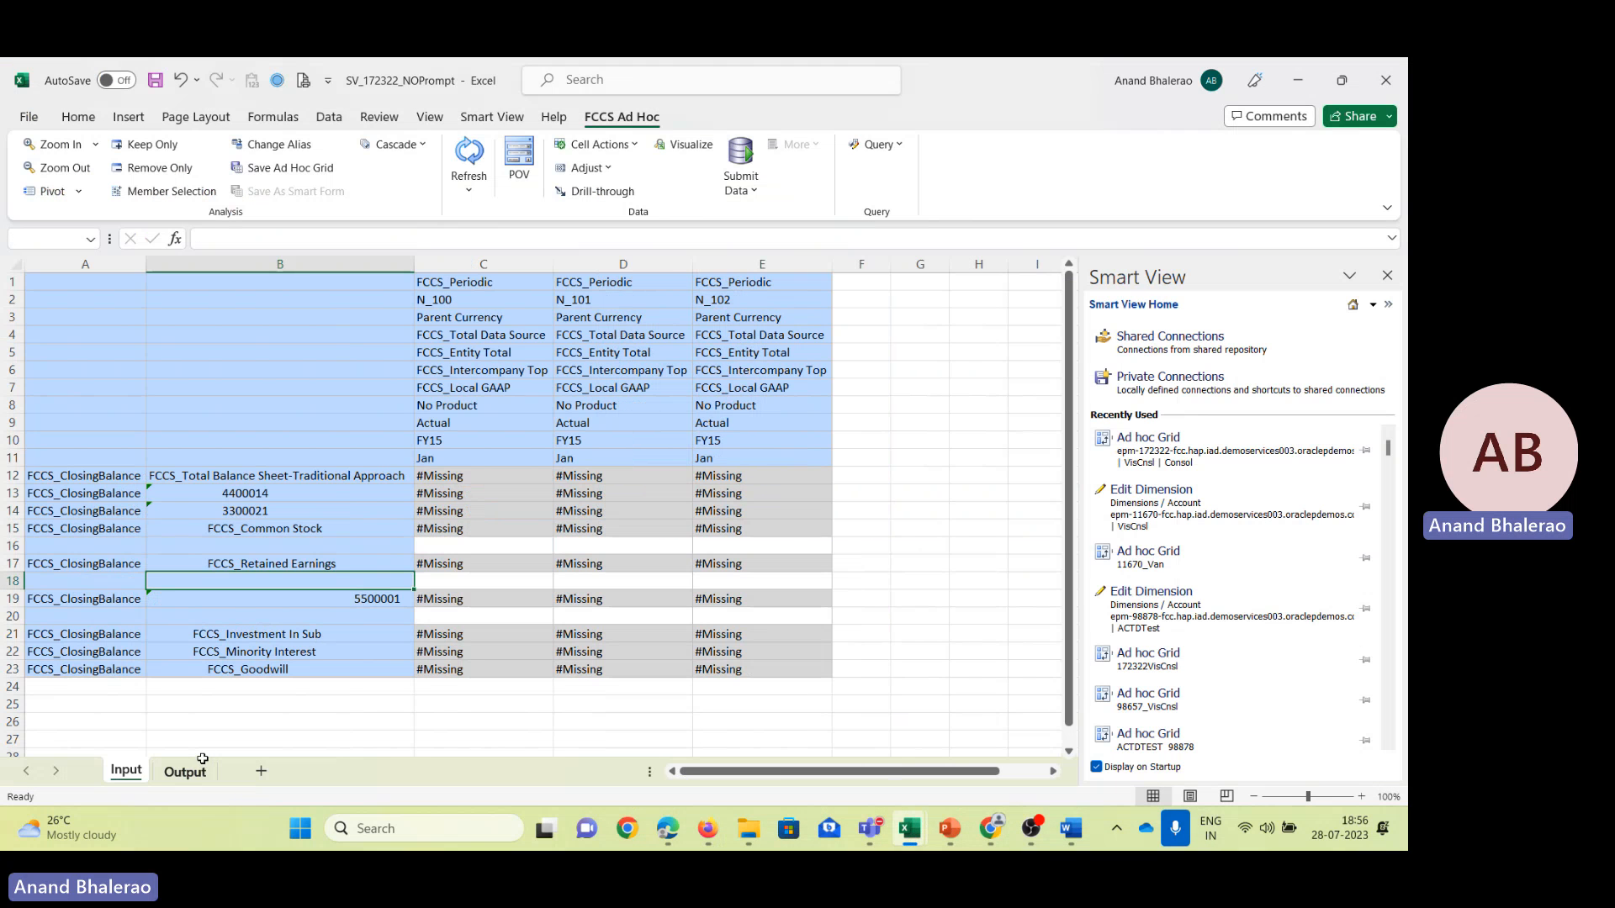
{"action": "left_click", "coordinate": [468, 153]}
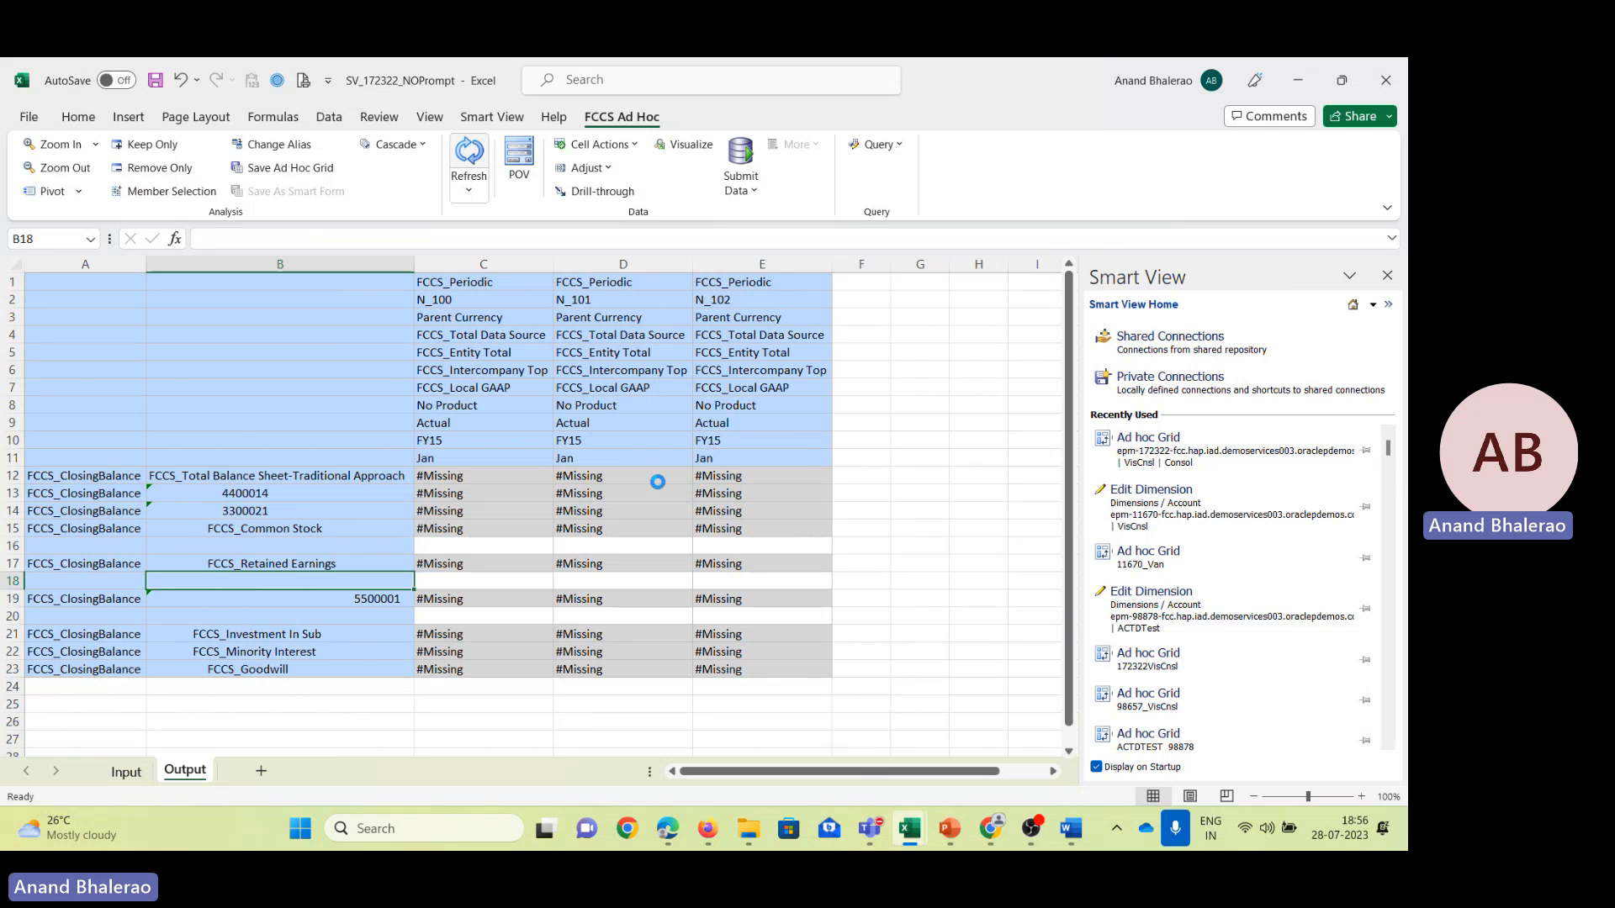
{"action": "left_click", "coordinate": [504, 529]}
Return to the NoPrompt_Consol_Test form in the browser and examine the no-prompt rule options available on the North101 data cells.
{"action": "key", "text": "alt+Tab"}
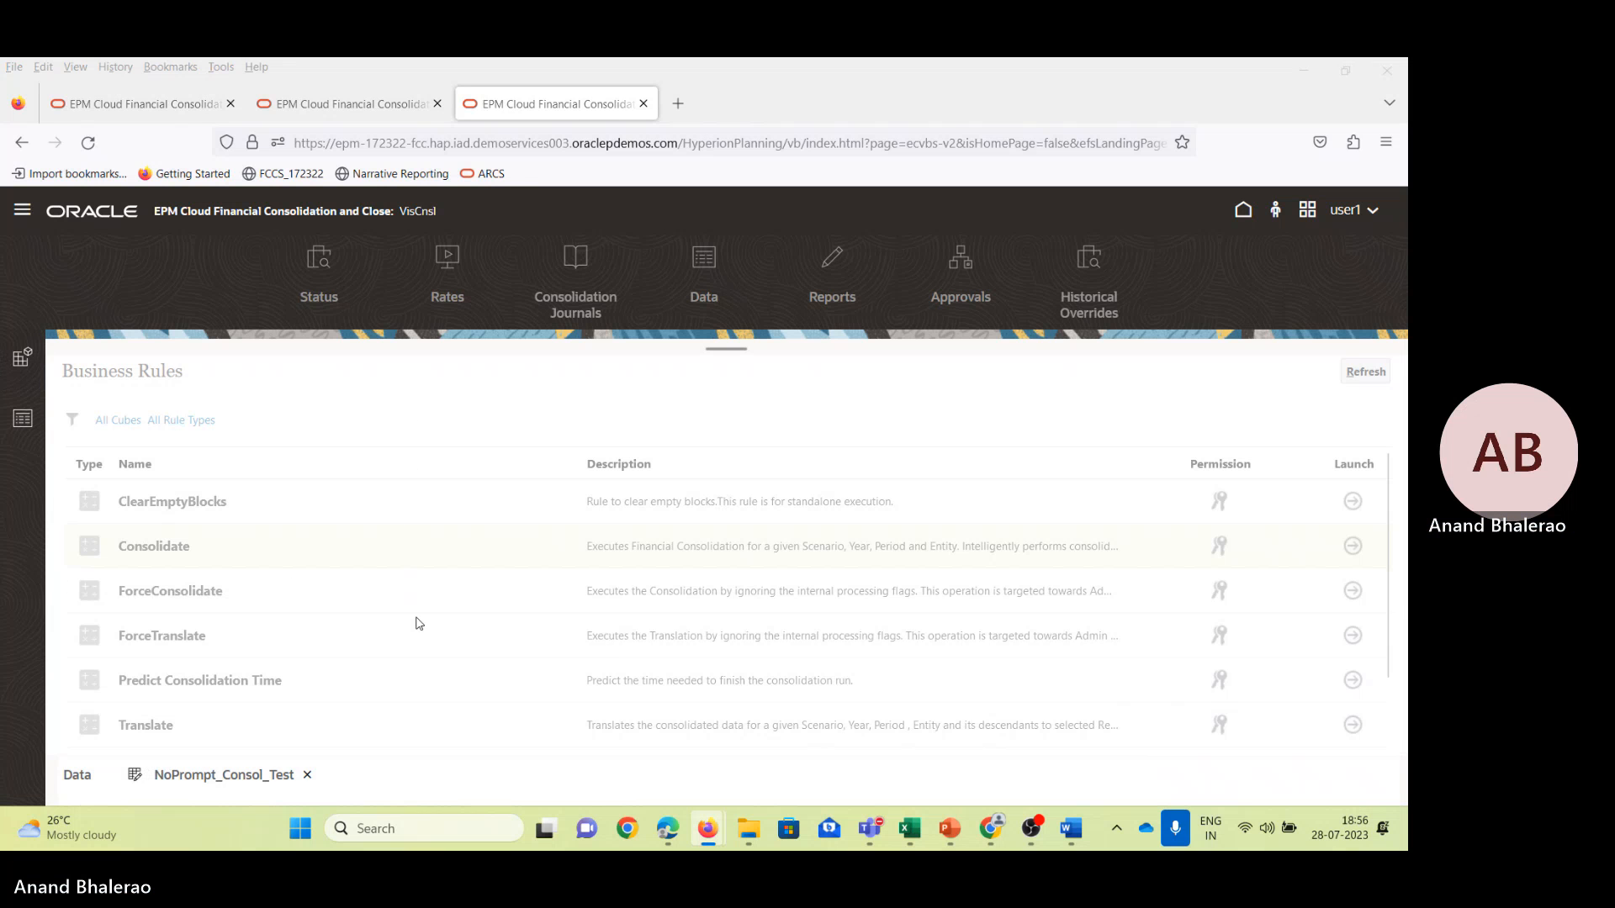
{"action": "key", "text": "alt+Tab"}
{"action": "key", "text": "alt+Tab"}
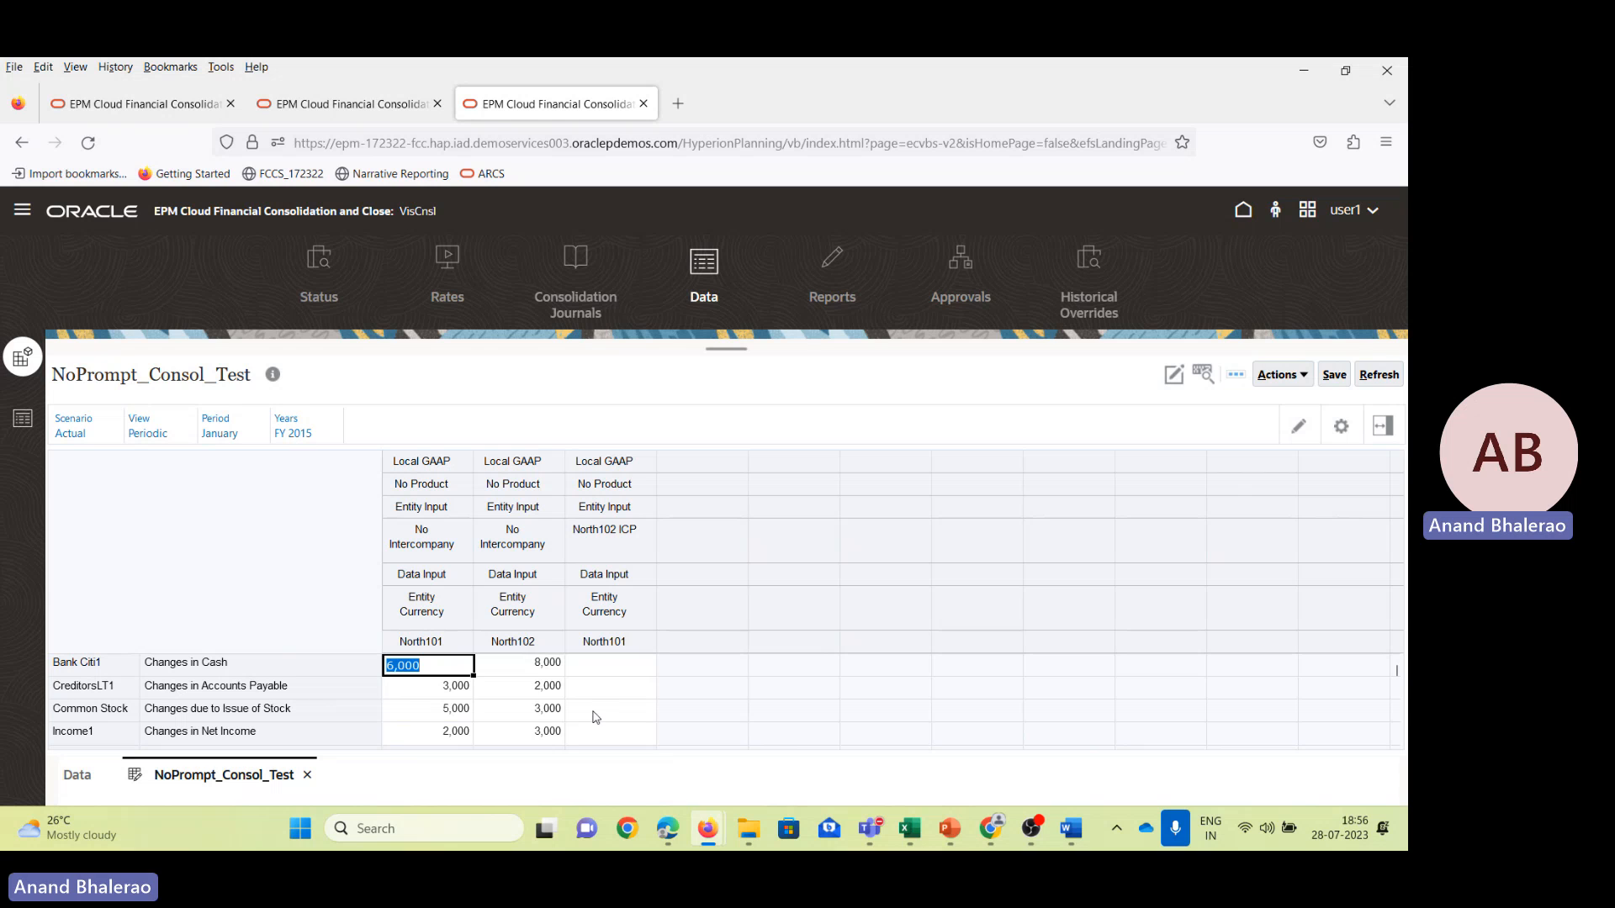
{"action": "right_click", "coordinate": [446, 666]}
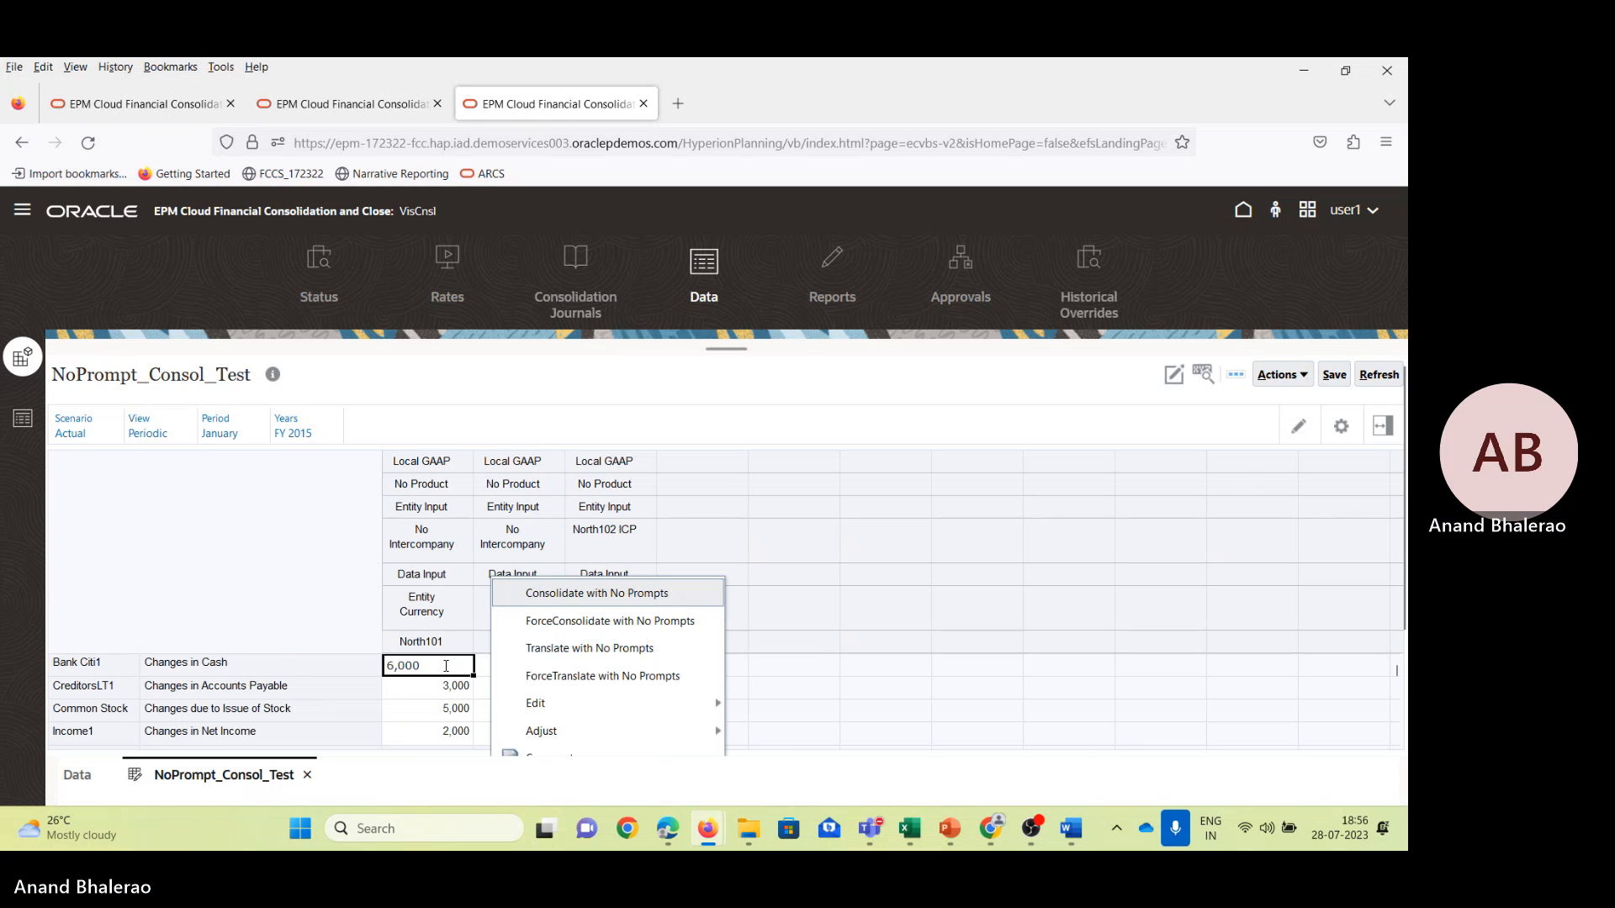
{"action": "scroll", "coordinate": [1095, 447], "scroll_direction": "down", "scroll_amount": 2}
{"action": "scroll", "coordinate": [1095, 448], "scroll_direction": "down", "scroll_amount": 1}
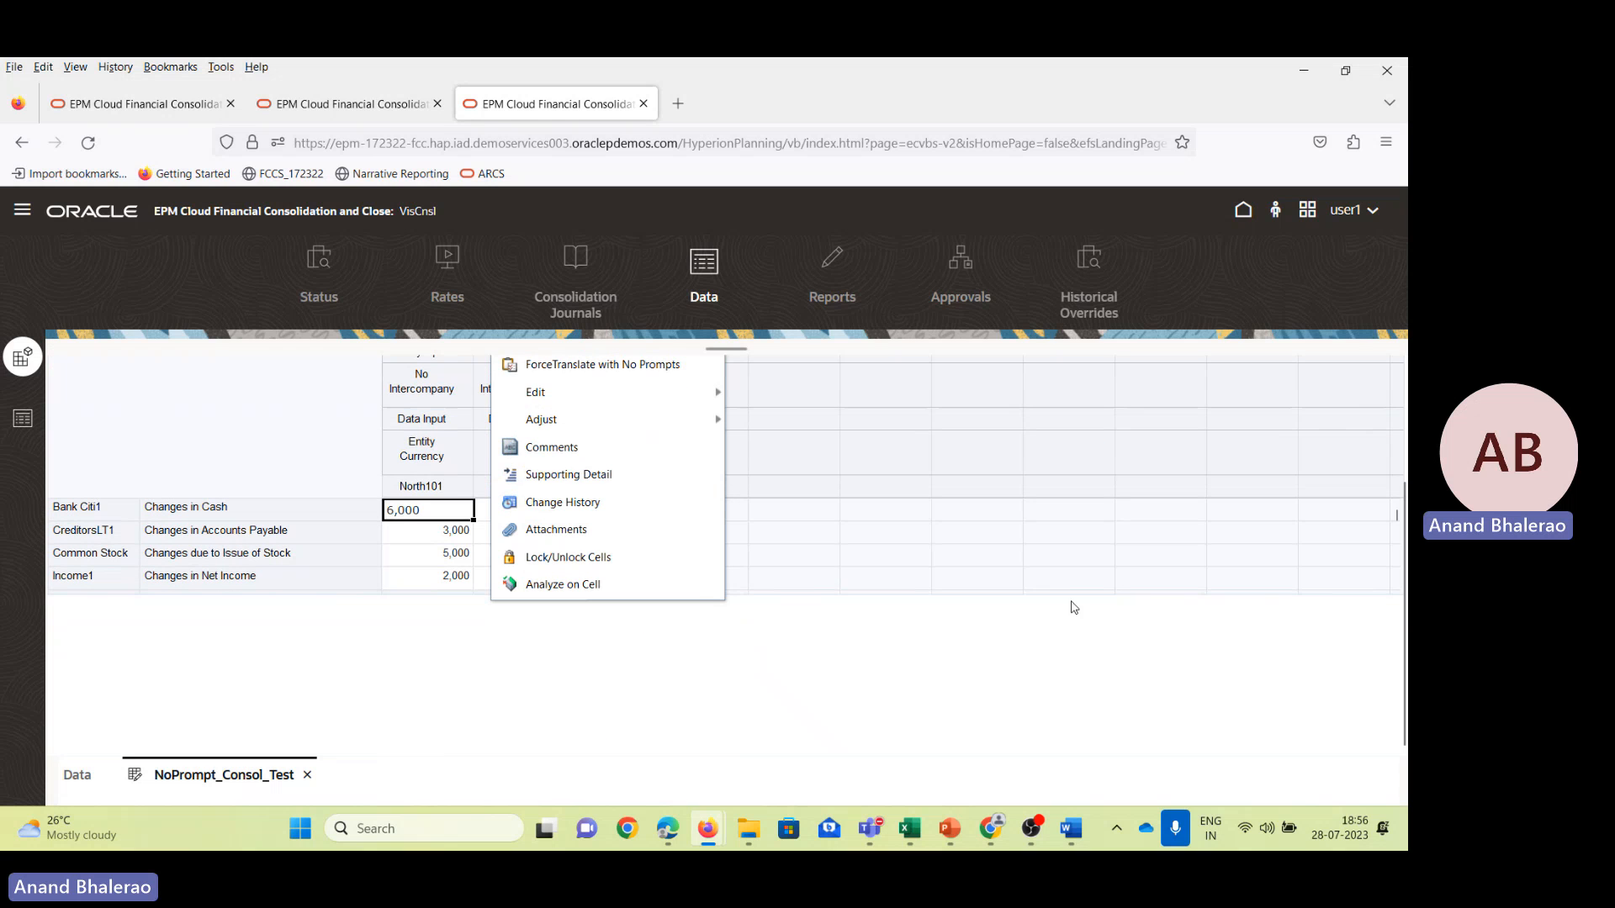
{"action": "scroll", "coordinate": [526, 669], "scroll_direction": "up", "scroll_amount": 3}
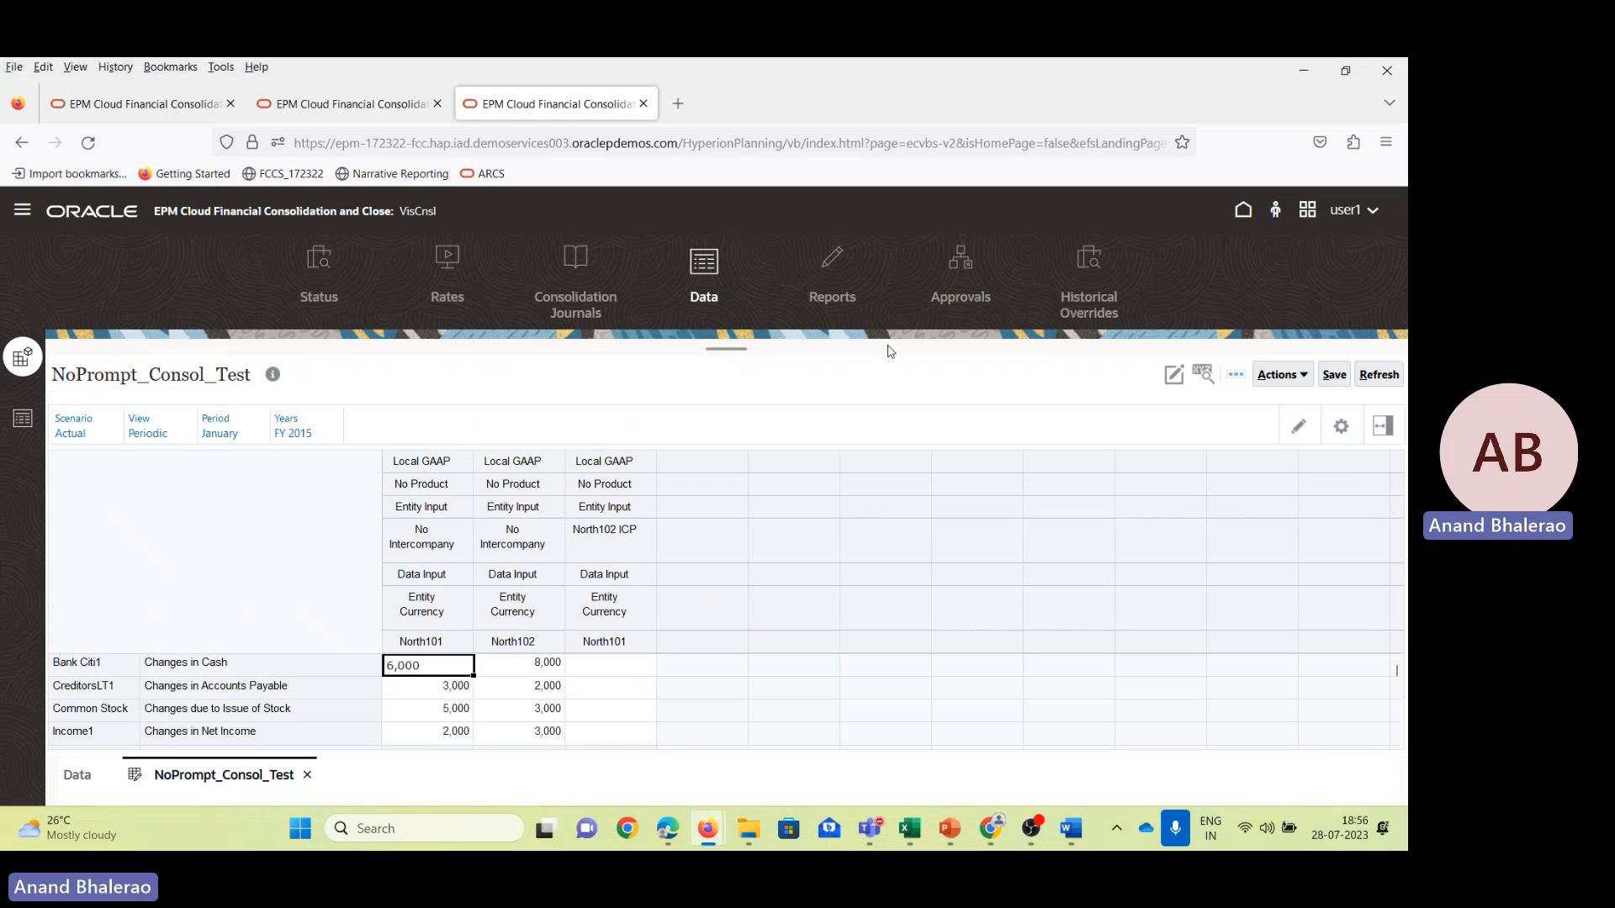
{"action": "left_click", "coordinate": [448, 688]}
{"action": "right_click", "coordinate": [448, 688]}
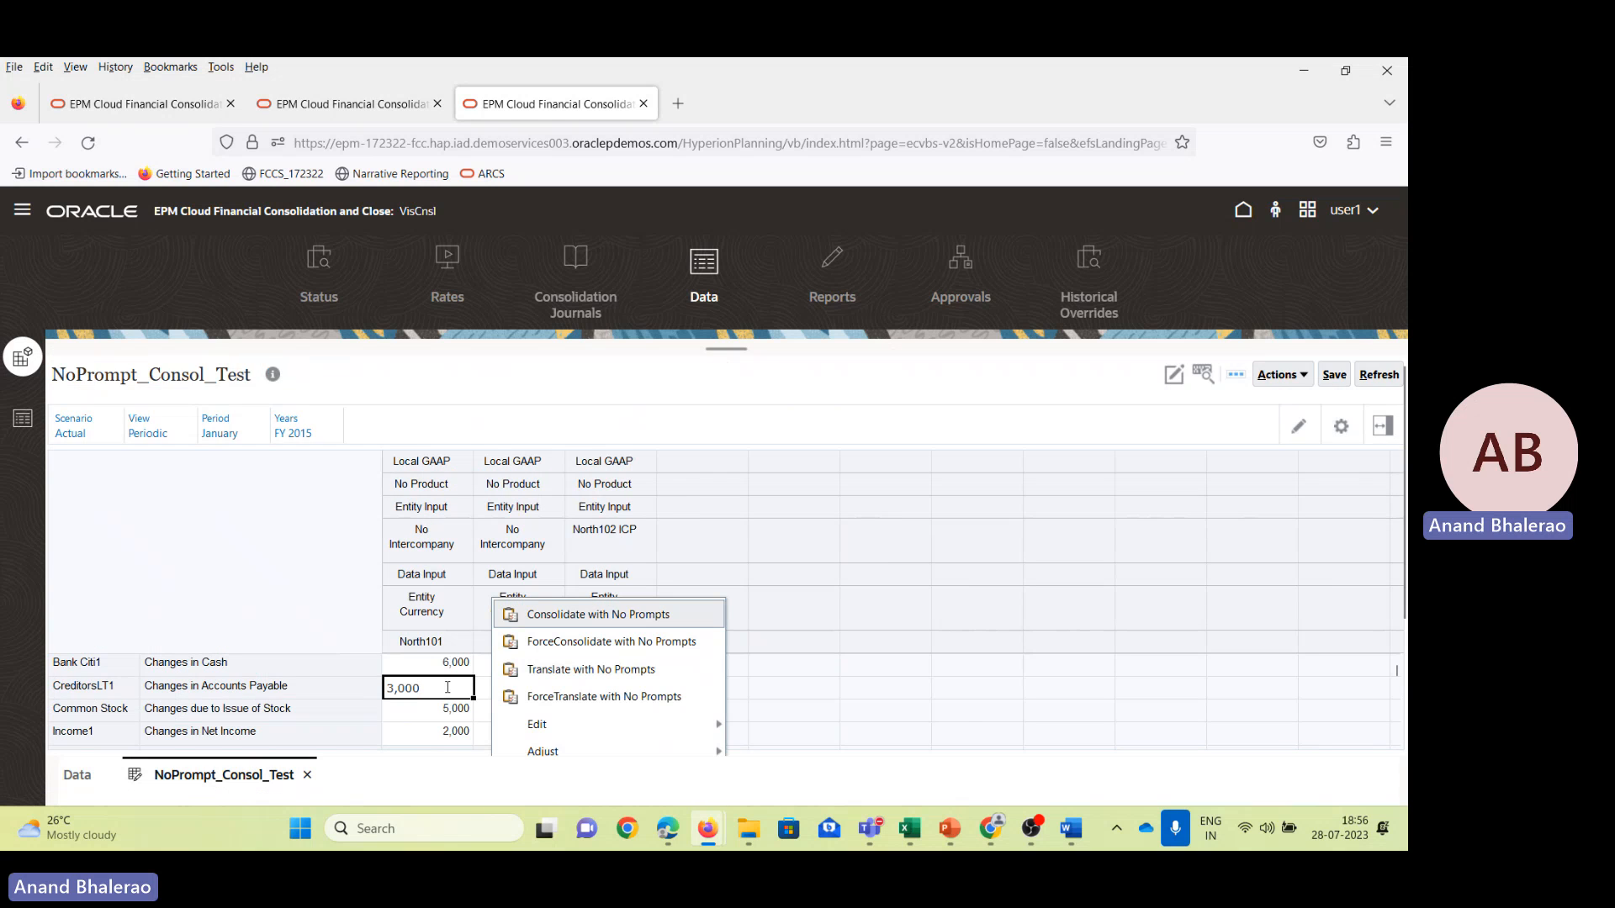
{"action": "scroll", "coordinate": [732, 618], "scroll_direction": "down", "scroll_amount": 3}
{"action": "scroll", "coordinate": [731, 618], "scroll_direction": "up", "scroll_amount": 3}
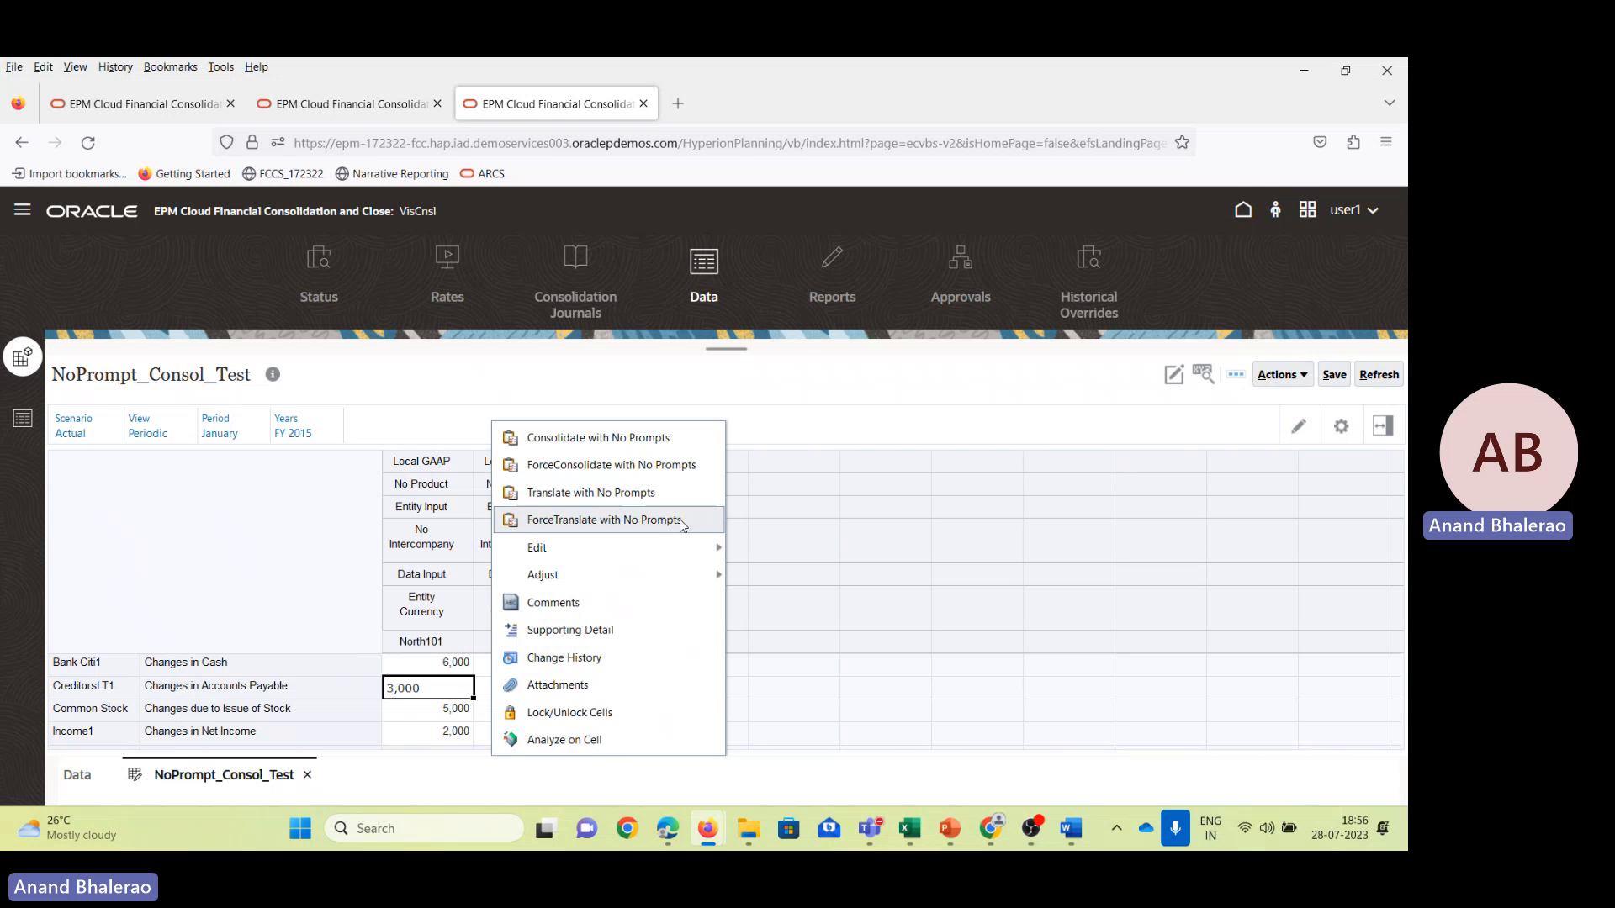
Capture the NoPrompt_Consol_Test form with its no-prompt rule options and paste the screenshot below the existing image in the NoPrompt Word document.
{"action": "key", "text": "super+shift+s"}
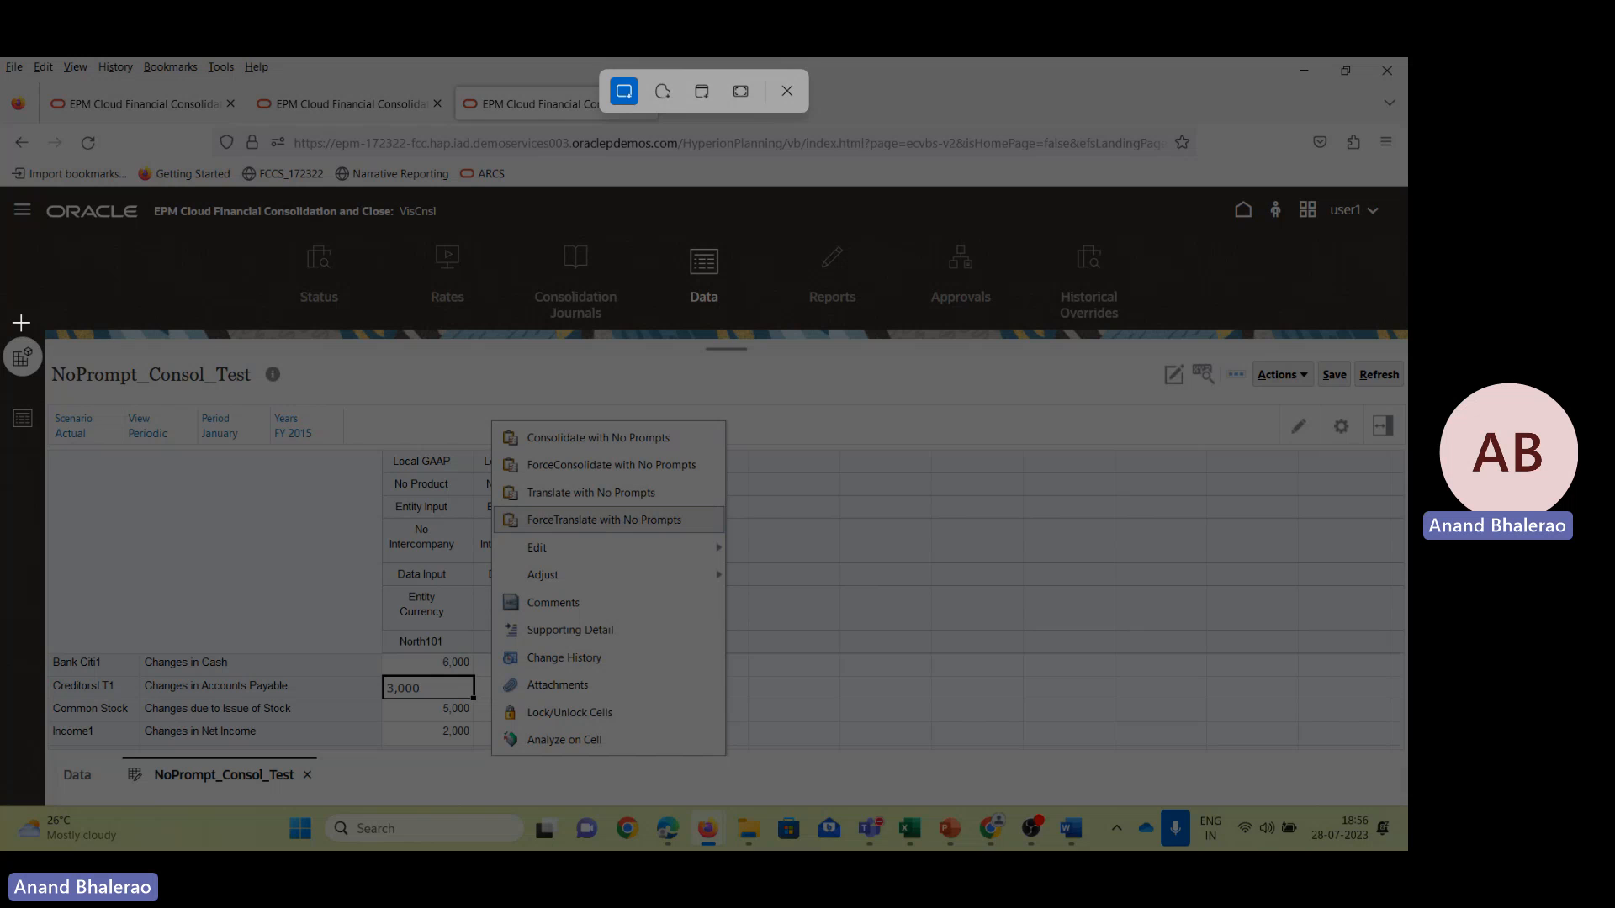
{"action": "left_click_drag", "start_coordinate": [21, 322], "coordinate": [837, 797]}
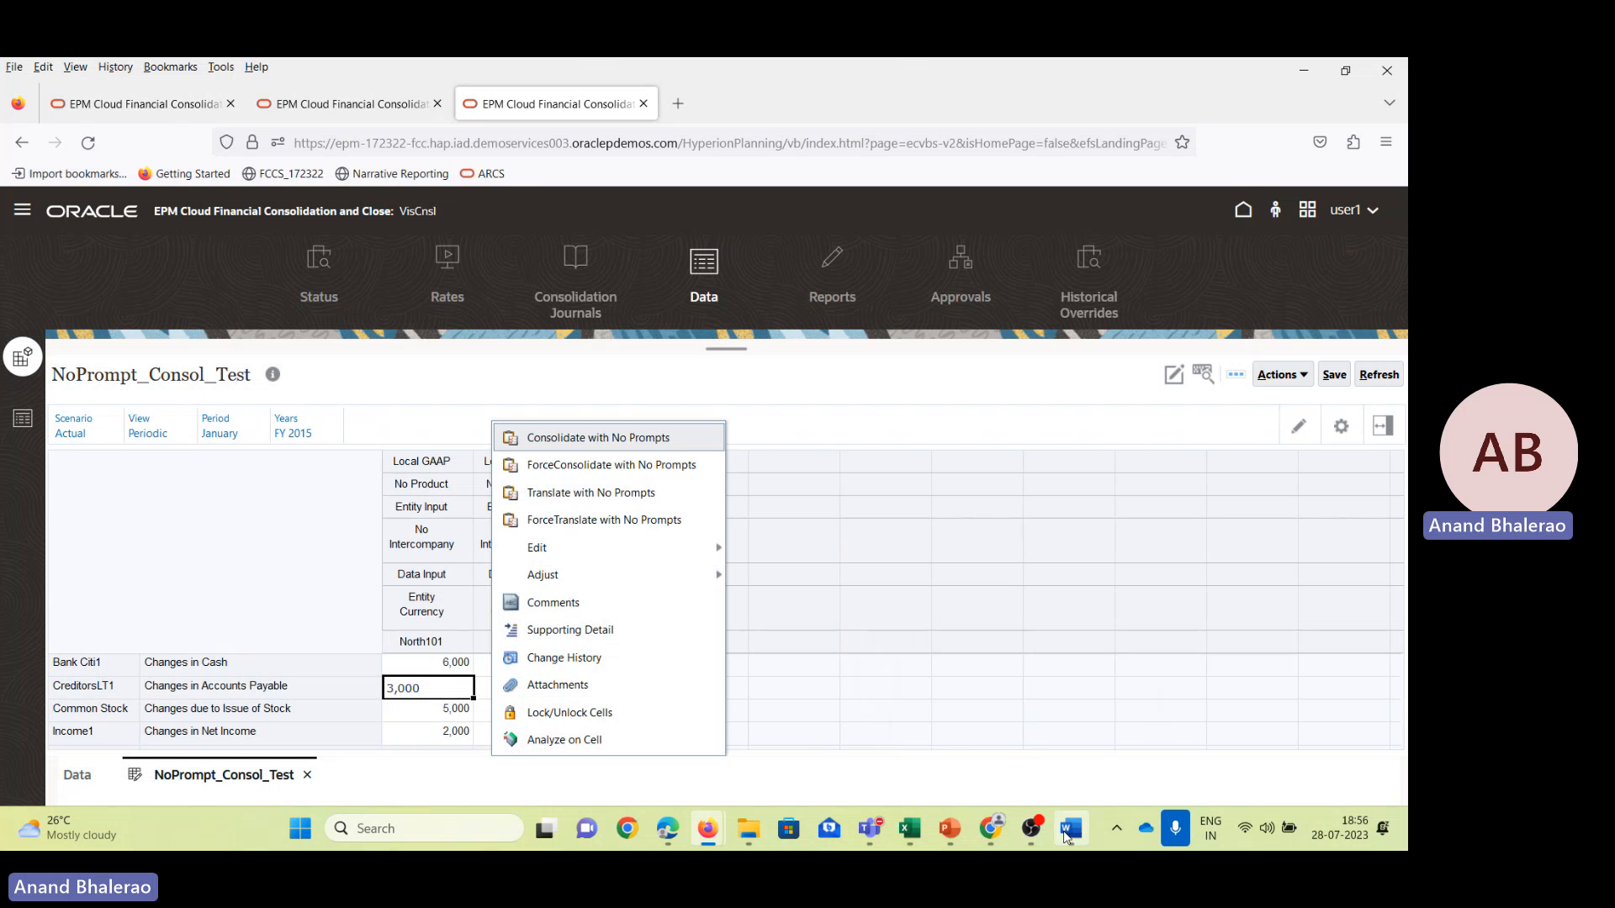
{"action": "left_click", "coordinate": [1065, 833]}
{"action": "left_click", "coordinate": [1122, 706]}
{"action": "key", "text": "Return"}
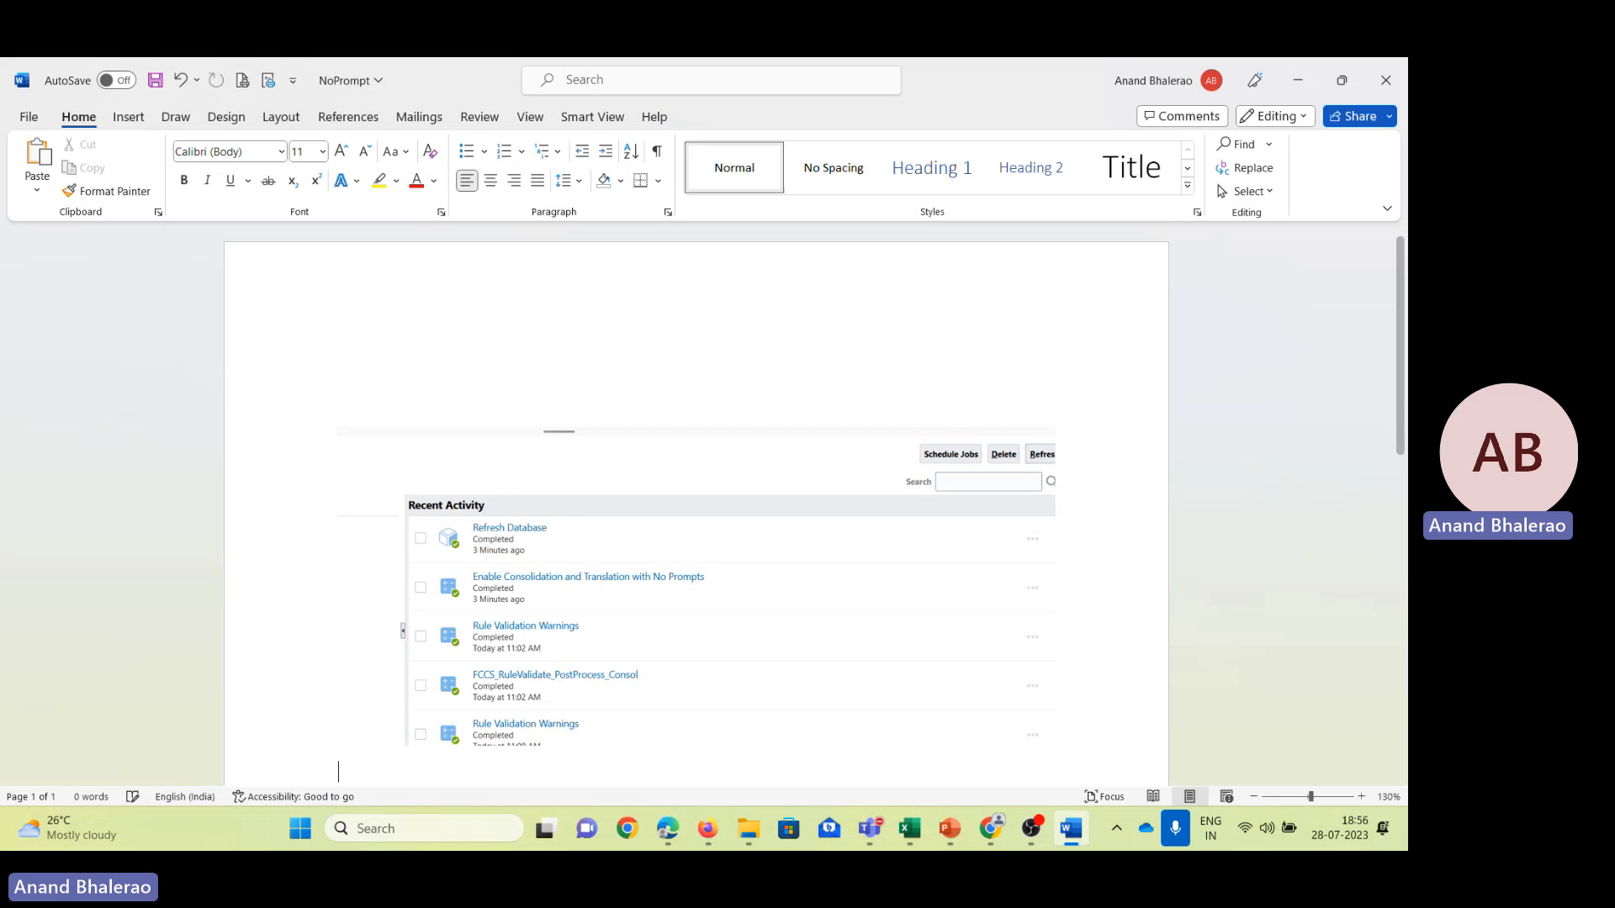
{"action": "key", "text": "Return"}
{"action": "key", "text": "ctrl+v"}
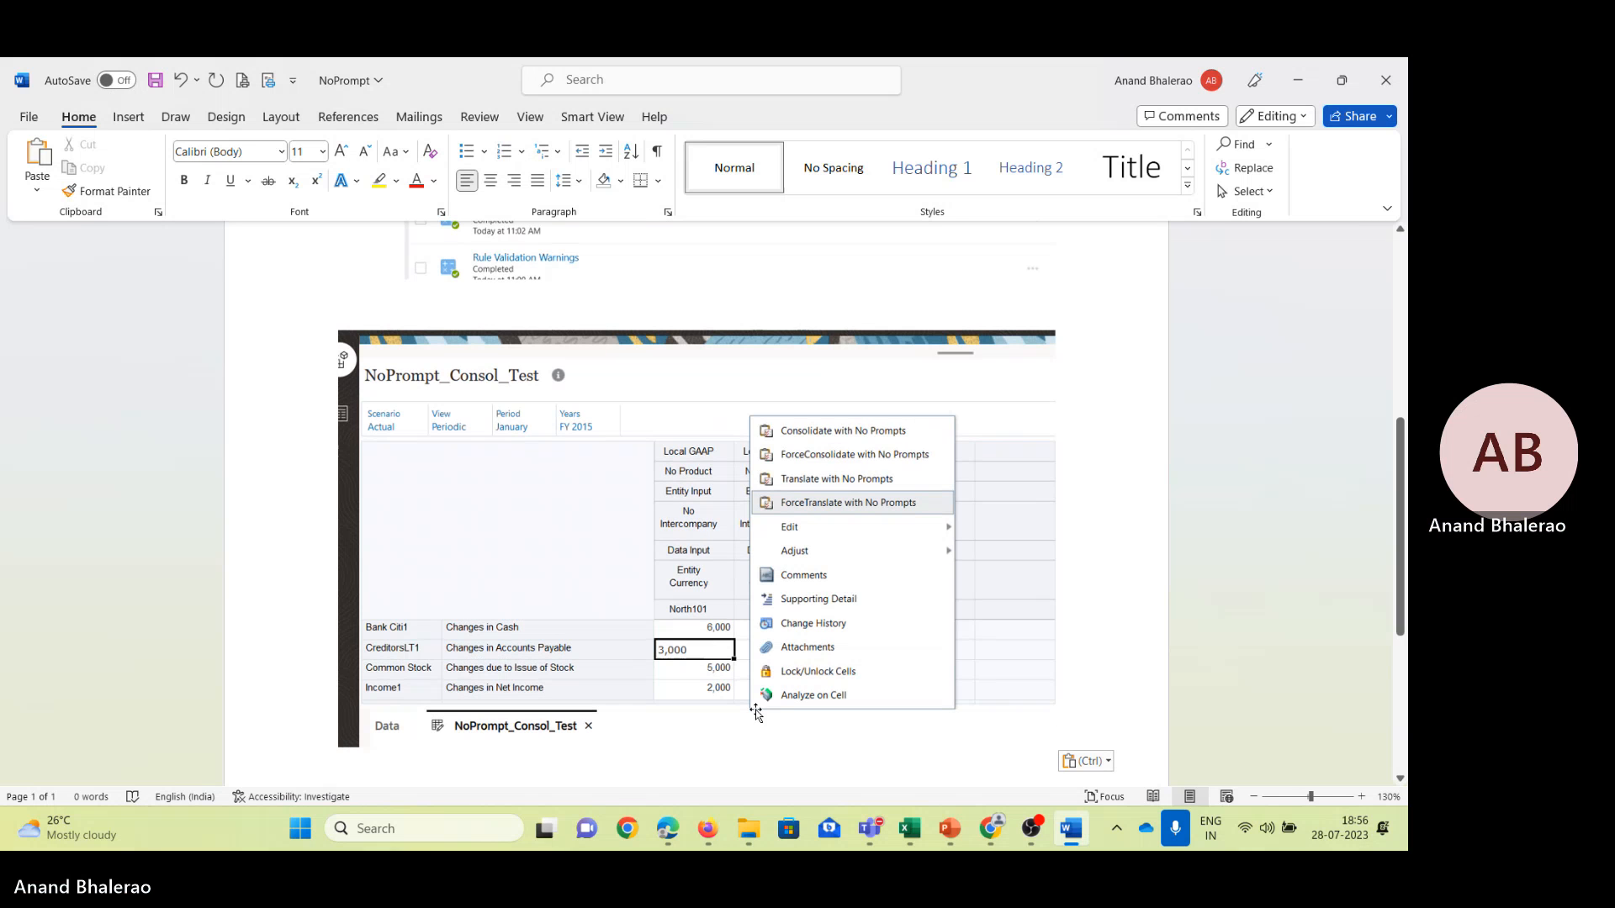
Return to the browser form and run Consolidate with No Prompts from the North101 CreditorsLT1 cell.
{"action": "key", "text": "alt+Tab"}
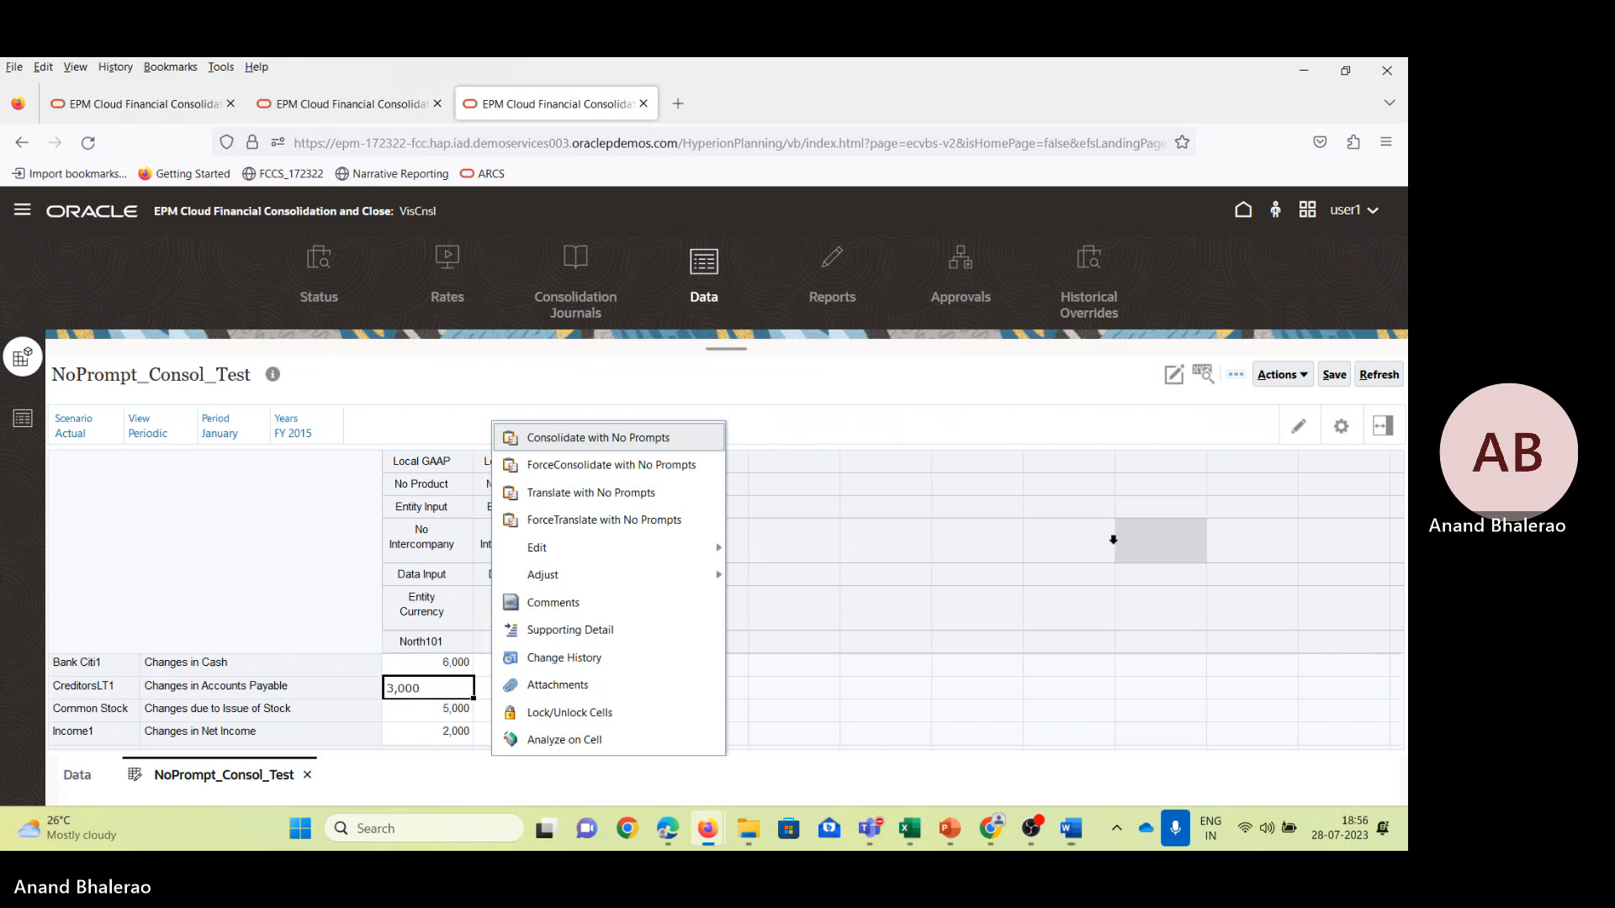
{"action": "left_click", "coordinate": [590, 439]}
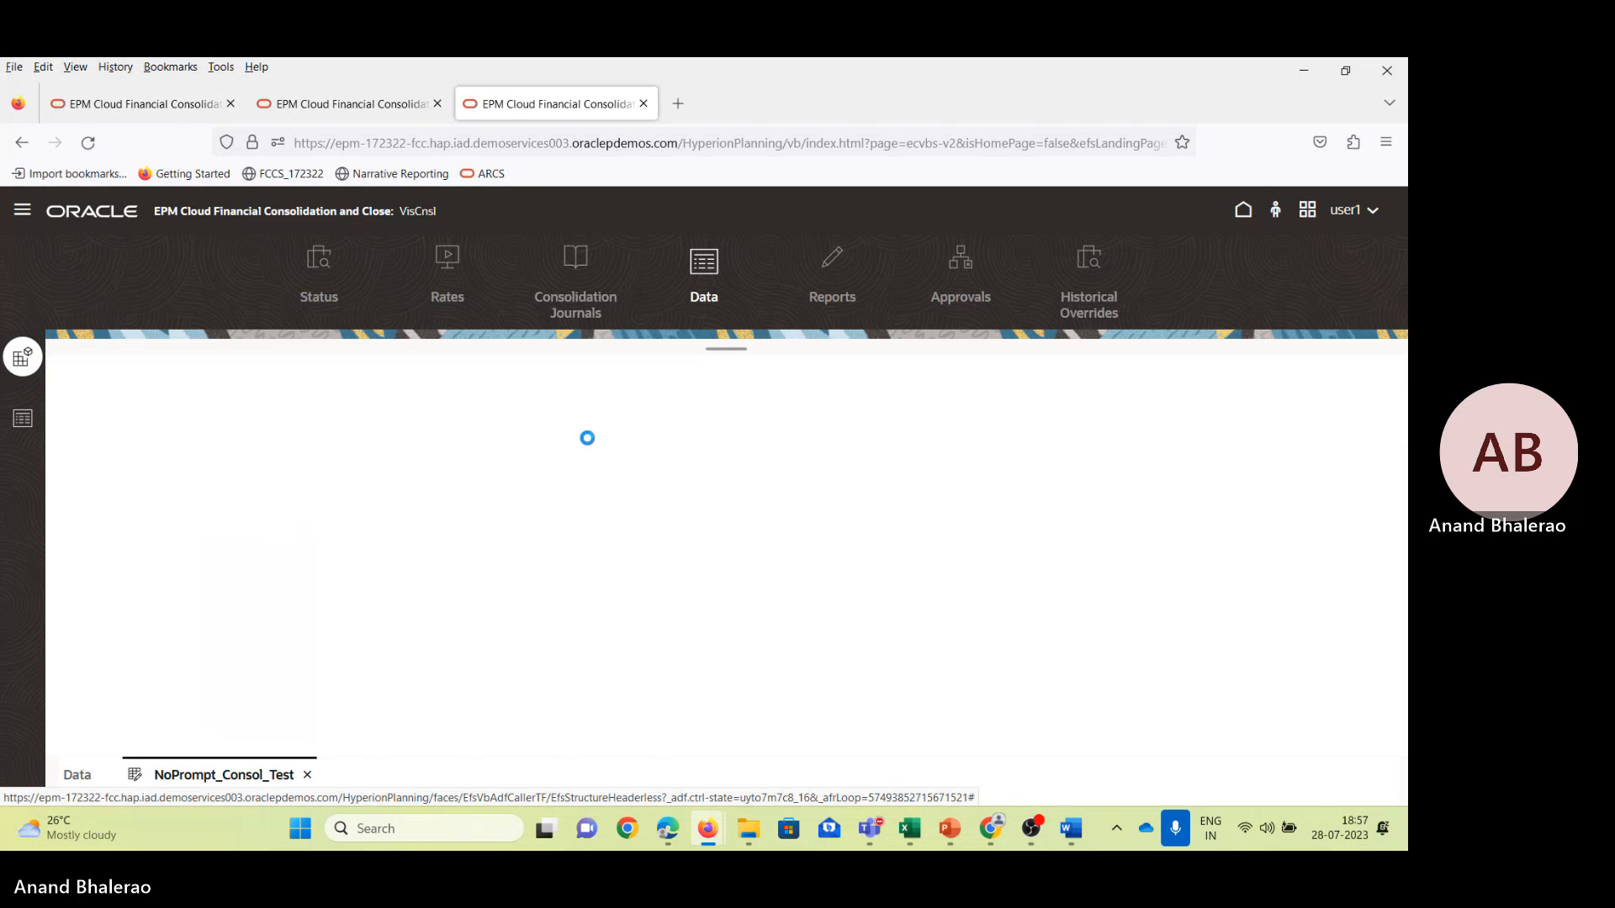
{"action": "left_click", "coordinate": [816, 488]}
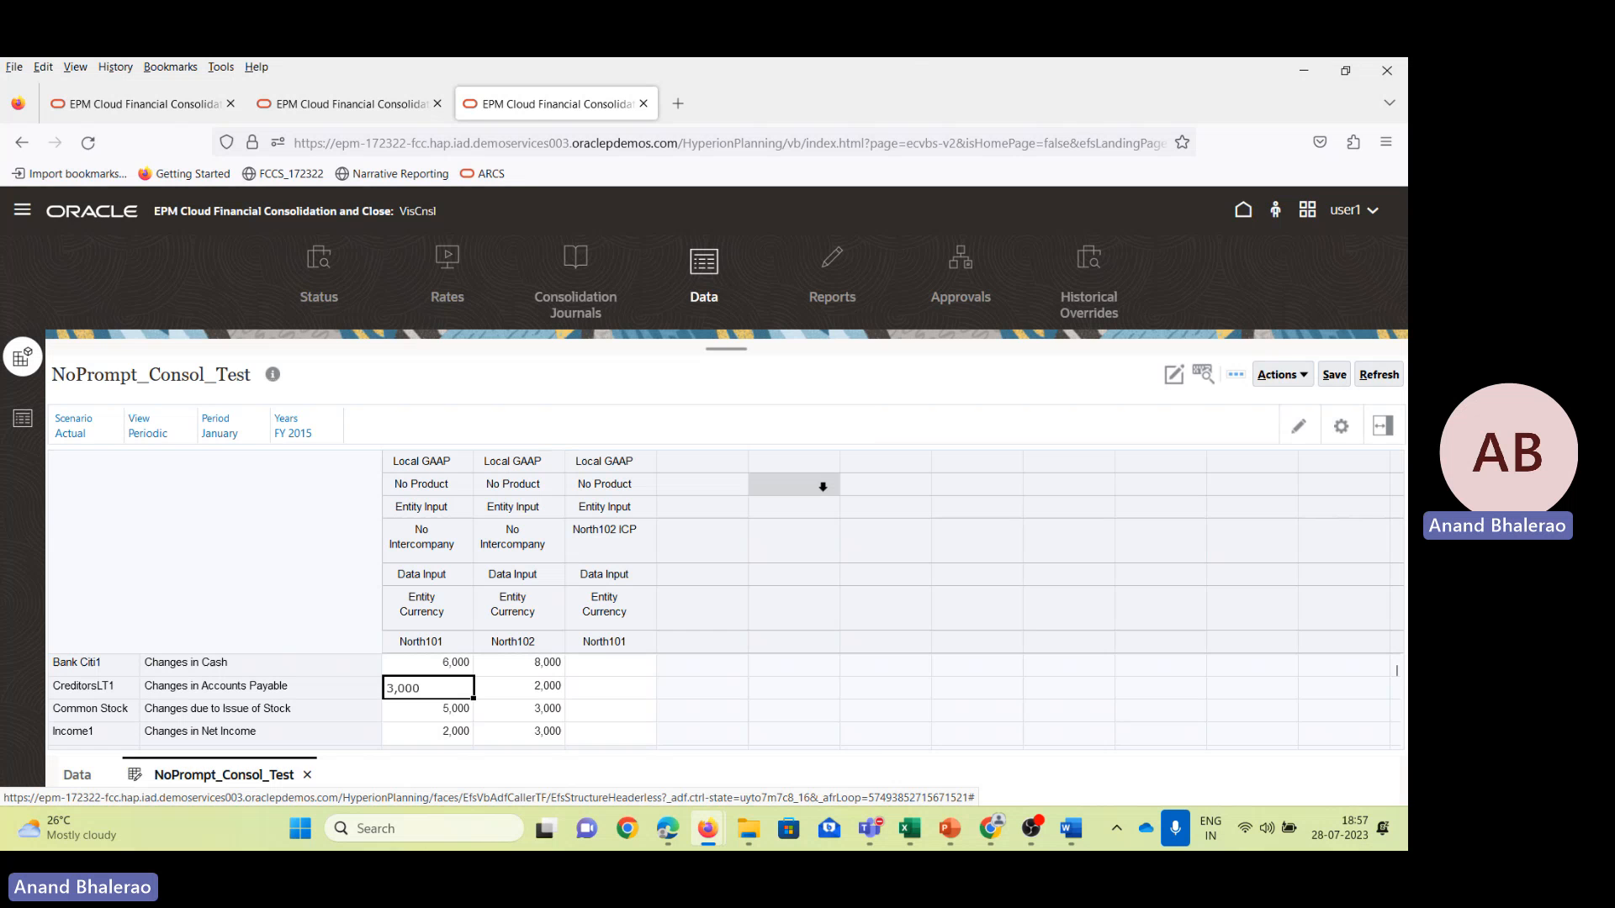
Switch to the Excel workbook's Output sheet, refresh the consolidated data, and check the N_101 amount for account 4400014.
{"action": "key", "text": "alt+Tab"}
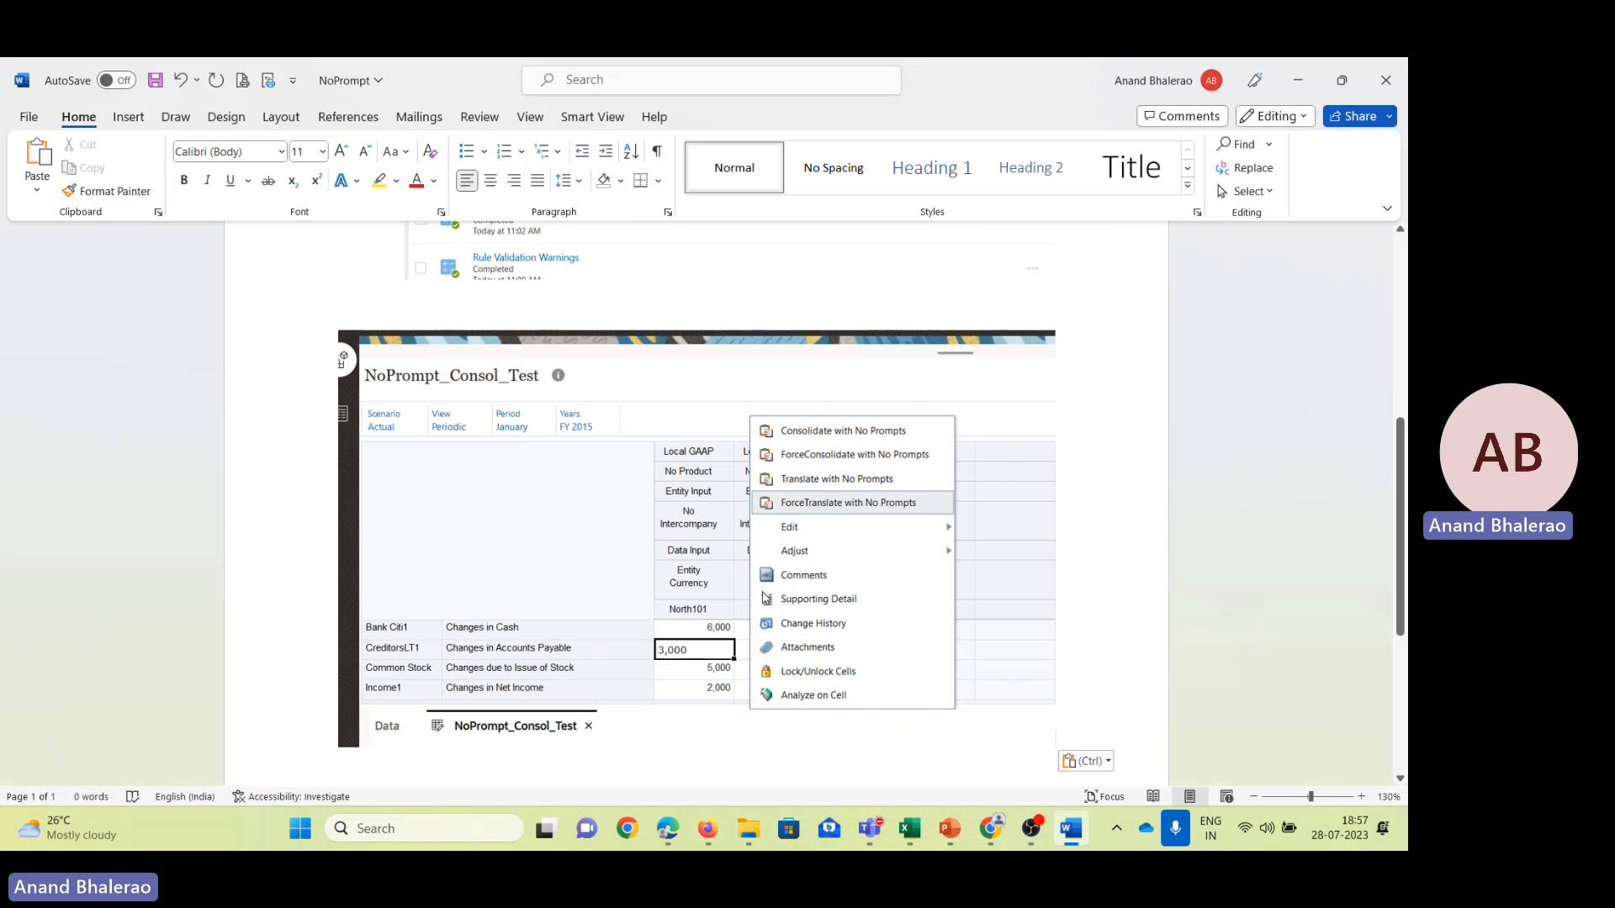
{"action": "key", "text": "alt+Tab"}
{"action": "key", "text": "alt+Tab"}
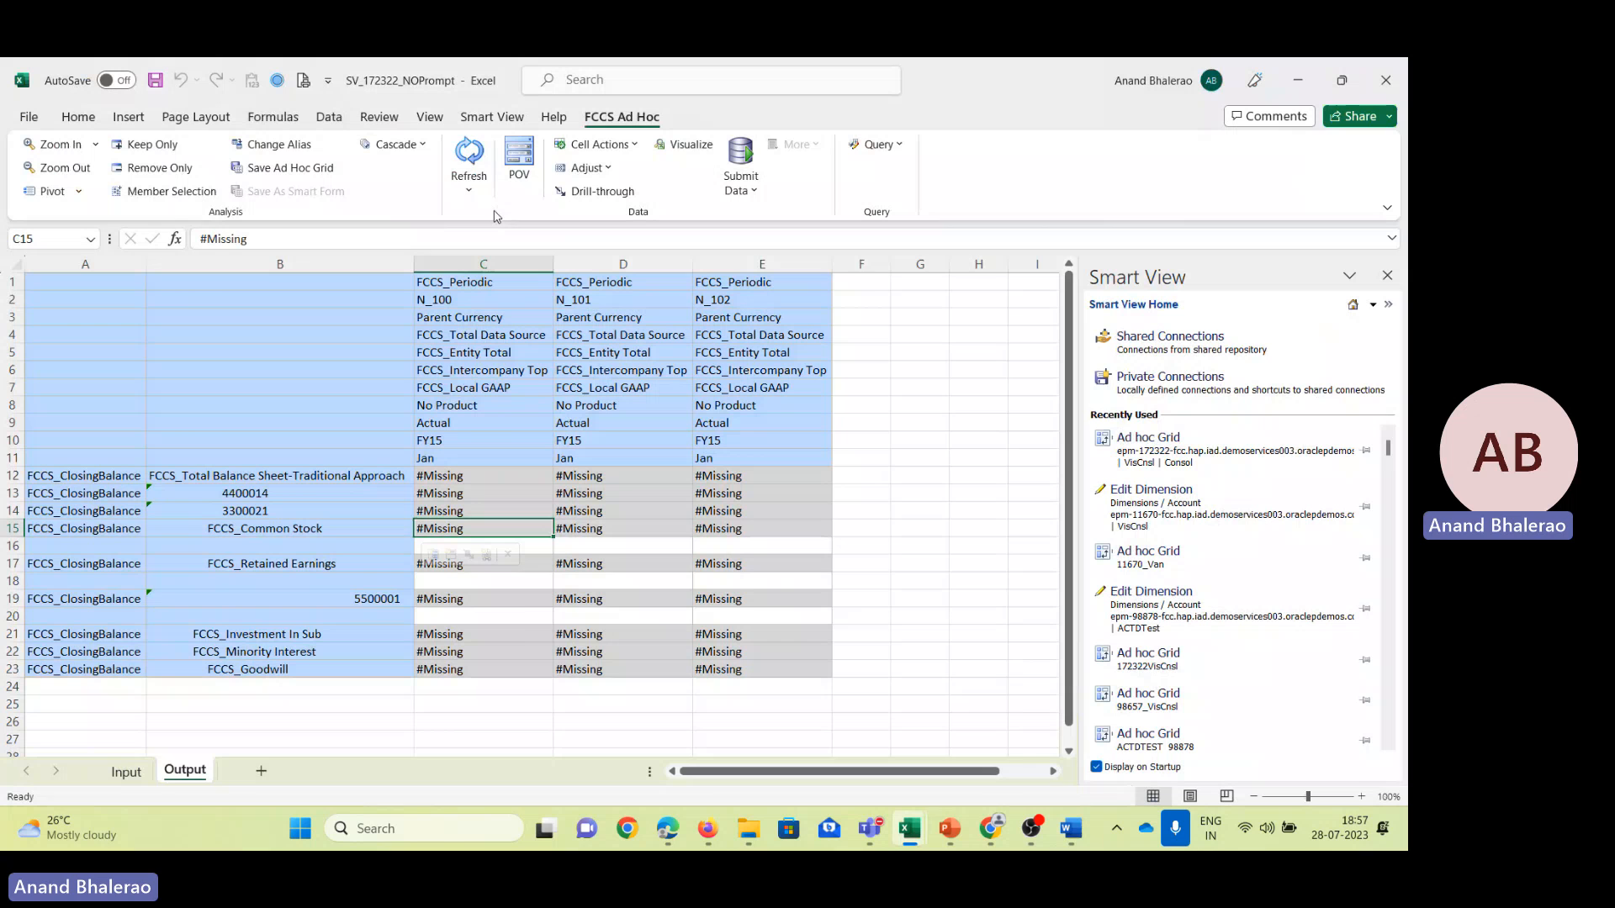
{"action": "left_click", "coordinate": [468, 156]}
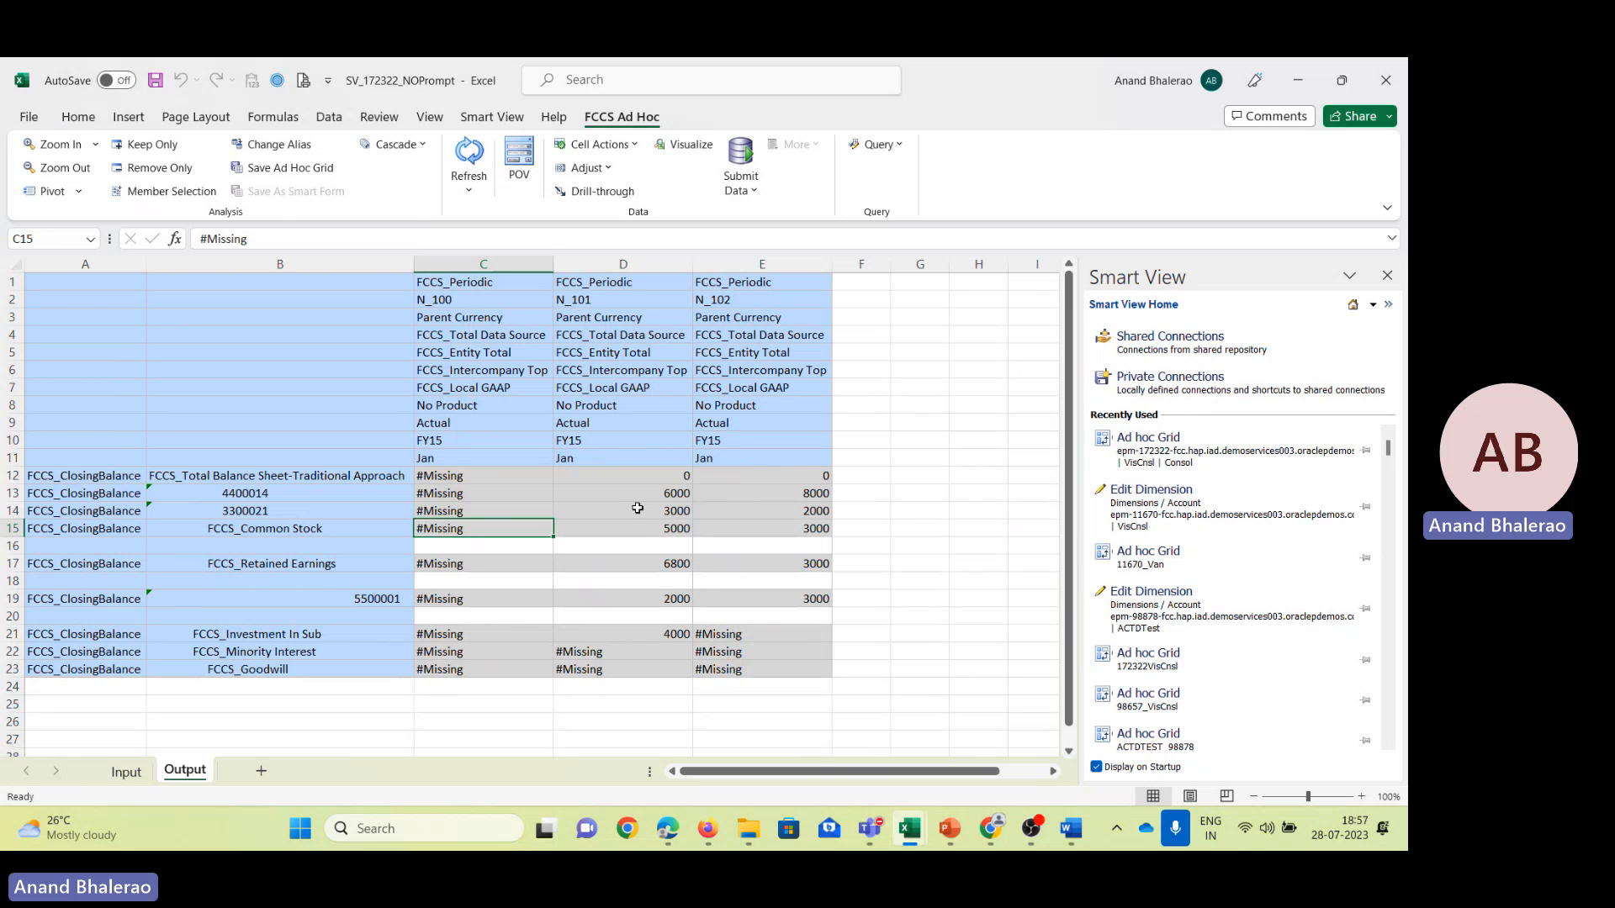
{"action": "left_click", "coordinate": [666, 492]}
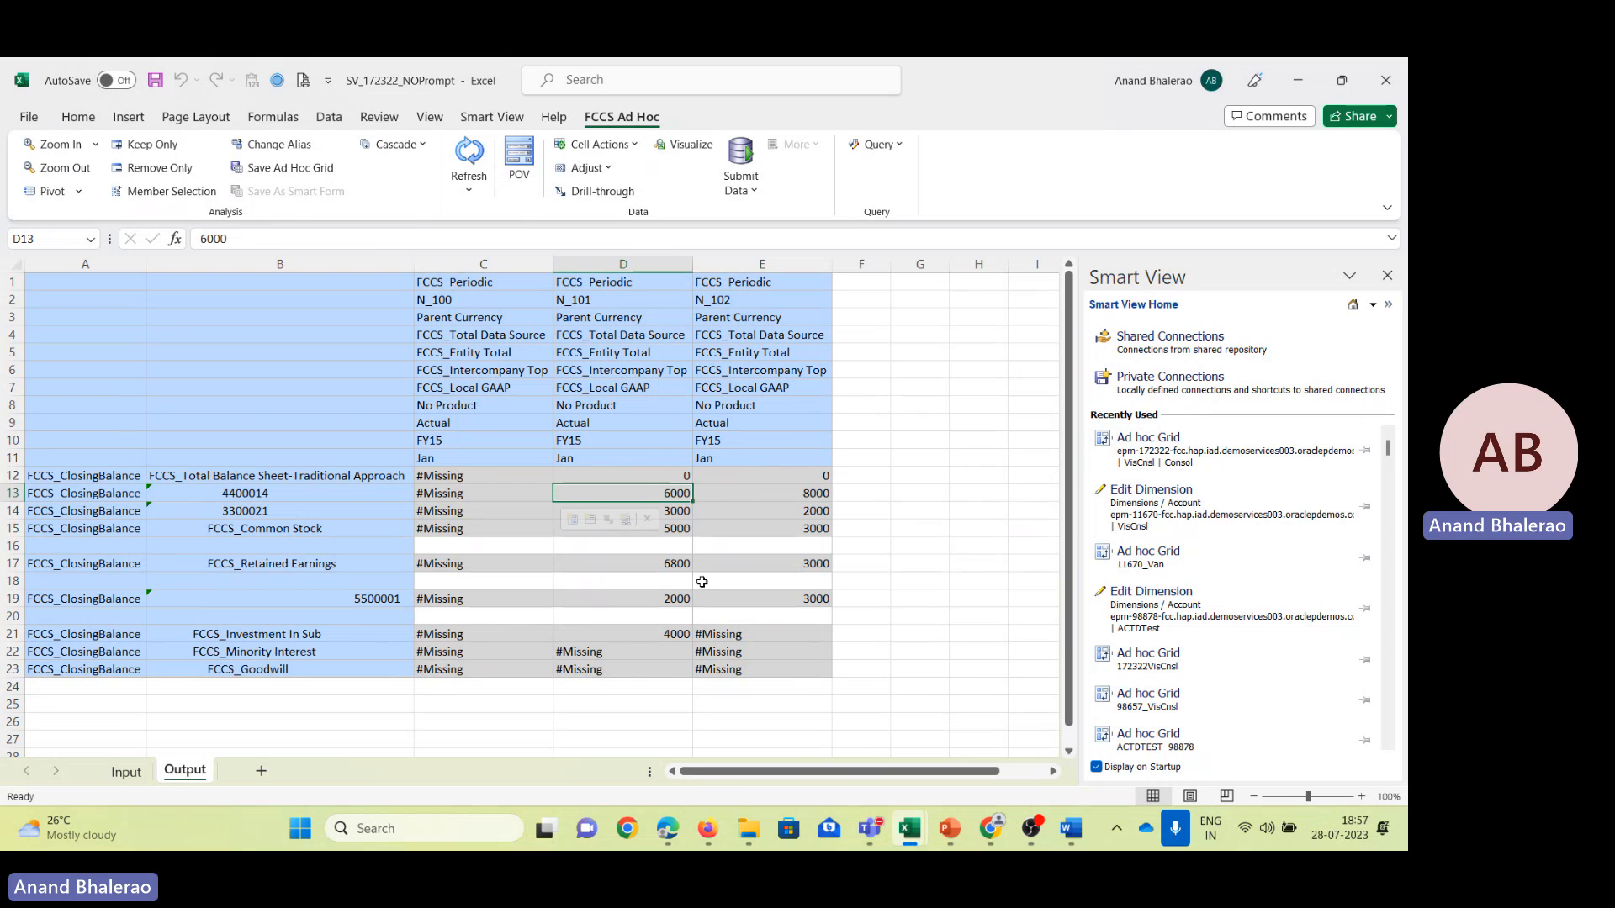
Compare the N_101 and N_102 amounts on the Output sheet with the North101 and North102 amounts on the Input sheet.
{"action": "left_click", "coordinate": [806, 496]}
{"action": "left_click", "coordinate": [661, 514]}
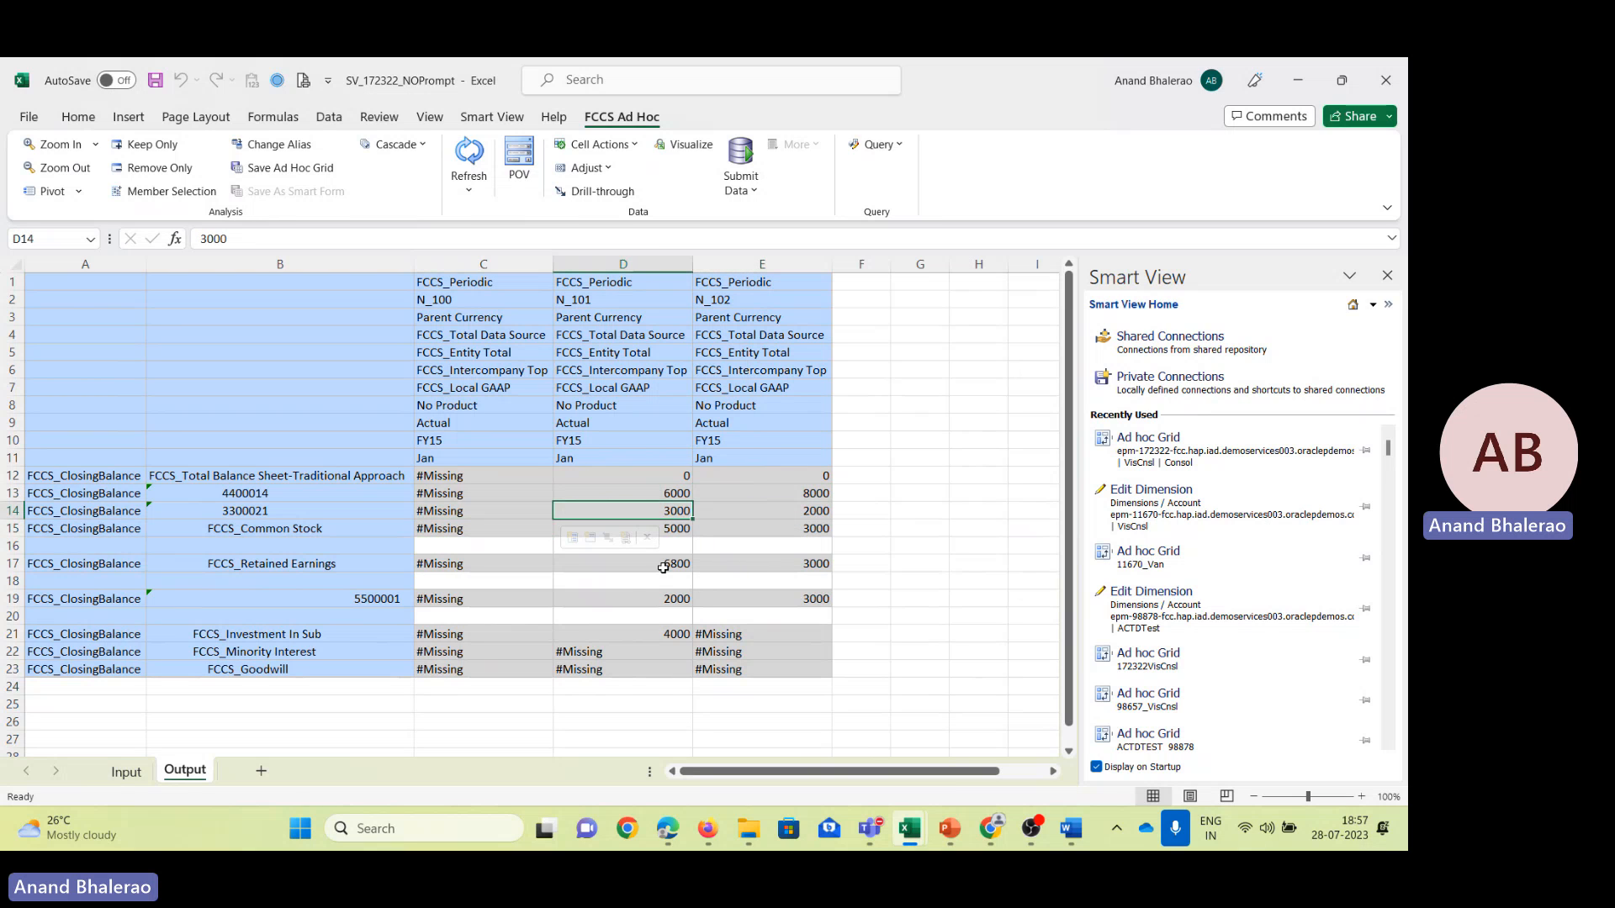
{"action": "left_click", "coordinate": [663, 567]}
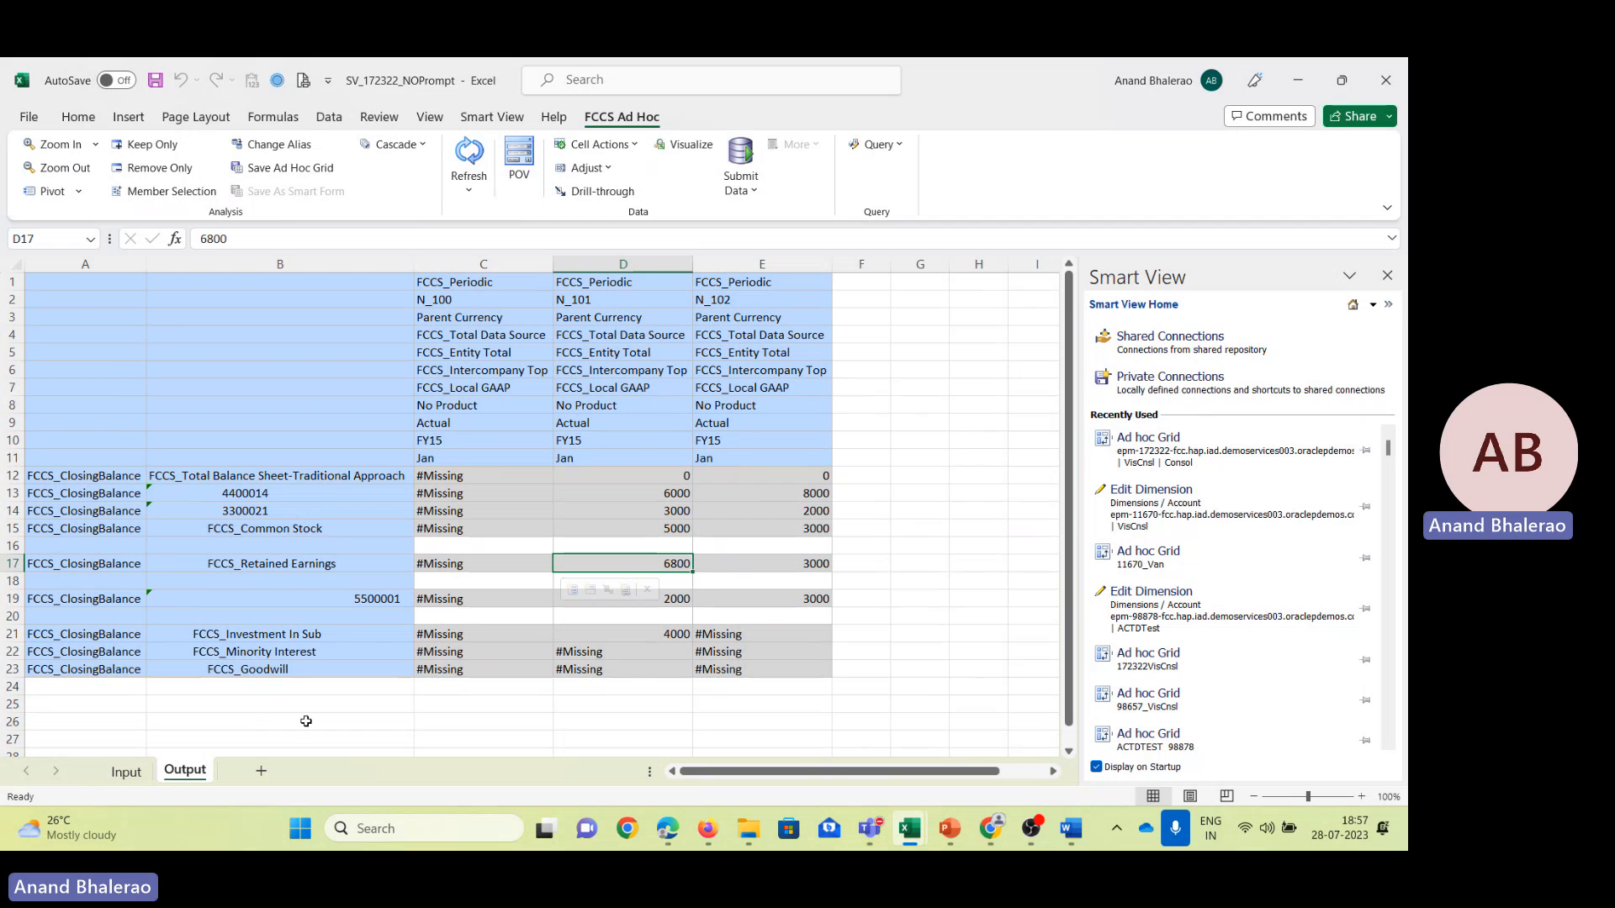
{"action": "left_click", "coordinate": [125, 772]}
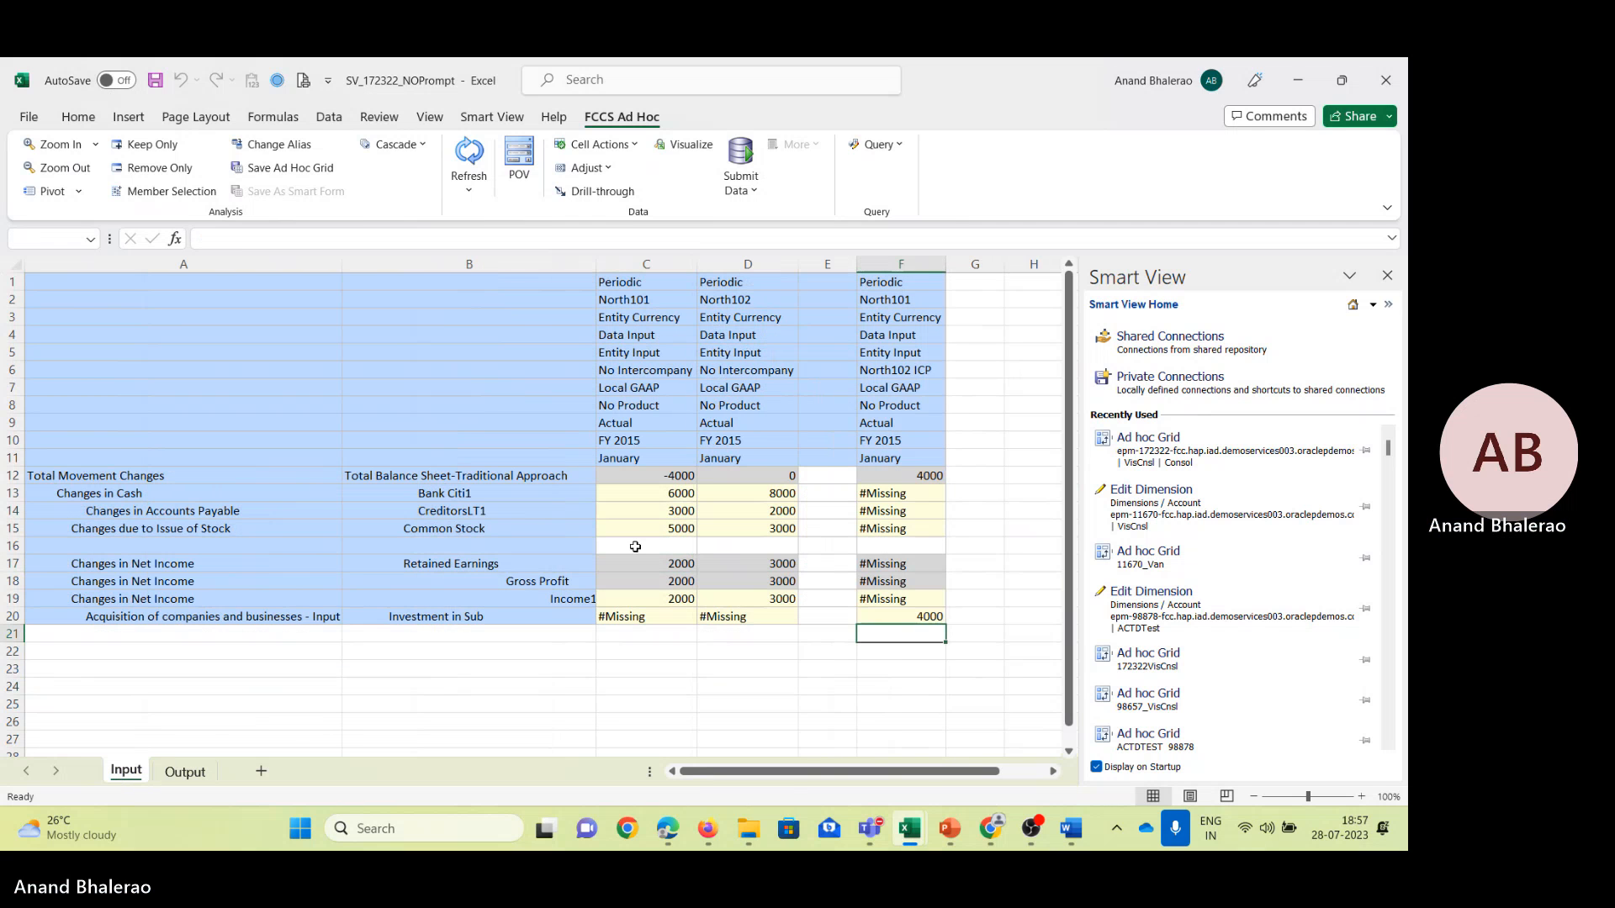
{"action": "left_click_drag", "start_coordinate": [664, 492], "coordinate": [829, 492]}
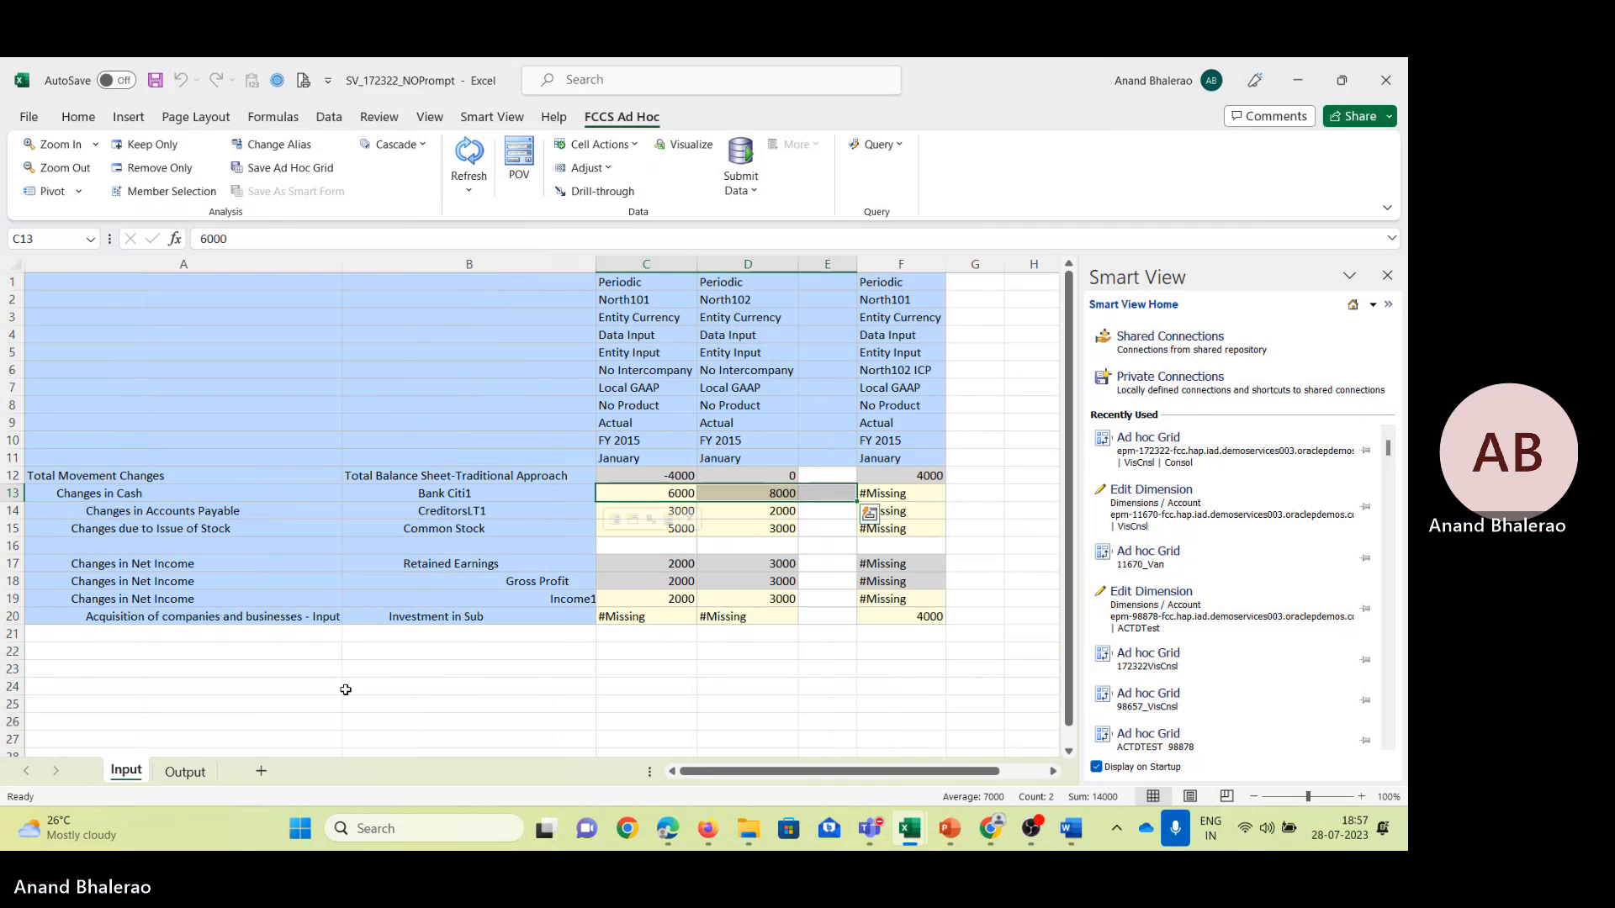
{"action": "key", "text": "ctrl+Page_Down"}
{"action": "left_click_drag", "start_coordinate": [641, 489], "coordinate": [767, 630]}
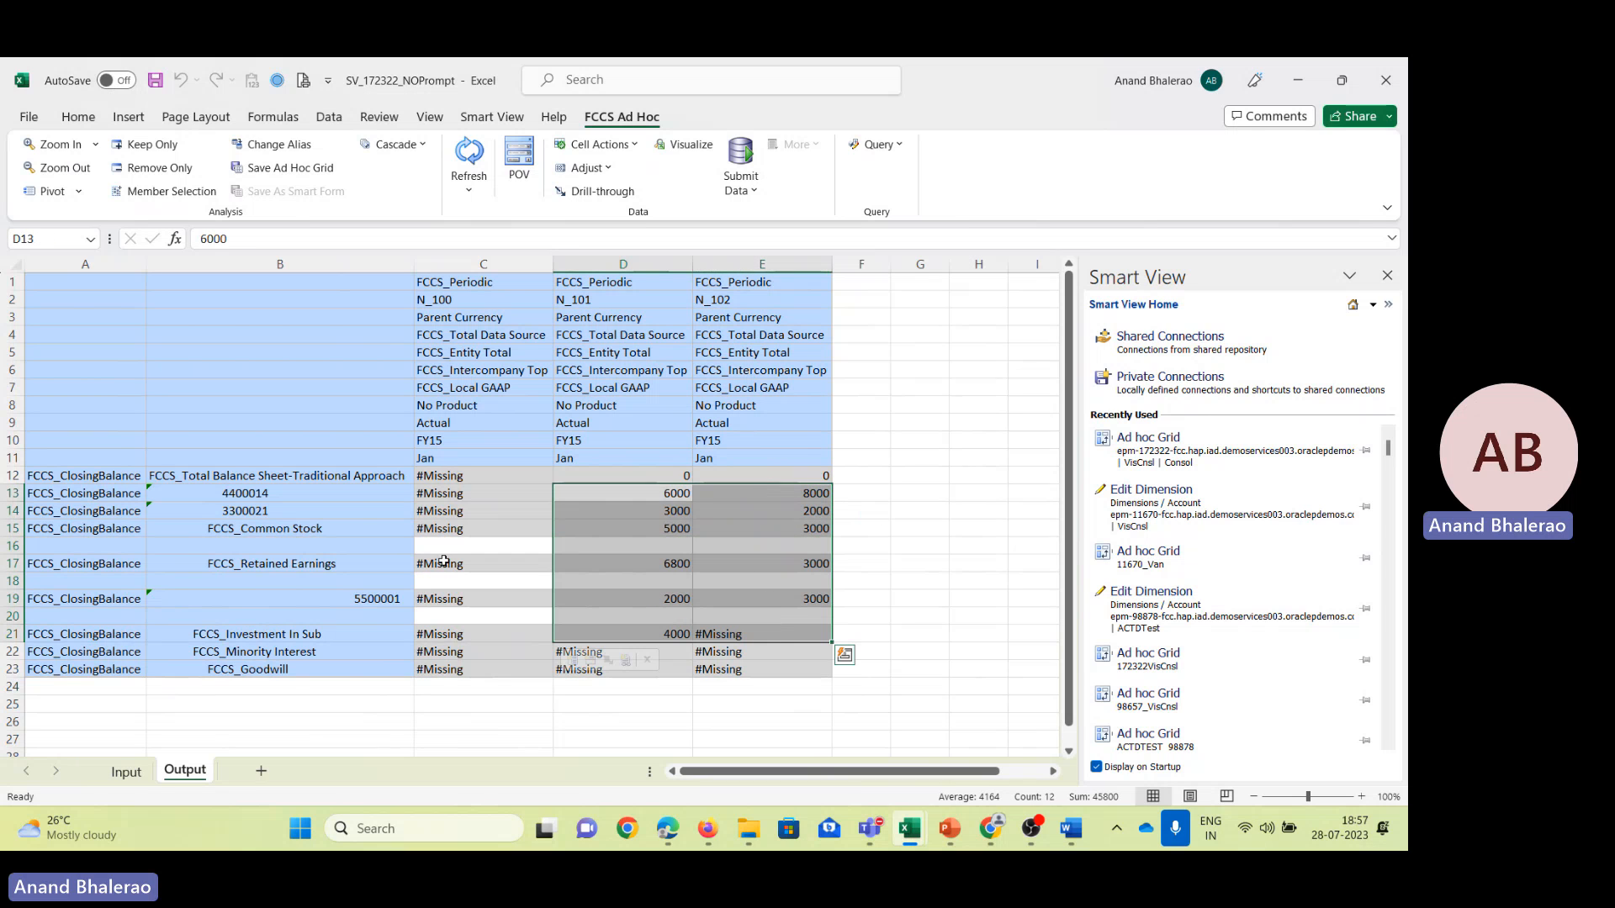
Refresh the Output sheet's data and check the amounts in the N_100 entity column.
{"action": "left_click", "coordinate": [472, 506]}
{"action": "left_click", "coordinate": [468, 153]}
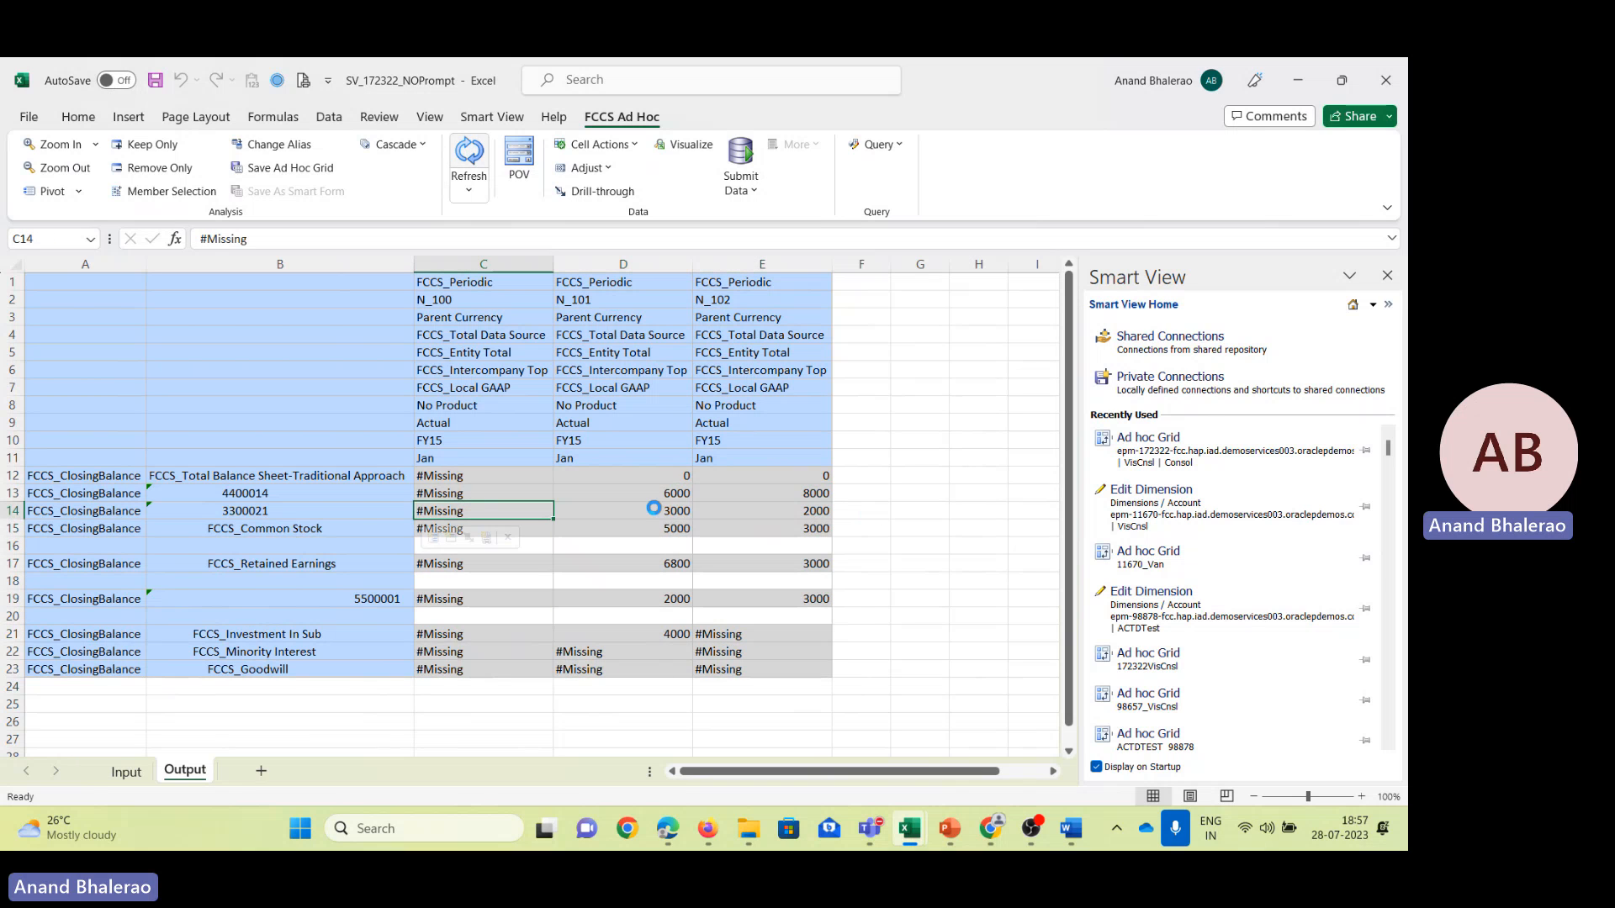
{"action": "left_click", "coordinate": [552, 303]}
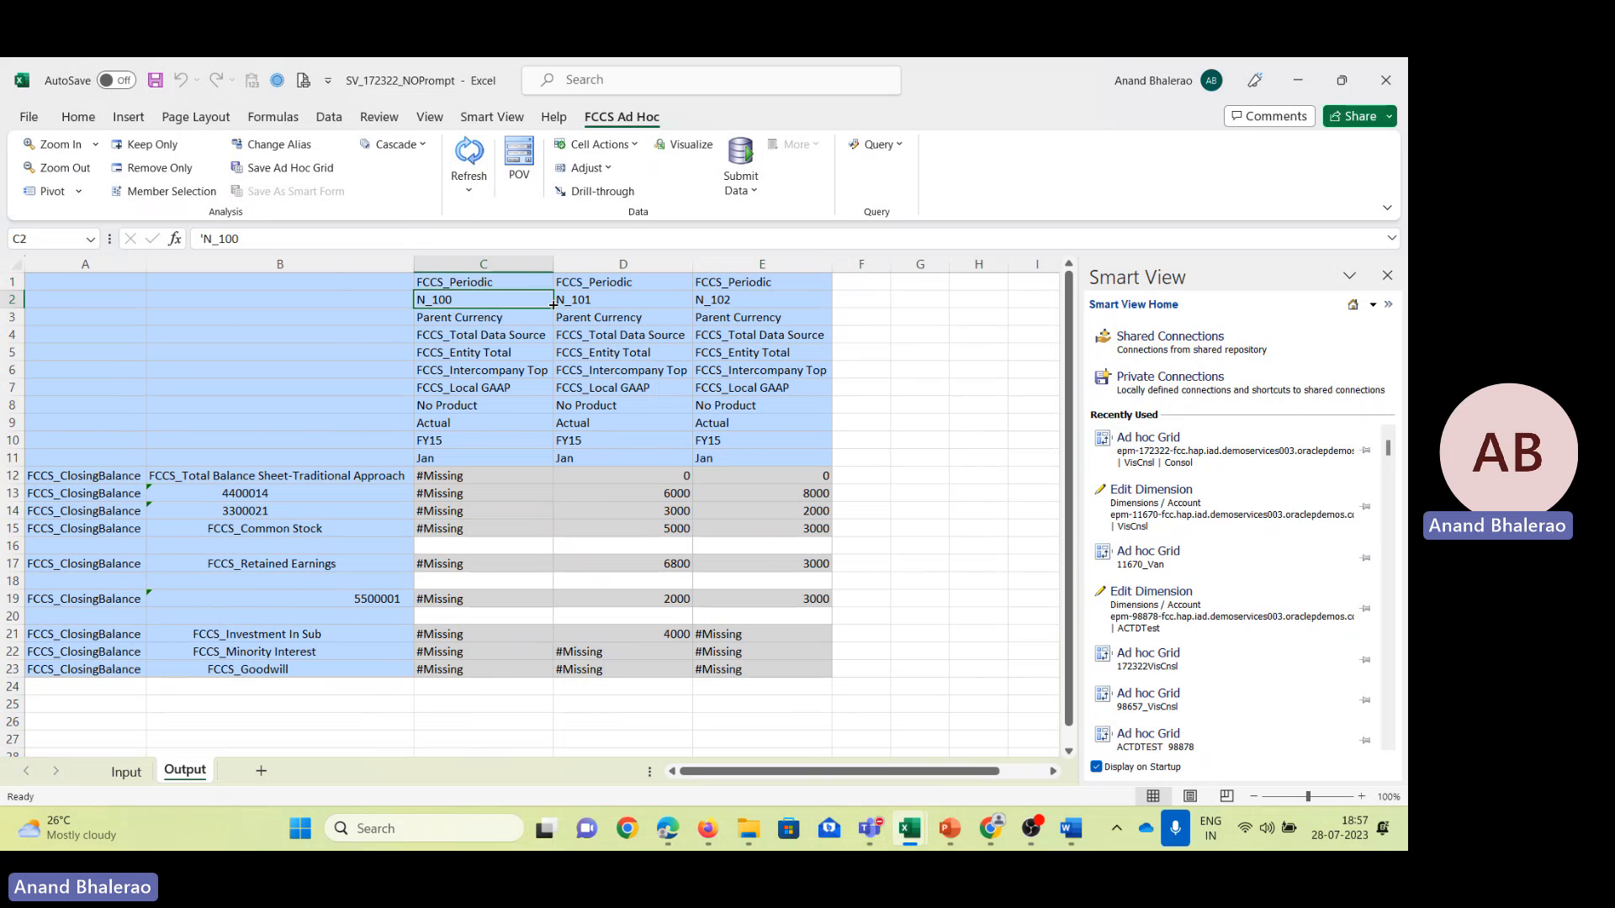
Switch to the NoPrompt_Consol_Test form in the browser and review the no-prompt rules offered on the North101 CreditorsLT1 cell.
{"action": "key", "text": "alt+Tab"}
{"action": "key", "text": "alt+Tab"}
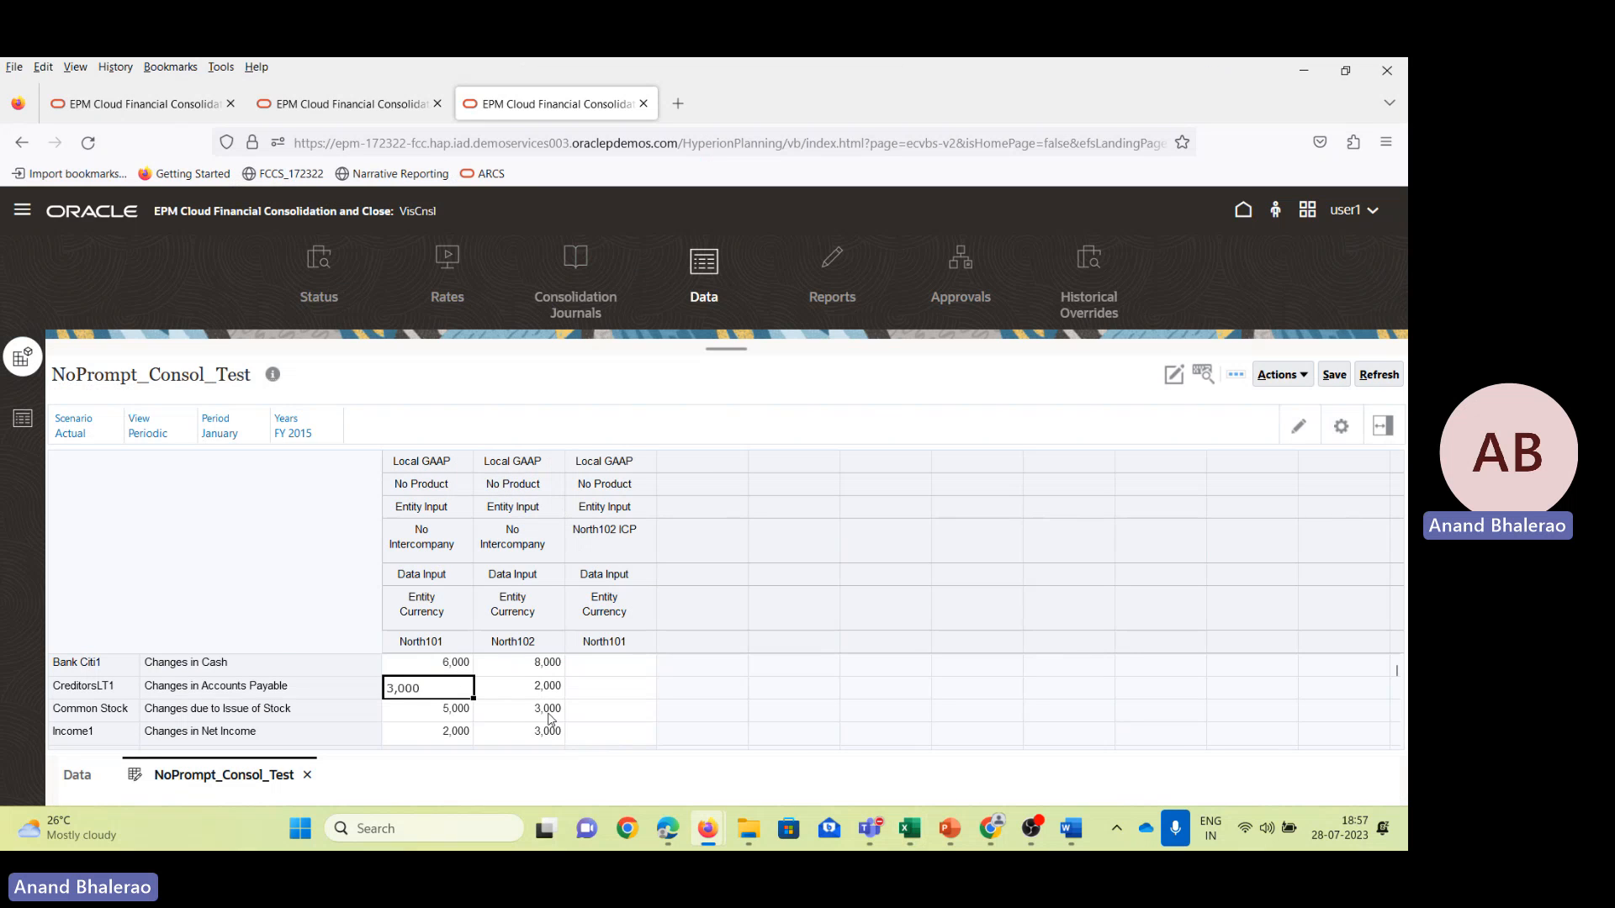
{"action": "right_click", "coordinate": [440, 690]}
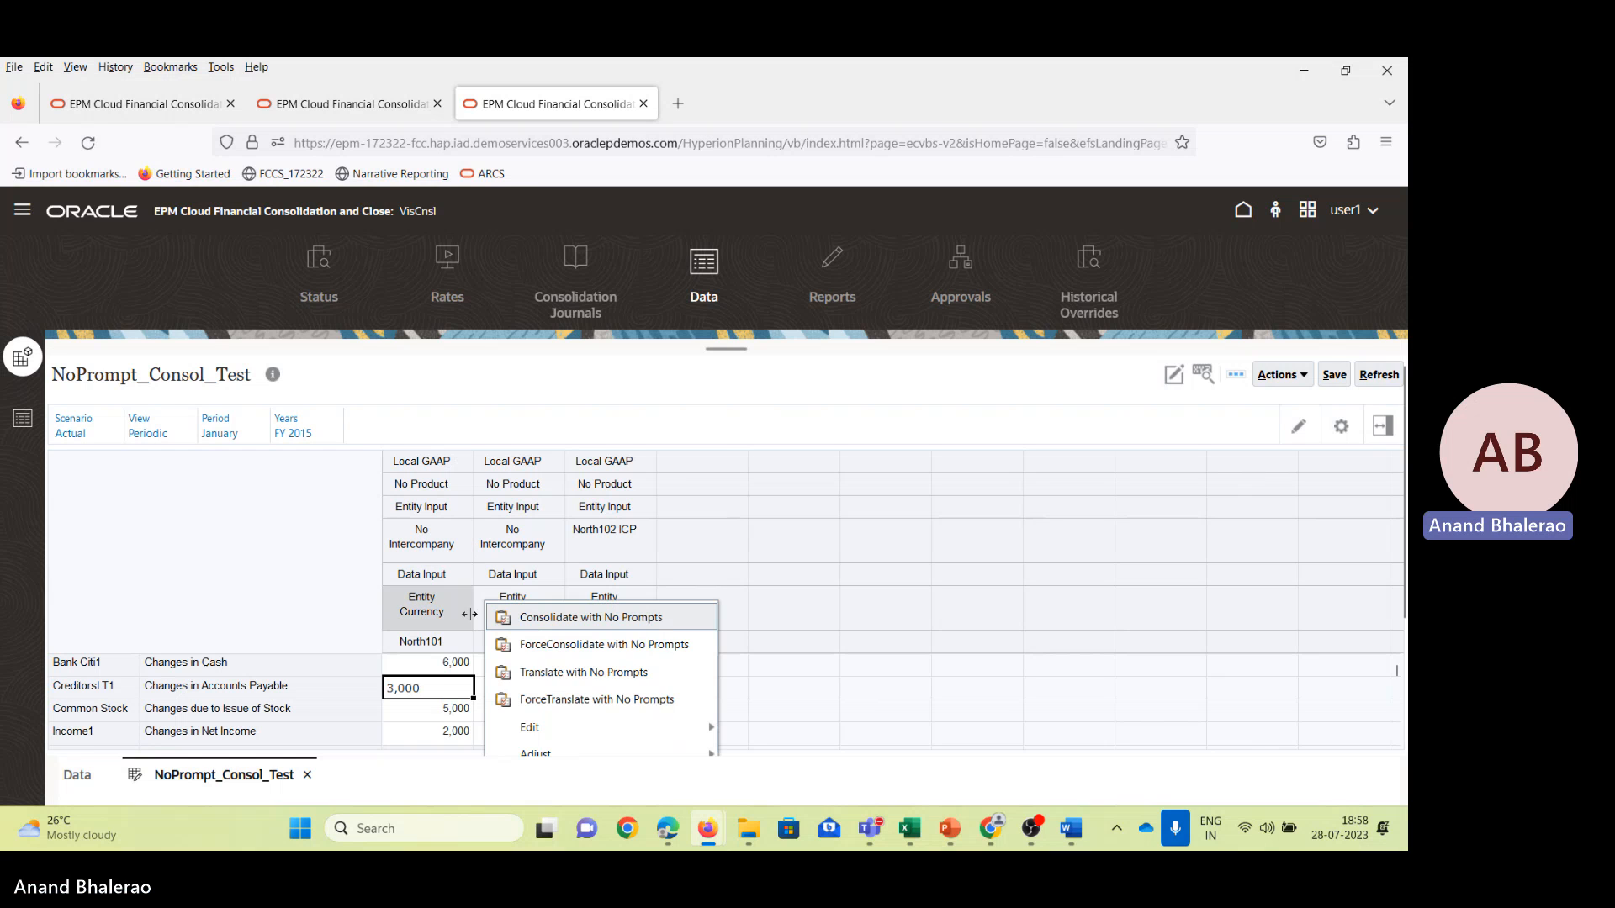
{"action": "left_click", "coordinate": [796, 674]}
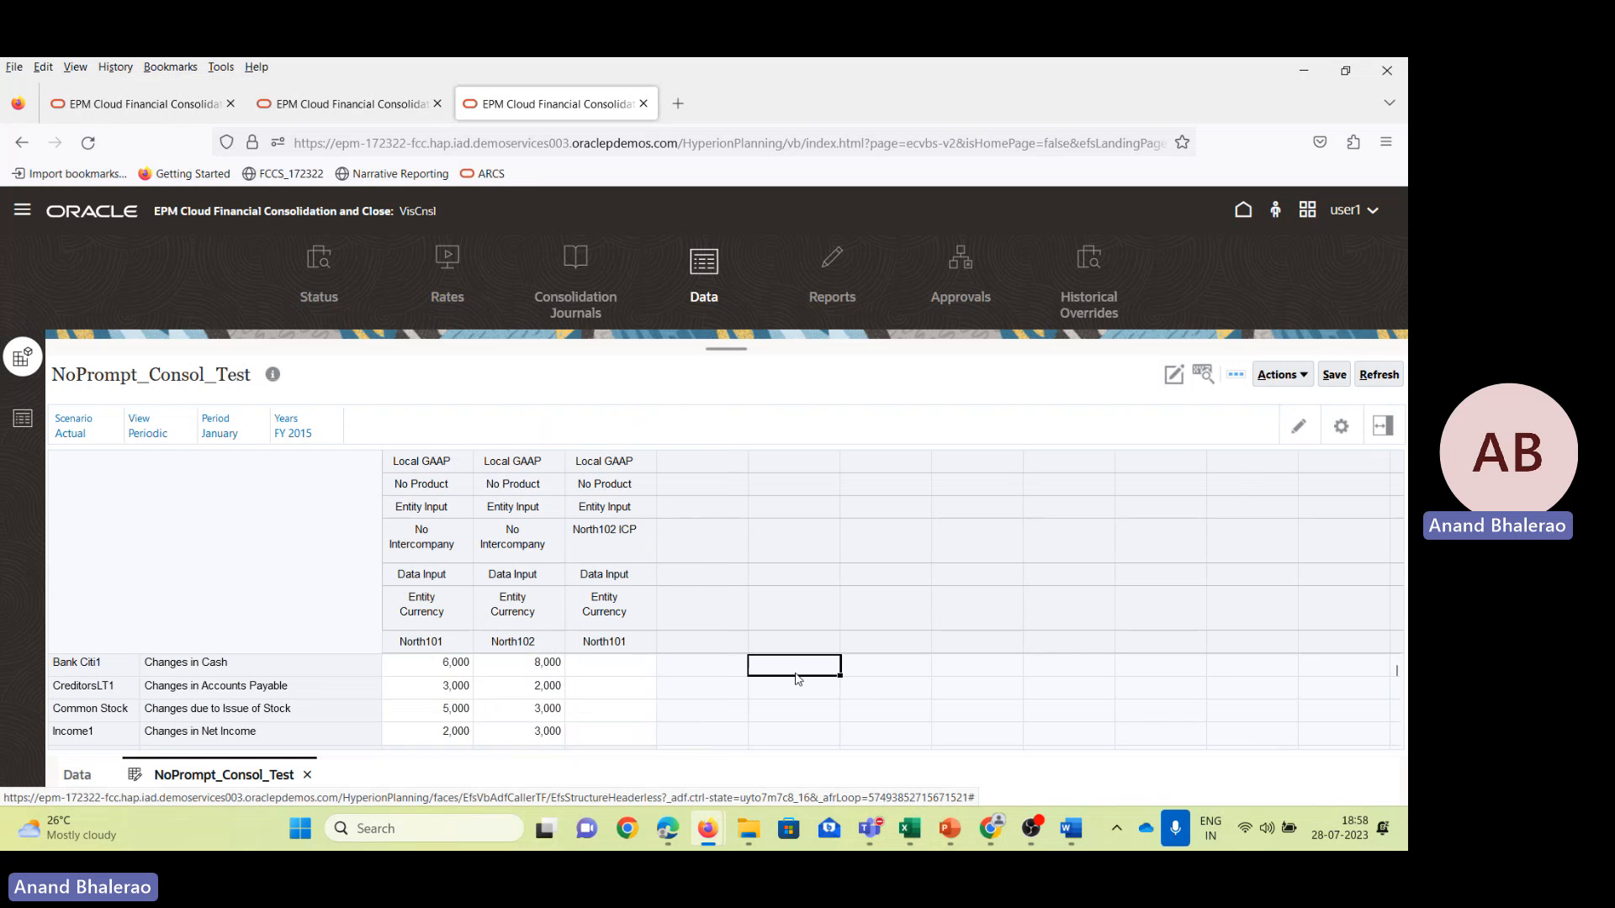
{"action": "left_click", "coordinate": [617, 671]}
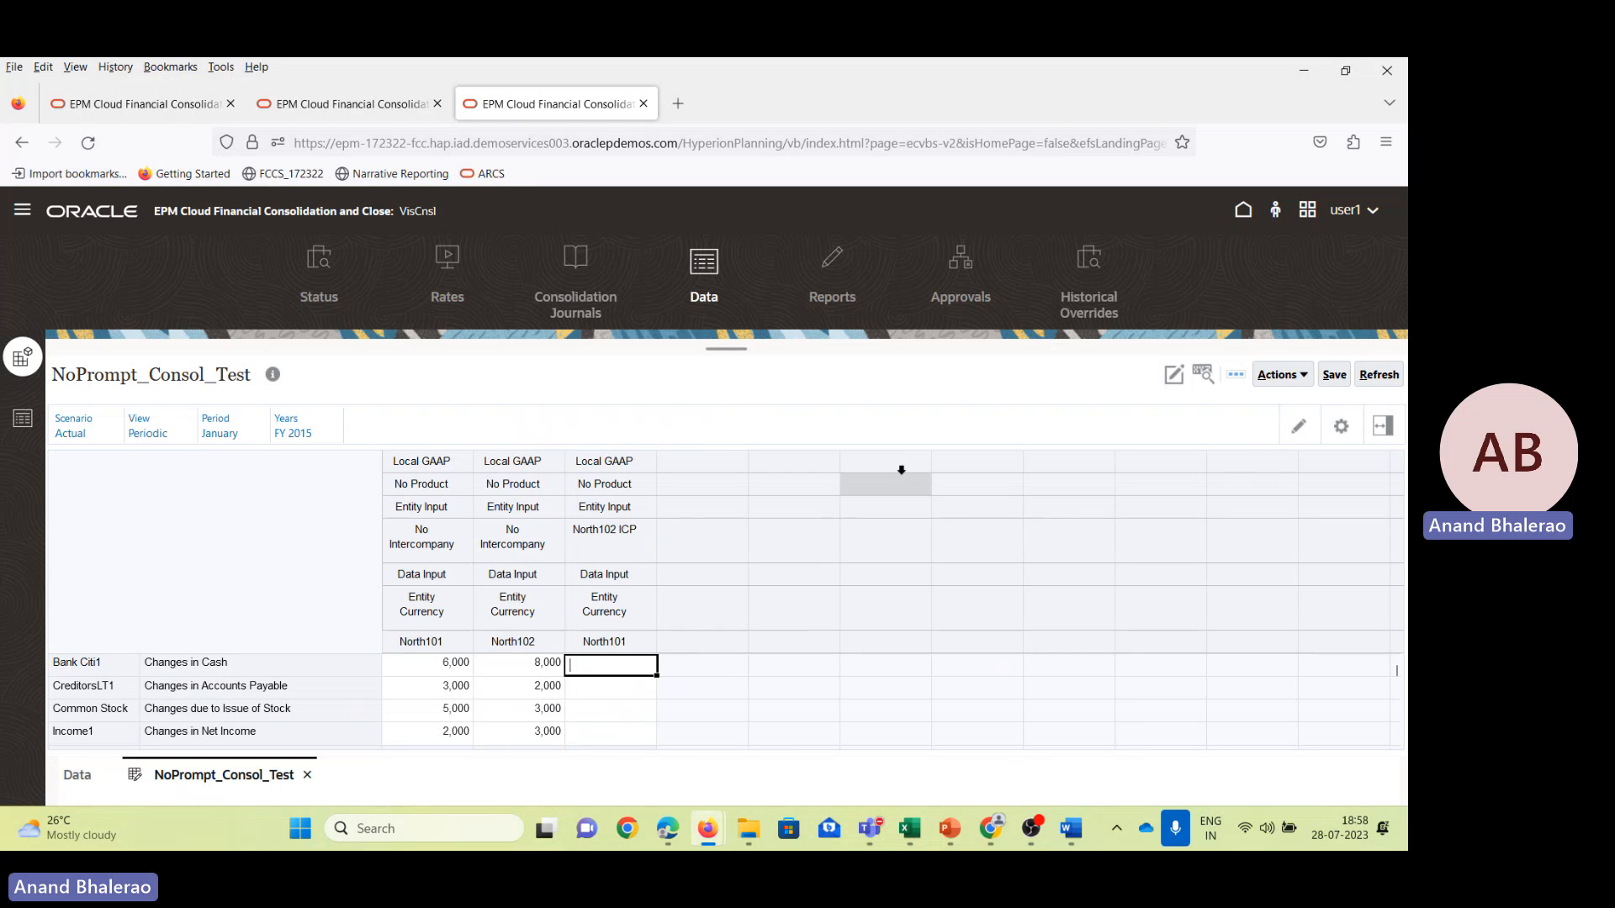
Open the layout of the NoPrompt_Consol_Test form for editing and add a formula column after column C.
{"action": "left_click", "coordinate": [1175, 384]}
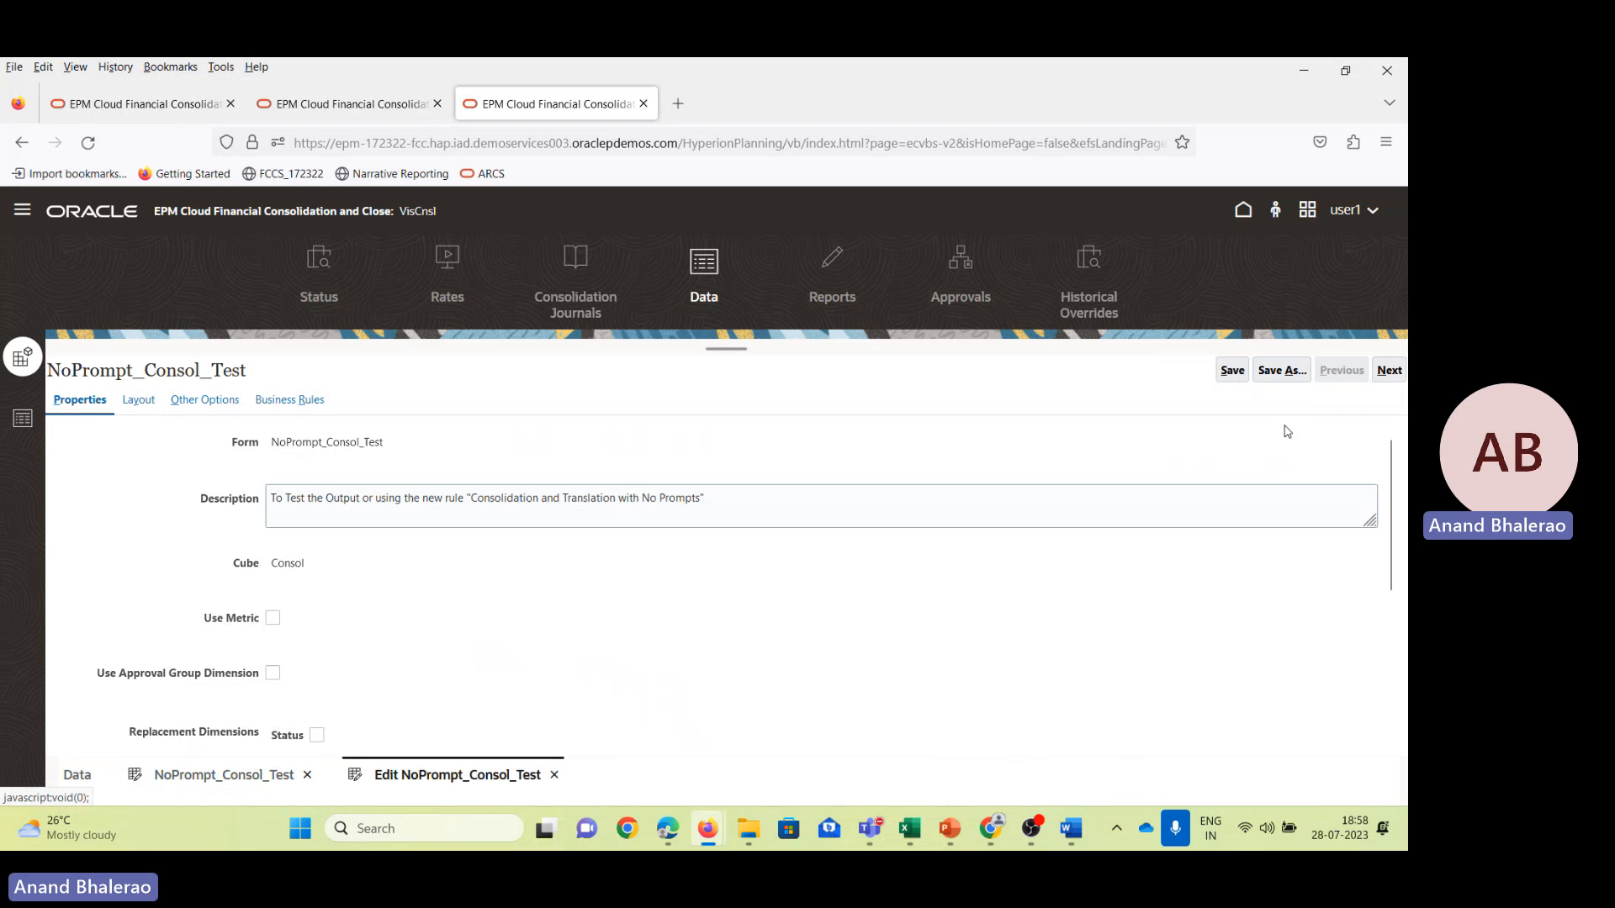
{"action": "left_click", "coordinate": [145, 400]}
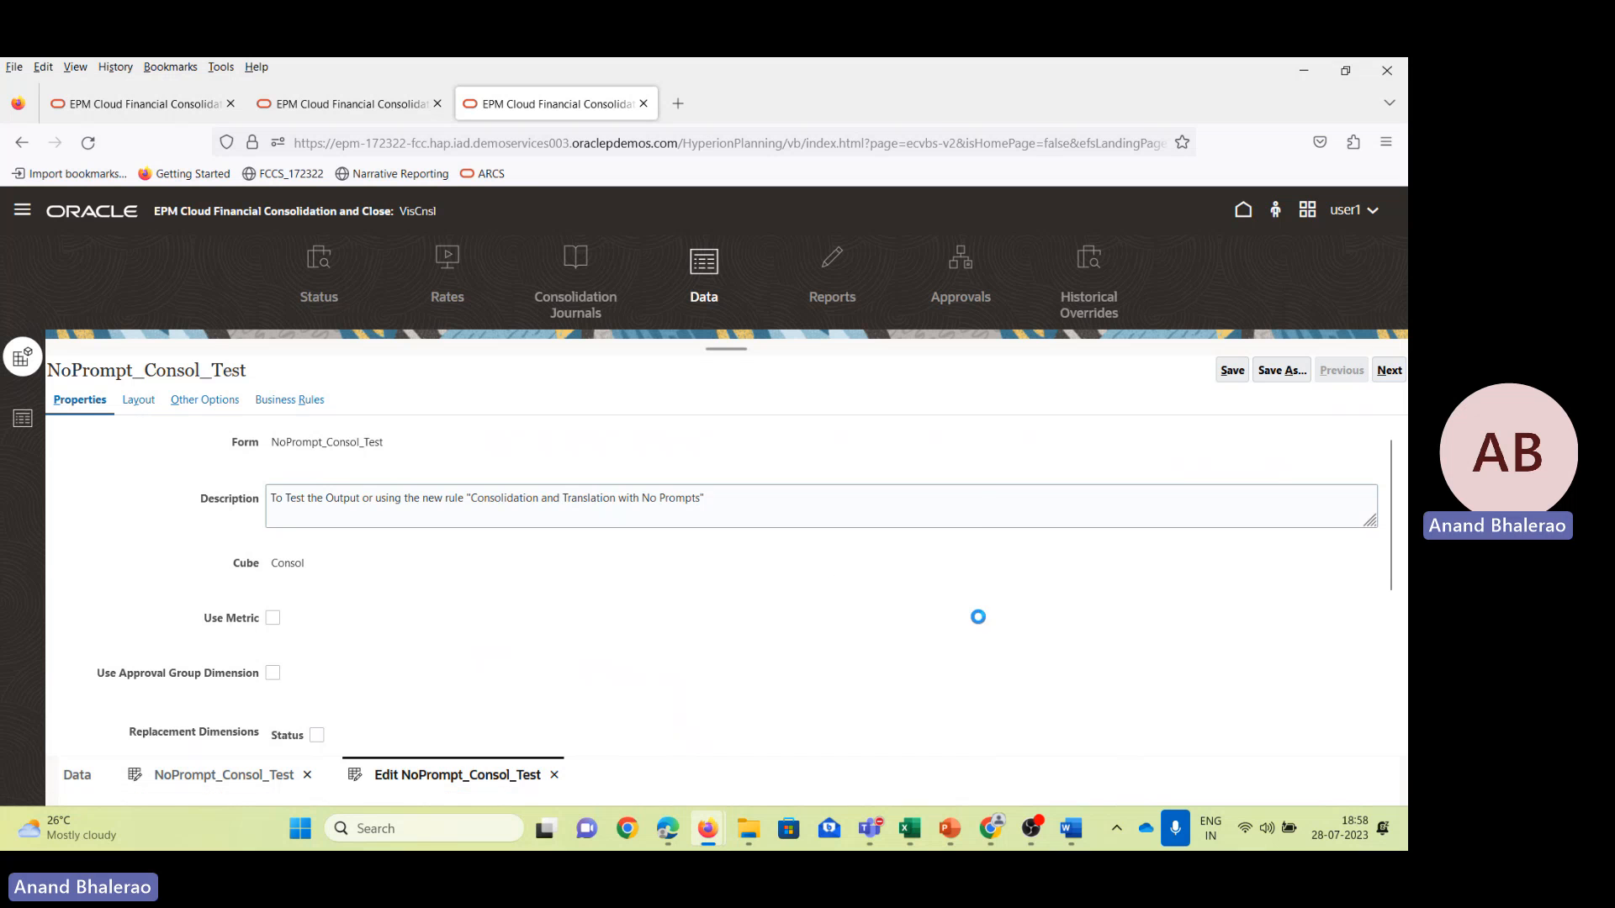
{"action": "scroll", "coordinate": [919, 616], "scroll_direction": "down", "scroll_amount": 5}
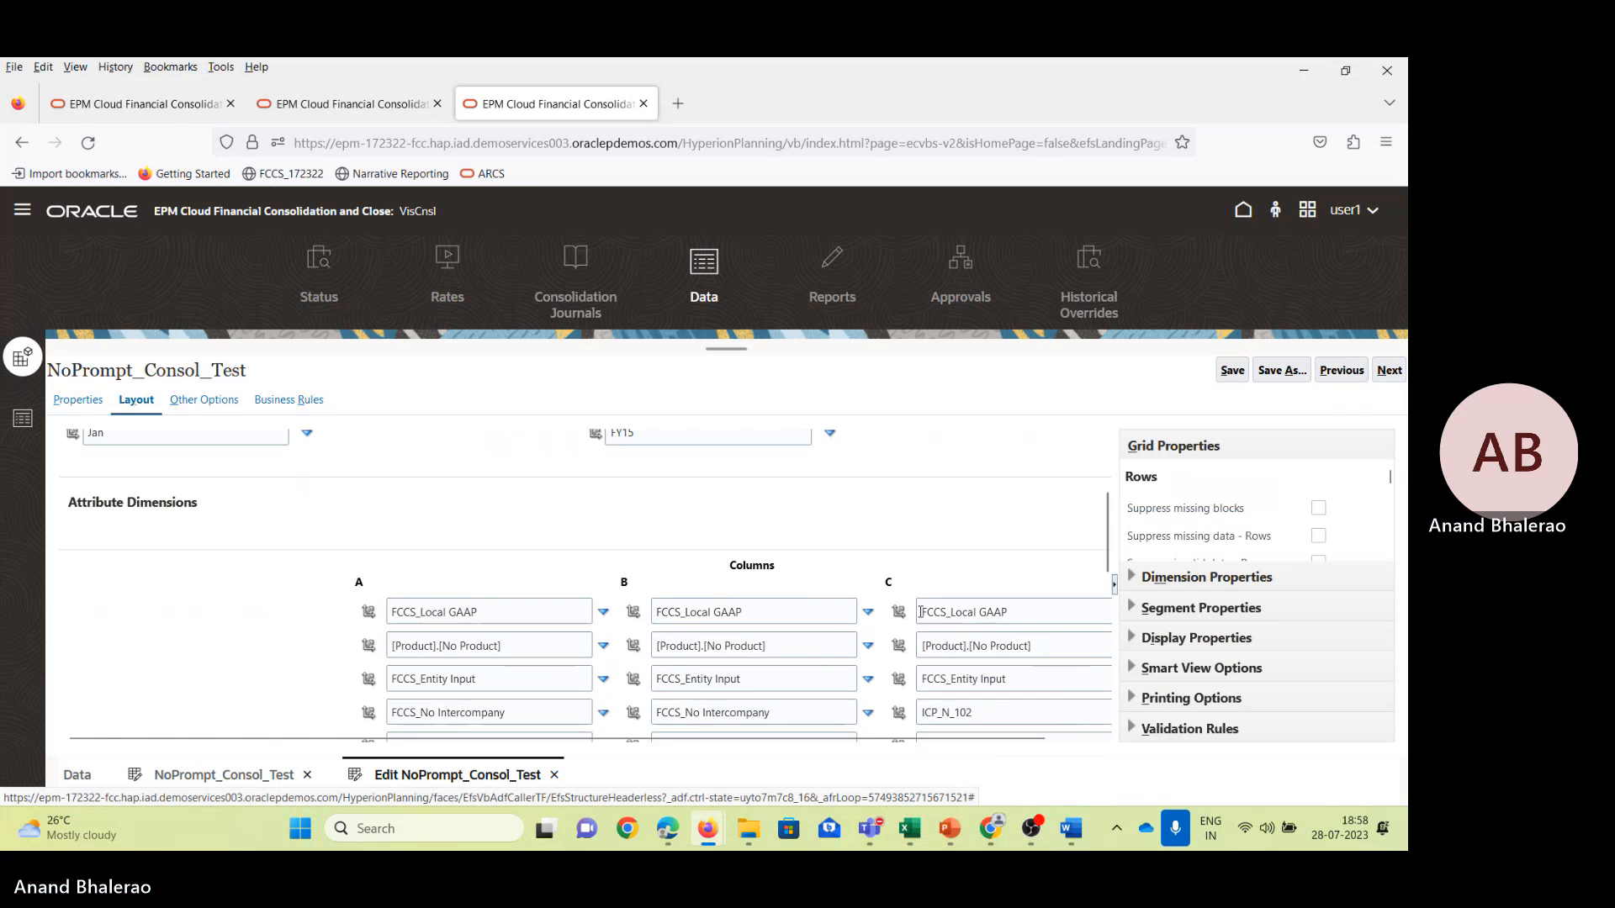
{"action": "left_click_drag", "start_coordinate": [917, 742], "coordinate": [1036, 739]}
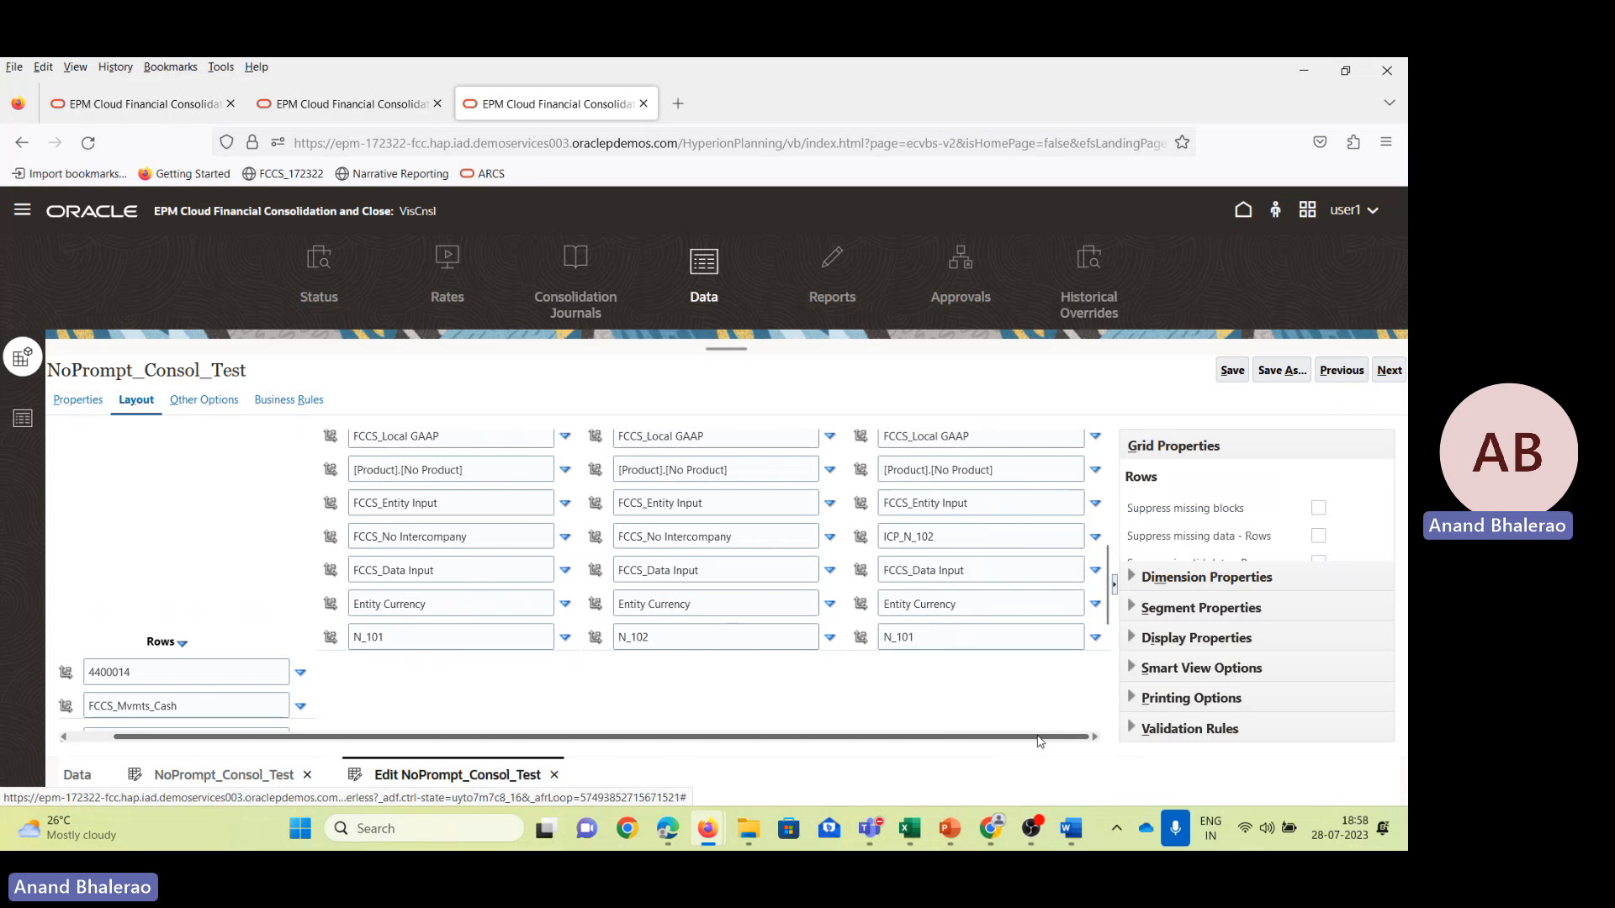
{"action": "scroll", "coordinate": [1008, 637], "scroll_direction": "up", "scroll_amount": 2}
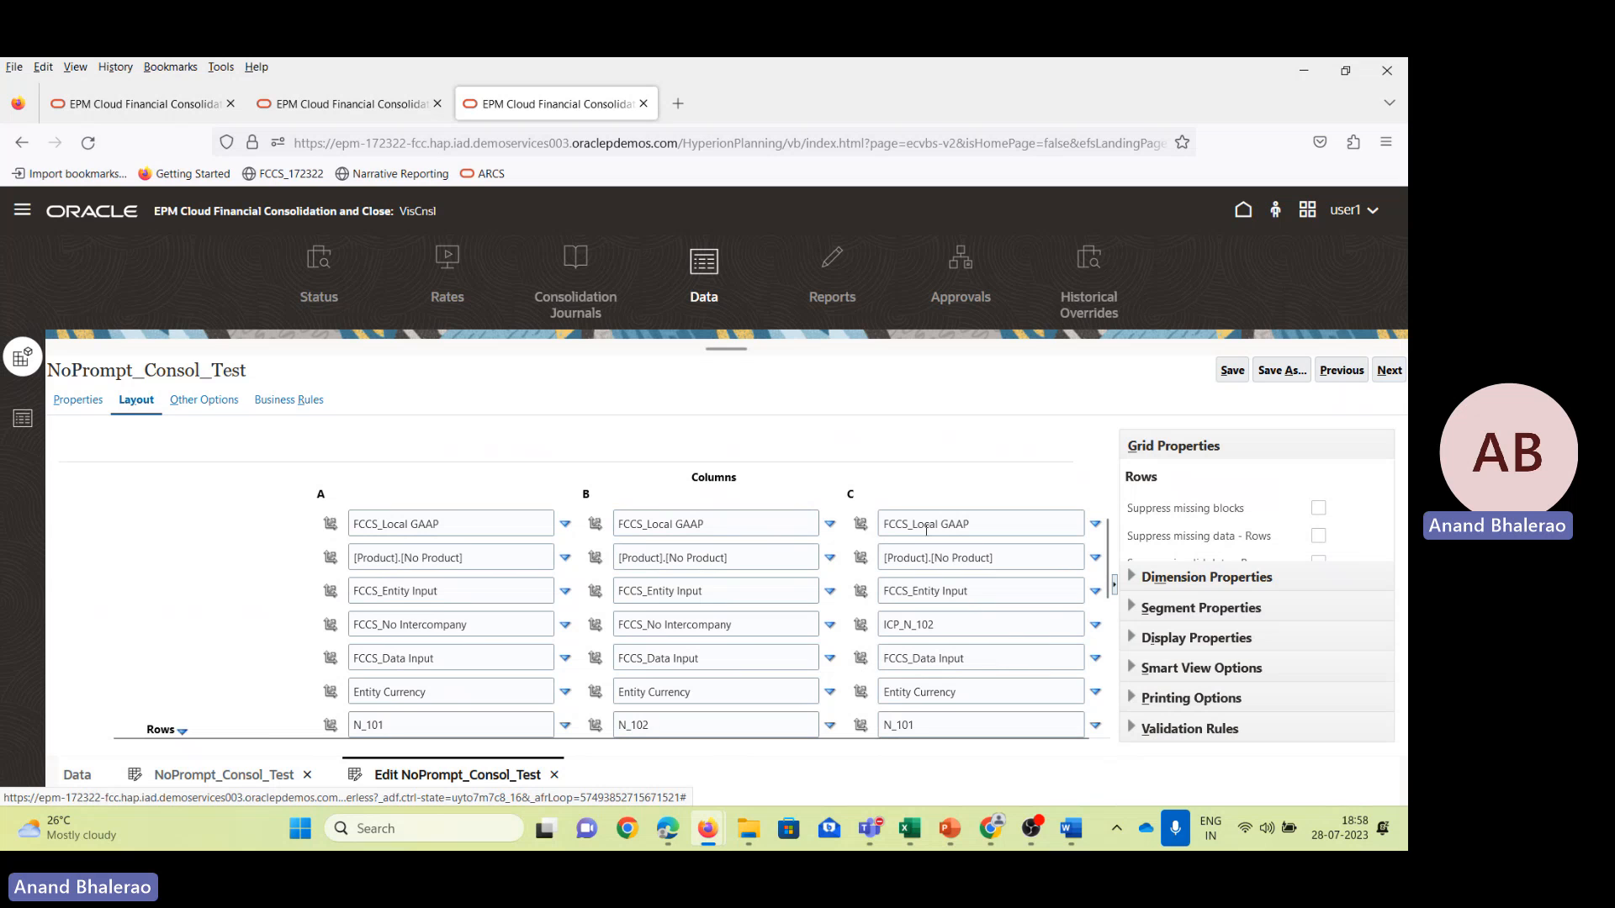
{"action": "right_click", "coordinate": [843, 490]}
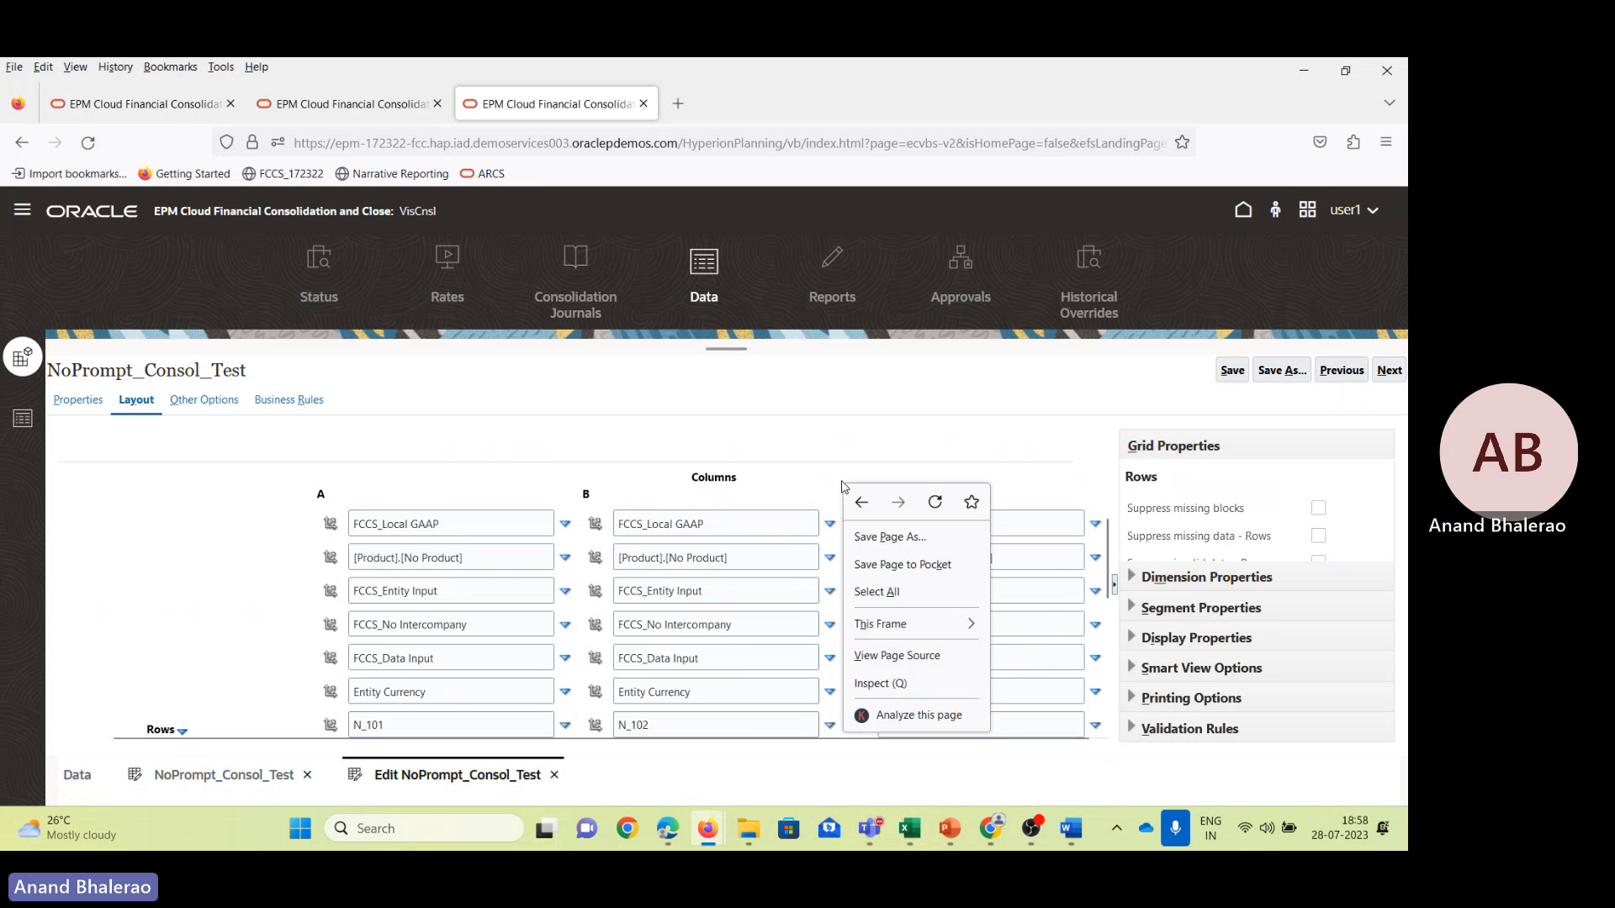
{"action": "left_click", "coordinate": [805, 487]}
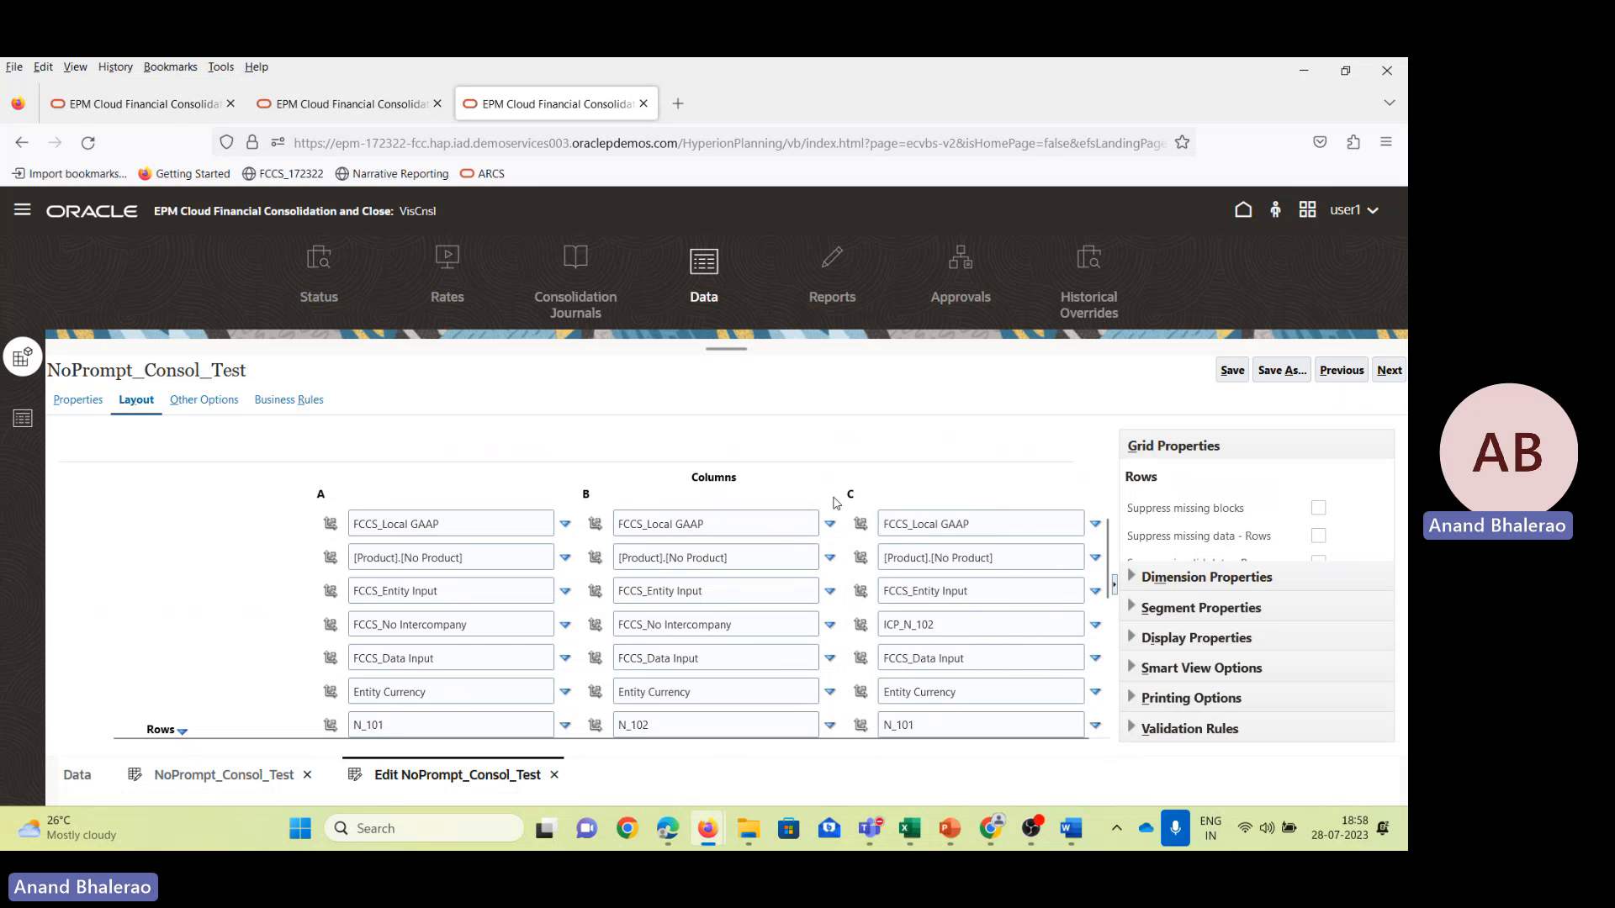
{"action": "left_click", "coordinate": [872, 502]}
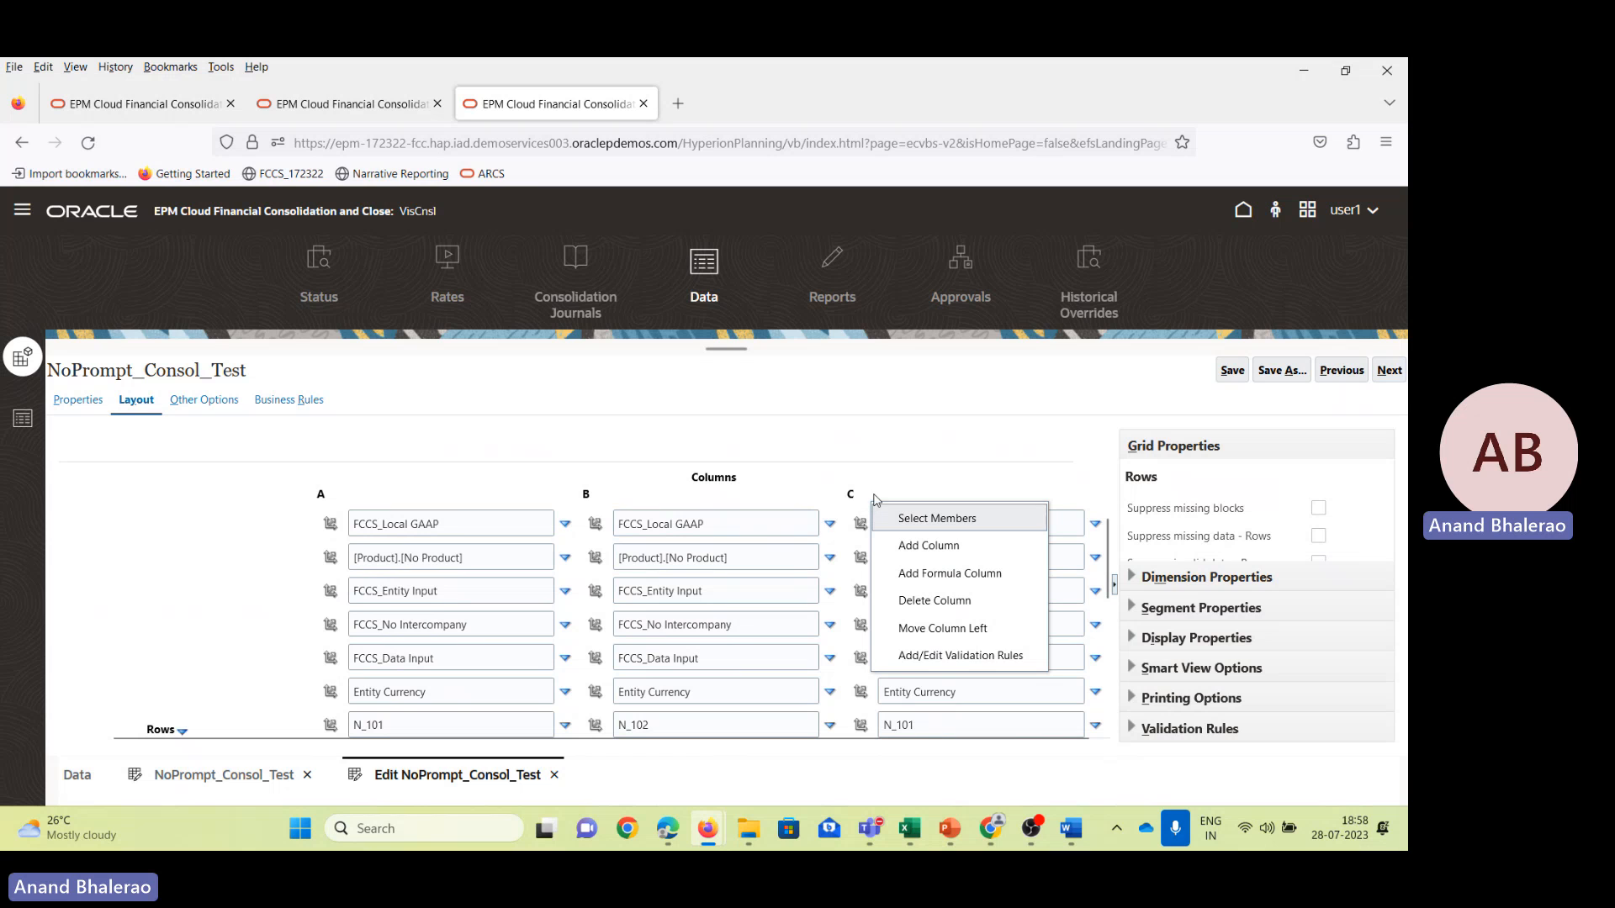
{"action": "left_click", "coordinate": [925, 573]}
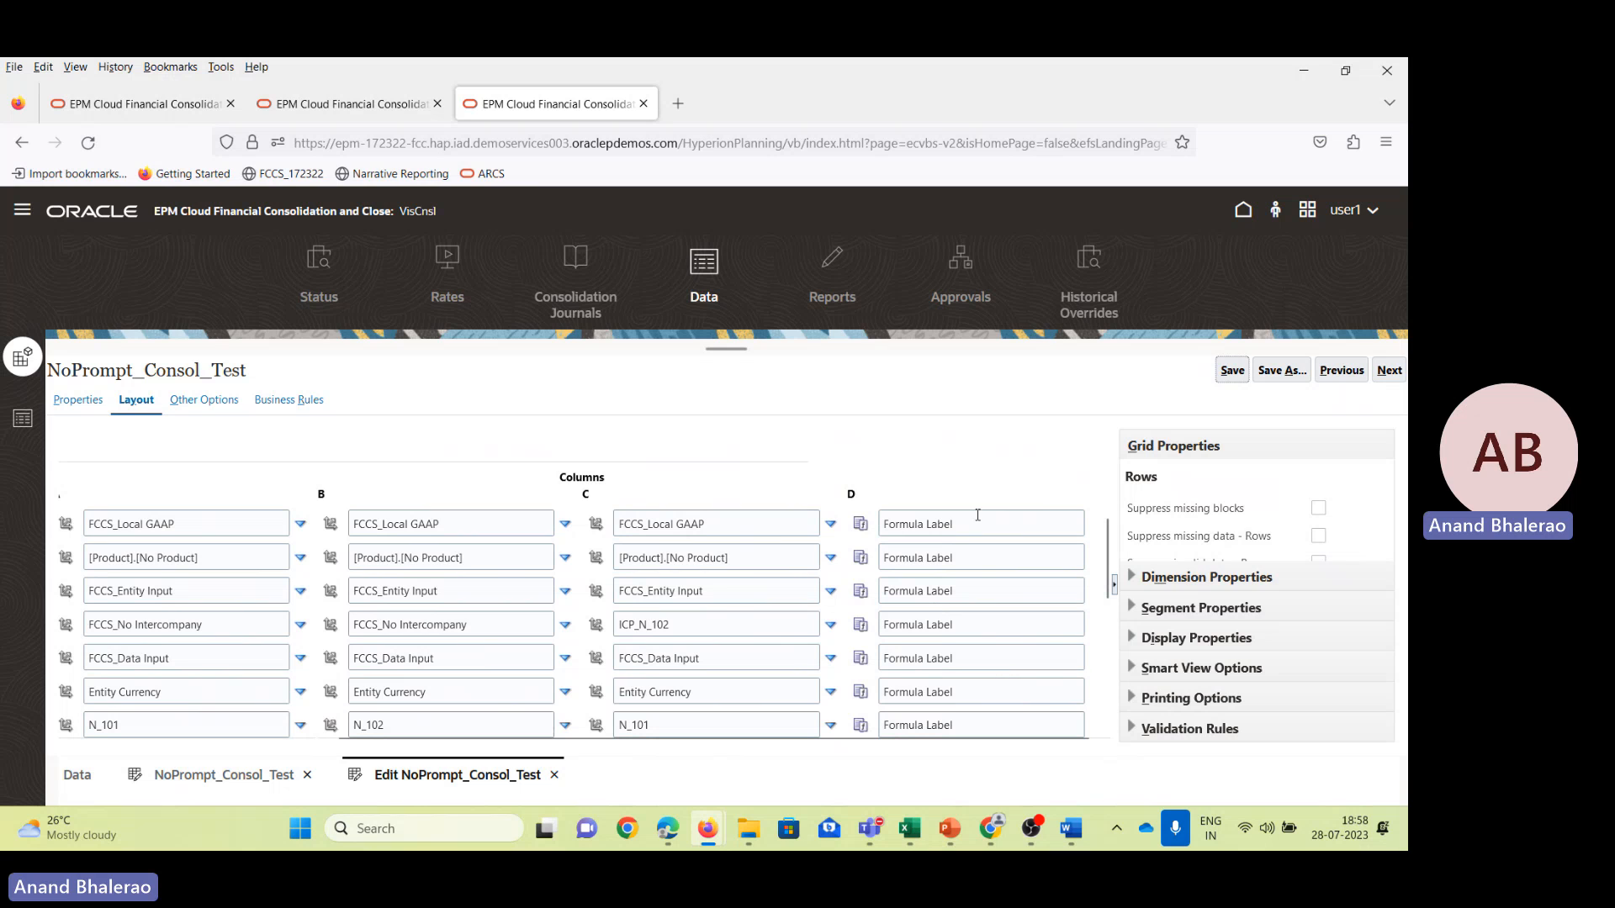
Clear all seven Formula Label entries in formula column D so it serves as a blank separator.
{"action": "left_click_drag", "start_coordinate": [975, 519], "coordinate": [779, 537]}
{"action": "key", "text": "Delete"}
{"action": "left_click_drag", "start_coordinate": [961, 563], "coordinate": [857, 567]}
{"action": "key", "text": "Delete"}
{"action": "left_click_drag", "start_coordinate": [961, 591], "coordinate": [857, 593]}
{"action": "key", "text": "Delete"}
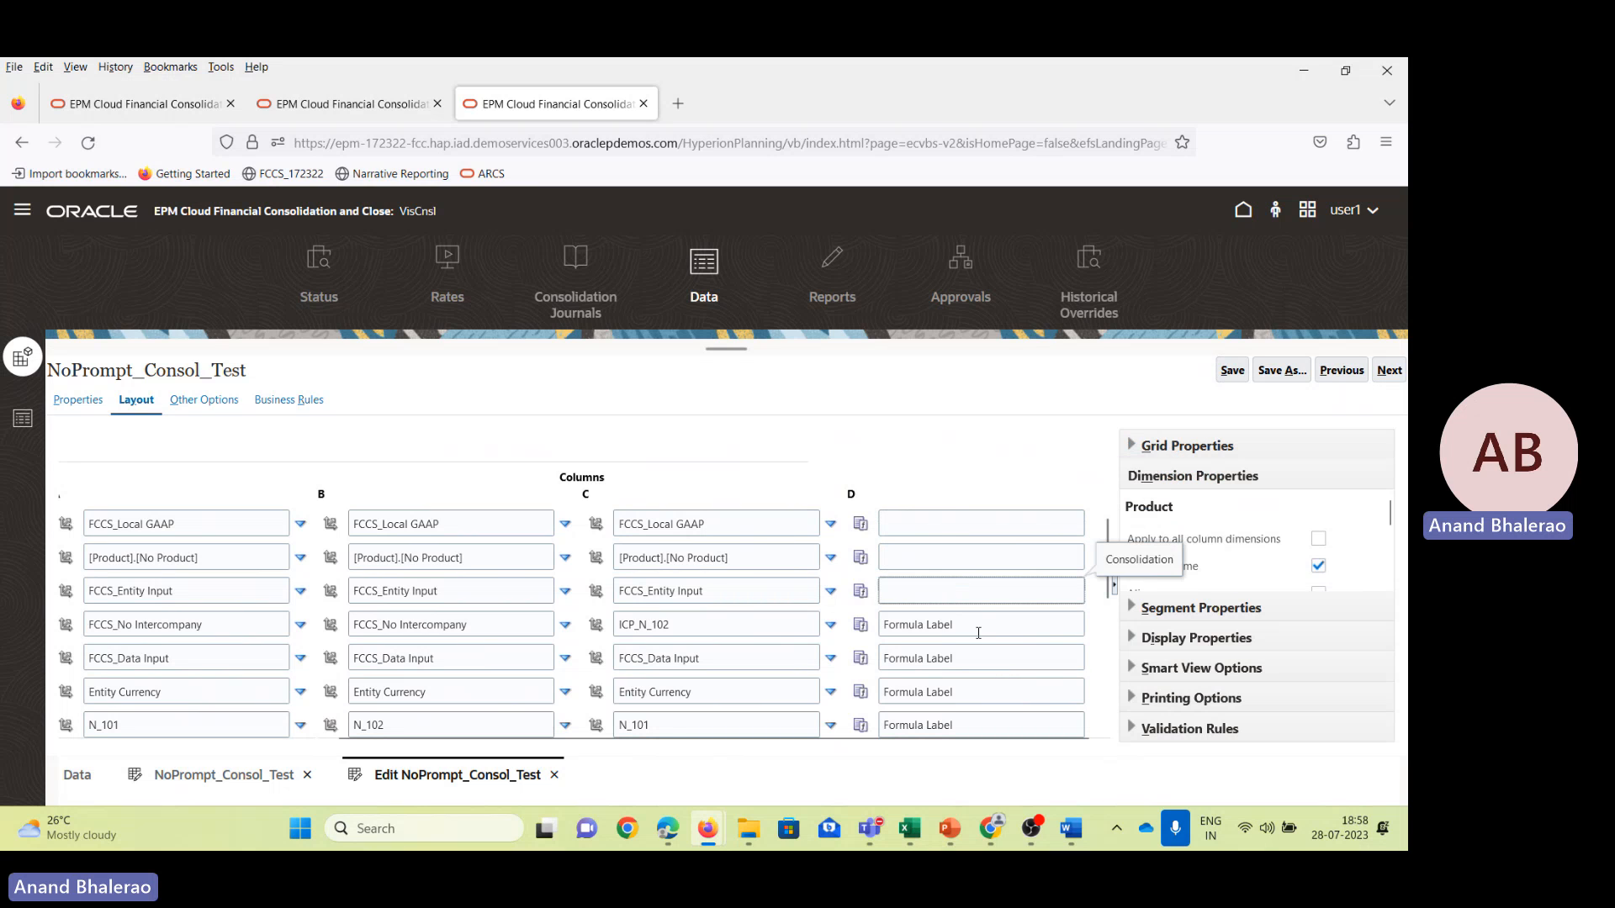
{"action": "left_click_drag", "start_coordinate": [978, 632], "coordinate": [874, 627]}
{"action": "key", "text": "Delete"}
{"action": "left_click_drag", "start_coordinate": [966, 658], "coordinate": [875, 660]}
{"action": "key", "text": "Delete"}
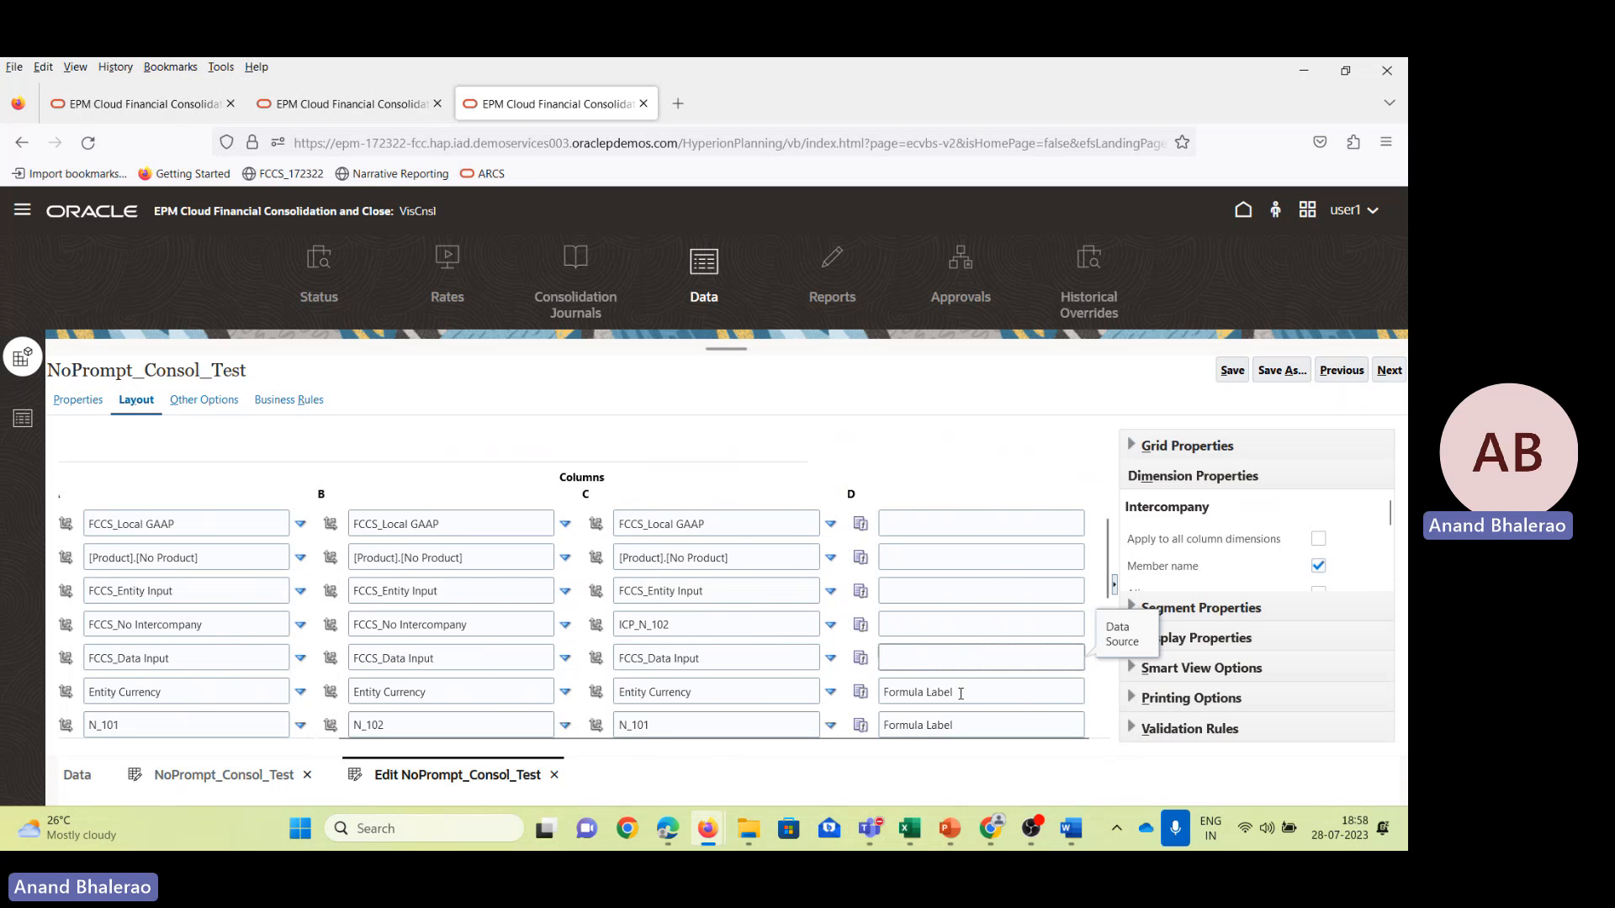
{"action": "left_click_drag", "start_coordinate": [960, 694], "coordinate": [875, 694]}
{"action": "key", "text": "Delete"}
{"action": "left_click_drag", "start_coordinate": [959, 725], "coordinate": [862, 729]}
{"action": "key", "text": "Delete"}
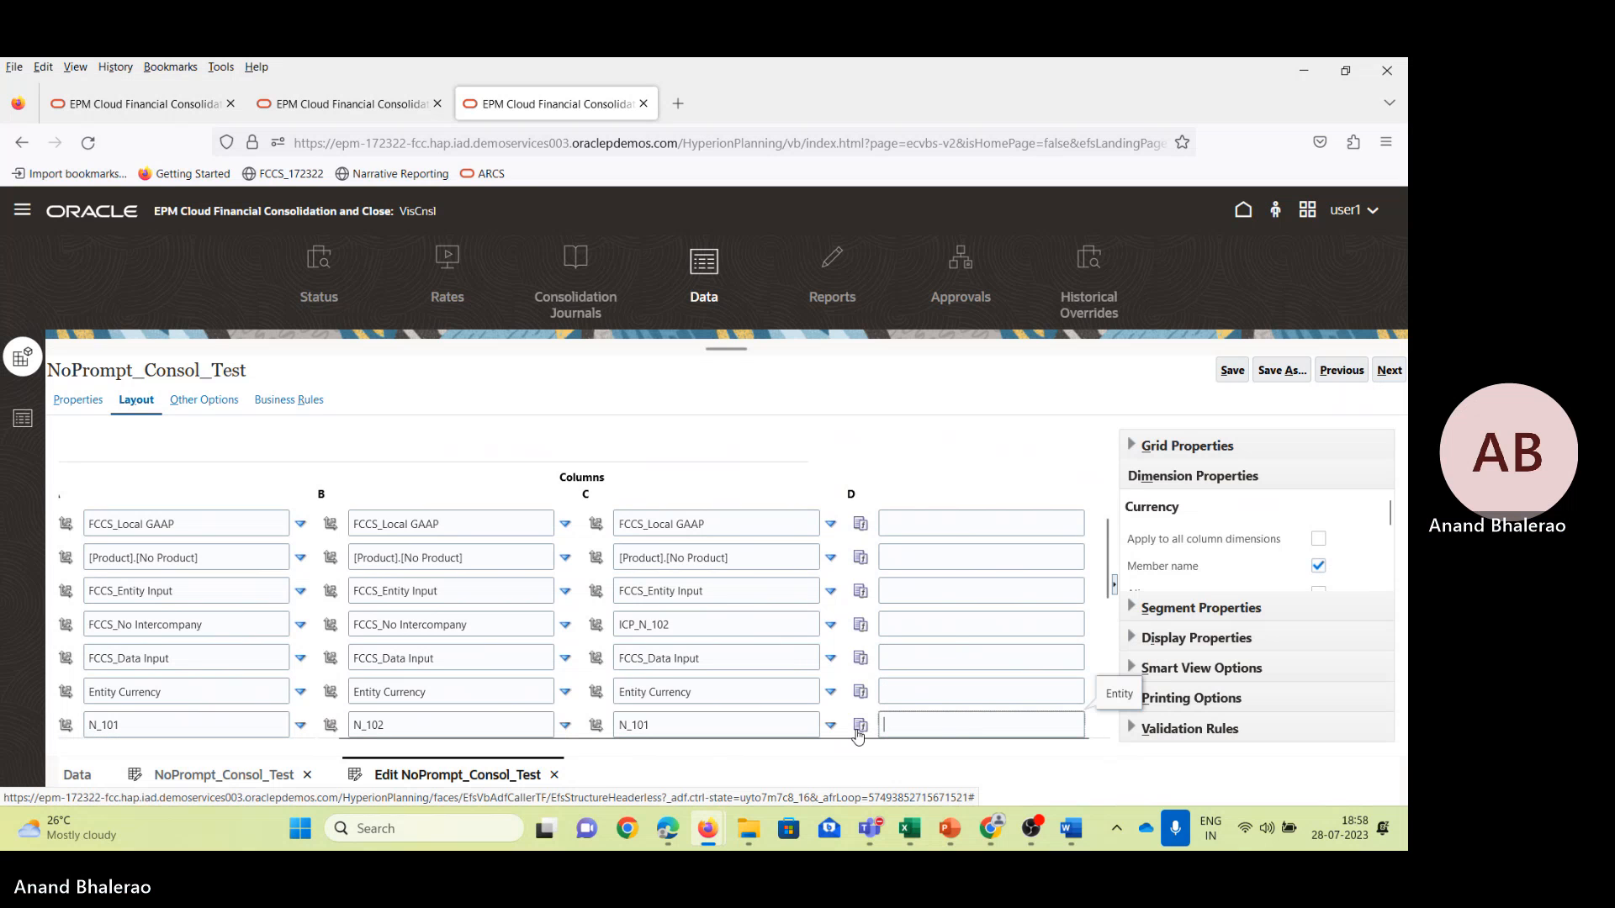
Add a regular member column after the blank formula column D.
{"action": "left_click", "coordinate": [893, 494]}
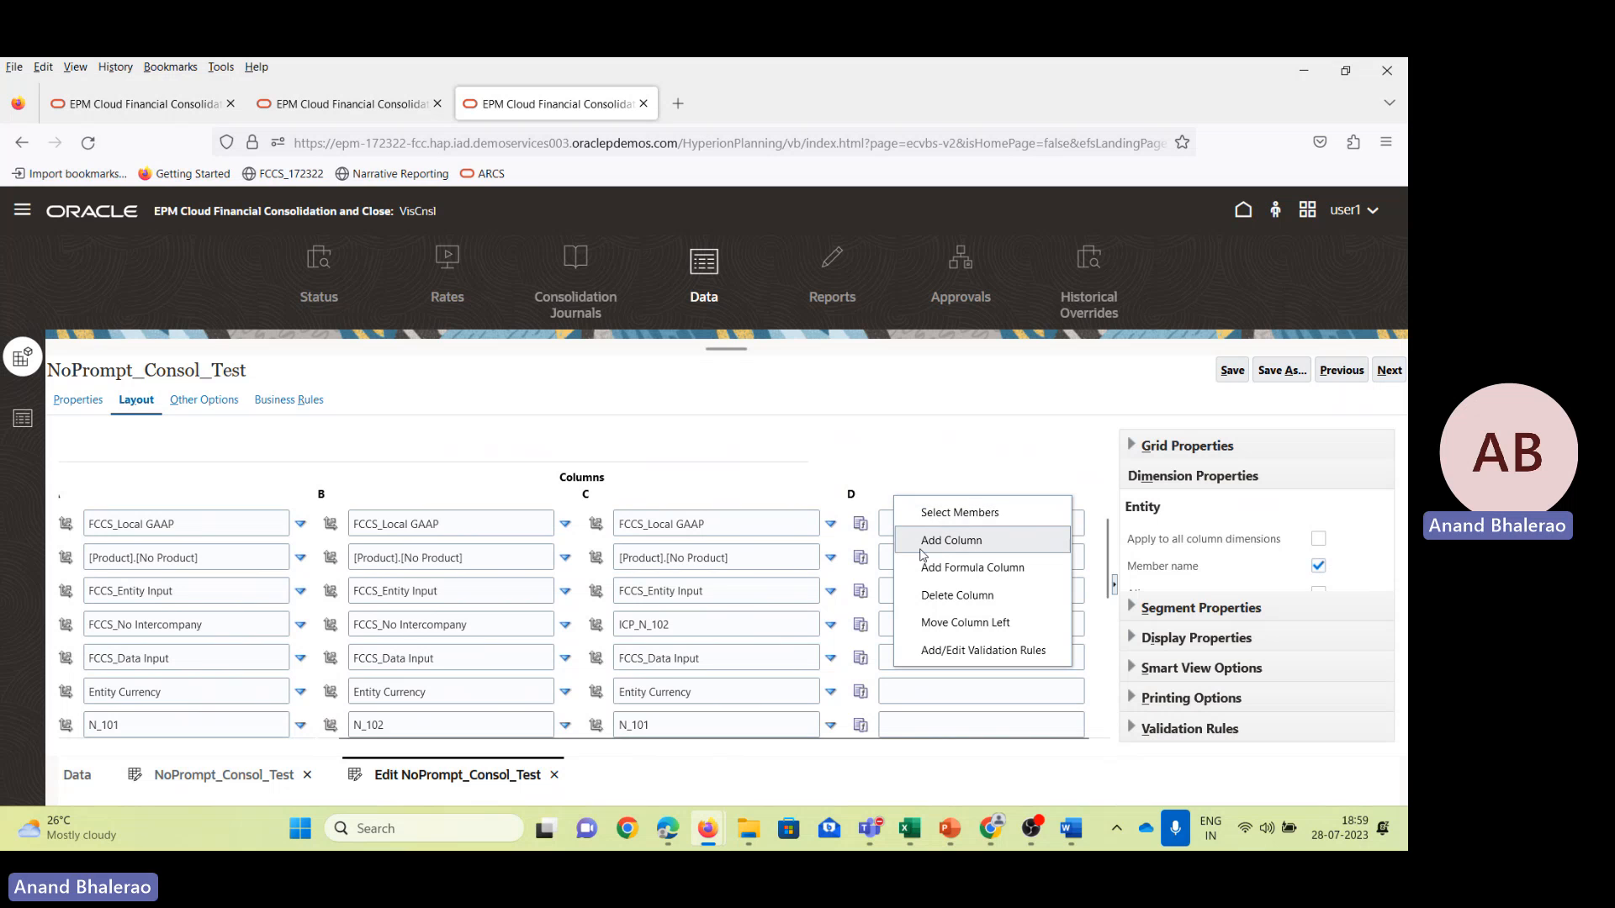
{"action": "left_click", "coordinate": [930, 544]}
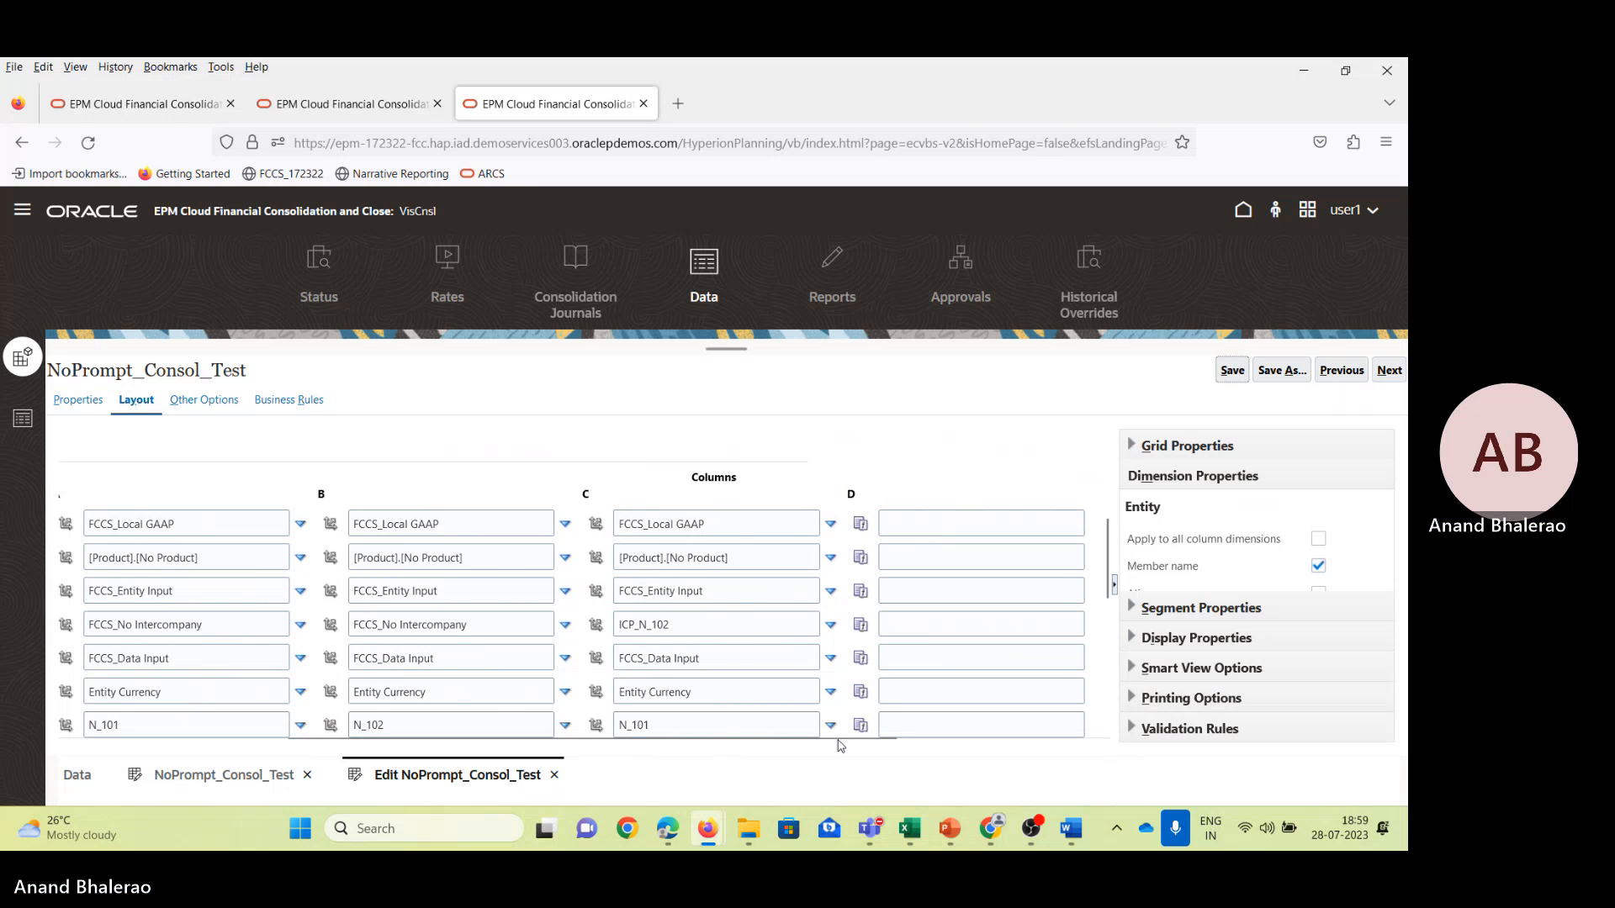
{"action": "left_click_drag", "start_coordinate": [839, 739], "coordinate": [1031, 726]}
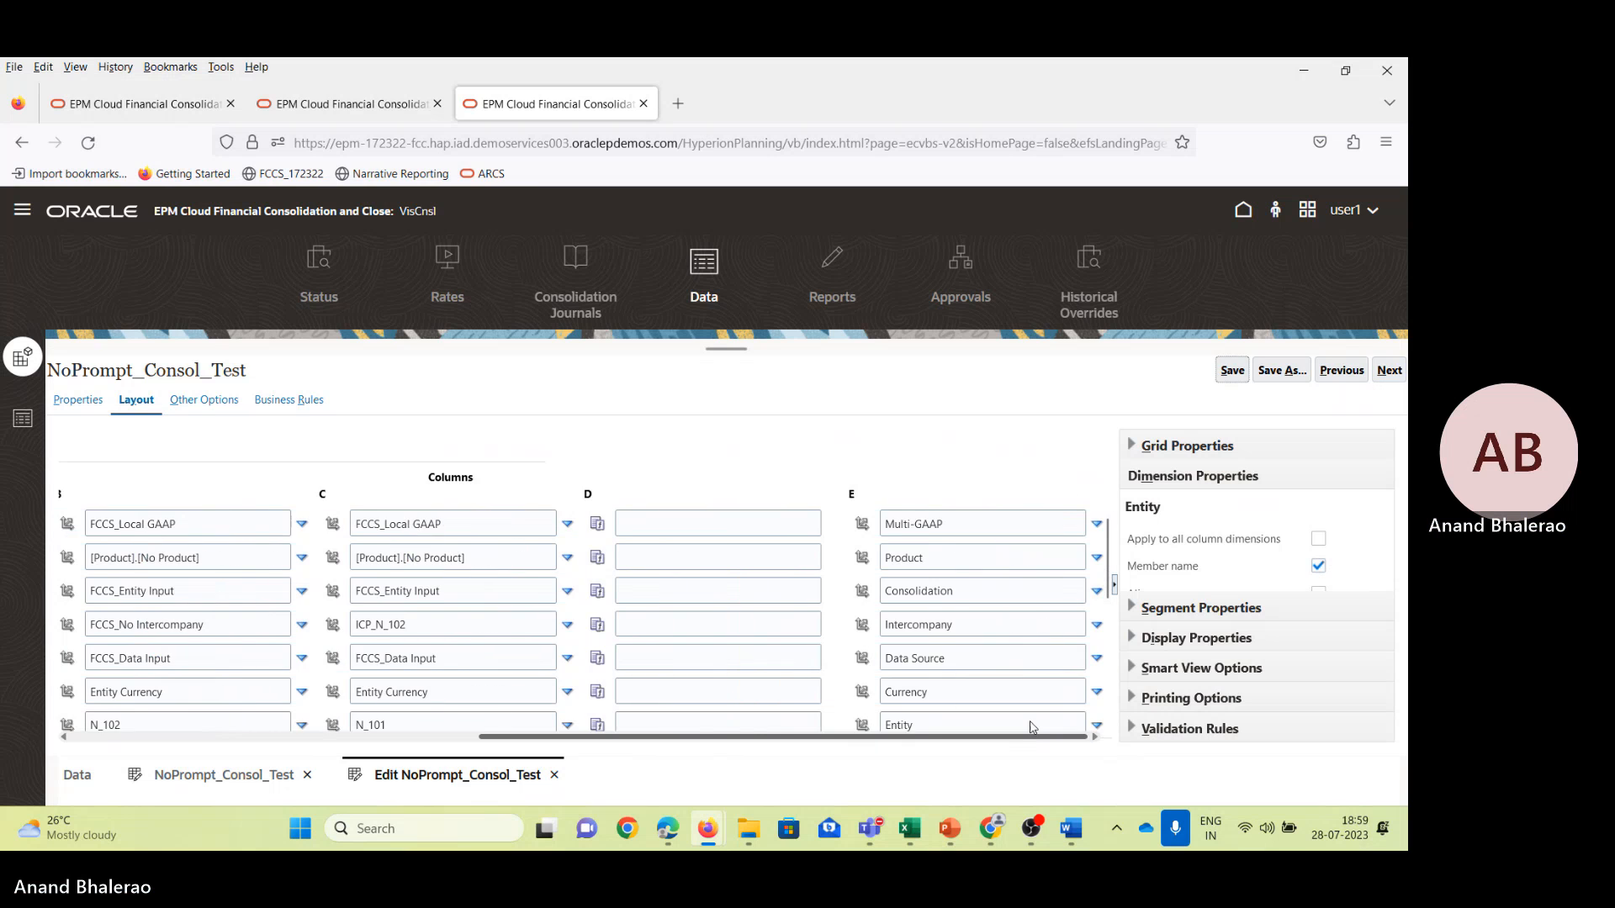
Set column E's Multi-GAAP member to FCCS_Local GAAP and its Product member to [Product].[No Product], copying both from column C.
{"action": "scroll", "coordinate": [966, 614], "scroll_direction": "up", "scroll_amount": 1}
{"action": "left_click", "coordinate": [981, 613]}
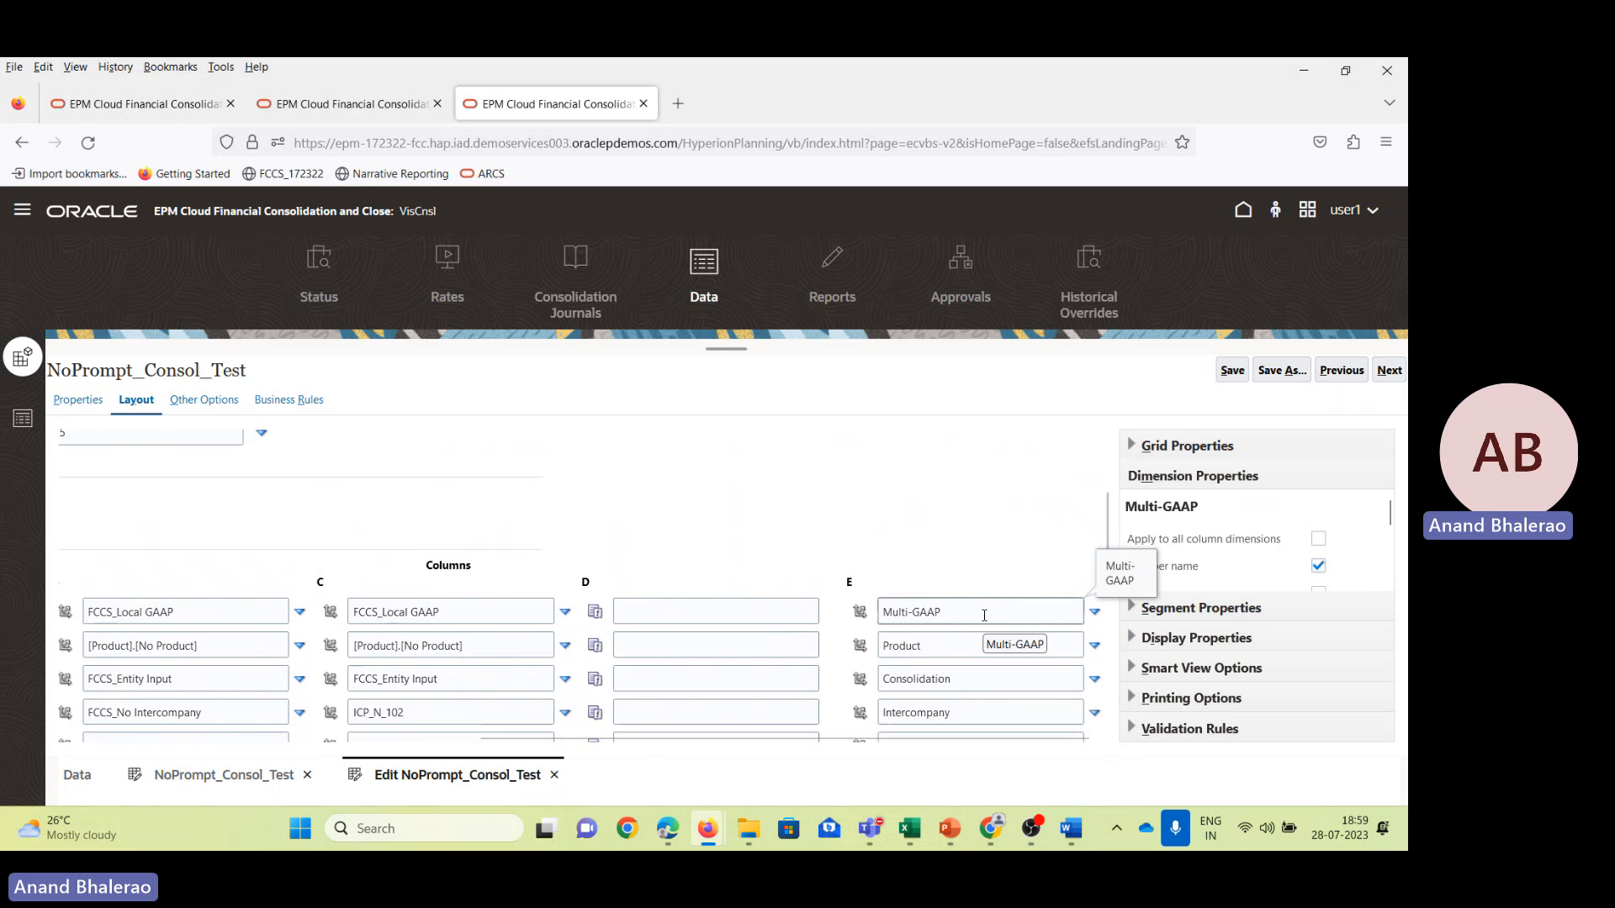
{"action": "left_click_drag", "start_coordinate": [461, 612], "coordinate": [297, 617]}
{"action": "key", "text": "ctrl+c"}
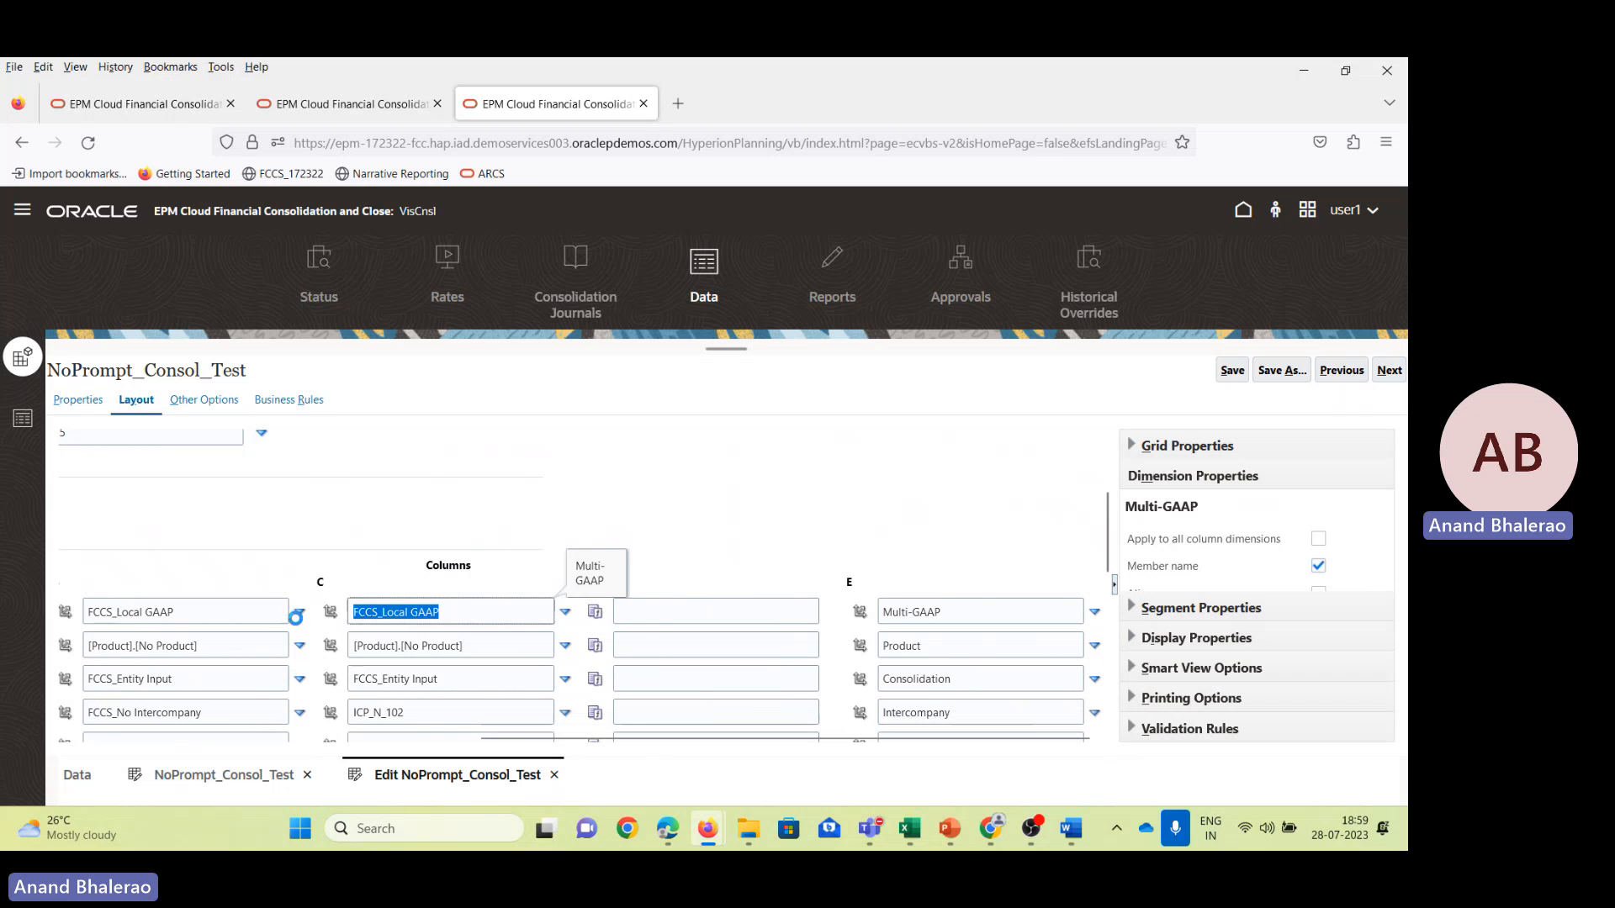
{"action": "left_click", "coordinate": [936, 612]}
{"action": "key", "text": "ctrl+a"}
{"action": "key", "text": "ctrl+v"}
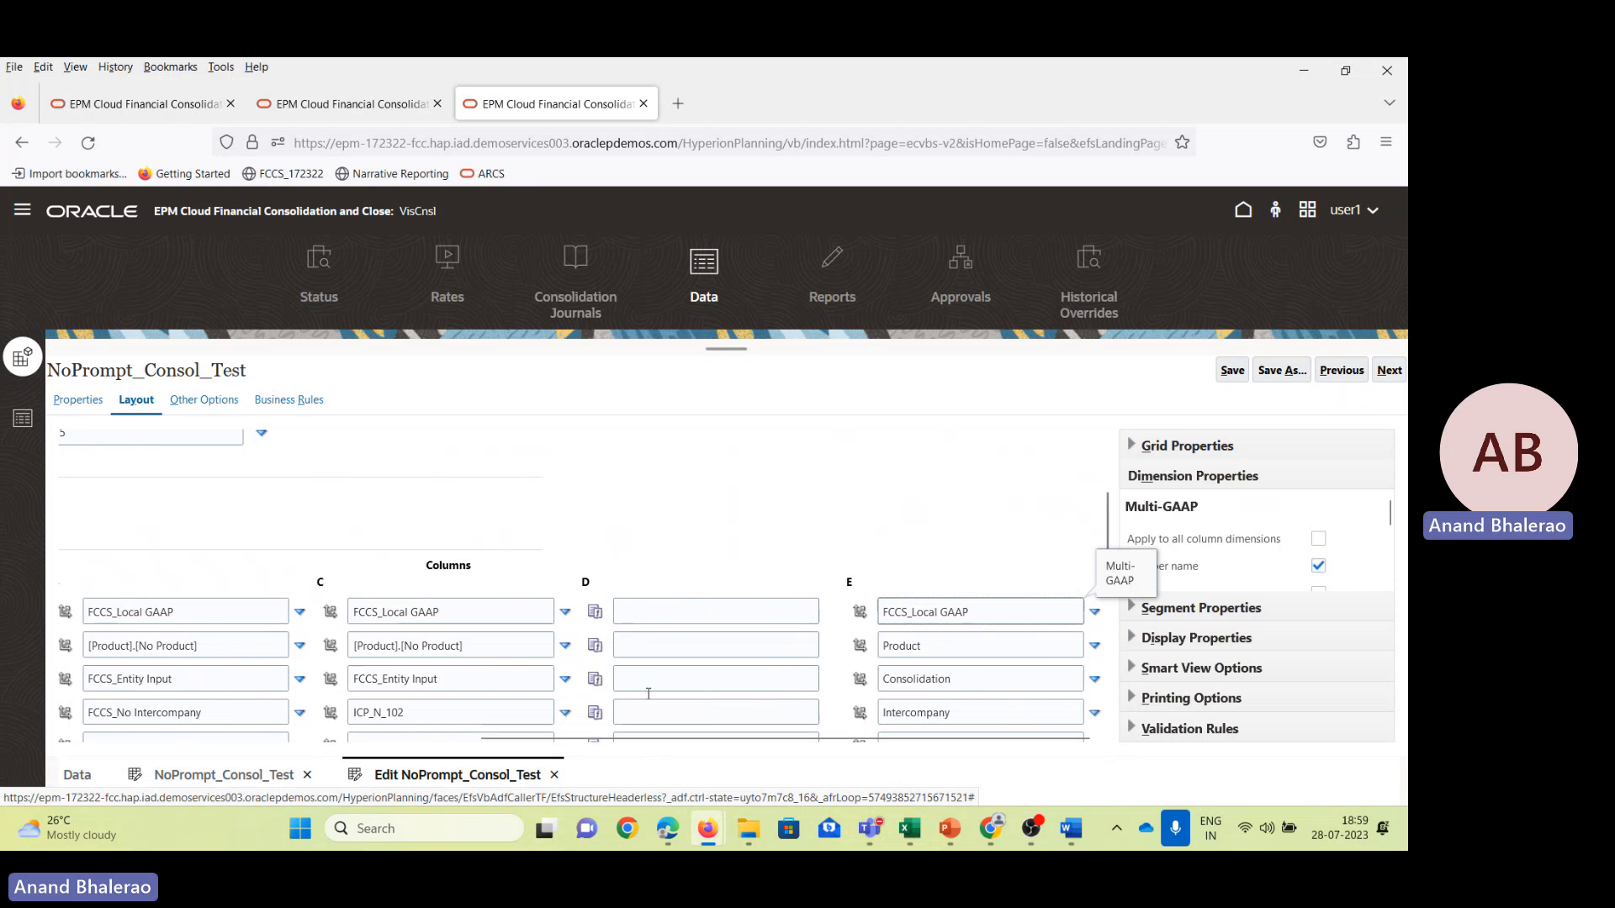
{"action": "left_click_drag", "start_coordinate": [503, 652], "coordinate": [318, 659]}
{"action": "key", "text": "ctrl+c"}
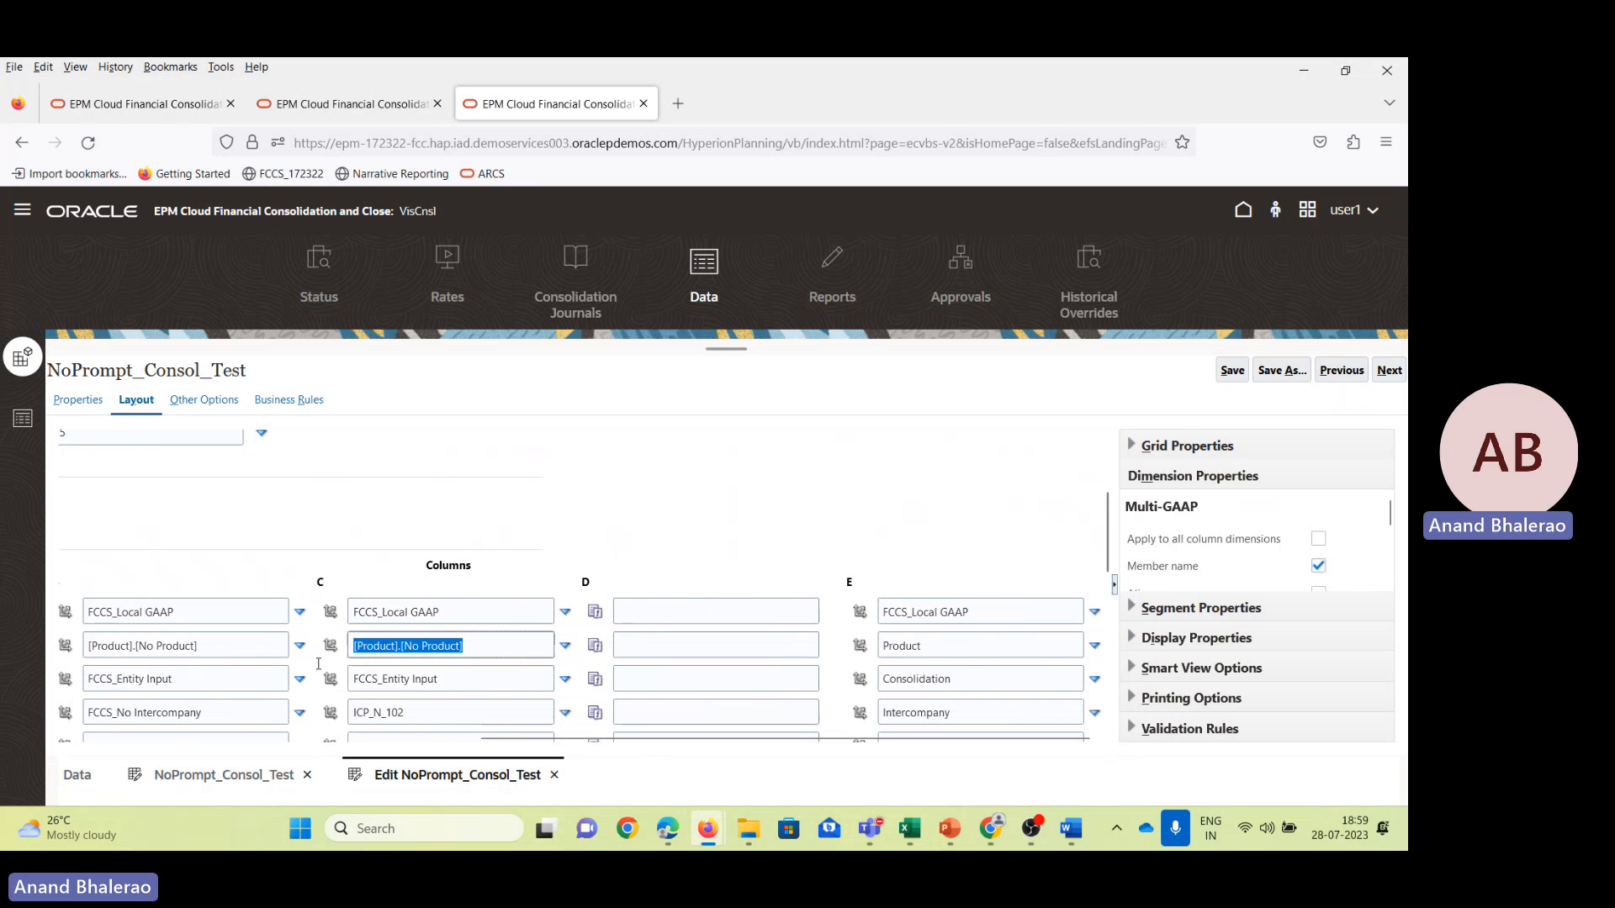
{"action": "left_click_drag", "start_coordinate": [930, 646], "coordinate": [860, 646]}
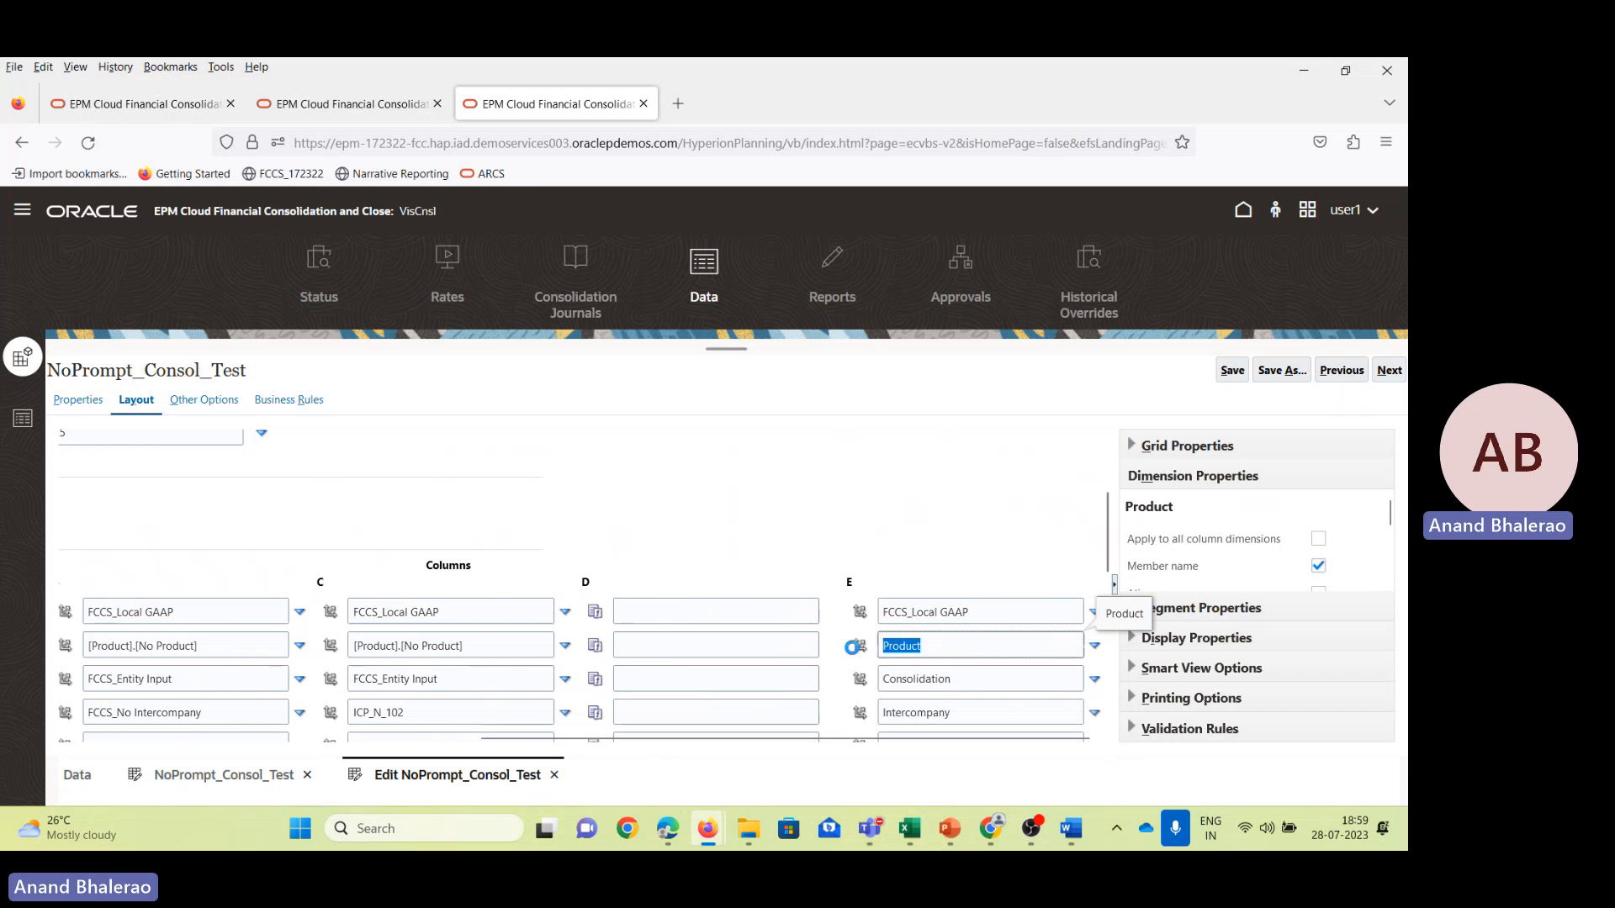
{"action": "key", "text": "ctrl+v"}
Set column E's Consolidation member to FCCS_Entity Total, based on column C's Consolidation entry.
{"action": "left_click_drag", "start_coordinate": [439, 678], "coordinate": [352, 681]}
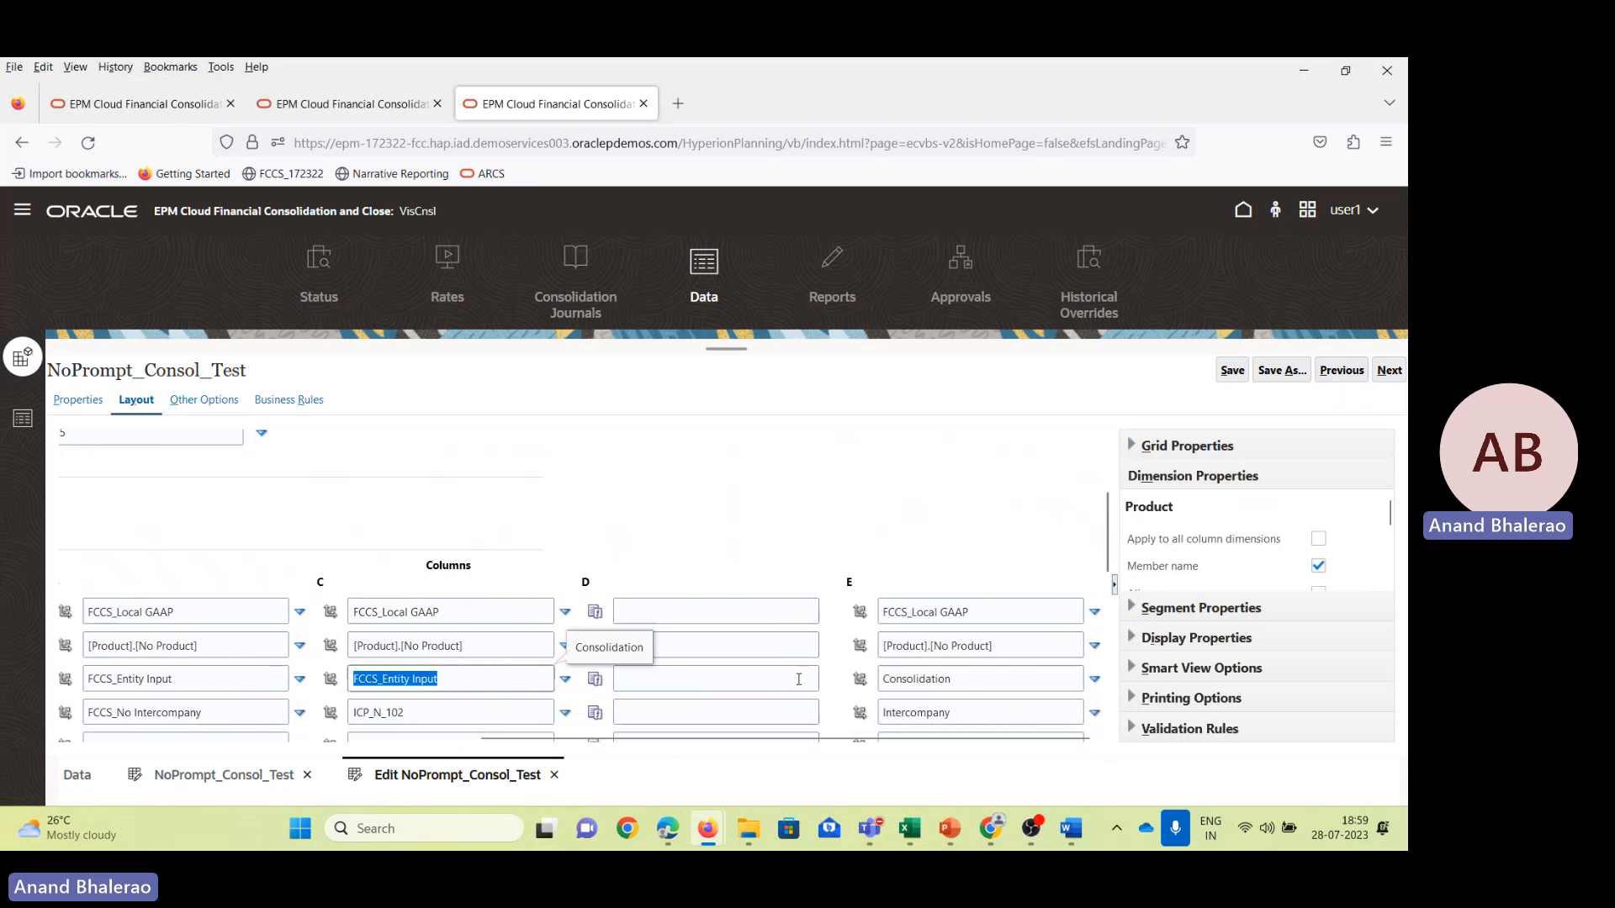
{"action": "left_click_drag", "start_coordinate": [967, 679], "coordinate": [790, 698]}
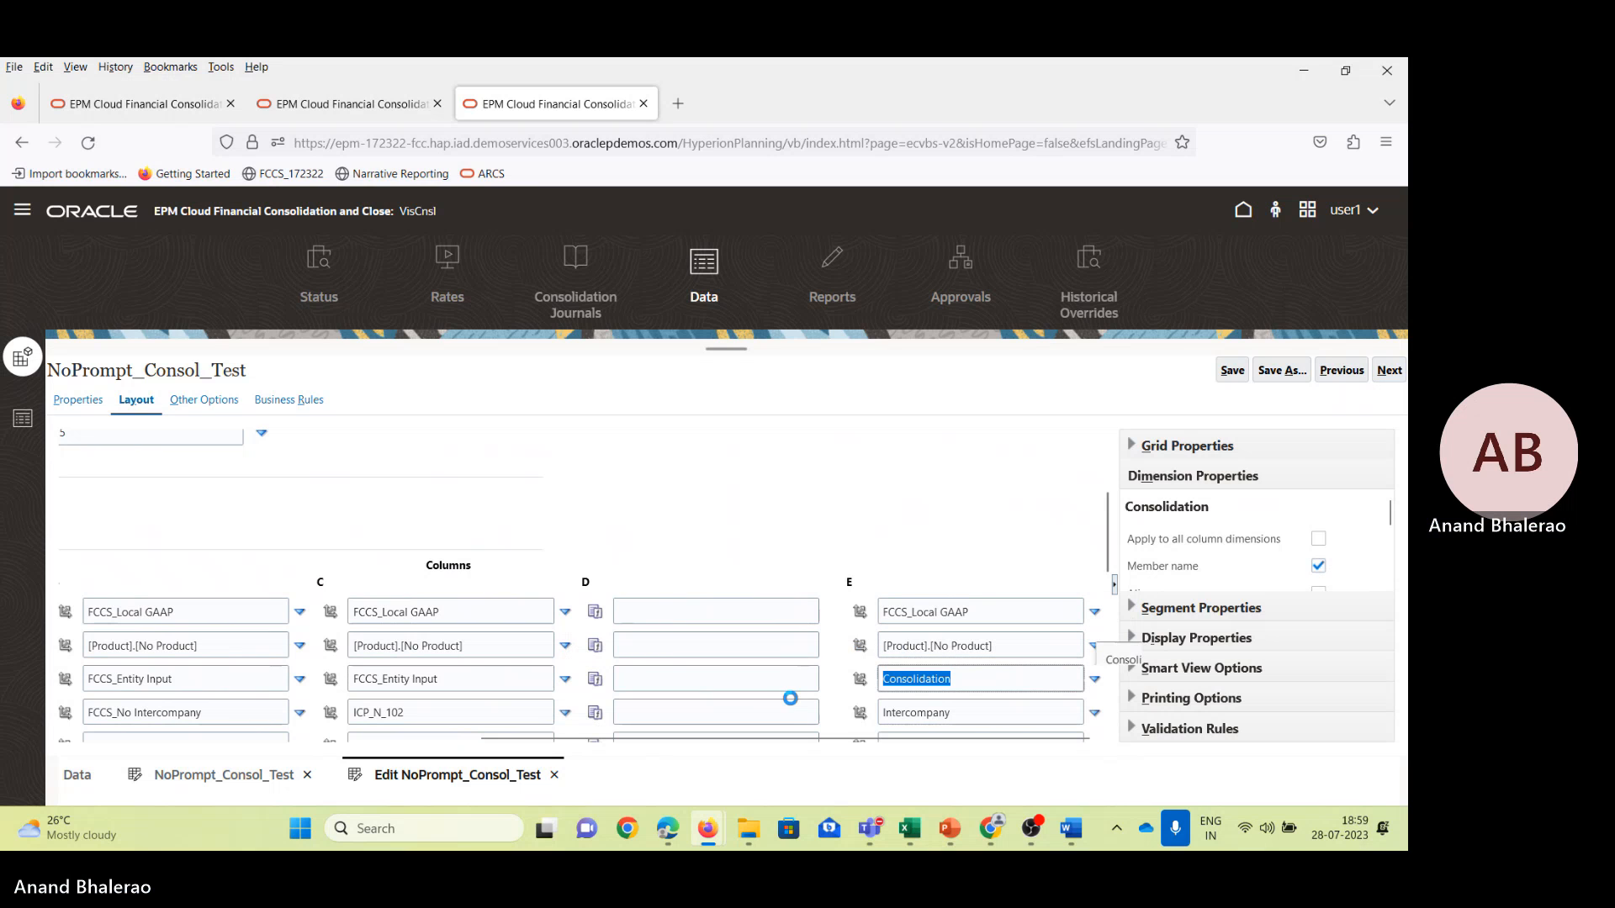
{"action": "type", "text": "FCCS_Entity Input"}
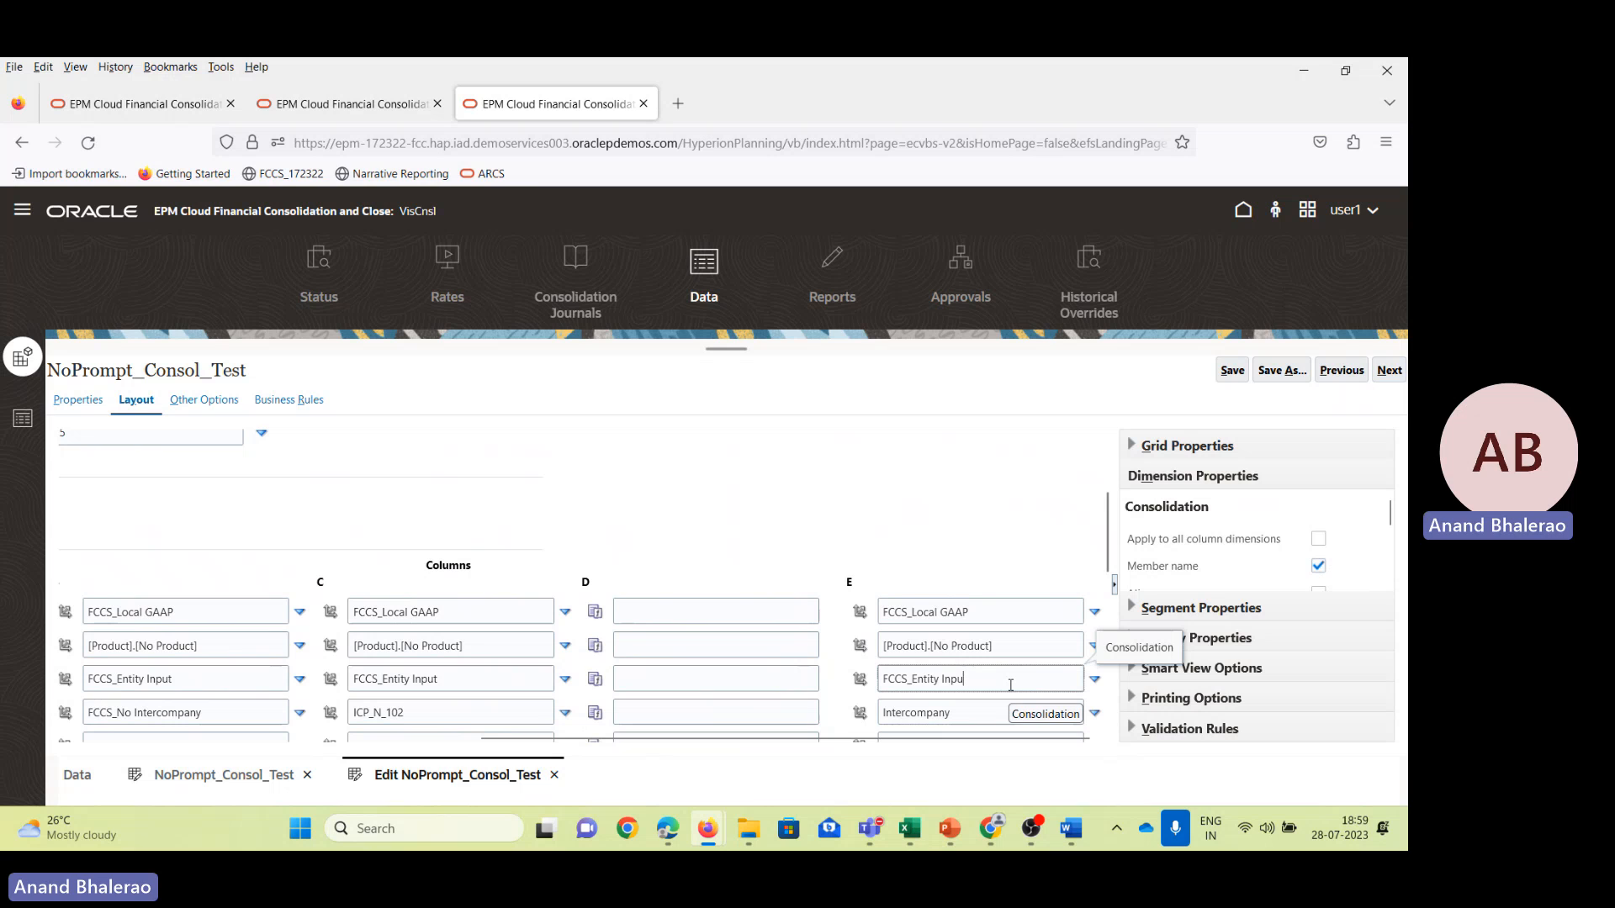
{"action": "key", "text": "BackSpace"}
{"action": "key", "text": "BackSpace"}
{"action": "key", "text": "BackSpace"}
{"action": "key", "text": "BackSpace"}
{"action": "key", "text": "BackSpace"}
{"action": "type", "text": "Total"}
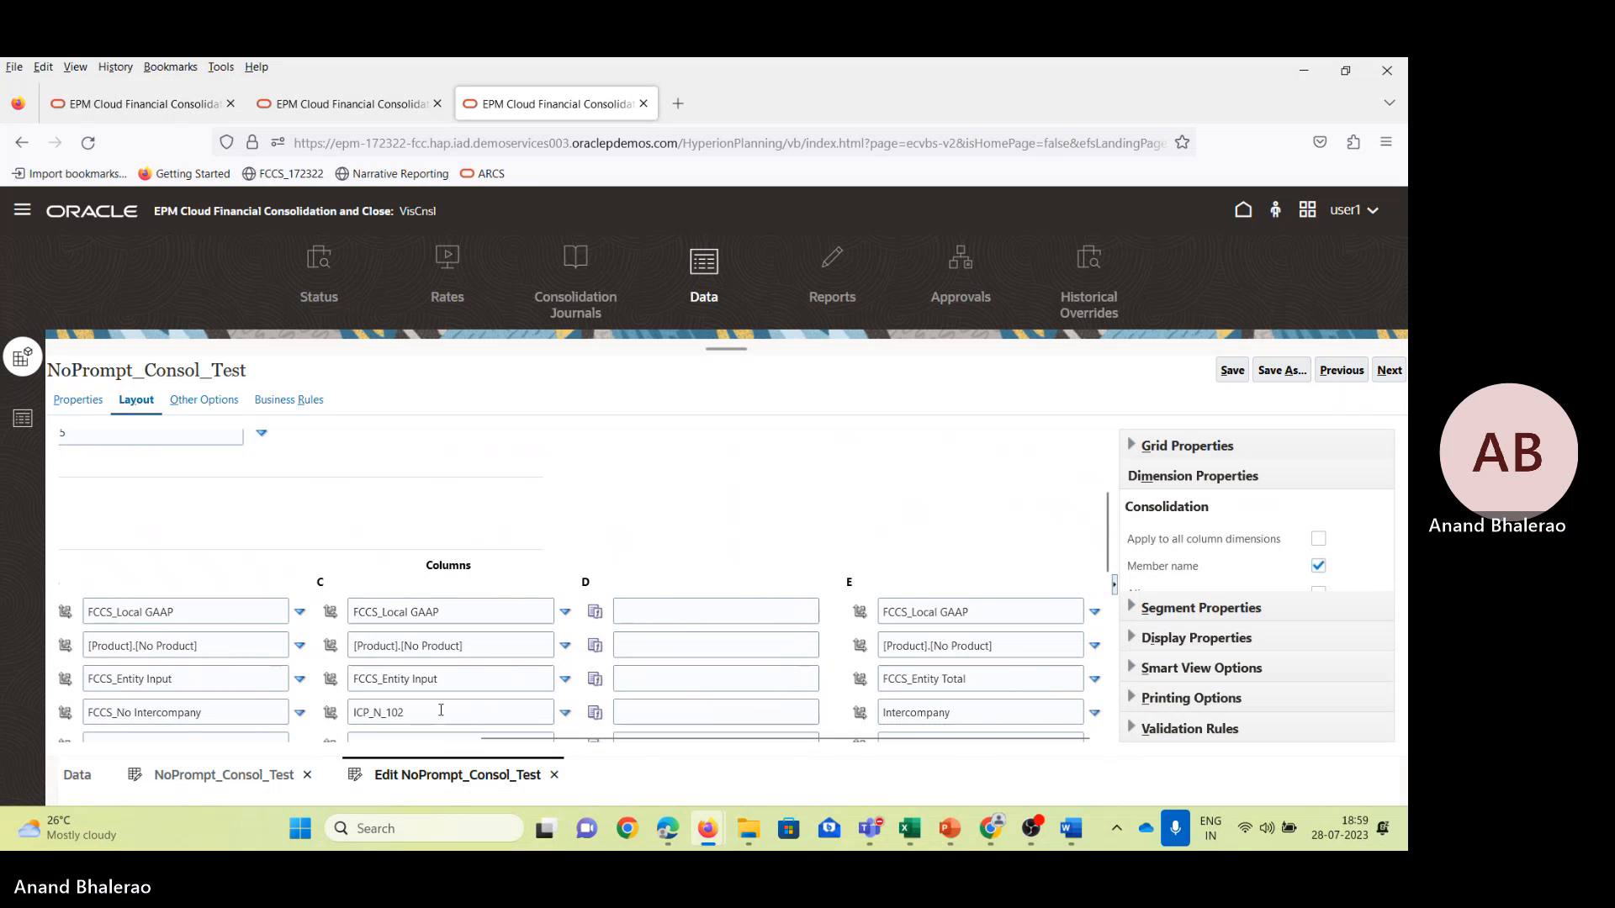
Set column E's Intercompany member to Intercompany Top.
{"action": "left_click", "coordinate": [966, 715]}
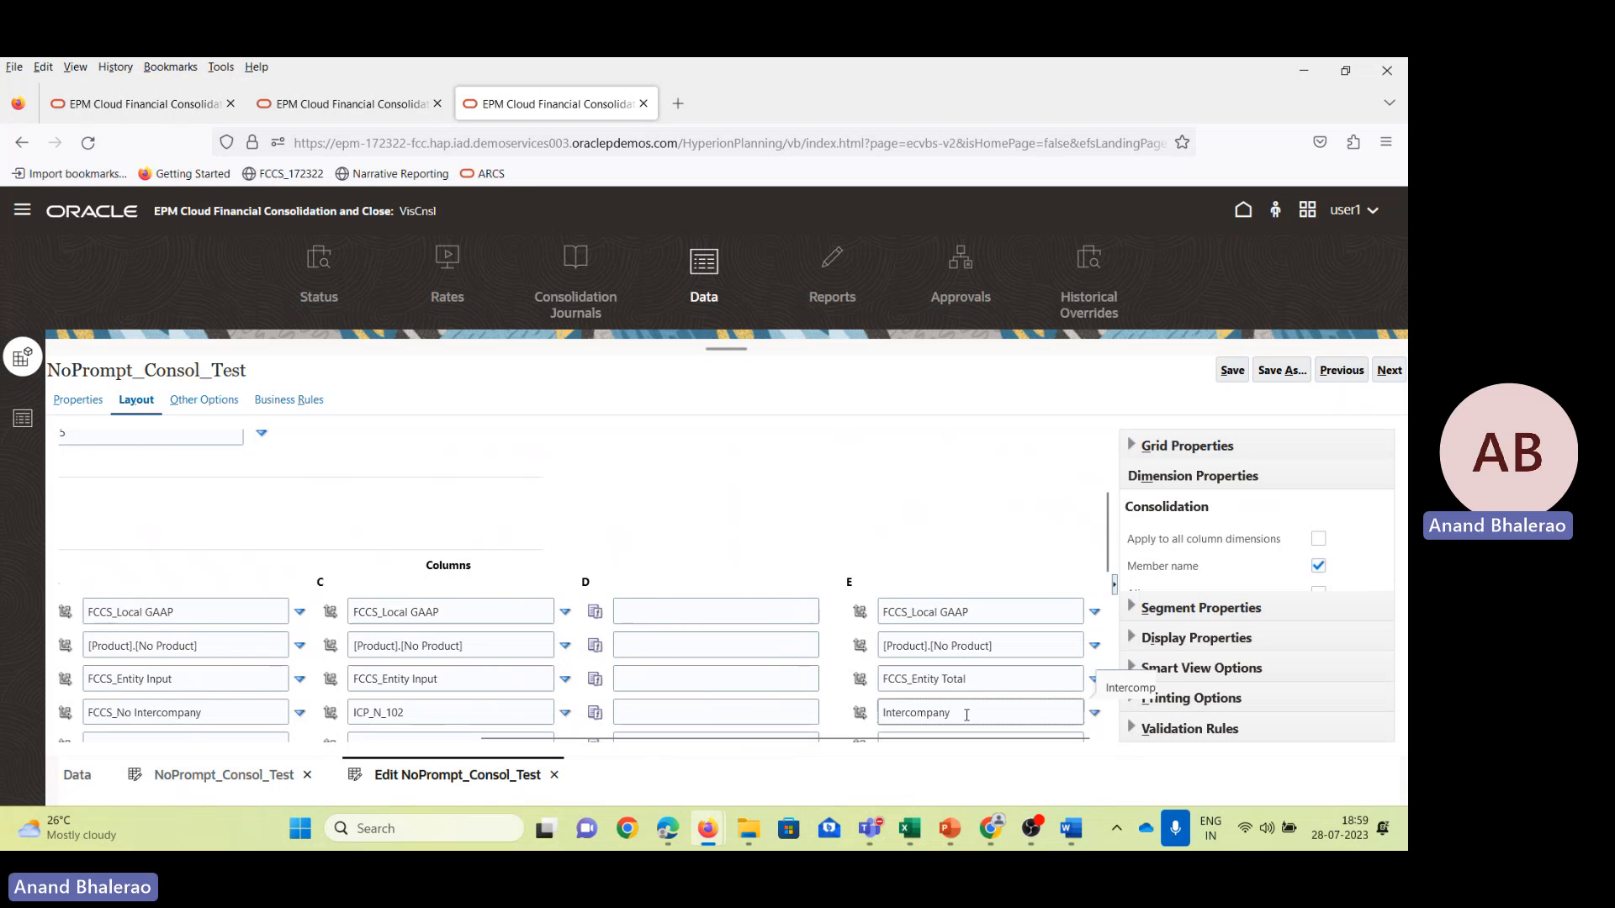
{"action": "type", "text": "Yop"}
{"action": "key", "text": "Tab"}
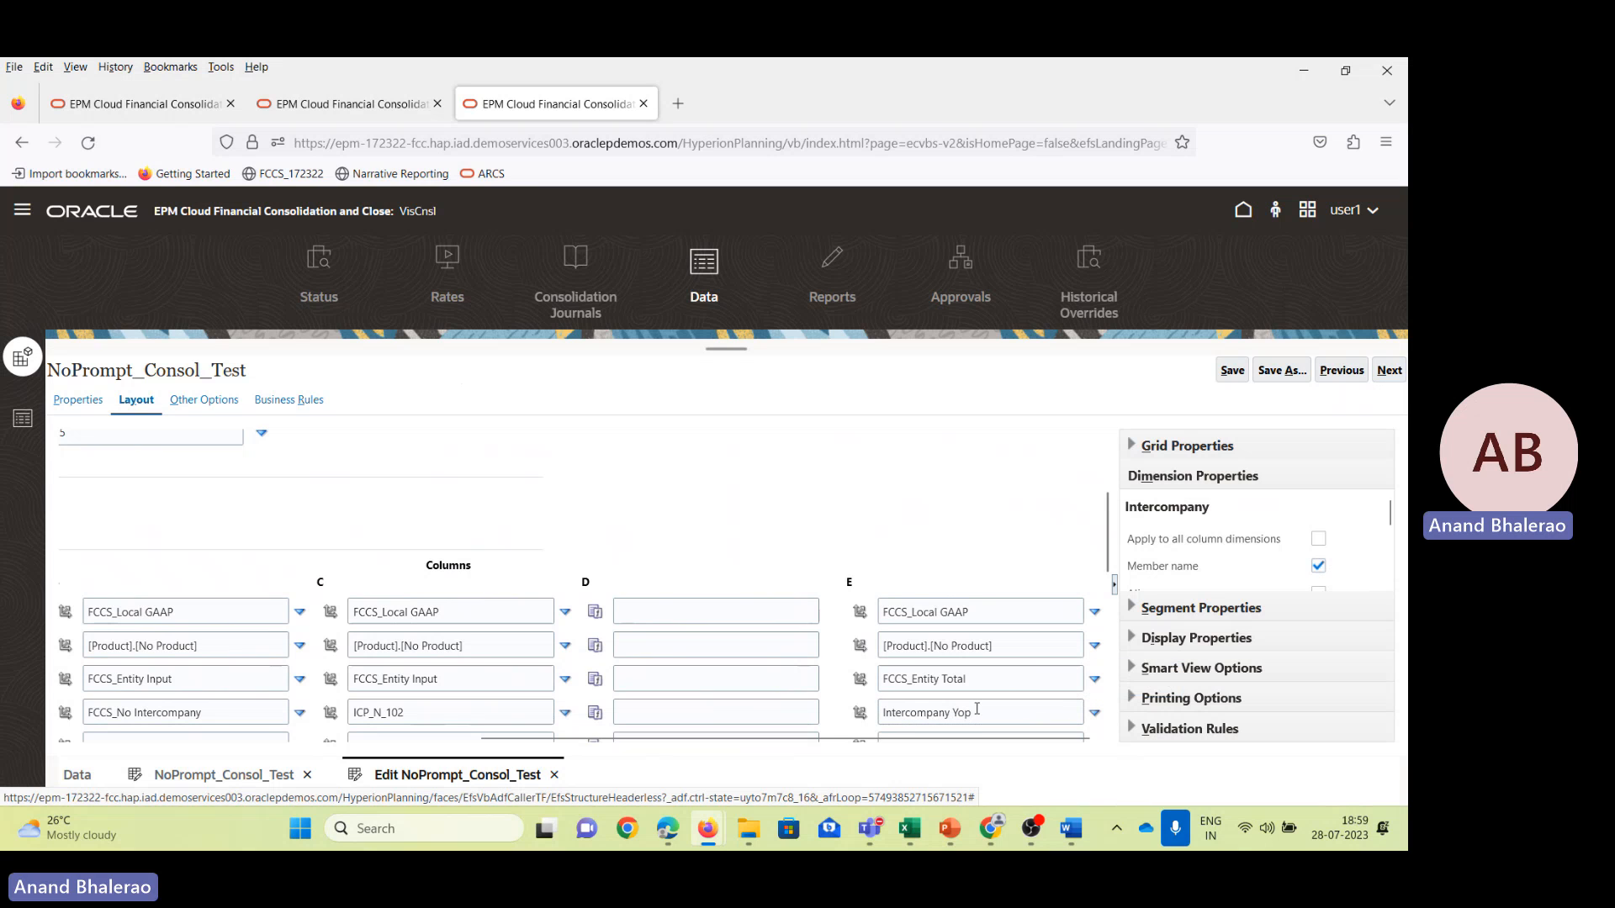
{"action": "key", "text": "Return"}
{"action": "key", "text": "BackSpace"}
{"action": "key", "text": "BackSpace"}
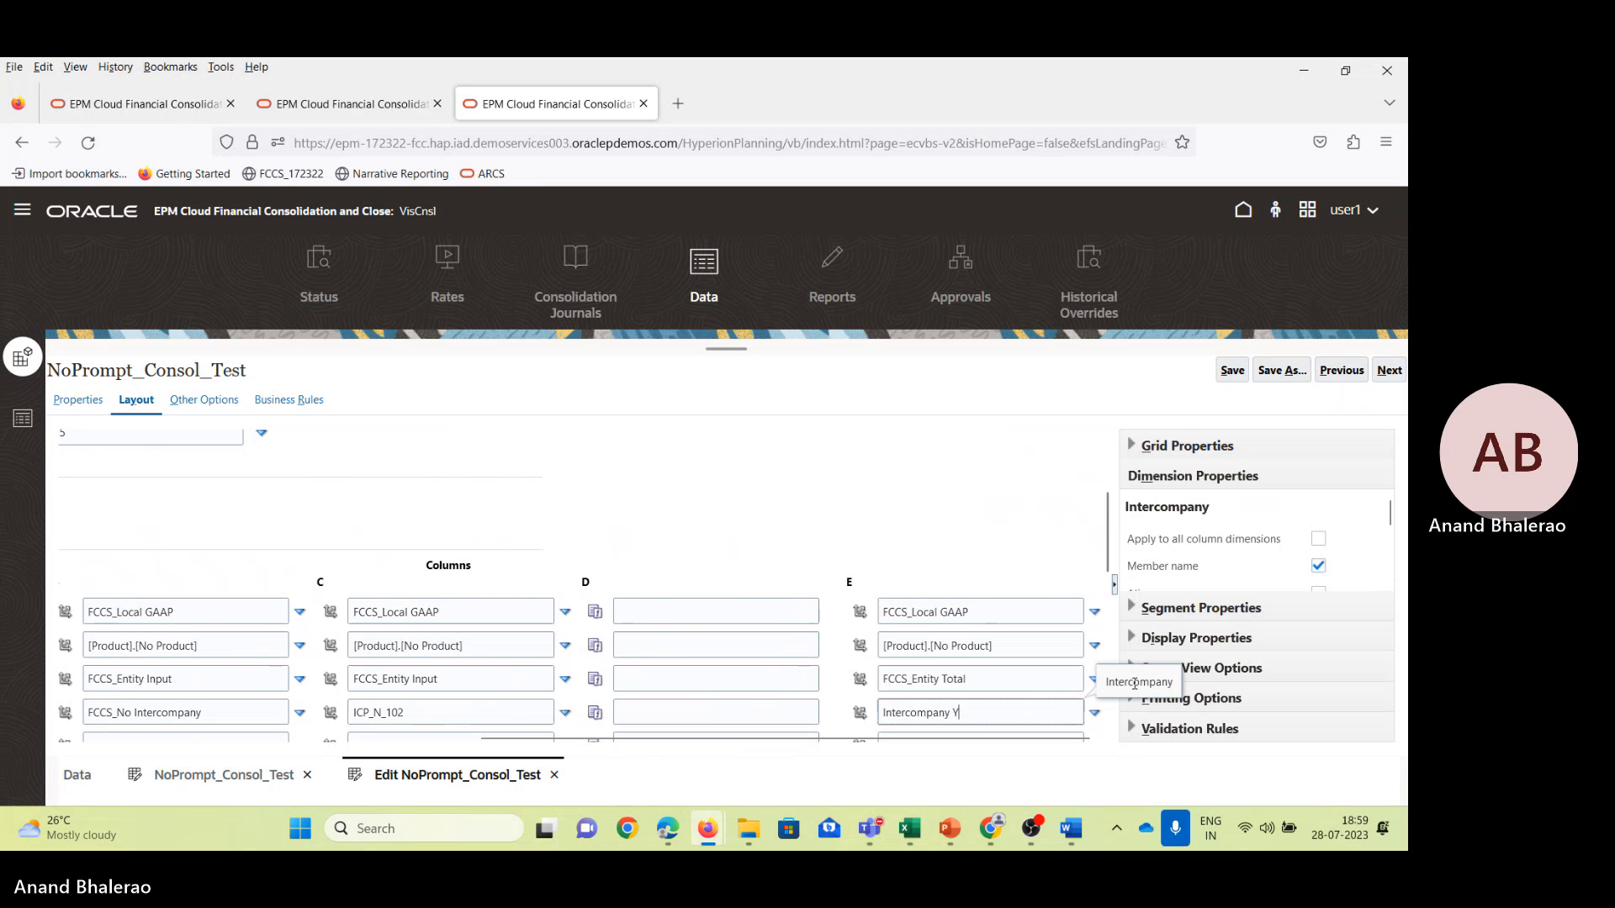
{"action": "type", "text": "op"}
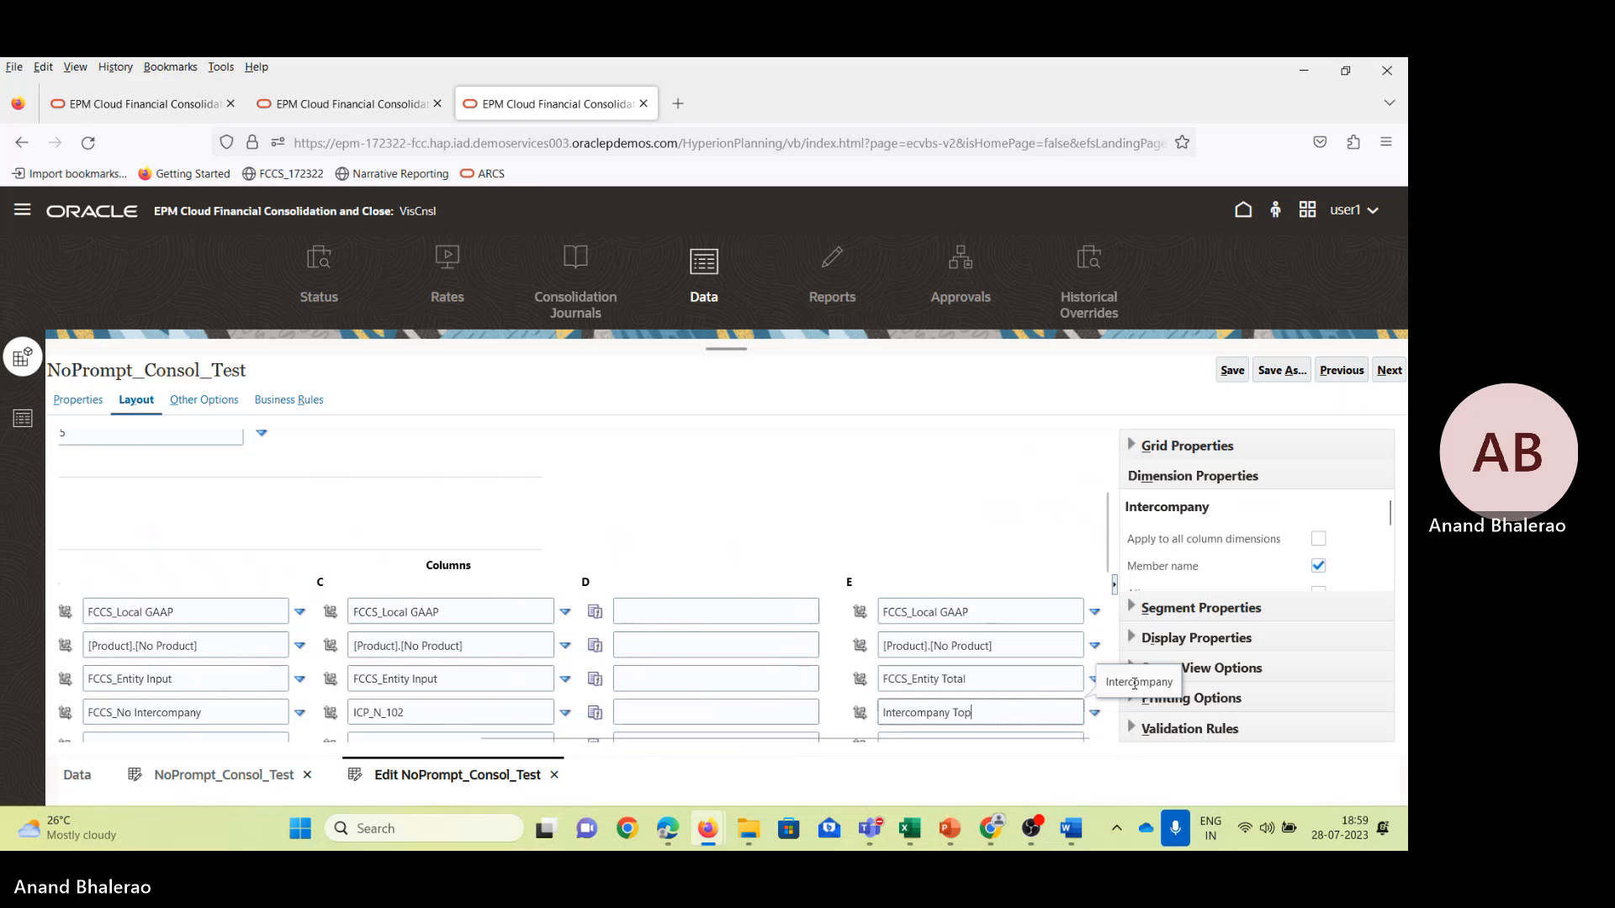
Set column E's Data Source member to Total Data Source.
{"action": "scroll", "coordinate": [971, 681], "scroll_direction": "down", "scroll_amount": 1}
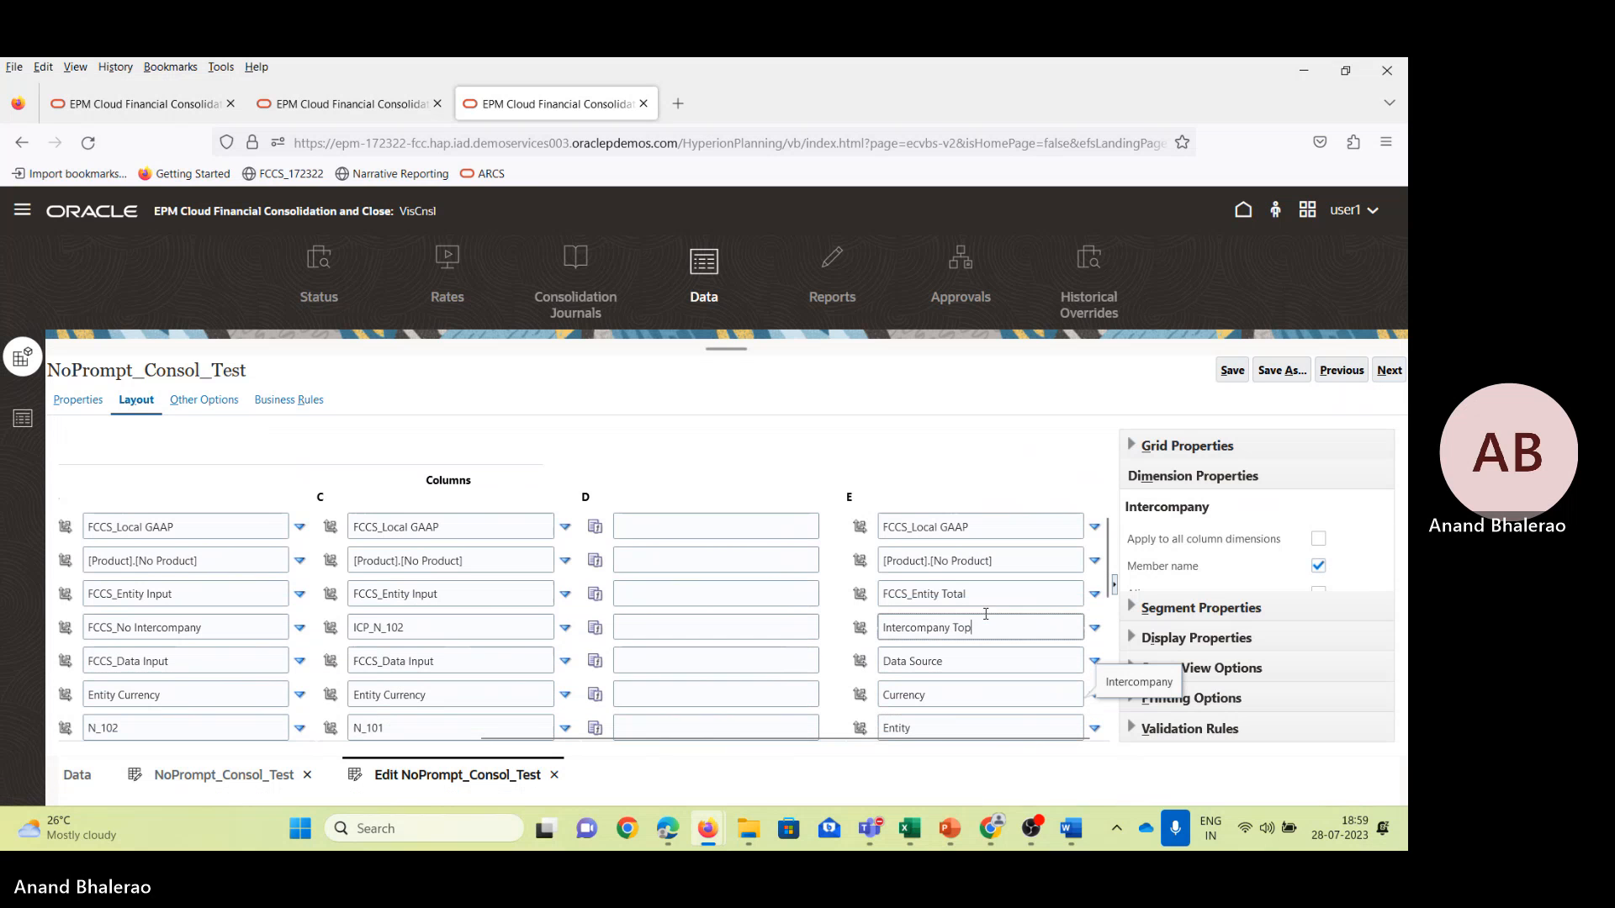
{"action": "left_click", "coordinate": [957, 655]}
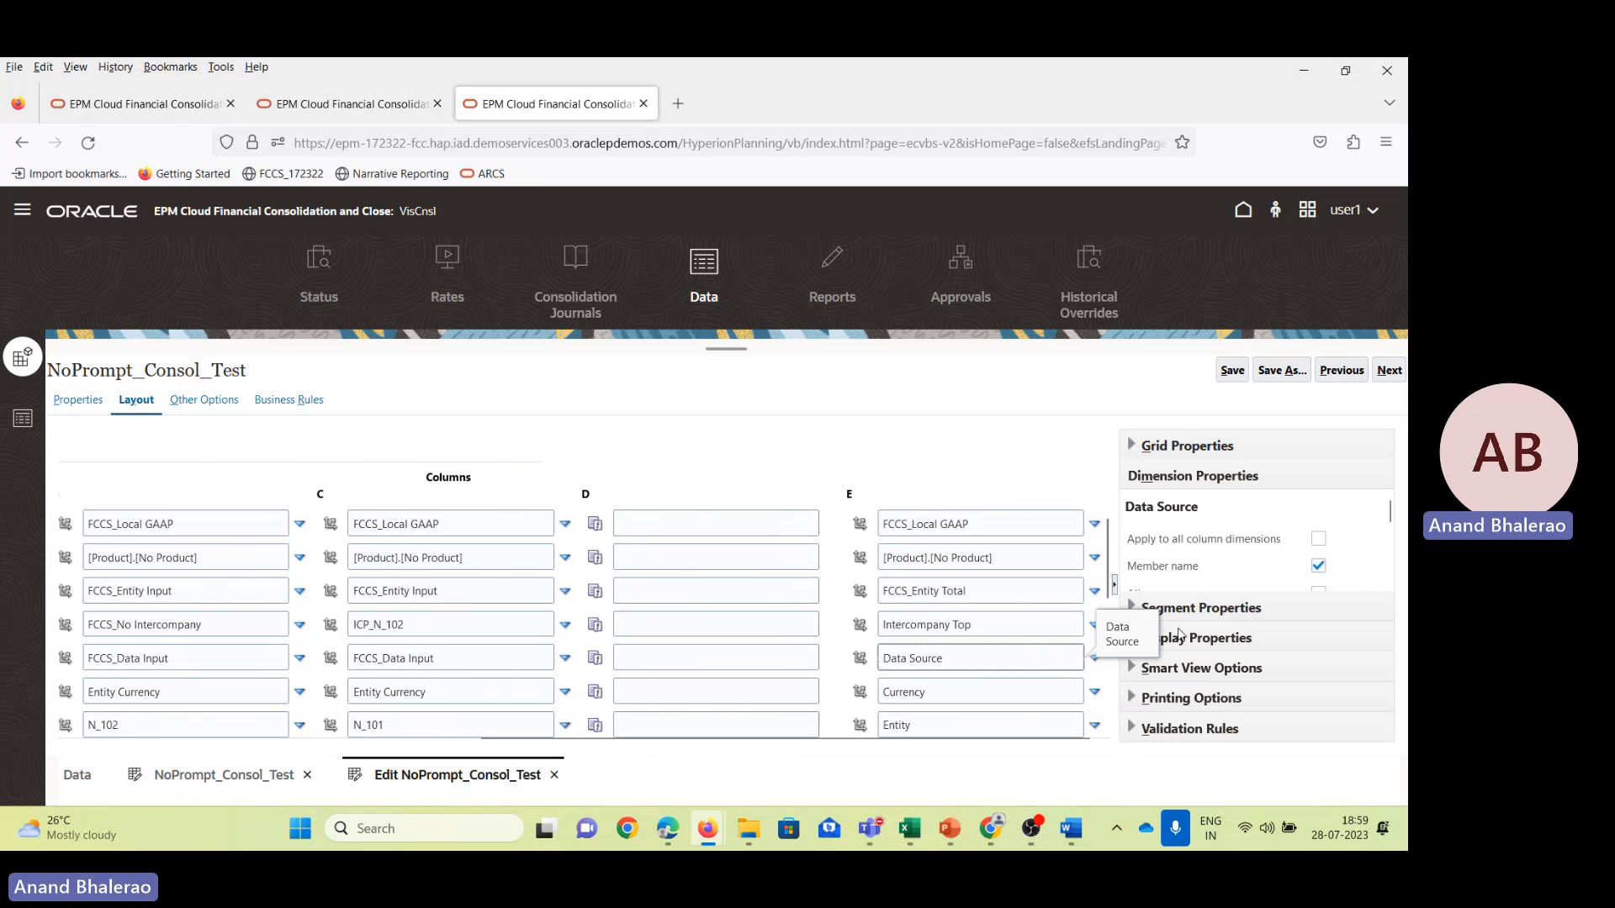
{"action": "key", "text": "Home"}
{"action": "type", "text": "Tota"}
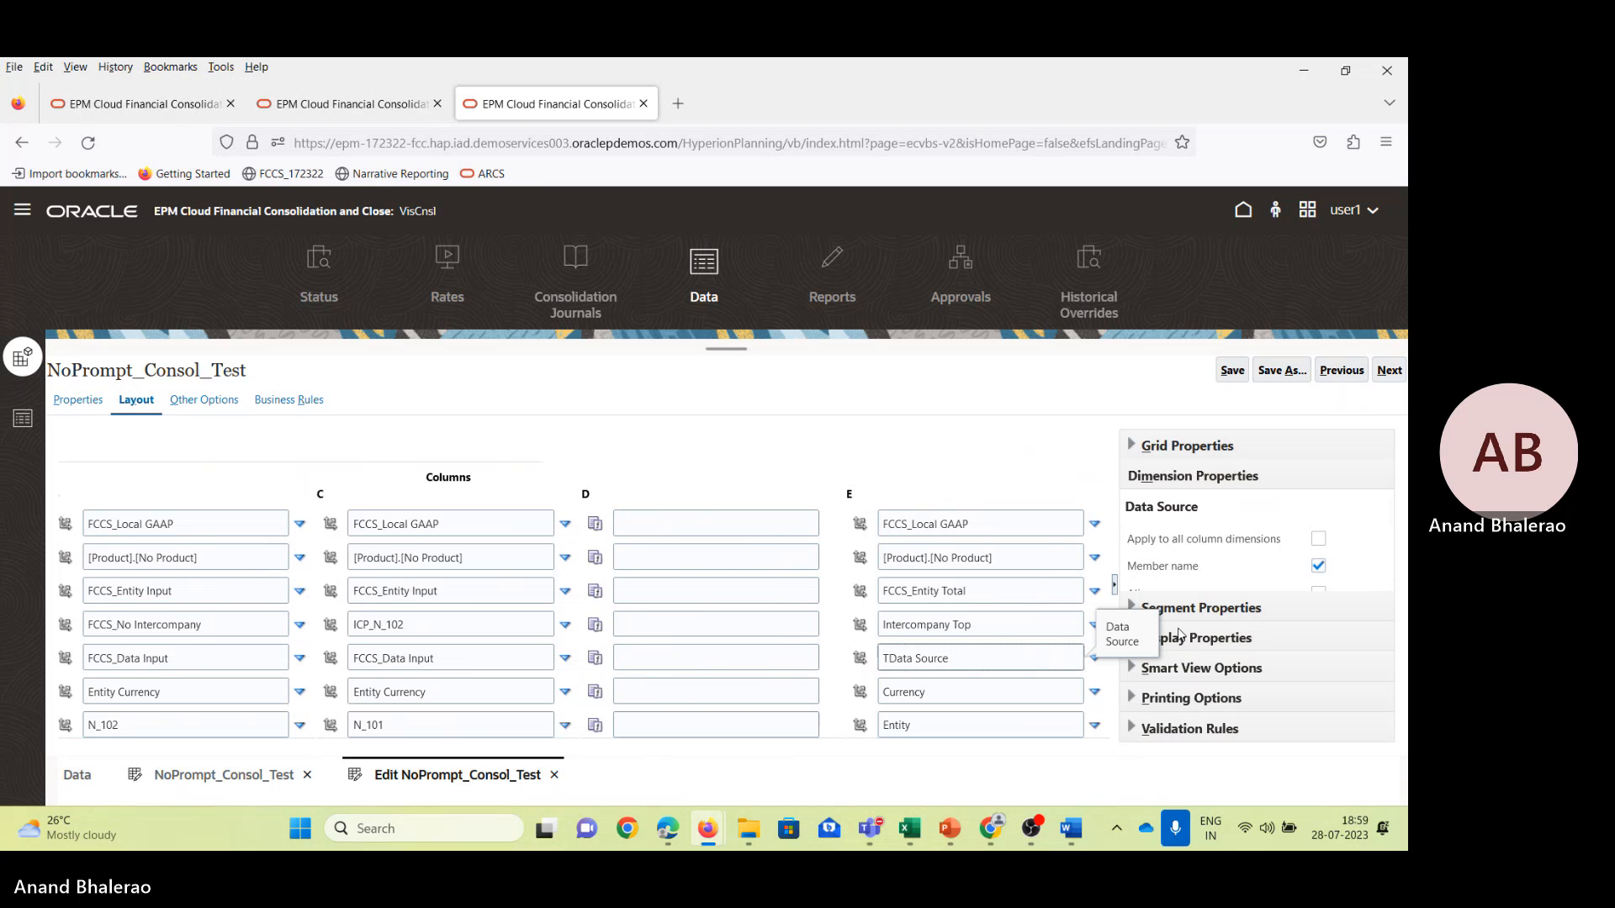
{"action": "type", "text": "l"}
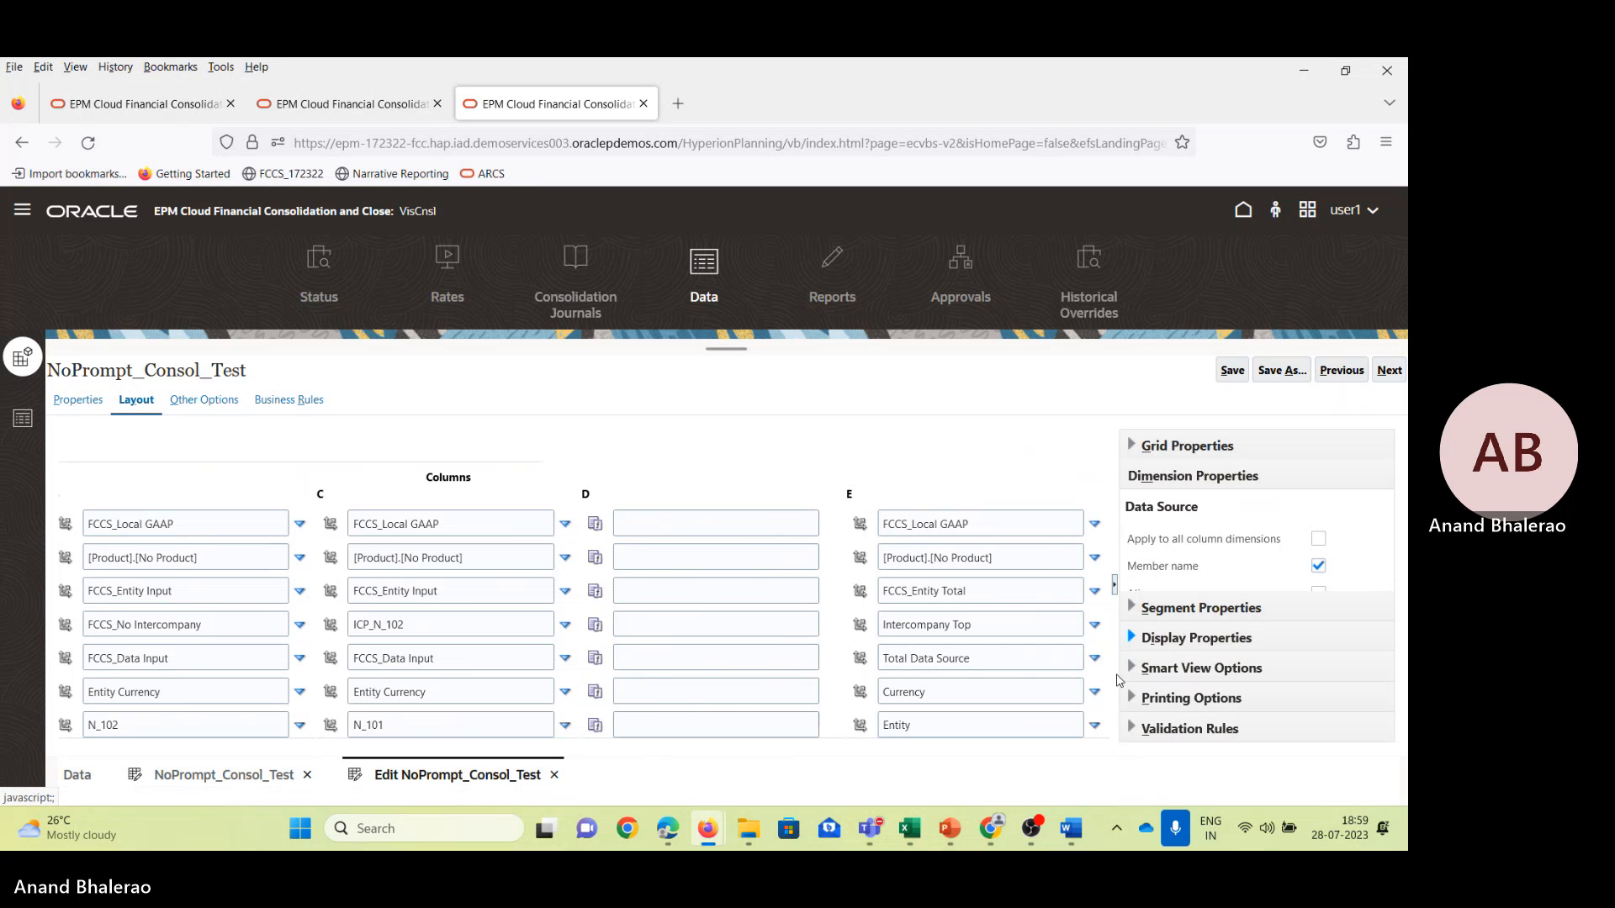
Set column E's Currency member to Parent Currency, copying the member name from cell C3 of the Excel Output sheet.
{"action": "left_click", "coordinate": [885, 692]}
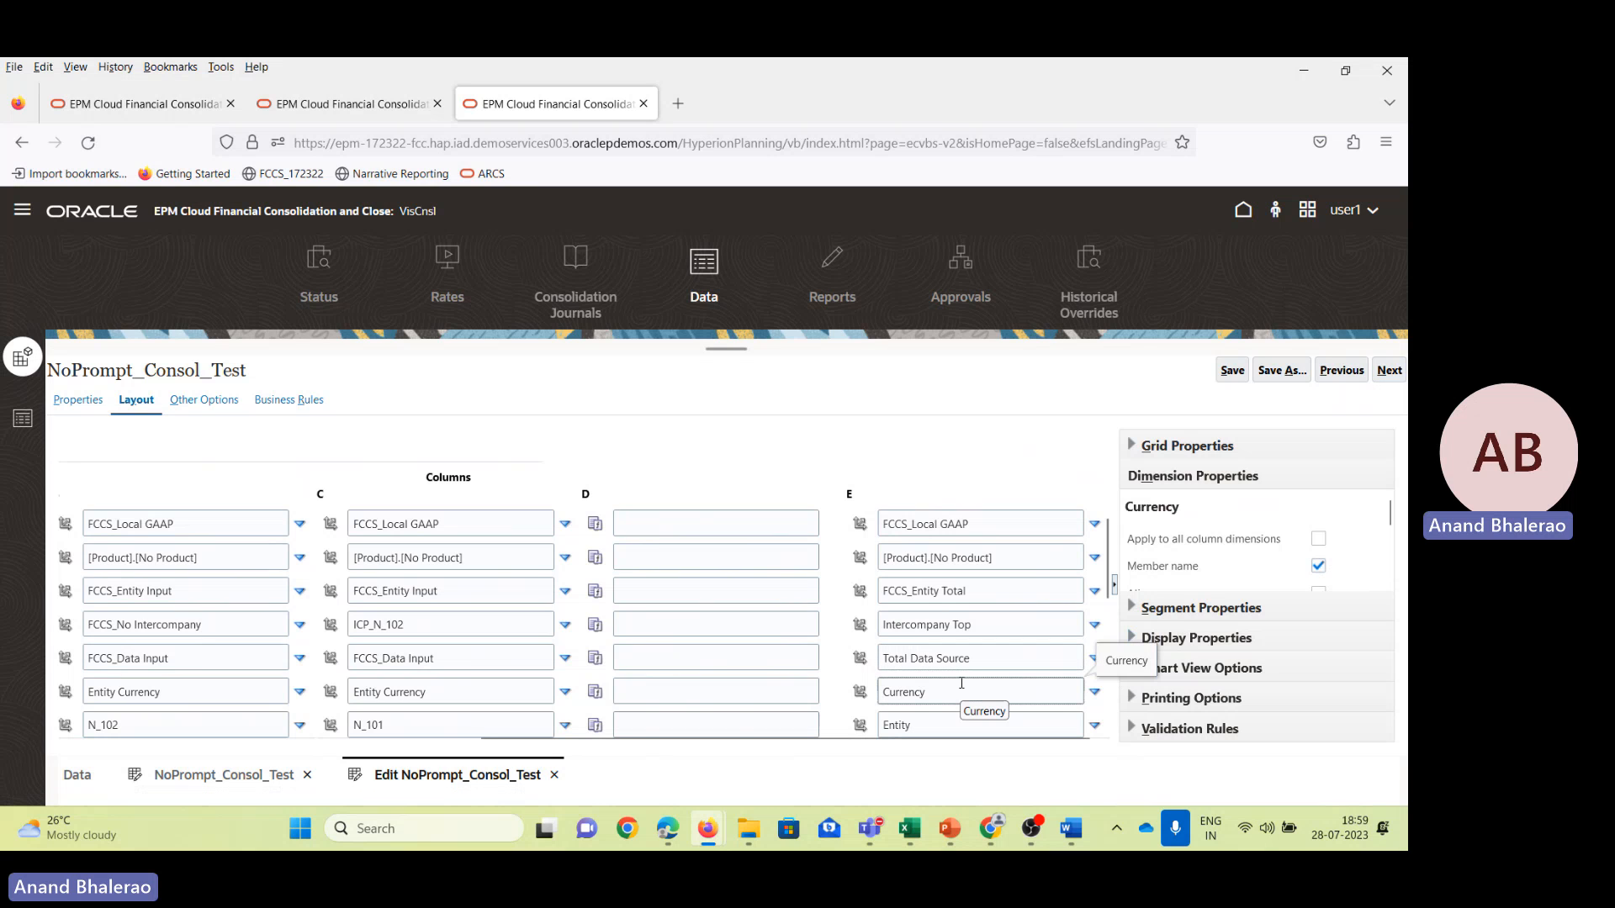
{"action": "type", "text": "Entity"}
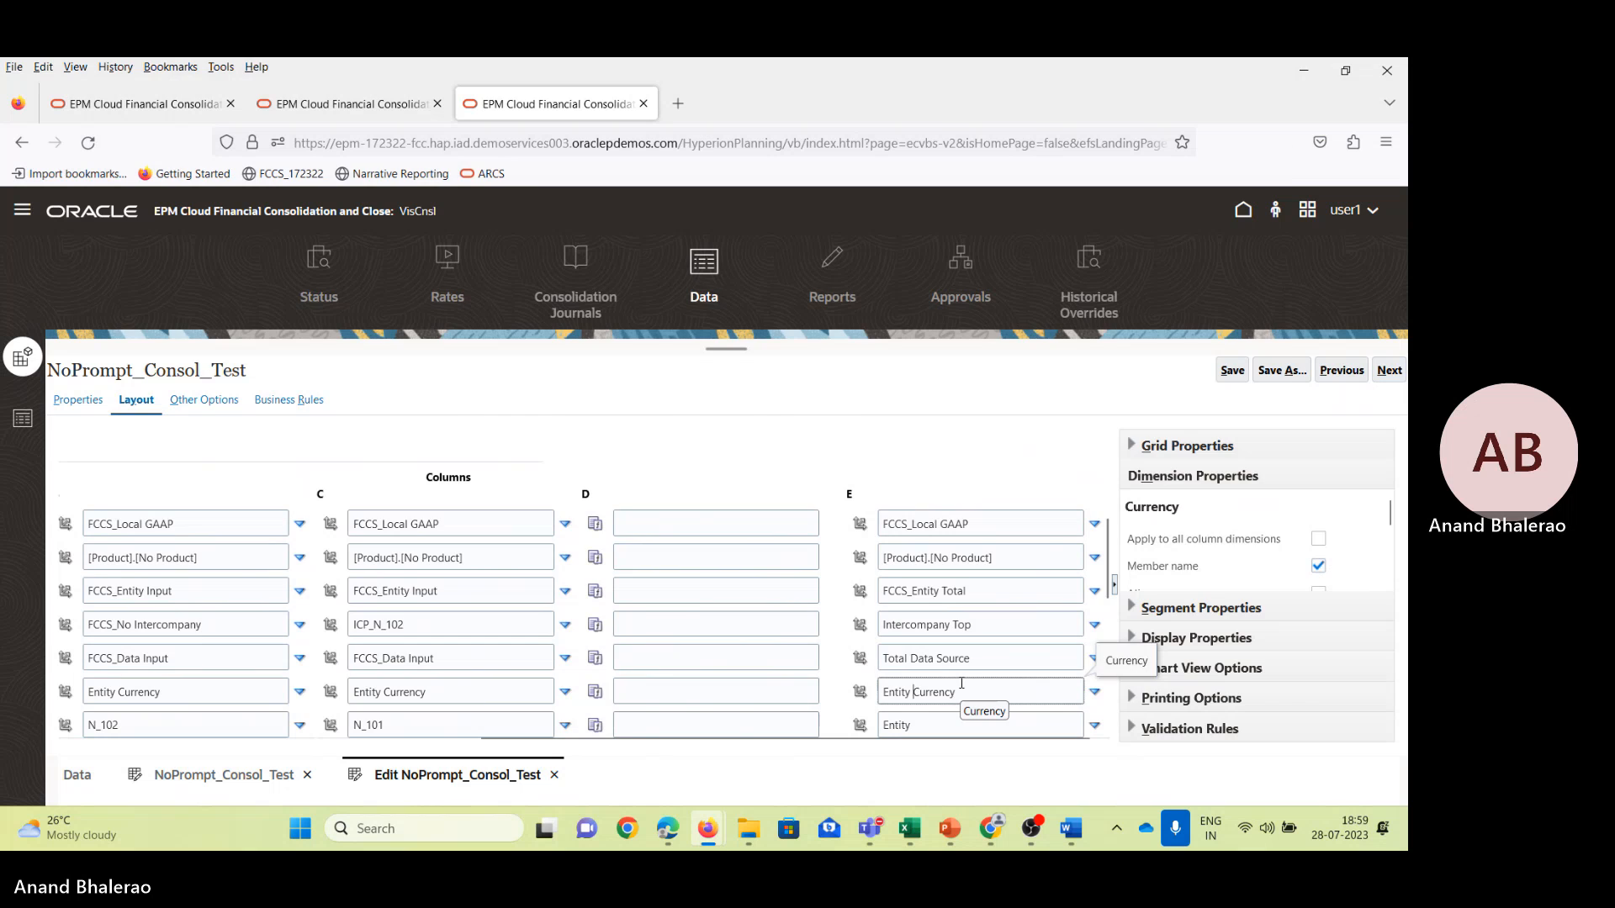
{"action": "key", "text": "alt+Tab"}
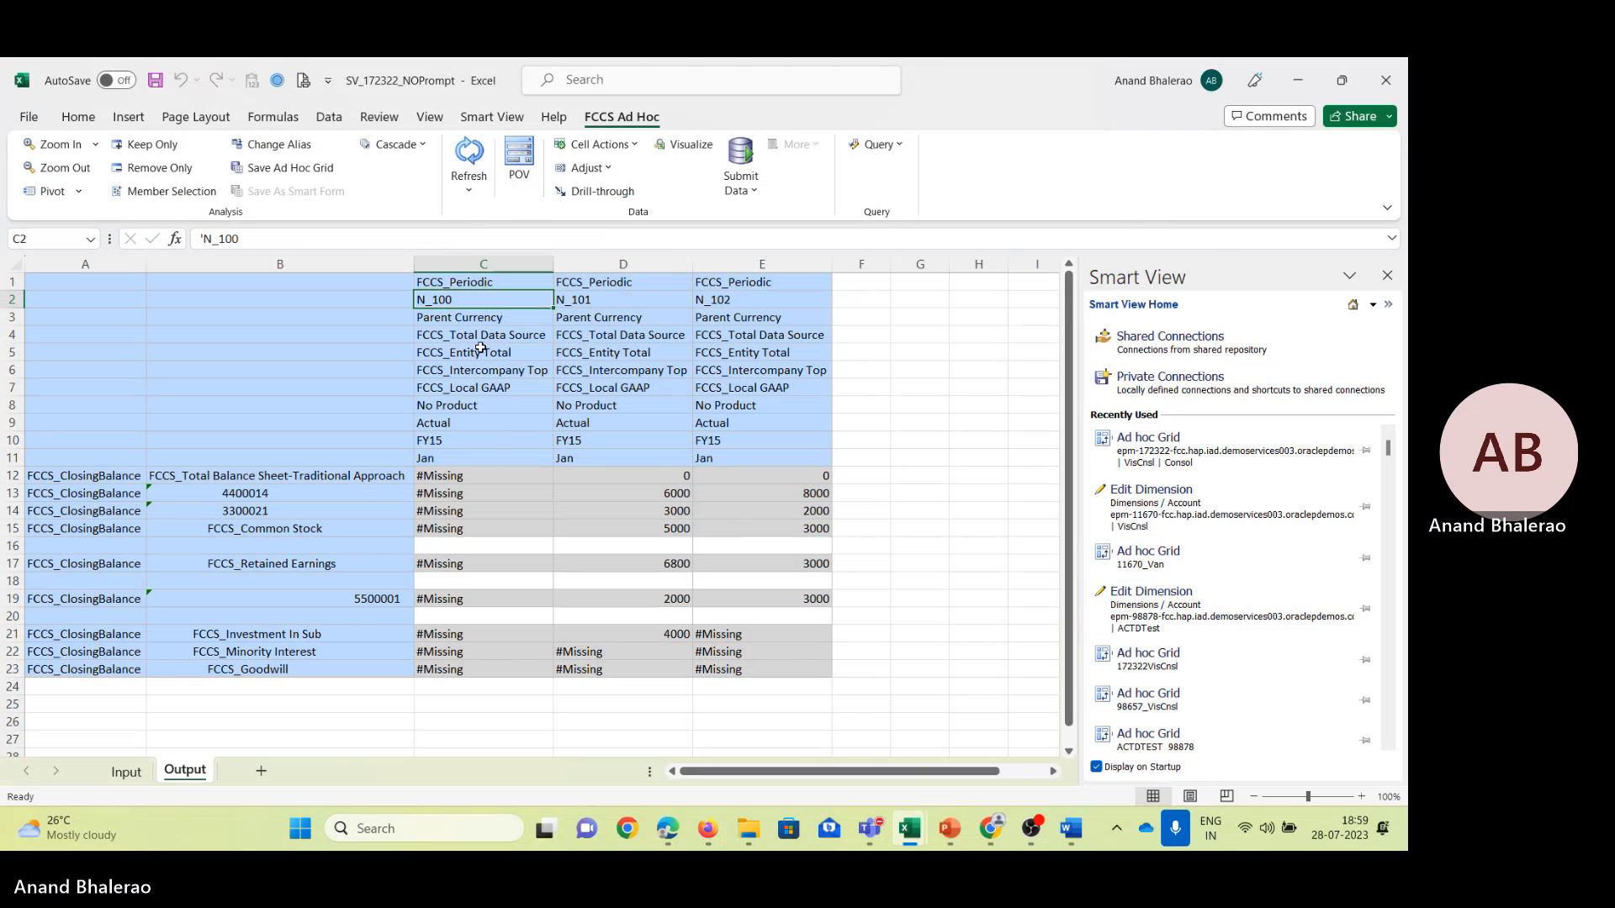
{"action": "left_click", "coordinate": [455, 320]}
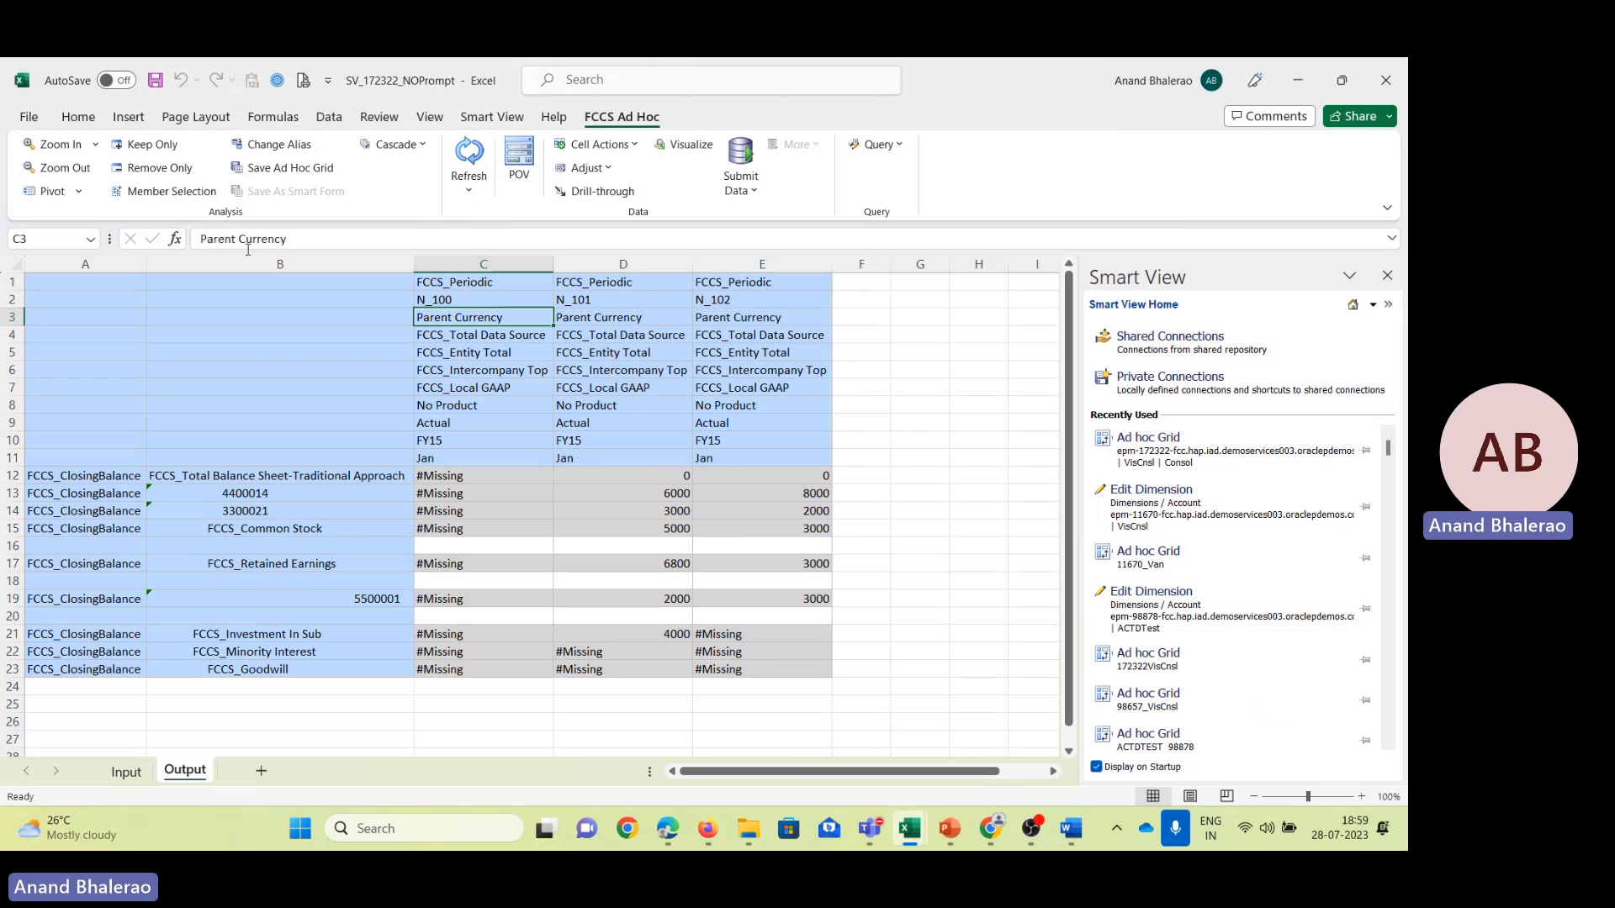
{"action": "left_click_drag", "start_coordinate": [296, 239], "coordinate": [200, 239]}
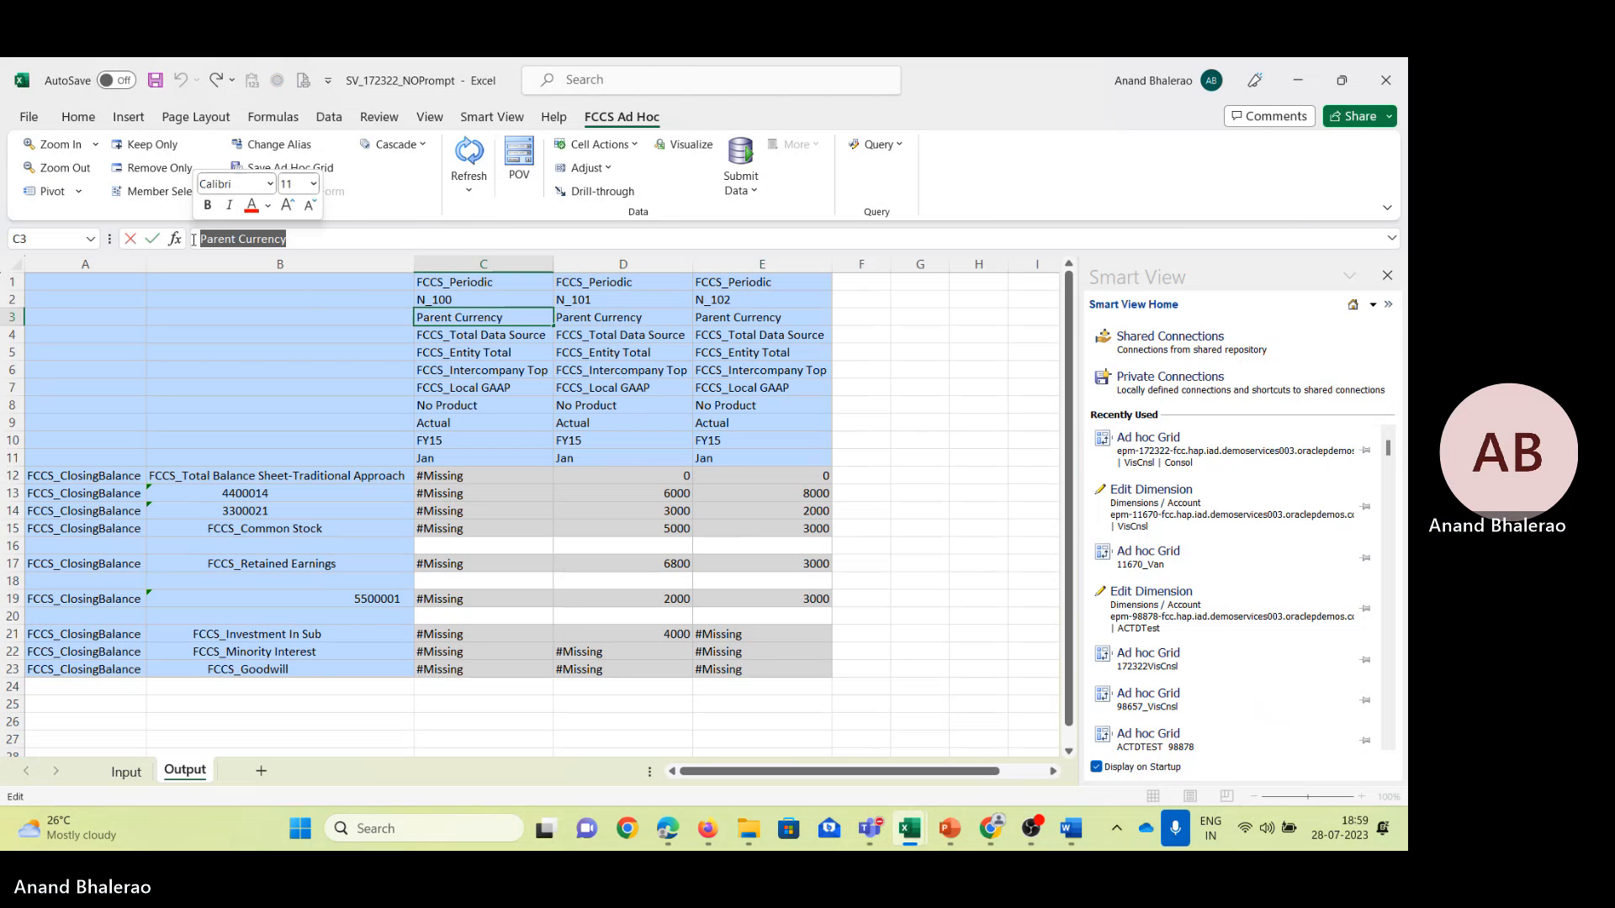
{"action": "key", "text": "alt+Tab"}
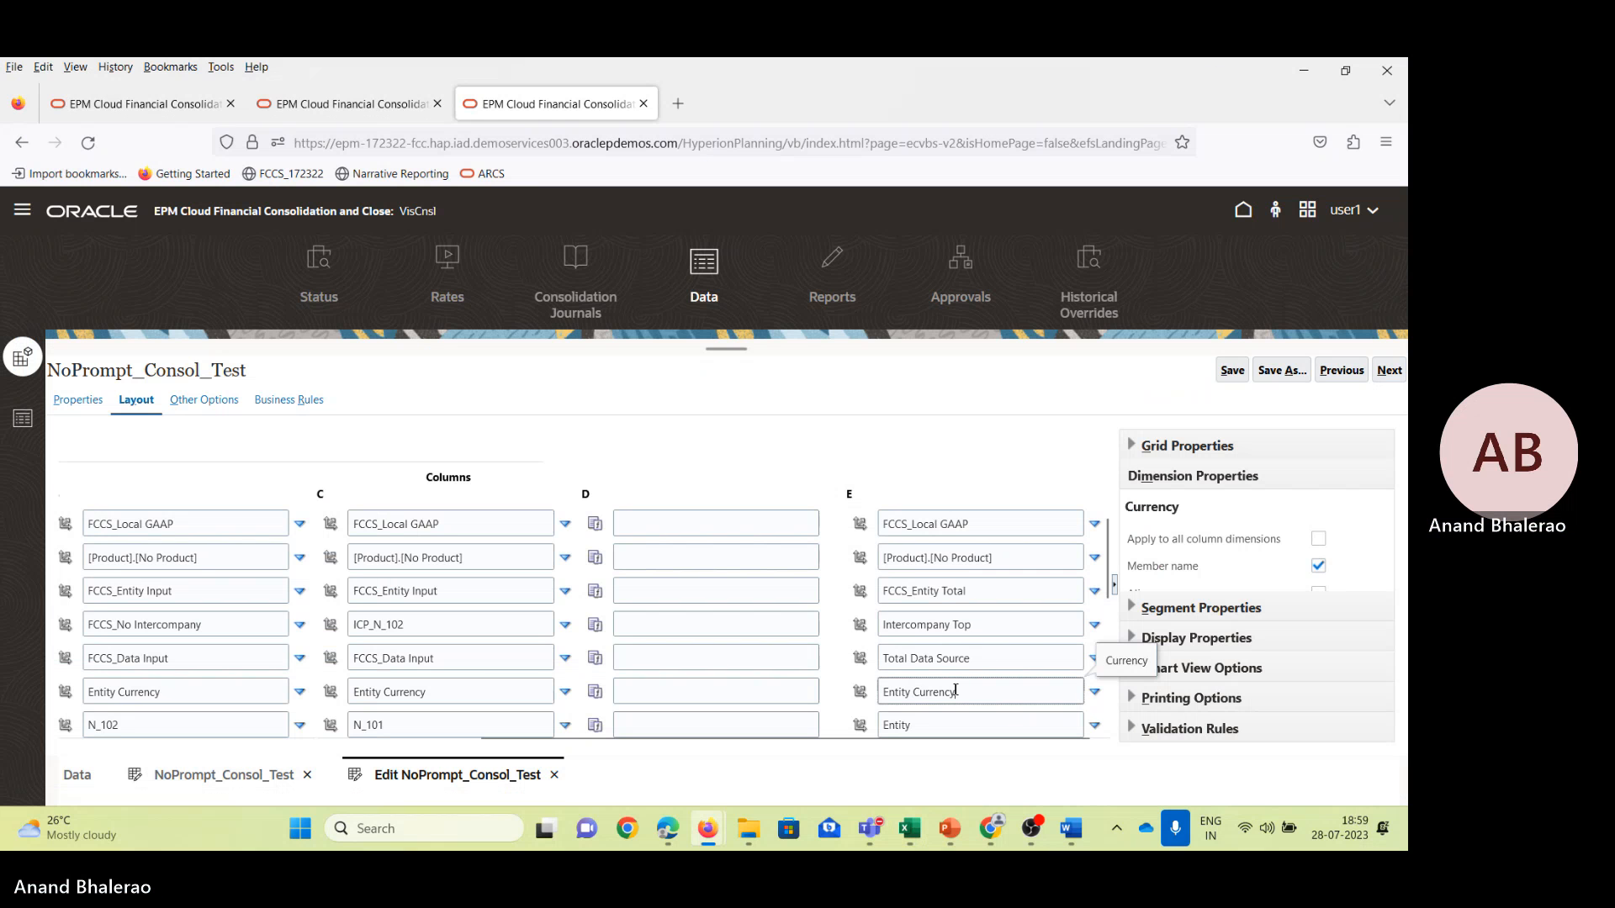
{"action": "left_click_drag", "start_coordinate": [957, 692], "coordinate": [861, 694]}
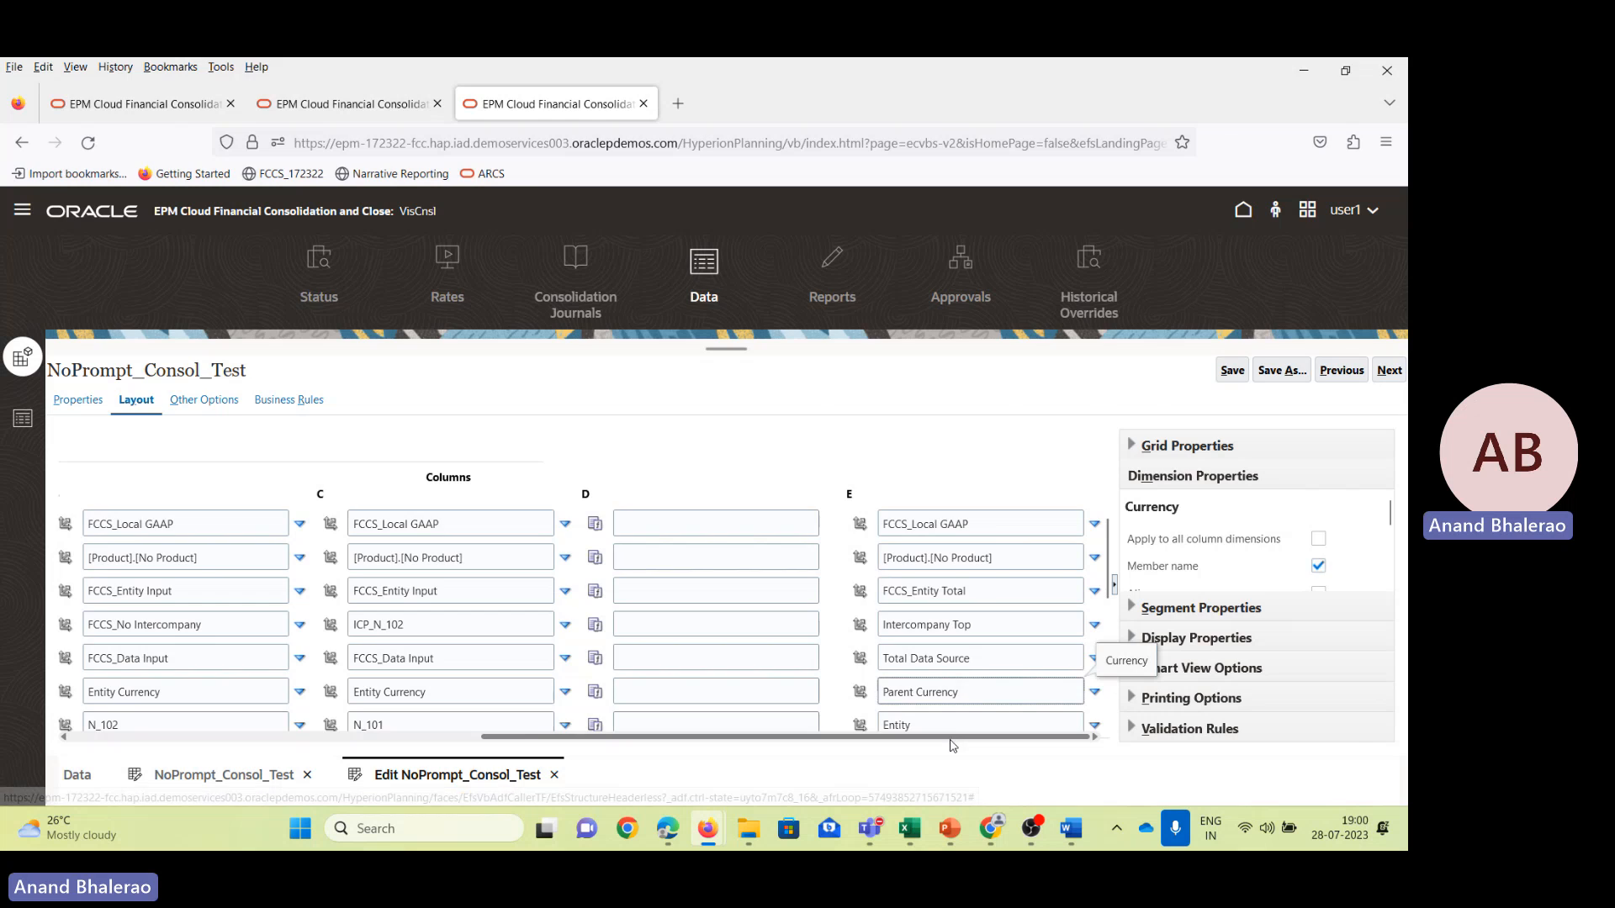
Set column E's Entity member to N_100, copying the member name from cell C2 of the Excel Output sheet.
{"action": "key", "text": "alt+Tab"}
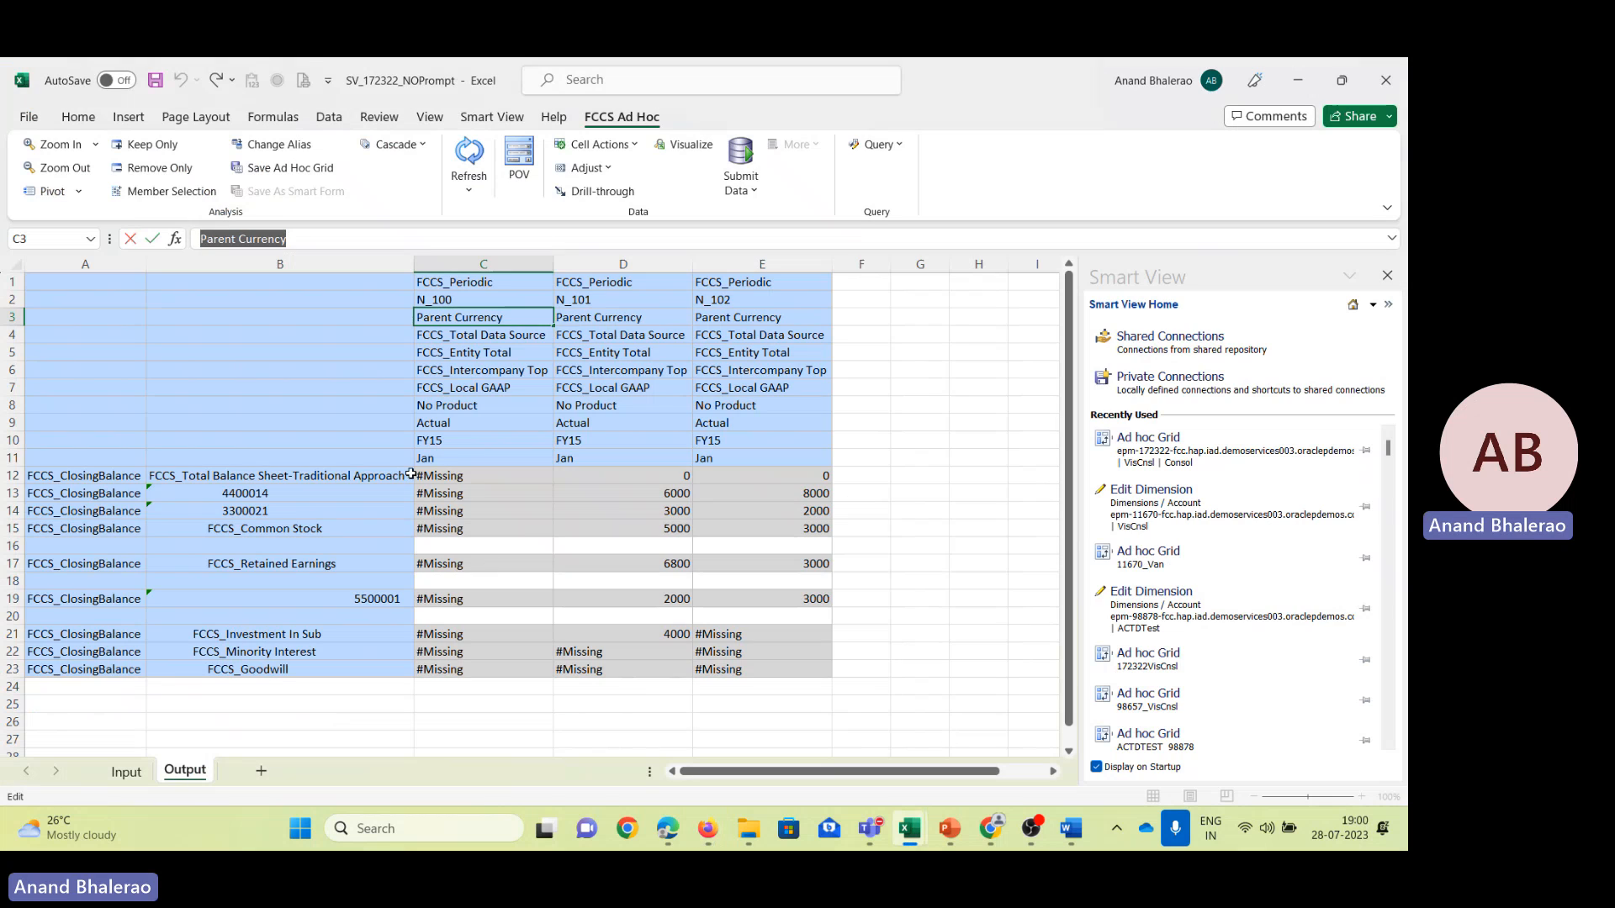
{"action": "left_click", "coordinate": [437, 299]}
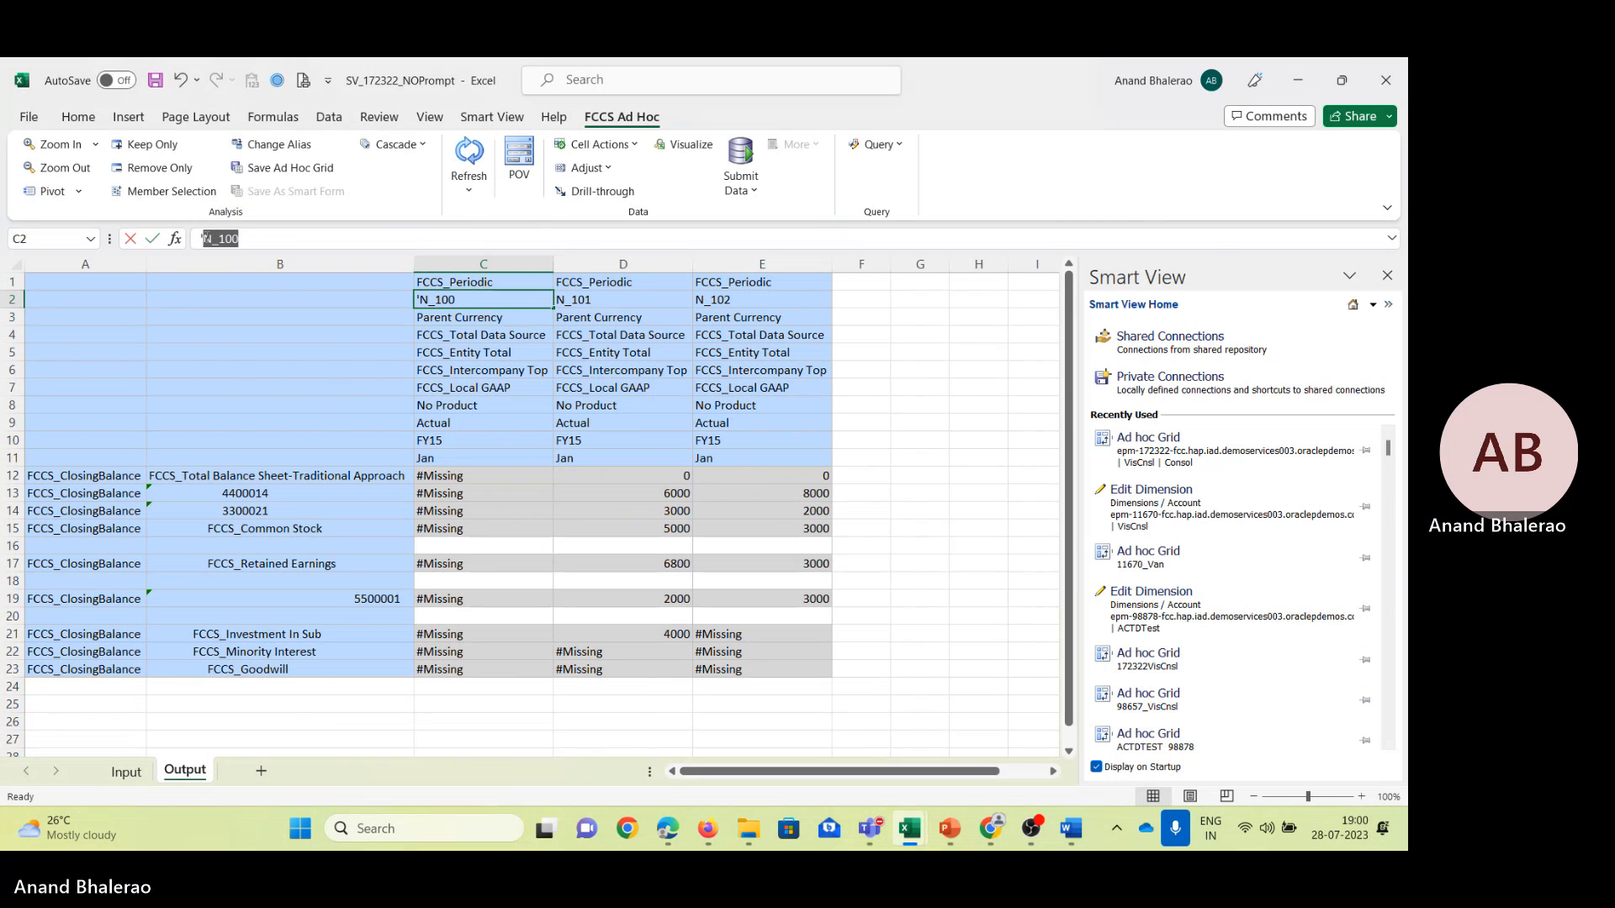
{"action": "key", "text": "alt+Tab"}
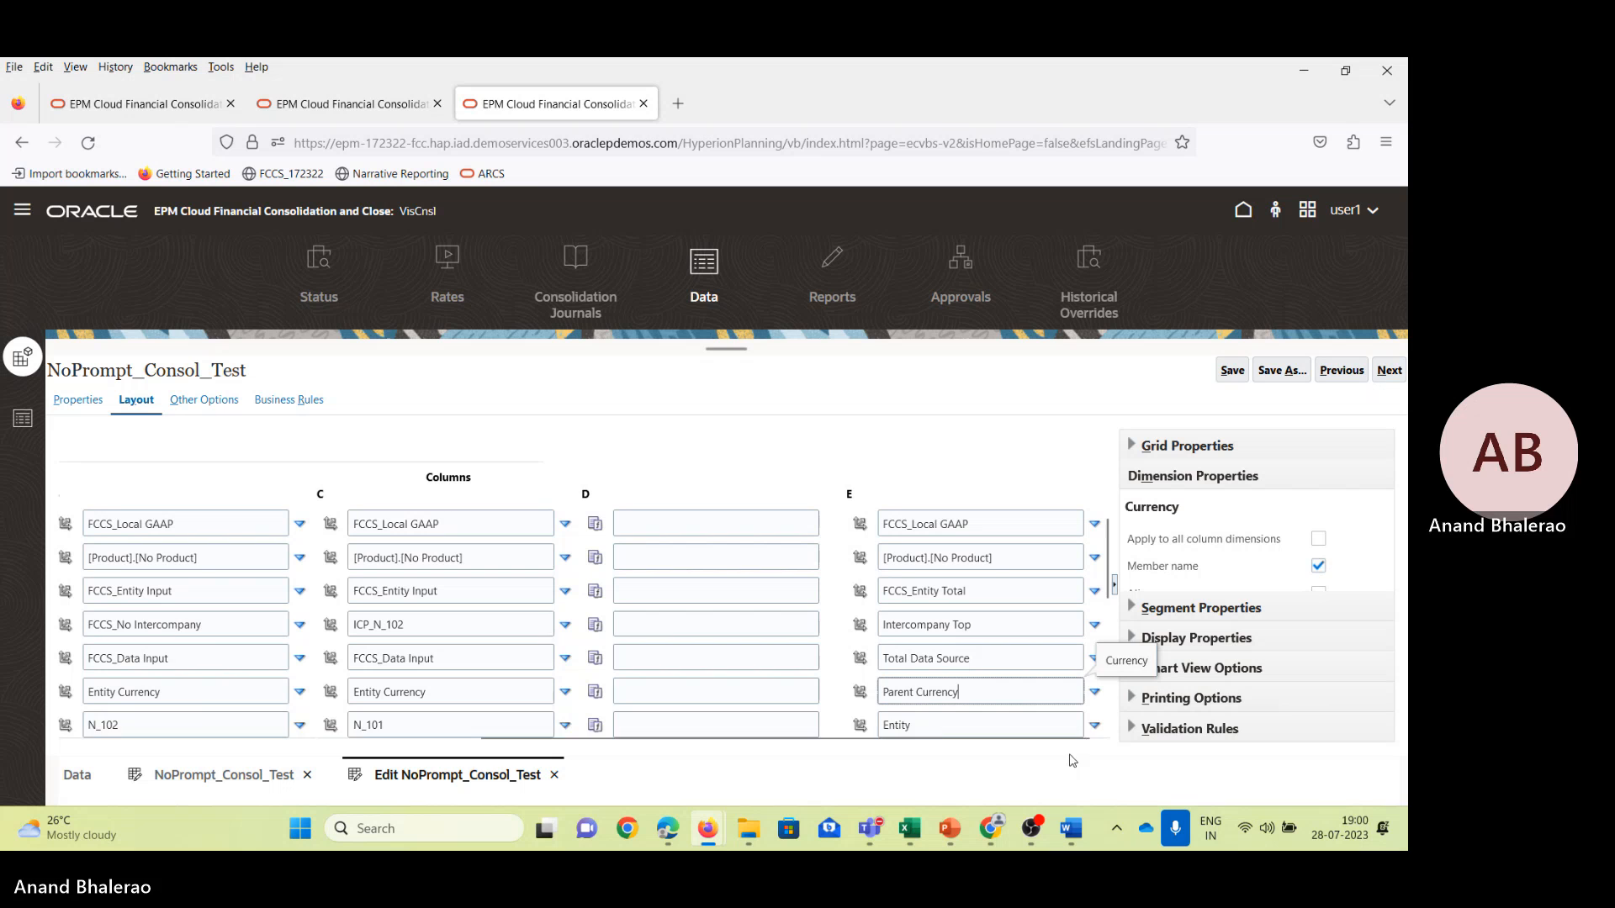
{"action": "double_click", "coordinate": [924, 724]}
{"action": "type", "text": "N_100"}
Save the NoPrompt_Consol_Test form layout with its new total column and dismiss the confirmation.
{"action": "scroll", "coordinate": [1033, 687], "scroll_direction": "down", "scroll_amount": 2}
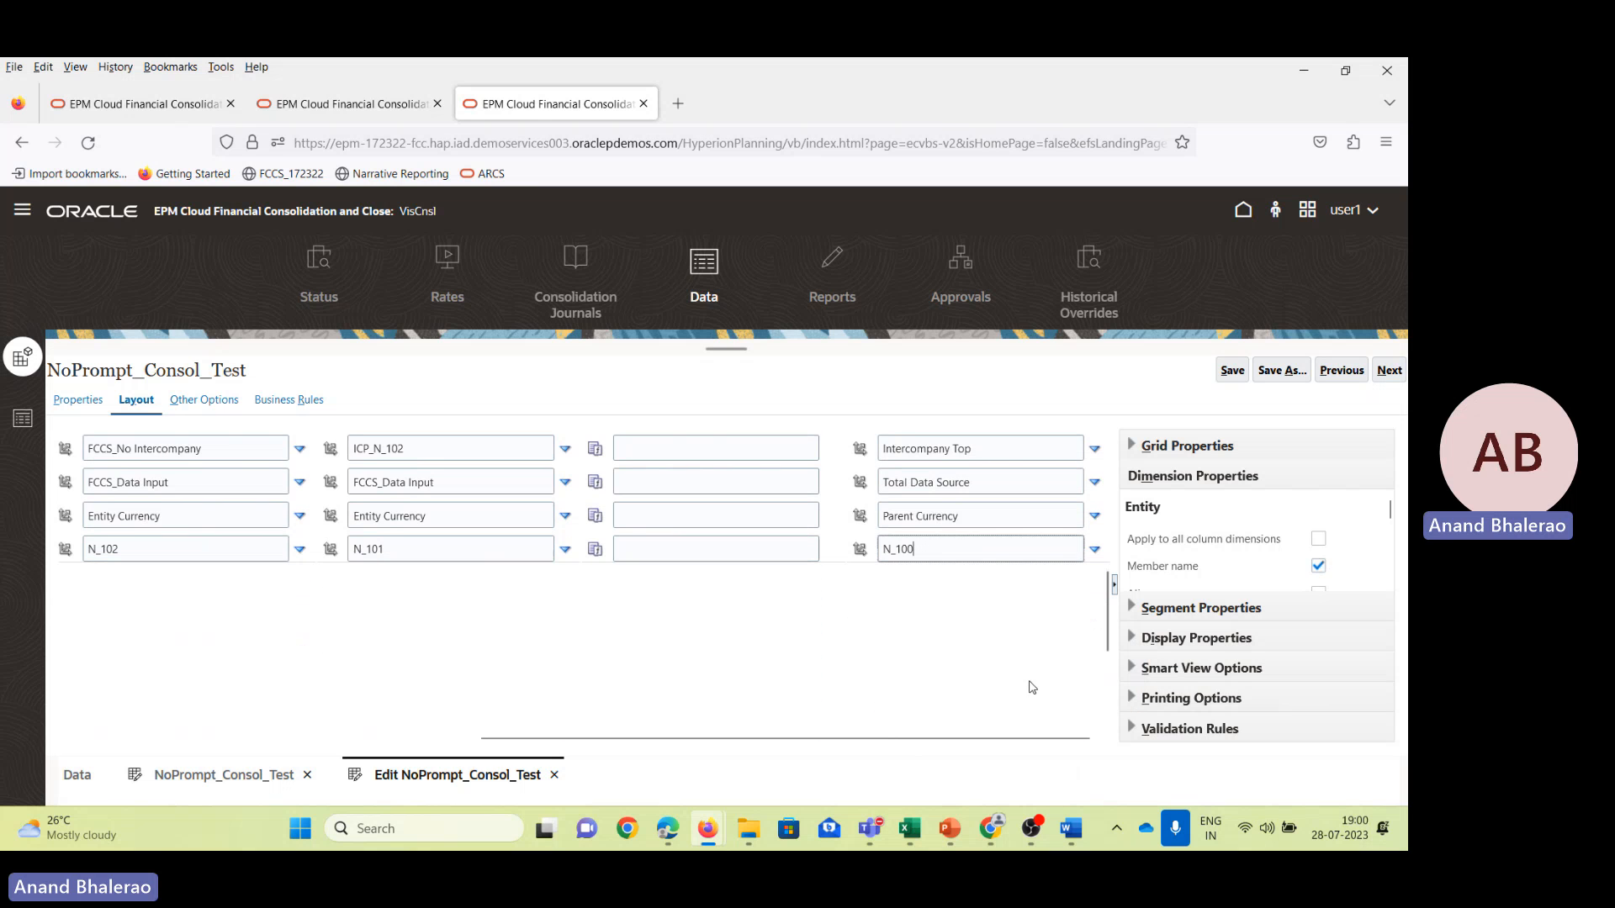
{"action": "scroll", "coordinate": [512, 432], "scroll_direction": "up", "scroll_amount": 5}
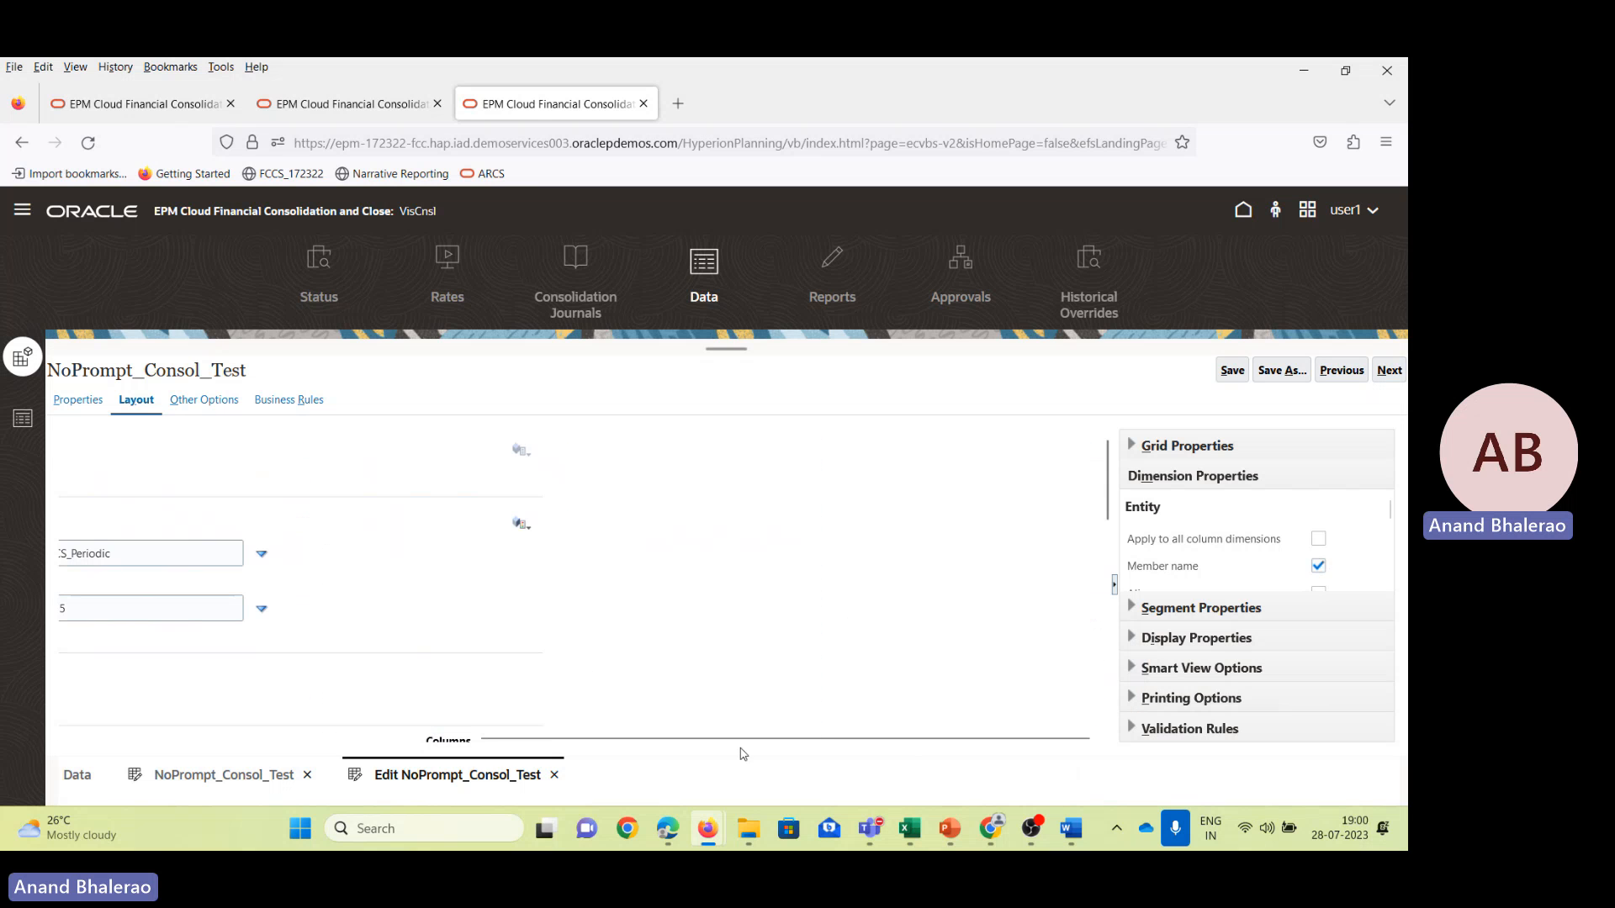
{"action": "left_click_drag", "start_coordinate": [740, 737], "coordinate": [284, 750]}
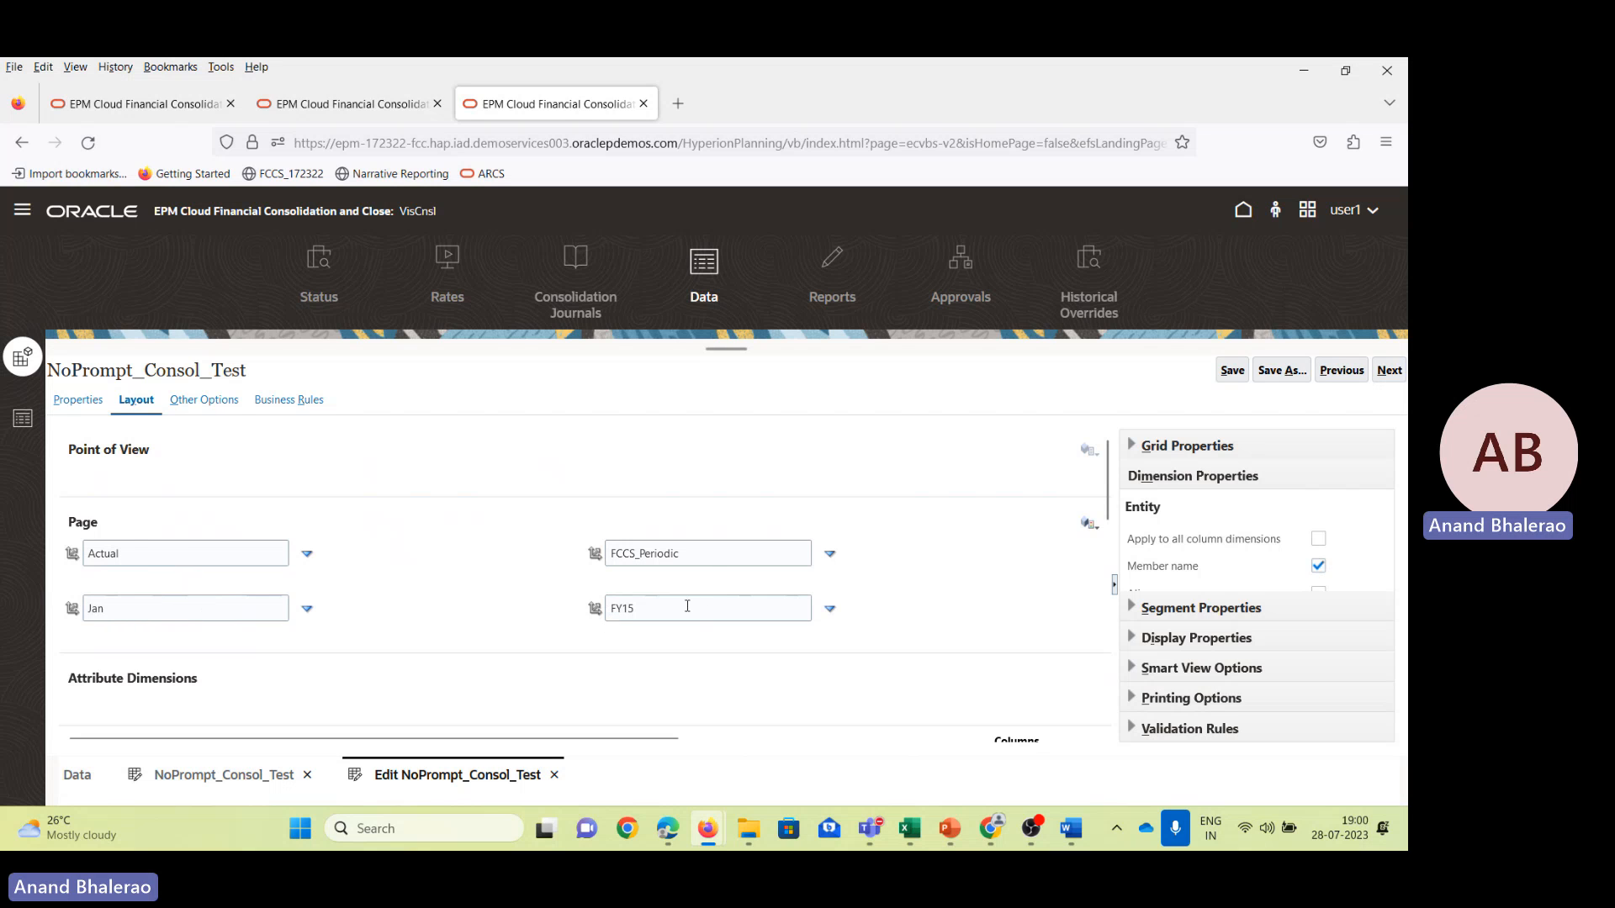
{"action": "left_click", "coordinate": [1232, 372]}
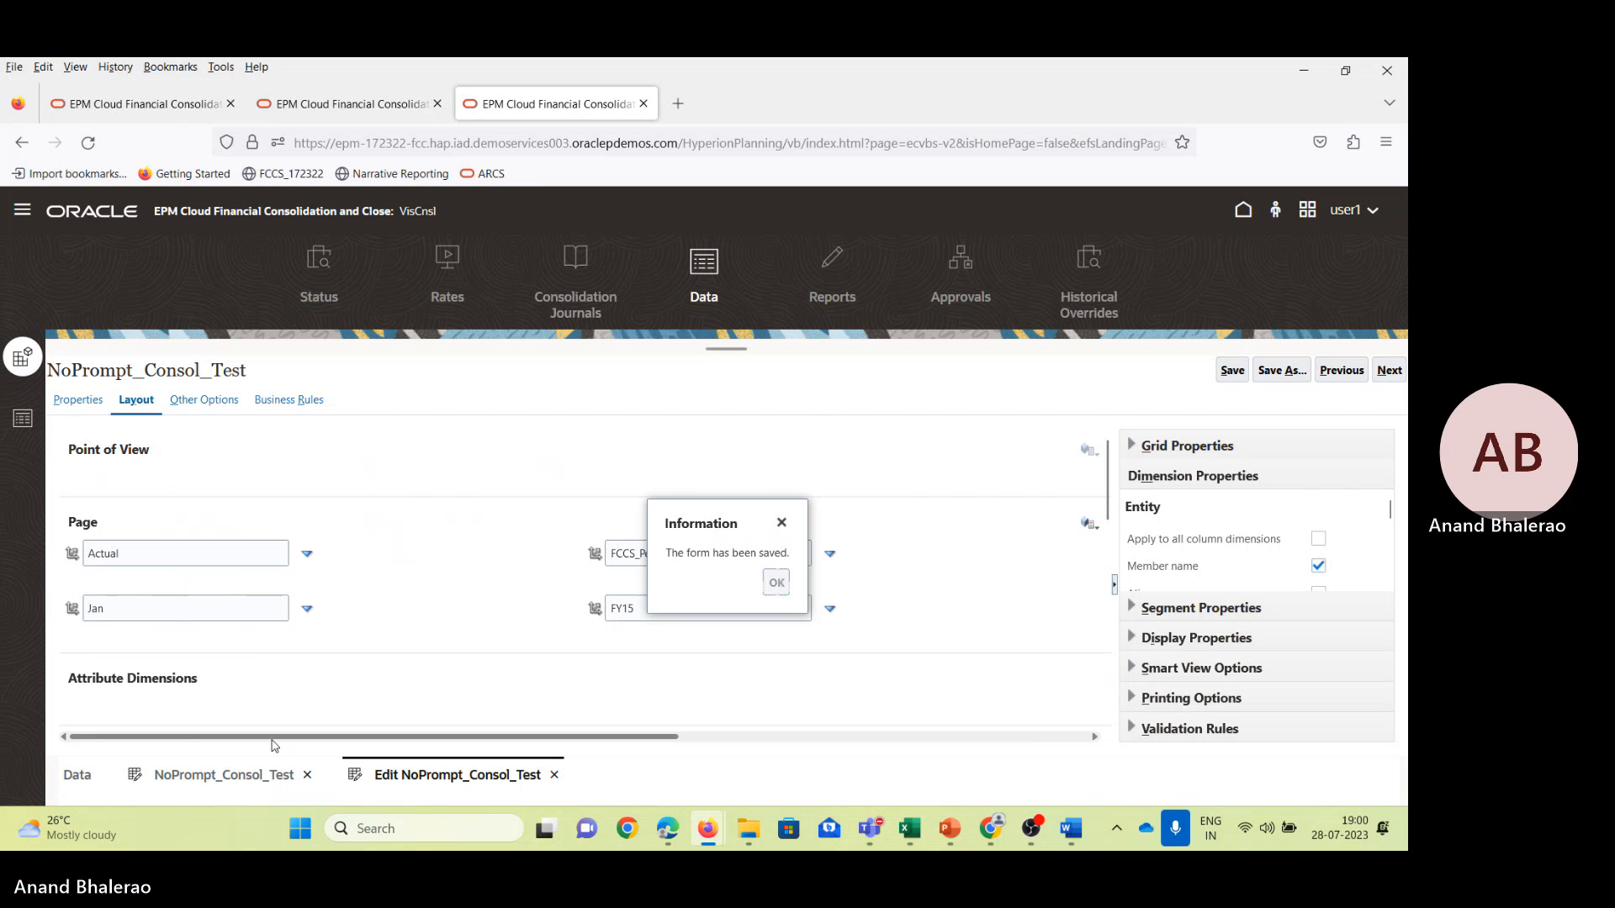
{"action": "left_click", "coordinate": [777, 582]}
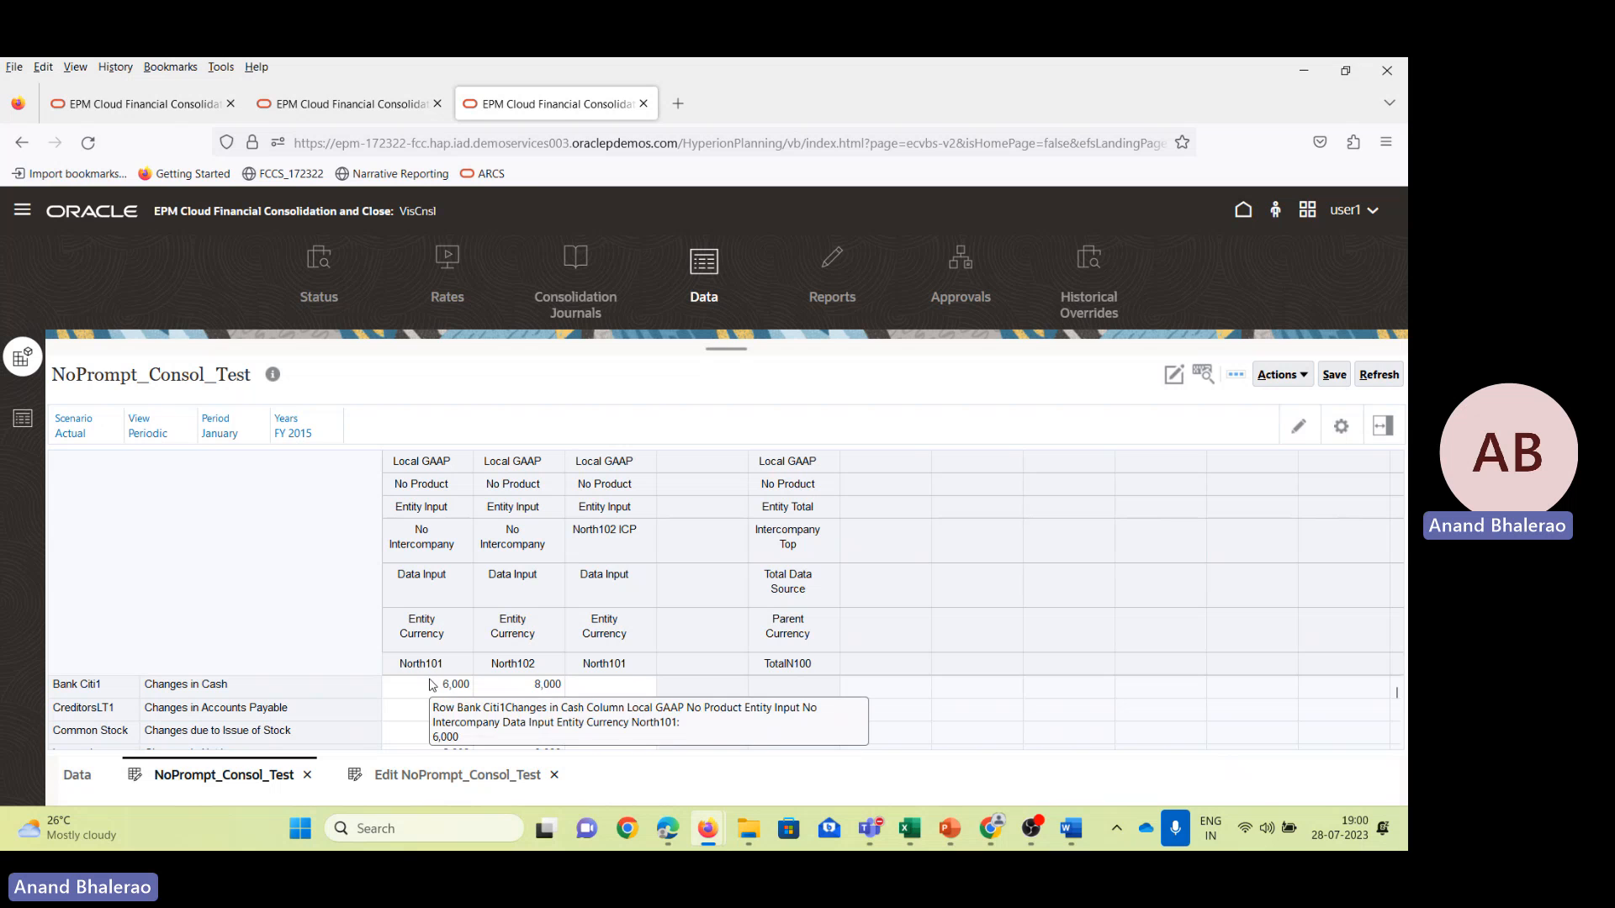
Run Consolidate with No Prompts from the Bank Citi1 cell in the form's TotalN100 column and dismiss the completion message.
{"action": "right_click", "coordinate": [796, 693]}
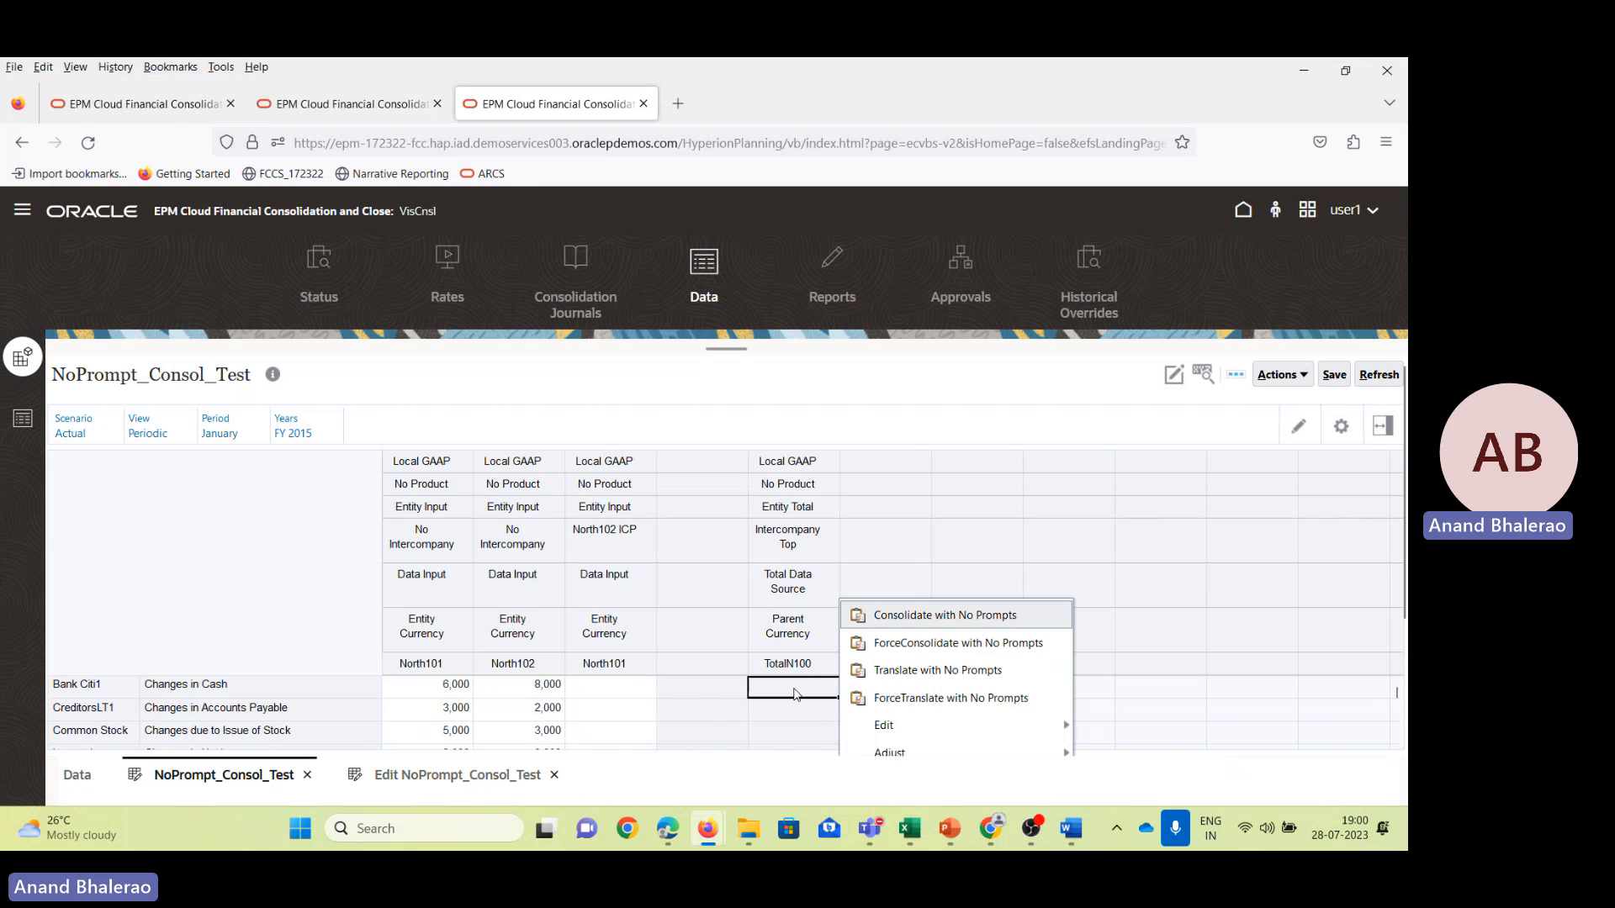
{"action": "left_click", "coordinate": [729, 691]}
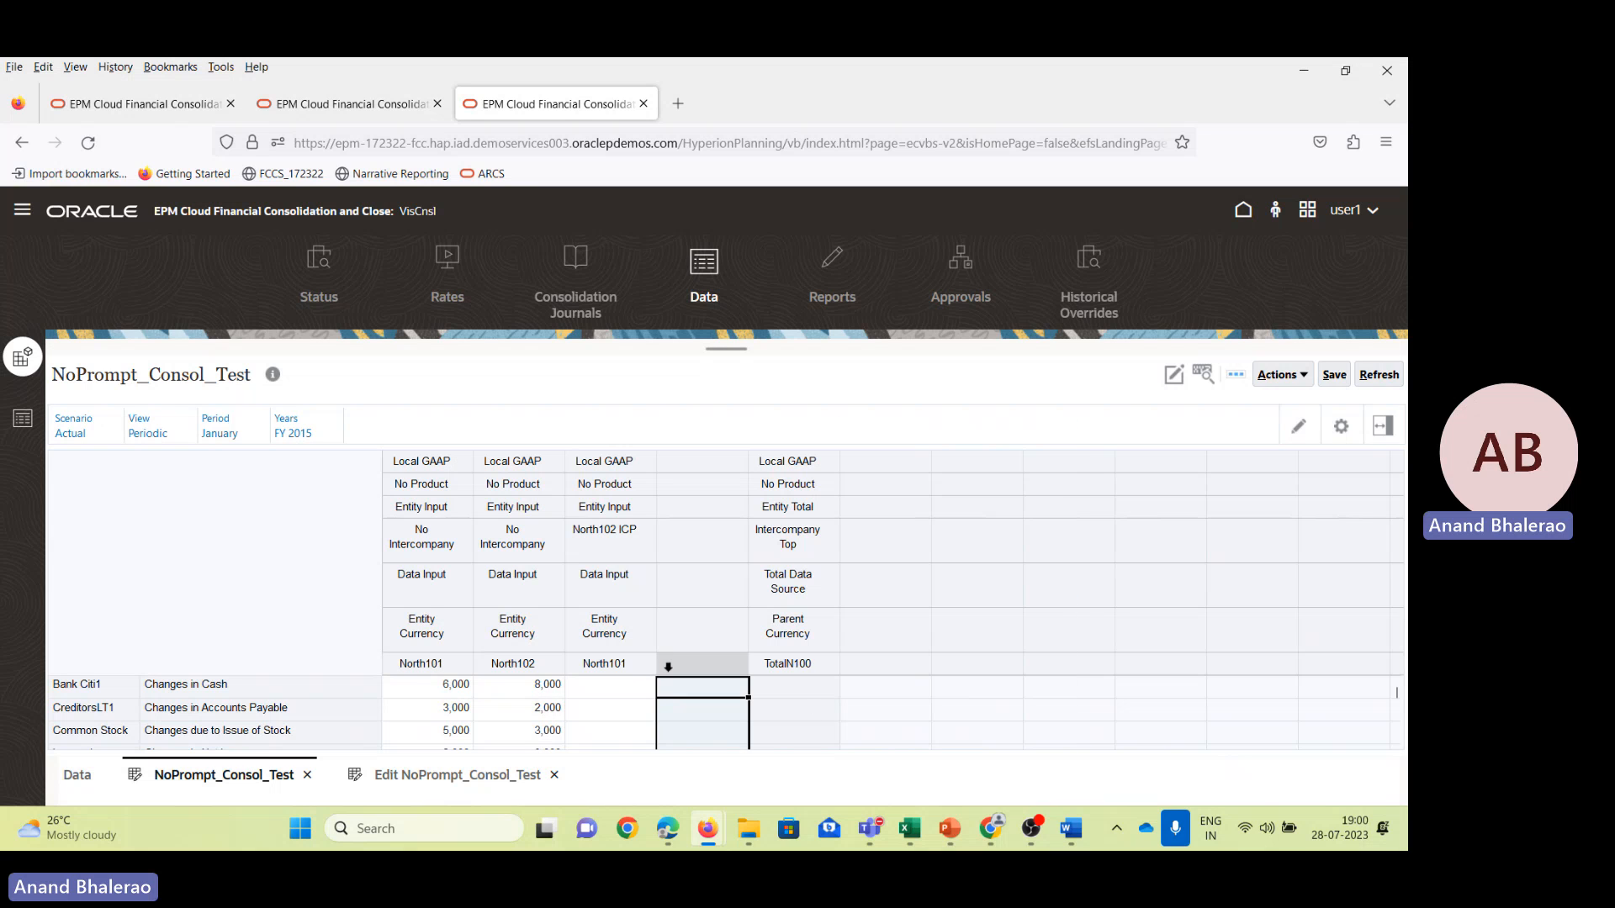
{"action": "right_click", "coordinate": [788, 685]}
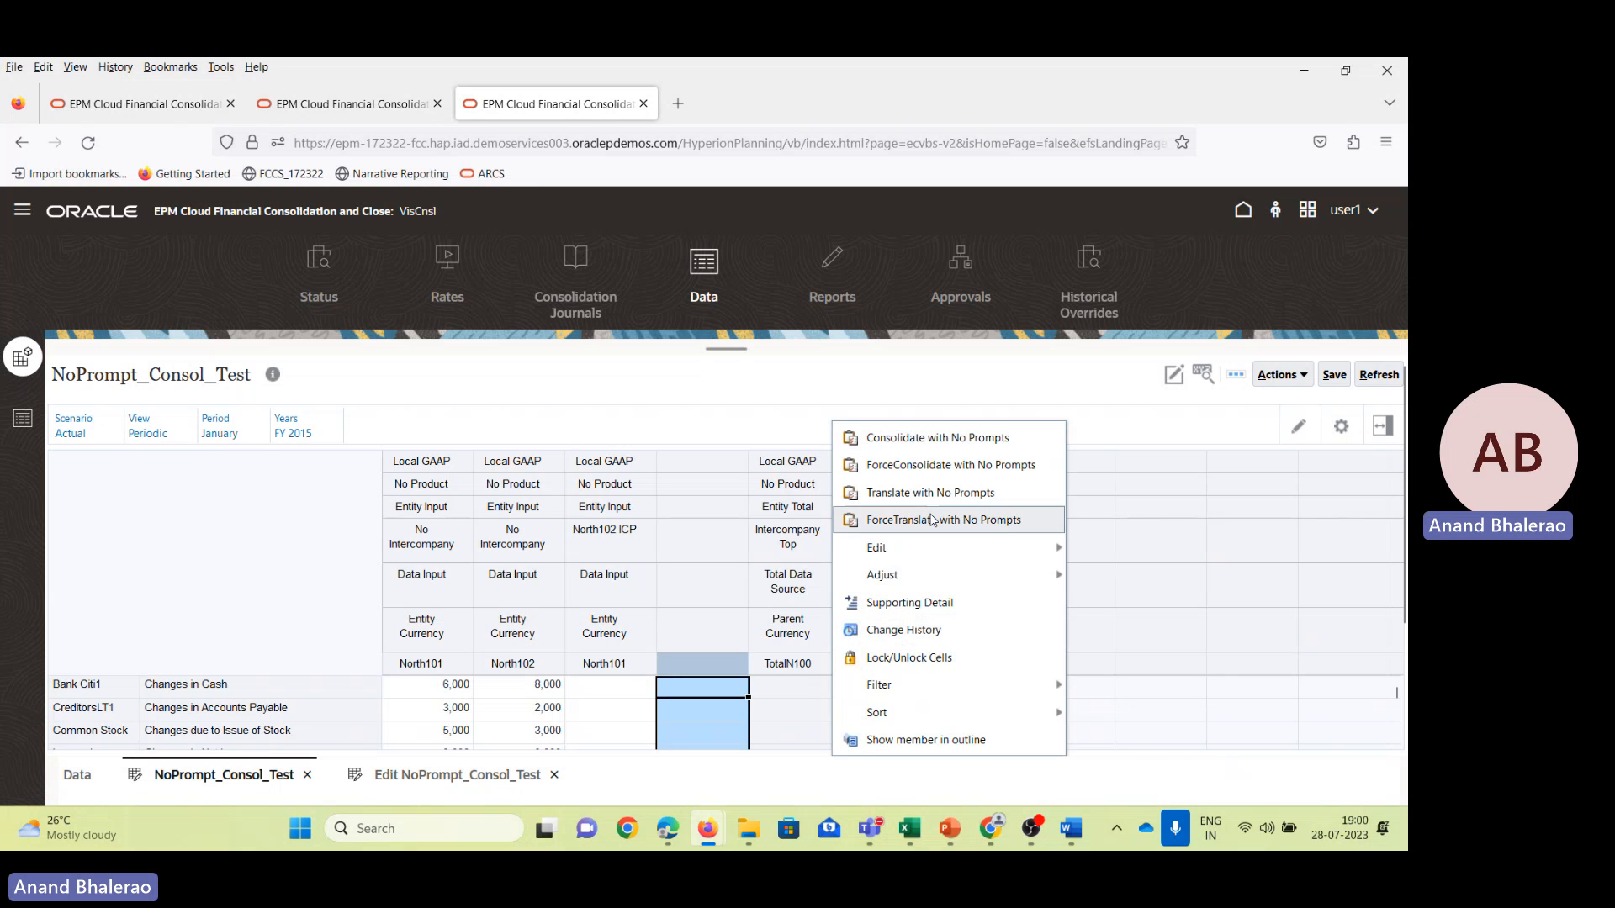
{"action": "left_click", "coordinate": [938, 438]}
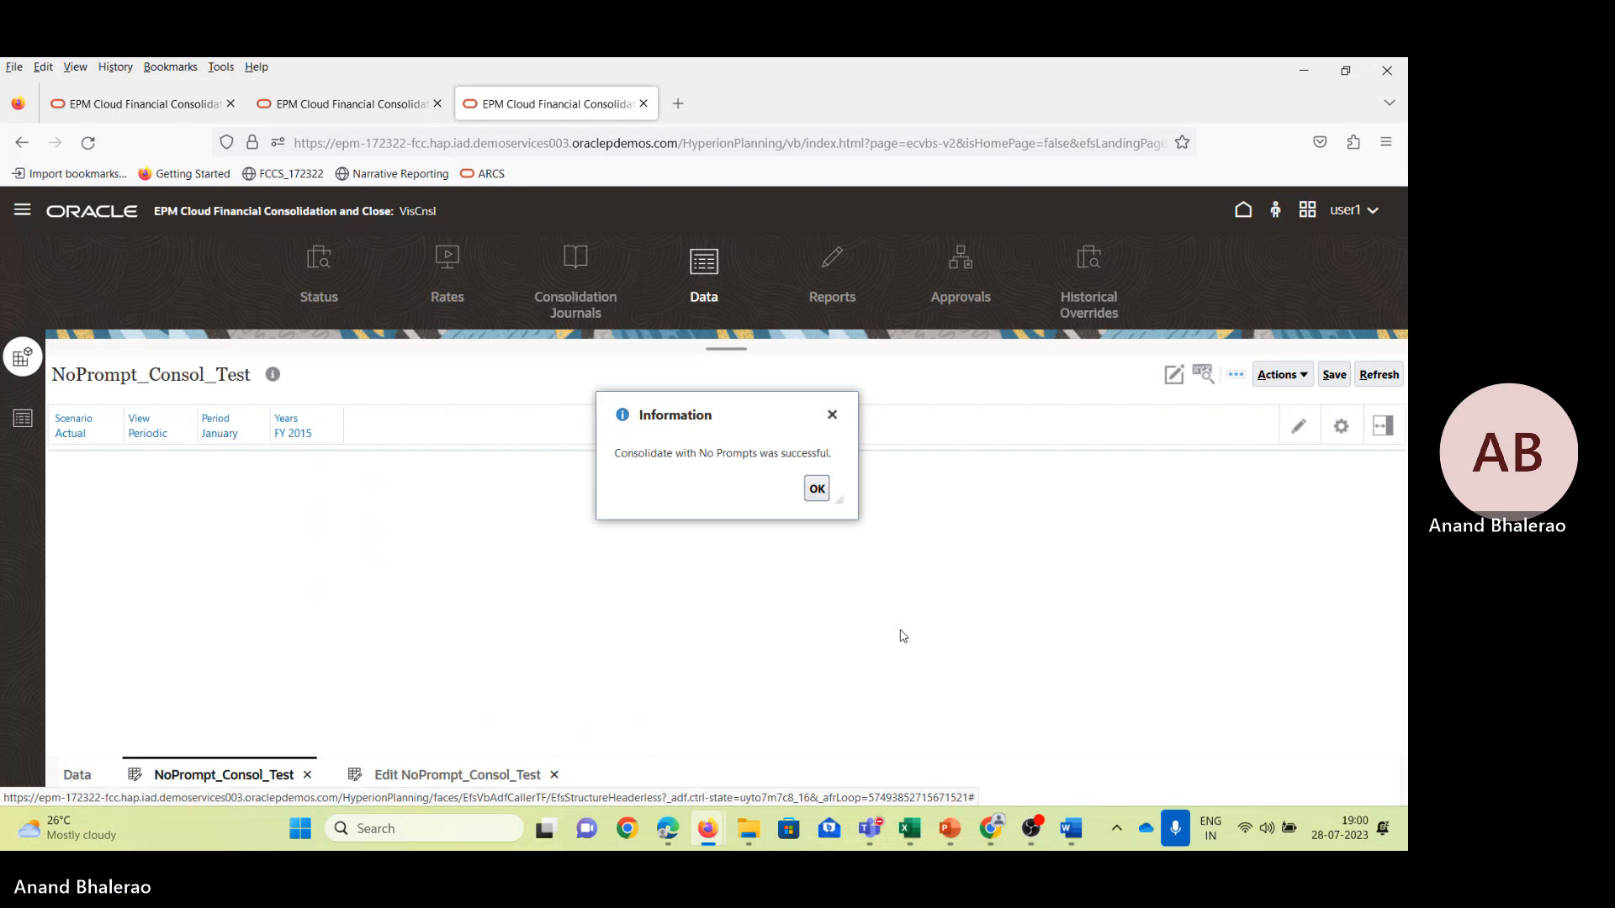
{"action": "left_click", "coordinate": [817, 488]}
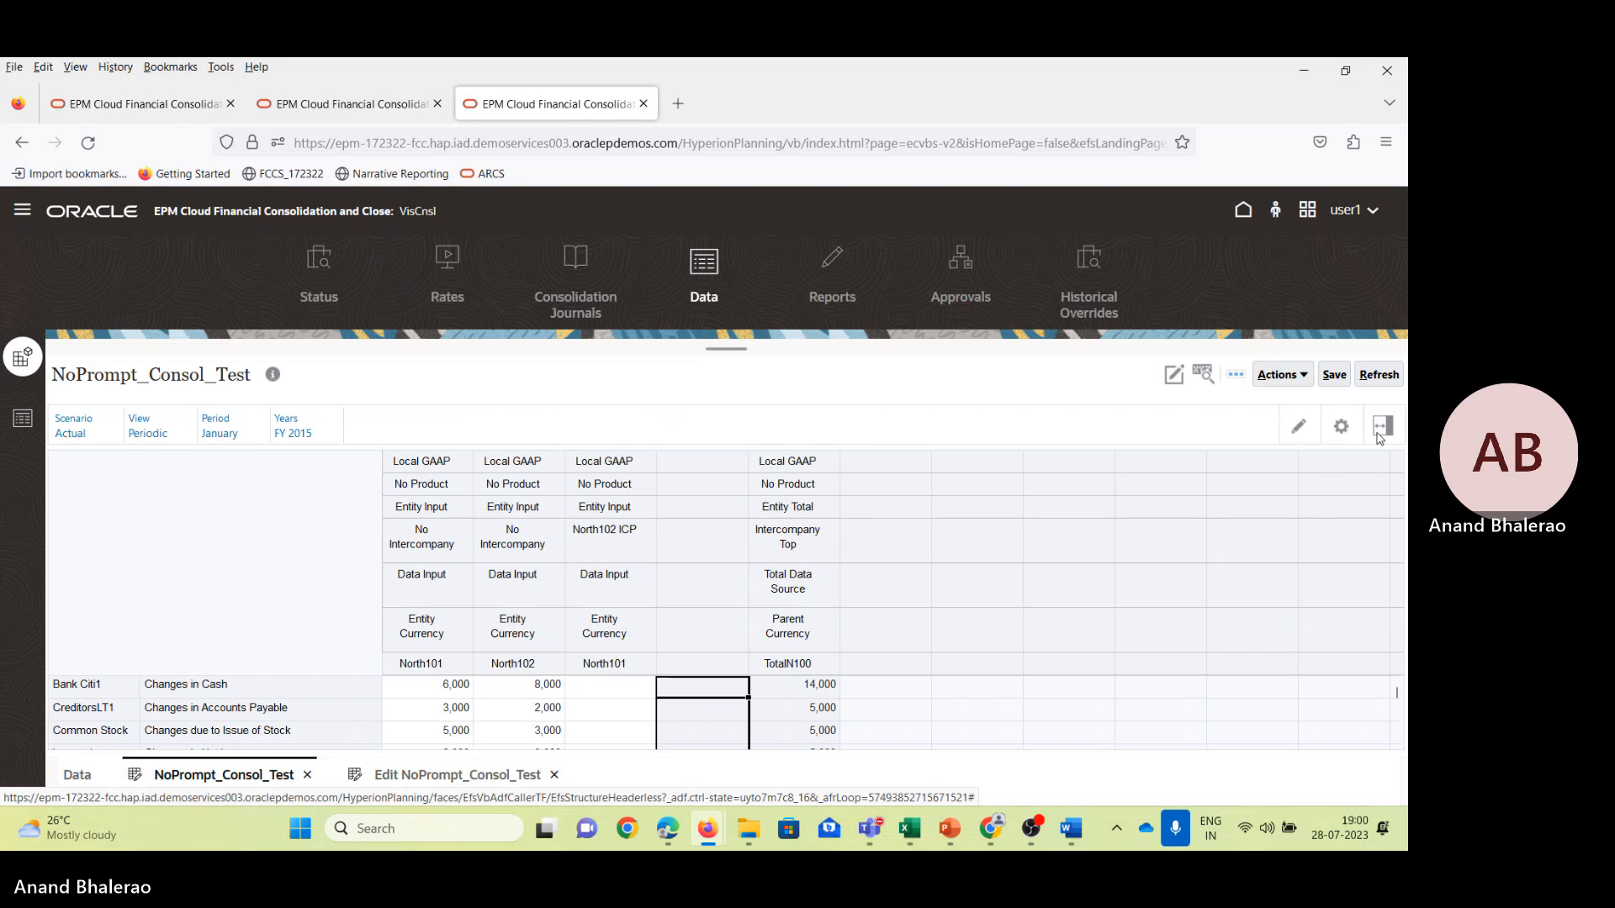
Refresh the form and examine the consolidated values in the TotalN100 column down to the Investment in Sub row.
{"action": "left_click", "coordinate": [1378, 375]}
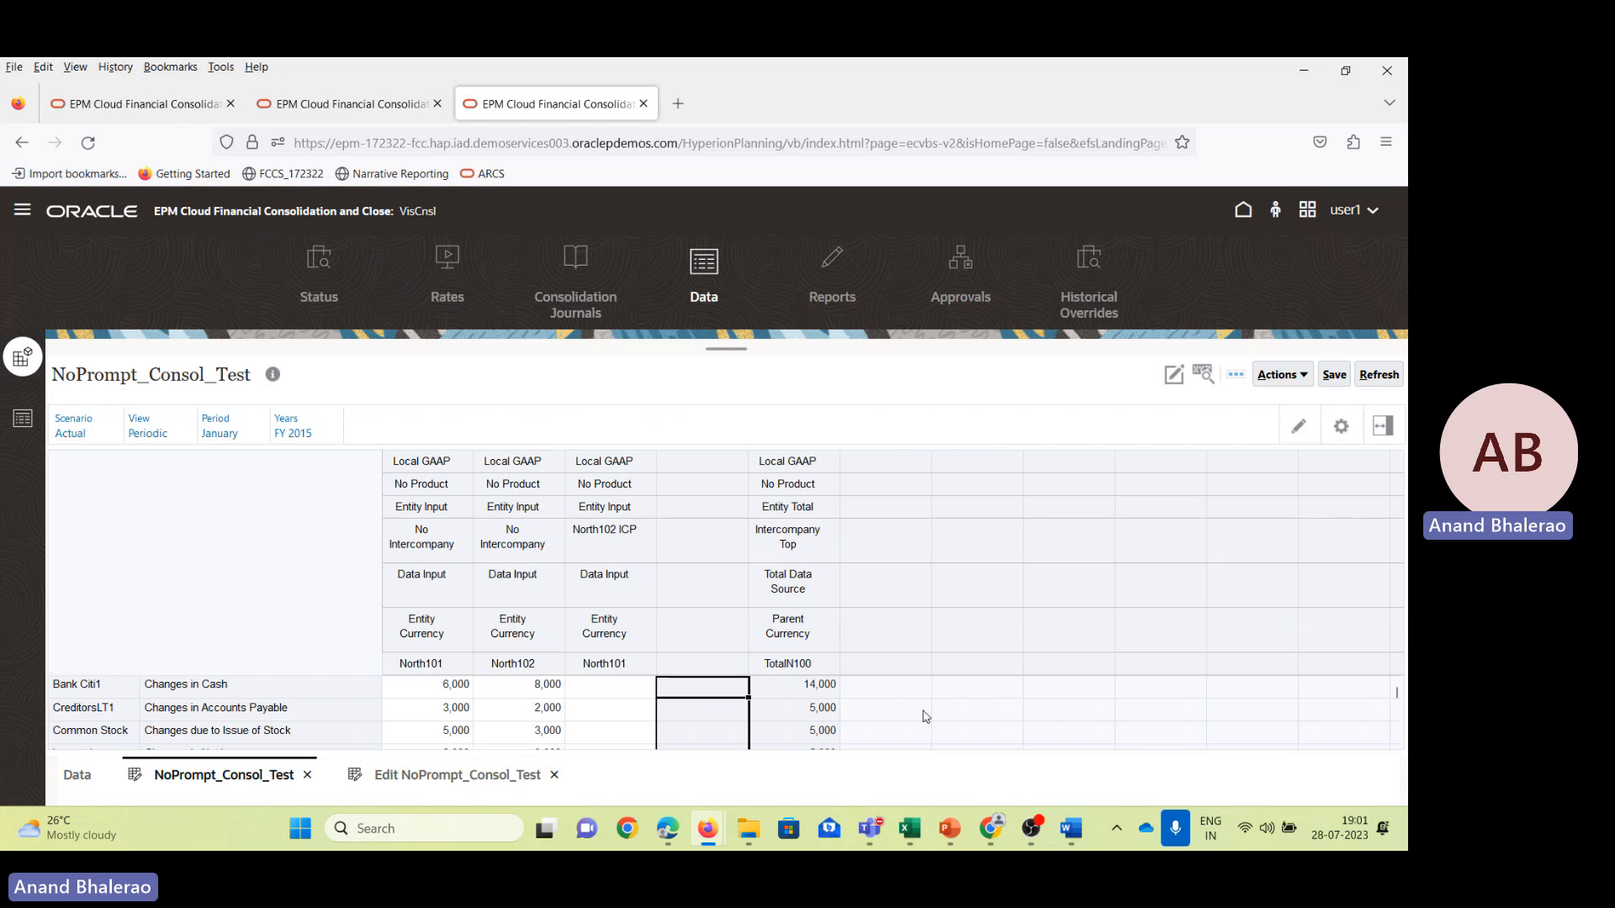
{"action": "scroll", "coordinate": [924, 716], "scroll_direction": "down", "scroll_amount": 2}
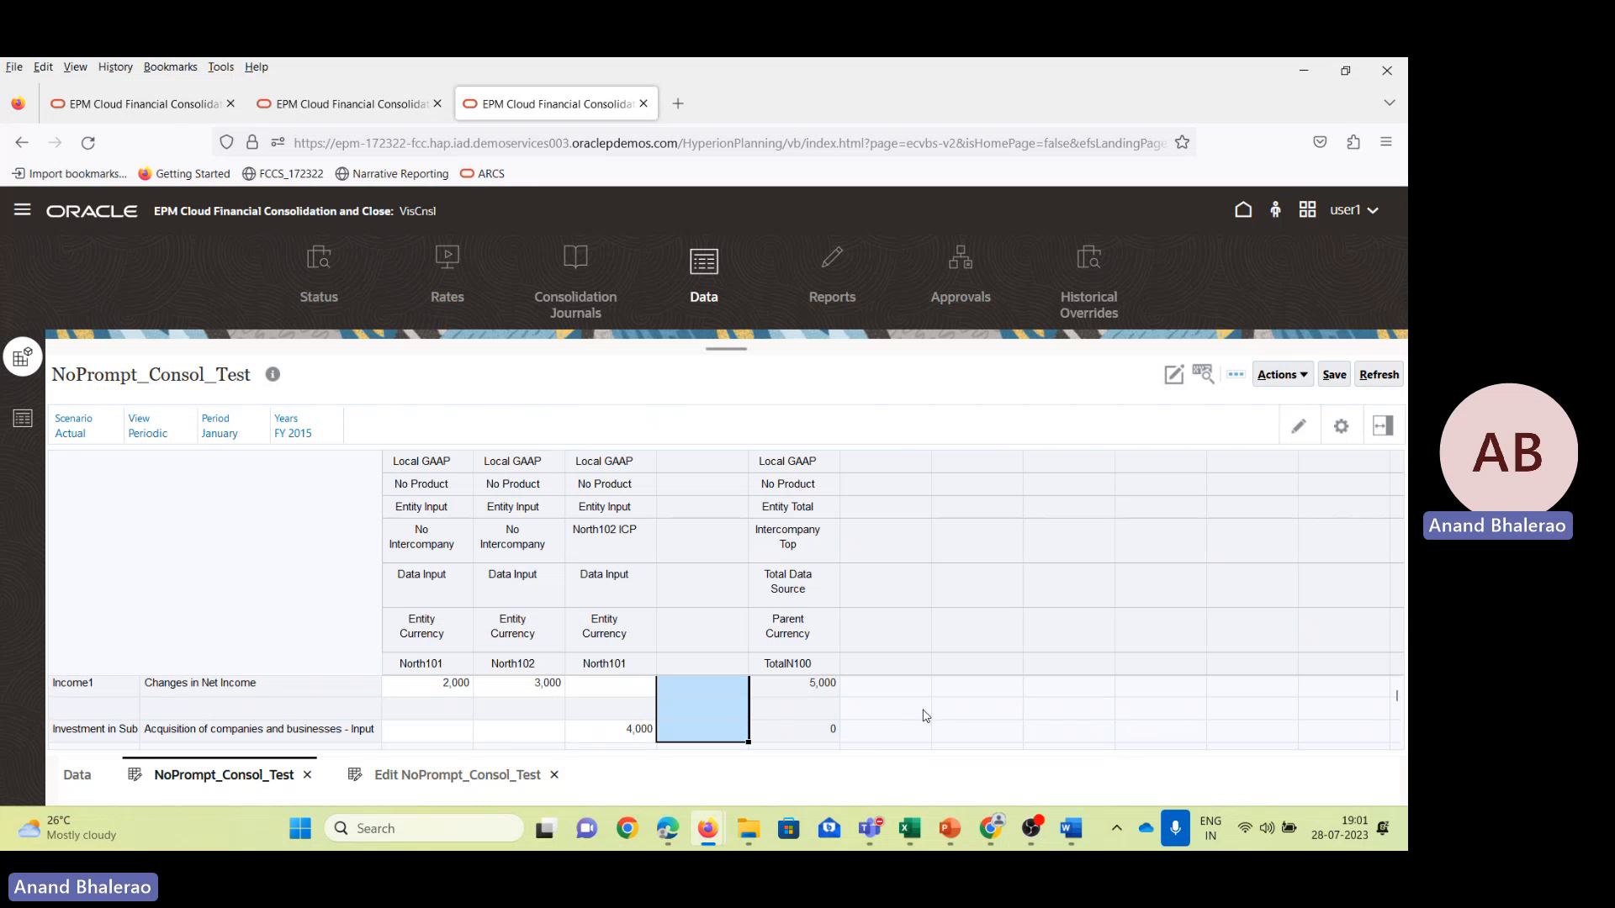
{"action": "left_click", "coordinate": [800, 731]}
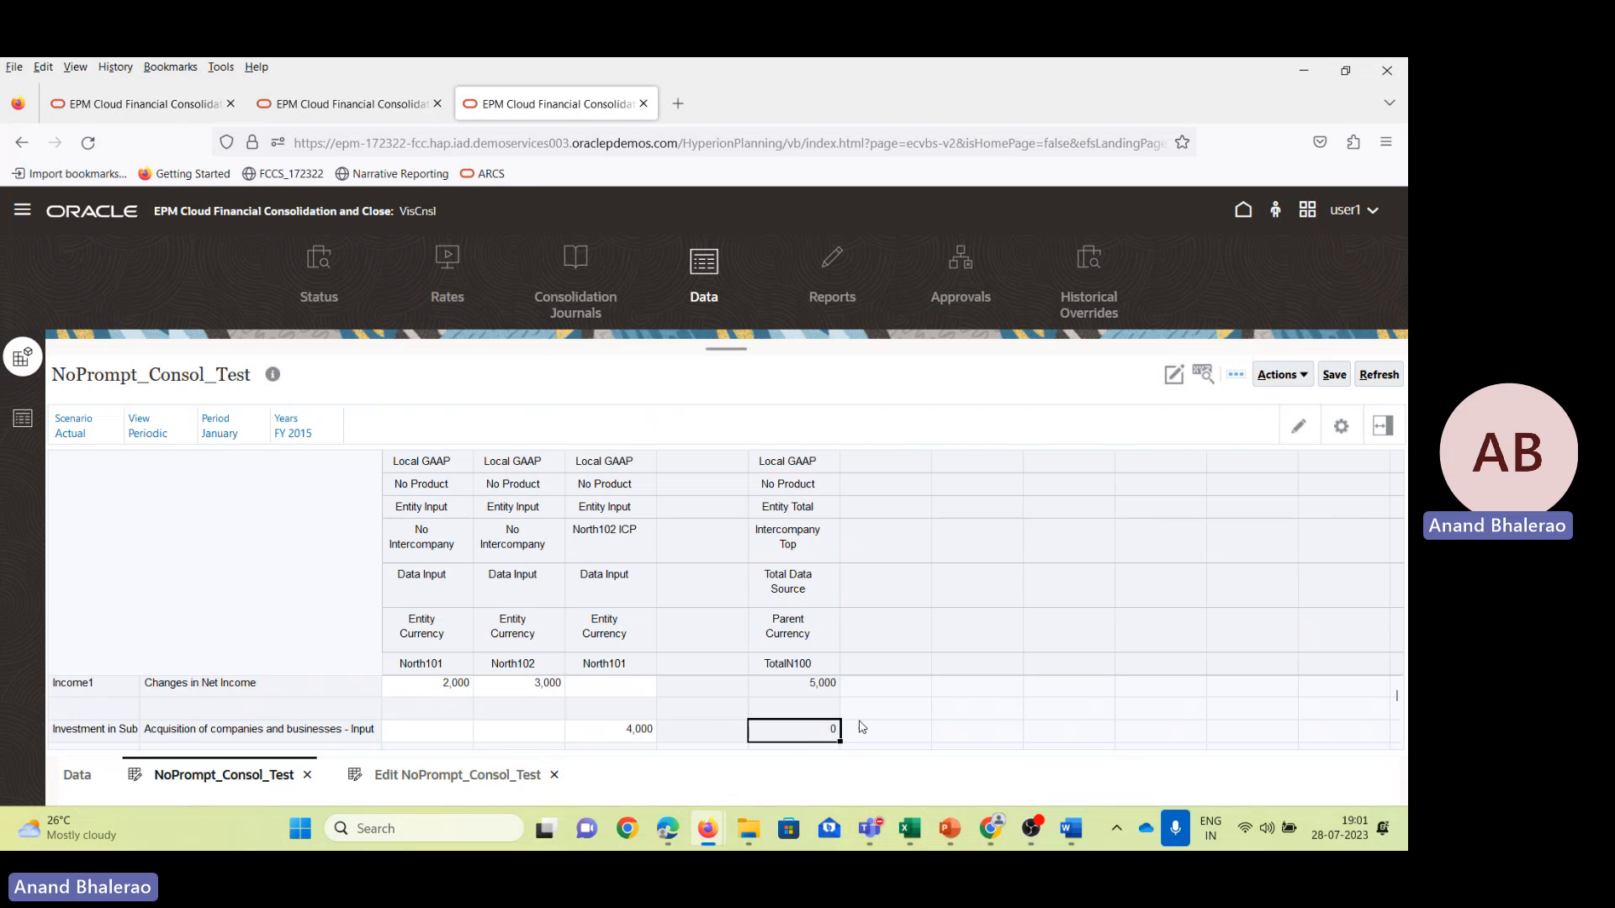
Switch to Excel, leave cell edit mode and refresh the Smart View ad hoc grid on the Output sheet.
{"action": "key", "text": "alt+Tab"}
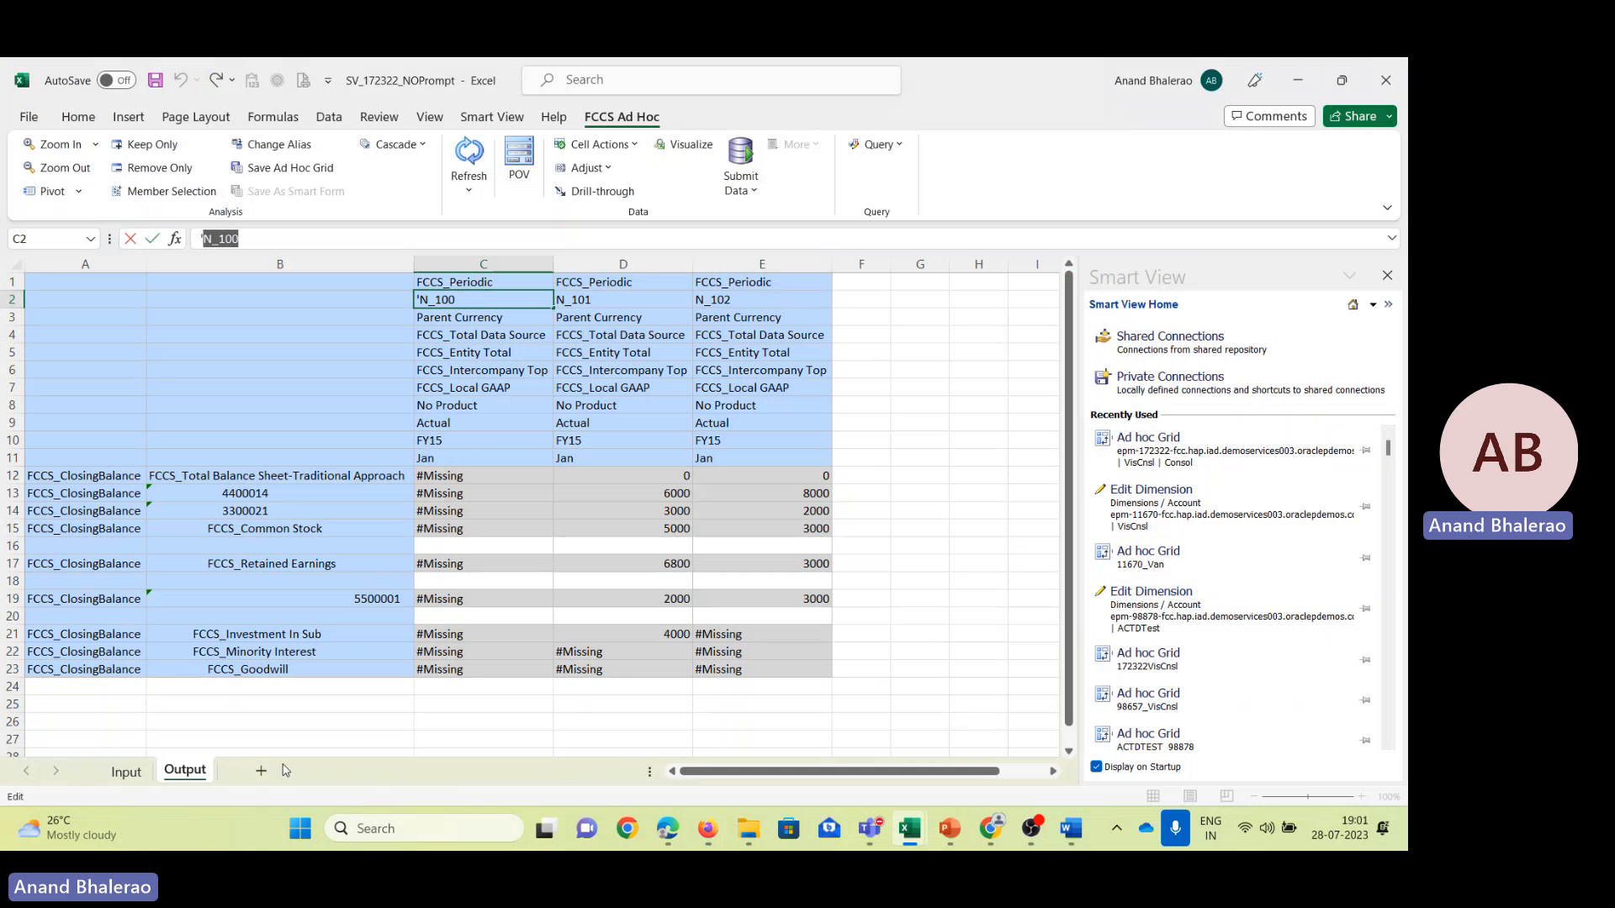
{"action": "left_click", "coordinate": [468, 158]}
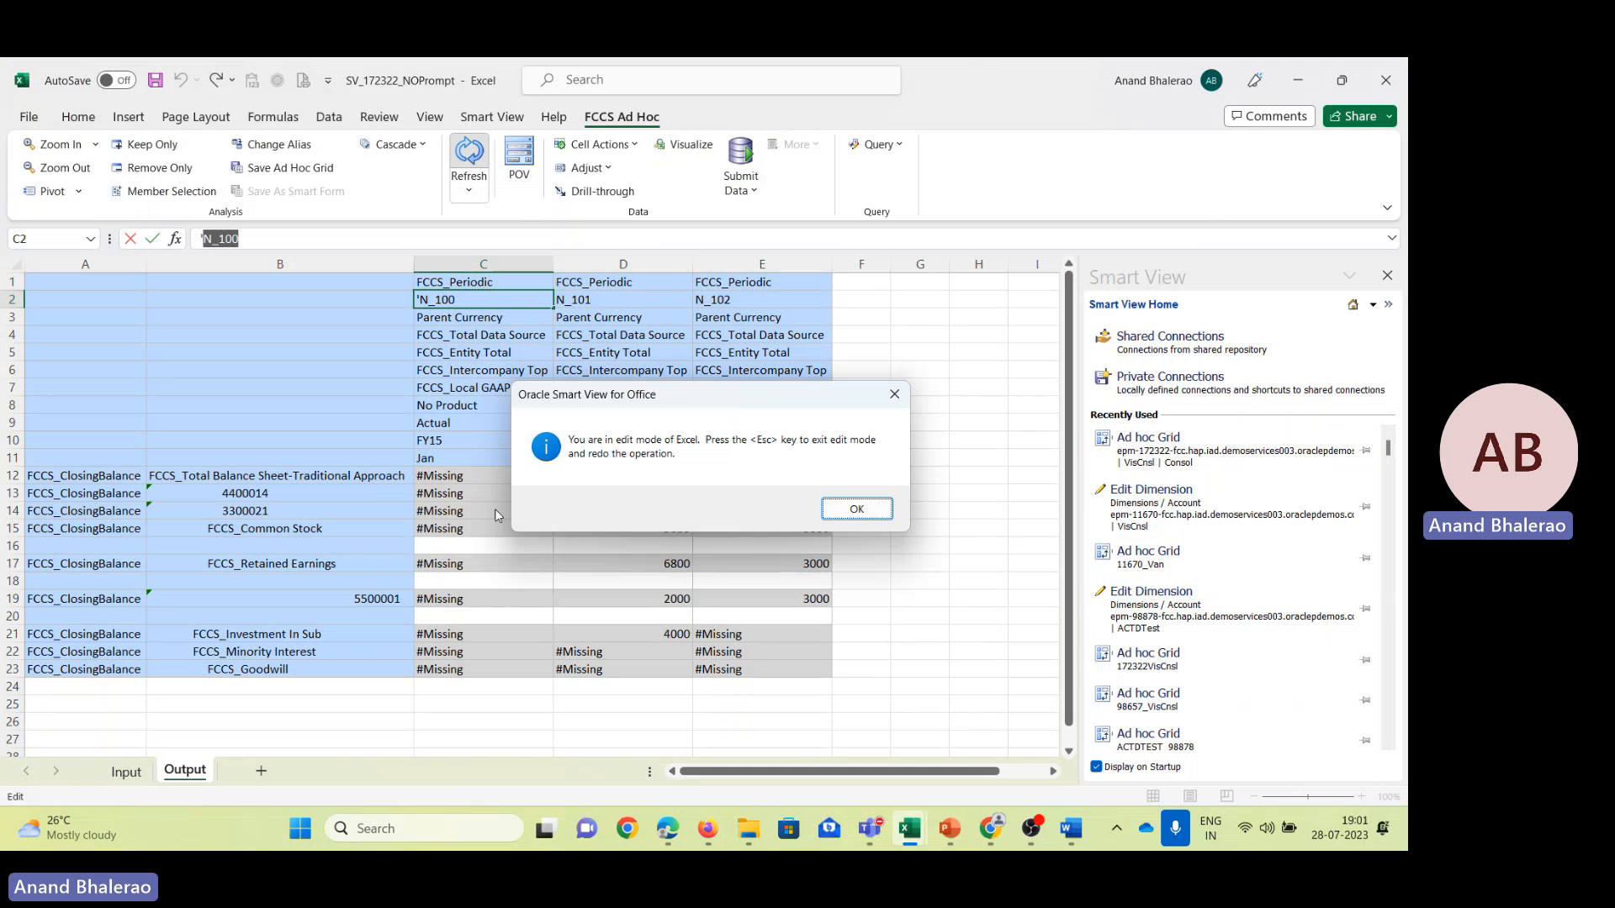
{"action": "left_click", "coordinate": [854, 510]}
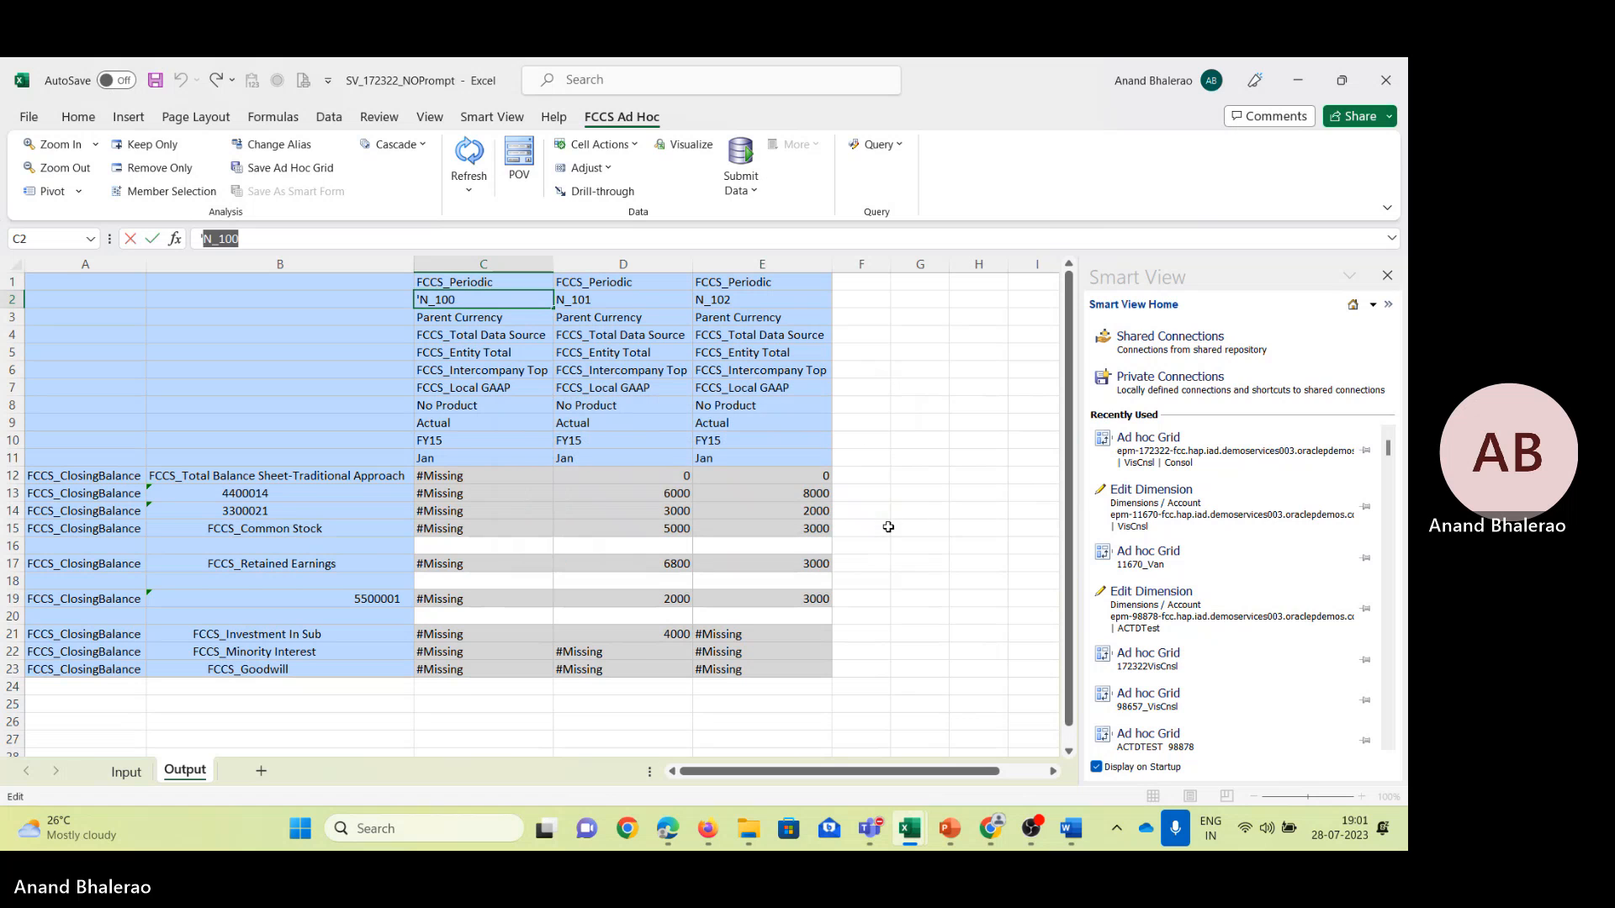
{"action": "left_click", "coordinate": [468, 153]}
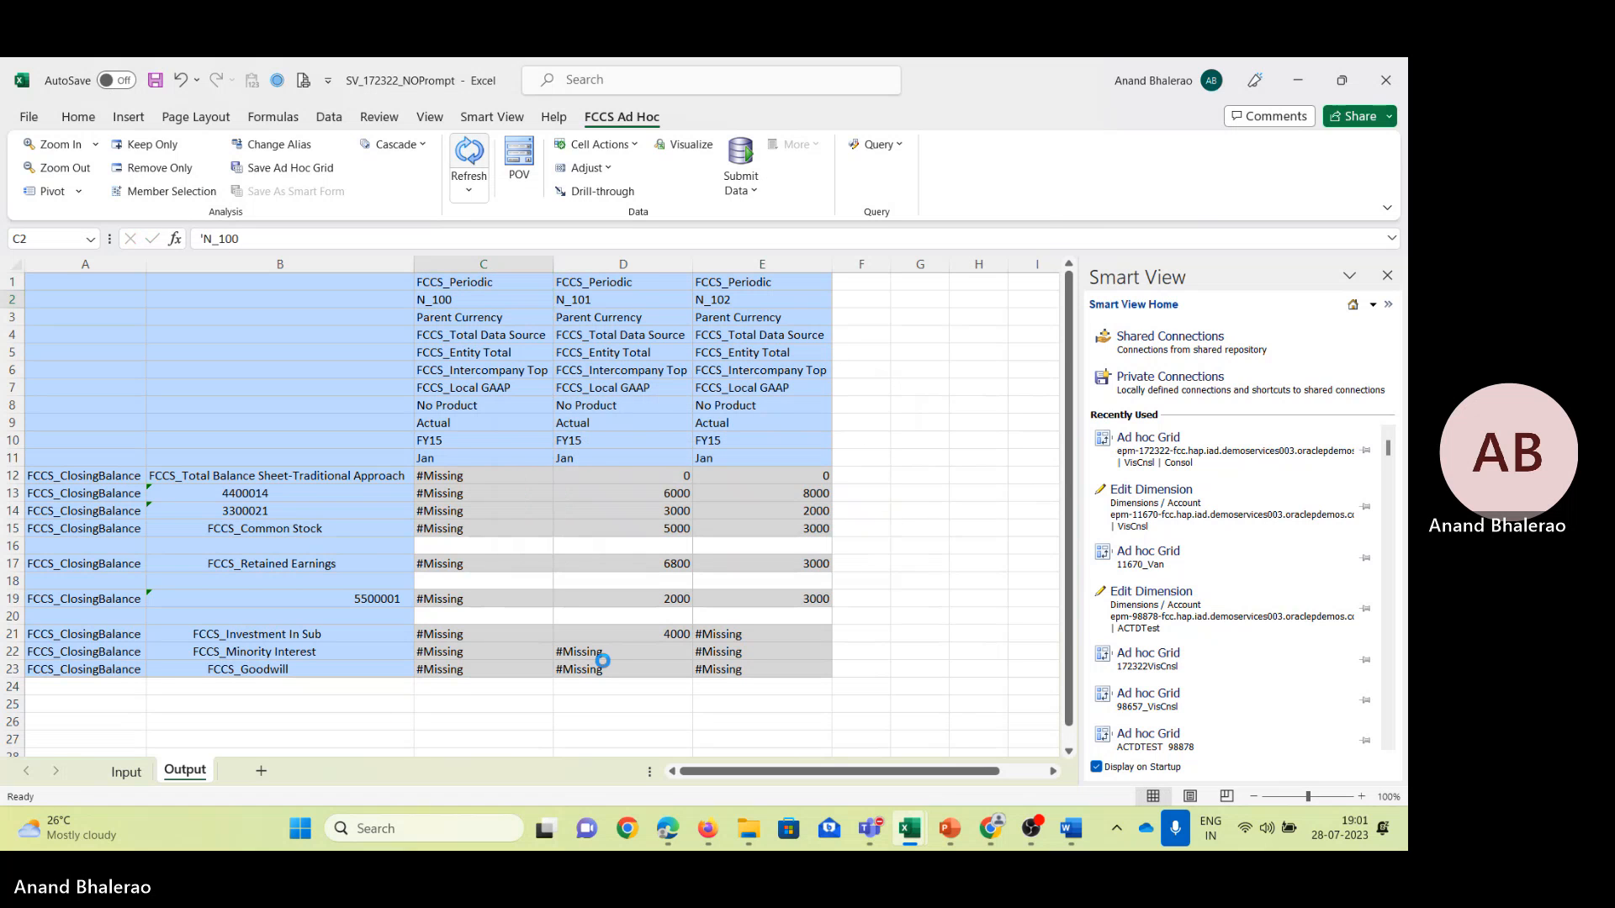
Examine the refreshed N_100 values for the FCCS_Minority Interest and FCCS_Goodwill rows on the Output sheet.
{"action": "left_click", "coordinate": [513, 654]}
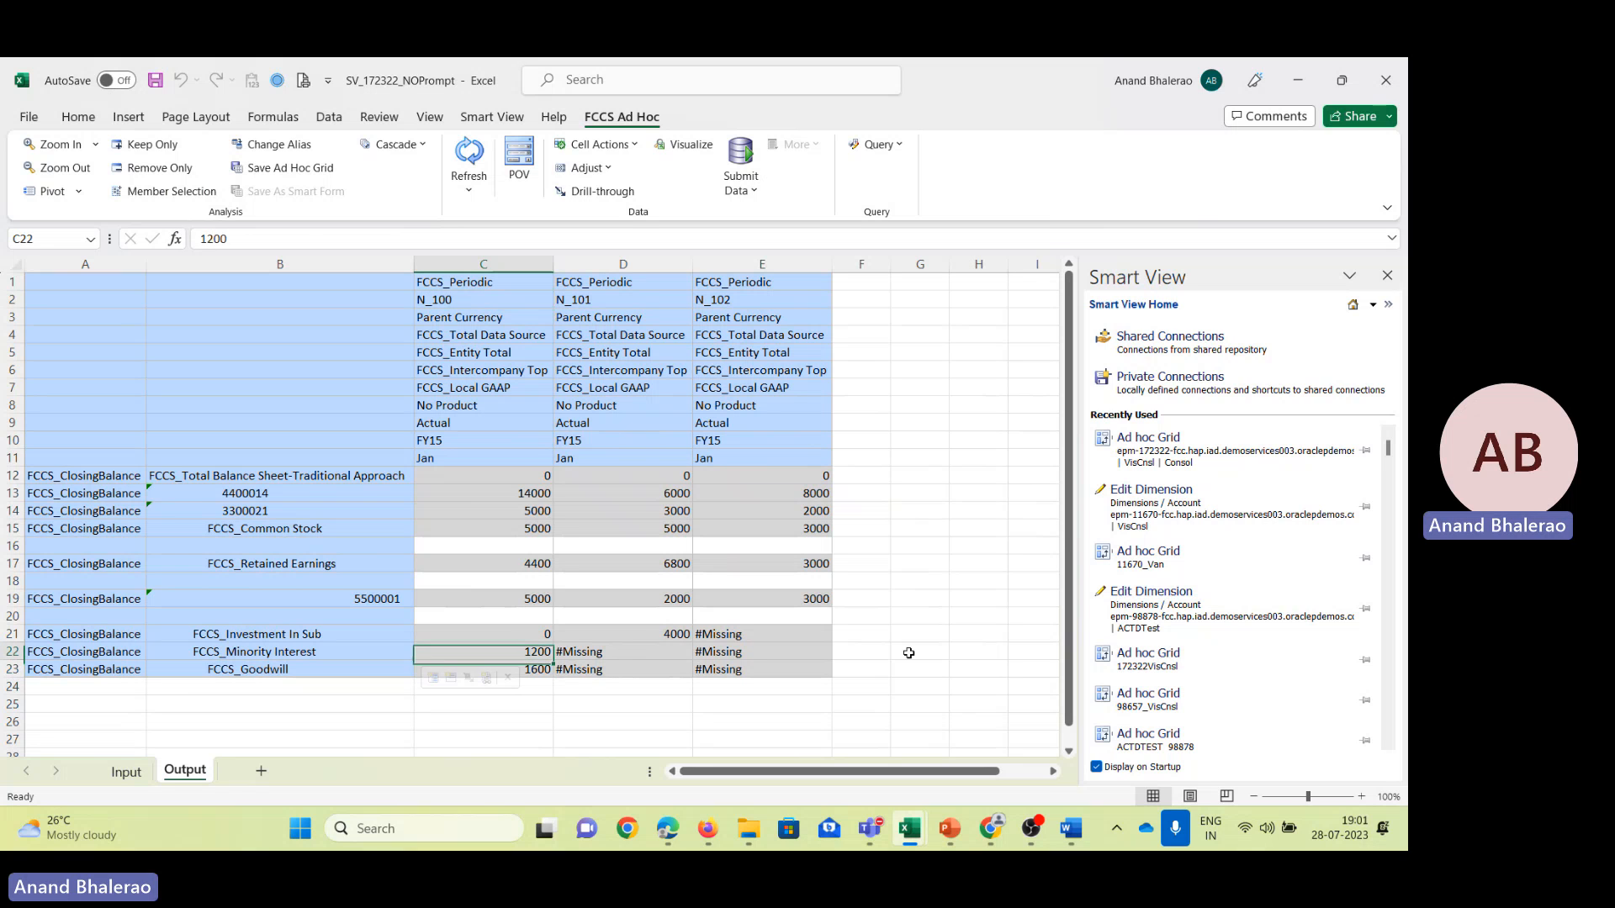
{"action": "key", "text": "Left"}
{"action": "key", "text": "Left"}
{"action": "key", "text": "Right"}
{"action": "key", "text": "Down"}
{"action": "key", "text": "Up"}
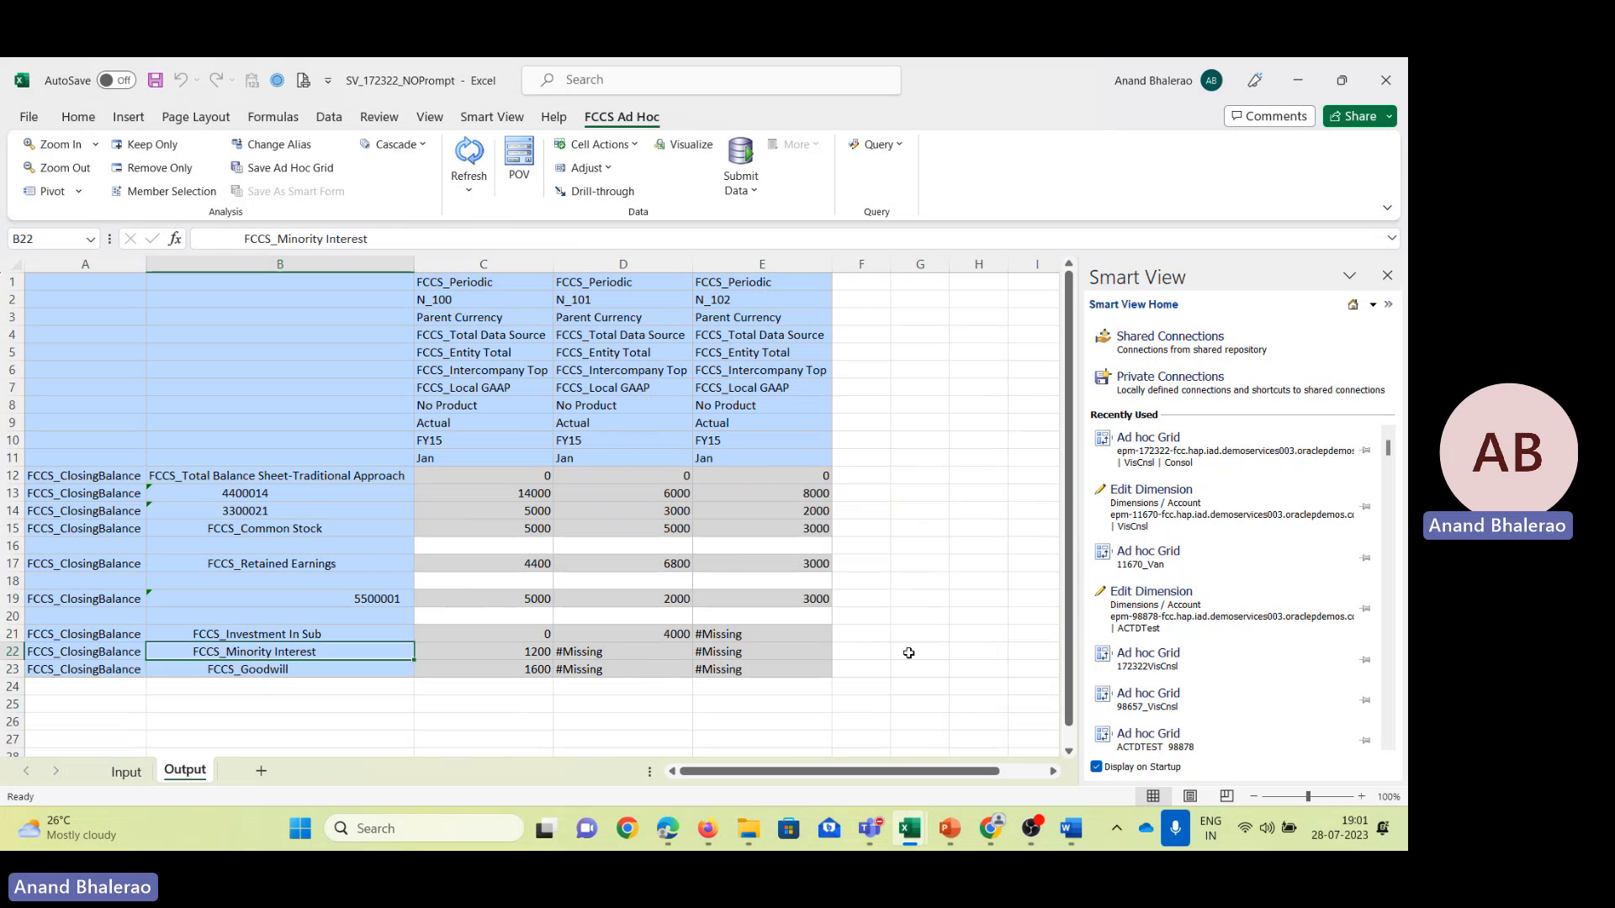
{"action": "key", "text": "Left"}
{"action": "key", "text": "Down"}
{"action": "key", "text": "Right"}
{"action": "key", "text": "Up"}
{"action": "key", "text": "Right"}
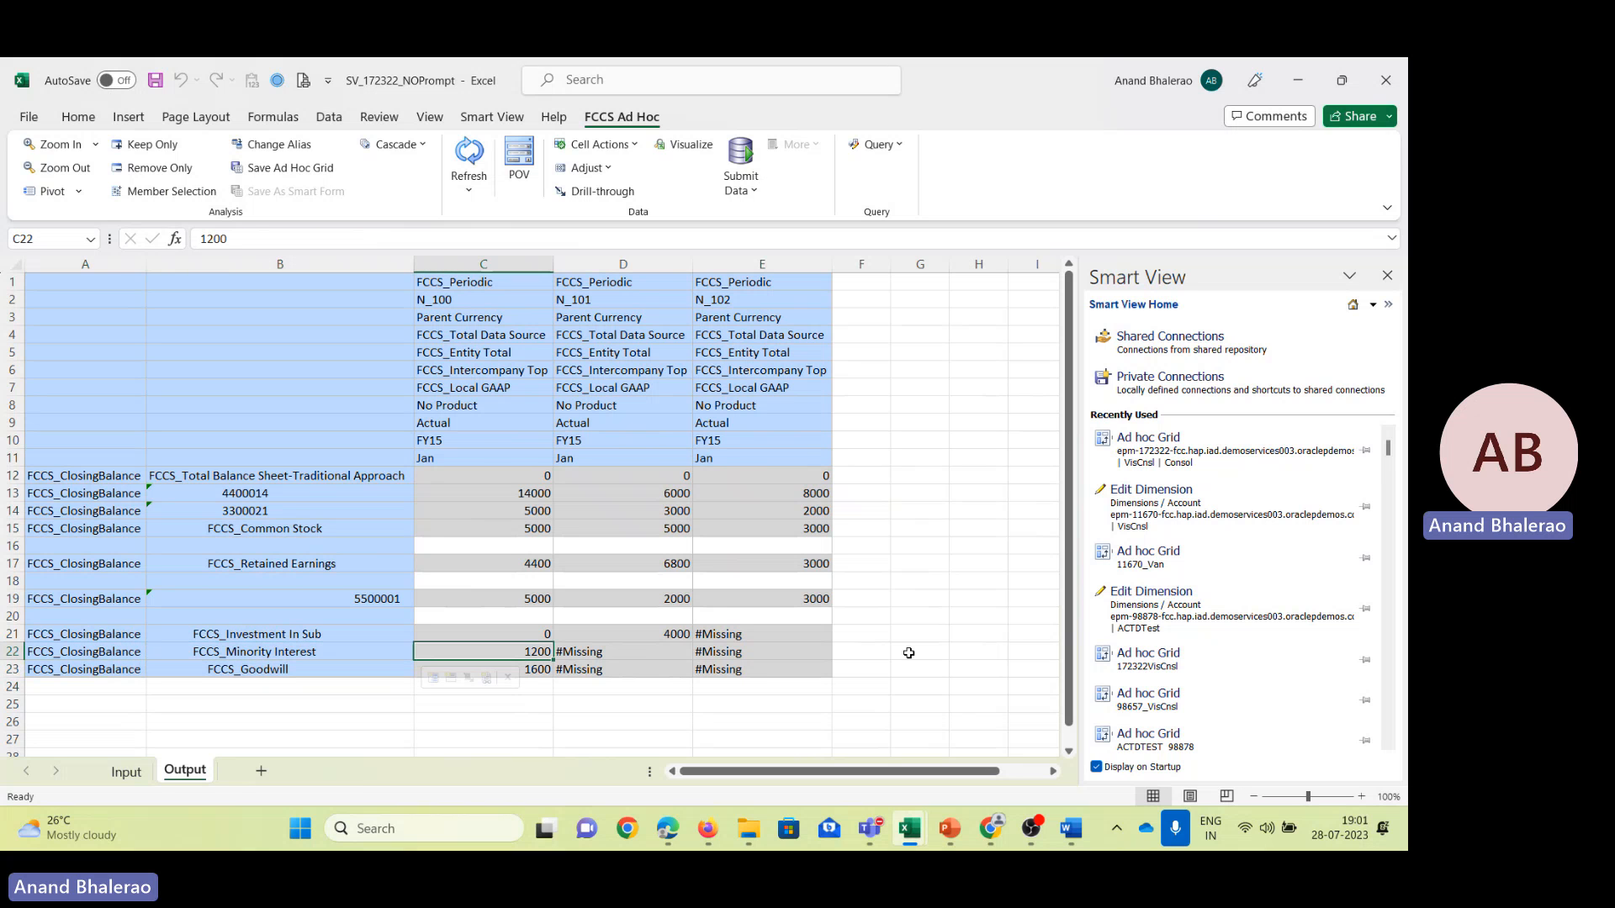
{"action": "key", "text": "Left"}
{"action": "key", "text": "Left"}
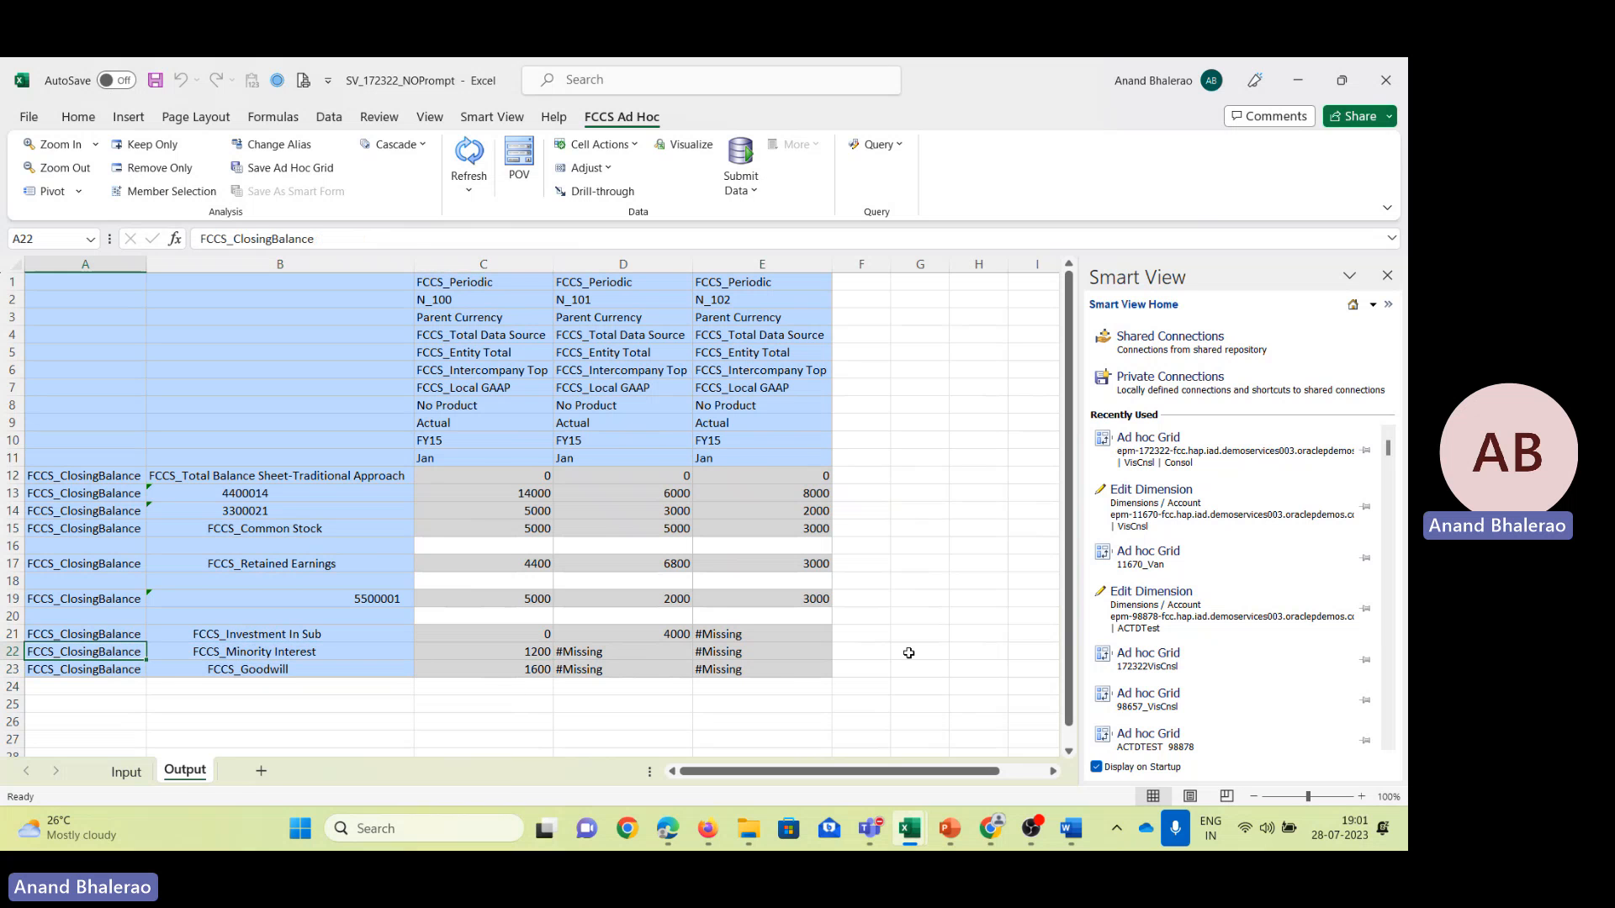
Switch to the browser, open the layout of the NoPrompt_Consol_Test form for editing and add a row after row 6.
{"action": "key", "text": "alt+Tab"}
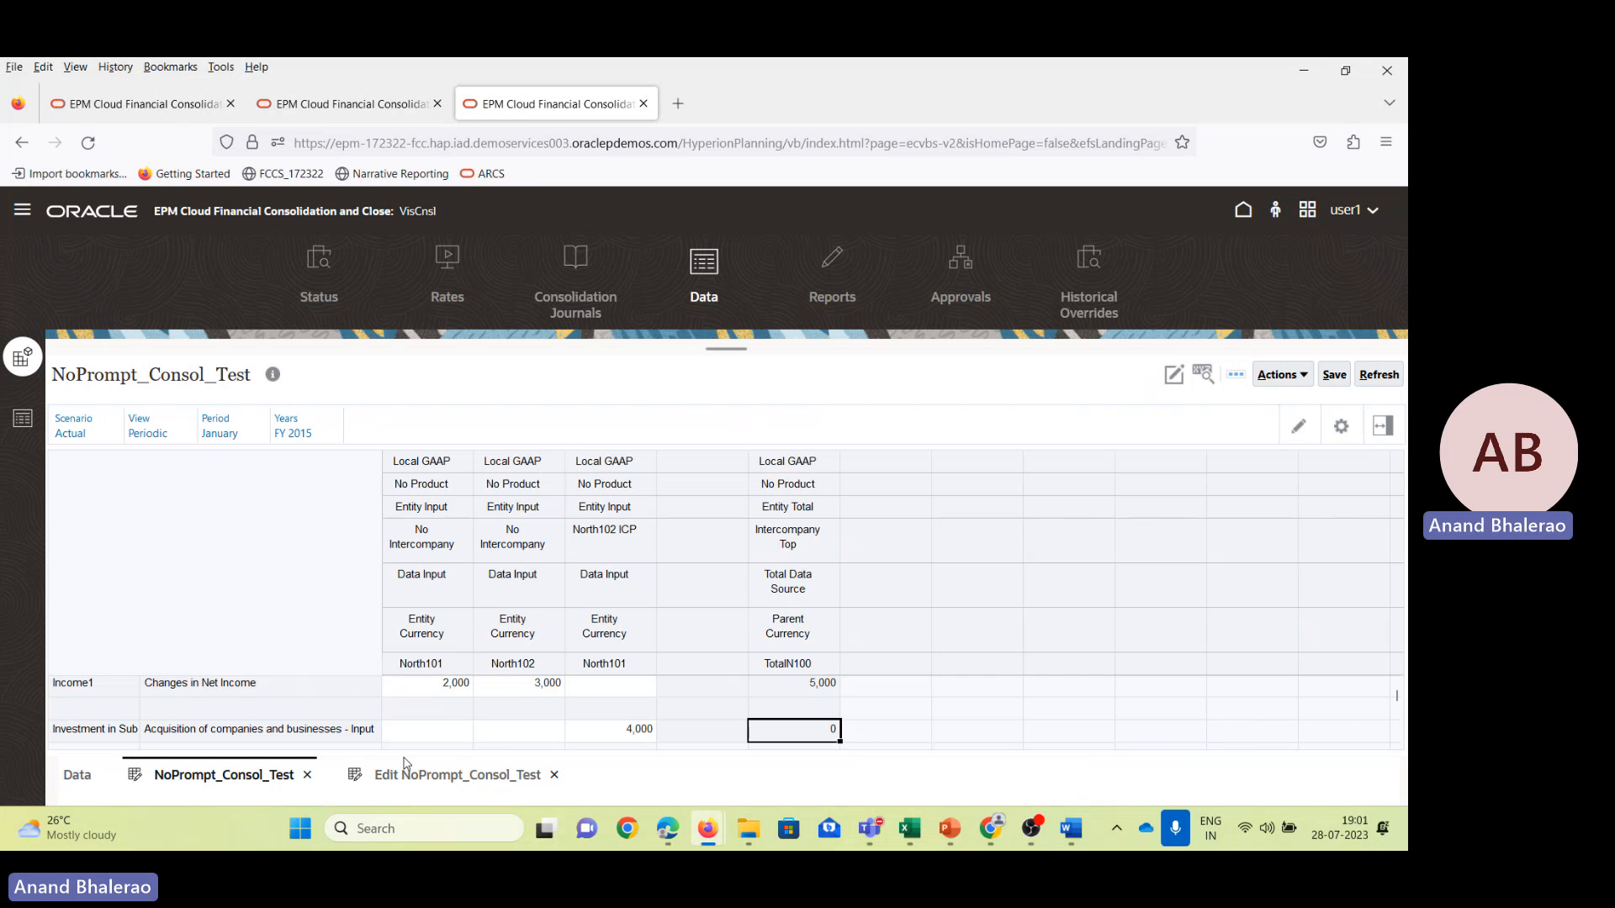
{"action": "left_click", "coordinate": [409, 769]}
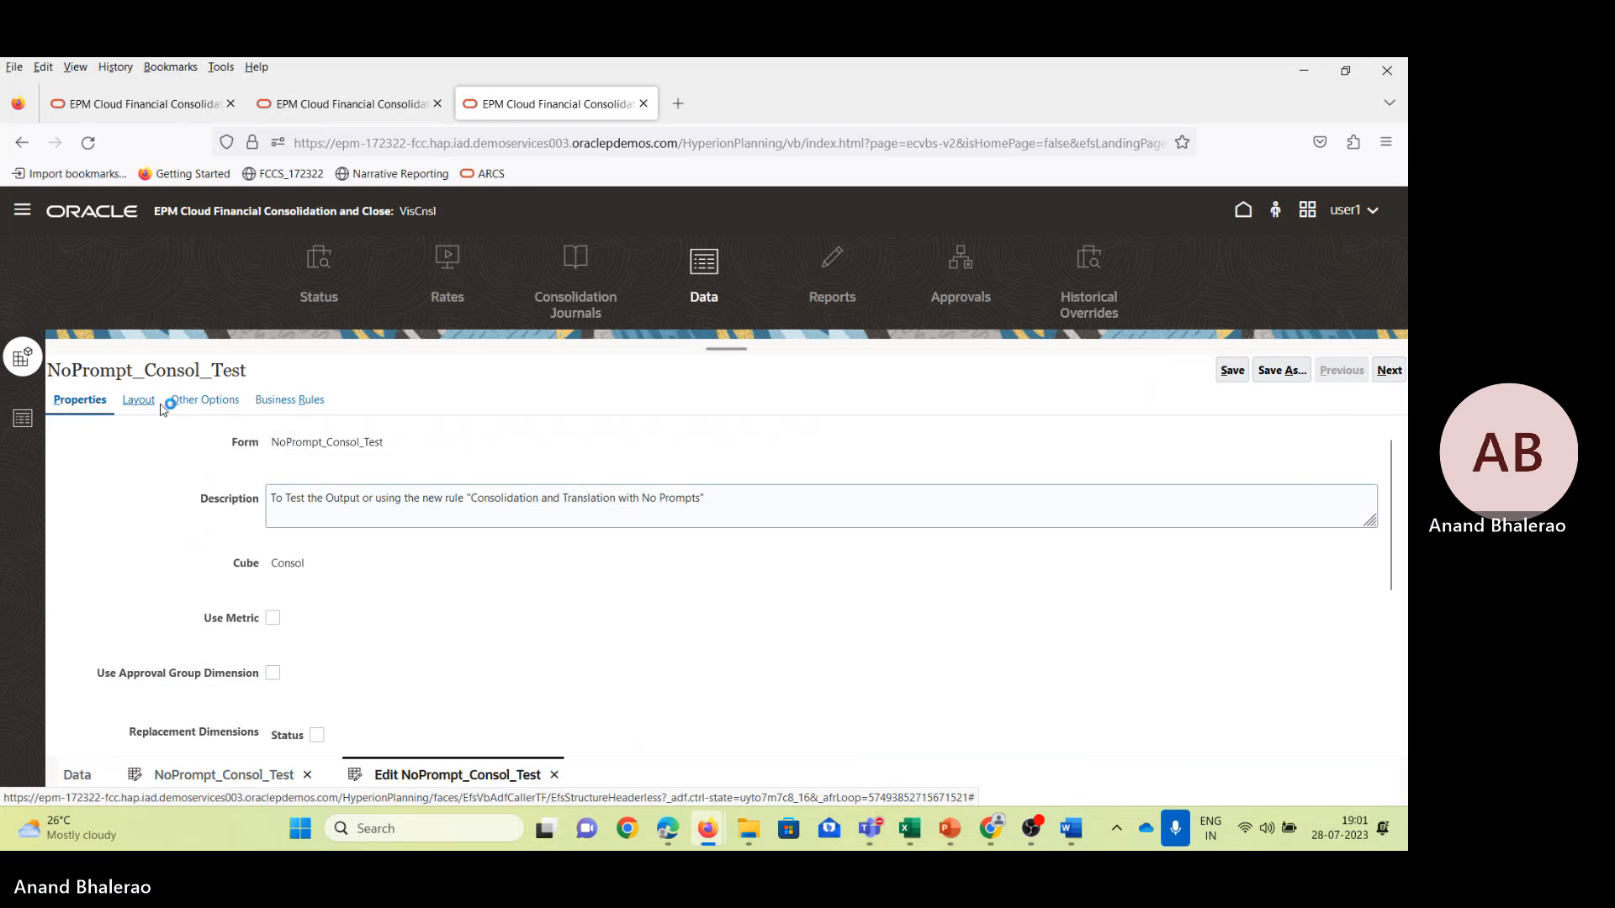
{"action": "left_click", "coordinate": [155, 402]}
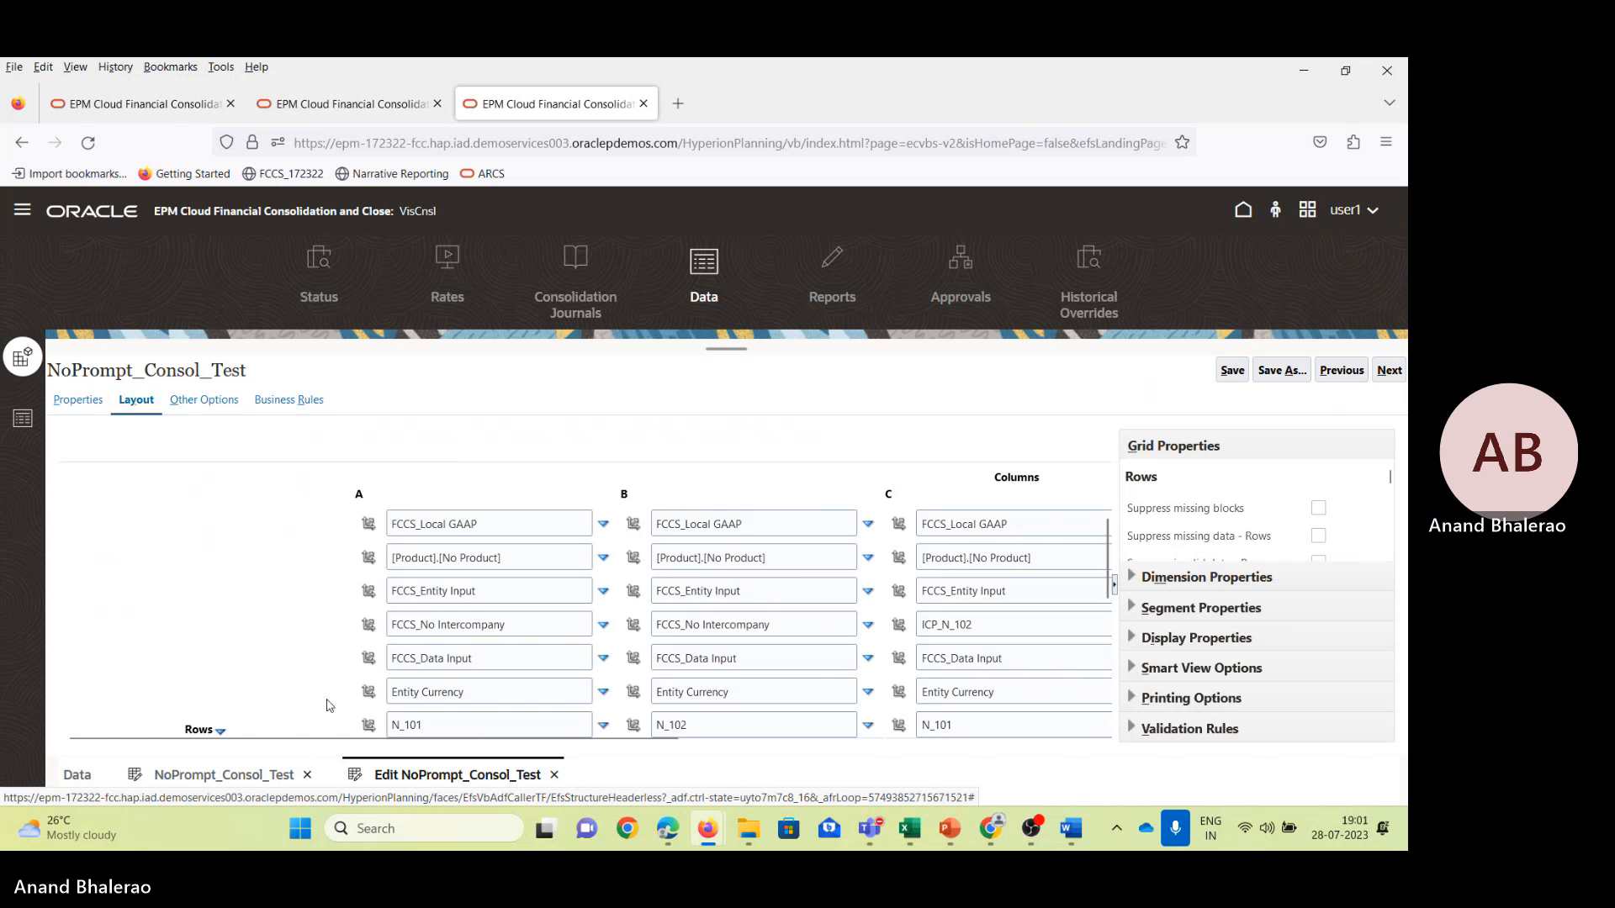
{"action": "scroll", "coordinate": [462, 688], "scroll_direction": "down", "scroll_amount": 5}
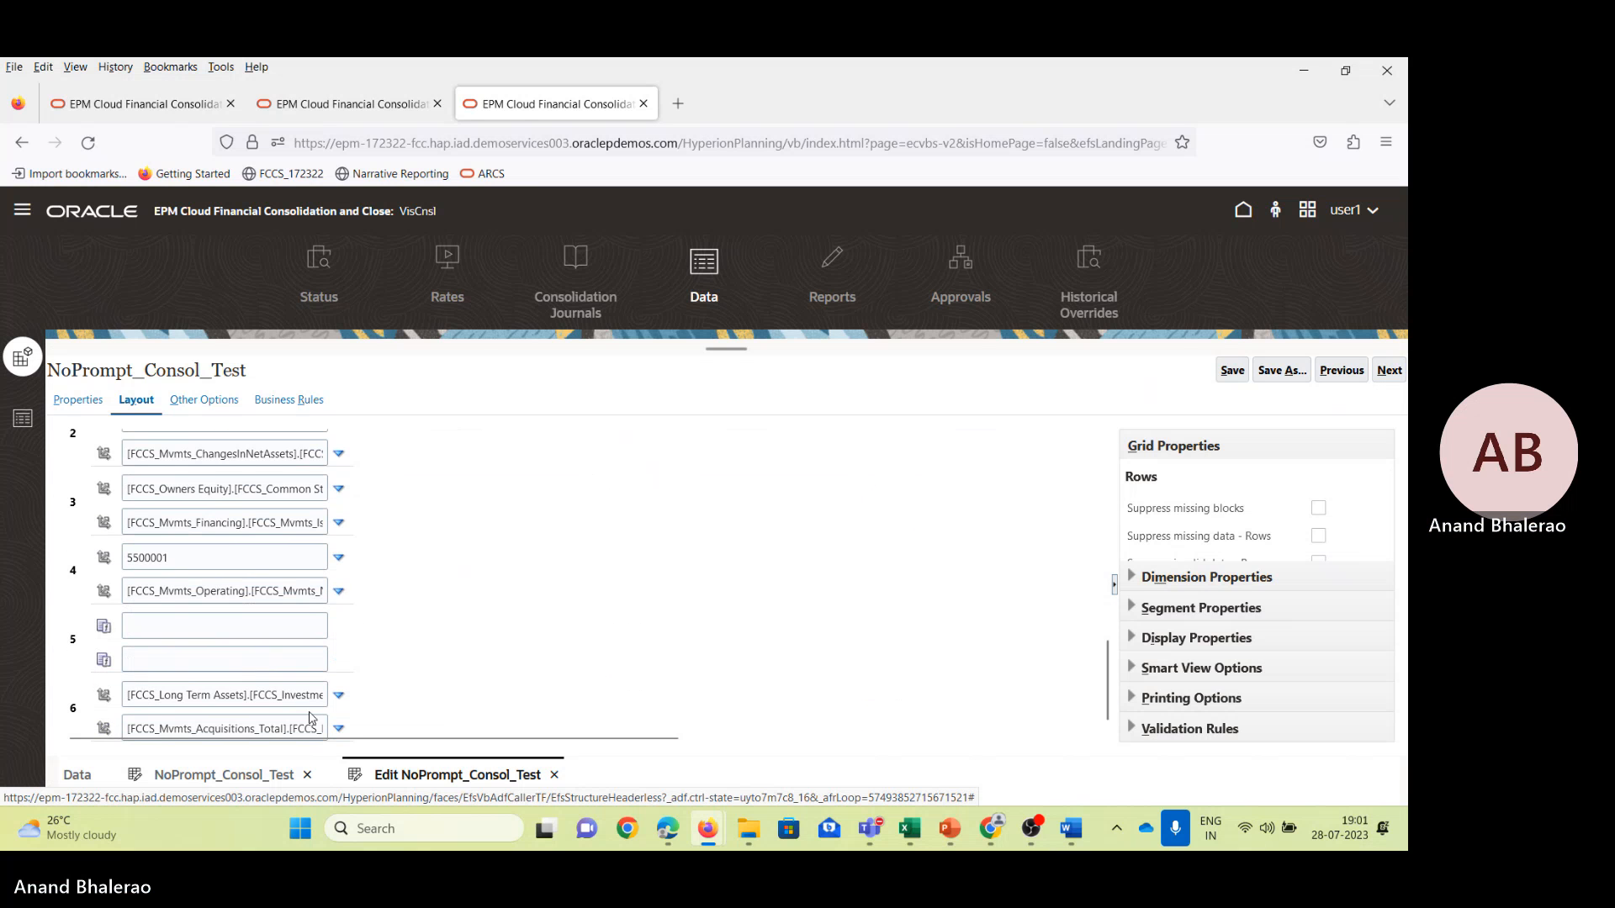
{"action": "right_click", "coordinate": [83, 701]}
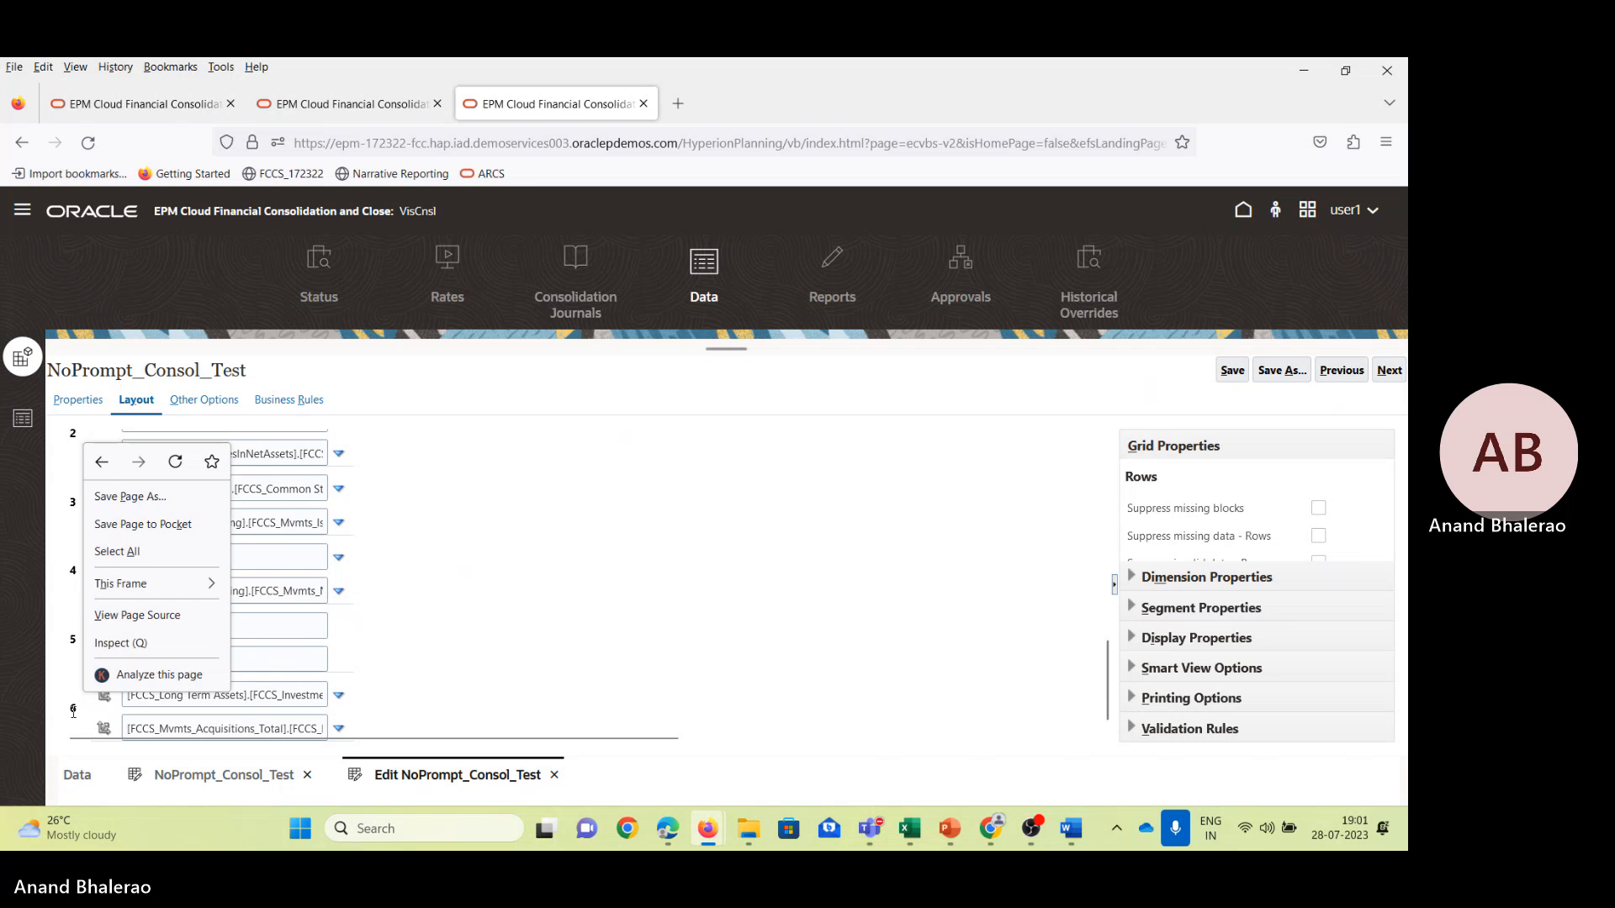
{"action": "left_click", "coordinate": [74, 710]}
{"action": "right_click", "coordinate": [74, 711]}
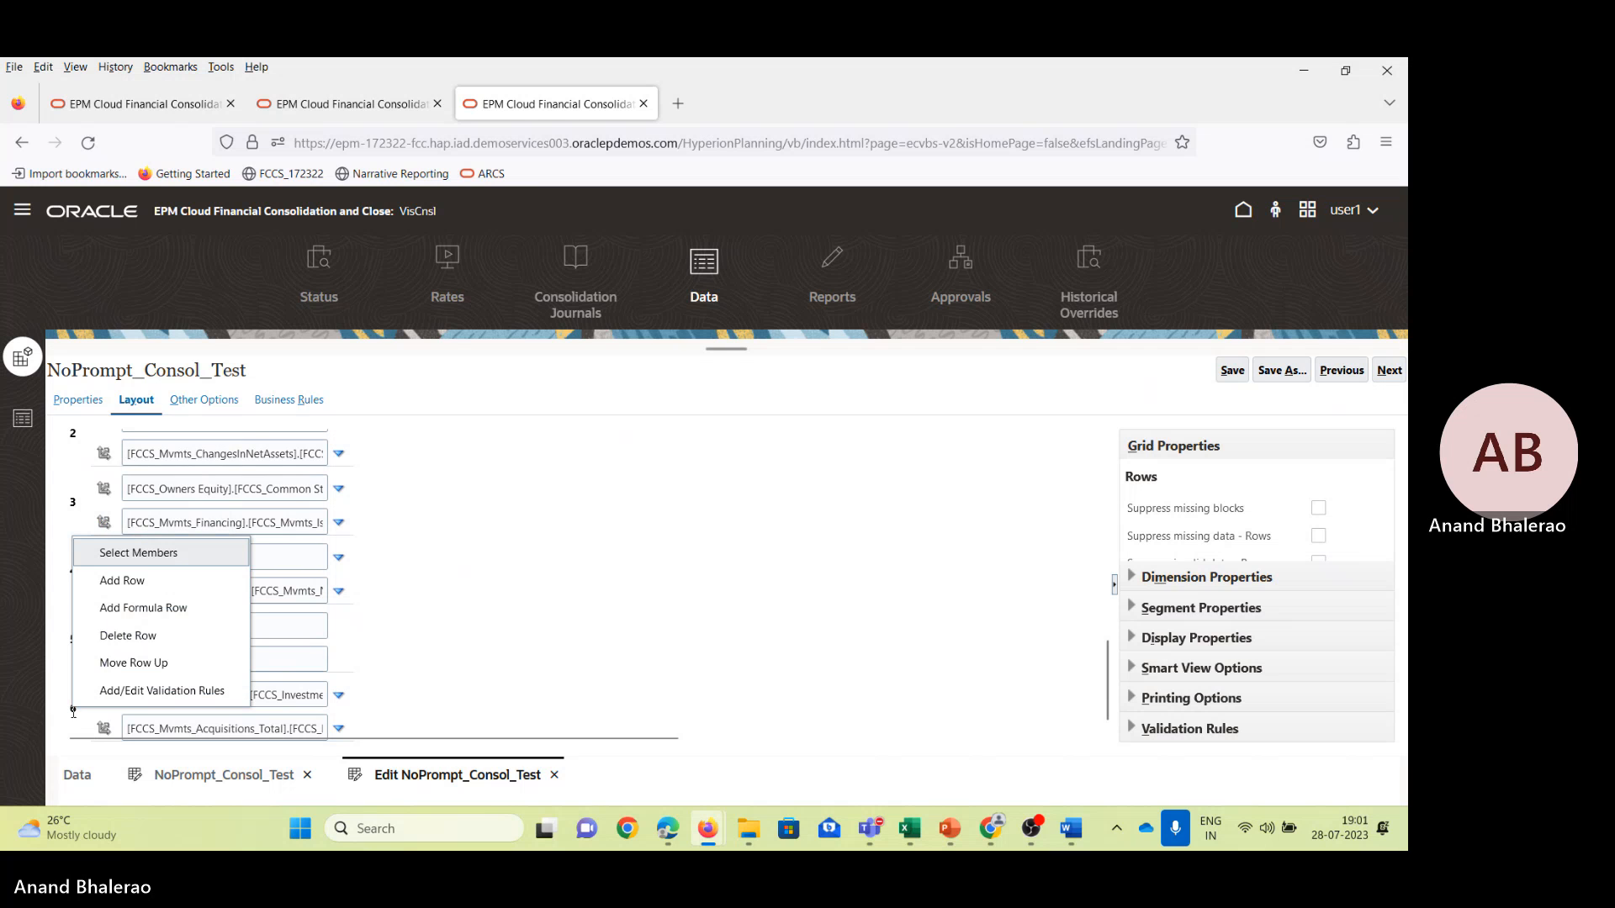
{"action": "left_click", "coordinate": [121, 580]}
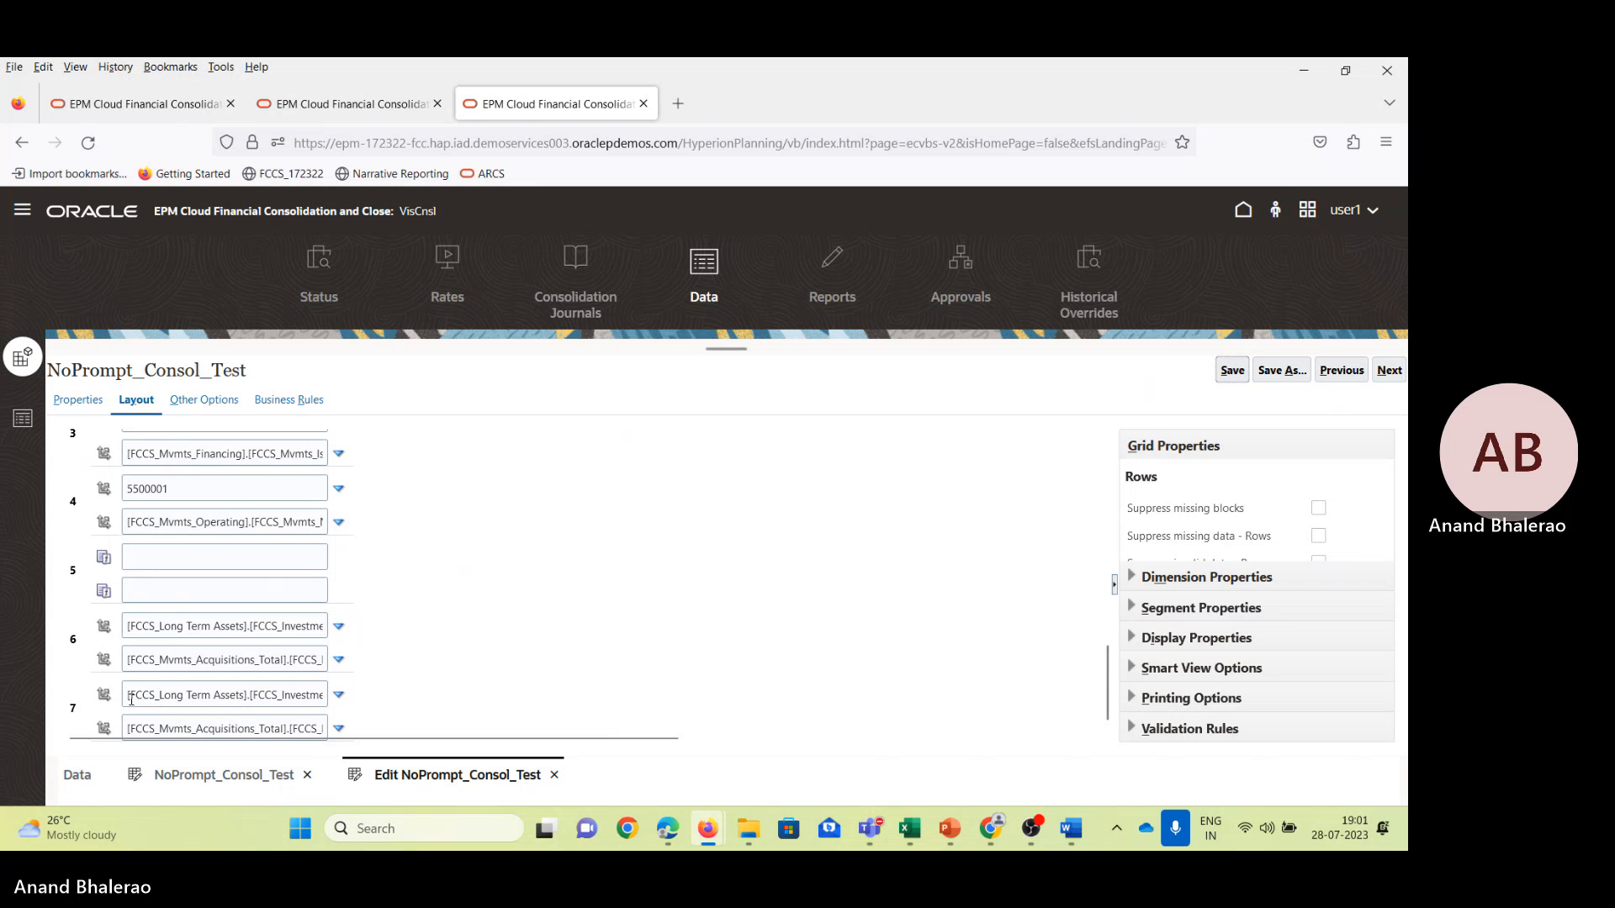
Replace the new row 7's account with FCCS_Minority Interest, copied from cell B22 of the Output sheet in Excel, dismissing the error message.
{"action": "left_click_drag", "start_coordinate": [128, 694], "coordinate": [334, 721]}
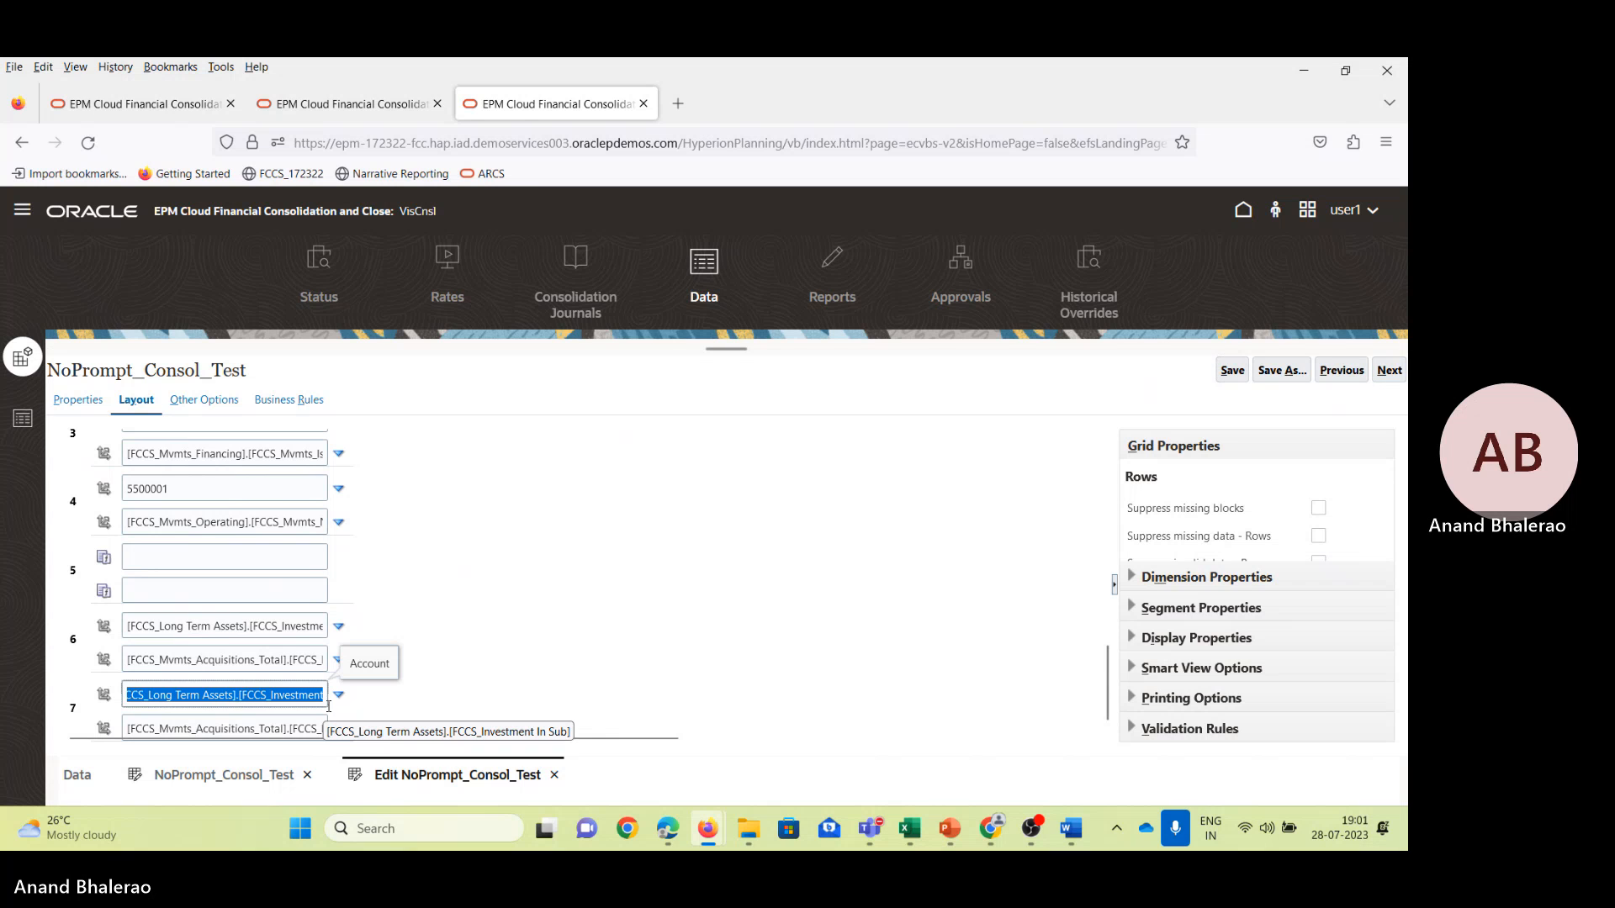
{"action": "key", "text": "alt+Tab"}
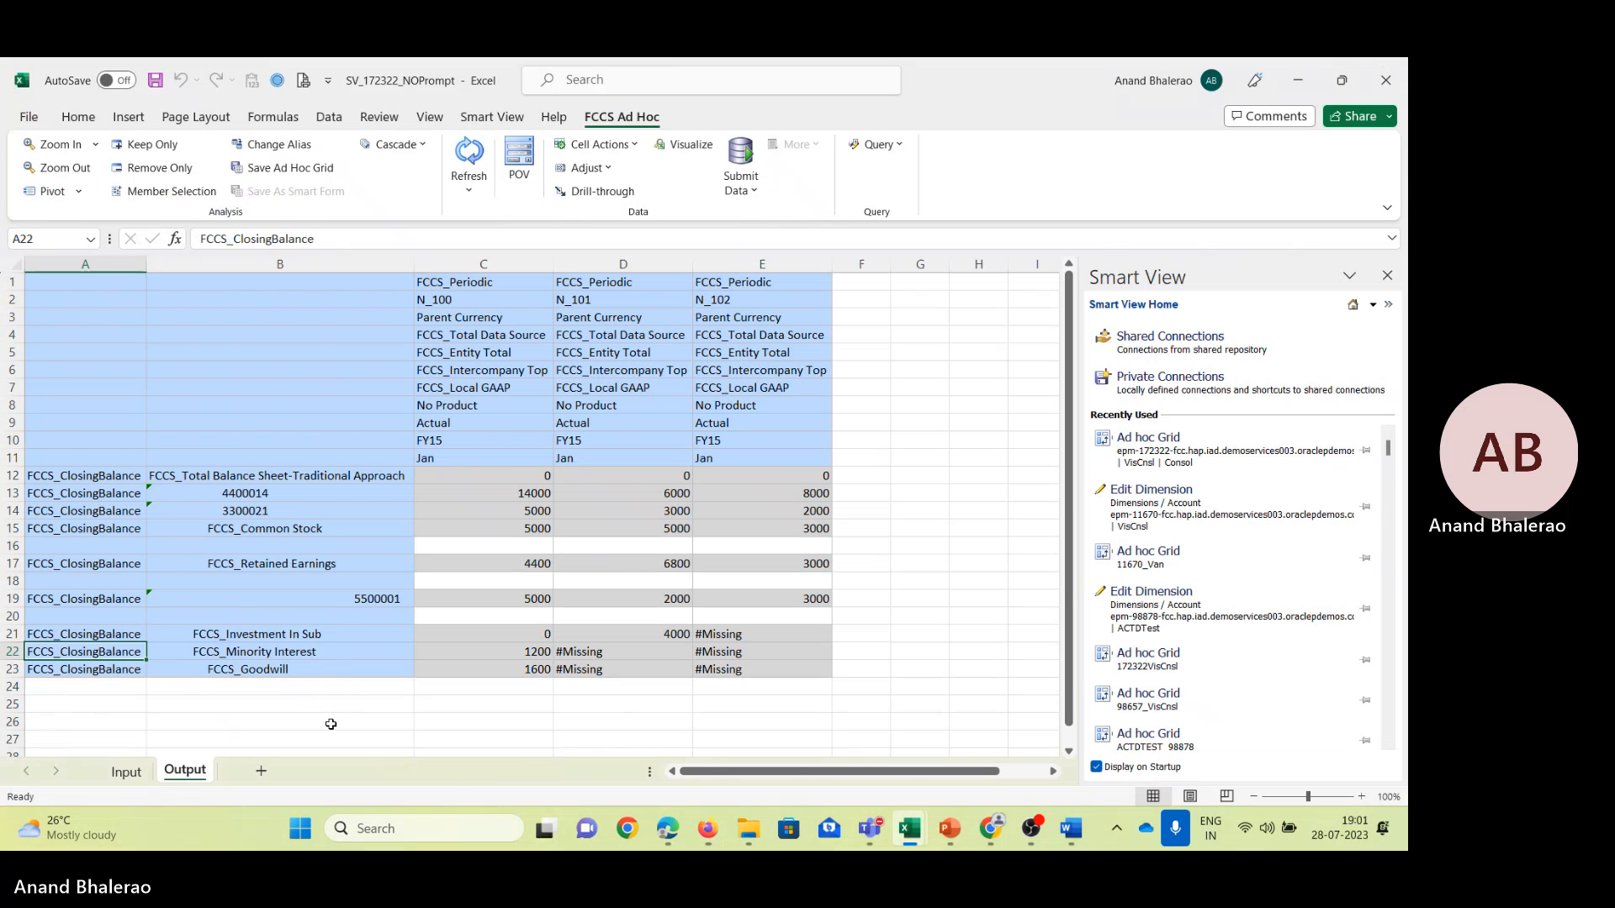
{"action": "left_click", "coordinate": [266, 648]}
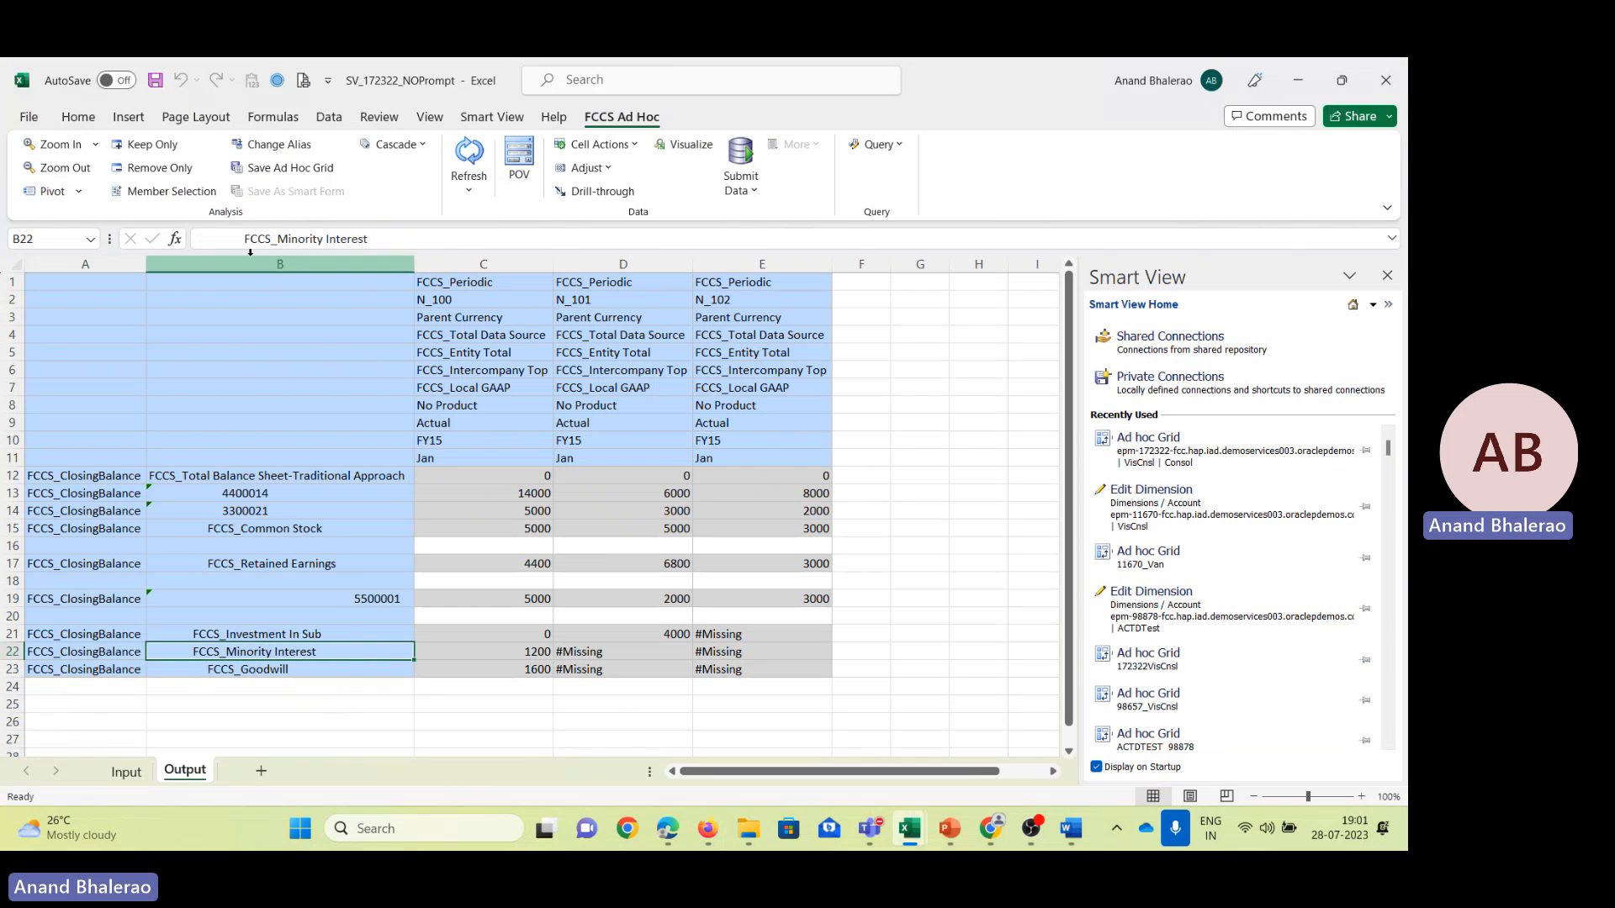
{"action": "left_click_drag", "start_coordinate": [245, 239], "coordinate": [370, 241]}
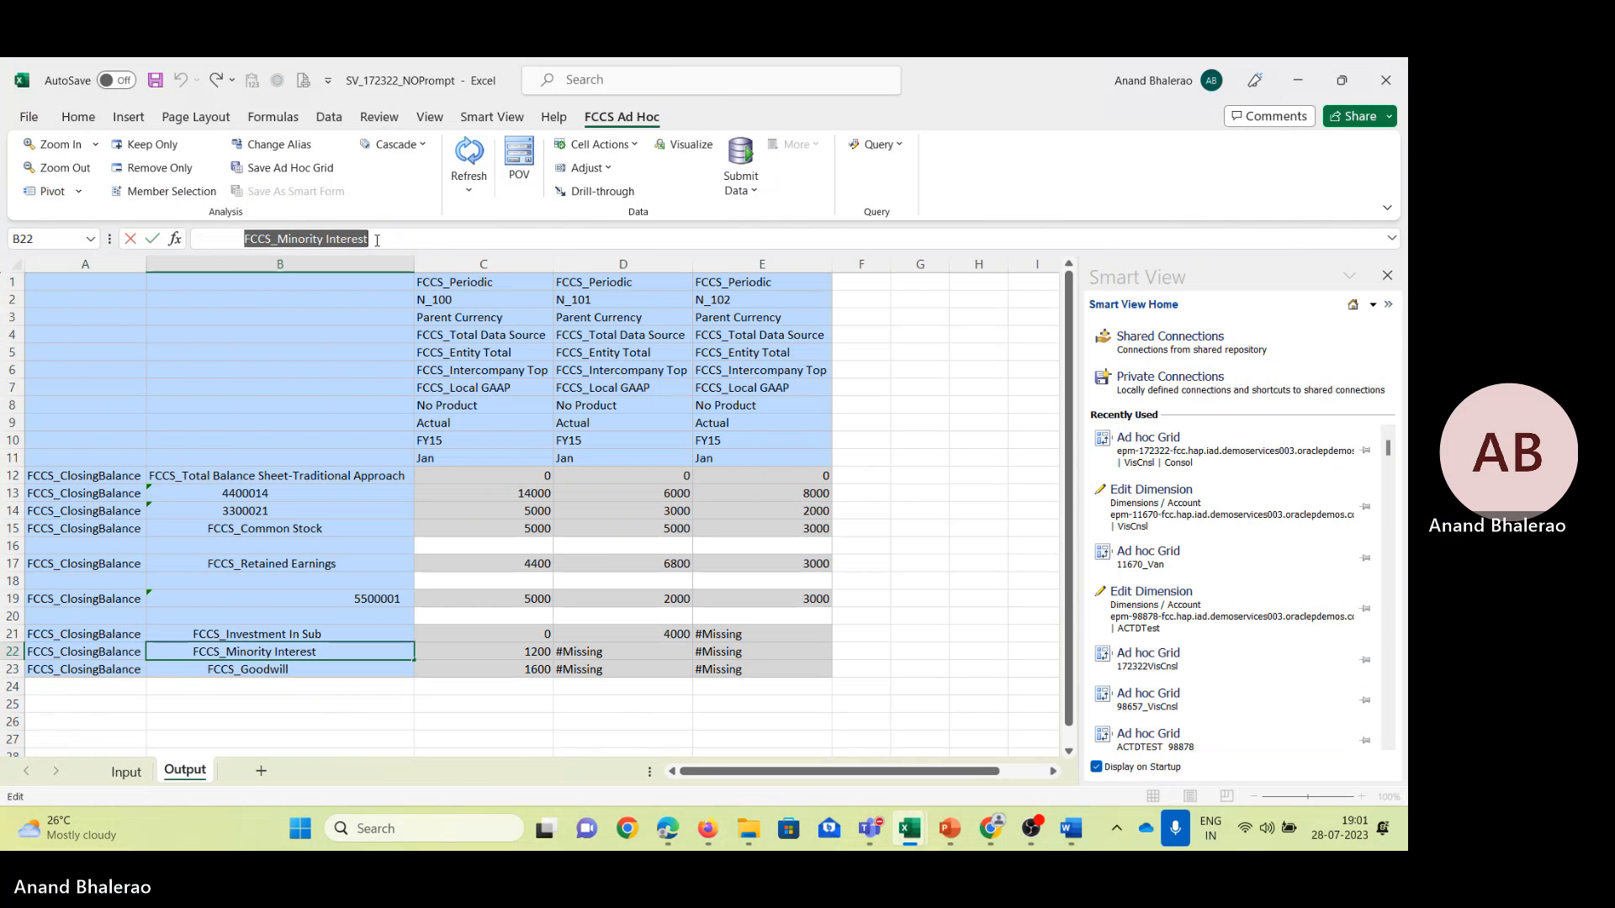
{"action": "key", "text": "Escape"}
{"action": "key", "text": "alt+Tab"}
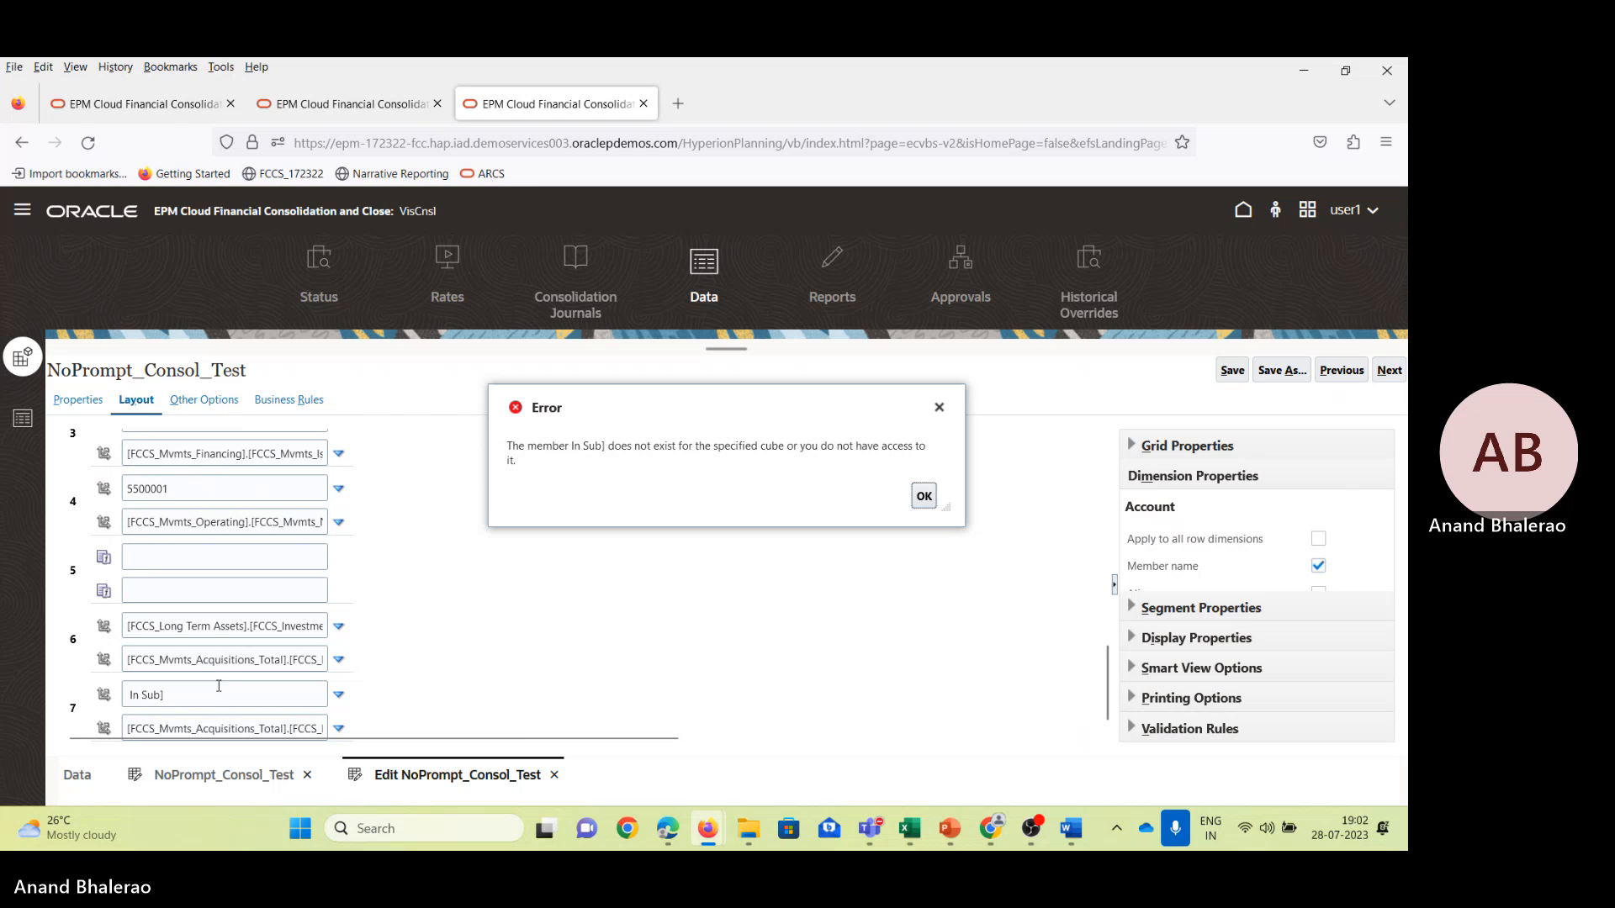
{"action": "left_click", "coordinate": [923, 495]}
{"action": "left_click_drag", "start_coordinate": [169, 695], "coordinate": [126, 694]}
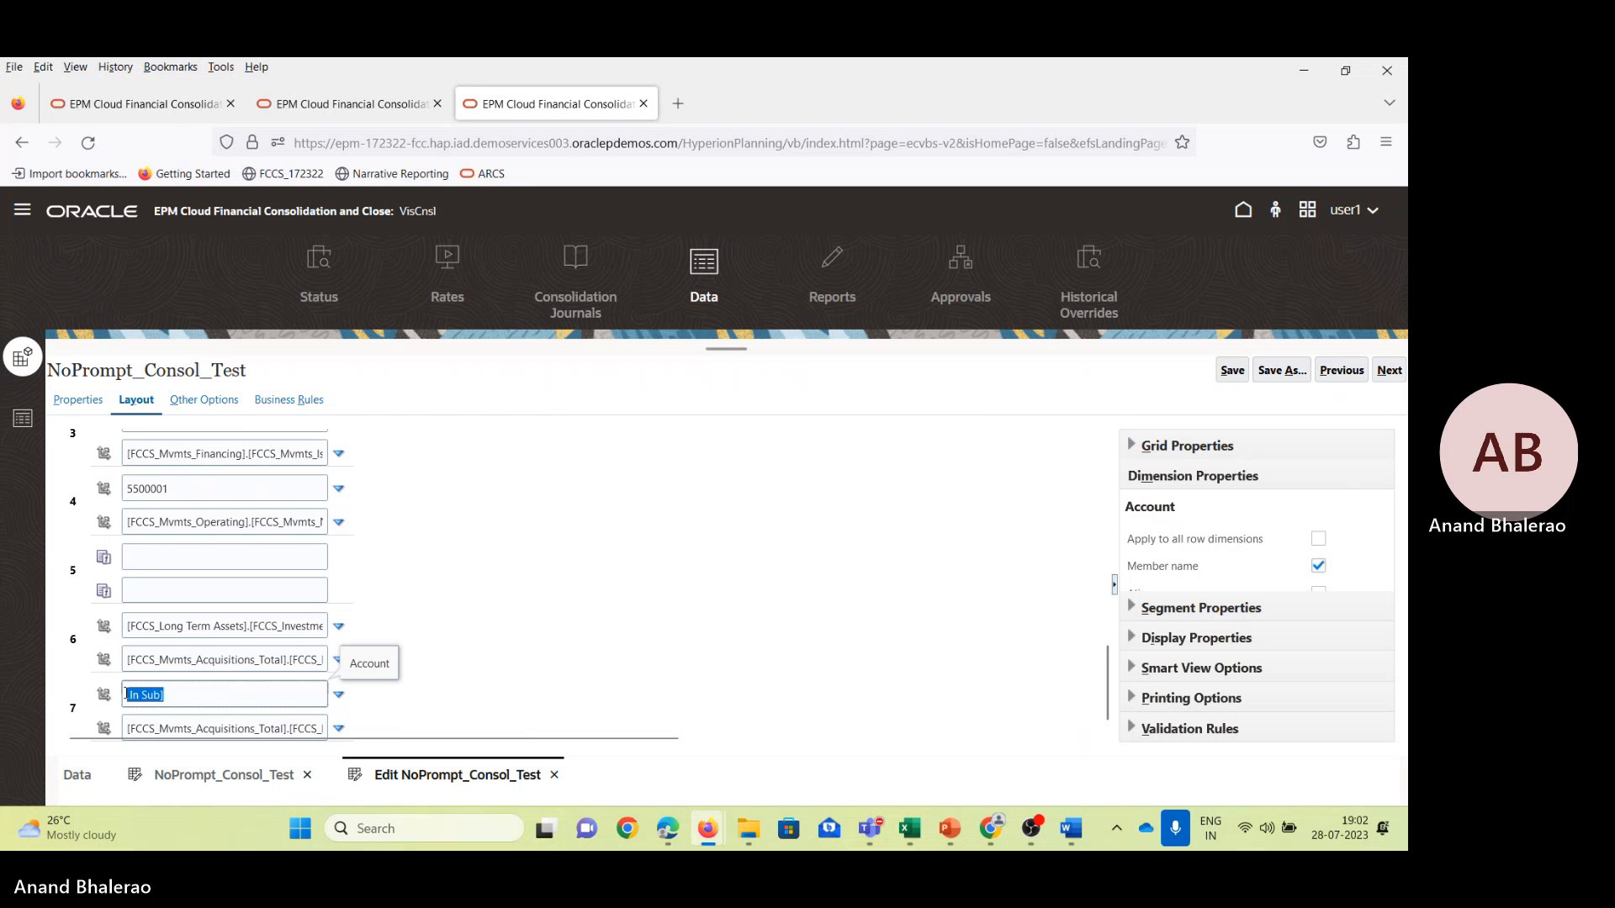
Copy FCCS_ClosingBalance from cell A22 of the Excel Output sheet and set it as row 7's movement in the form layout.
{"action": "key", "text": "alt+Tab"}
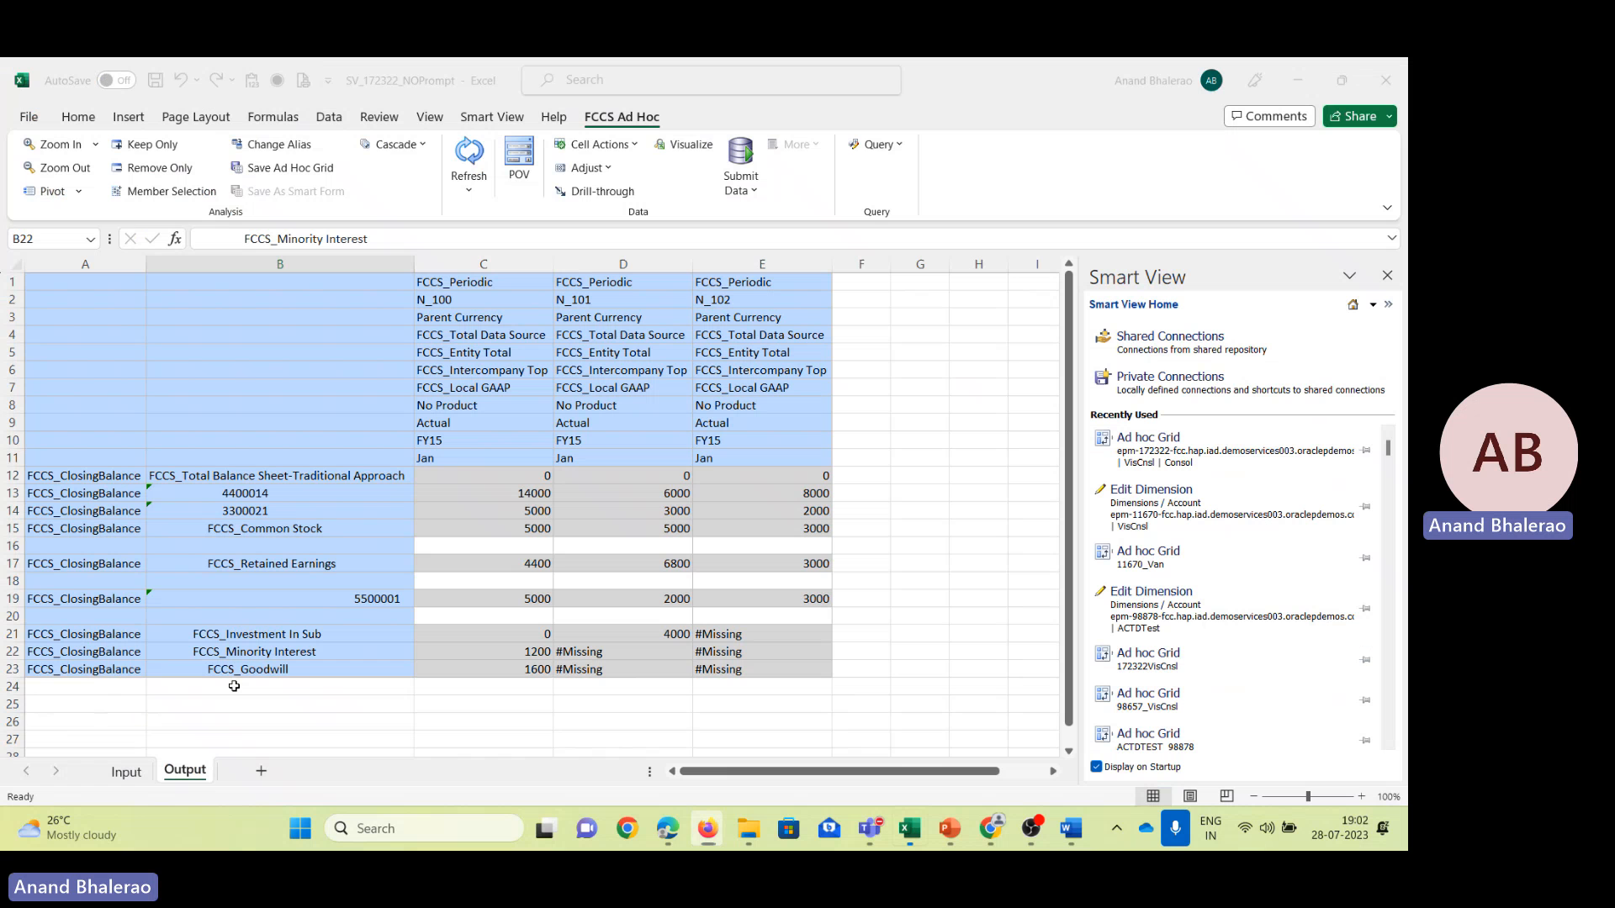
{"action": "left_click", "coordinate": [130, 658]}
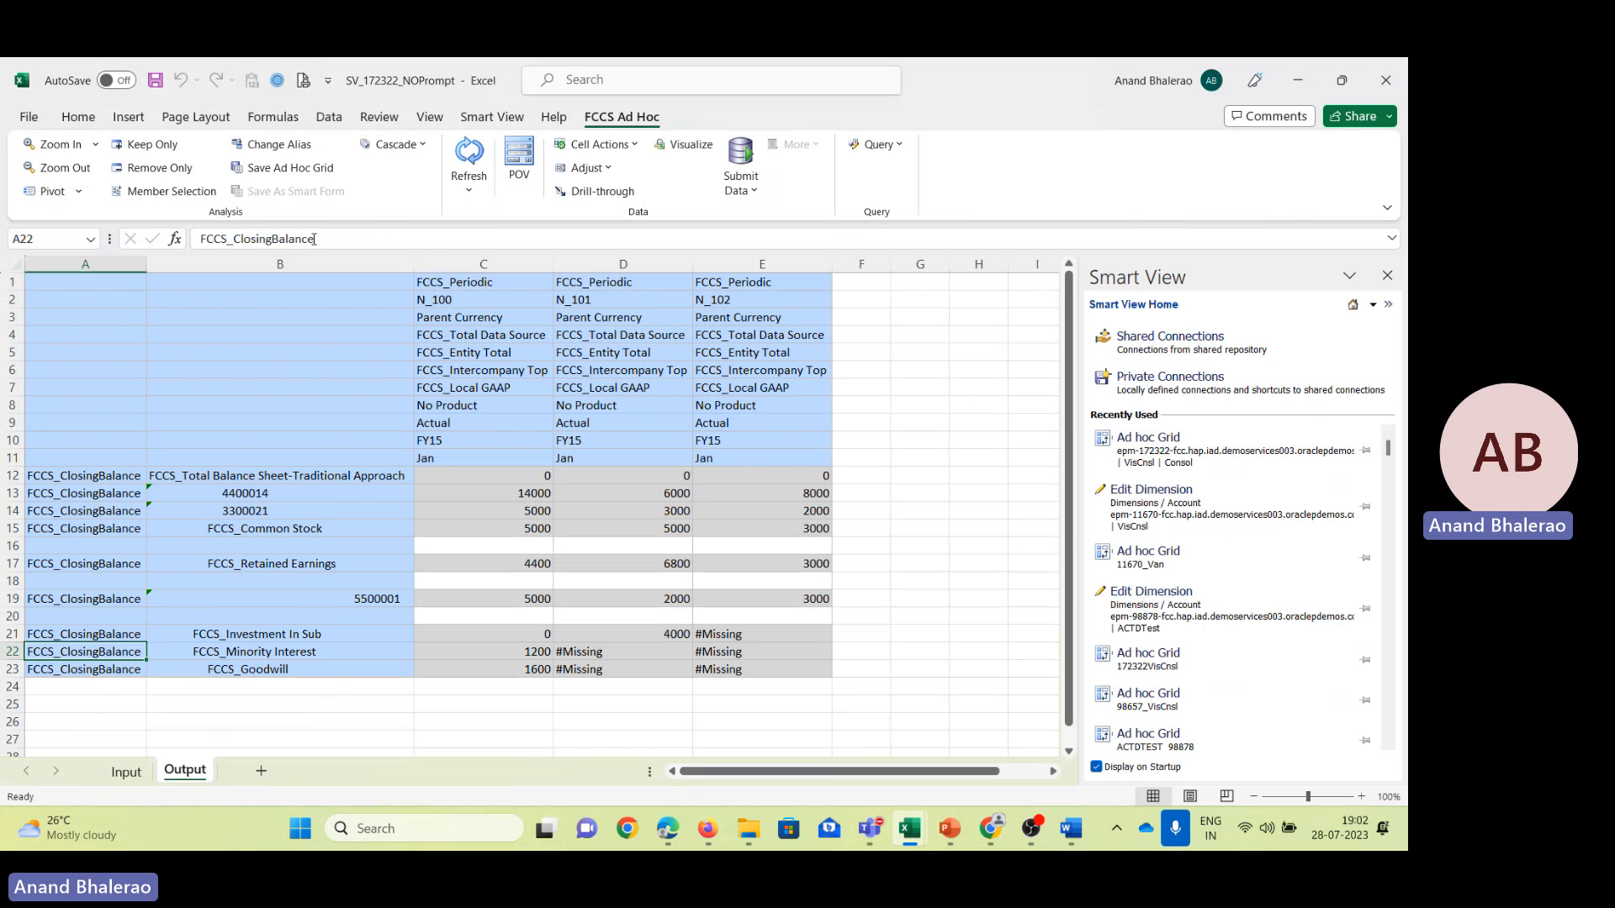
{"action": "left_click", "coordinate": [200, 239]}
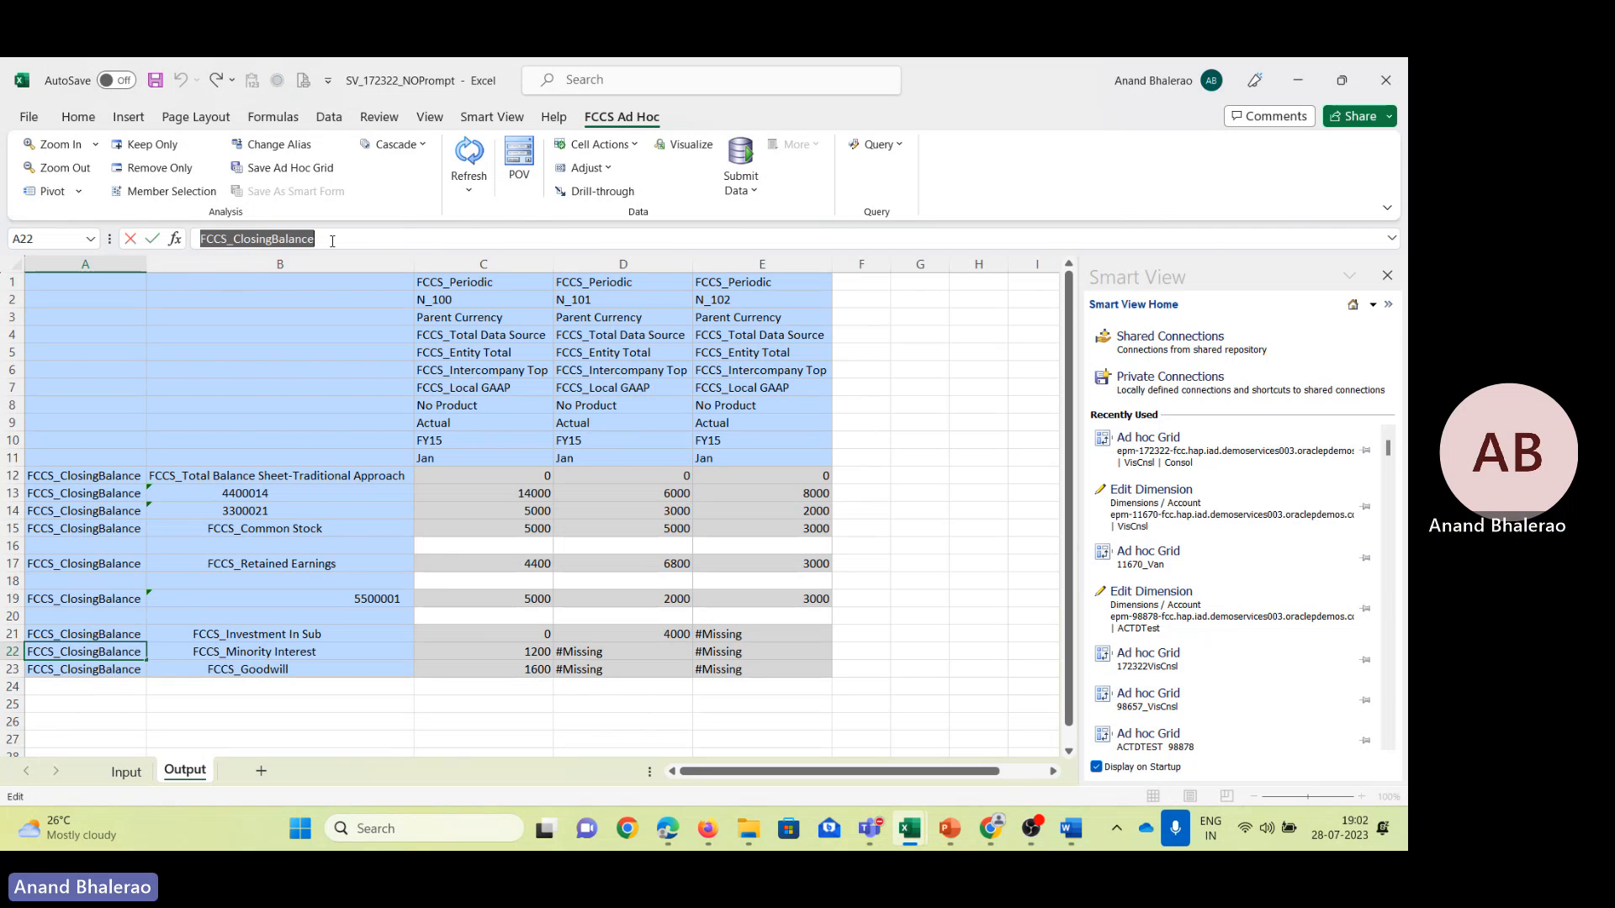
{"action": "key", "text": "Escape"}
{"action": "key", "text": "alt+Tab"}
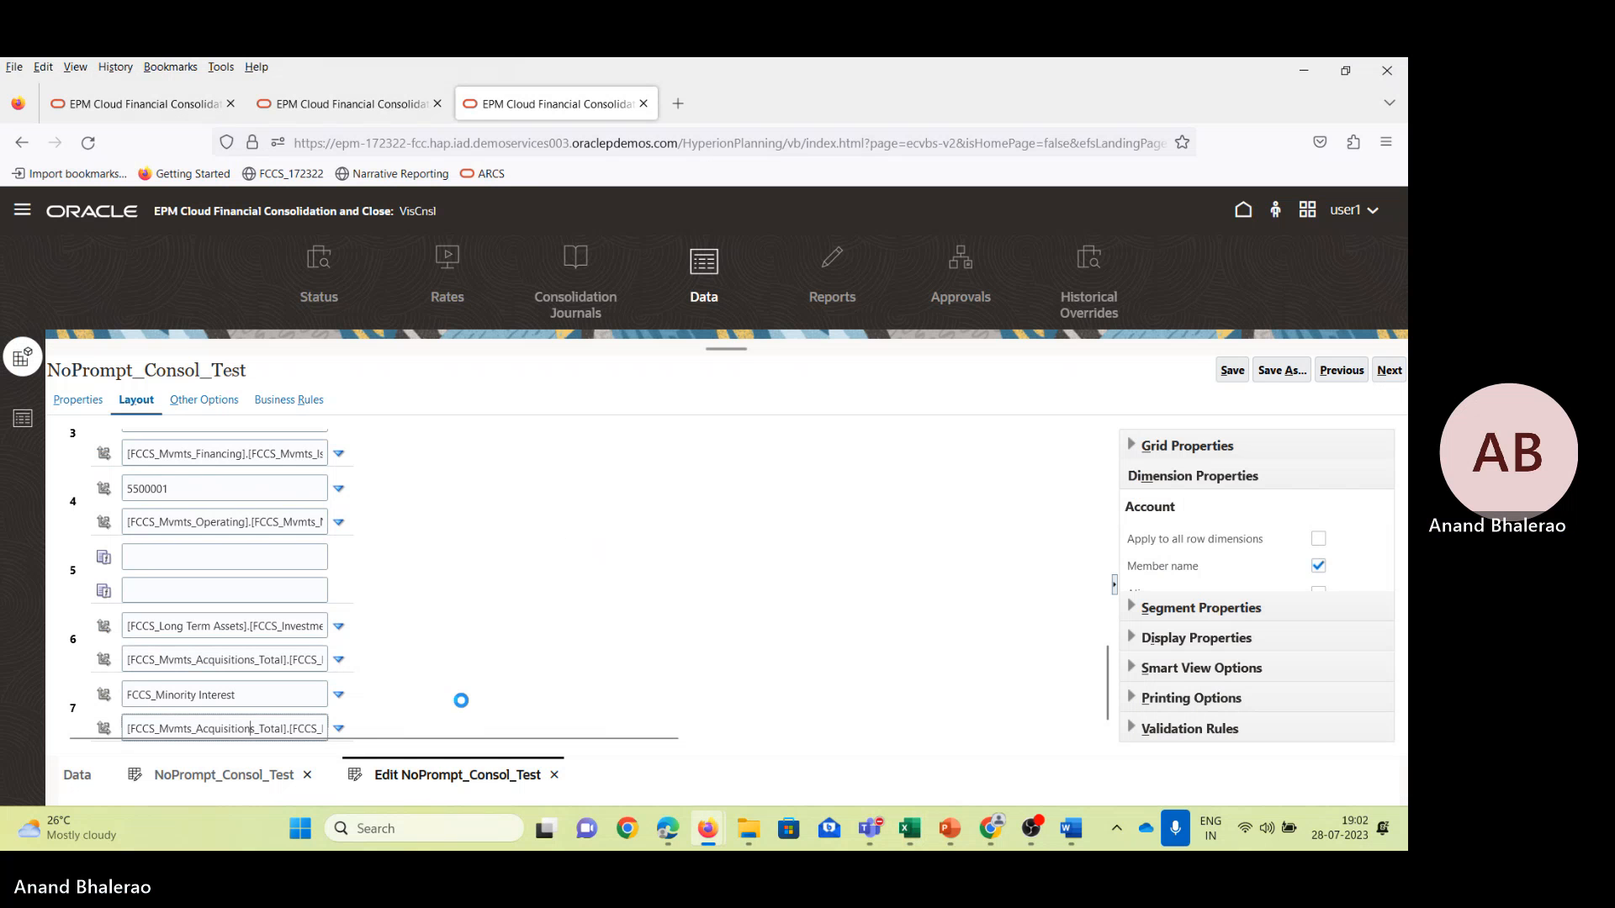
{"action": "type", "text": "FCCS_ClosingBalance"}
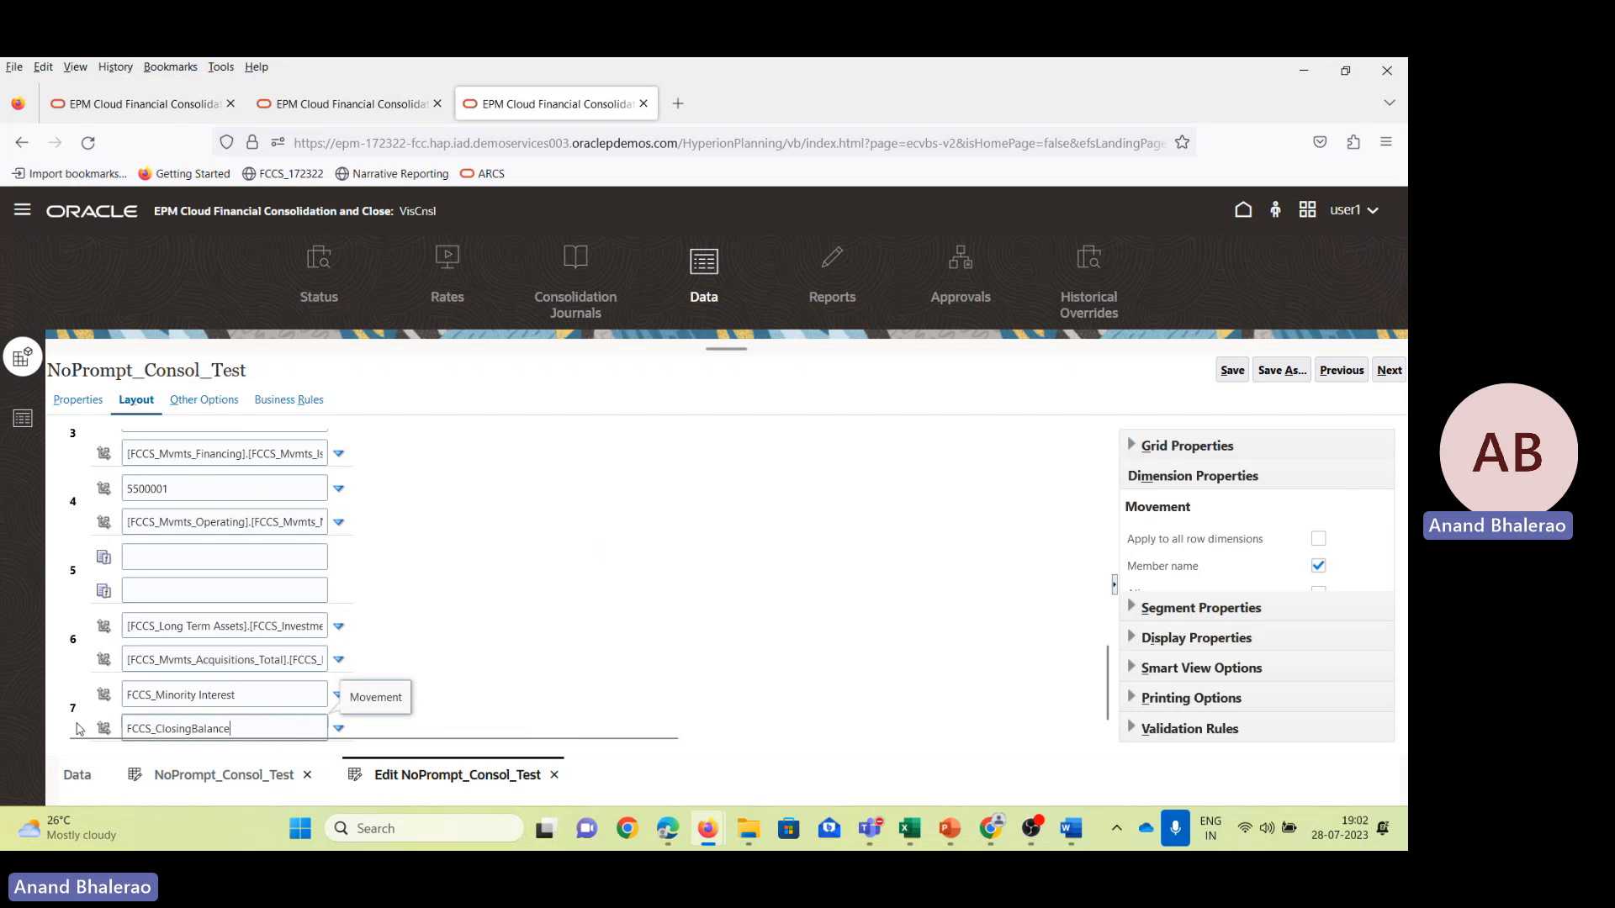
Add another row to the form layout from the FCCS_Minority Interest row 7.
{"action": "right_click", "coordinate": [82, 692]}
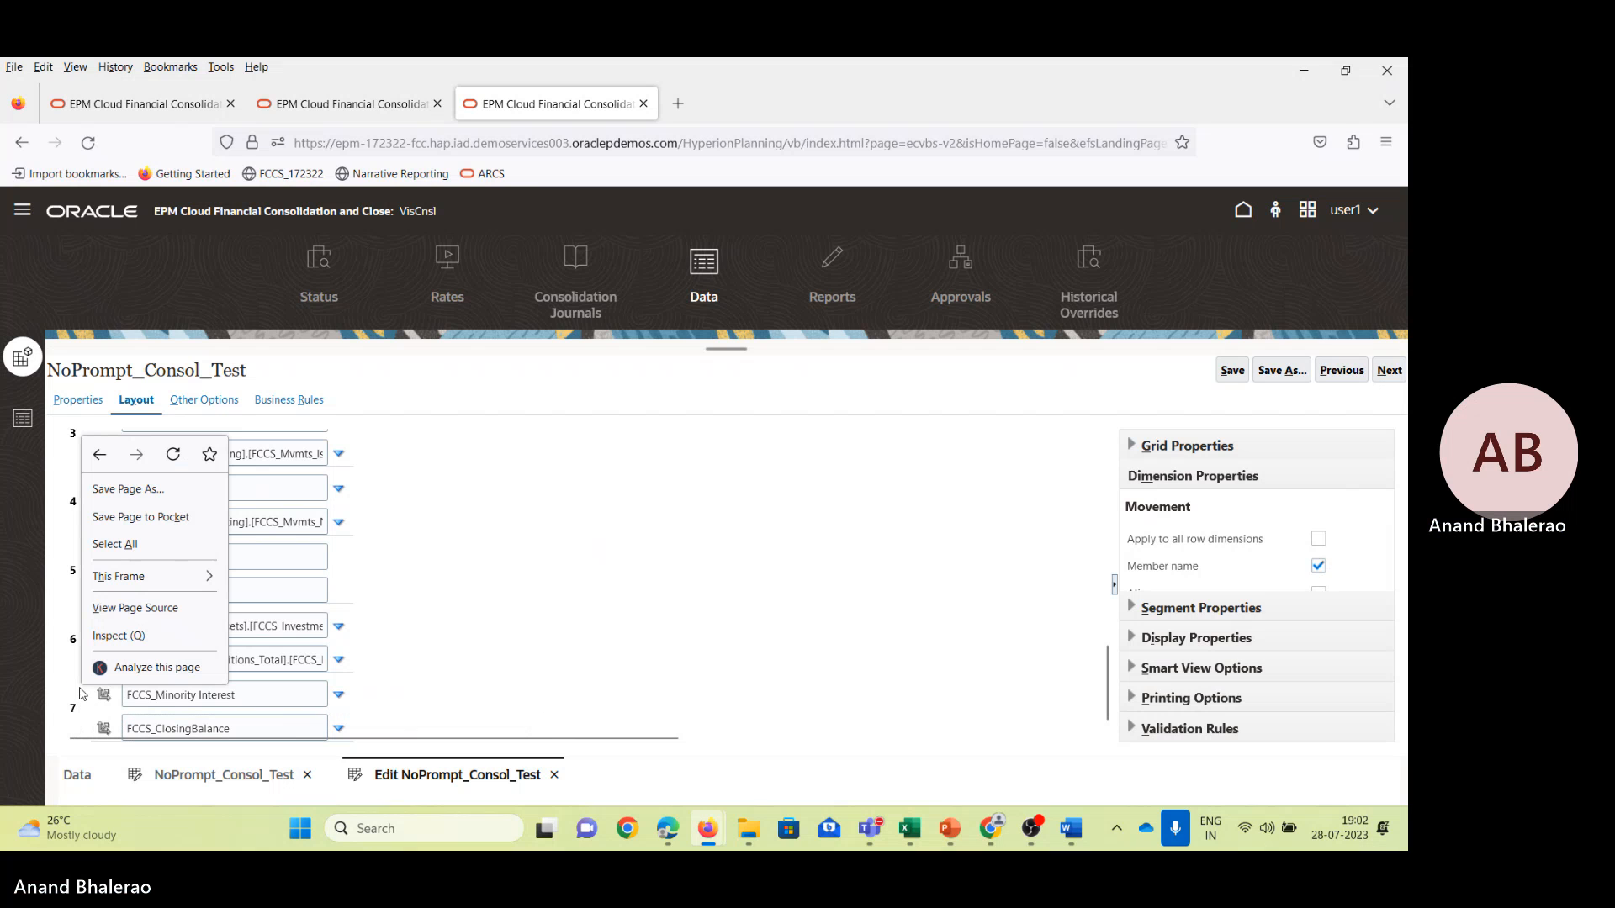
{"action": "left_click", "coordinate": [76, 708]}
{"action": "left_click", "coordinate": [76, 706]}
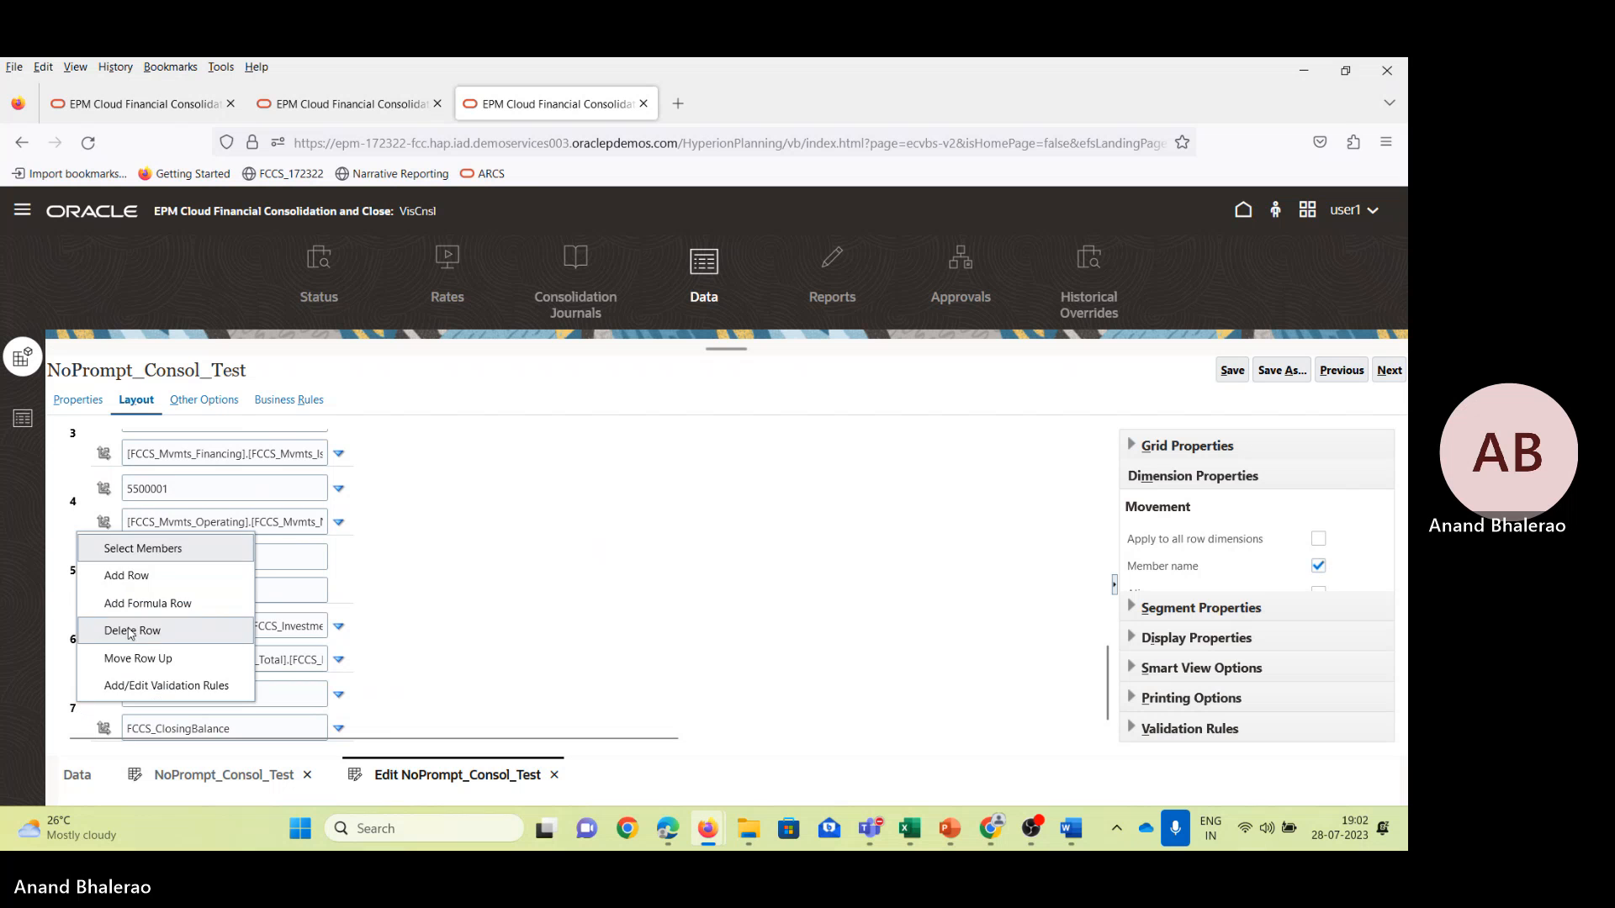
{"action": "left_click", "coordinate": [156, 576]}
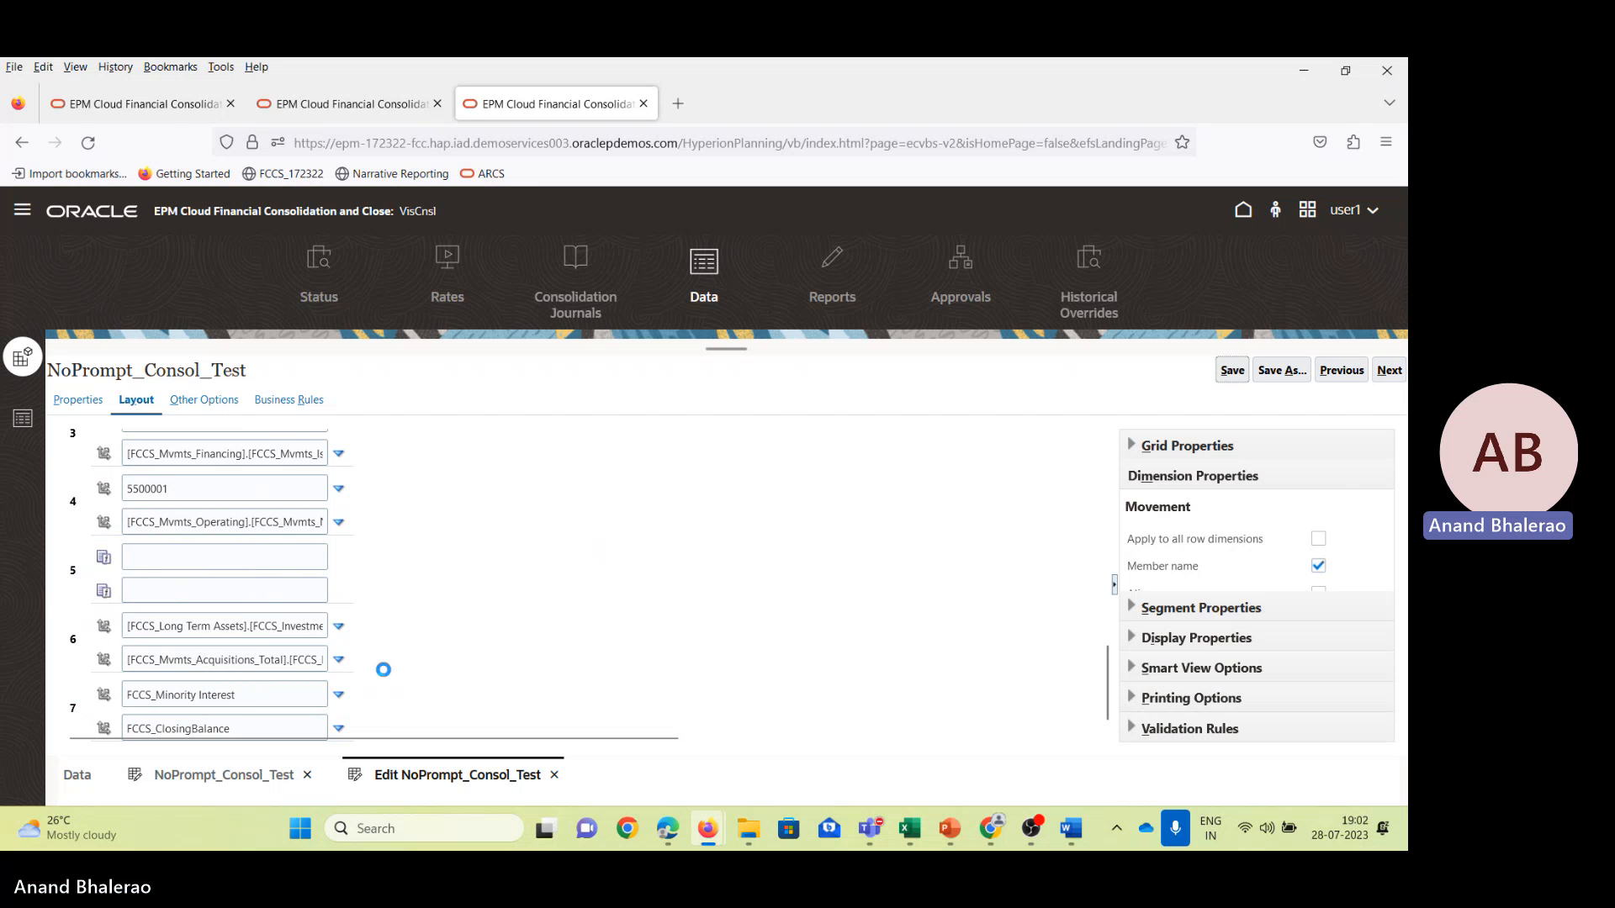
{"action": "scroll", "coordinate": [324, 704], "scroll_direction": "down", "scroll_amount": 2}
Copy FCCS_Goodwill from cell B23 of the Excel Output sheet and set it as the account of layout row 7, above FCCS_Minority Interest.
{"action": "key", "text": "alt+Tab"}
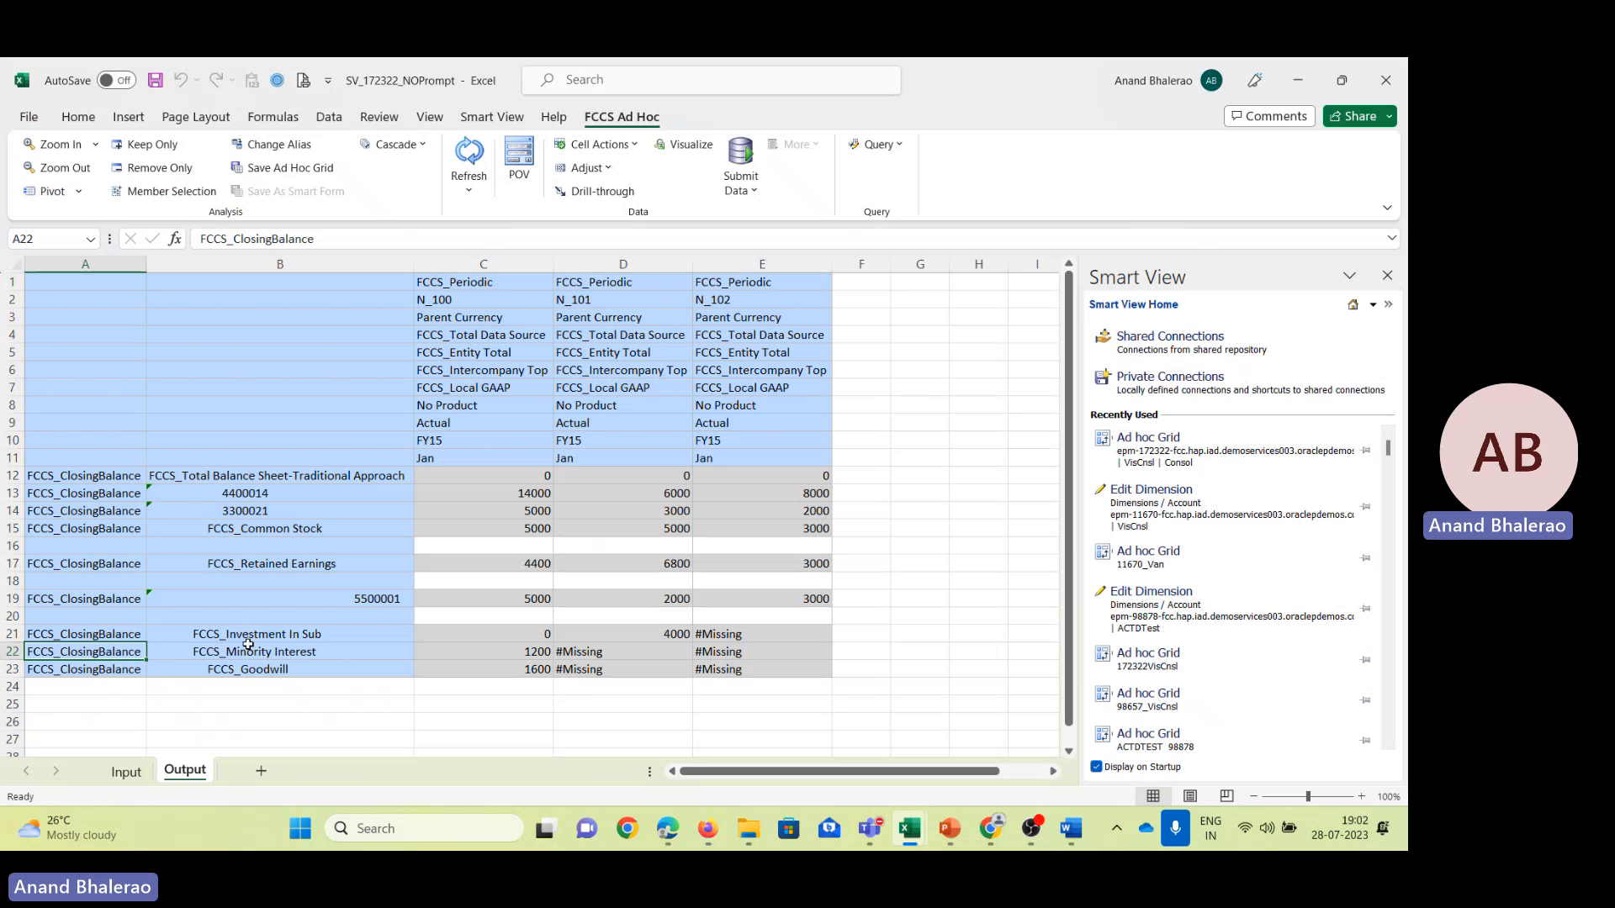
{"action": "left_click", "coordinate": [237, 669]}
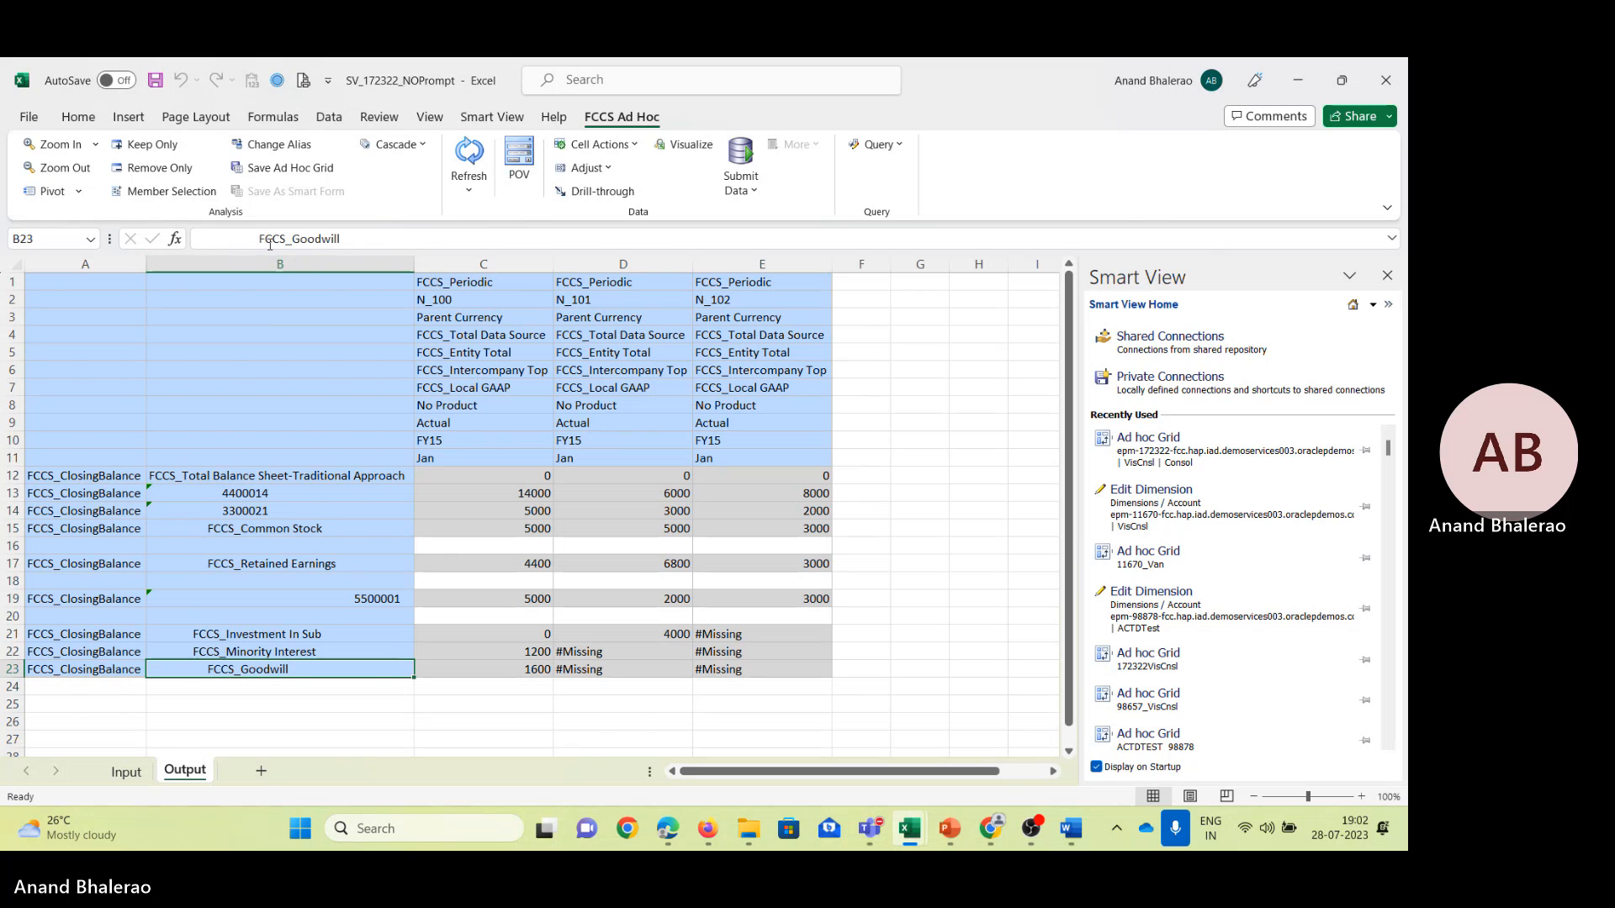
{"action": "double_click", "coordinate": [358, 240]}
{"action": "key", "text": "ctrl+c"}
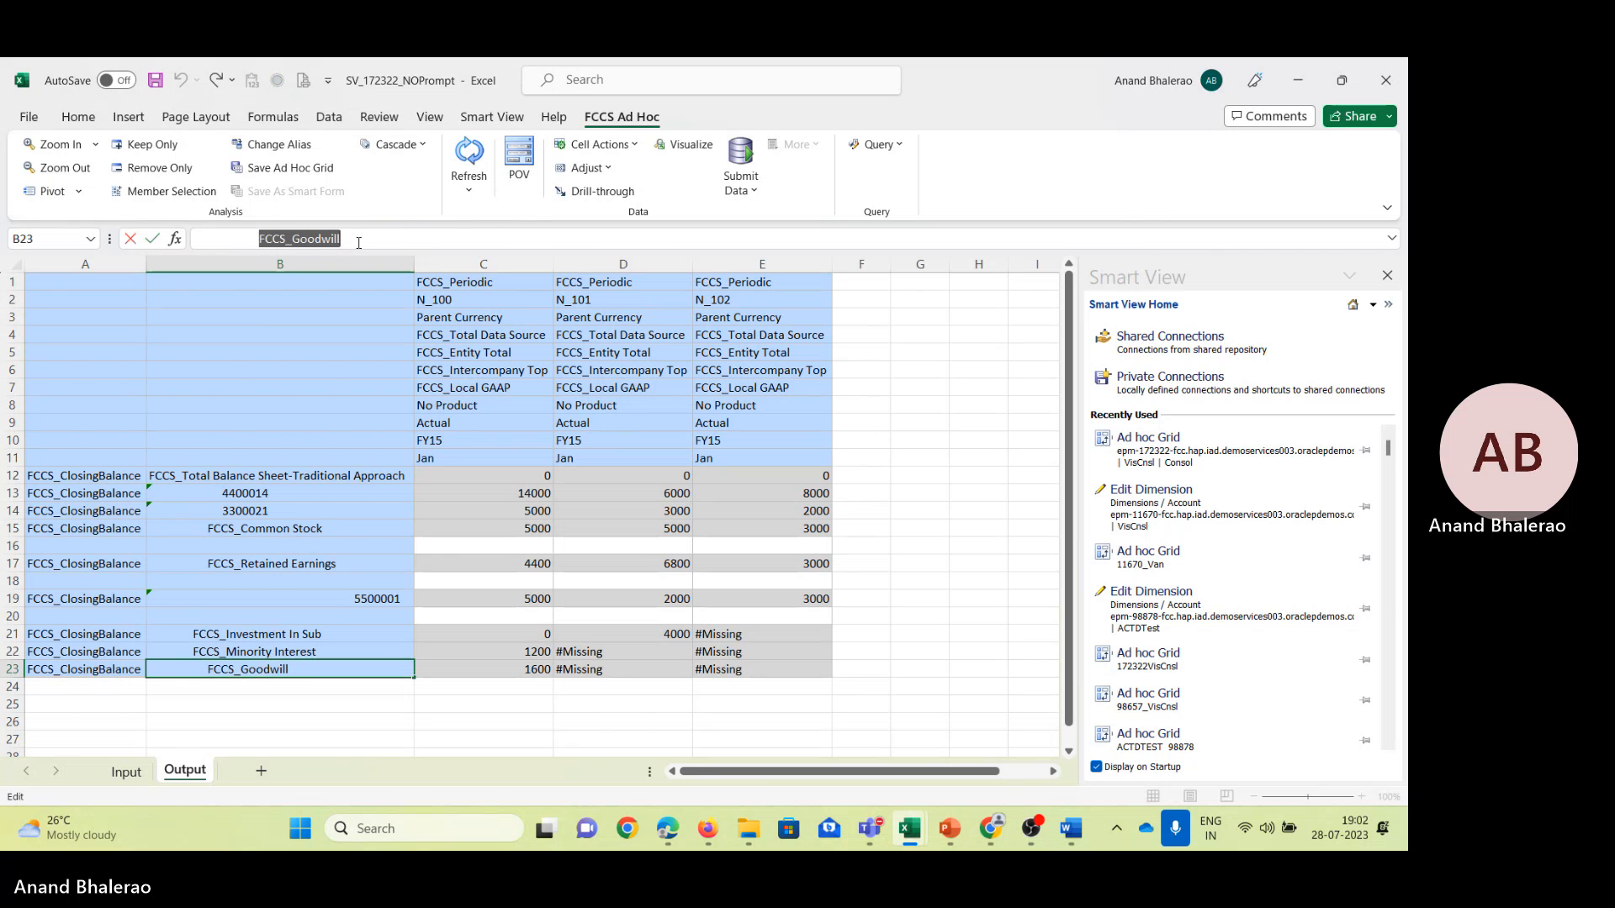
{"action": "key", "text": "alt+Tab"}
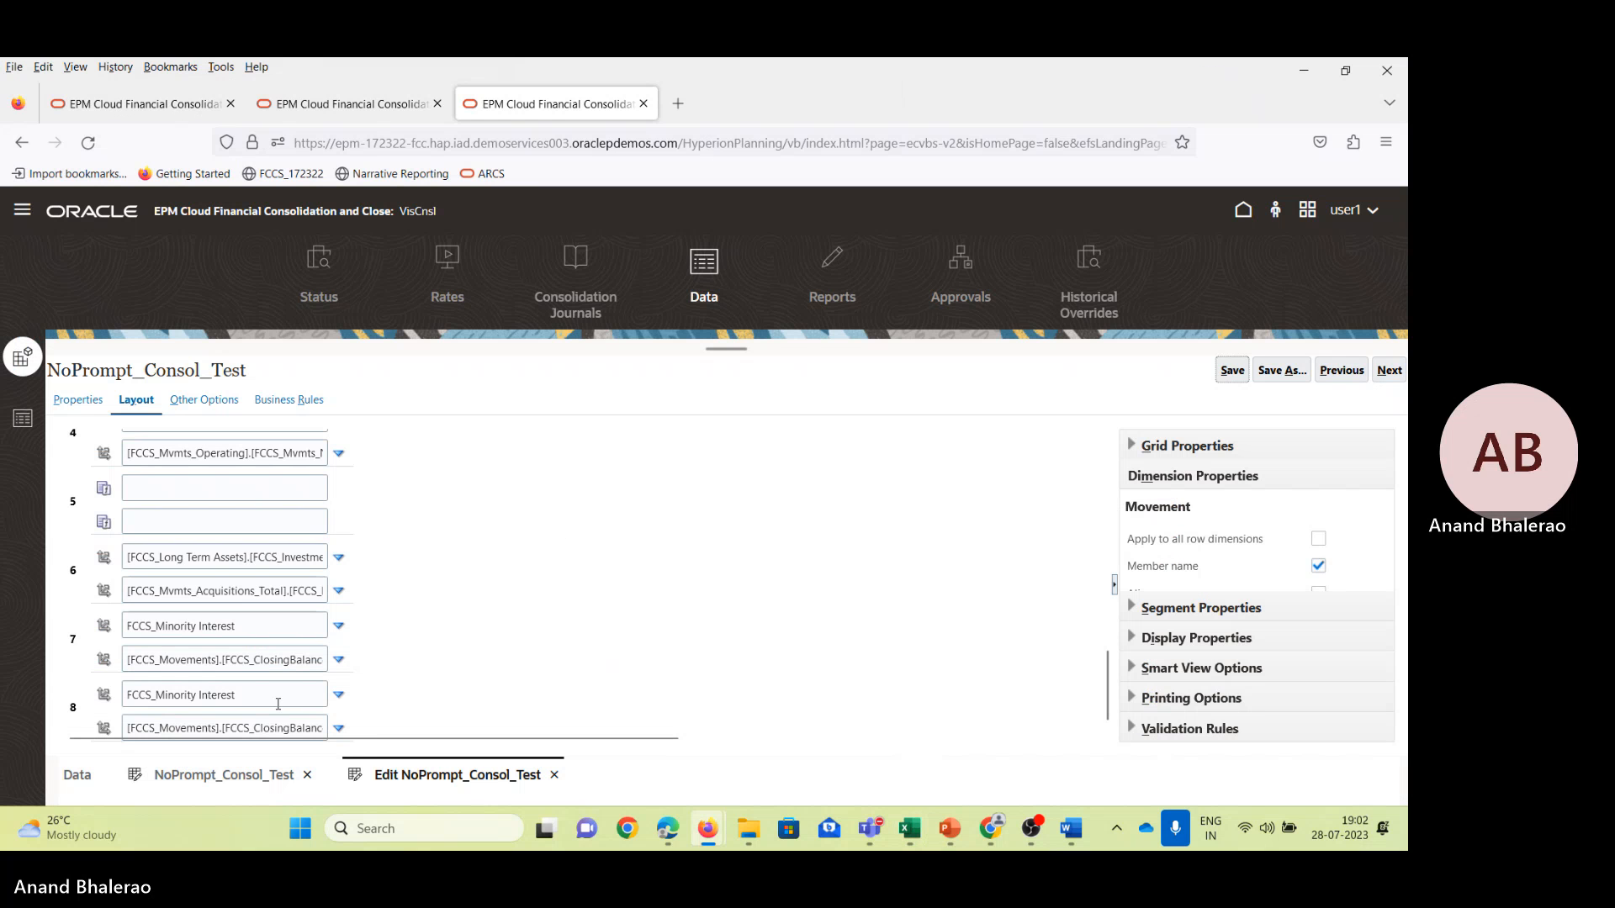
{"action": "left_click_drag", "start_coordinate": [253, 695], "coordinate": [123, 696]}
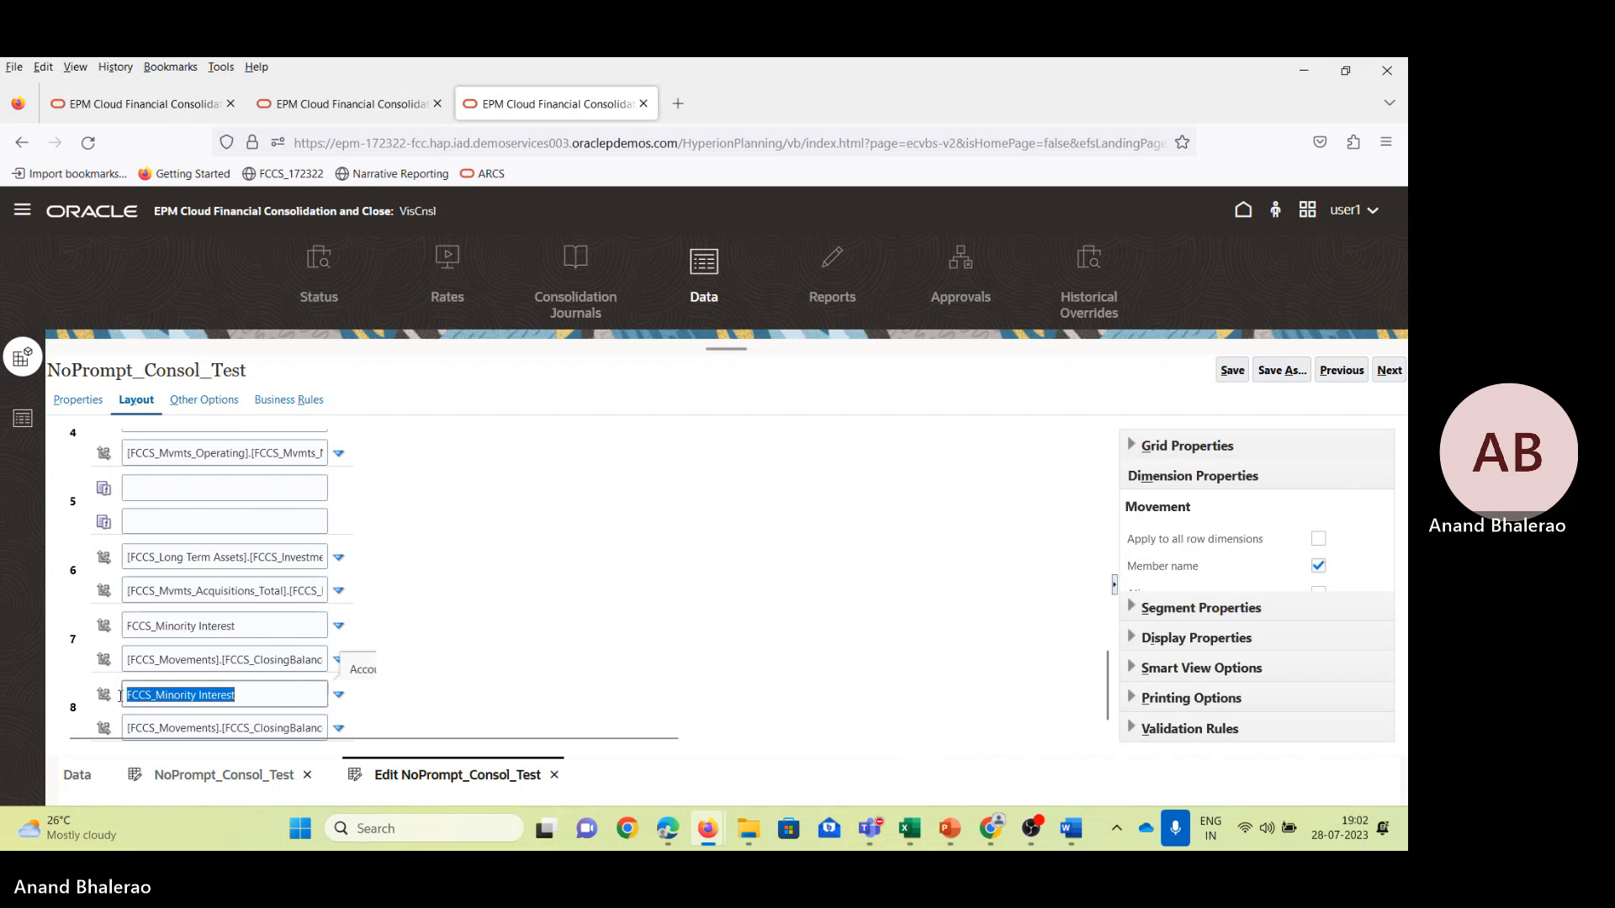
{"action": "left_click_drag", "start_coordinate": [268, 625], "coordinate": [125, 635]}
{"action": "key", "text": "ctrl+v"}
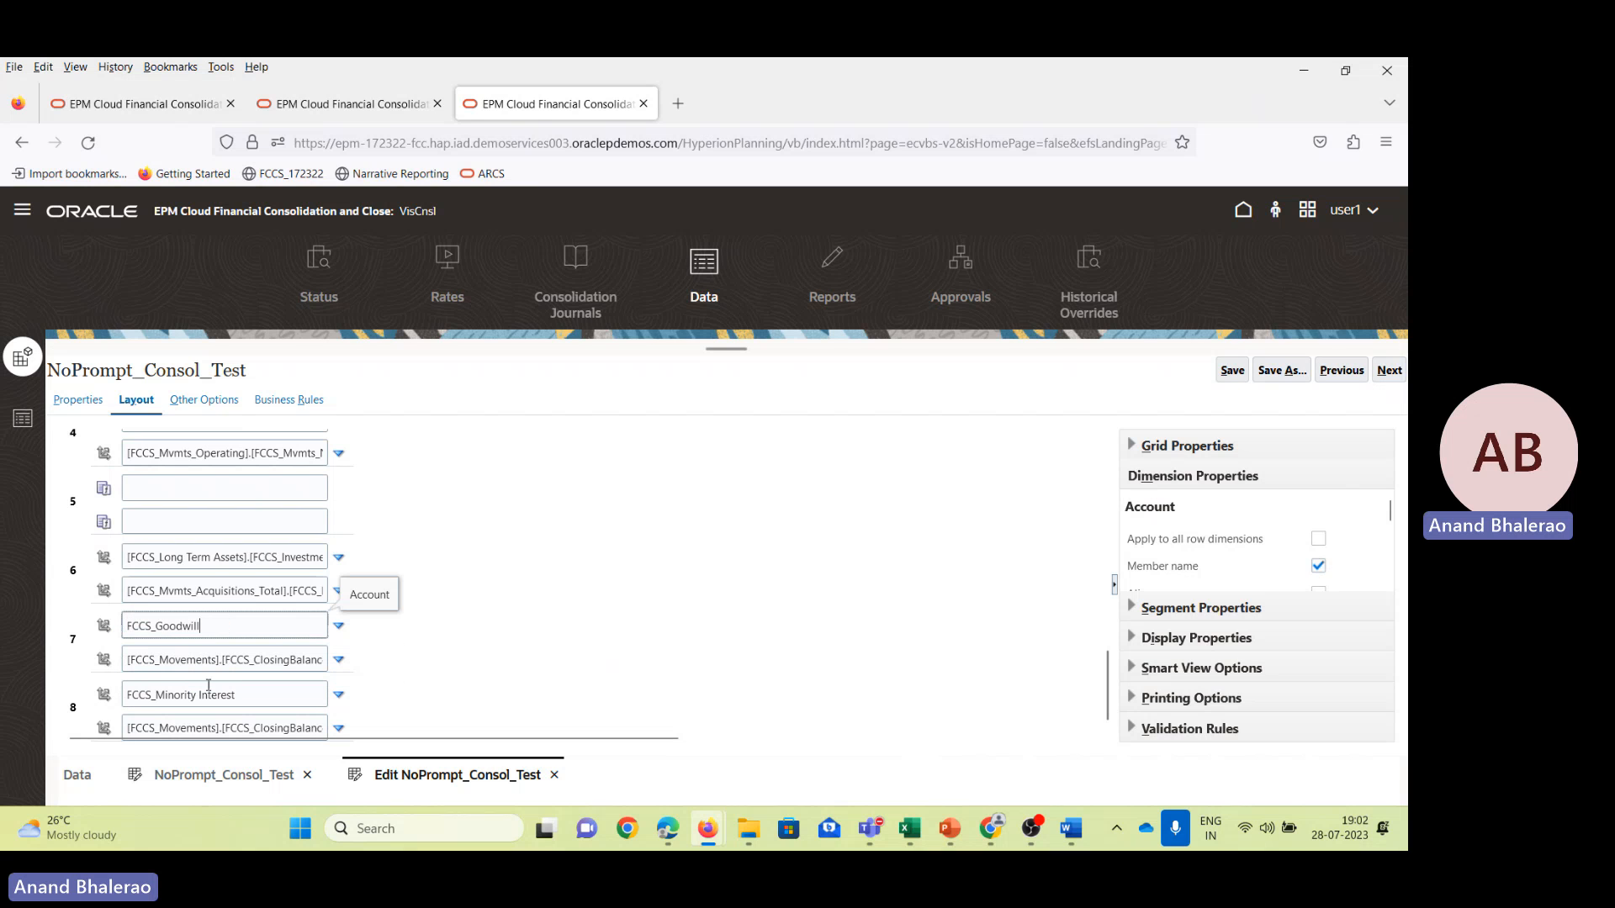
{"action": "left_click", "coordinate": [253, 659]}
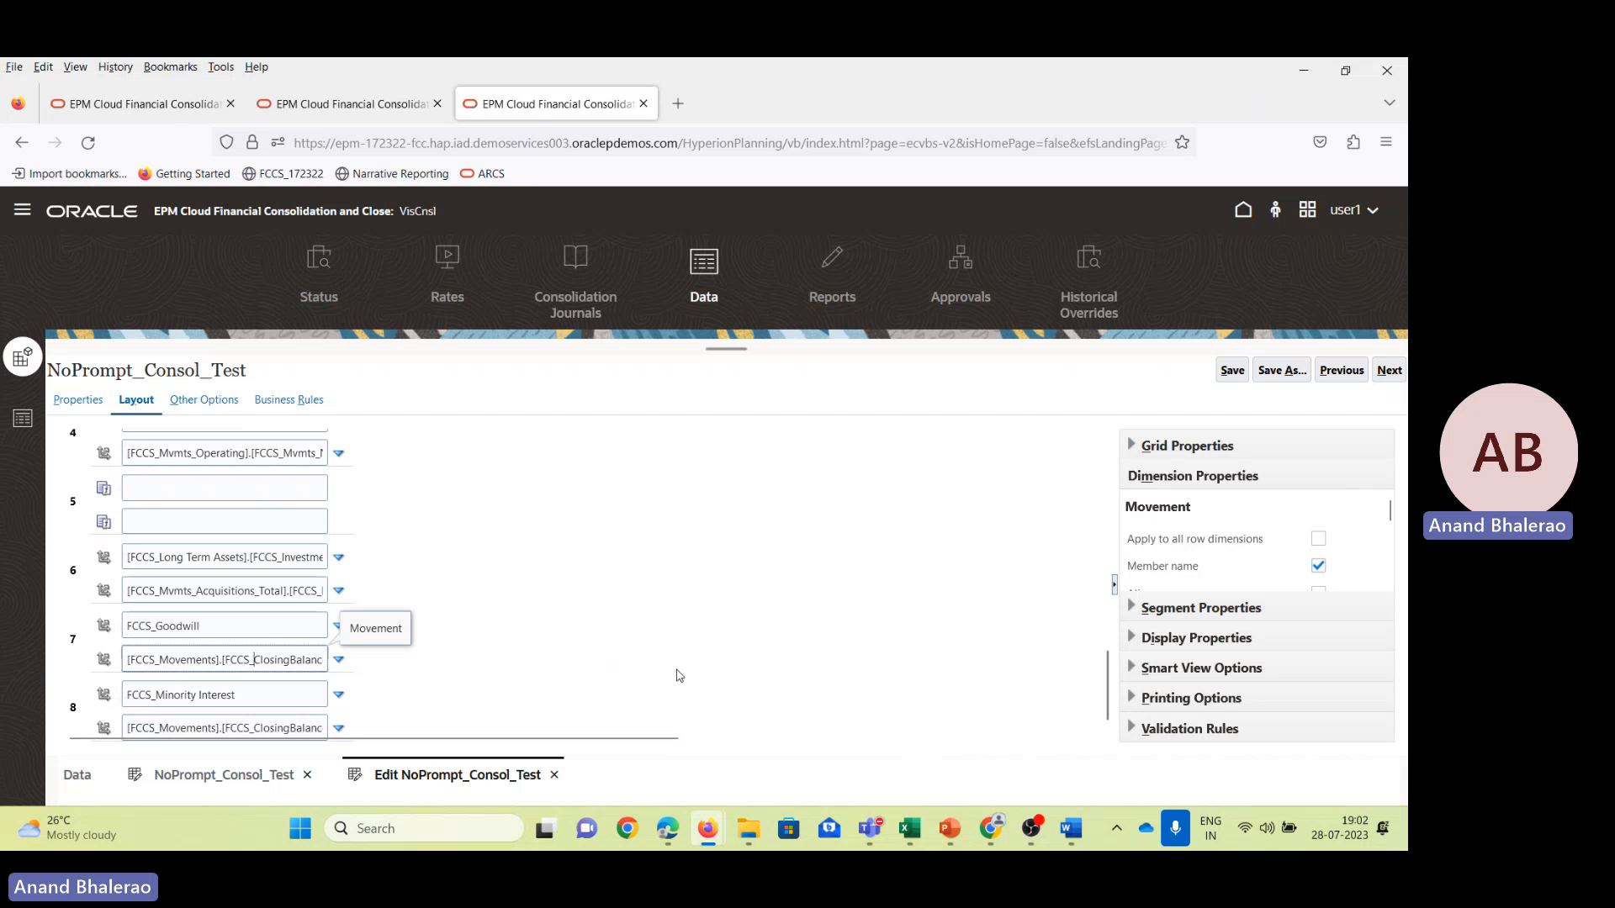
Save the form layout with its new rows, dismiss the confirmation and return to the NoPrompt_Consol_Test data form.
{"action": "left_click", "coordinate": [1232, 370]}
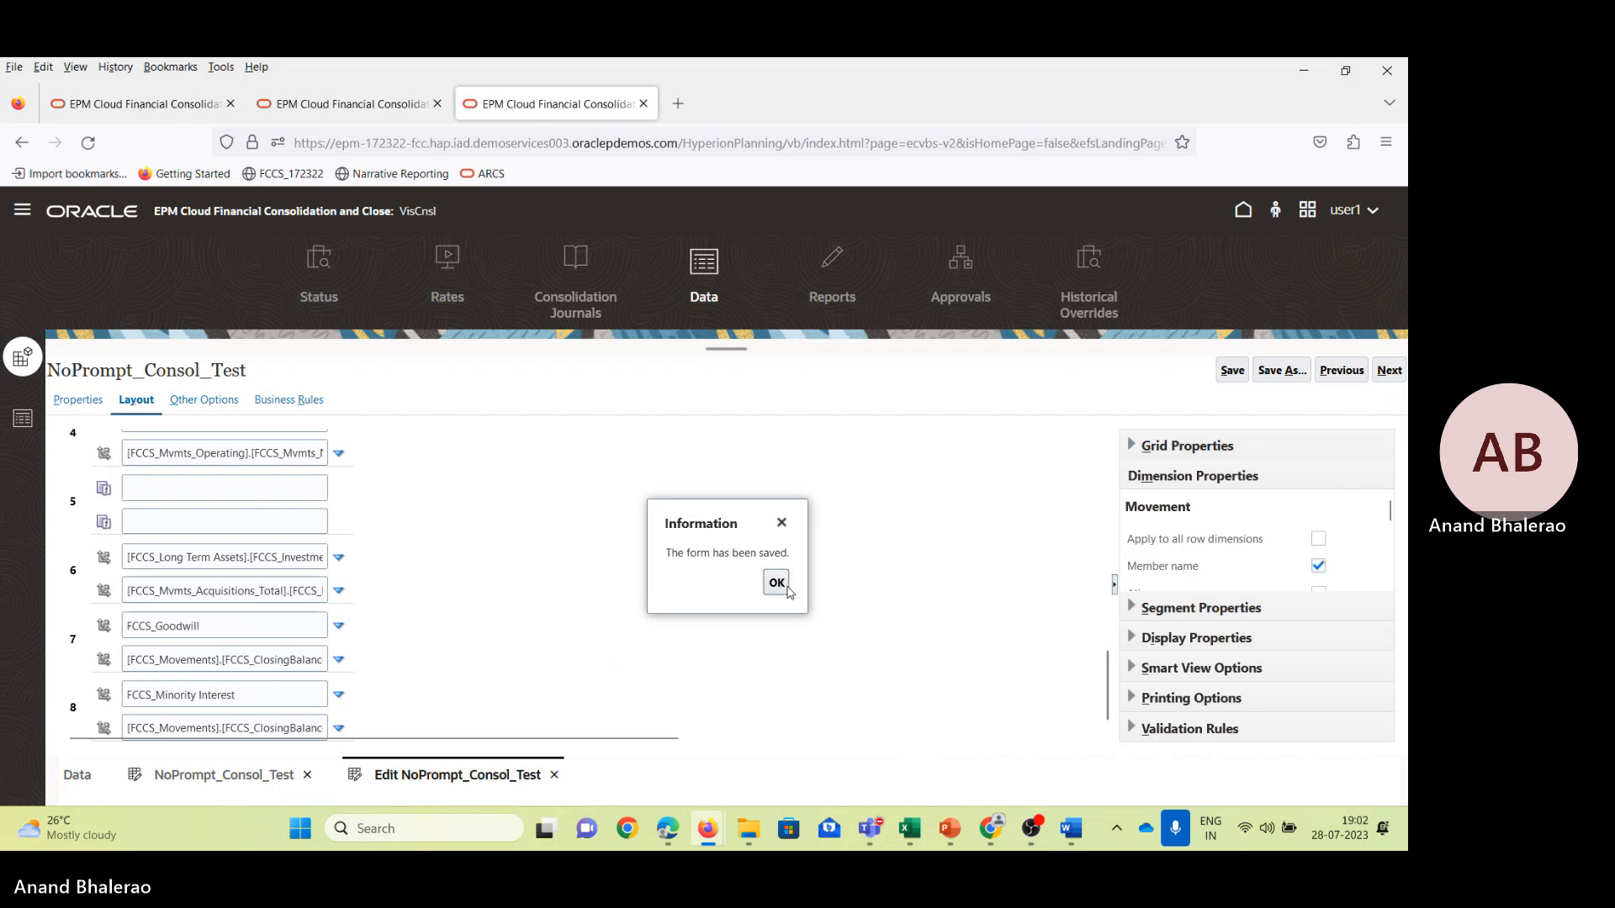
{"action": "left_click", "coordinate": [777, 583]}
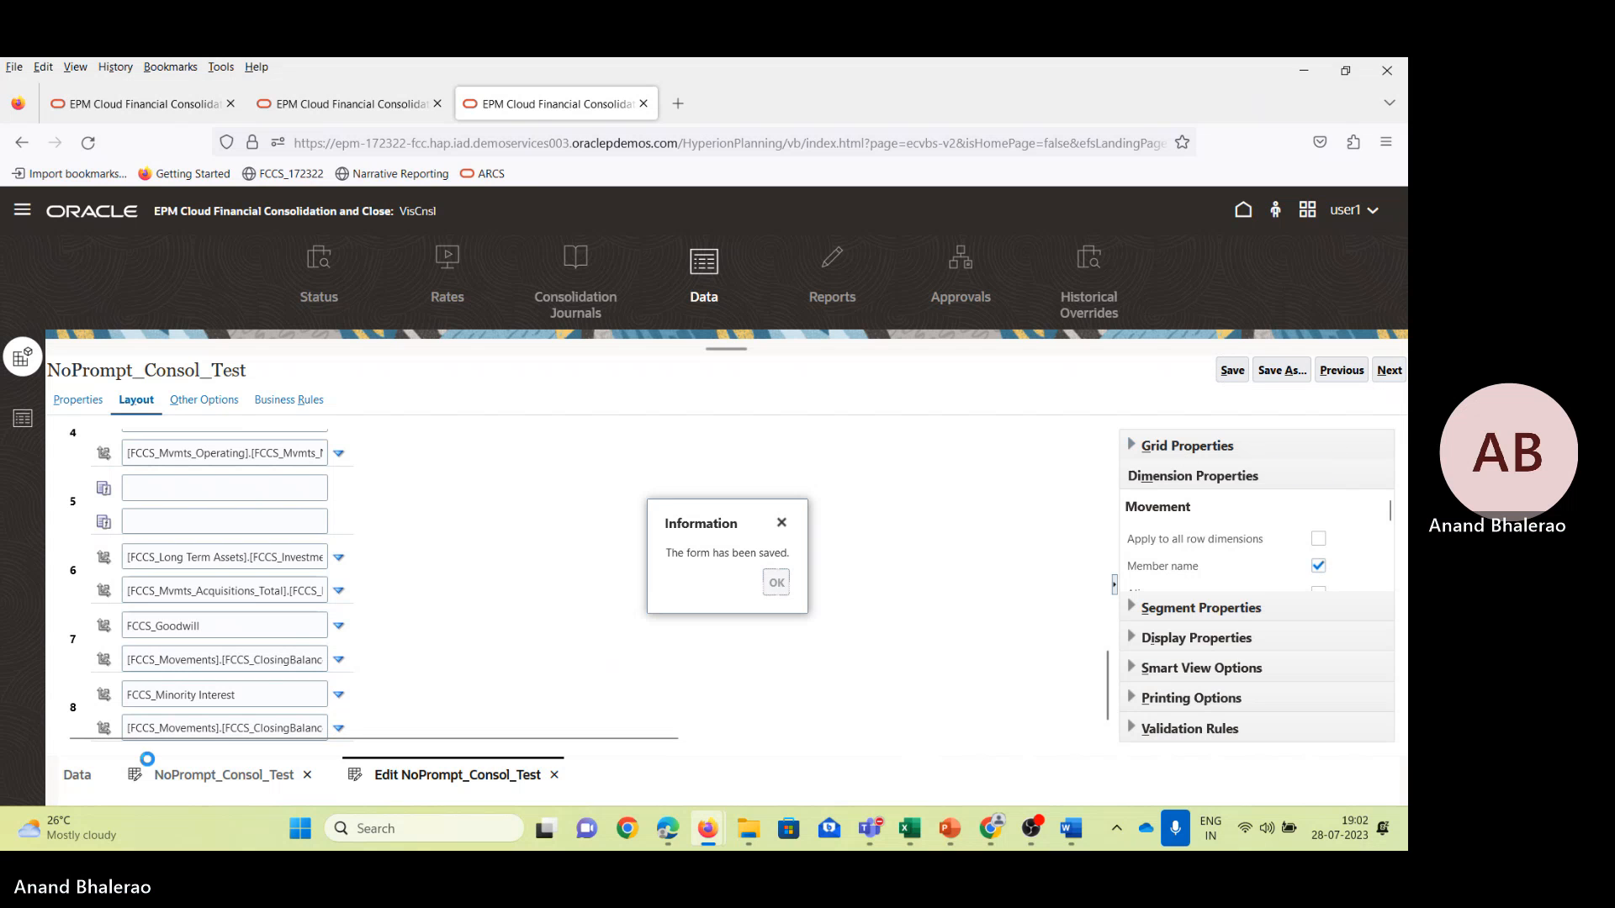
{"action": "left_click", "coordinate": [196, 778]}
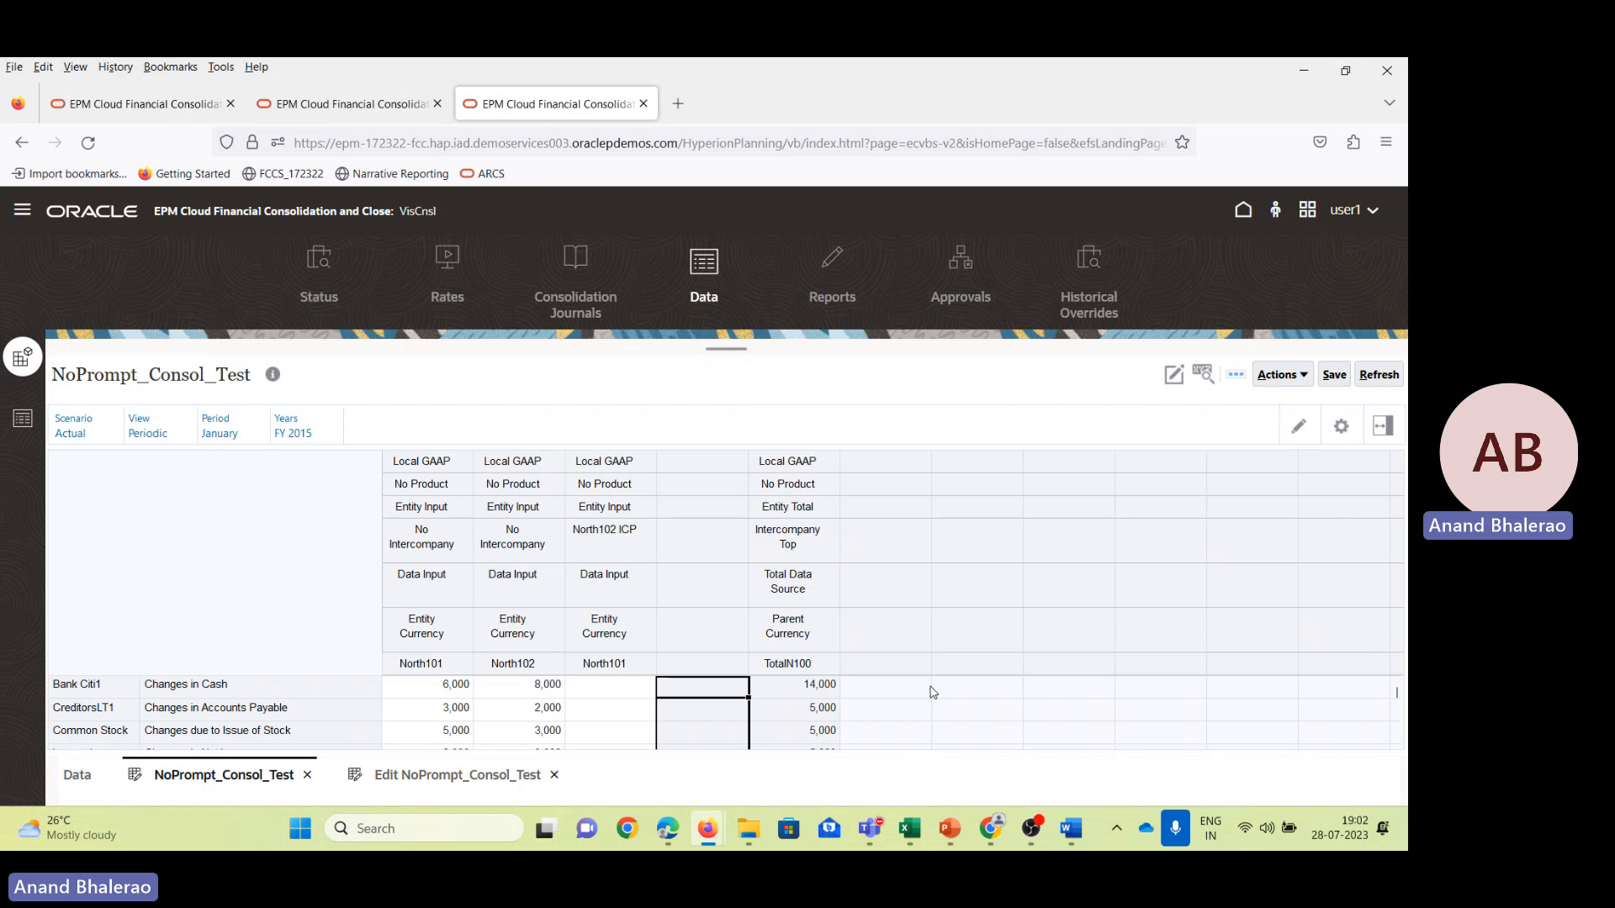
Examine the Goodwill and Minority Interest closing balance rows across the entity columns and TotalN100 in the data form.
{"action": "left_click", "coordinate": [837, 695]}
{"action": "key", "text": "Down"}
{"action": "key", "text": "Down"}
{"action": "key", "text": "Down"}
{"action": "key", "text": "Down"}
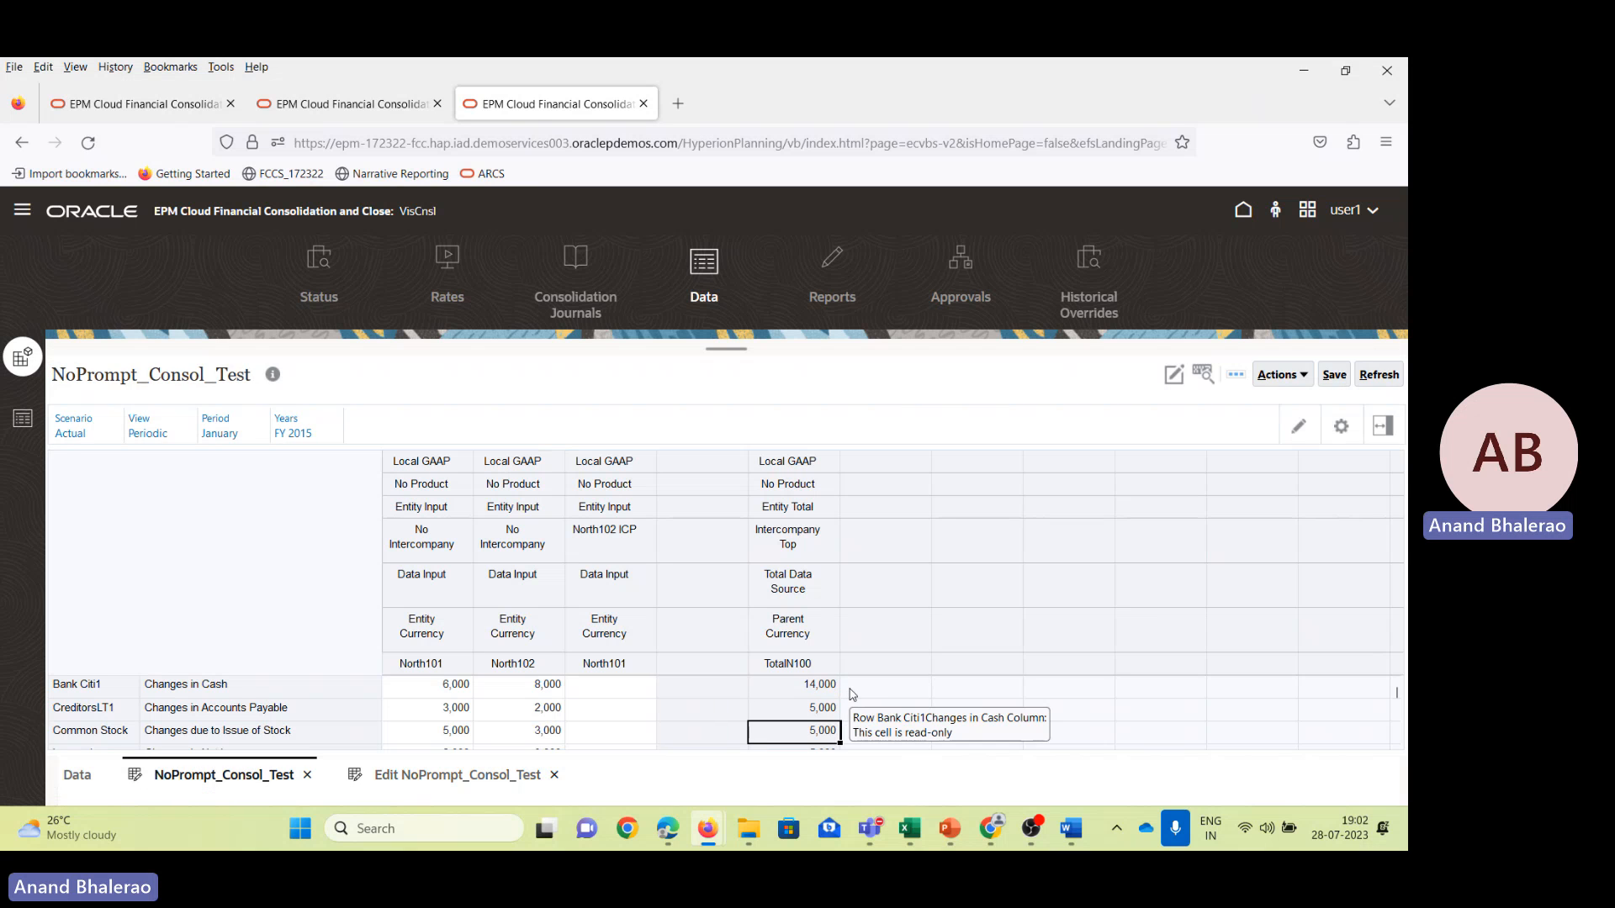
{"action": "key", "text": "Down"}
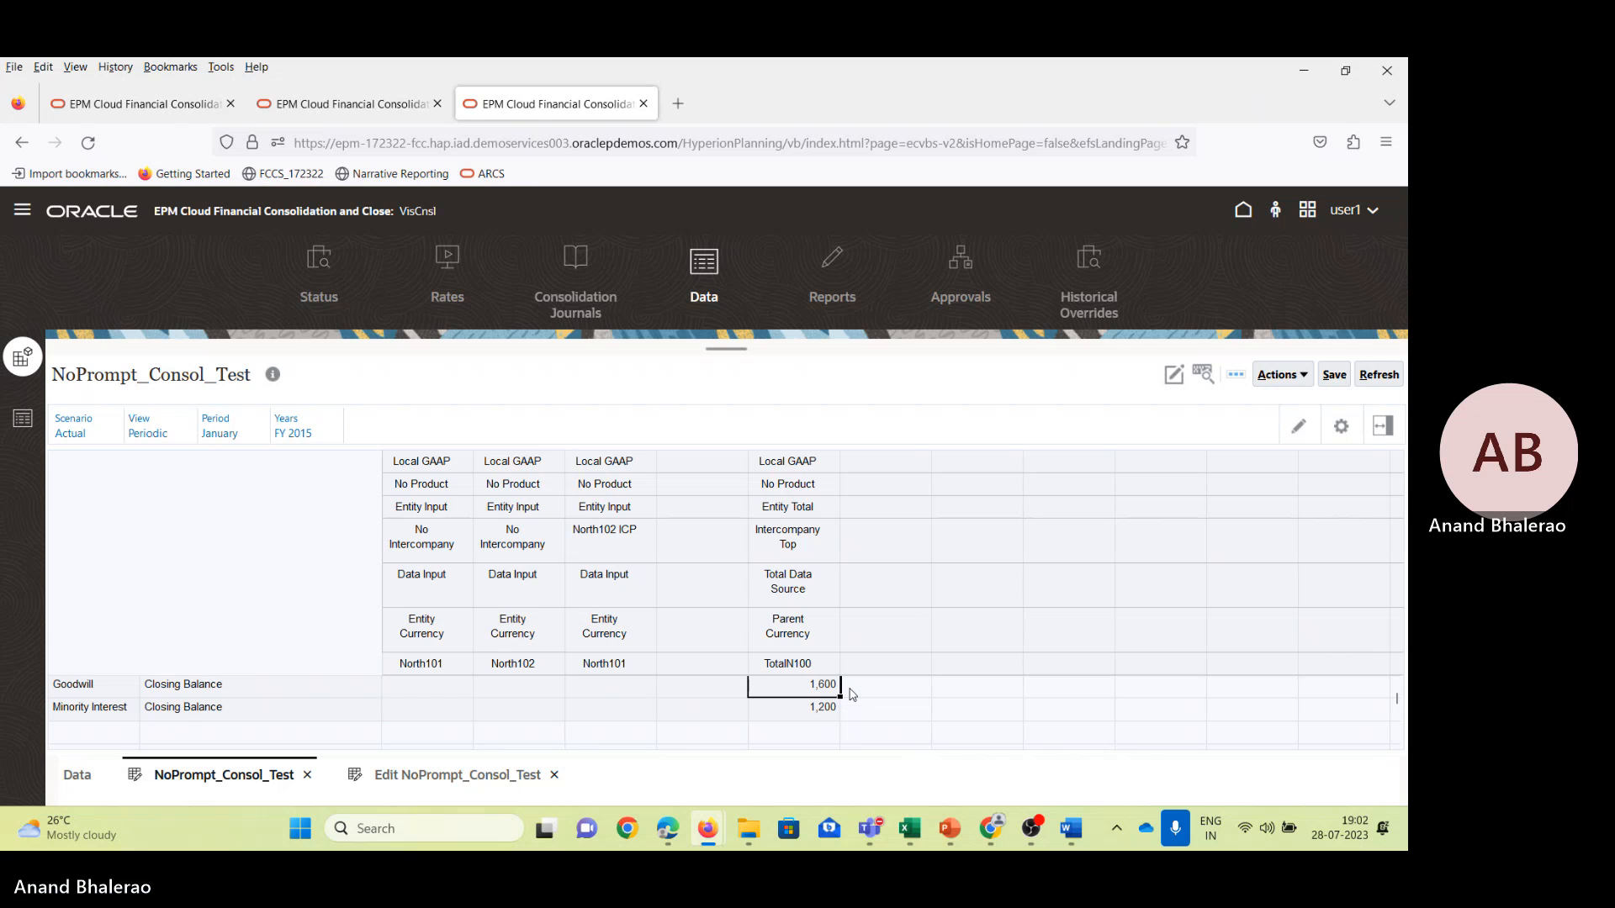
{"action": "key", "text": "Down"}
{"action": "key", "text": "Left"}
{"action": "key", "text": "Left"}
{"action": "key", "text": "Left"}
{"action": "key", "text": "Left"}
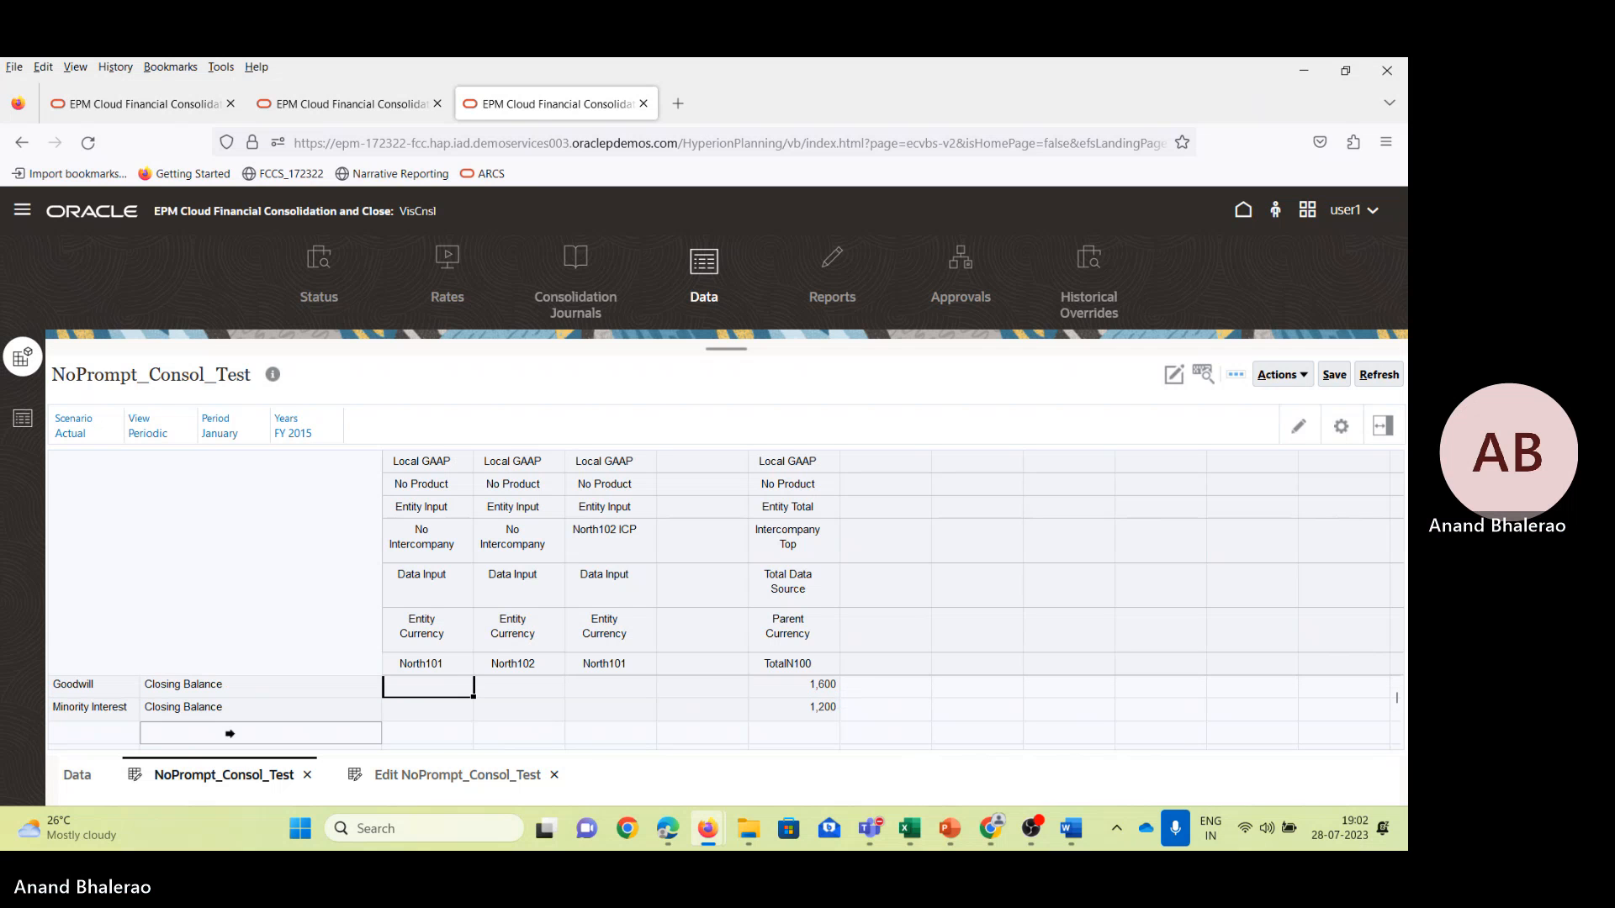
{"action": "left_click", "coordinate": [252, 682]}
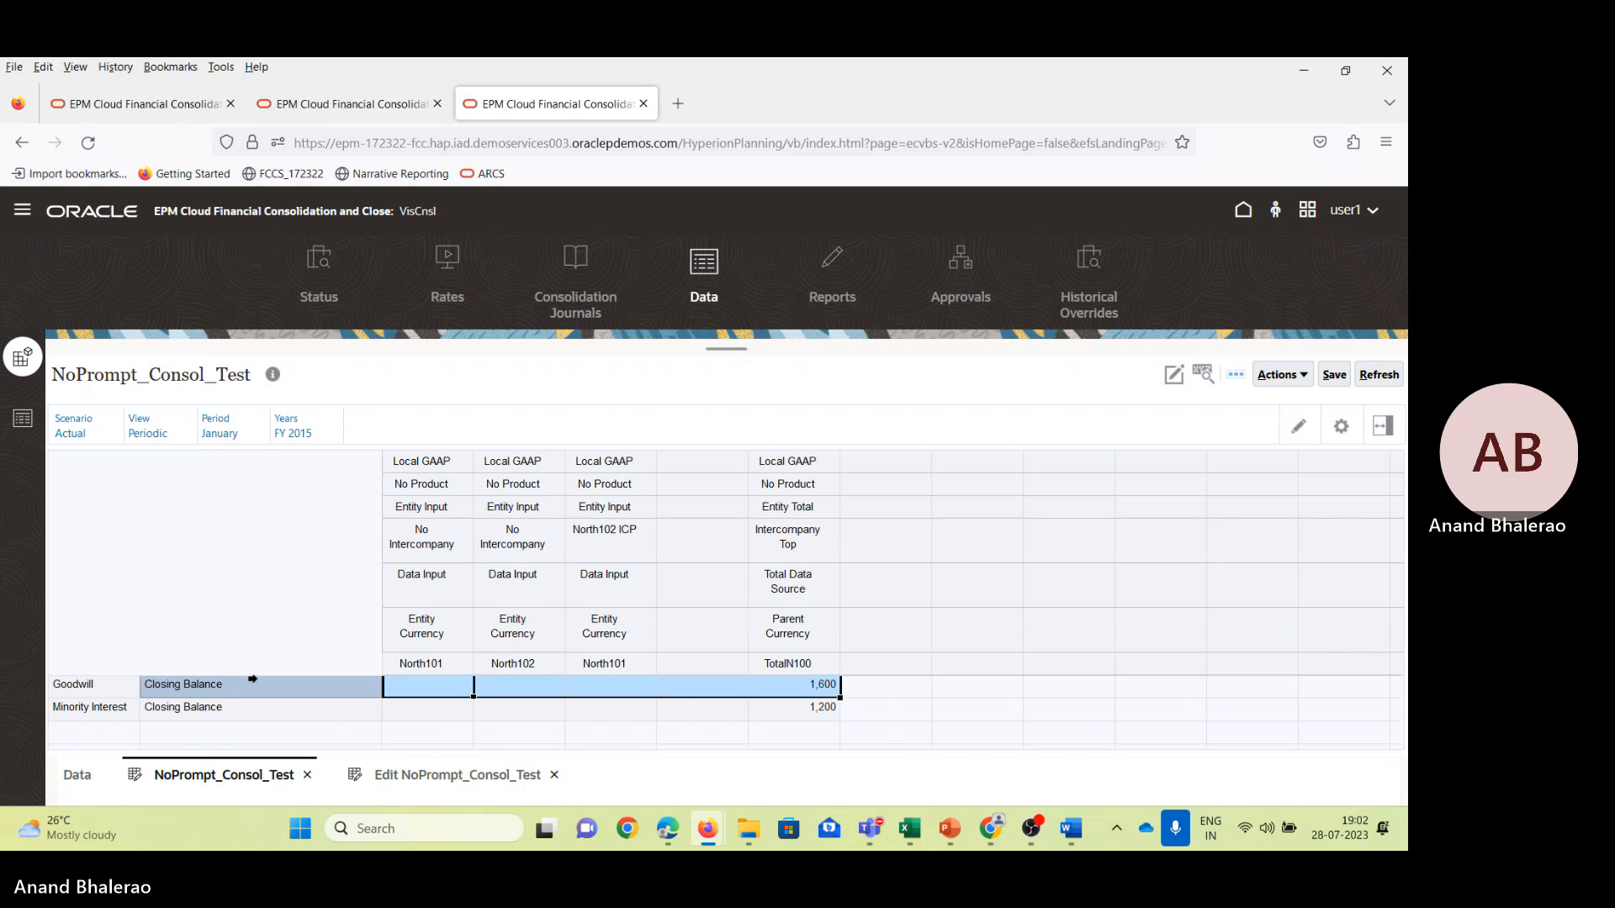
{"action": "left_click", "coordinate": [430, 693]}
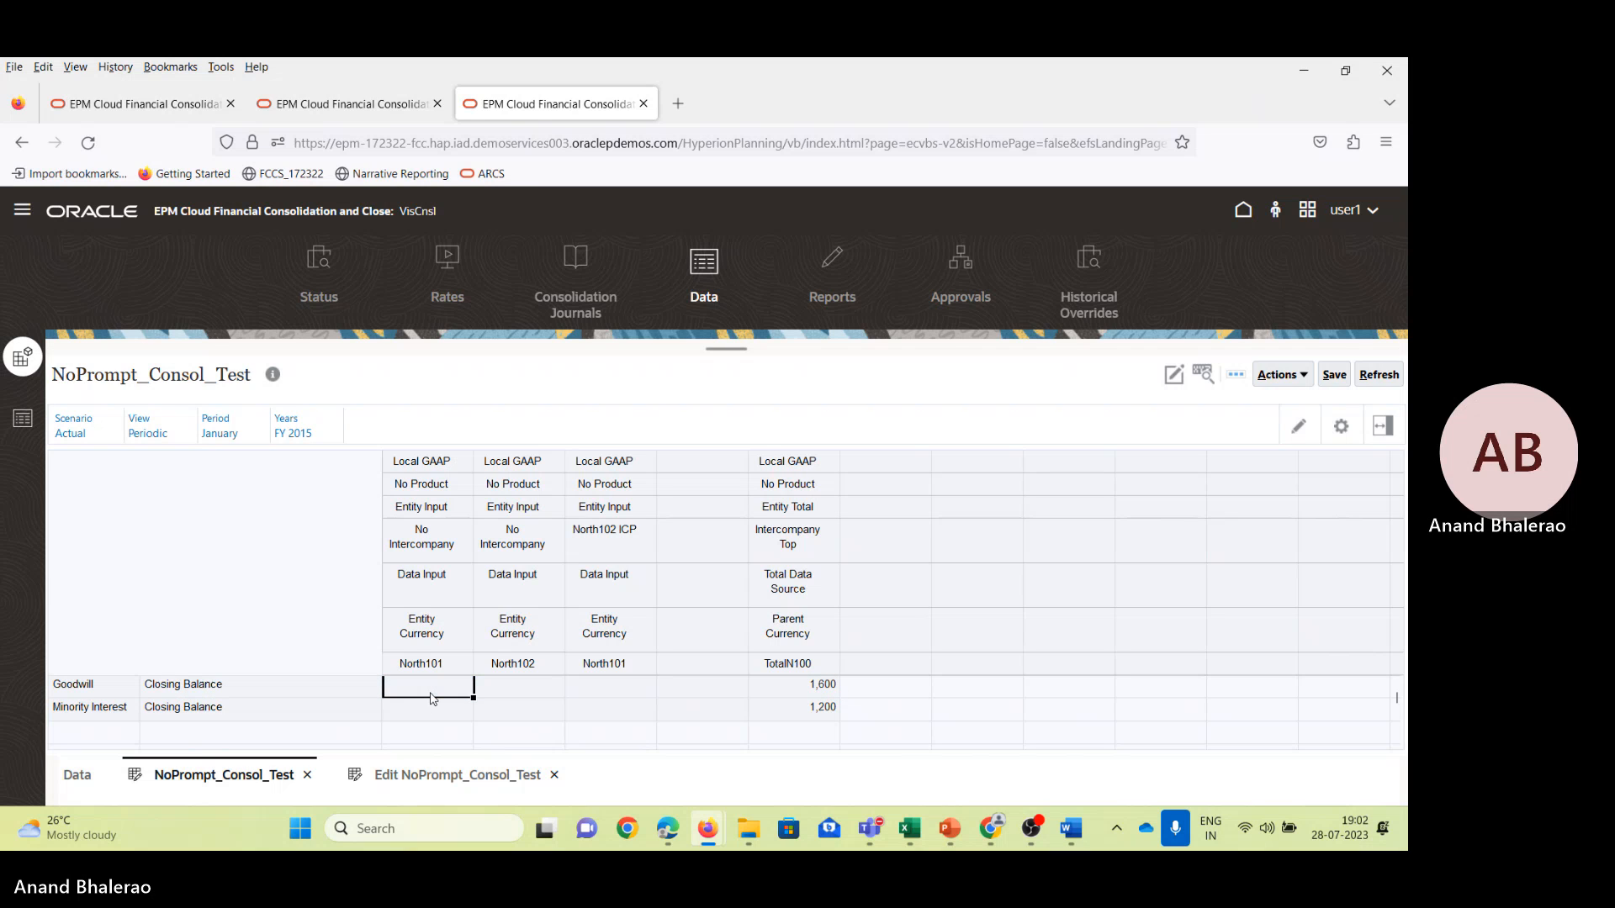
Review the North101 column from the Goodwill row up to Income1 and back down to Goodwill.
{"action": "key", "text": "Down"}
{"action": "key", "text": "Down"}
{"action": "key", "text": "Up"}
{"action": "key", "text": "Up"}
{"action": "key", "text": "Up"}
{"action": "key", "text": "Up"}
{"action": "key", "text": "Up"}
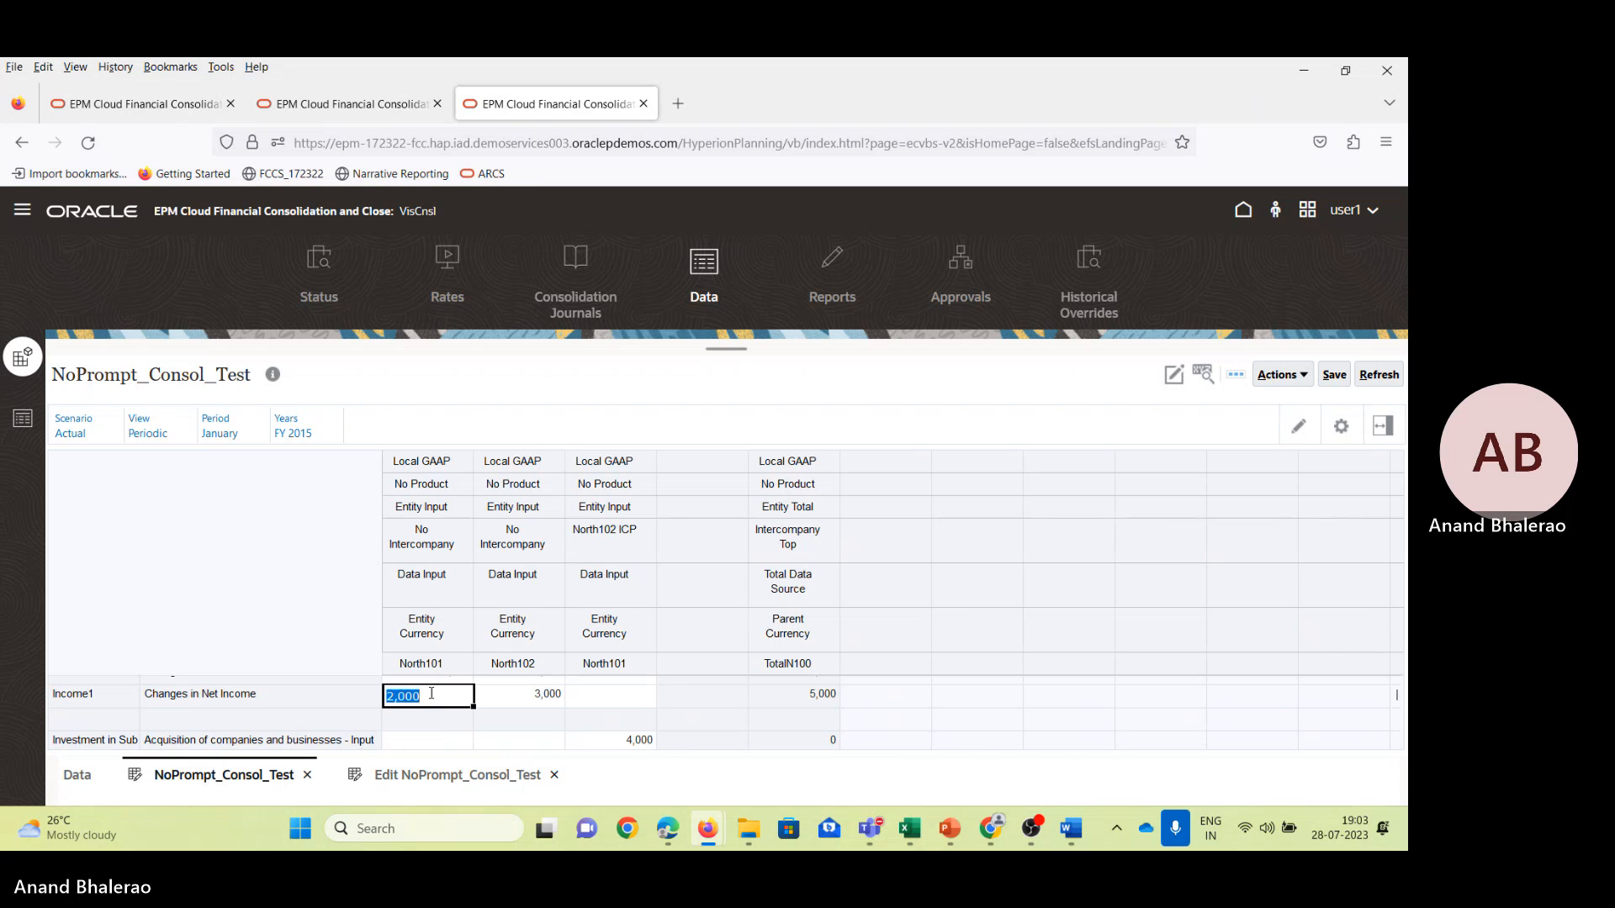
{"action": "key", "text": "Down"}
{"action": "key", "text": "Up"}
{"action": "key", "text": "Down"}
{"action": "key", "text": "Down"}
{"action": "key", "text": "Down"}
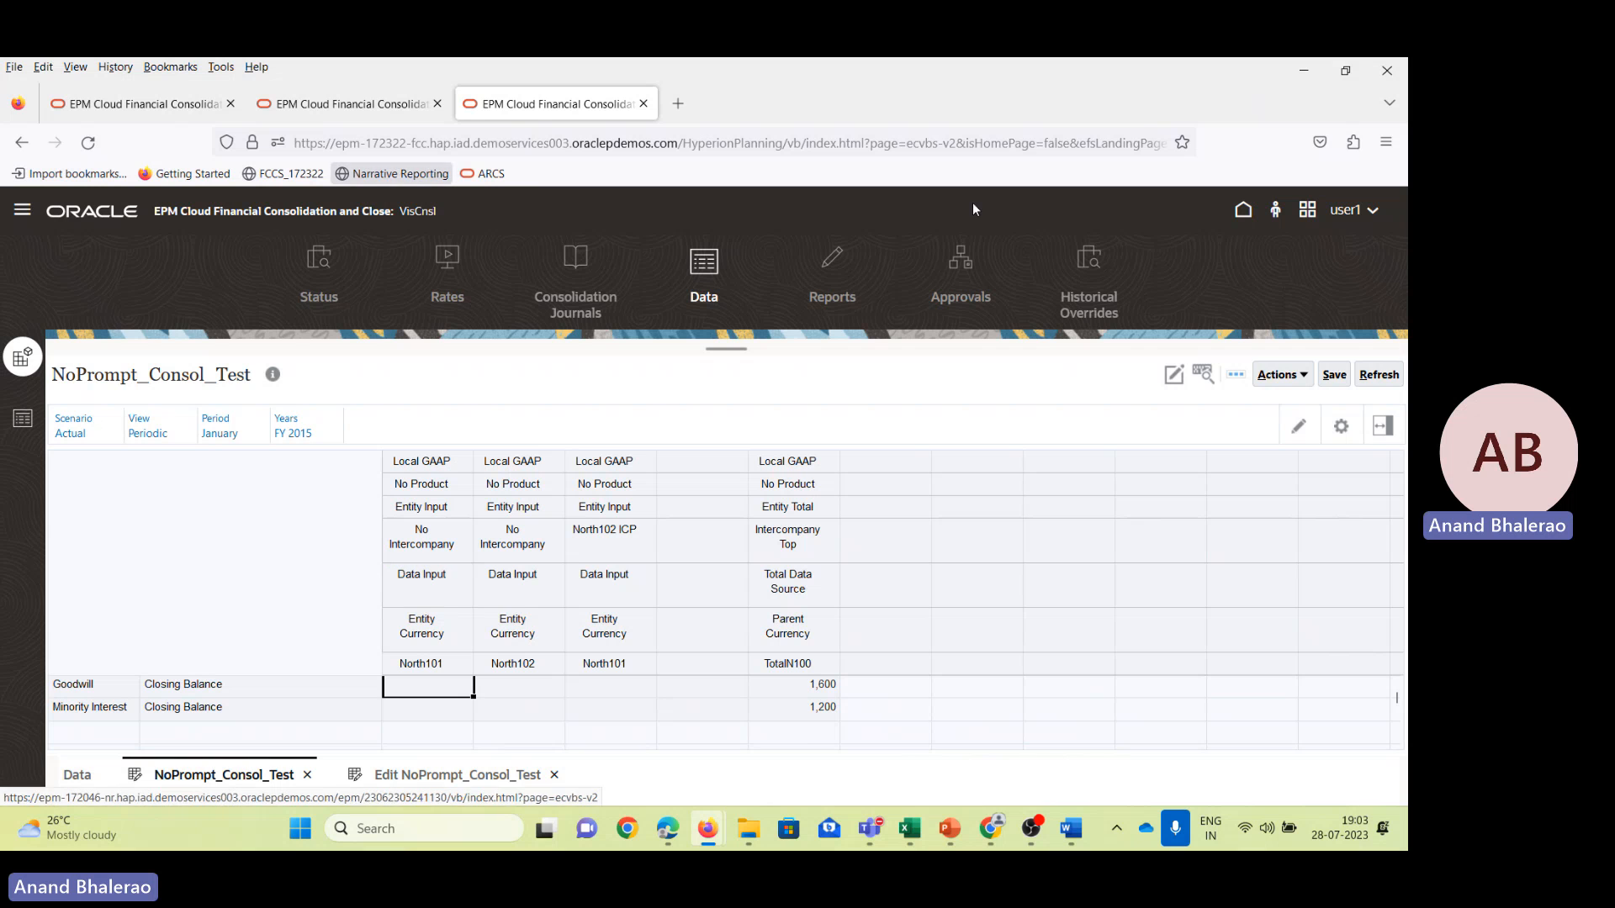
Open the NoPrompt_Consol_Test form for editing in form management and show its layout.
{"action": "left_click", "coordinate": [22, 213]}
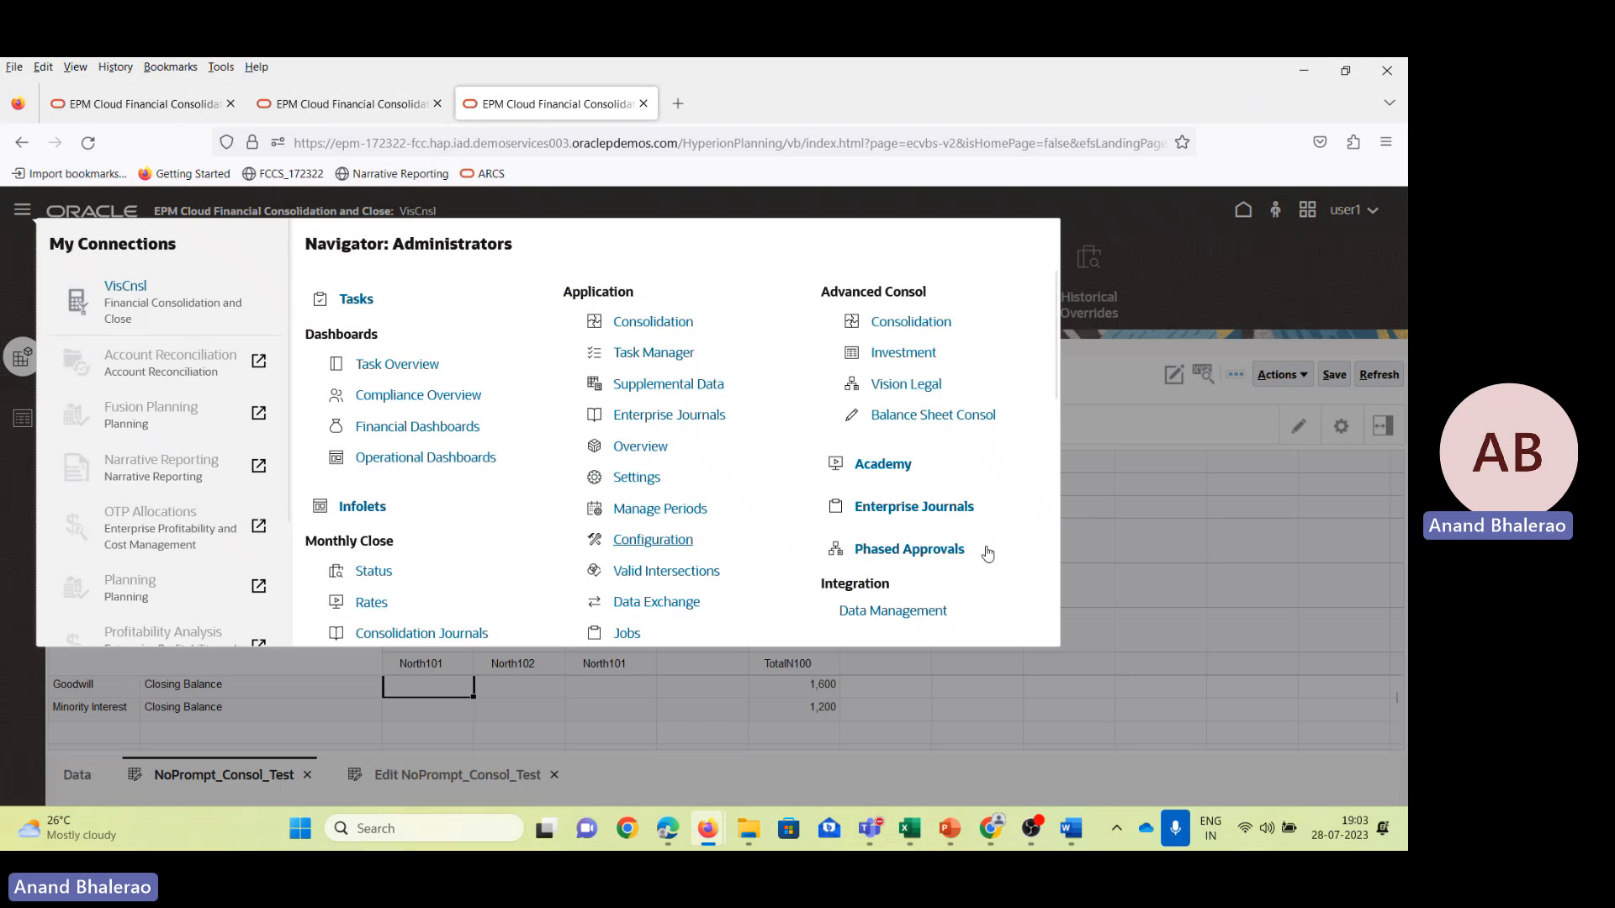
{"action": "scroll", "coordinate": [967, 559], "scroll_direction": "down", "scroll_amount": 2}
{"action": "scroll", "coordinate": [910, 615], "scroll_direction": "down", "scroll_amount": 3}
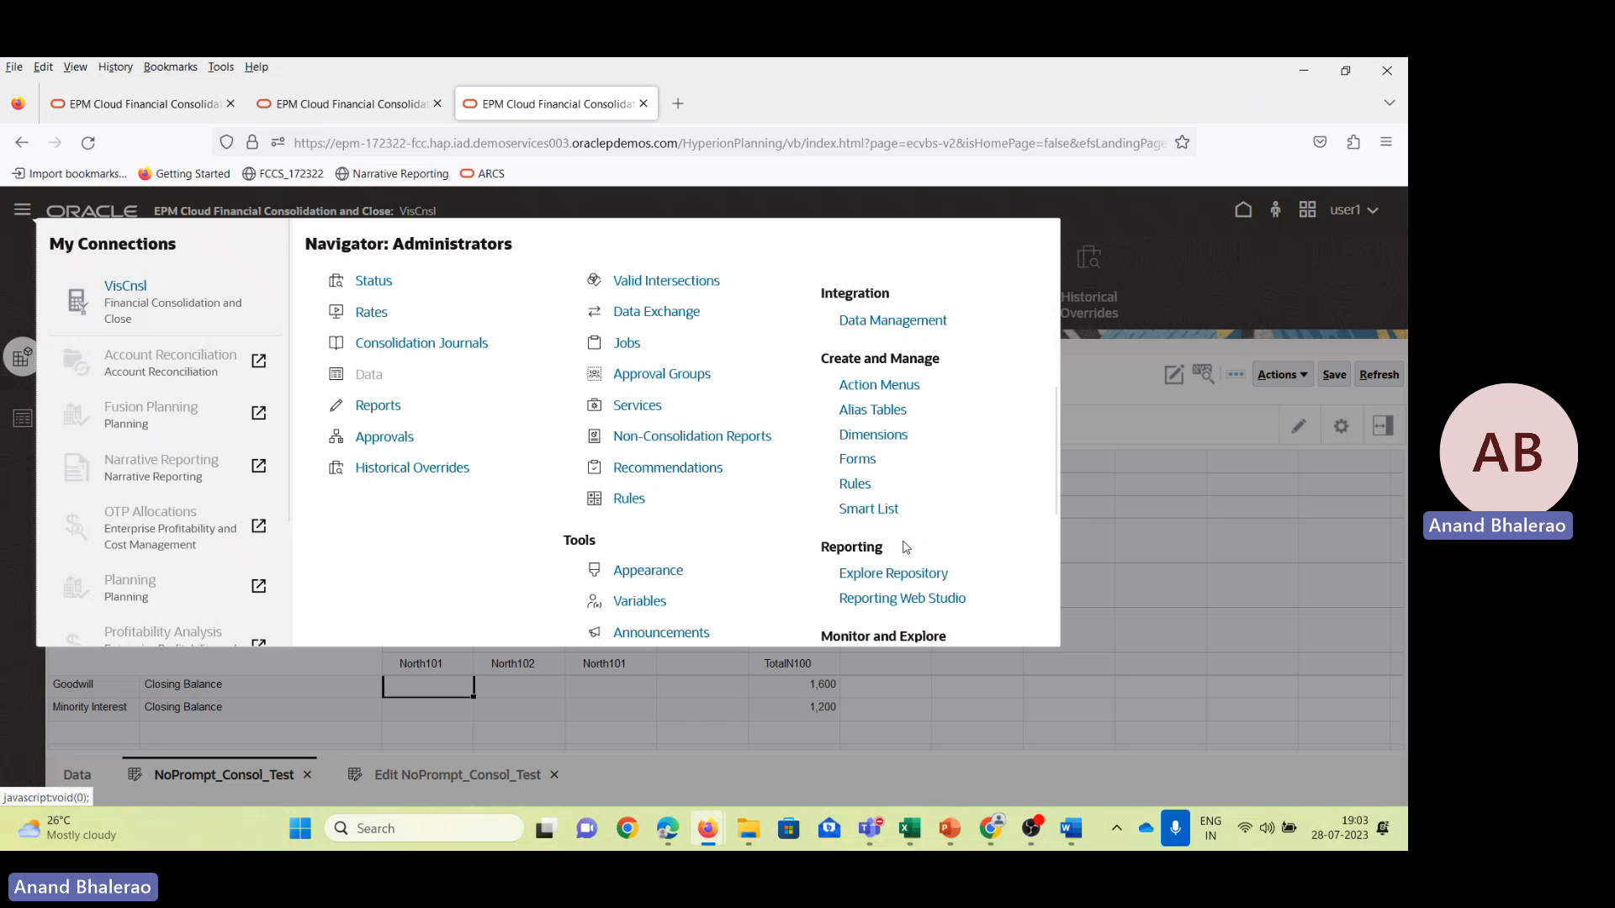
{"action": "left_click", "coordinate": [860, 460]}
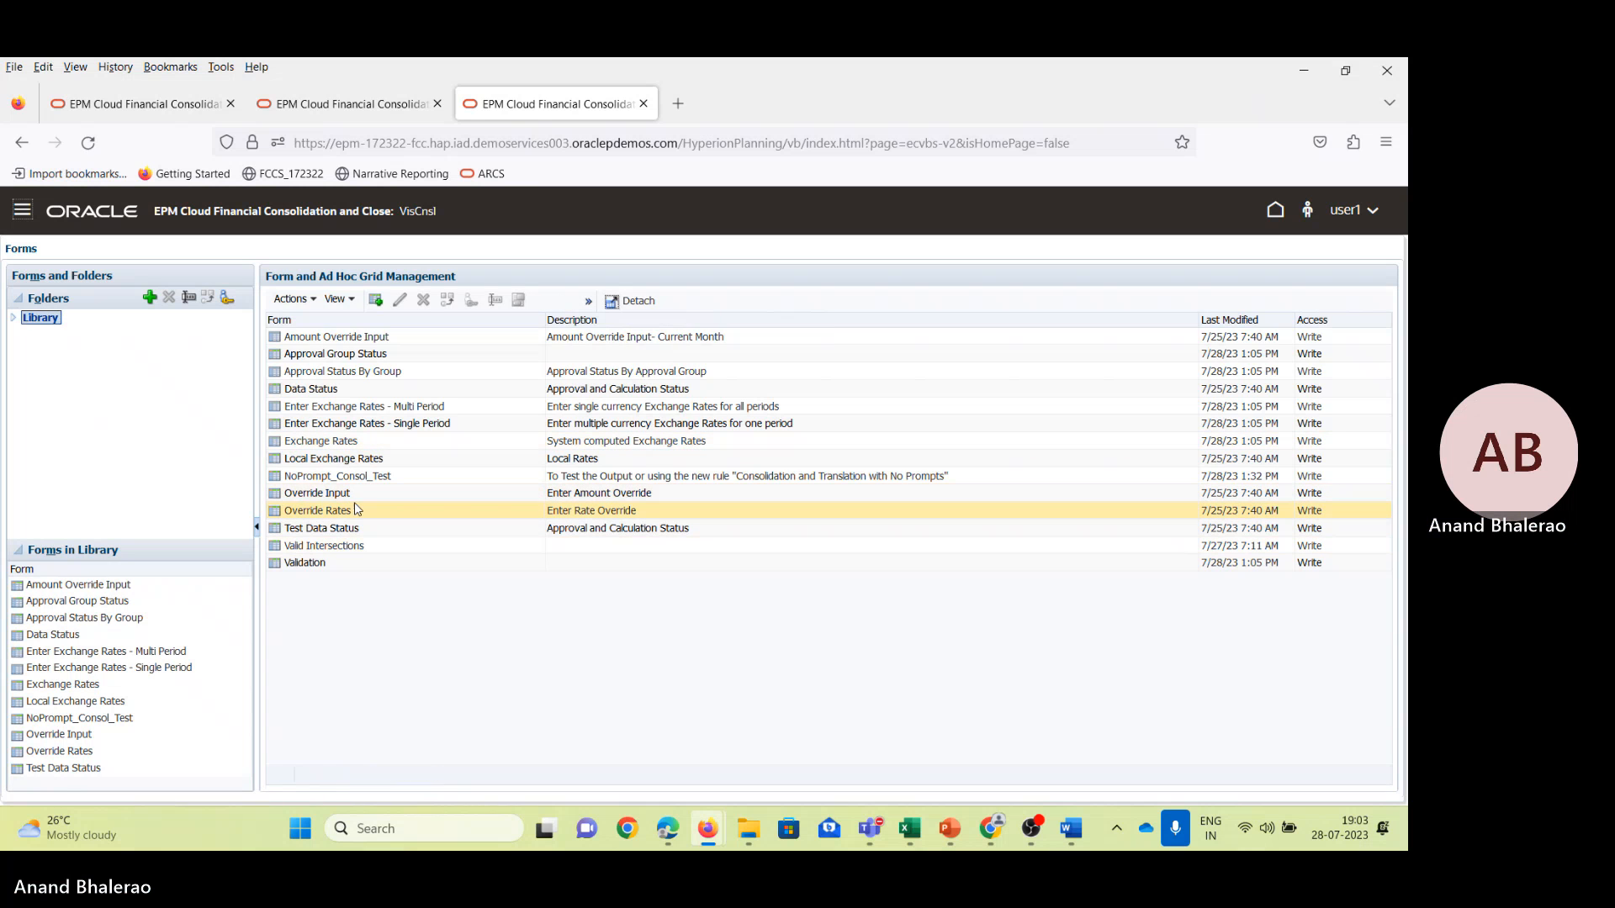
{"action": "left_click", "coordinate": [399, 479]}
{"action": "left_click", "coordinate": [399, 301]}
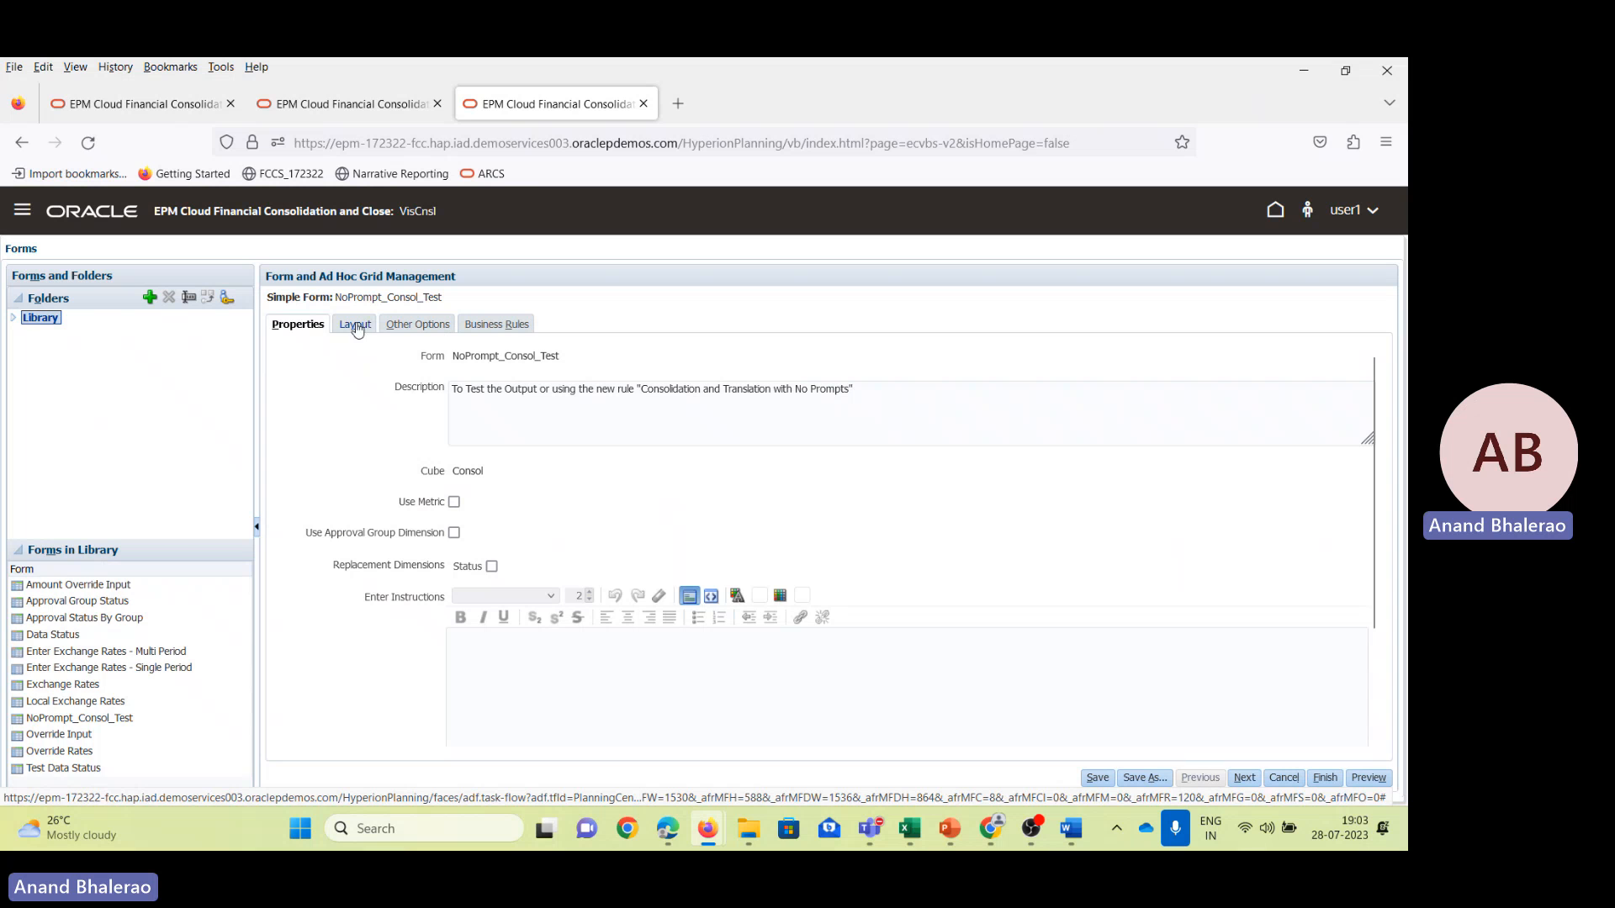
{"action": "left_click", "coordinate": [1244, 778]}
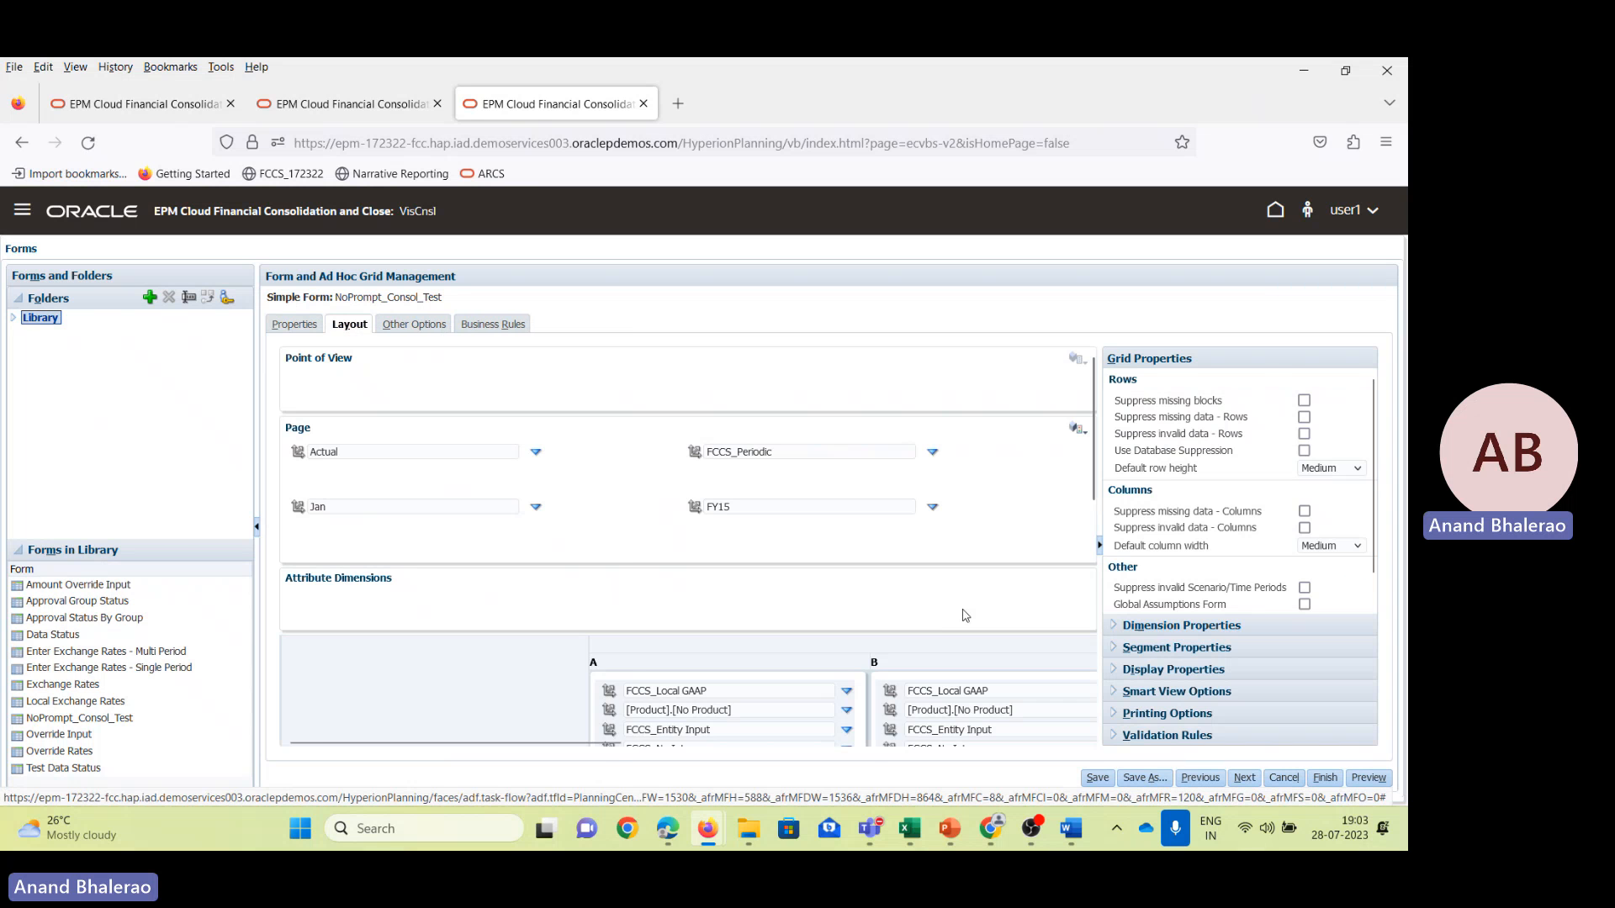
Preview the NoPrompt_Consol_Test form and enlarge the preview window to show more of the grid.
{"action": "scroll", "coordinate": [977, 613], "scroll_direction": "down", "scroll_amount": 2}
{"action": "left_click", "coordinate": [1362, 781]}
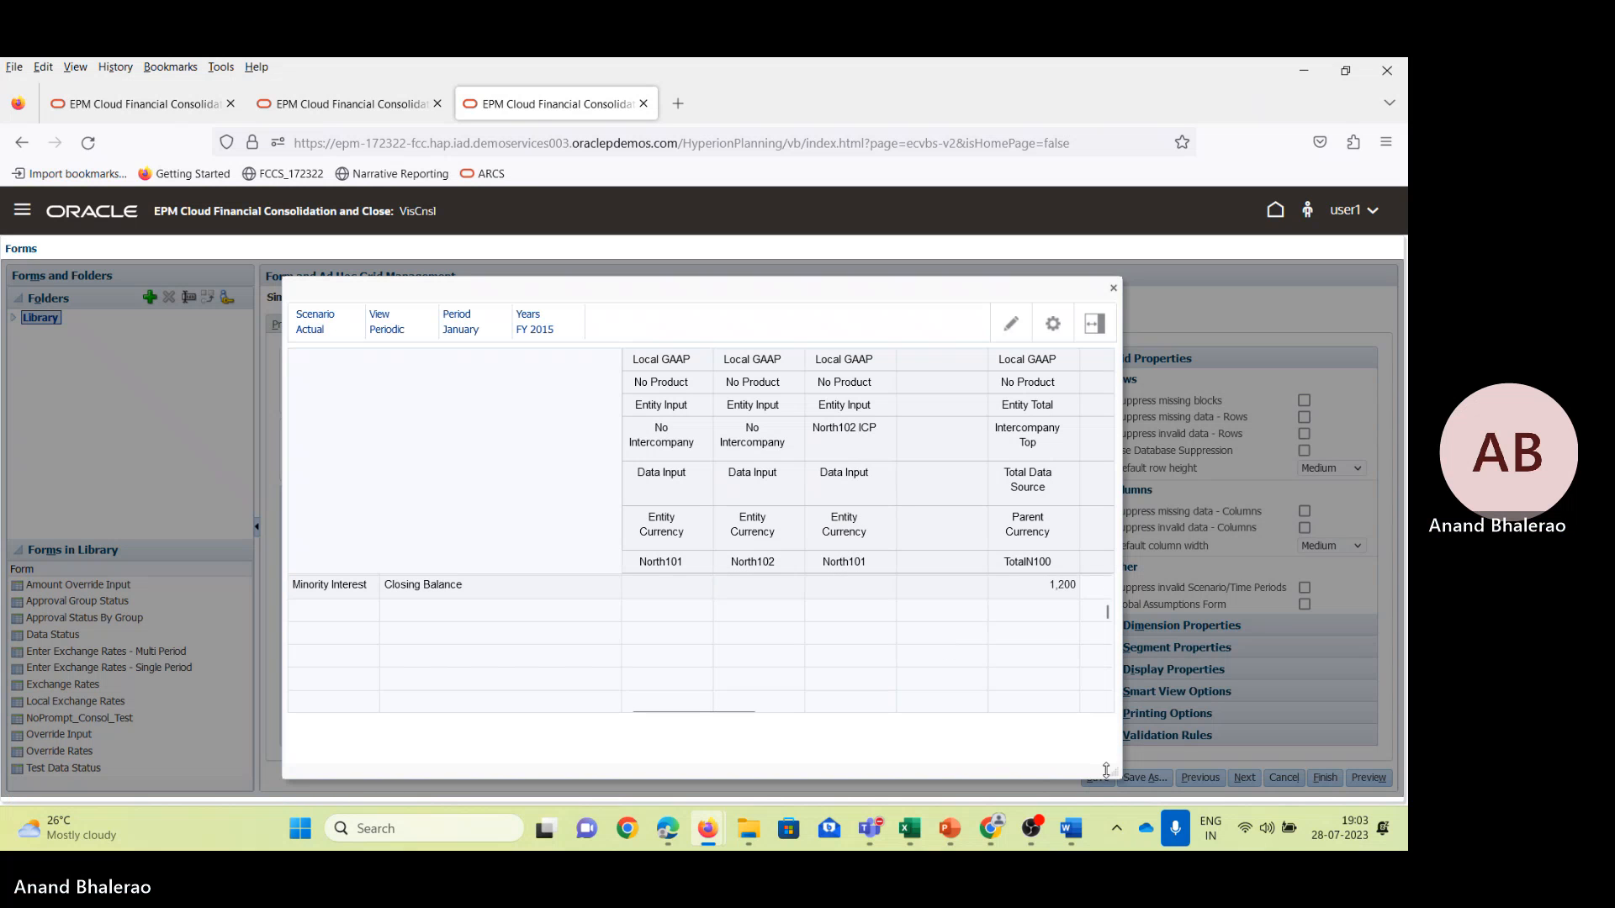
{"action": "left_click_drag", "start_coordinate": [1114, 770], "coordinate": [1304, 794]}
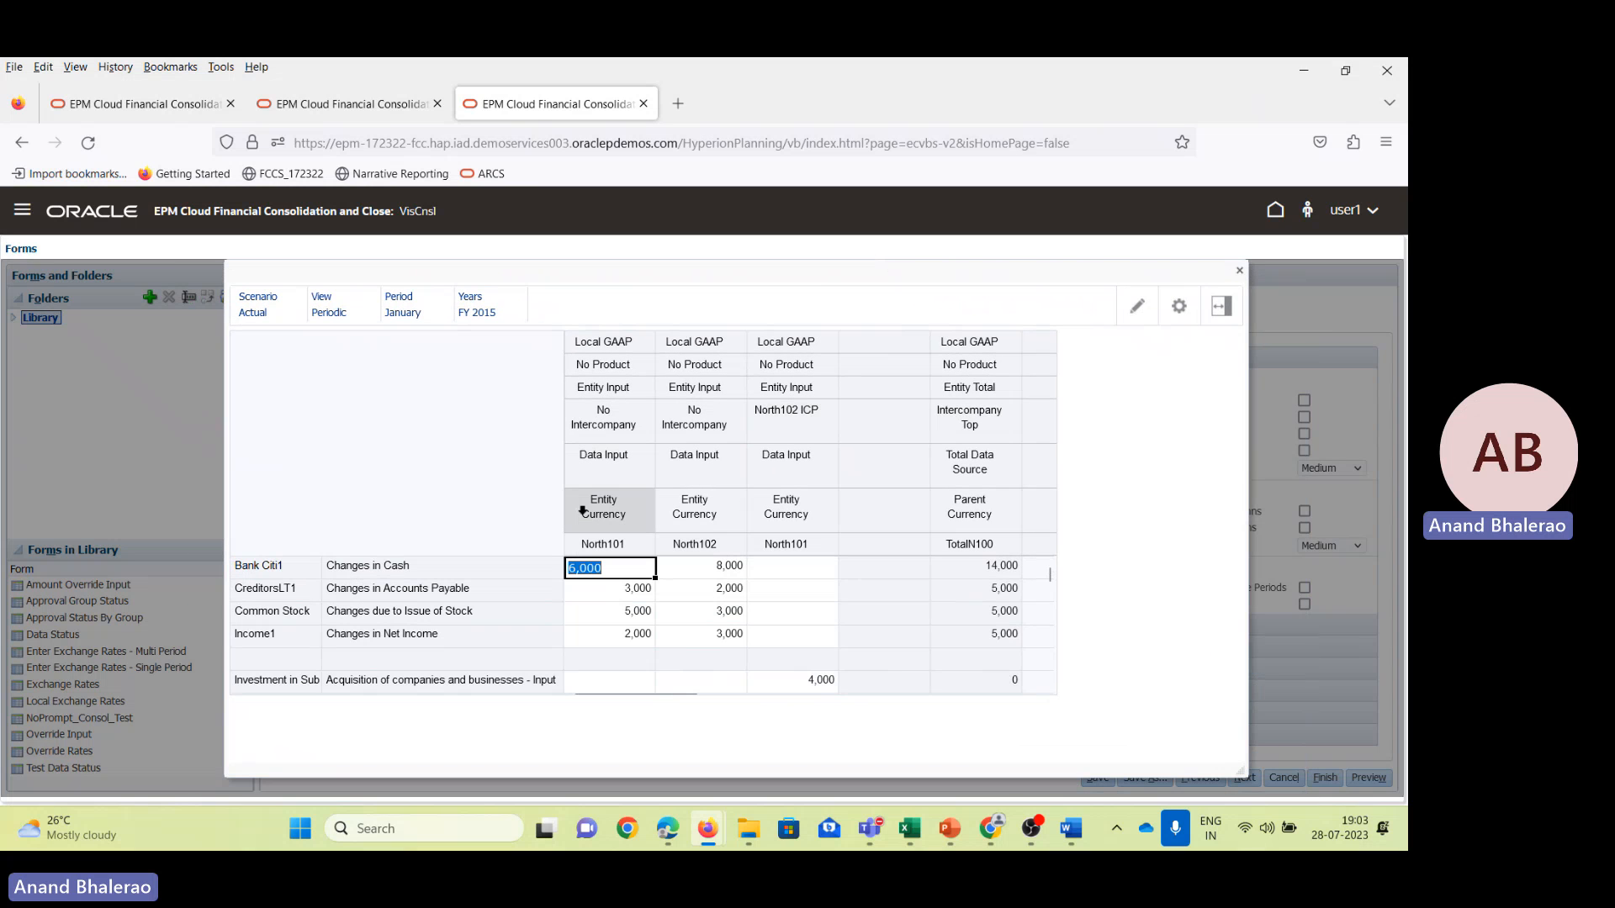
Compare the North101 and TotalN100 values for Bank Citi1, CreditorsLT1, Common Stock and Income1 in the form preview.
{"action": "left_click", "coordinate": [498, 573]}
{"action": "left_click", "coordinate": [614, 587]}
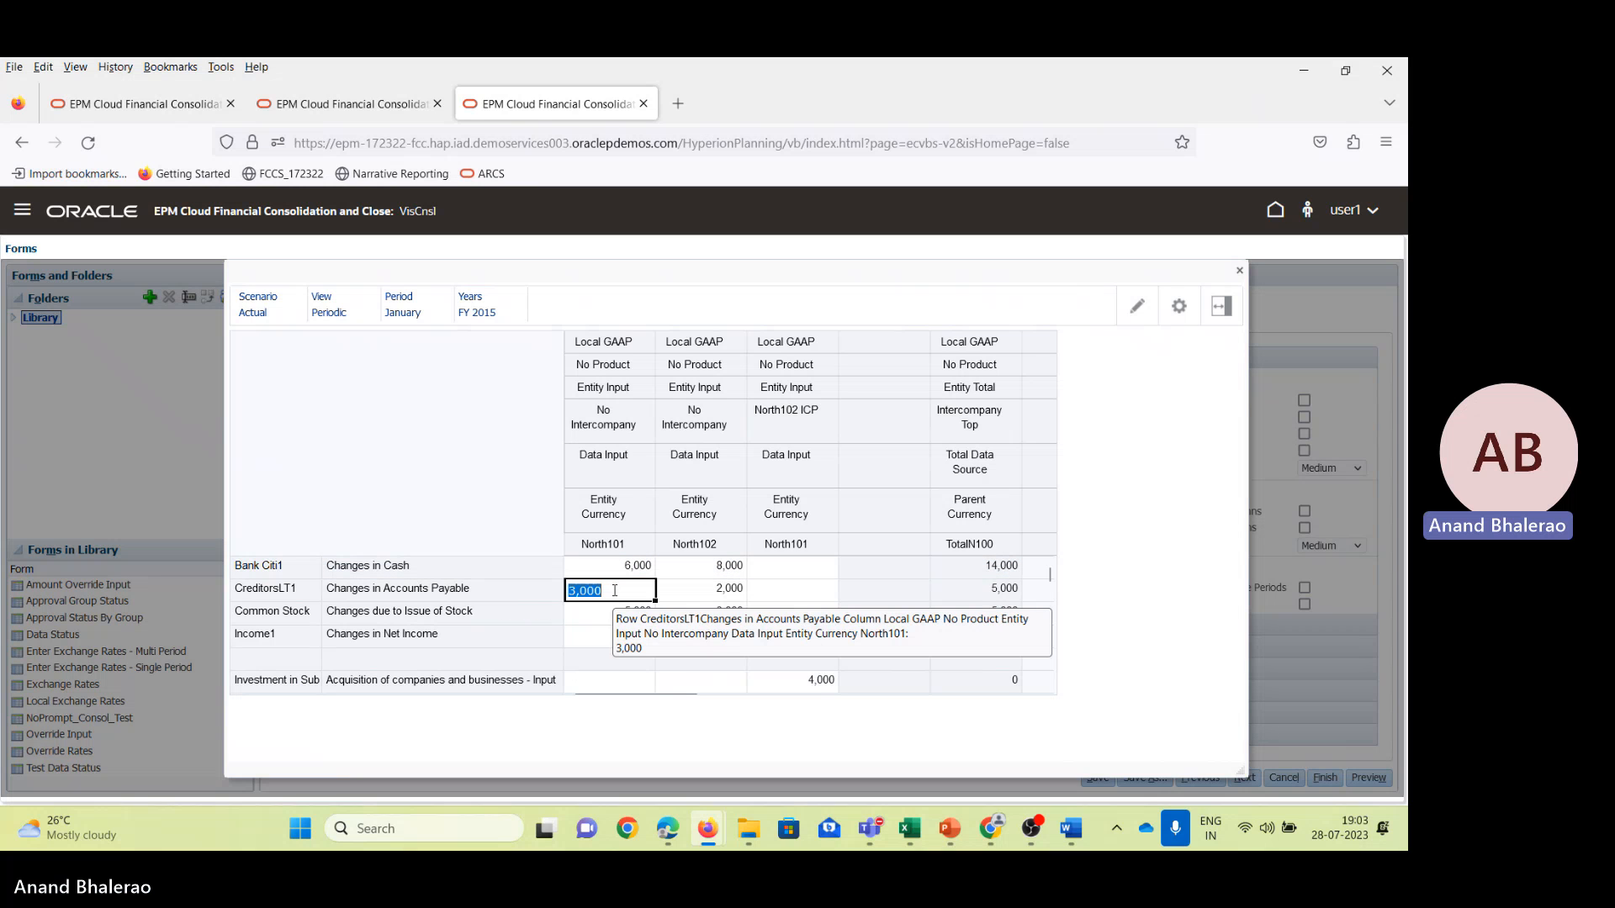
{"action": "left_click", "coordinate": [945, 574]}
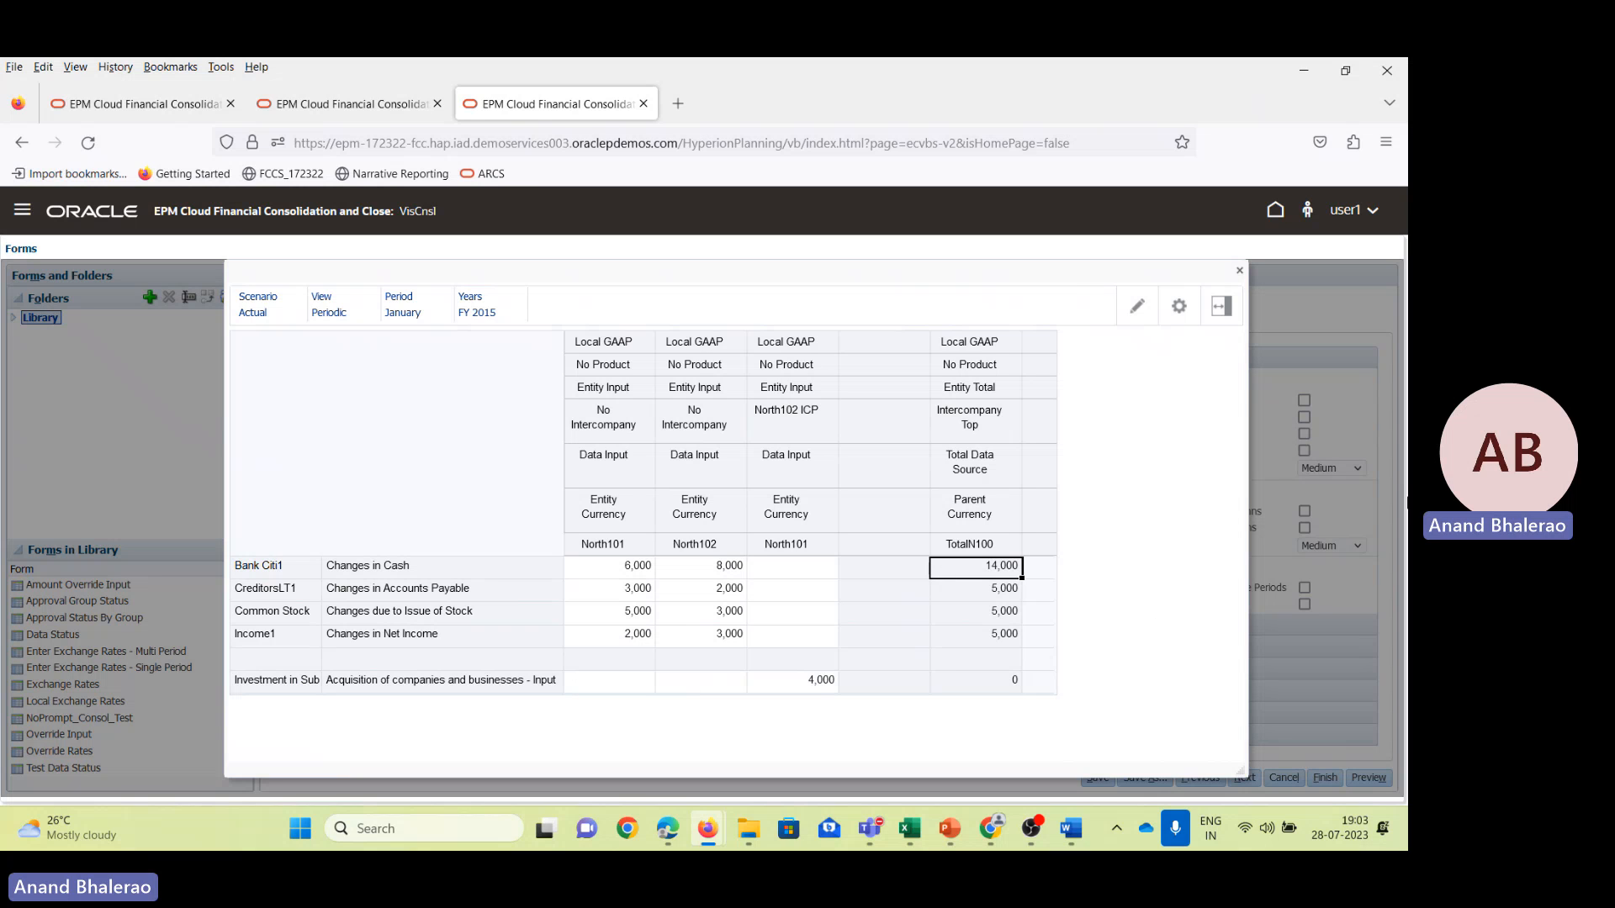
{"action": "key", "text": "Down"}
{"action": "key", "text": "Down"}
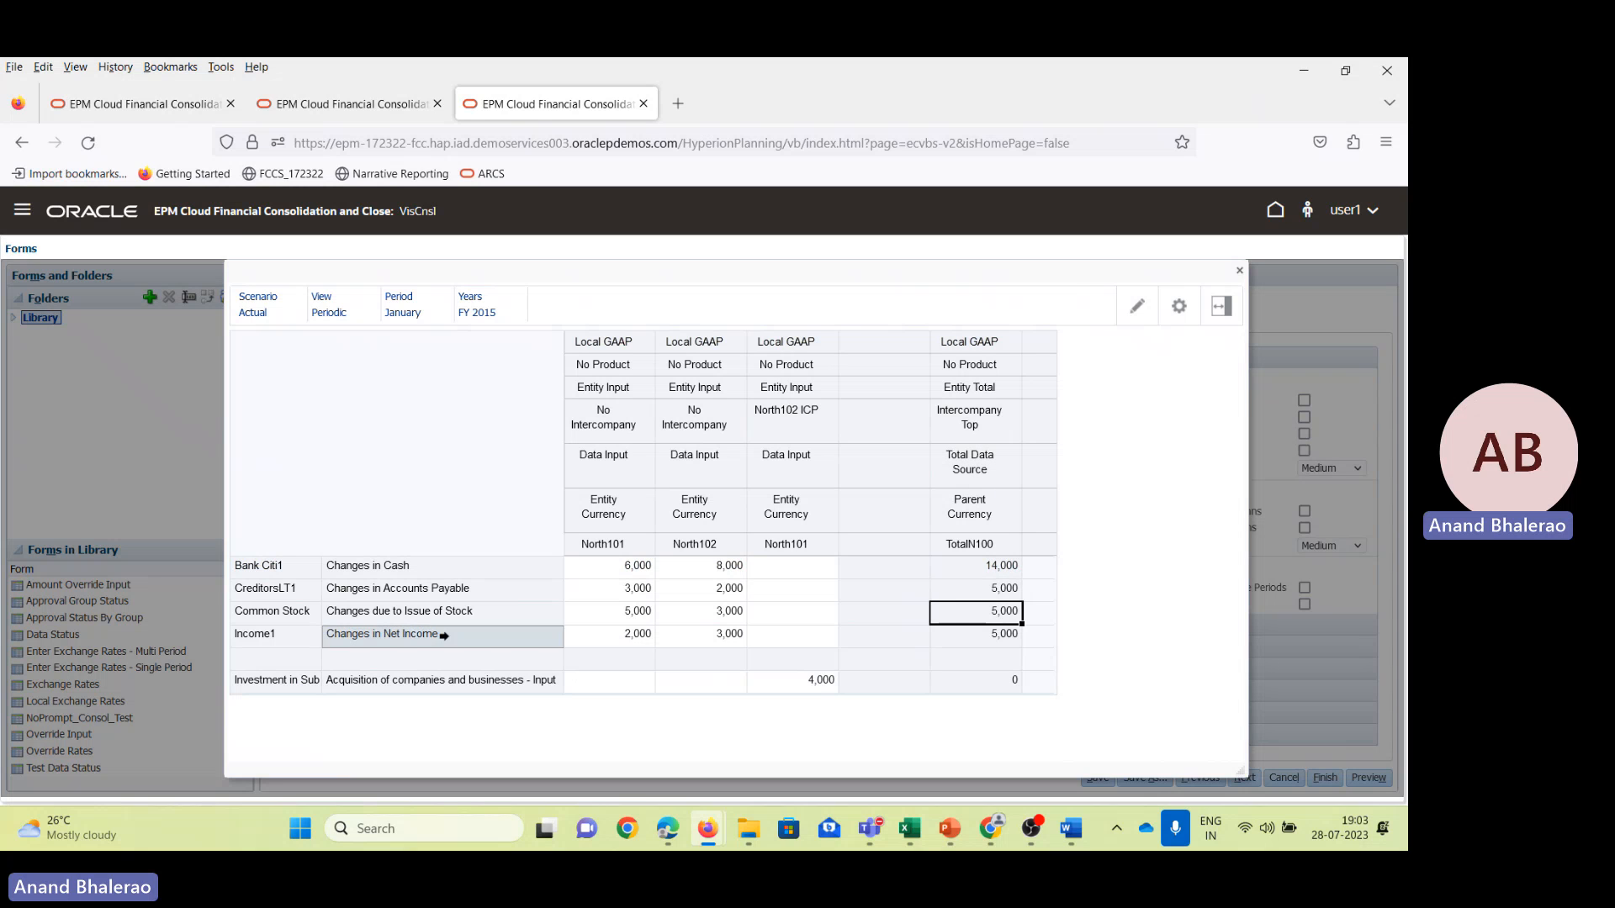
{"action": "left_click", "coordinate": [639, 612]}
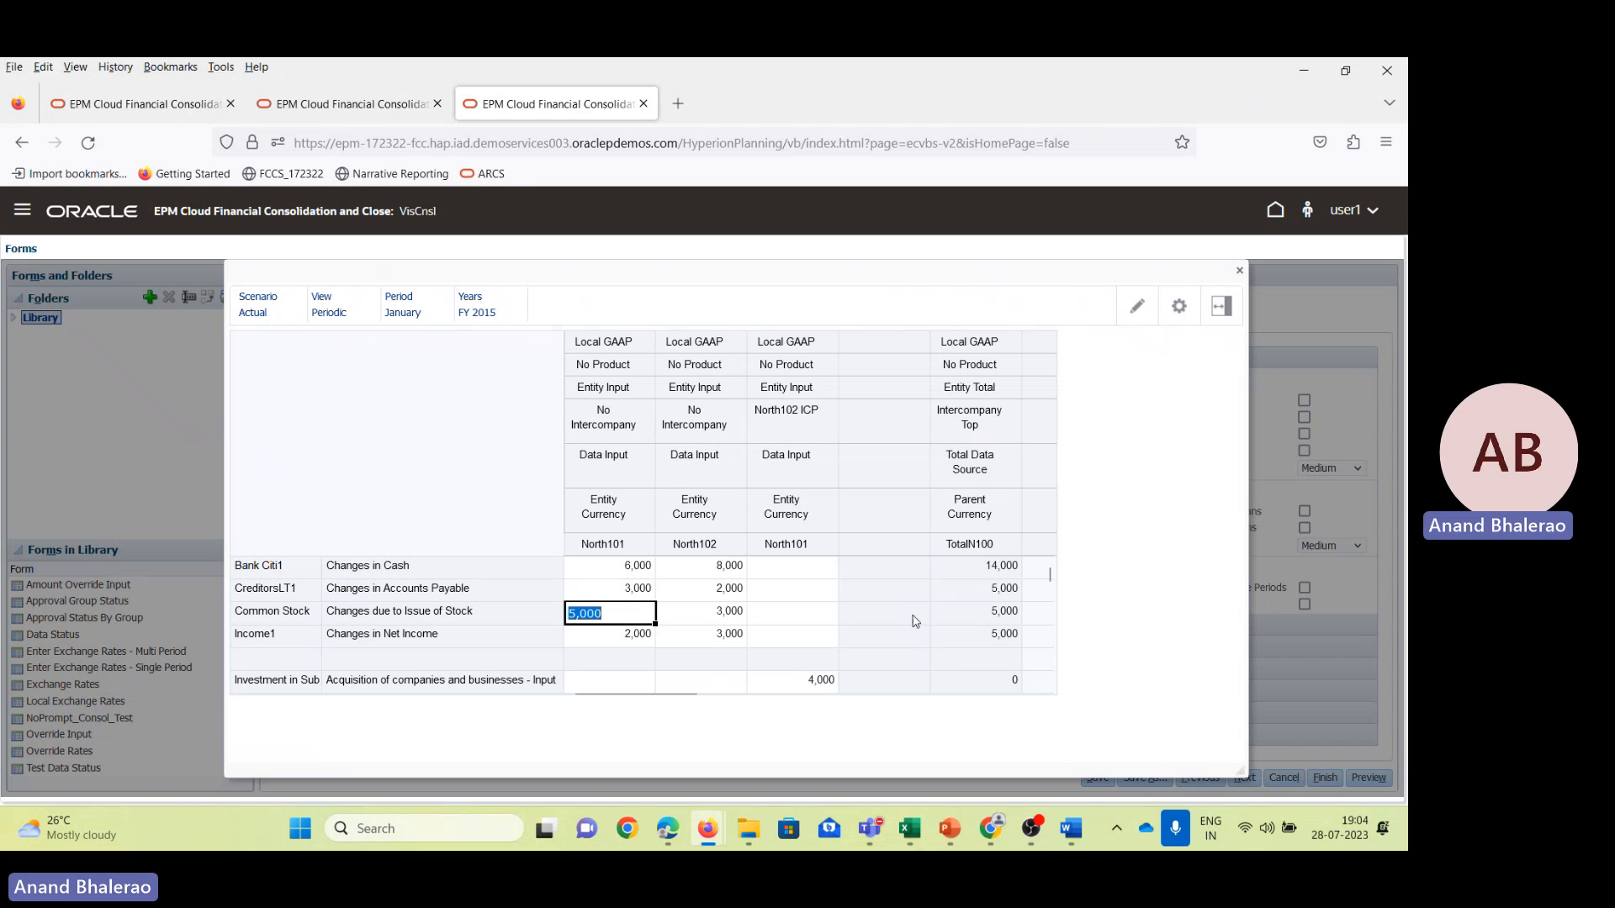
{"action": "left_click", "coordinate": [993, 617]}
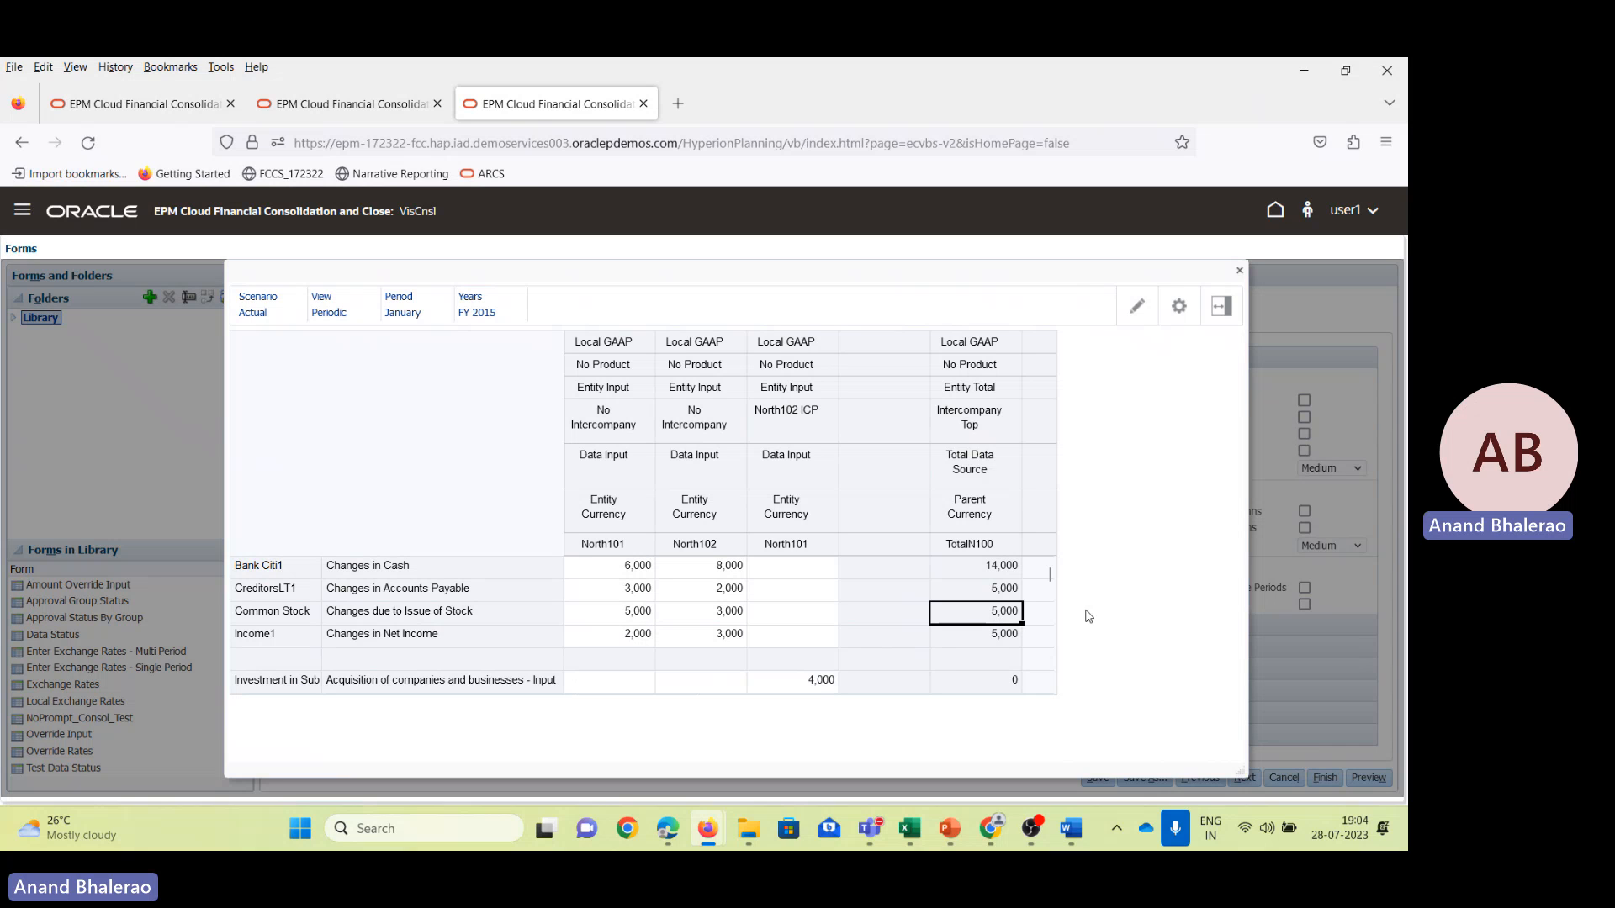
{"action": "left_click", "coordinate": [619, 644]}
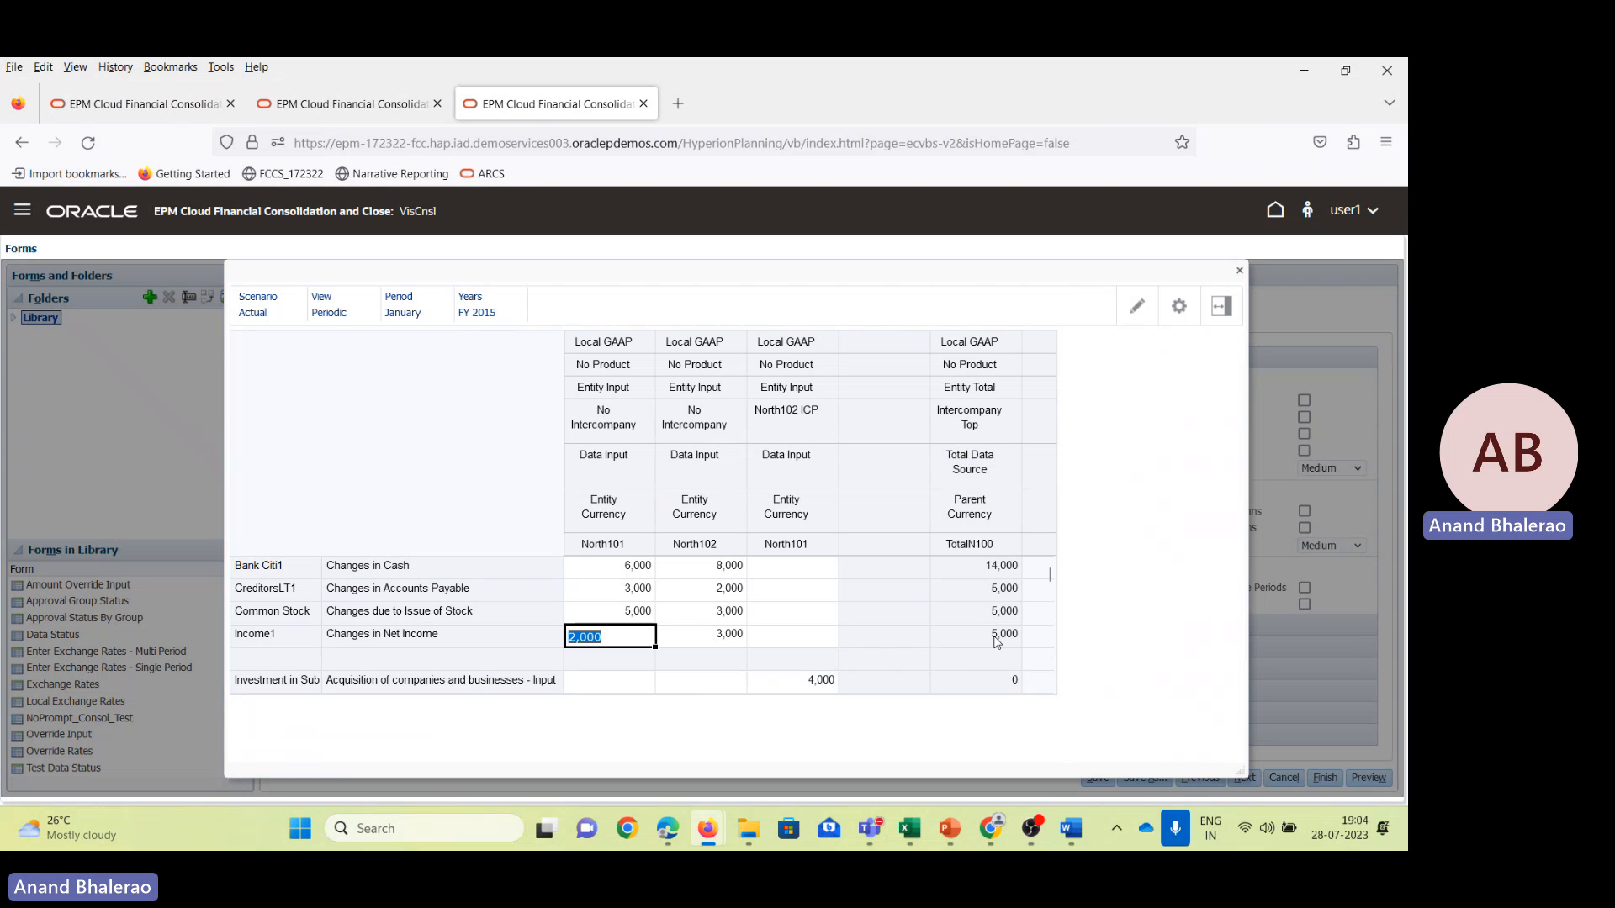
{"action": "left_click", "coordinate": [994, 638]}
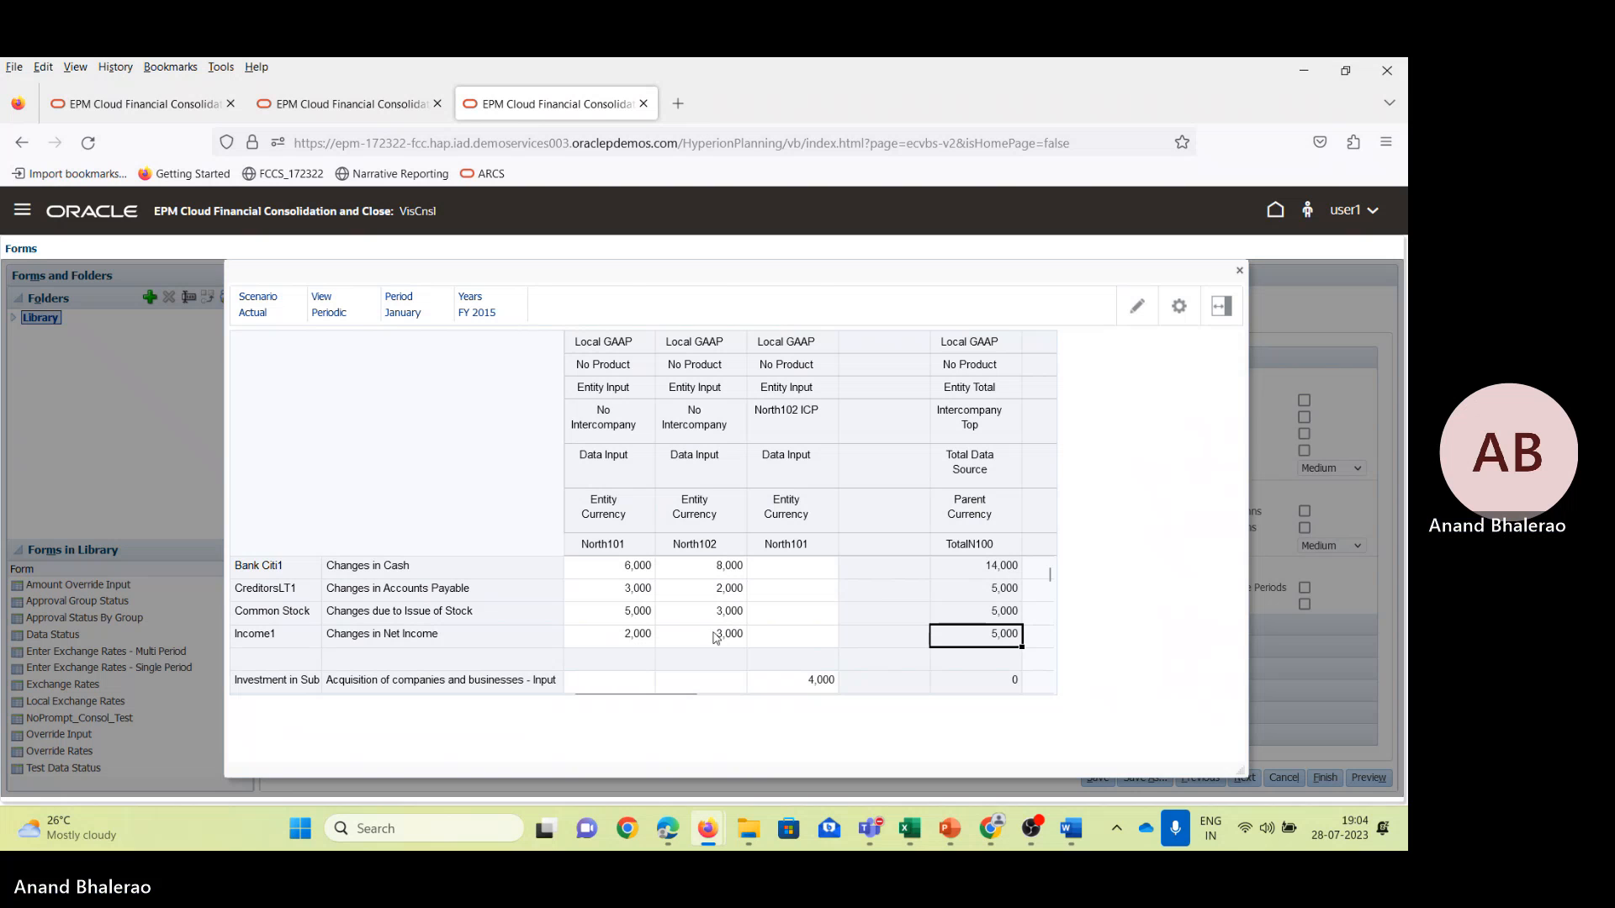
{"action": "left_click", "coordinate": [633, 637]}
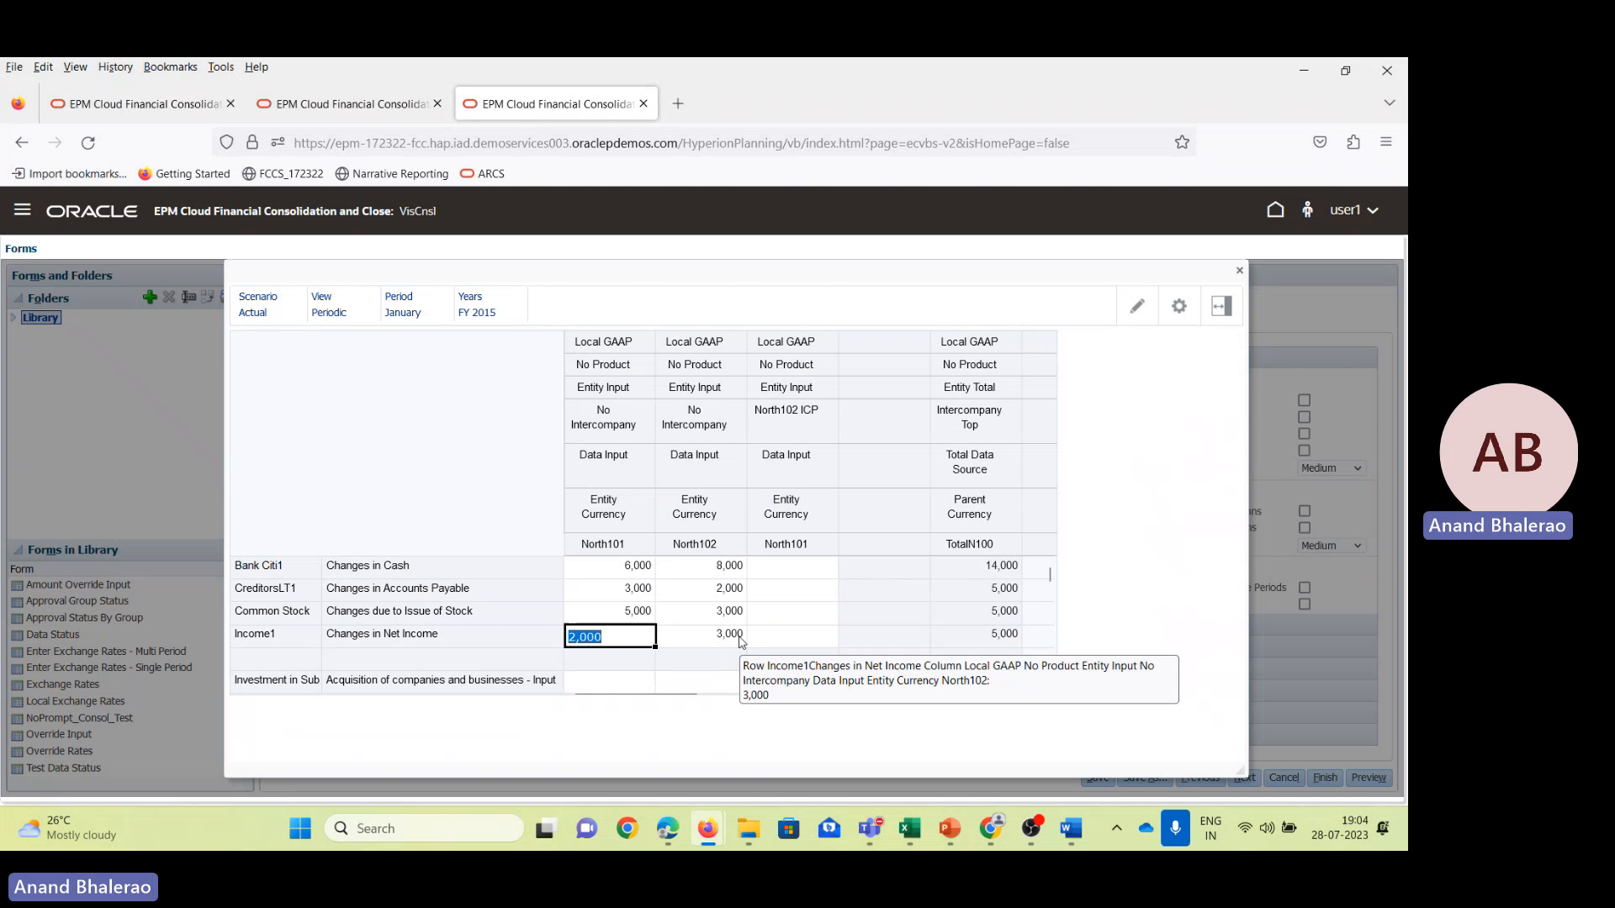
Check the TotalN100 closing balances of Goodwill and Minority Interest in the form preview.
{"action": "scroll", "coordinate": [932, 620], "scroll_direction": "down", "scroll_amount": 1}
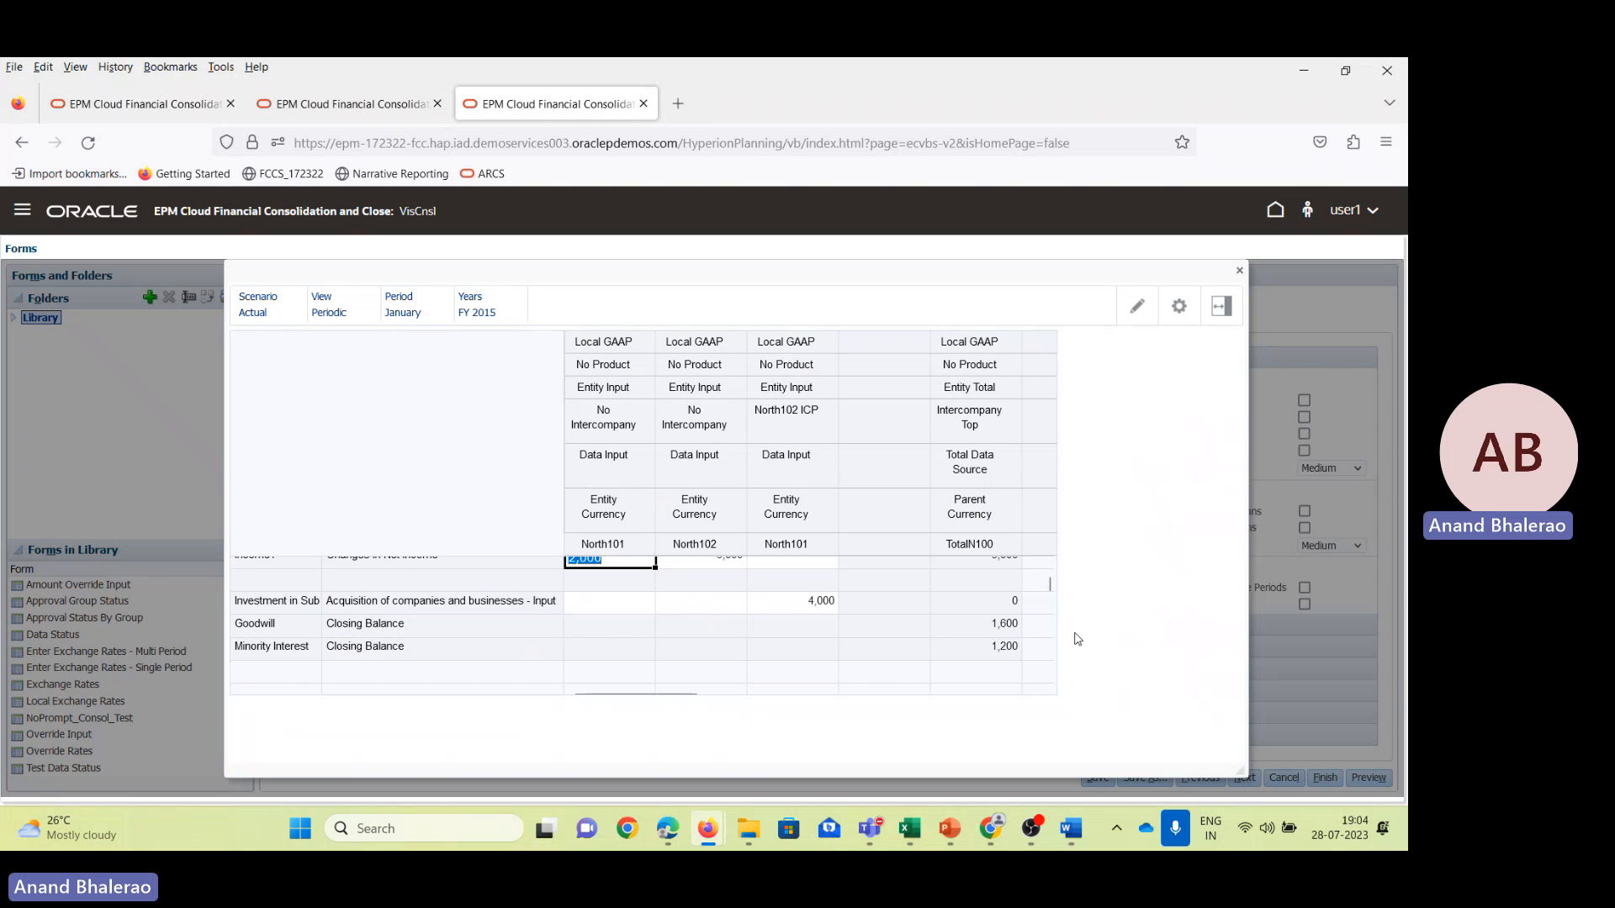
{"action": "left_click", "coordinate": [999, 628]}
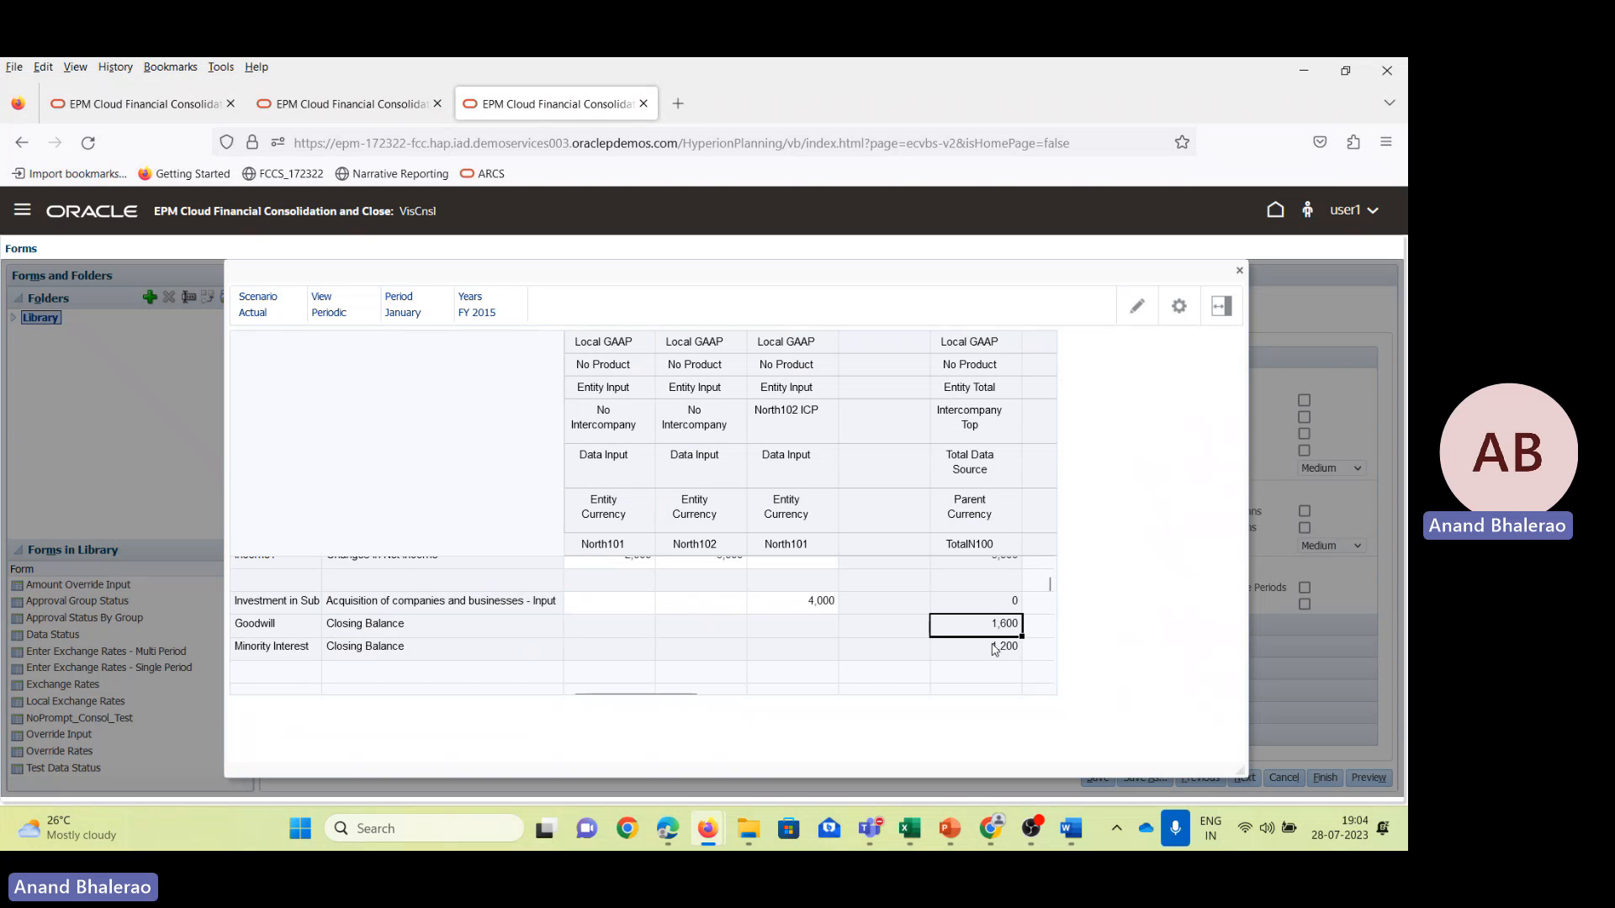
{"action": "left_click", "coordinate": [994, 647]}
{"action": "scroll", "coordinate": [899, 683], "scroll_direction": "up", "scroll_amount": 3}
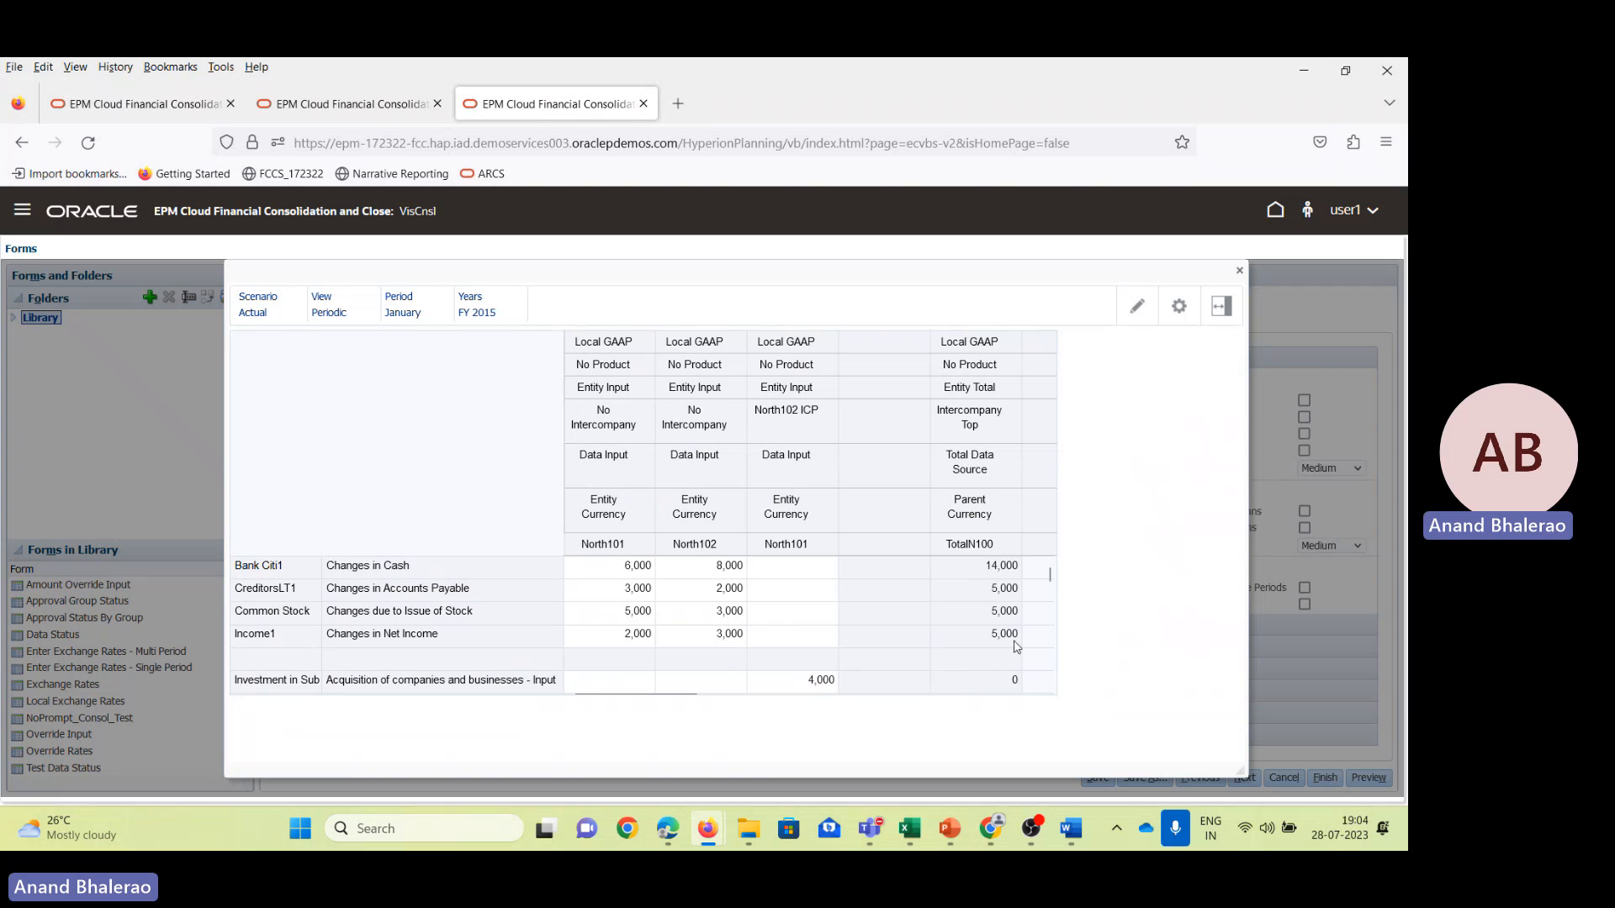
{"action": "scroll", "coordinate": [1009, 654], "scroll_direction": "down", "scroll_amount": 3}
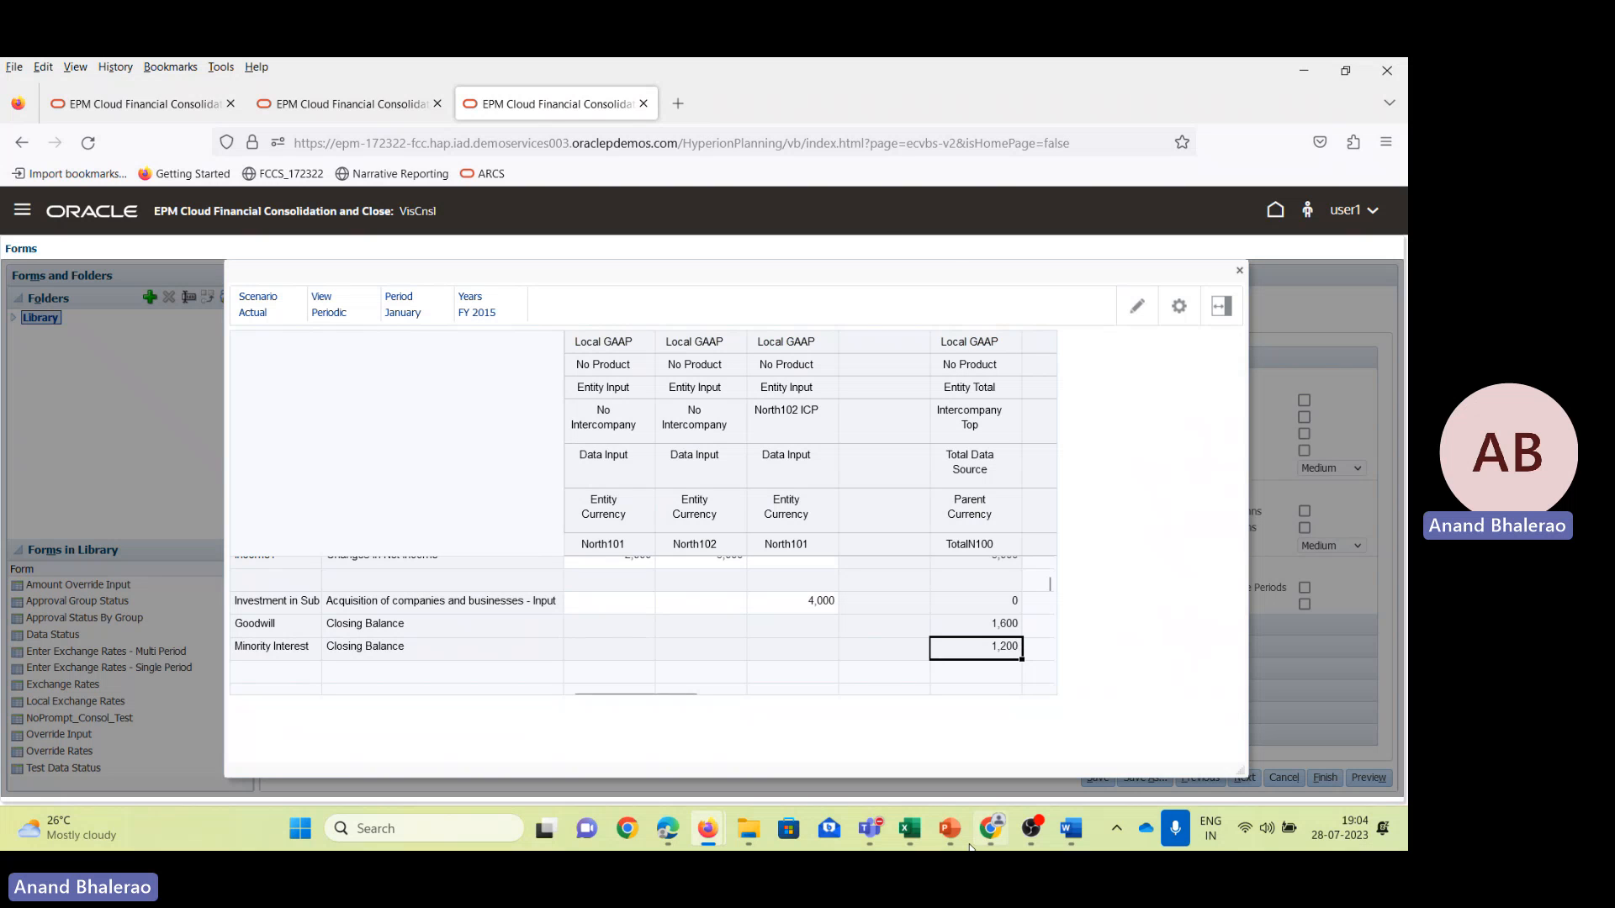
Switch to the Debugging_Issue_Tips_Tricks presentation in PowerPoint, save it and minimize its window.
{"action": "left_click", "coordinate": [947, 830]}
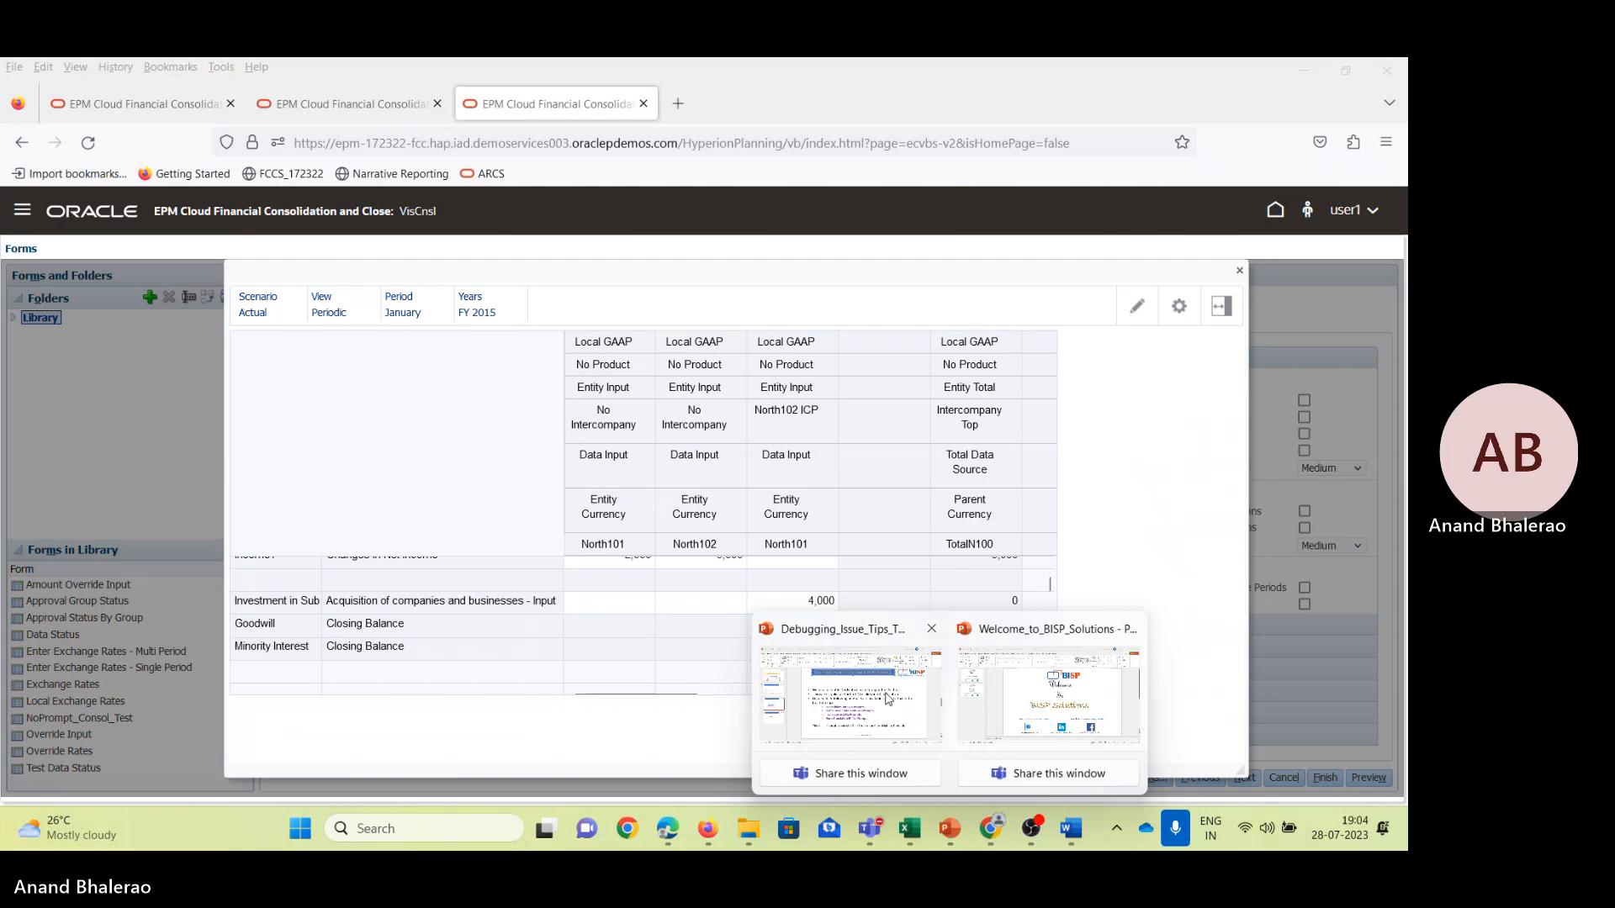
{"action": "left_click", "coordinate": [884, 697]}
{"action": "left_click", "coordinate": [533, 336]}
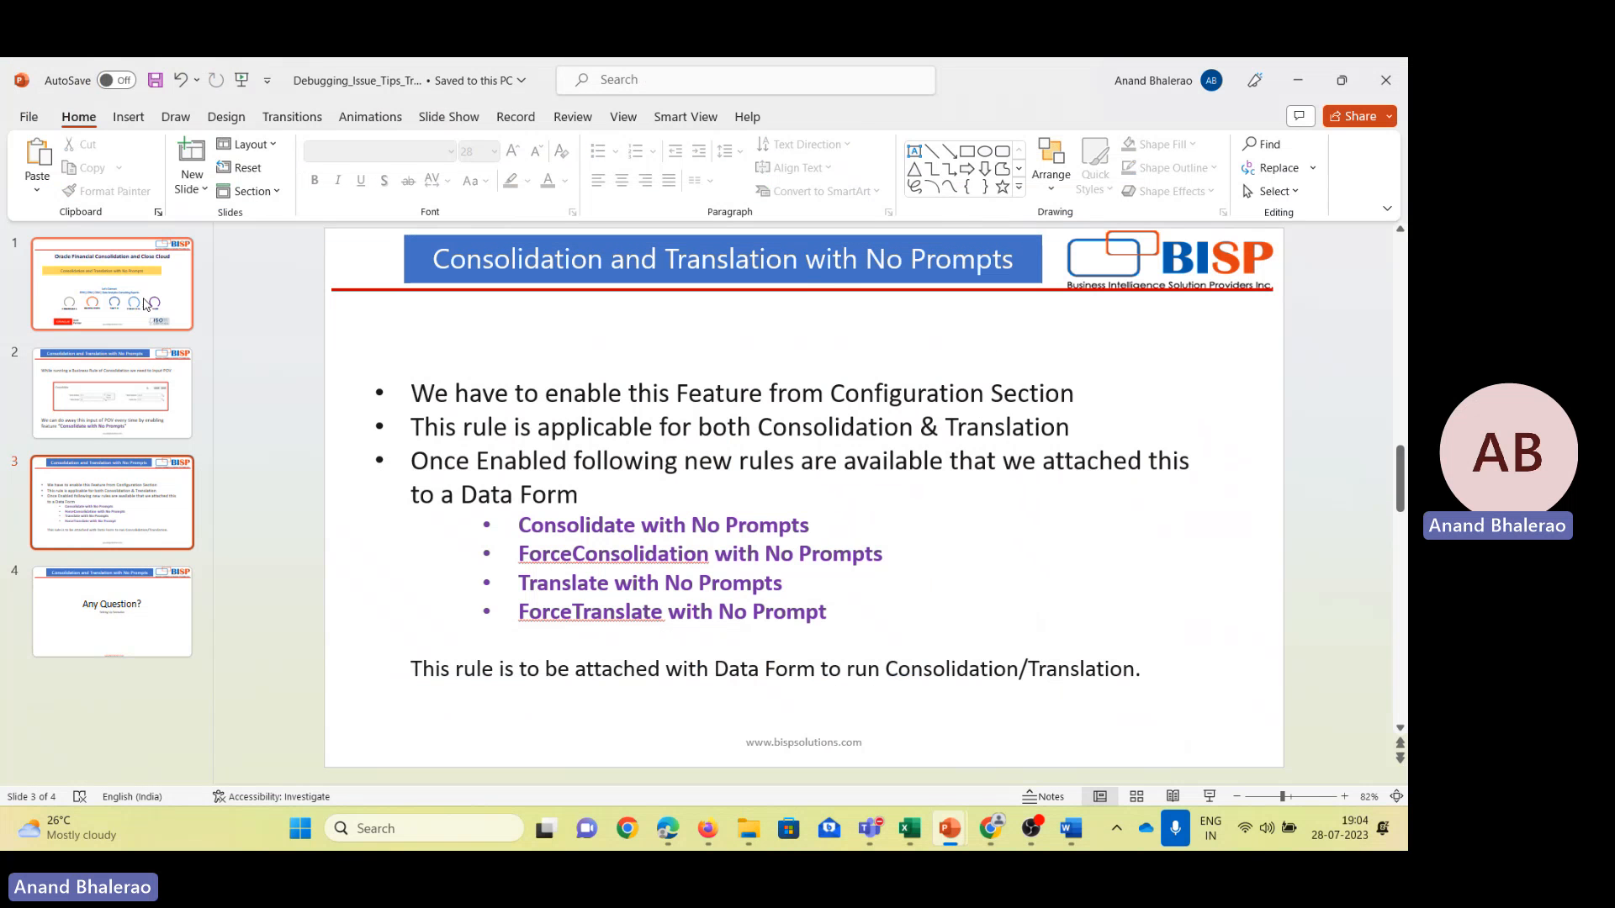
{"action": "left_click", "coordinate": [155, 79]}
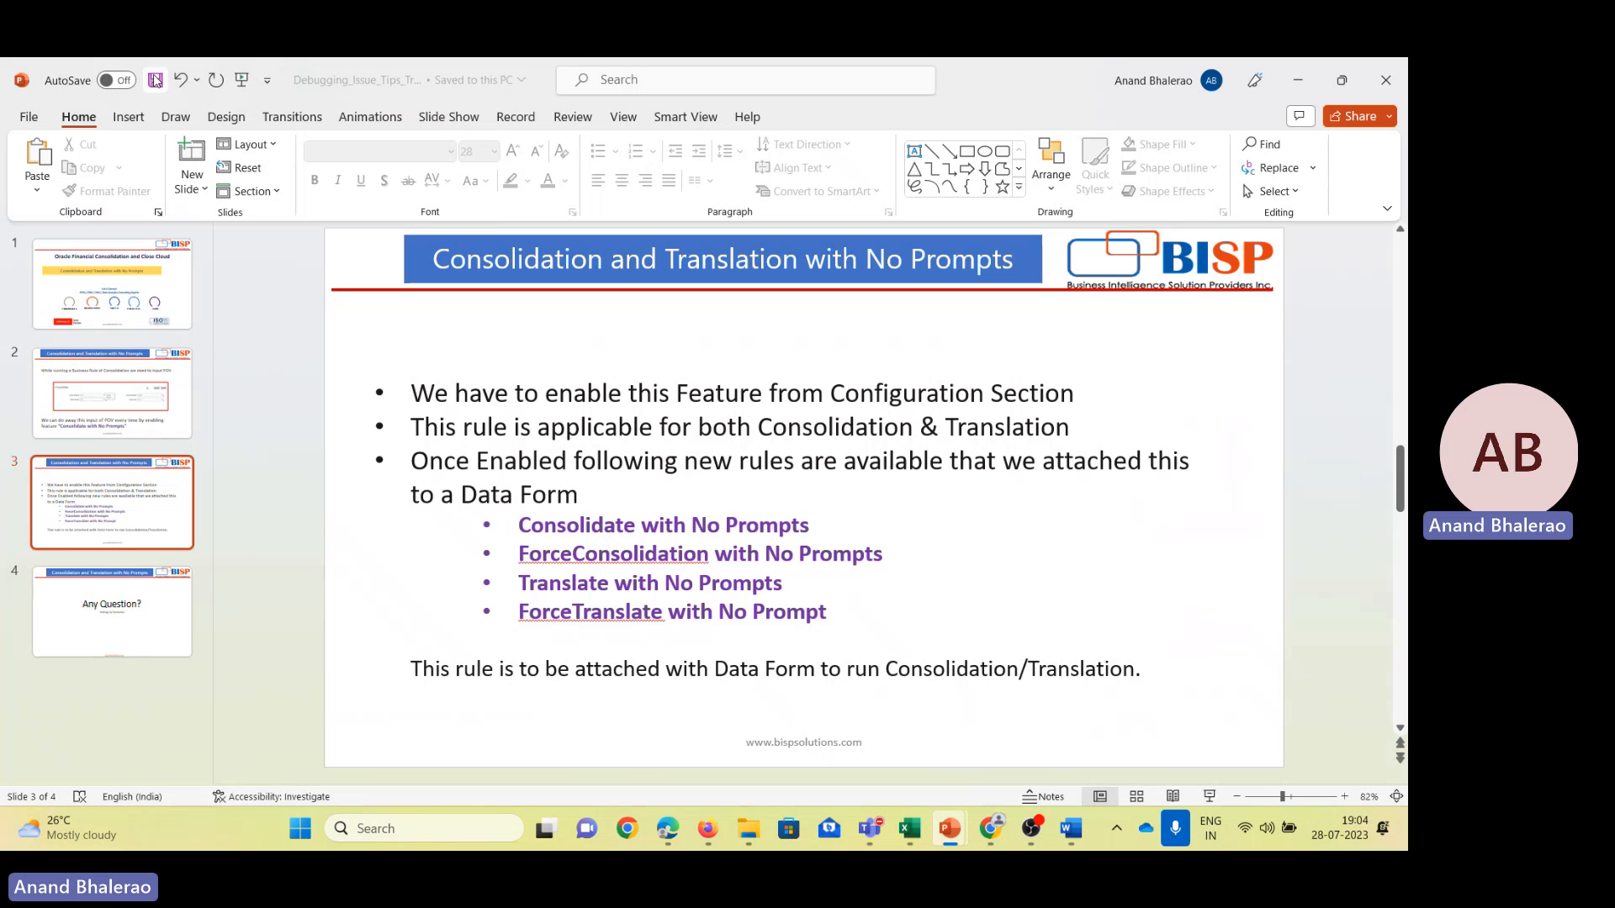
{"action": "left_click", "coordinate": [1297, 81]}
Switch to the SV_172322_NOPrompt workbook in Excel, refresh the Output sheet's ad hoc grid and save the workbook.
{"action": "mouse_move", "coordinate": [922, 839]}
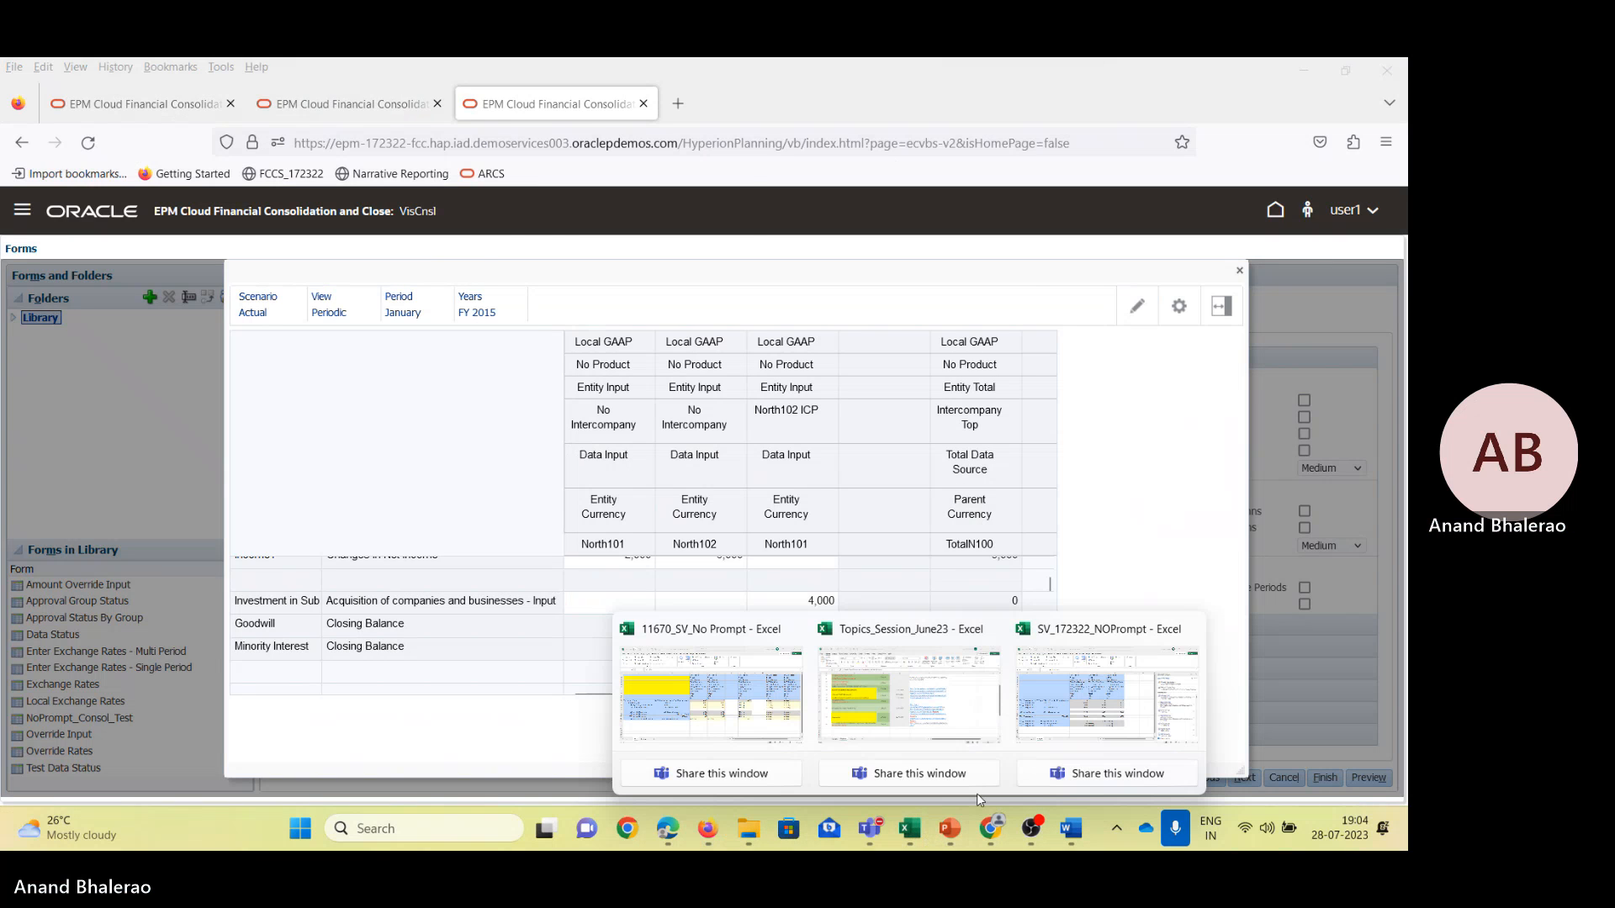
{"action": "left_click", "coordinate": [1102, 698]}
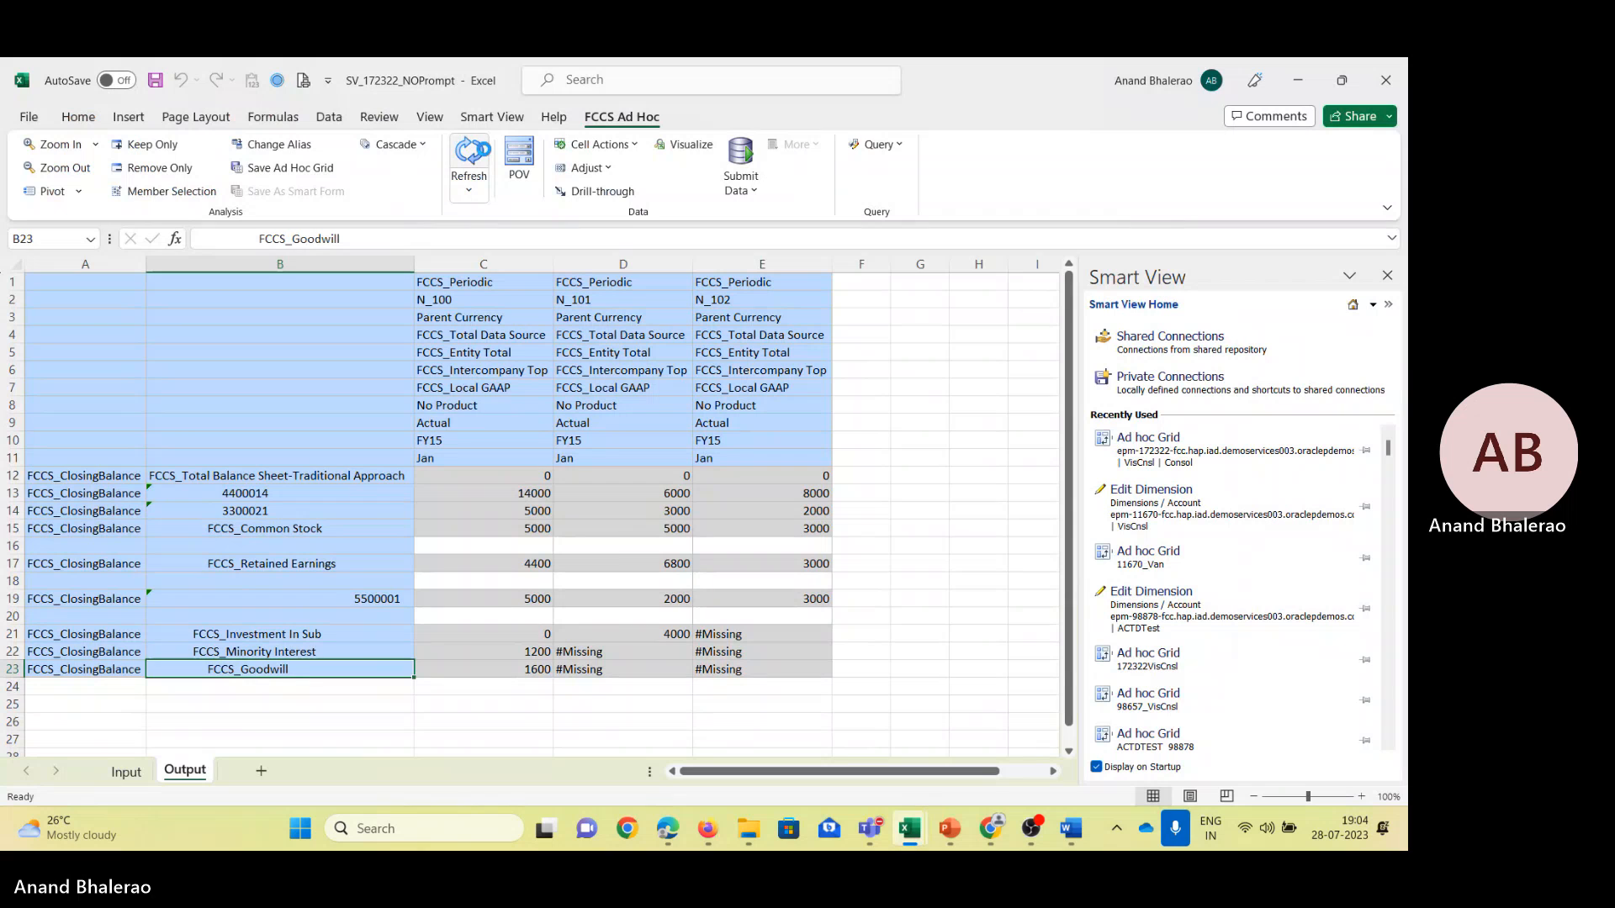
{"action": "left_click", "coordinate": [469, 156]}
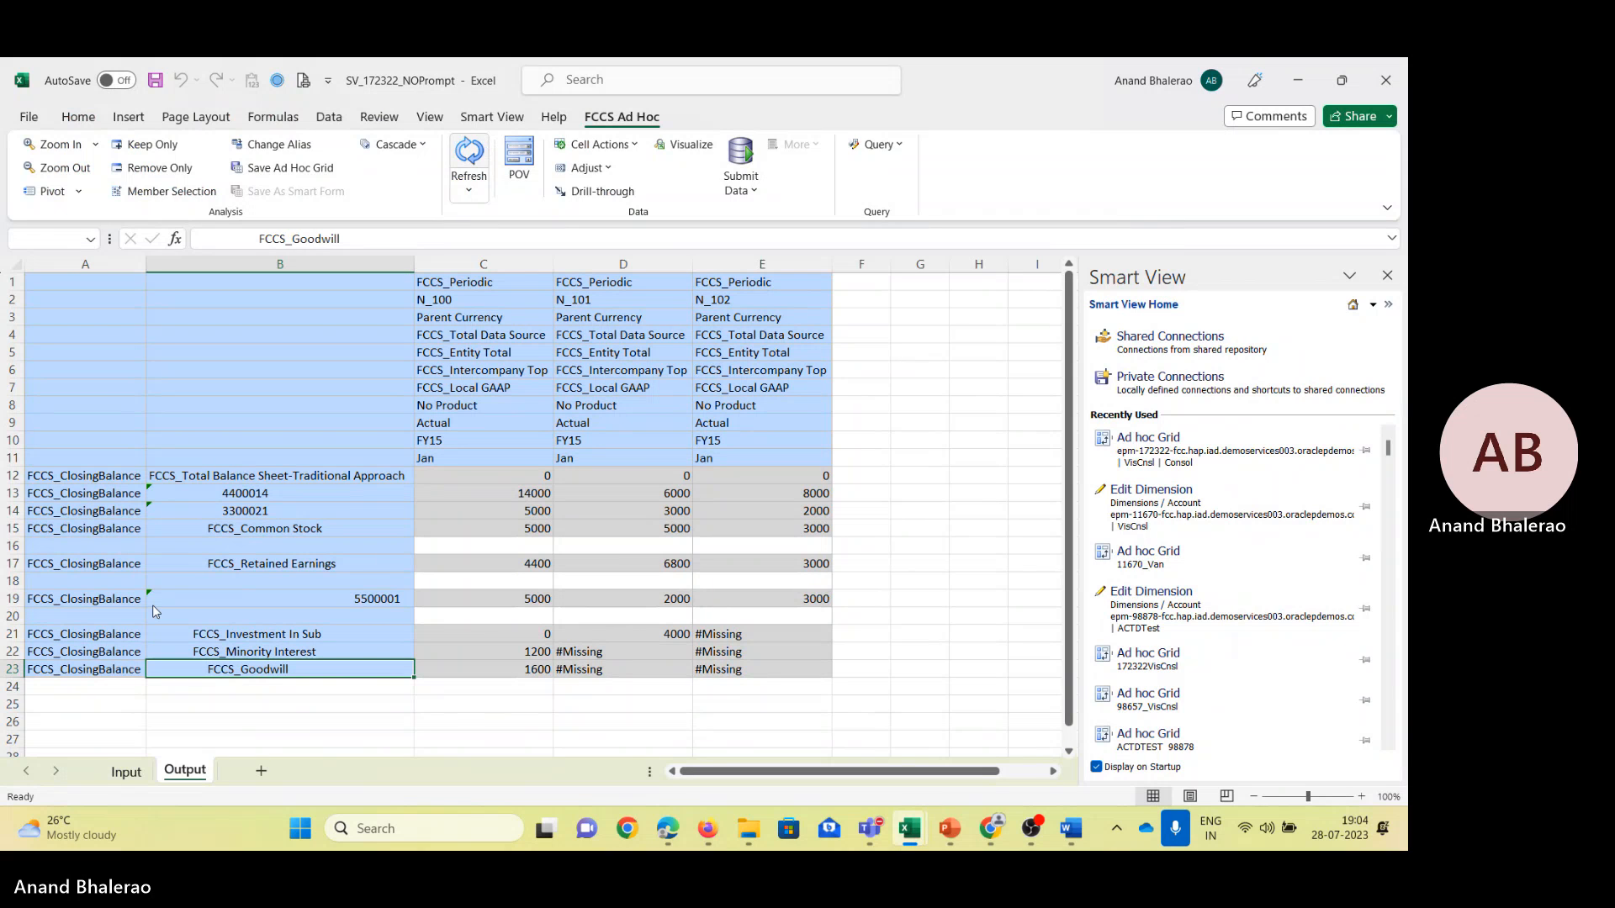
{"action": "left_click", "coordinate": [155, 80]}
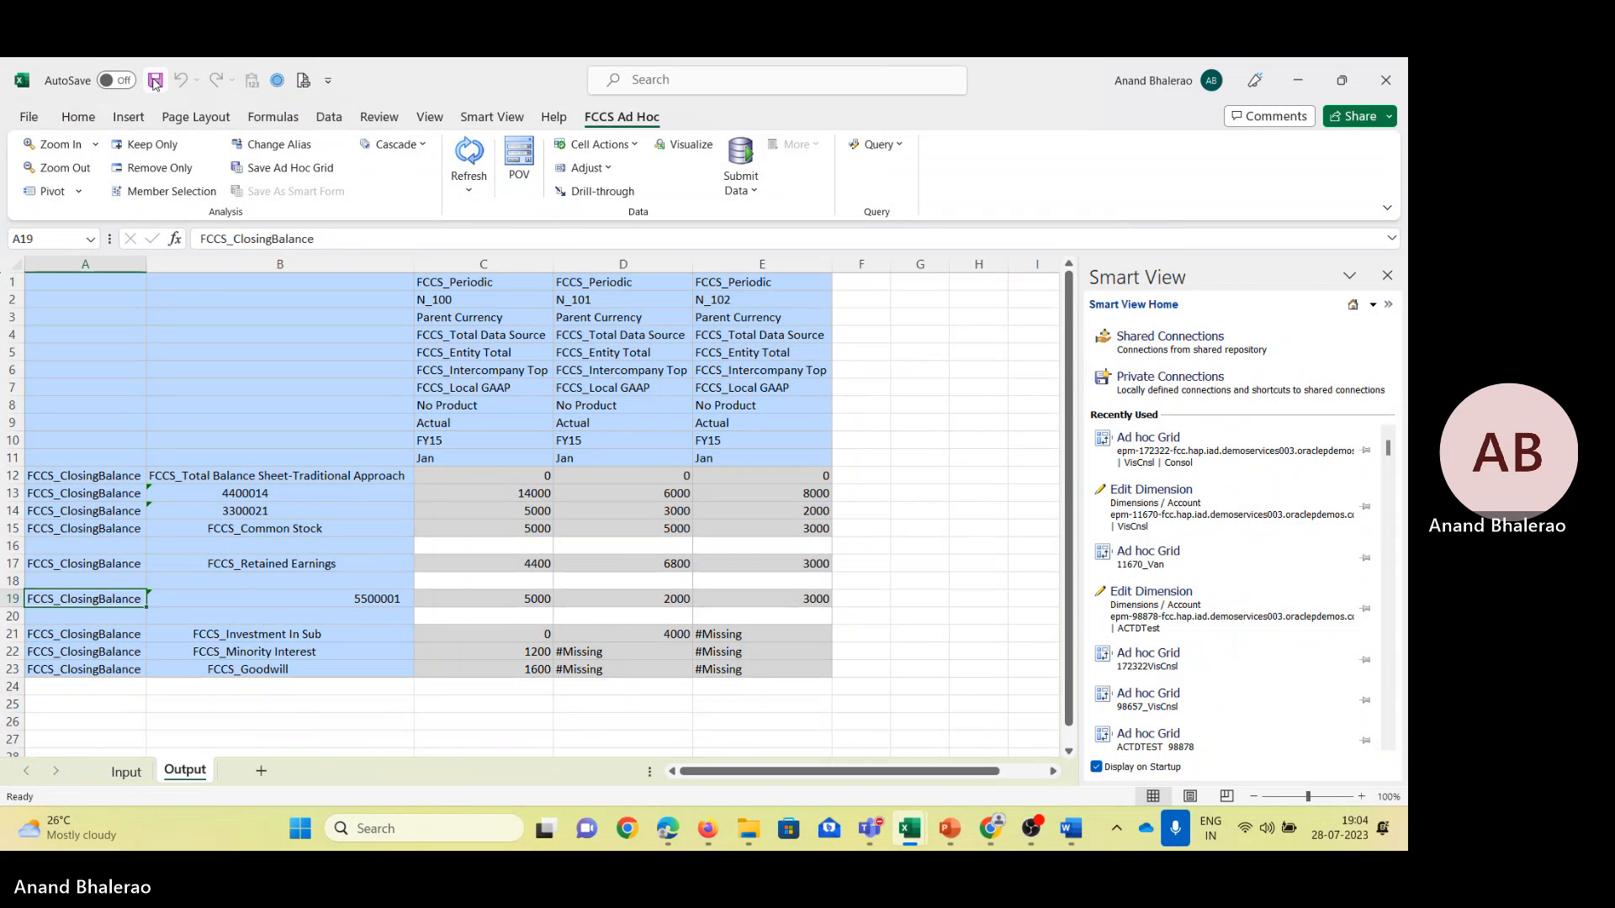
Return to the form editor in Firefox and close the form preview.
{"action": "left_click", "coordinate": [526, 597]}
{"action": "left_click", "coordinate": [706, 828]}
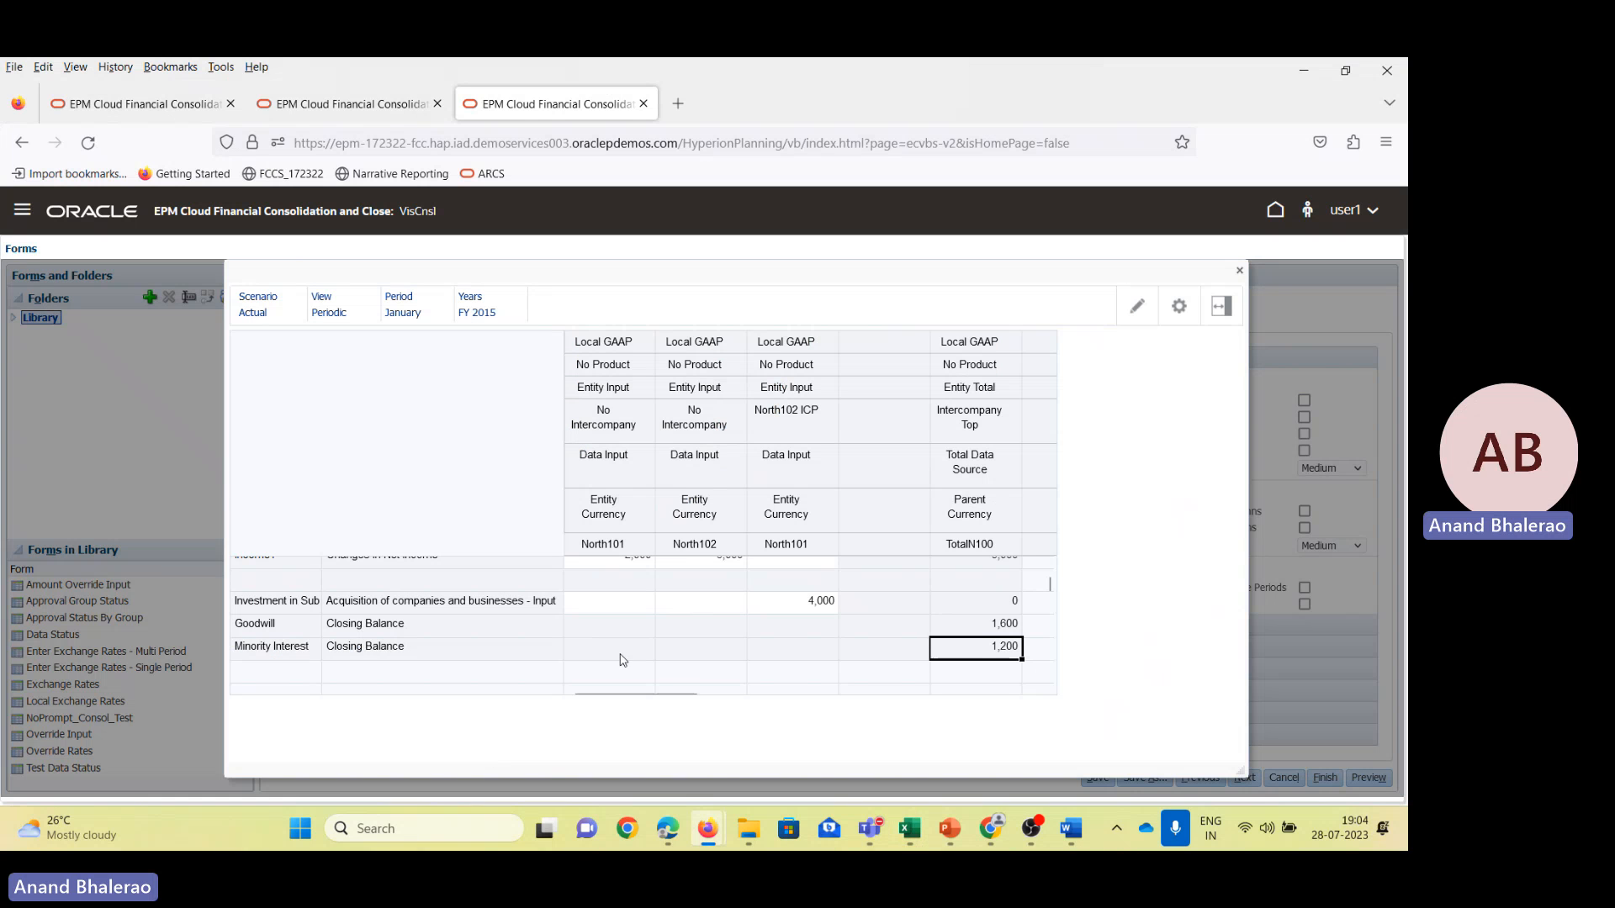
{"action": "left_click", "coordinate": [1239, 270]}
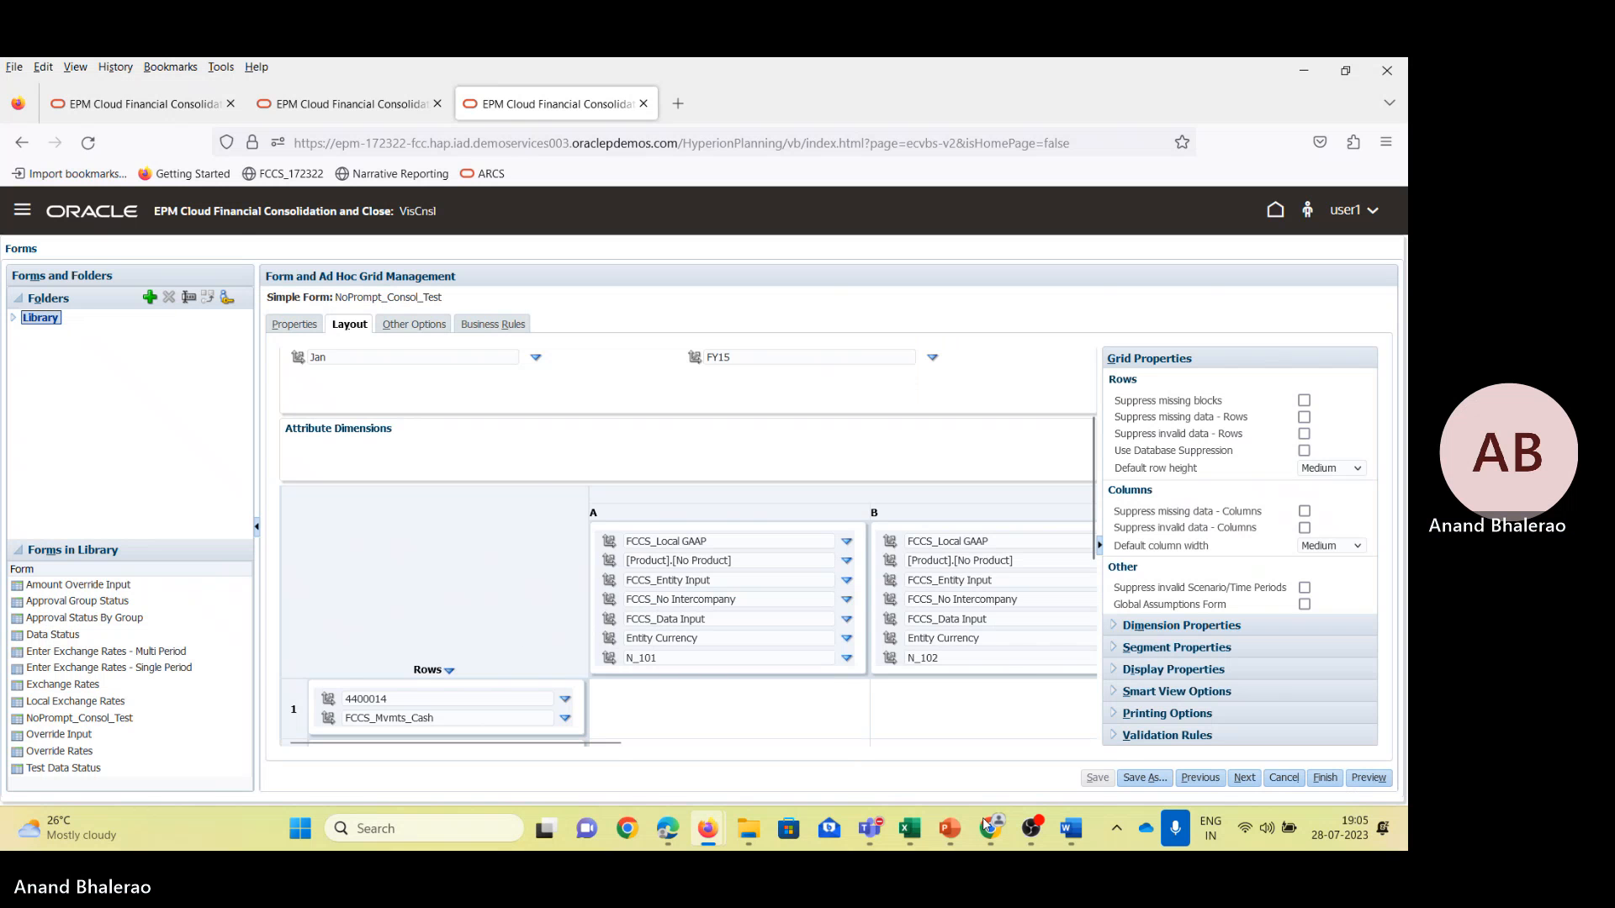
Switch to the Debugging_Issue_Tips_Tricks presentation in PowerPoint and review the "Consolidation and Translation with No Prompts" slide.
{"action": "left_click", "coordinate": [950, 831]}
{"action": "left_click", "coordinate": [865, 677]}
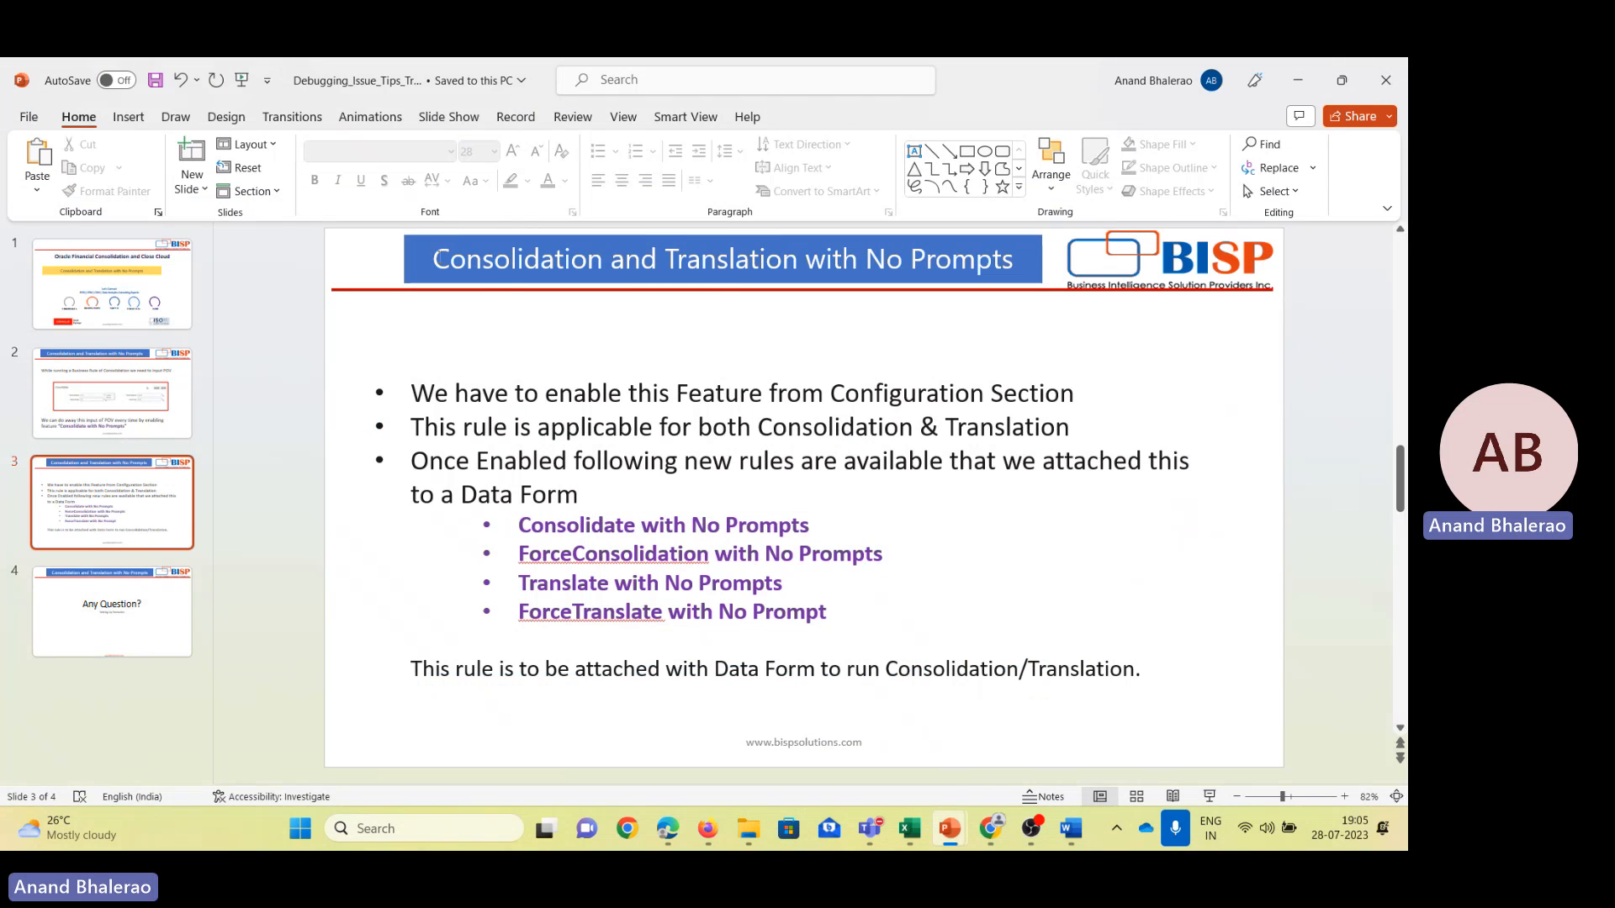
{"action": "left_click_drag", "start_coordinate": [435, 251], "coordinate": [983, 263]}
{"action": "left_click", "coordinate": [922, 548]}
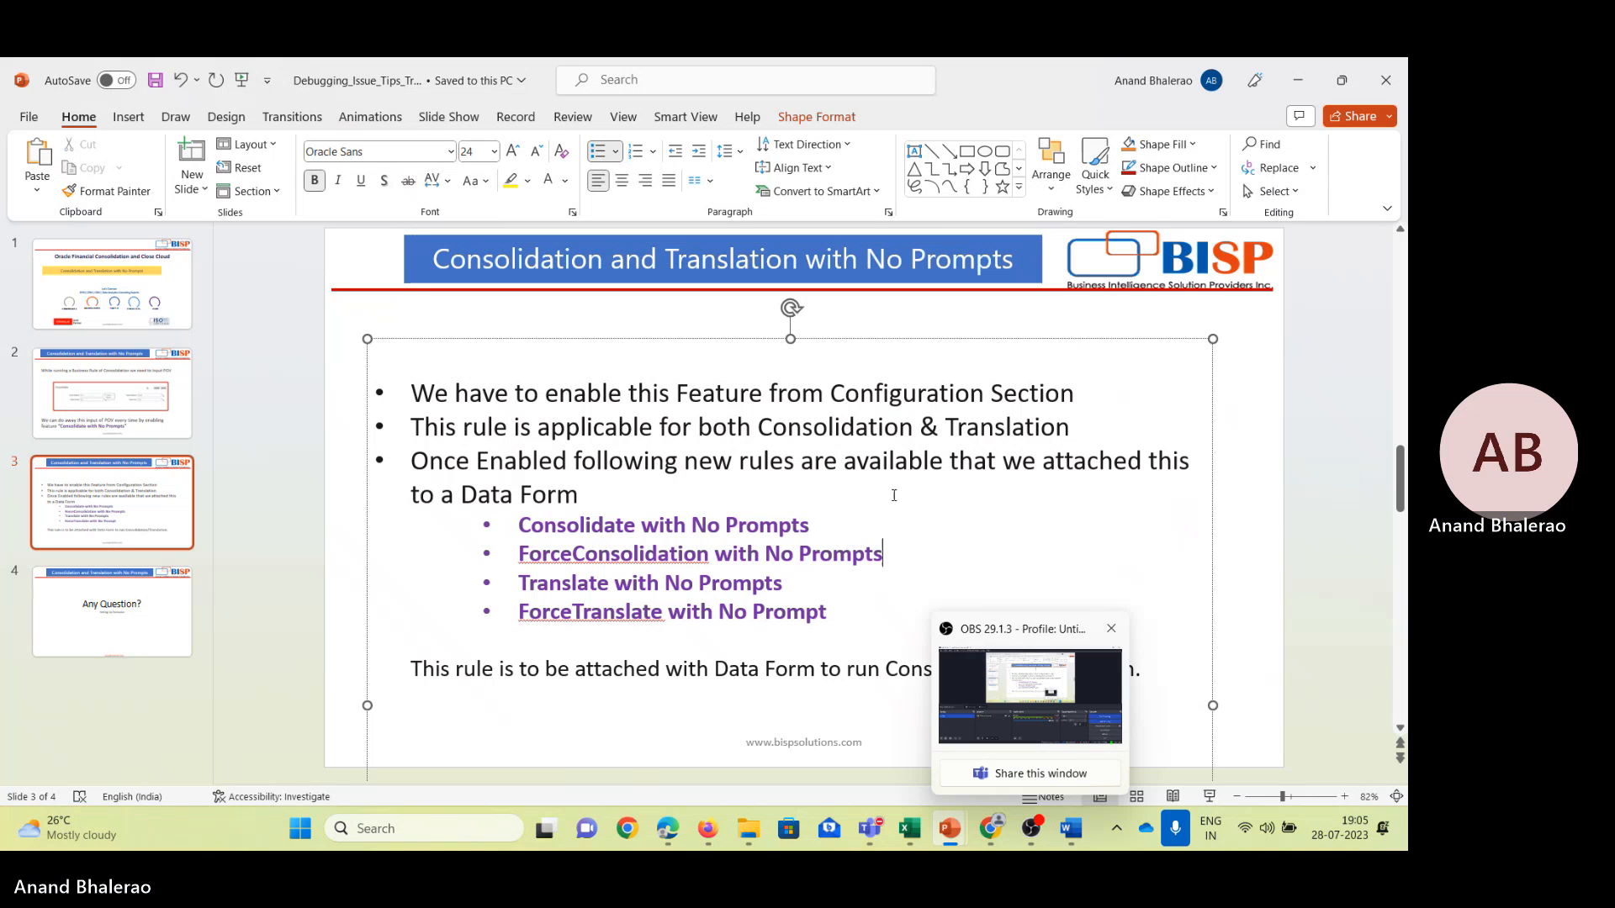
{"action": "key", "text": "Up"}
{"action": "key", "text": "Up"}
Switch to the Welcome_to_BISP_Solutions presentation and display its "Thank You" slide.
{"action": "mouse_move", "coordinate": [993, 832]}
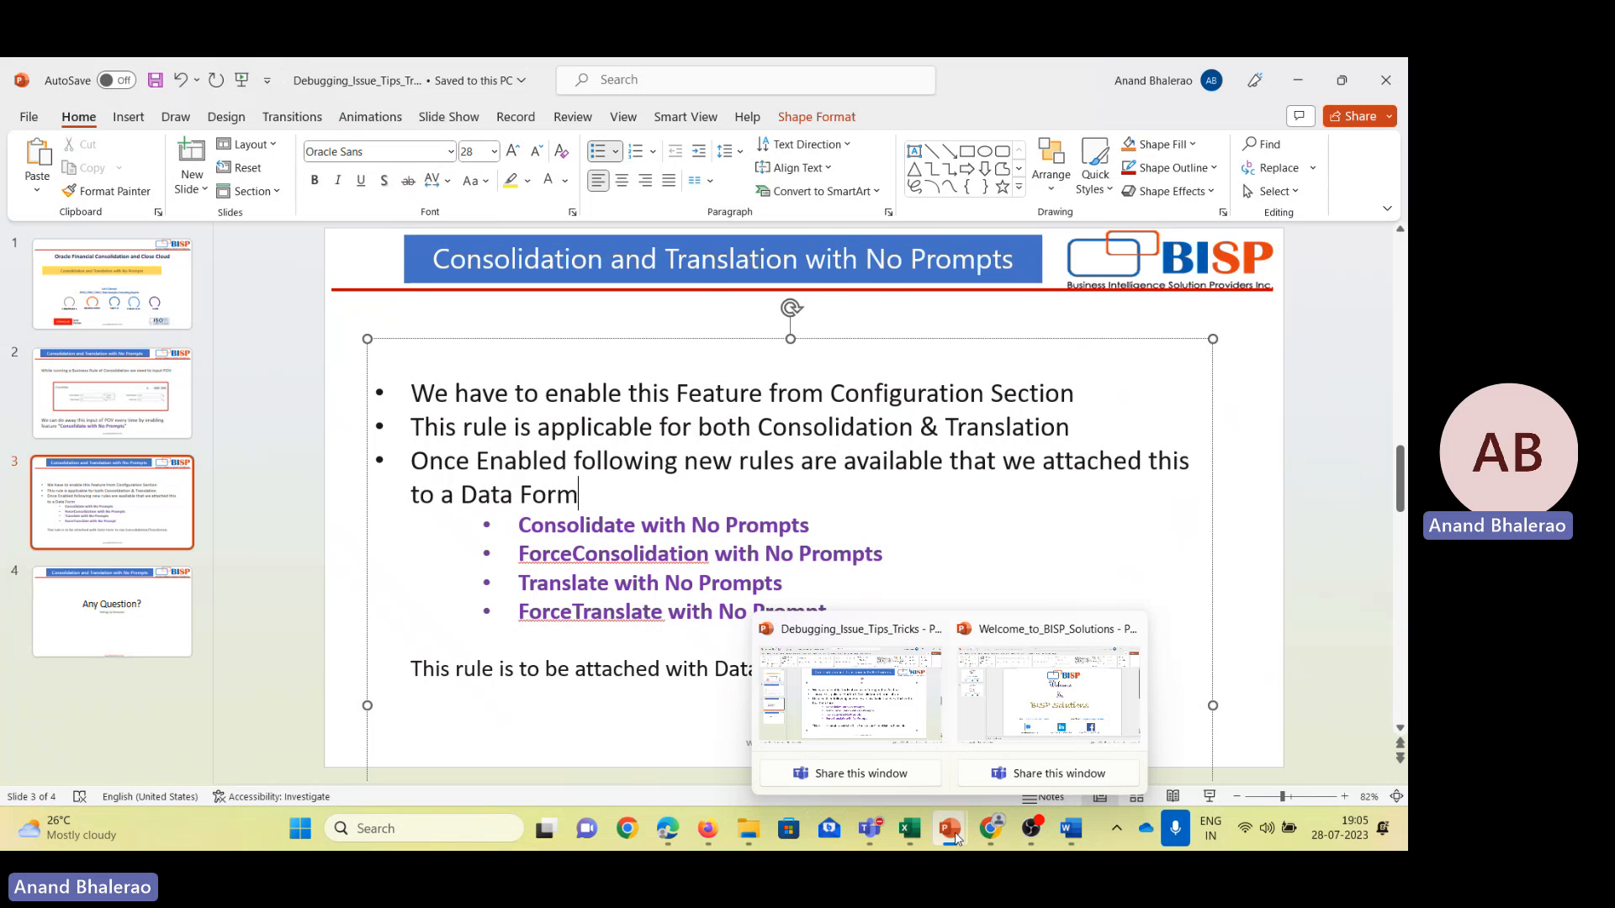
{"action": "left_click", "coordinate": [1045, 715]}
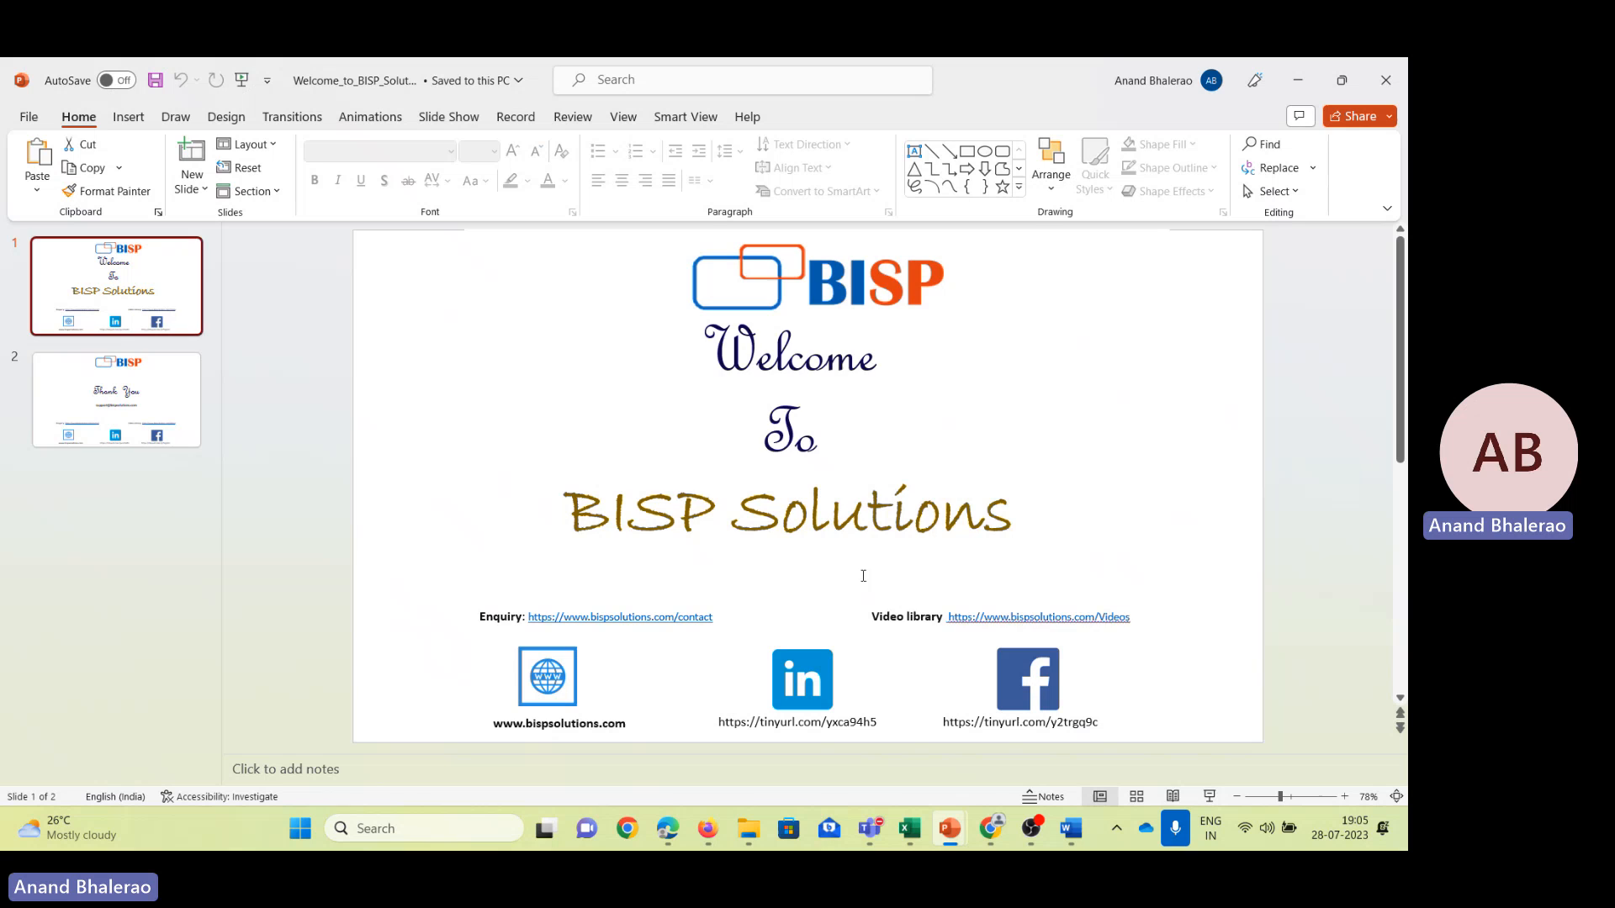
{"action": "left_click", "coordinate": [92, 393]}
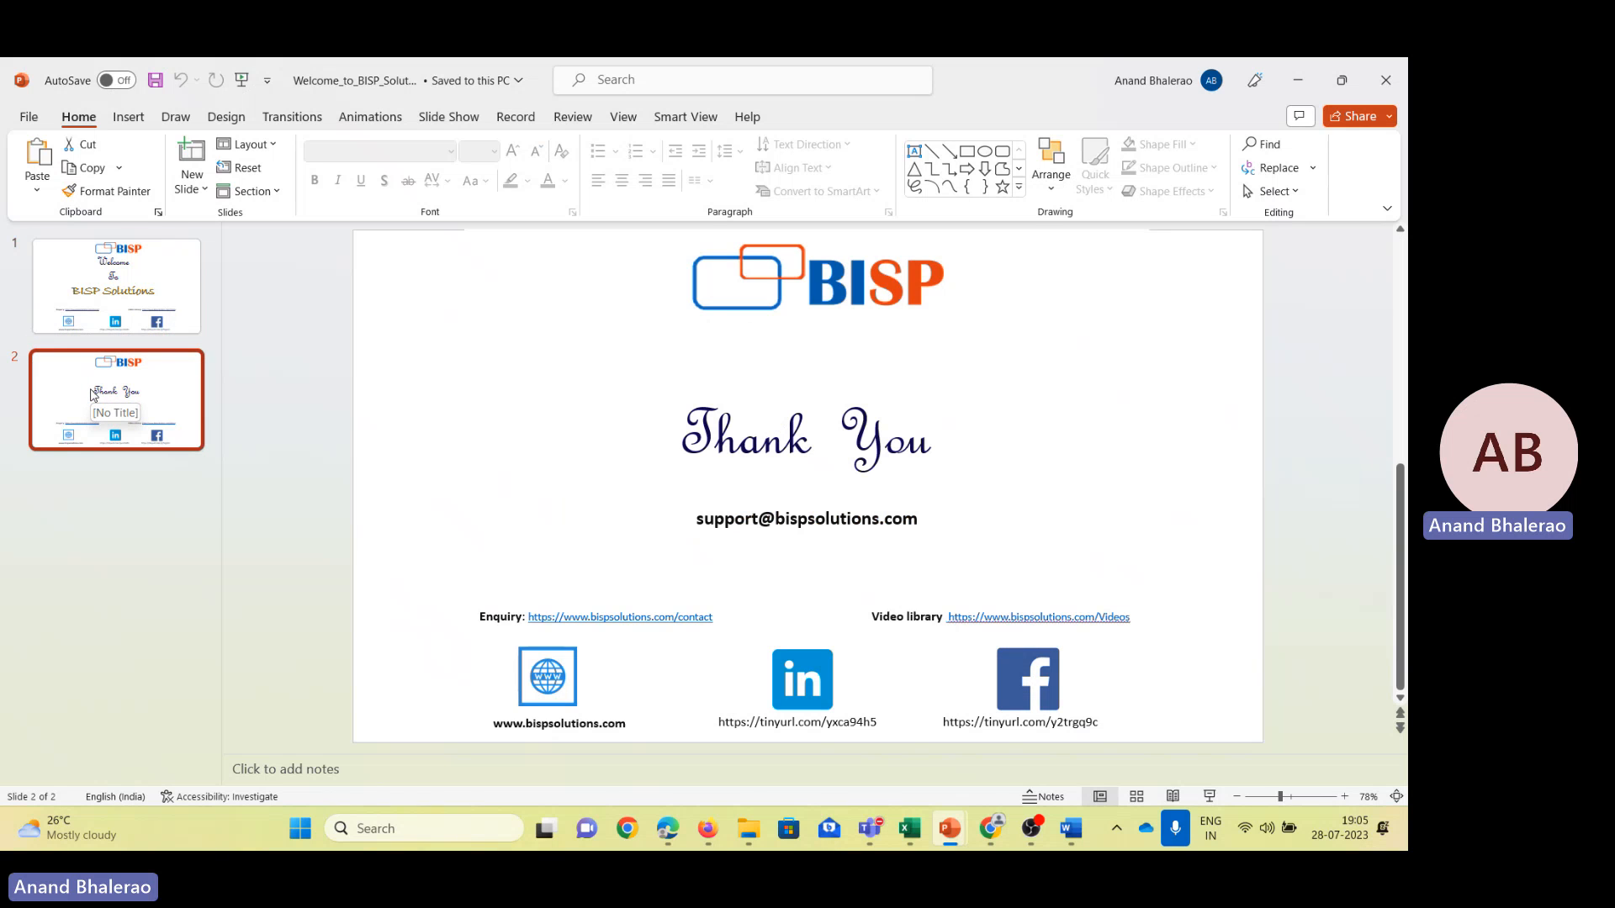